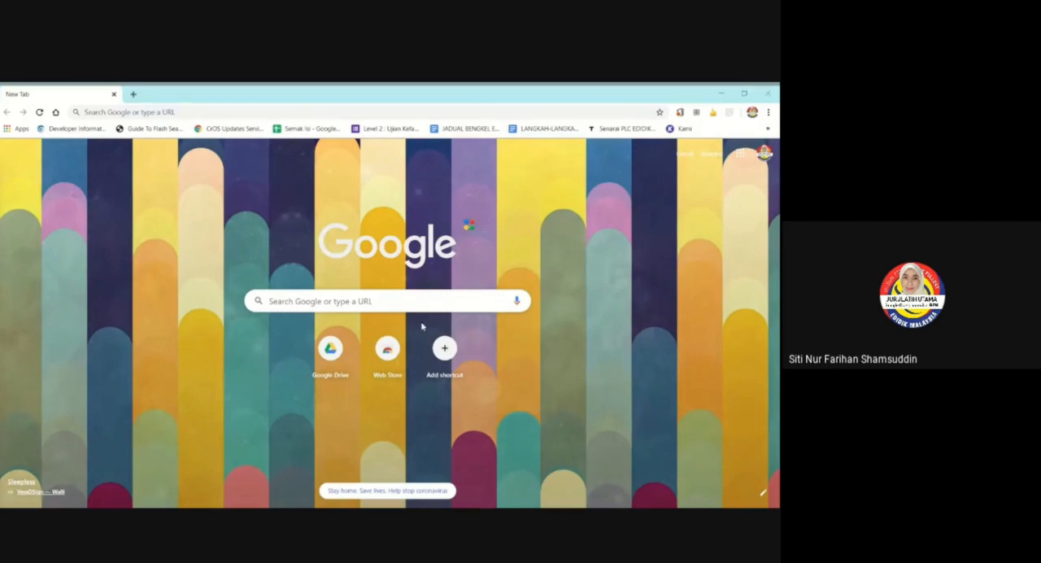
Open Google Drive from the new browser page and dismiss the tip about follow-up items.
{"action": "left_click", "coordinate": [740, 156]}
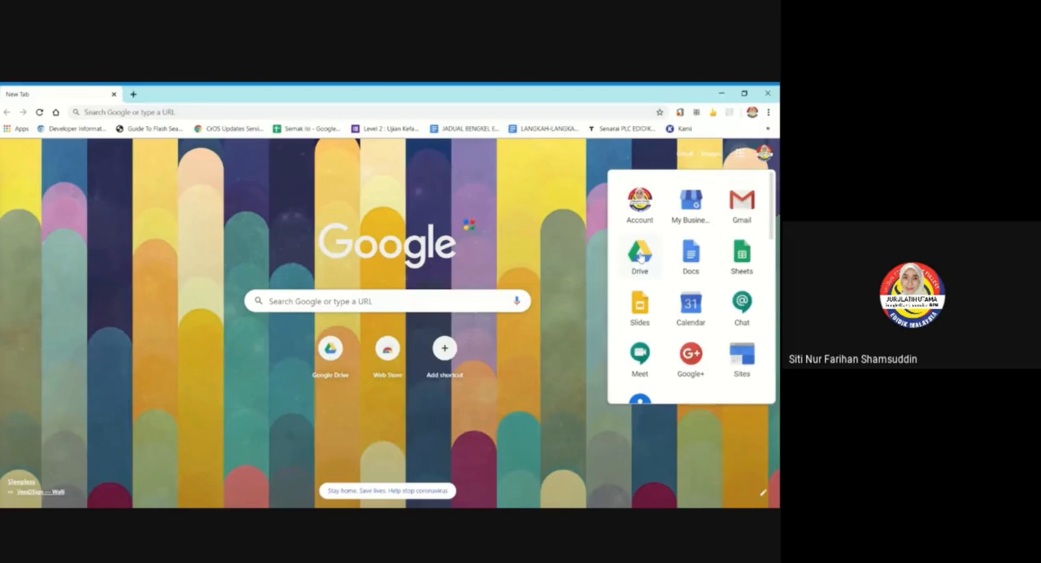
{"action": "left_click", "coordinate": [641, 257]}
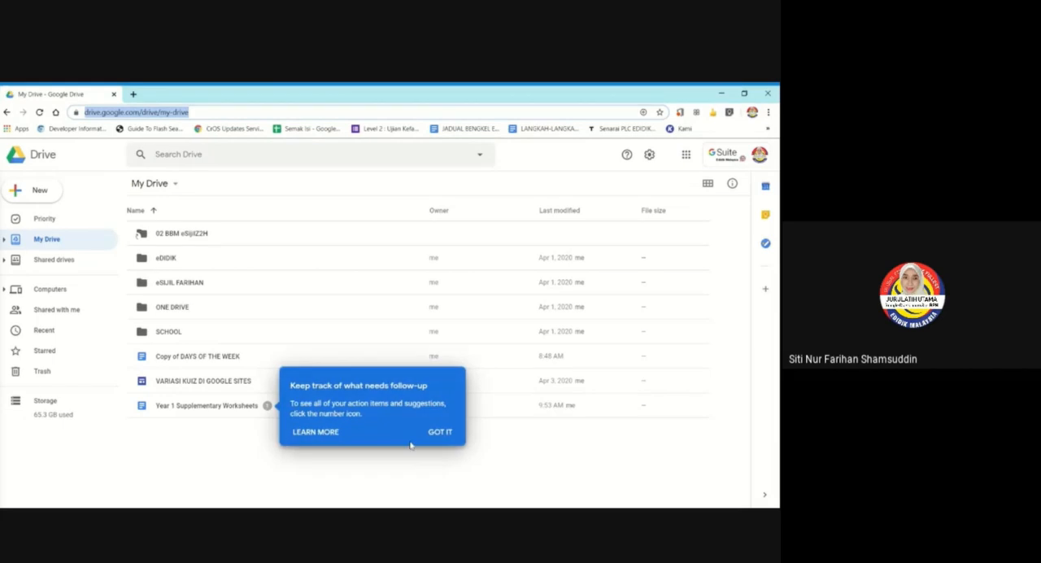
{"action": "left_click", "coordinate": [357, 481]}
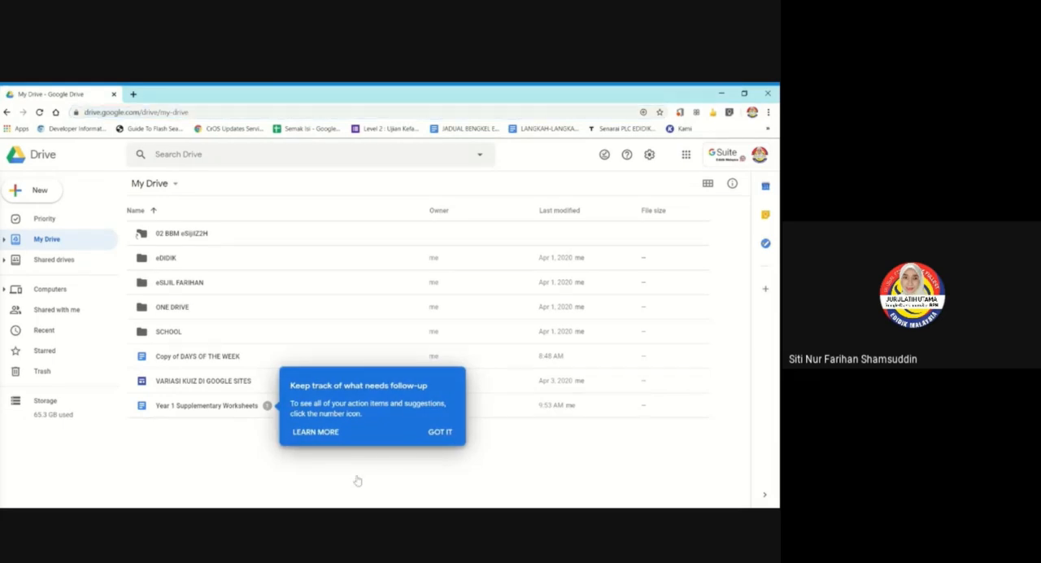
{"action": "left_click", "coordinate": [439, 431]}
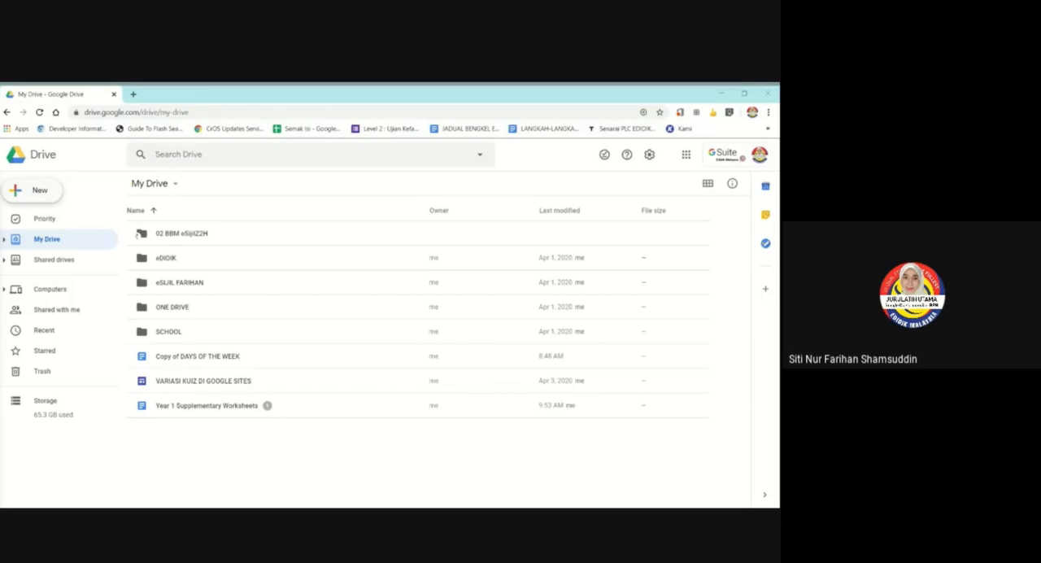
Create a new blank Google Form in My Drive.
{"action": "left_click", "coordinate": [17, 190]}
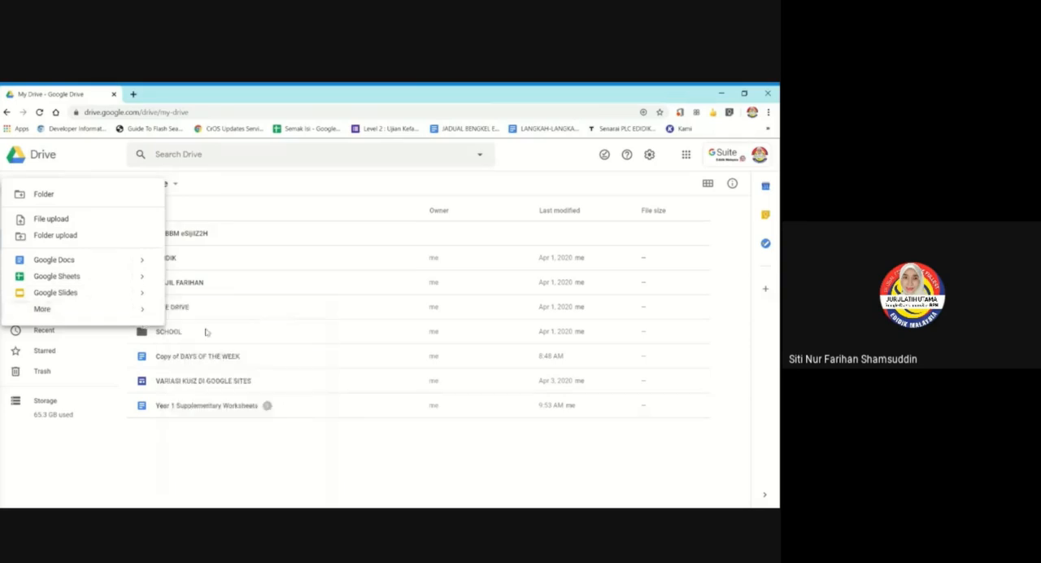
{"action": "mouse_move", "coordinate": [141, 309]}
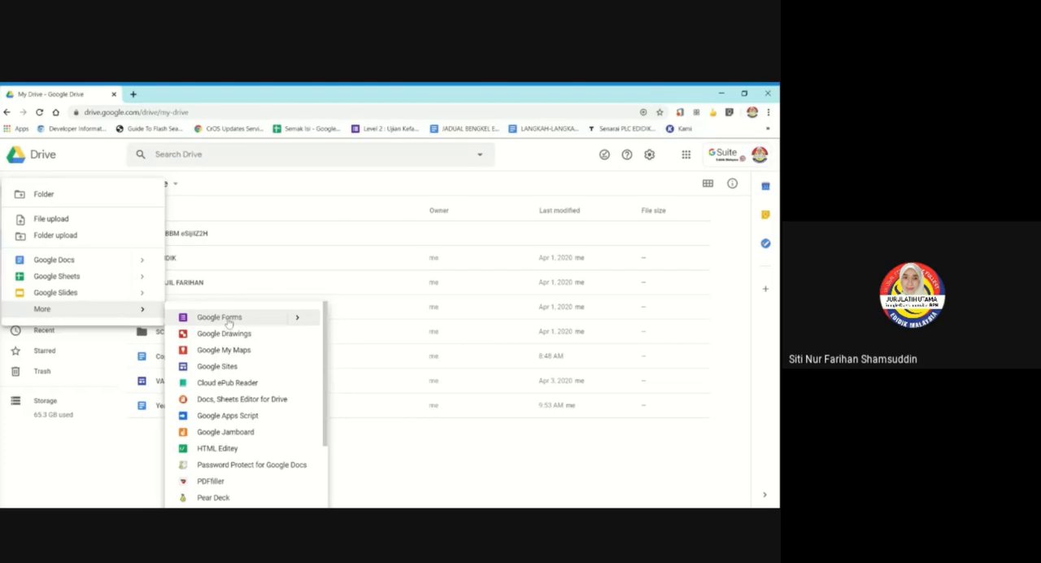
{"action": "left_click", "coordinate": [277, 323]}
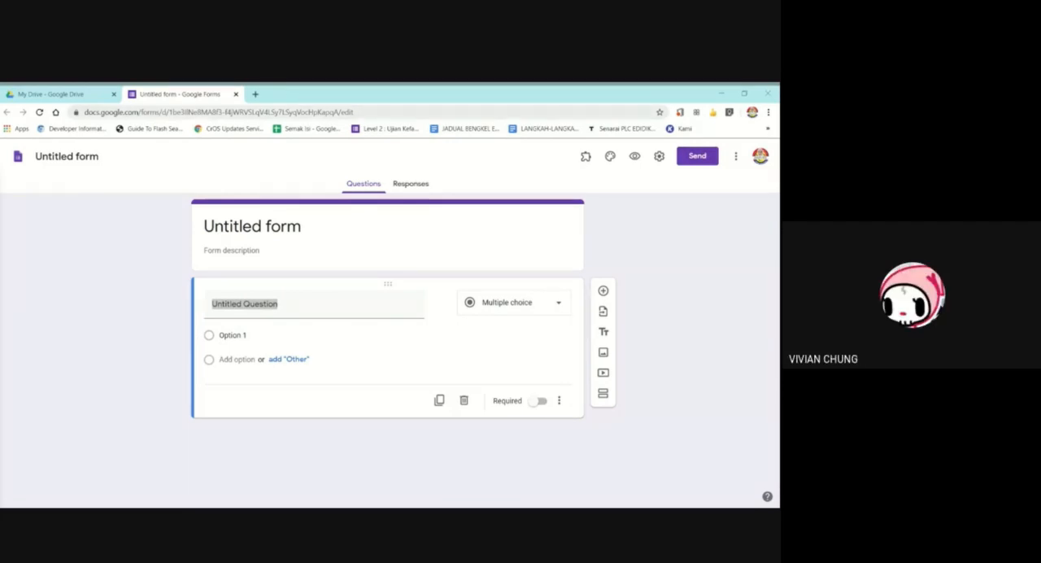
Open Google Drive again in a separate browser tab and create a second blank Google Form there.
{"action": "left_click", "coordinate": [256, 95]}
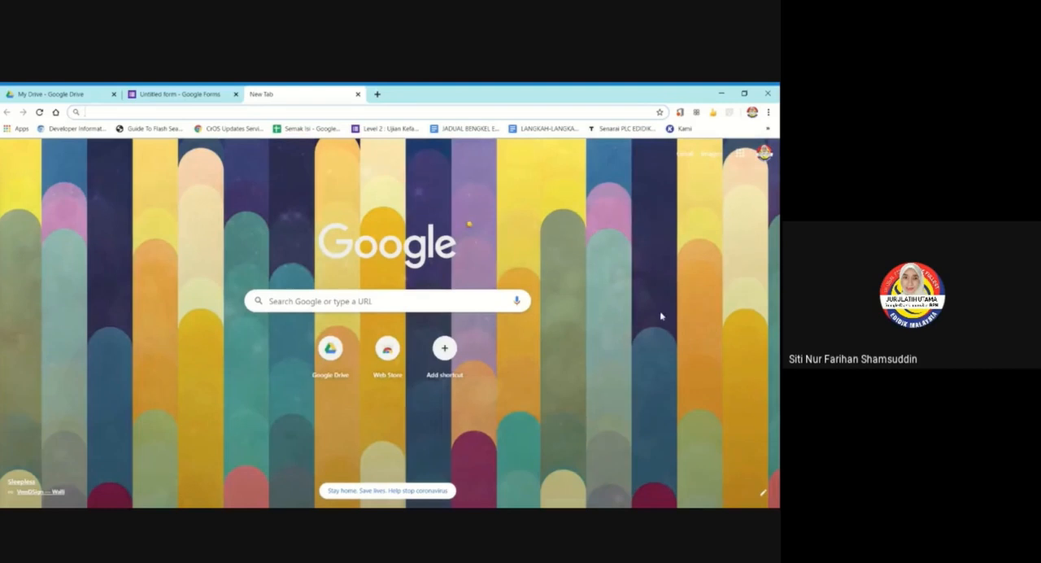
{"action": "left_click", "coordinate": [739, 160]}
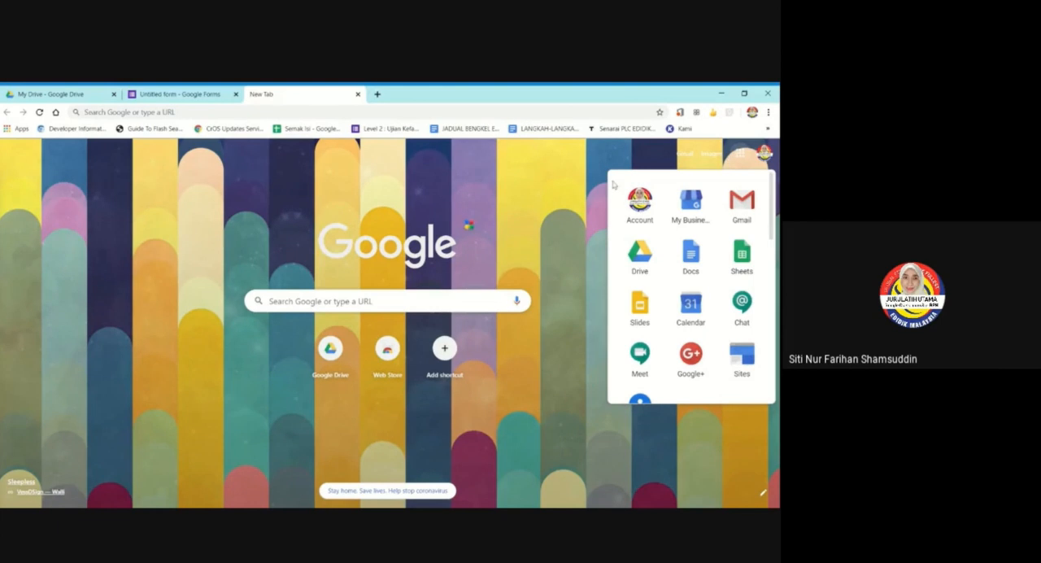
{"action": "left_click", "coordinate": [644, 263]}
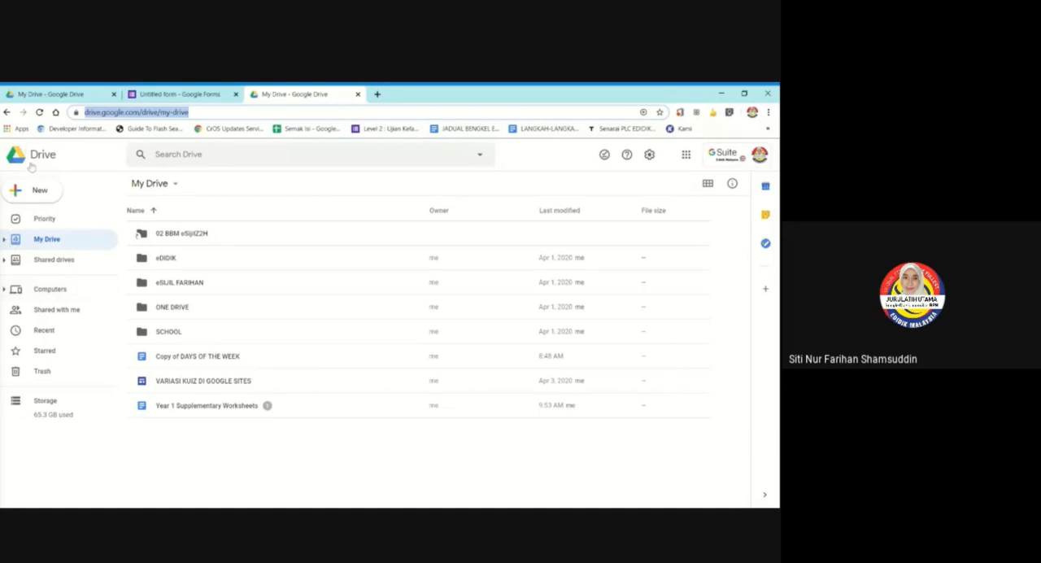
{"action": "left_click", "coordinate": [25, 196]}
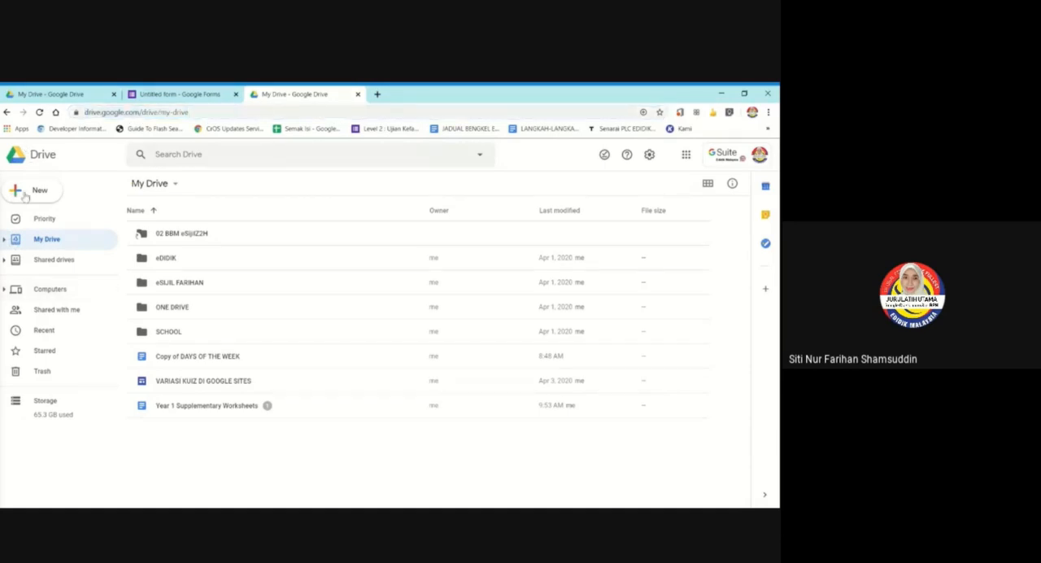
{"action": "left_click", "coordinate": [25, 196]}
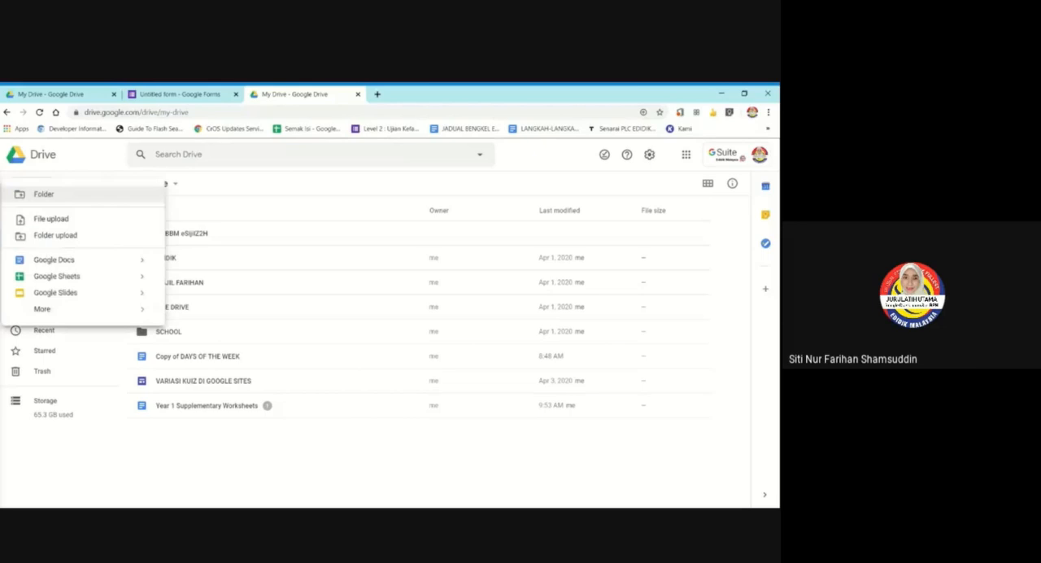
{"action": "mouse_move", "coordinate": [138, 313]}
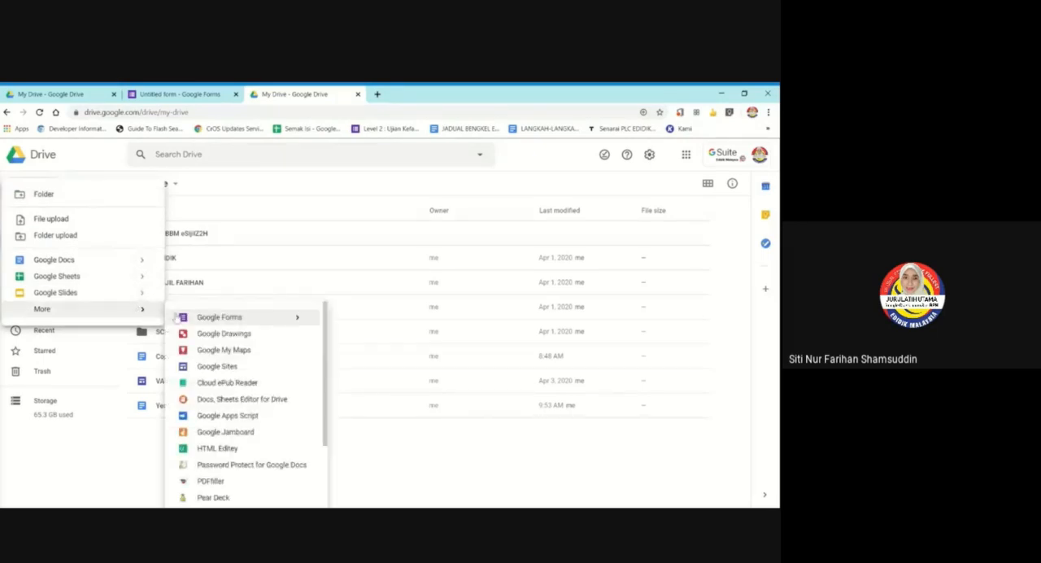
{"action": "left_click", "coordinate": [232, 318]}
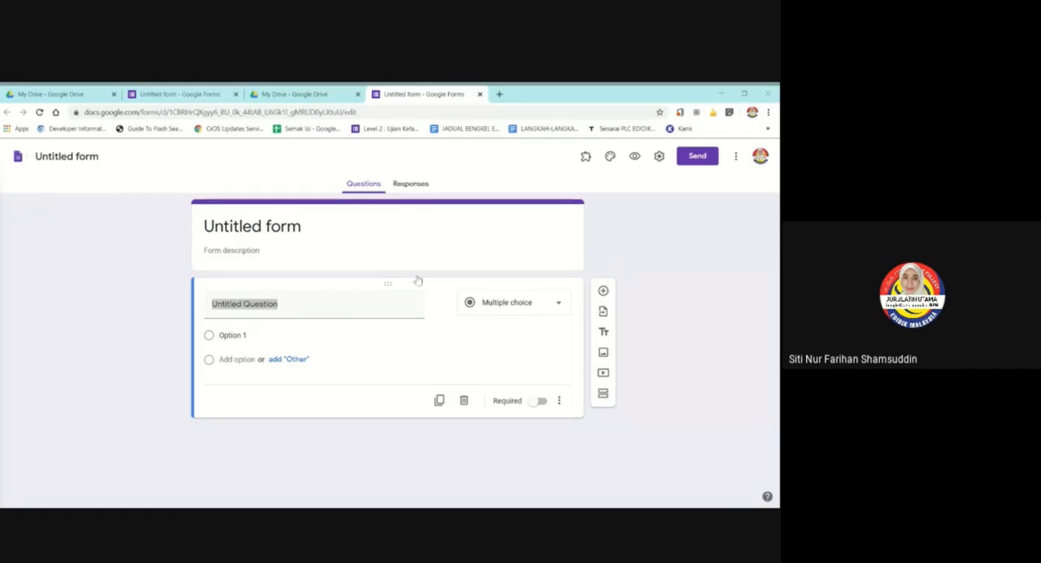
Rename the second form's file as QUIZ 1.
{"action": "left_click", "coordinate": [66, 156]}
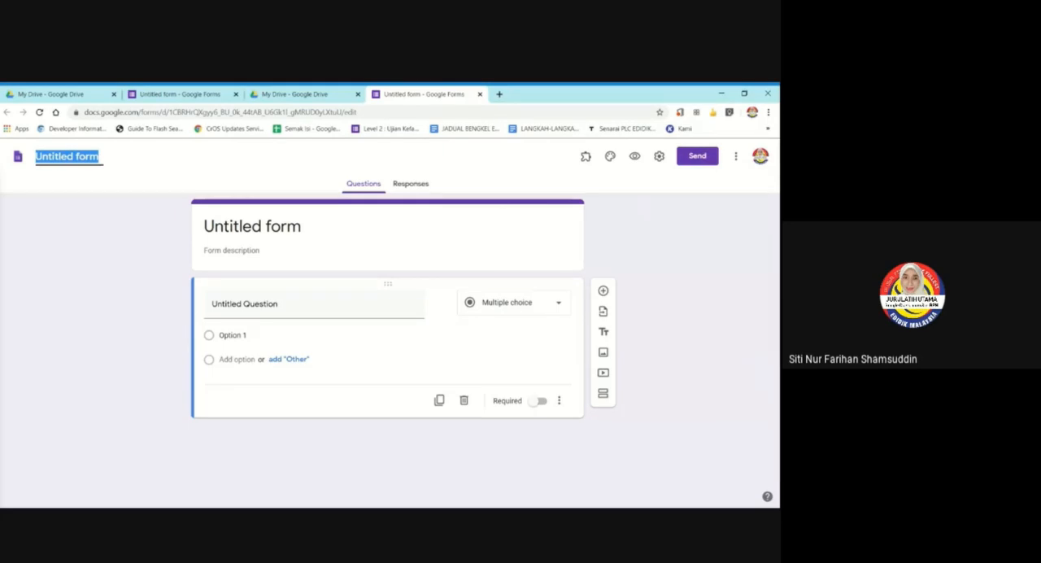
{"action": "type", "text": "qui"}
{"action": "key", "text": "BackSpace"}
{"action": "key", "text": "BackSpace"}
{"action": "key", "text": "BackSpace"}
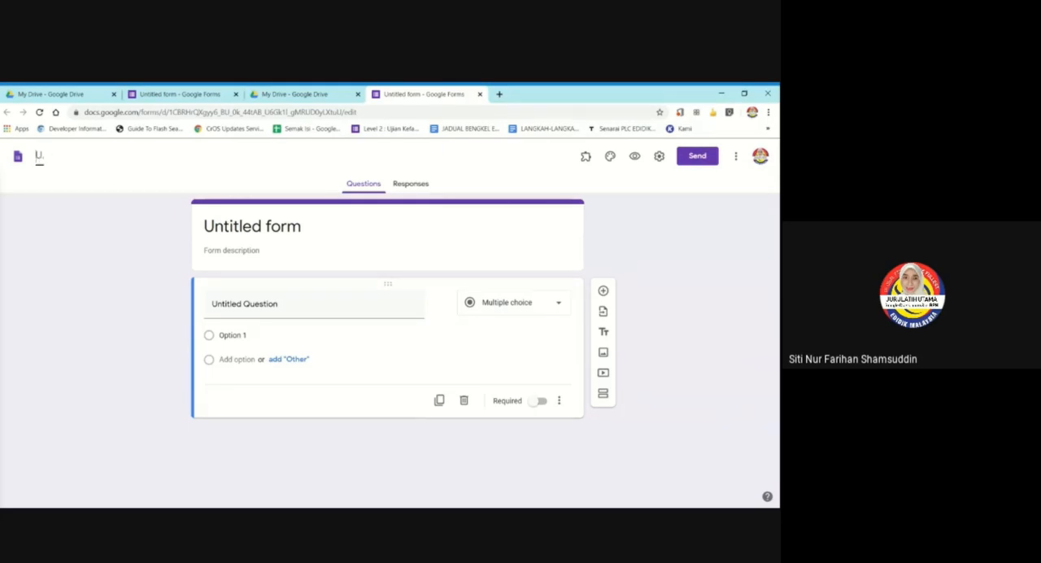
{"action": "type", "text": "QUIZ 1"}
Set the title in the form's header to "QUIZ 1 - UNIT 2".
{"action": "left_click", "coordinate": [254, 226]}
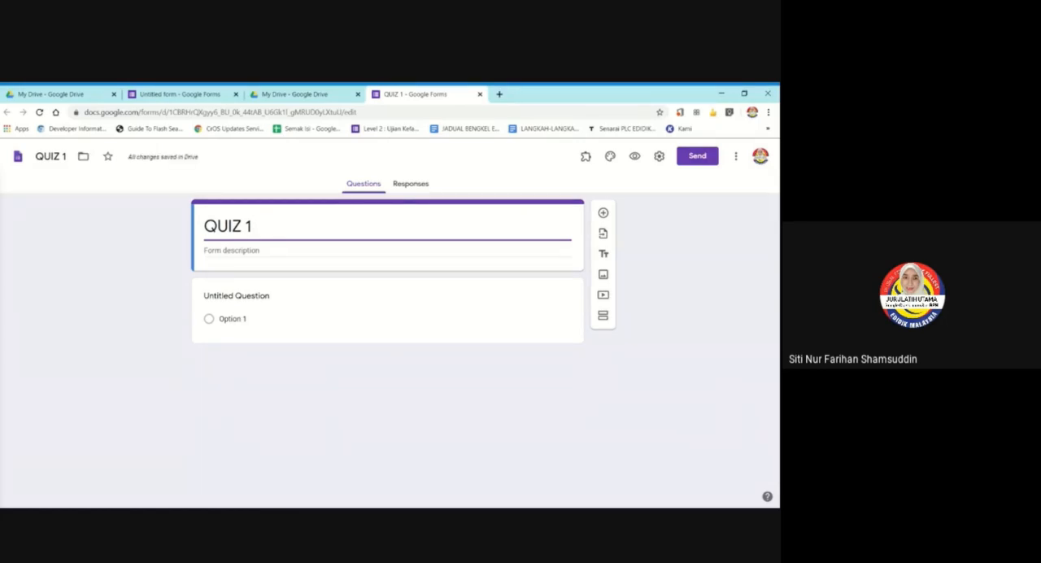
{"action": "type", "text": "- uni"}
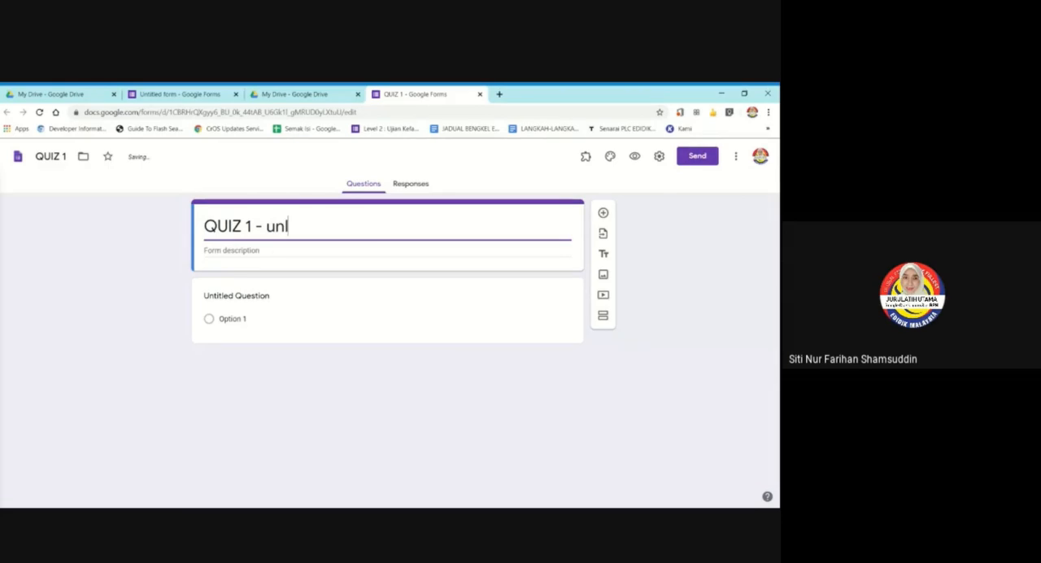
{"action": "key", "text": "BackSpace"}
{"action": "key", "text": "BackSpace"}
{"action": "key", "text": "BackSpace"}
{"action": "type", "text": "UNIT 2 -"}
{"action": "key", "text": "BackSpace"}
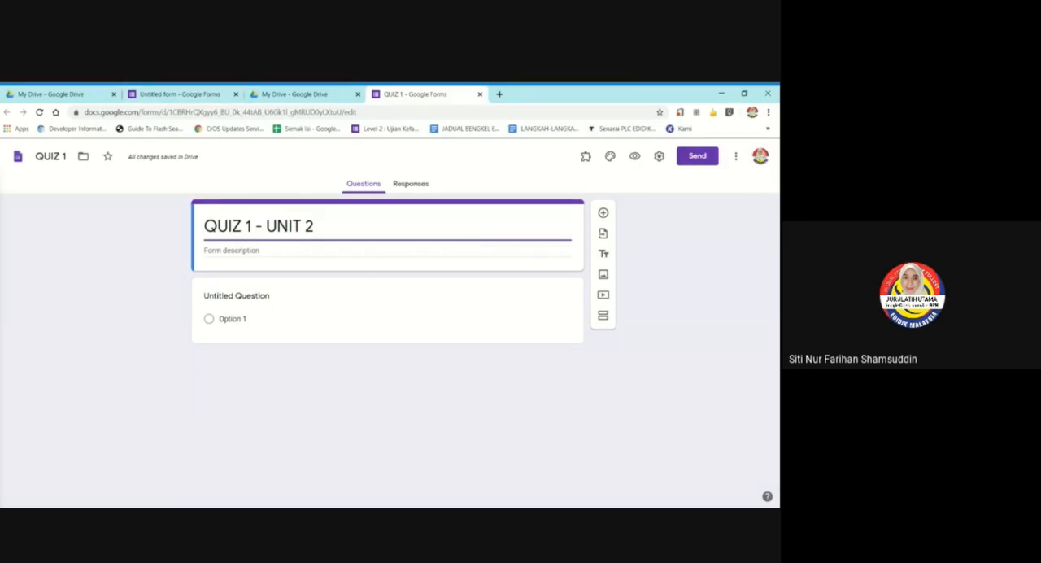
{"action": "key", "text": "alt+Tab"}
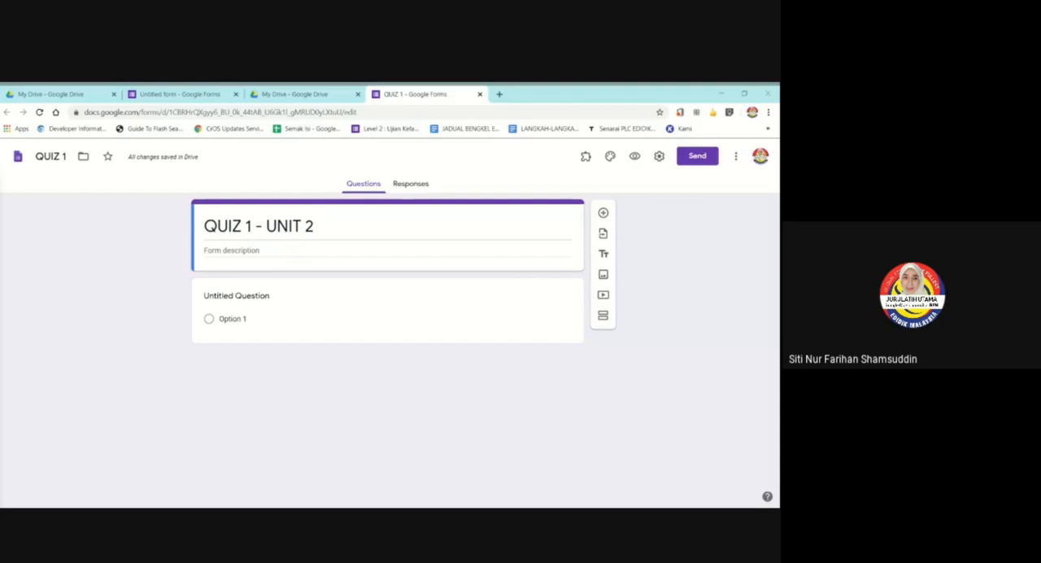
Open the general settings of the QUIZ 1 form.
{"action": "left_click", "coordinate": [660, 158]}
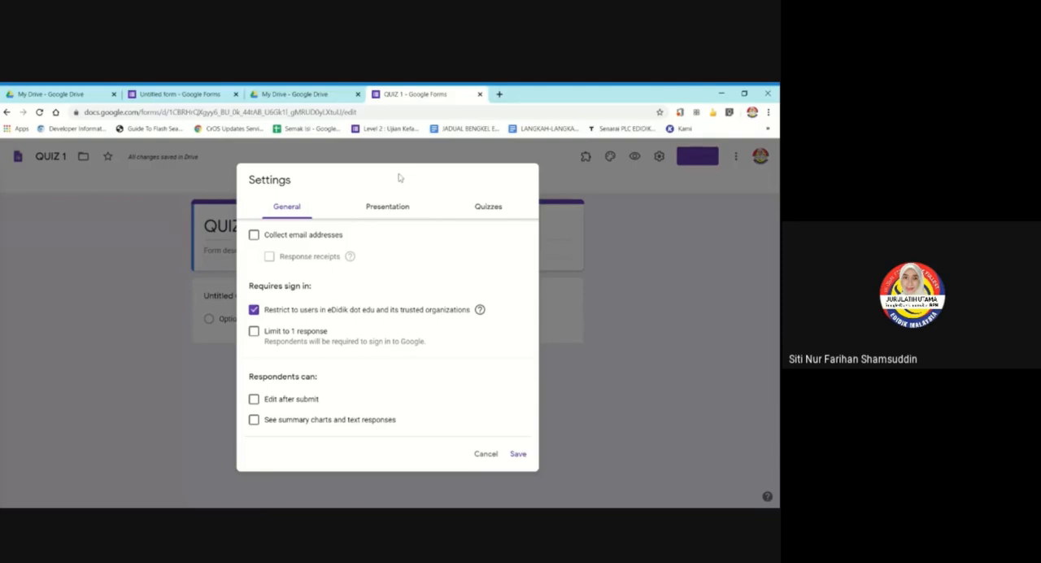
{"action": "left_click_drag", "start_coordinate": [400, 178], "coordinate": [465, 165]}
{"action": "left_click", "coordinate": [467, 166]}
Try collecting email addresses with response receipts set to Always and to If respondent requests it, and turn email collection off again.
{"action": "left_click", "coordinate": [253, 237]}
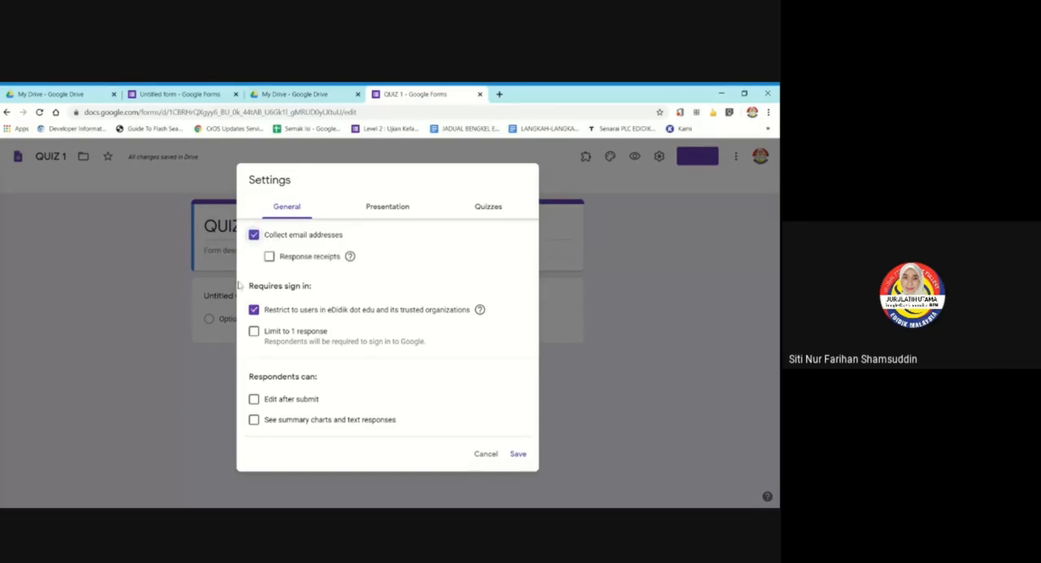
{"action": "left_click", "coordinate": [254, 237]}
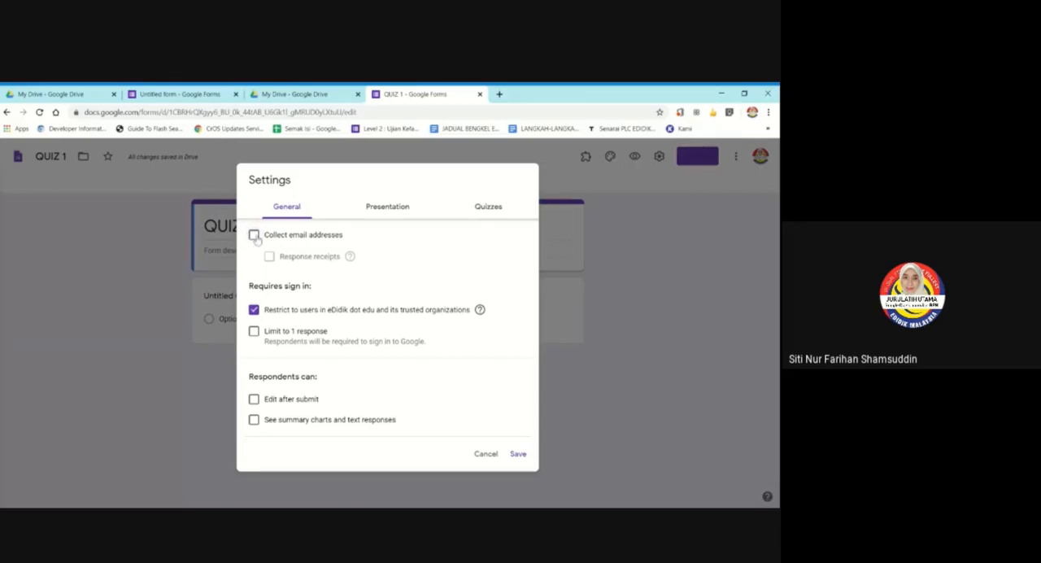
{"action": "left_click", "coordinate": [254, 234]}
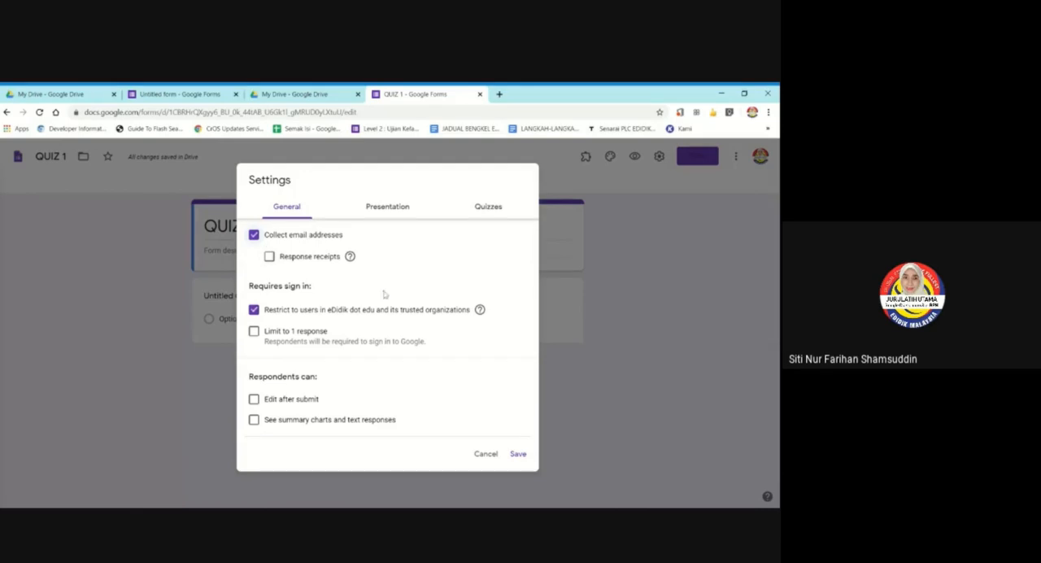
{"action": "left_click", "coordinate": [269, 257]}
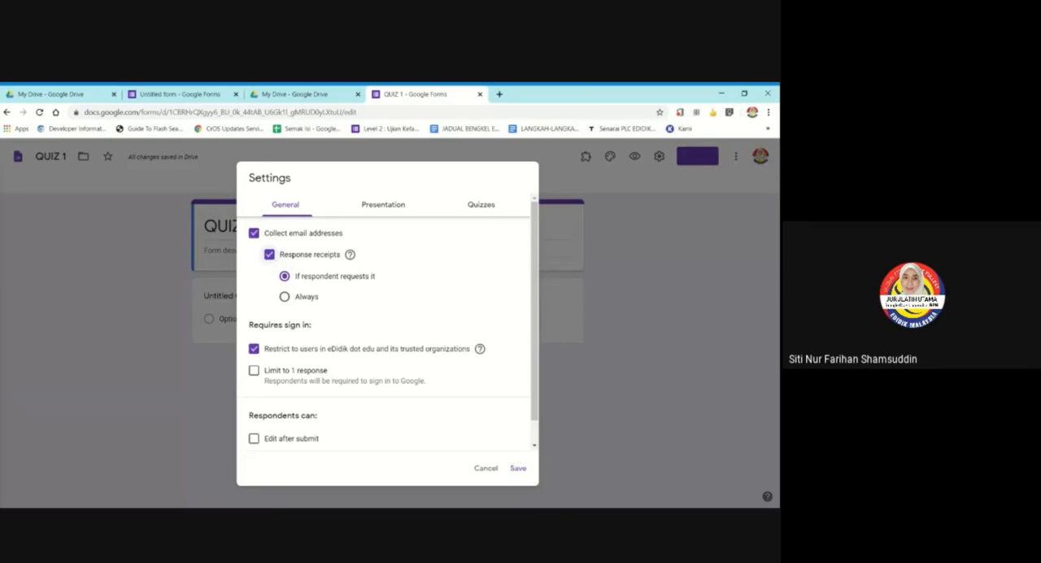
{"action": "left_click", "coordinate": [284, 297]}
{"action": "left_click", "coordinate": [285, 276]}
{"action": "left_click", "coordinate": [255, 234]}
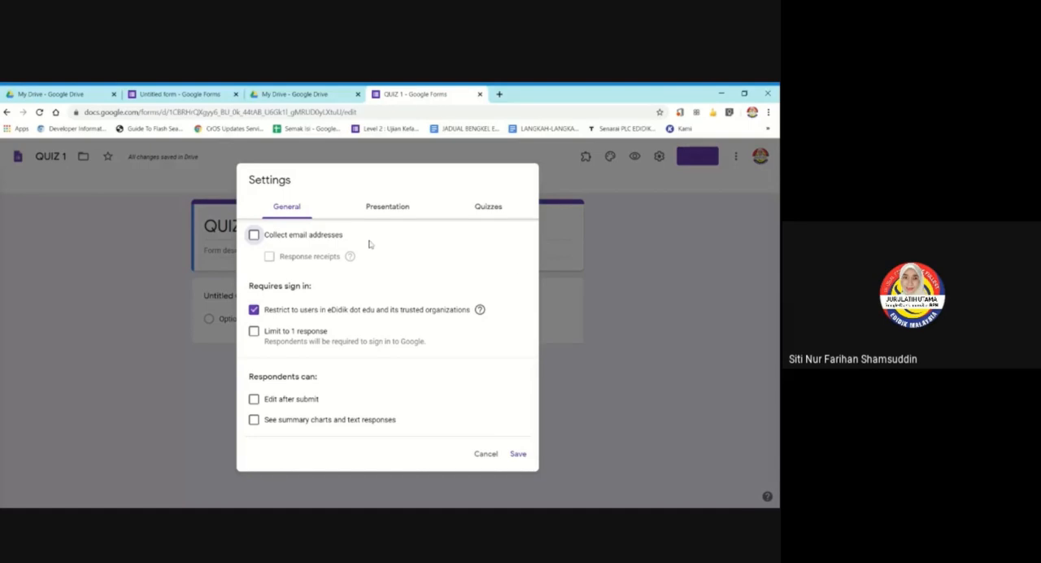
Remove the sign-in restriction to eDidik dot edu users and its trusted organizations, and close the settings.
{"action": "left_click", "coordinate": [260, 311]}
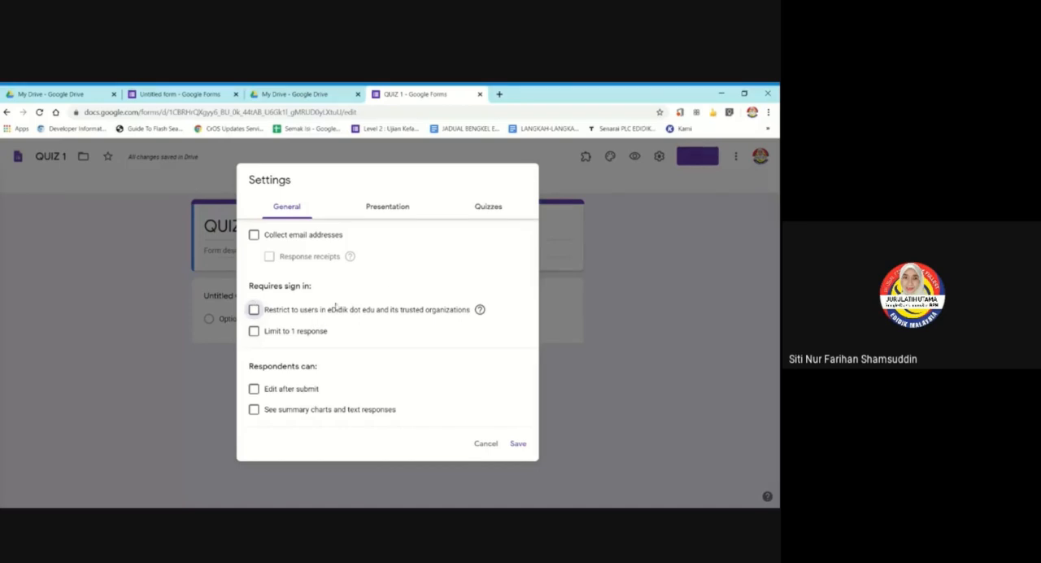
{"action": "key", "text": "Escape"}
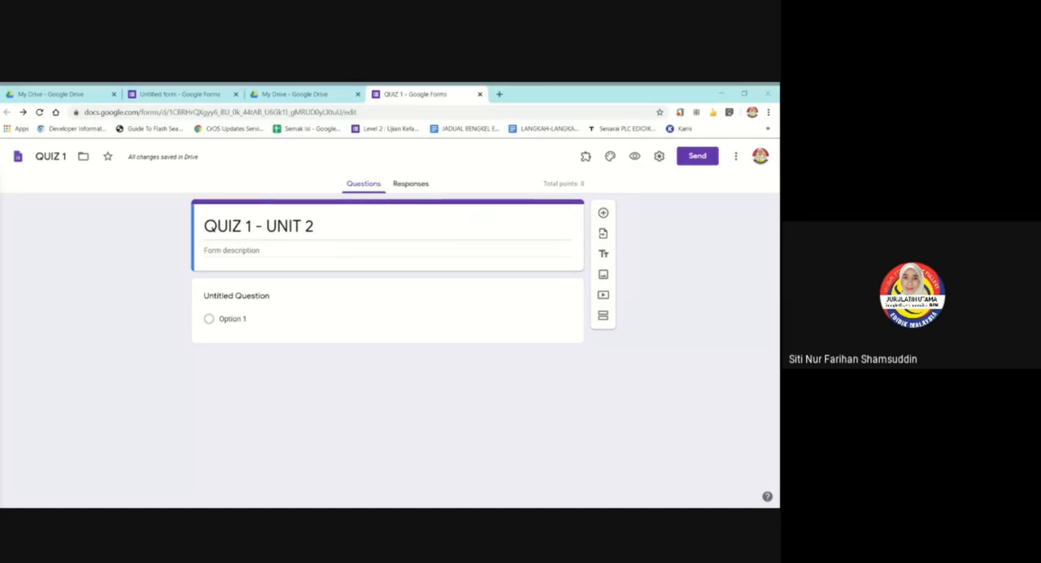
Enter "Answer all the questions." as the form description.
{"action": "left_click", "coordinate": [387, 251]}
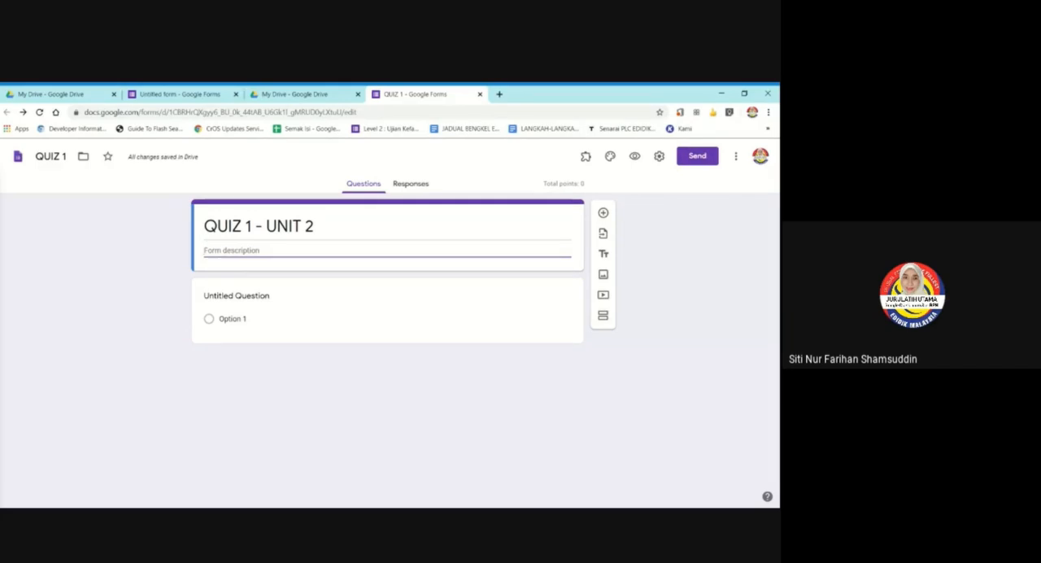
{"action": "type", "text": "Answer all th"}
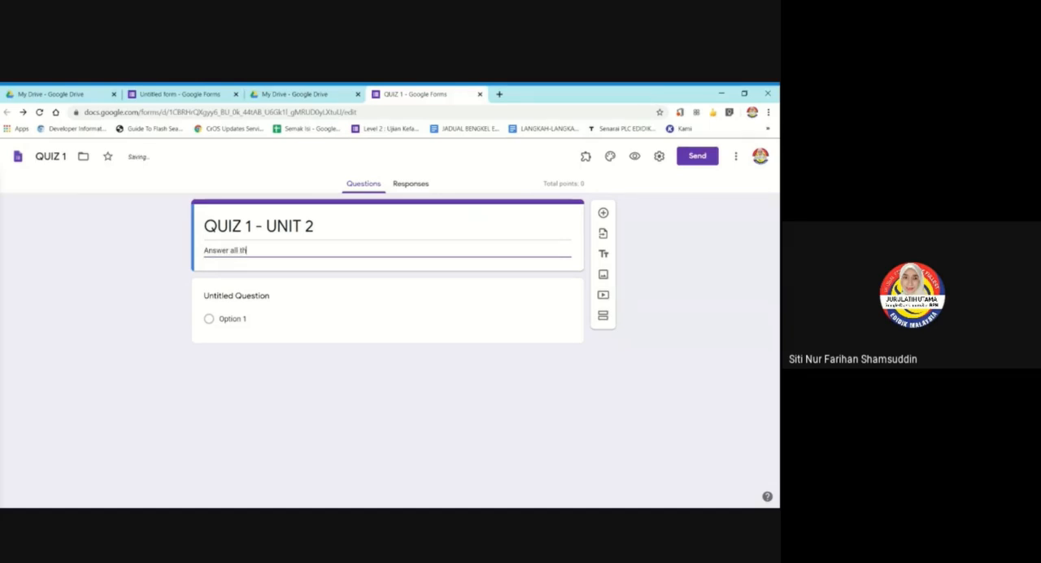
{"action": "type", "text": "e questions."}
Replace the untitled first question's text with NAMA.
{"action": "left_click", "coordinate": [372, 288]}
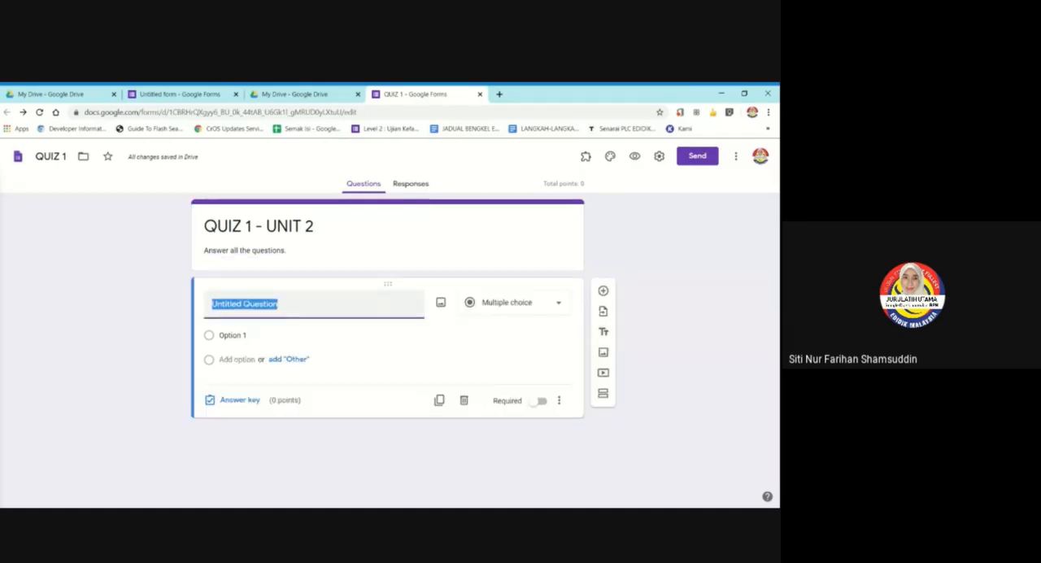
{"action": "type", "text": "NAMA"}
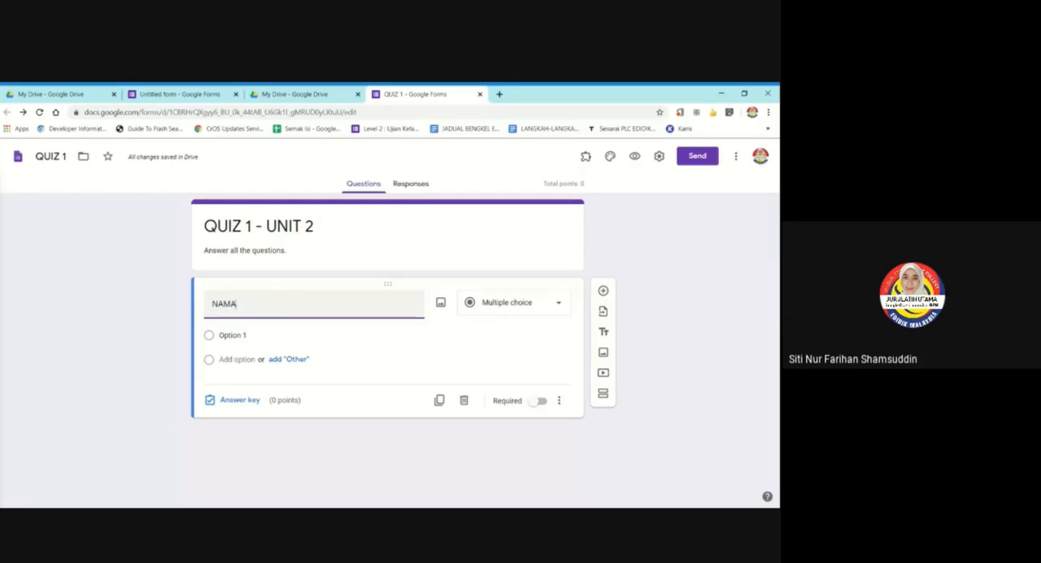
{"action": "key", "text": "BackSpace"}
{"action": "type", "text": "E"}
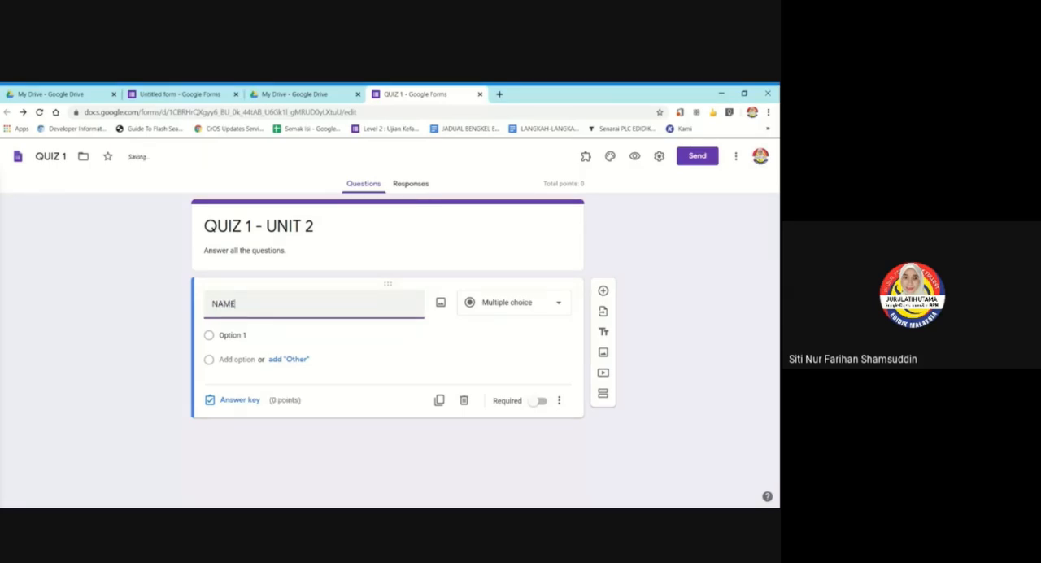
{"action": "type", "text": ":"}
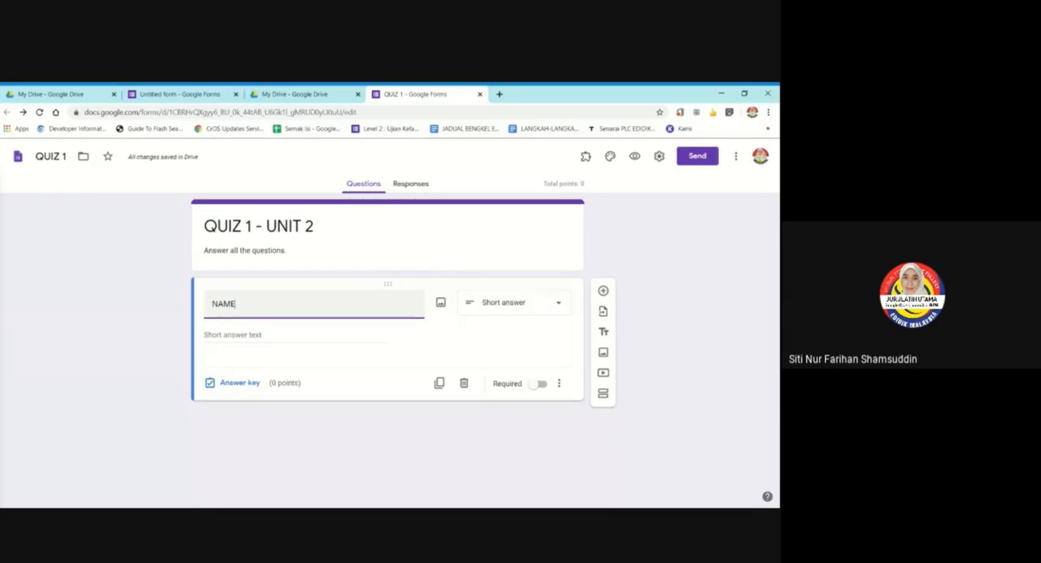
{"action": "key", "text": "BackSpace"}
{"action": "type", "text": "A"}
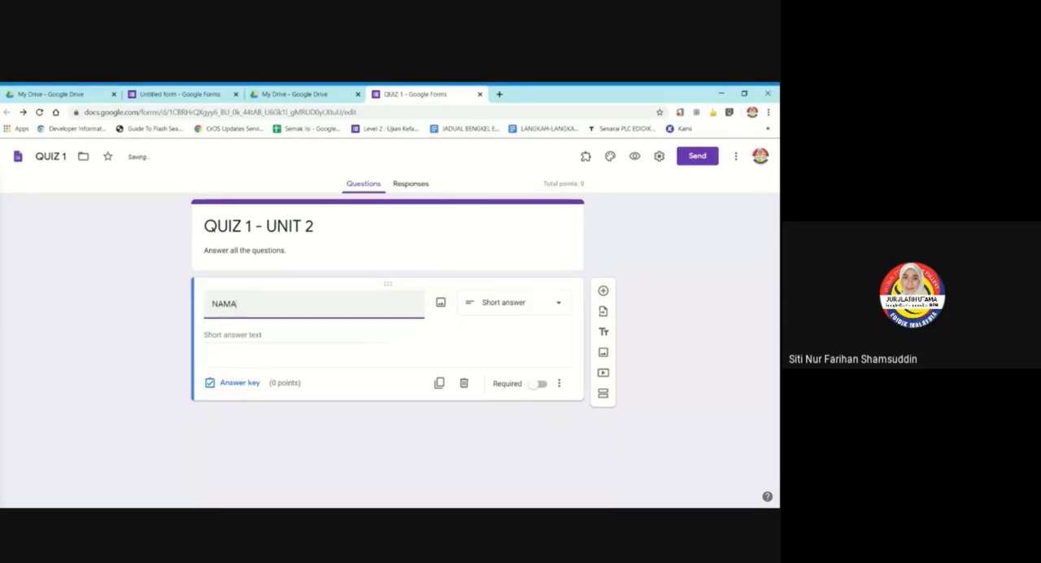
Change the first word of the form title so that it reads "KUIZ 1 - UNIT 2".
{"action": "left_click", "coordinate": [216, 227]}
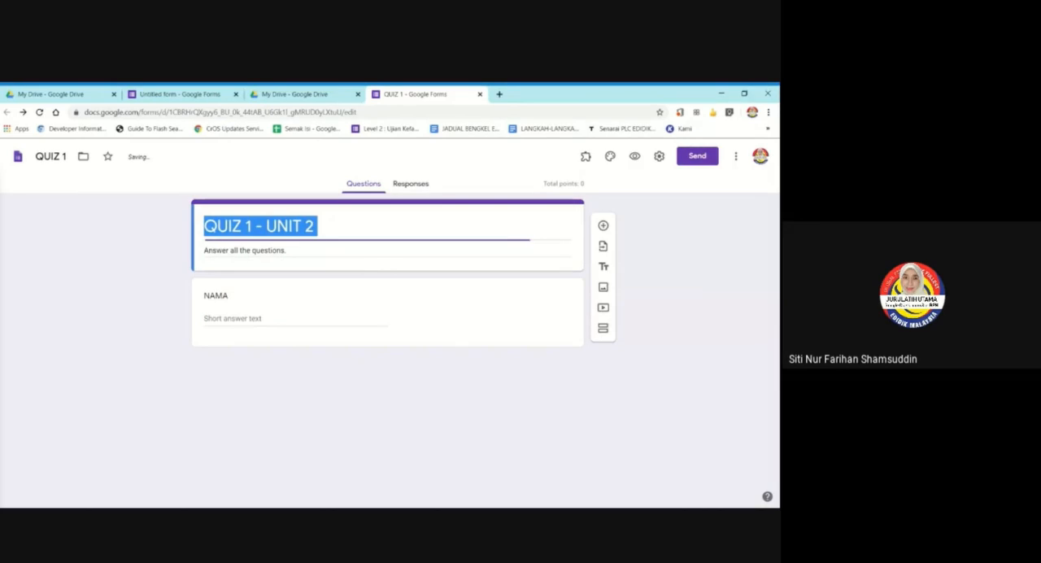
{"action": "left_click", "coordinate": [216, 227]}
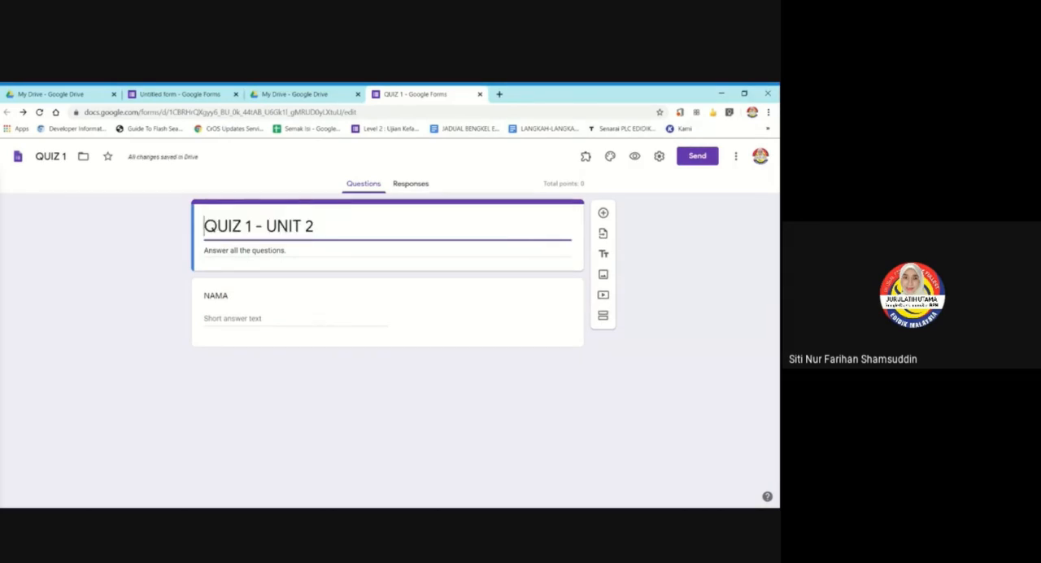
{"action": "key", "text": "BackSpace"}
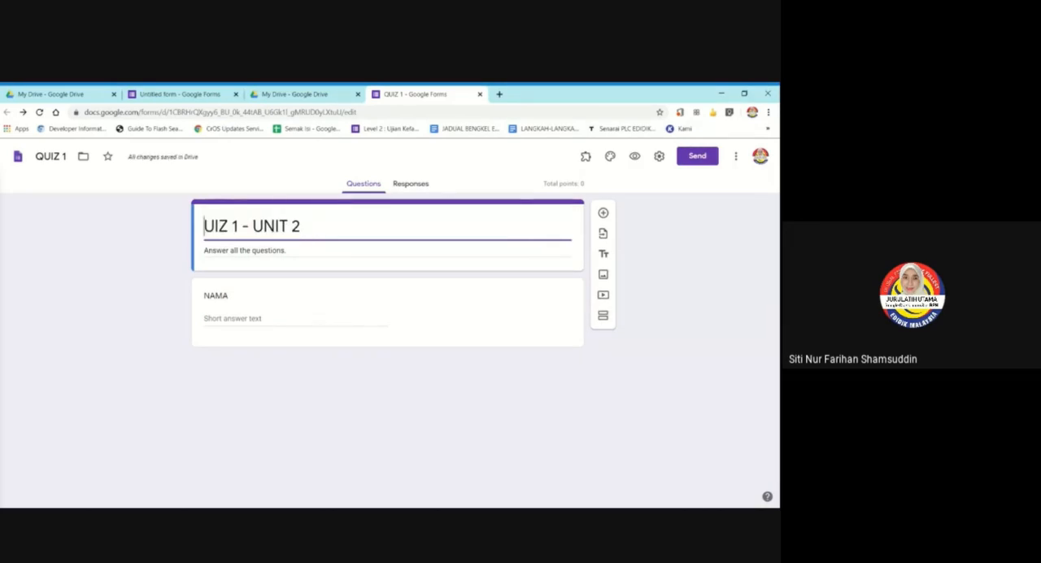
{"action": "type", "text": "K"}
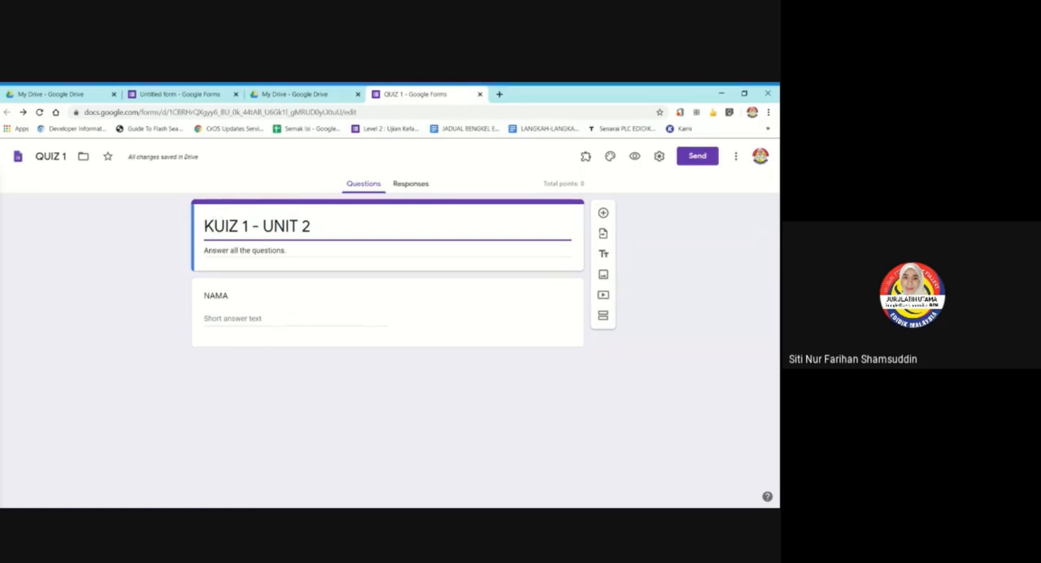
Rename the form file as "KUIZ 1".
{"action": "left_click", "coordinate": [66, 156]}
{"action": "key", "text": "BackSpace"}
{"action": "type", "text": "K"}
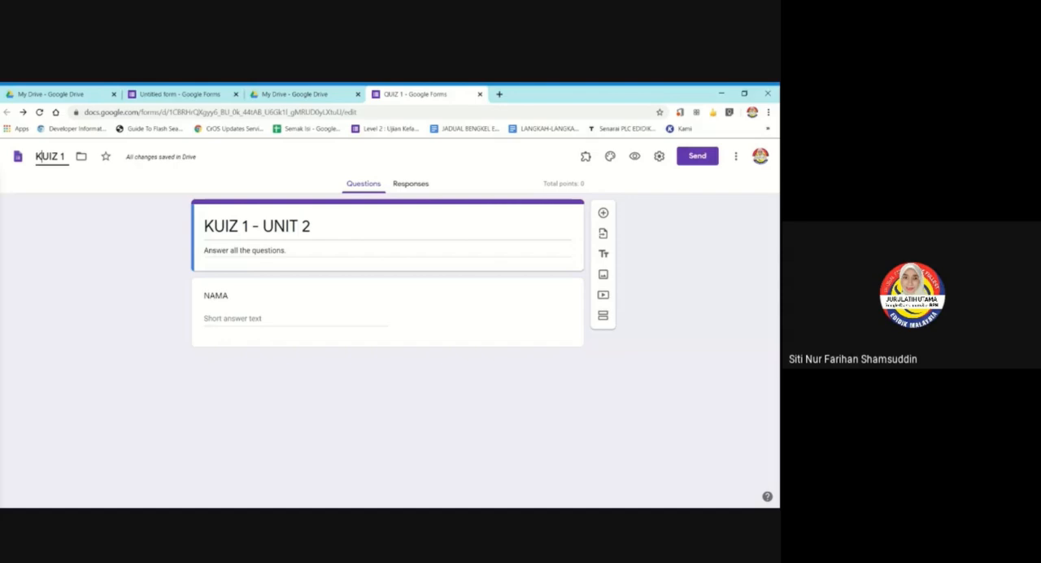
{"action": "key", "text": "Return"}
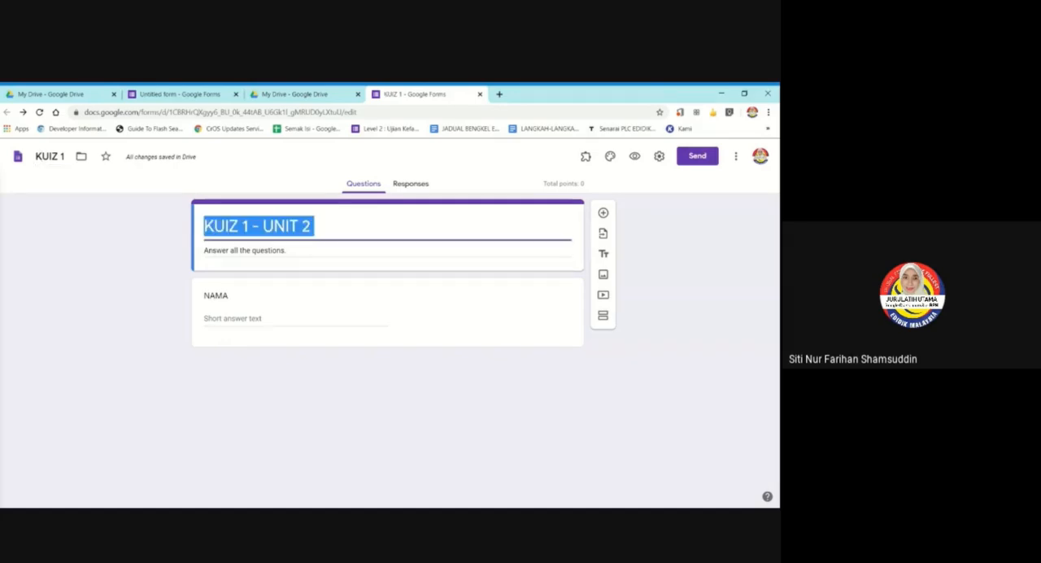
Replace the unit part of the form title so that it reads "KUIZ 1 - KATA NAMA".
{"action": "left_click", "coordinate": [314, 226]}
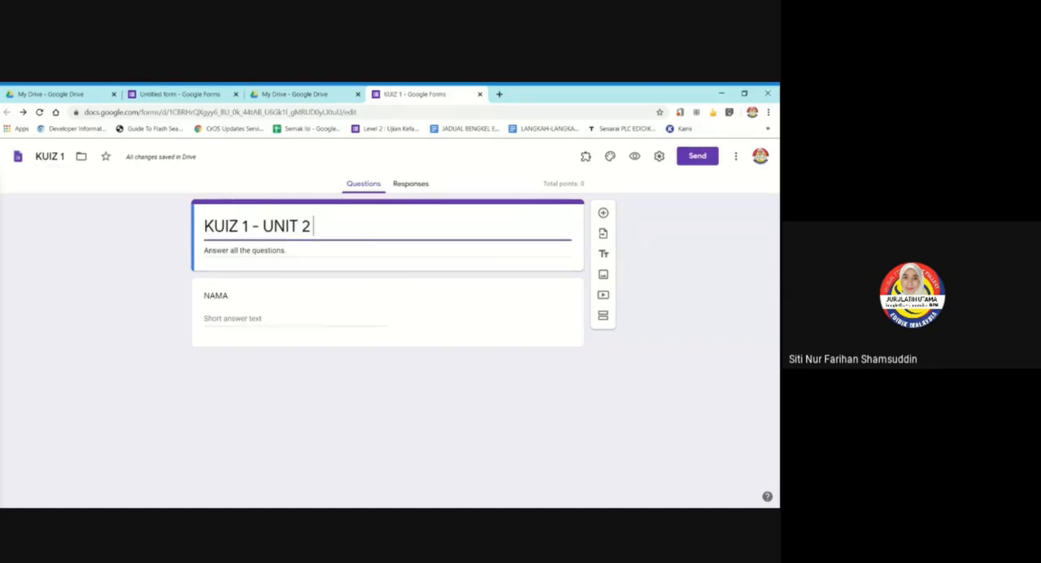
{"action": "key", "text": "BackSpace"}
{"action": "key", "text": "BackSpace"}
{"action": "key", "text": "BackSpace"}
{"action": "key", "text": "BackSpace"}
{"action": "key", "text": "BackSpace"}
{"action": "key", "text": "BackSpace"}
{"action": "key", "text": "BackSpace"}
{"action": "key", "text": "BackSpace"}
{"action": "key", "text": "BackSpace"}
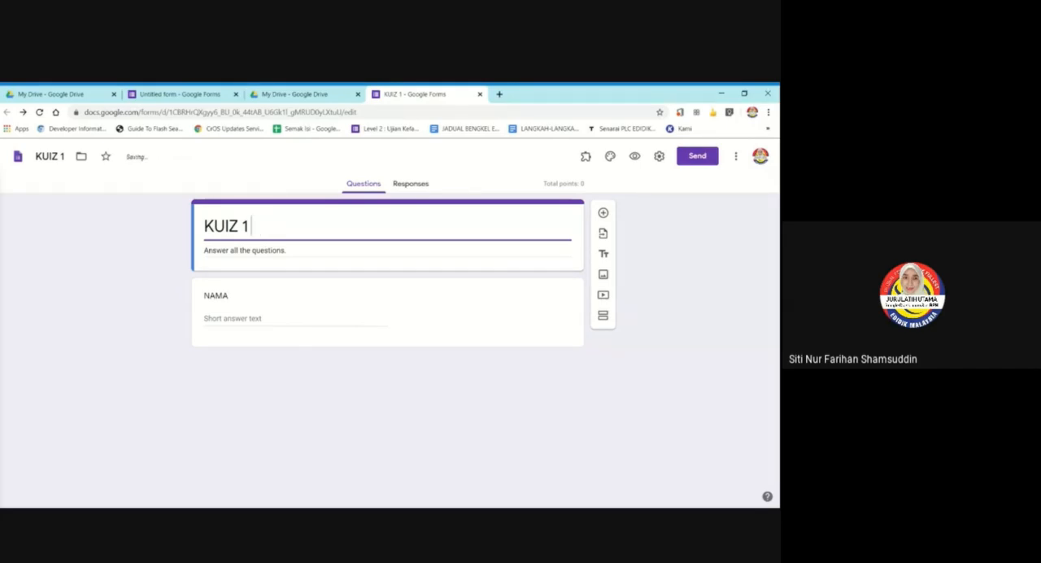
{"action": "key", "text": "BackSpace"}
{"action": "type", "text": "1 - KATA NAMA"}
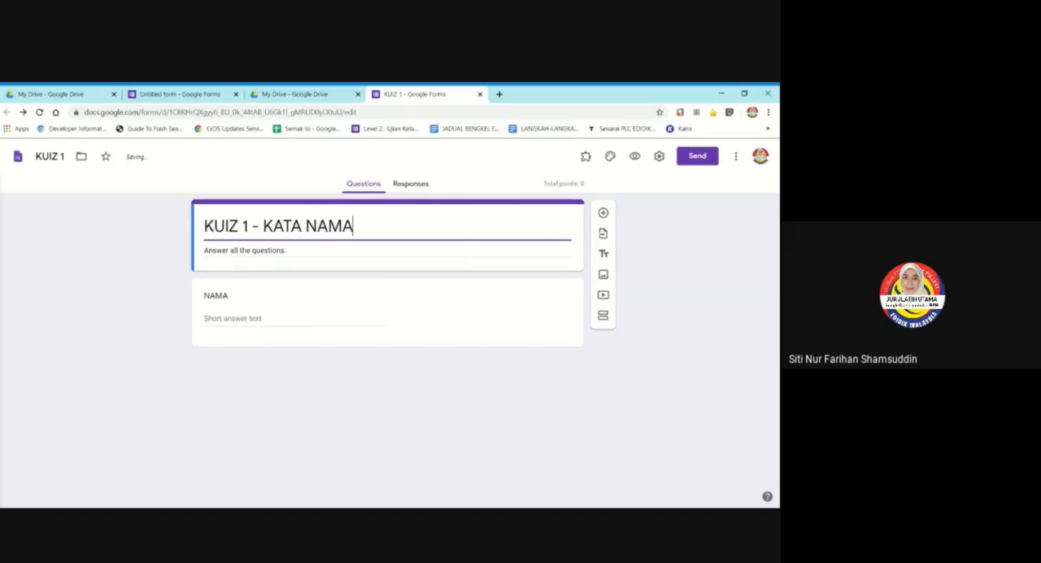
Keep Short answer as the NAMA question's type and make the question required.
{"action": "left_click", "coordinate": [231, 300]}
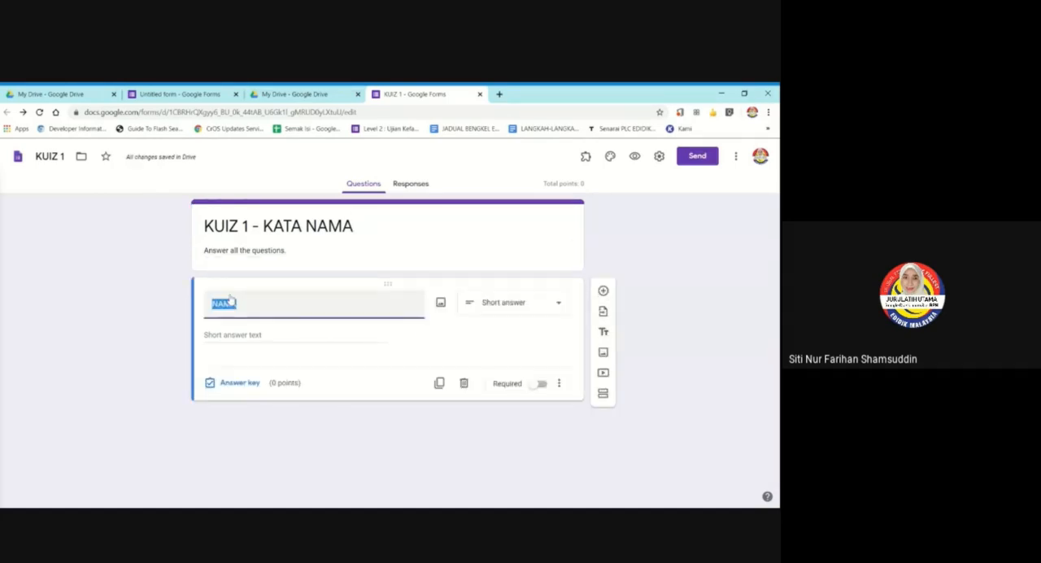
{"action": "left_click", "coordinate": [469, 306]}
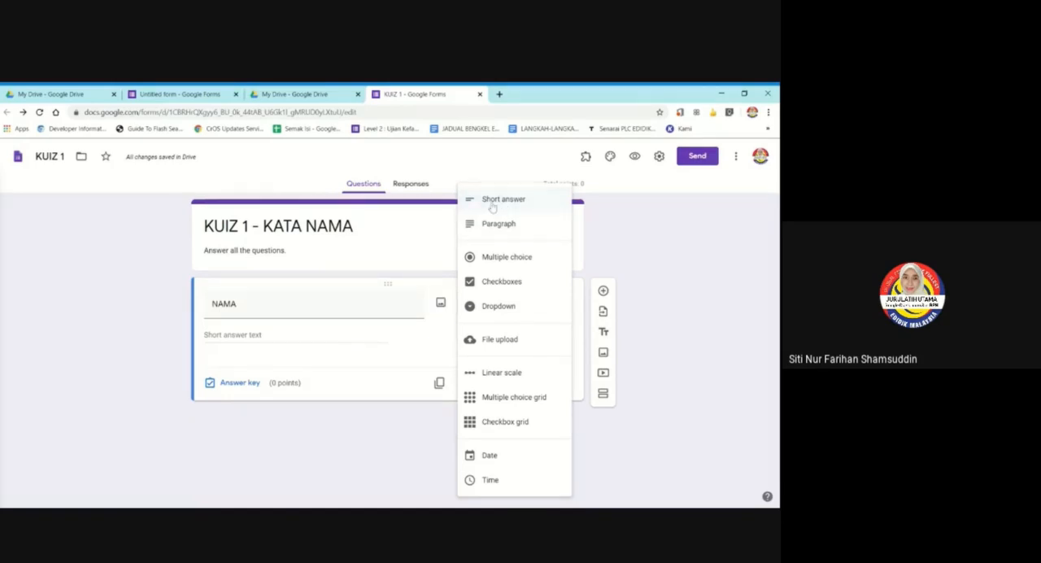
{"action": "left_click", "coordinate": [497, 202]}
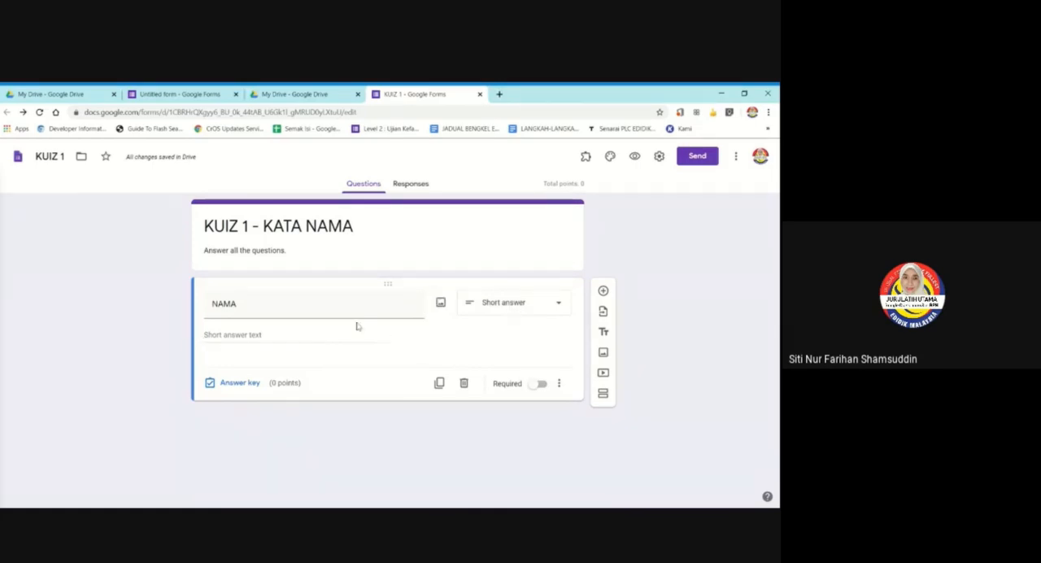
{"action": "left_click", "coordinate": [551, 306]}
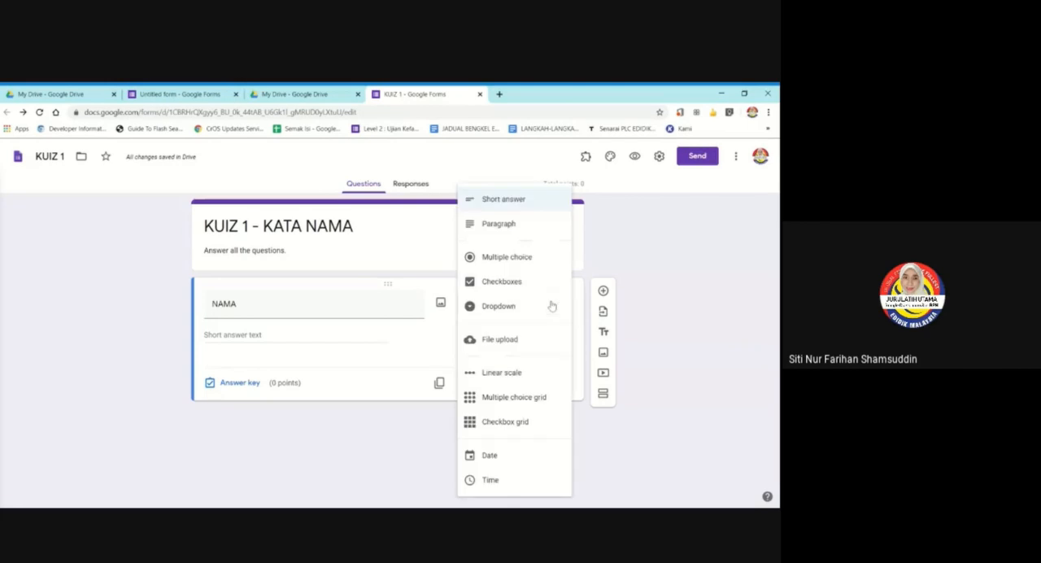
{"action": "left_click", "coordinate": [412, 334]}
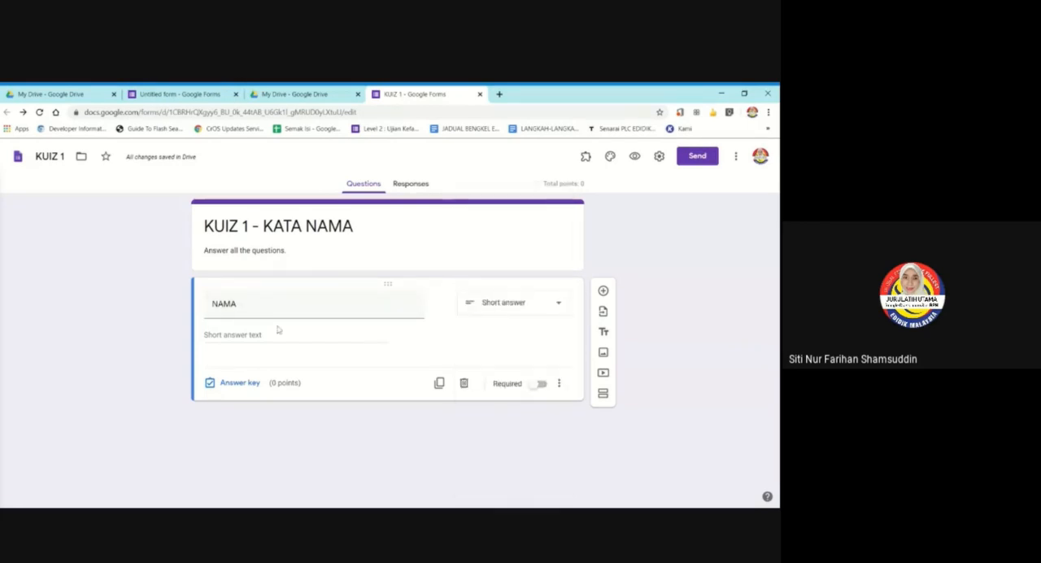
{"action": "left_click", "coordinate": [537, 384]}
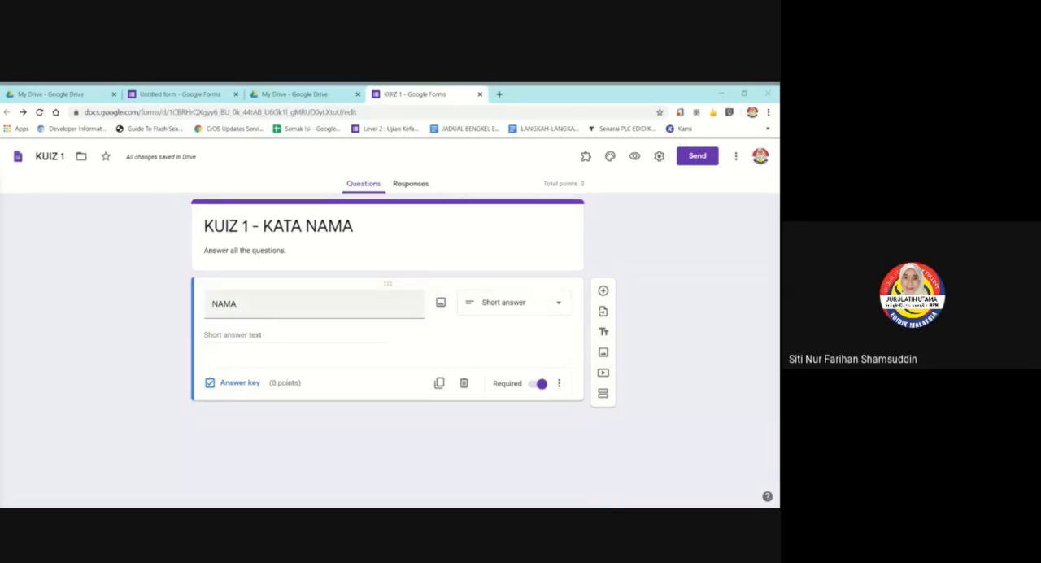
{"action": "left_click", "coordinate": [314, 304]}
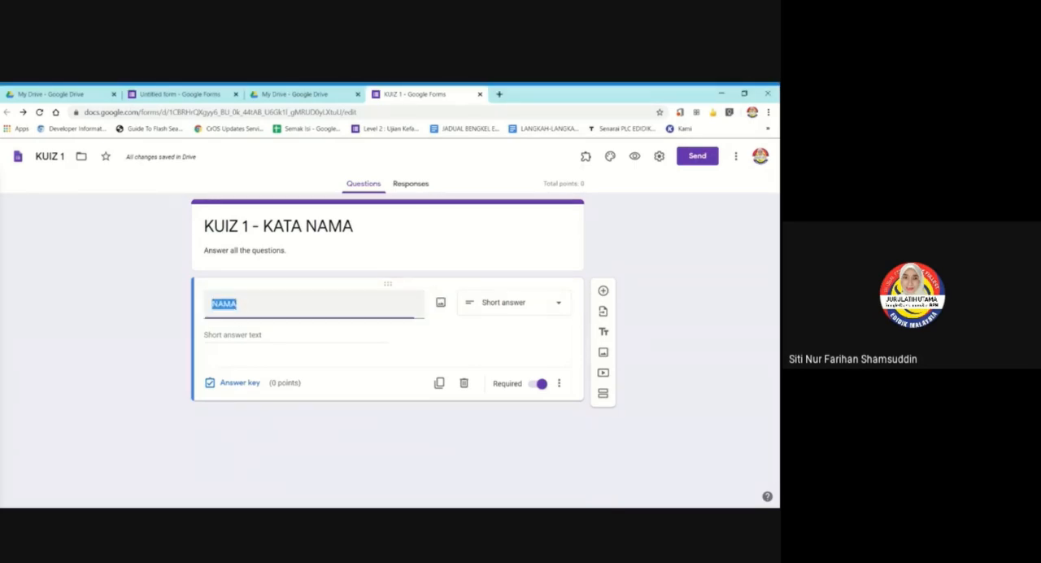
{"action": "left_click", "coordinate": [314, 304]}
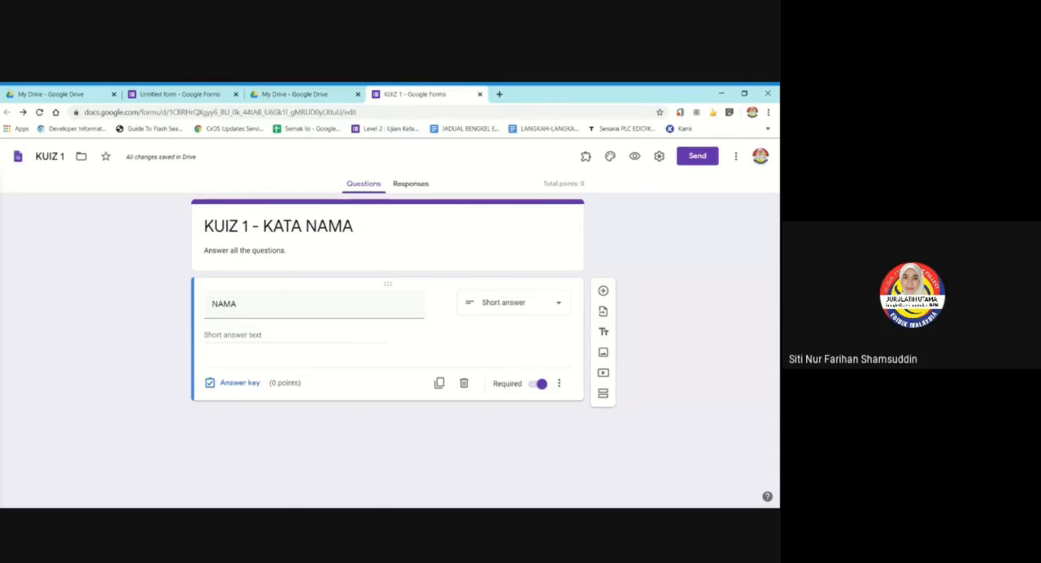
Set the open book with heart-shaped pages from the Work and School themes as the header image, and close the theme options.
{"action": "left_click", "coordinate": [471, 230]}
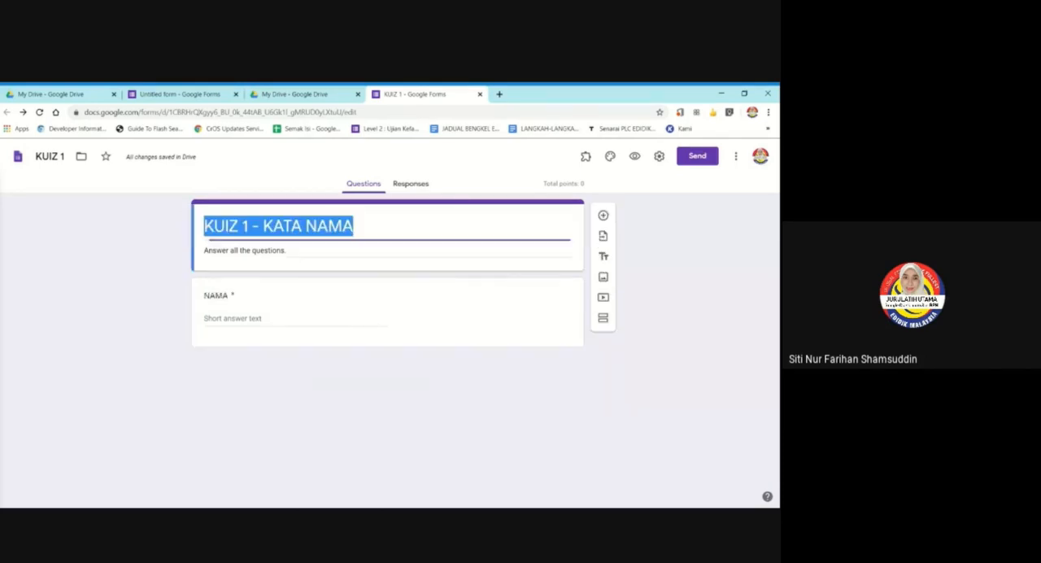
{"action": "left_click", "coordinate": [612, 159]}
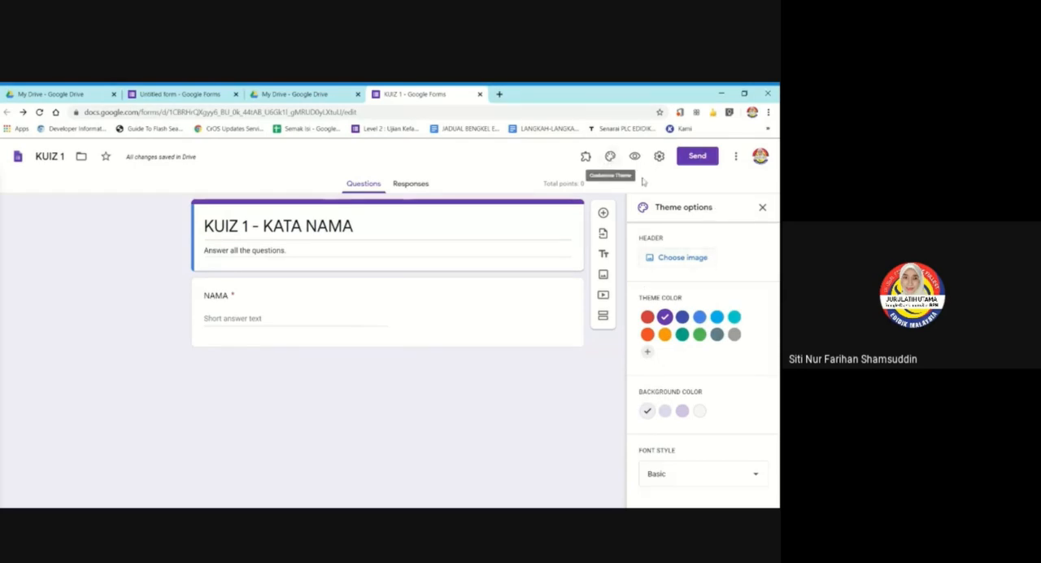
{"action": "left_click", "coordinate": [683, 258]}
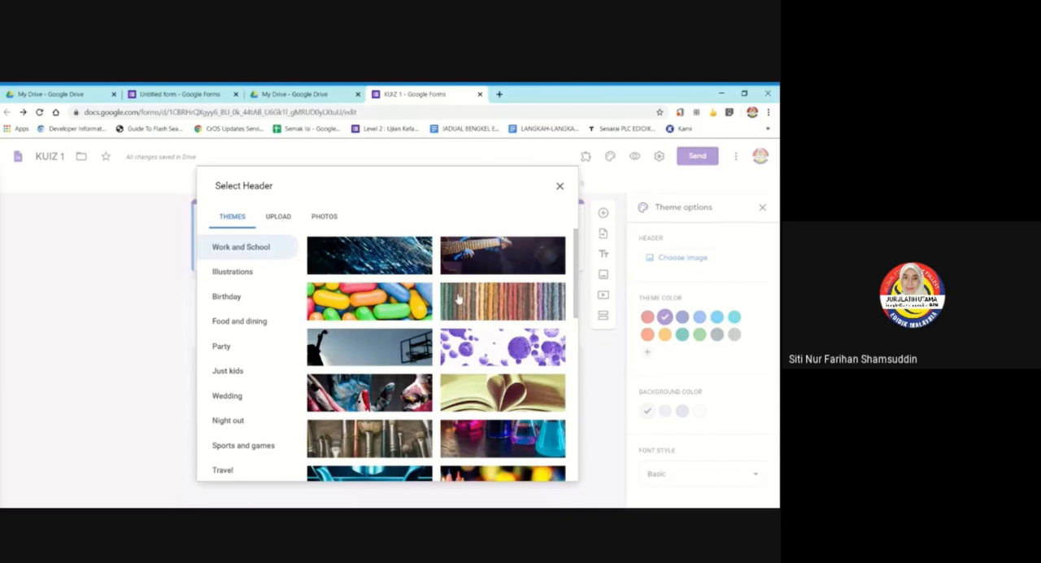
{"action": "scroll", "coordinate": [432, 379], "scroll_direction": "down", "scroll_amount": 3}
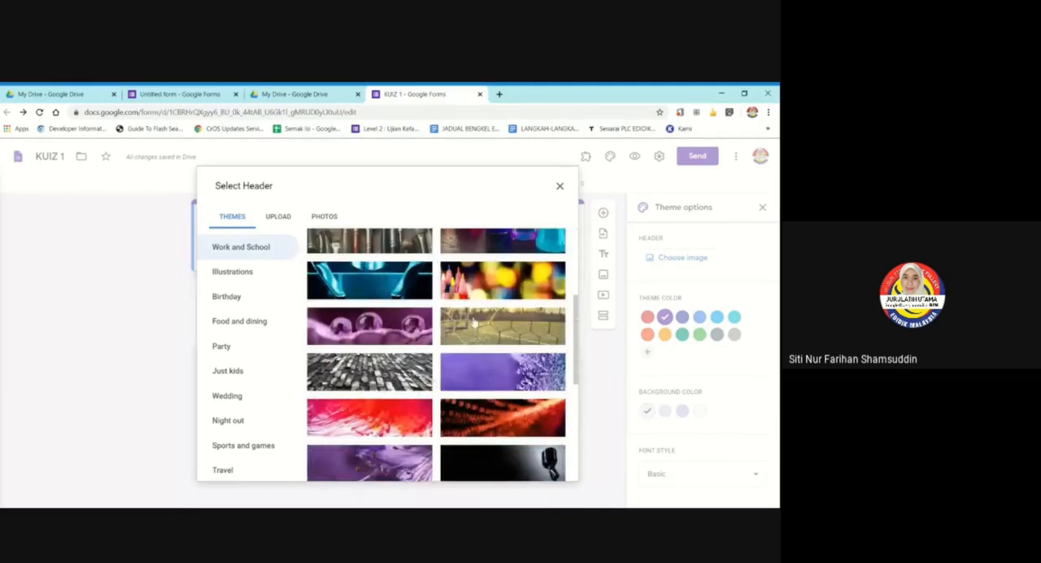
{"action": "scroll", "coordinate": [474, 323], "scroll_direction": "up", "scroll_amount": 3}
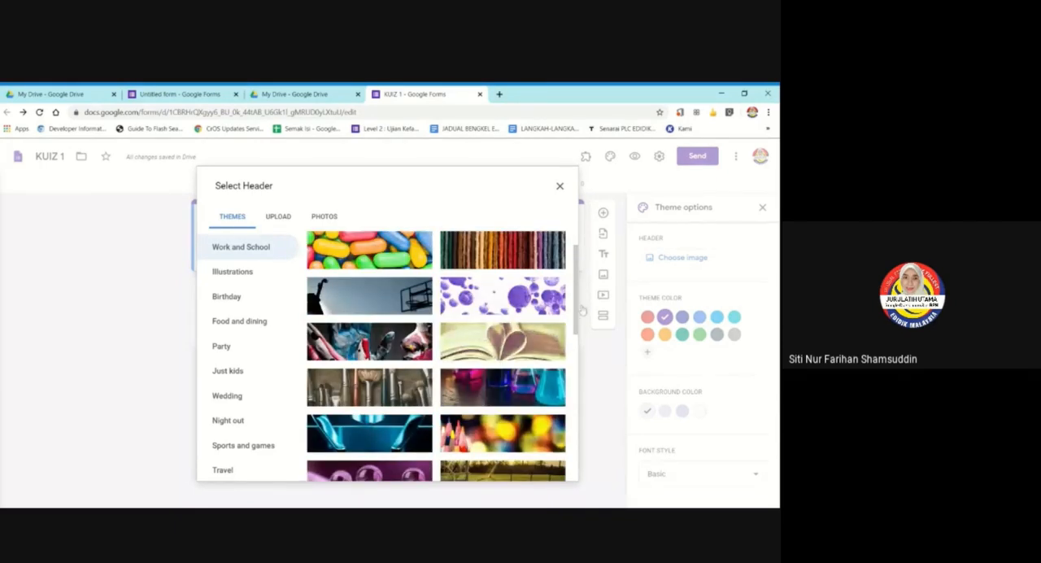
{"action": "left_click", "coordinate": [556, 333]}
{"action": "left_click", "coordinate": [550, 469]}
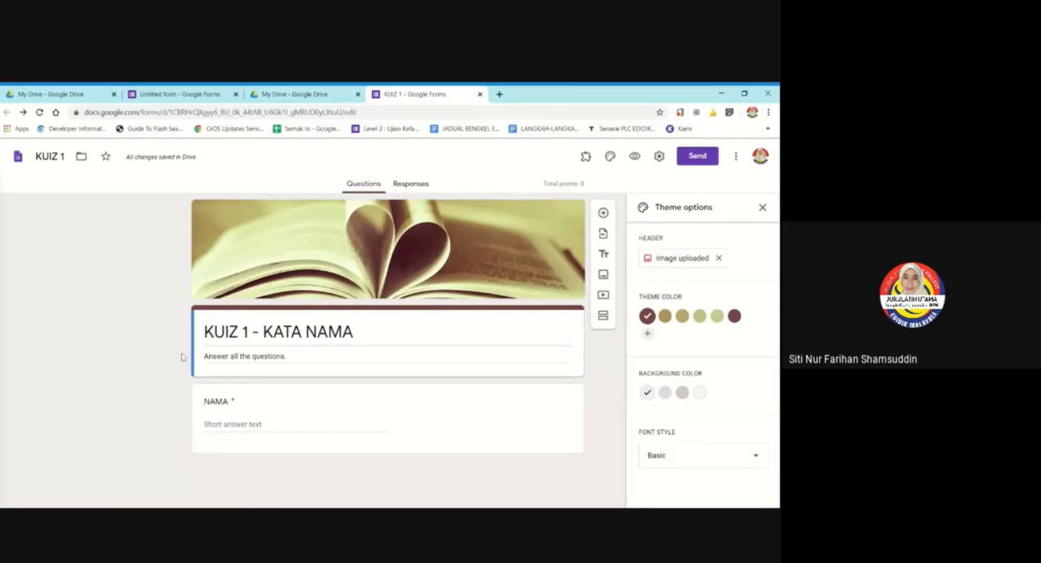
{"action": "left_click", "coordinate": [762, 209]}
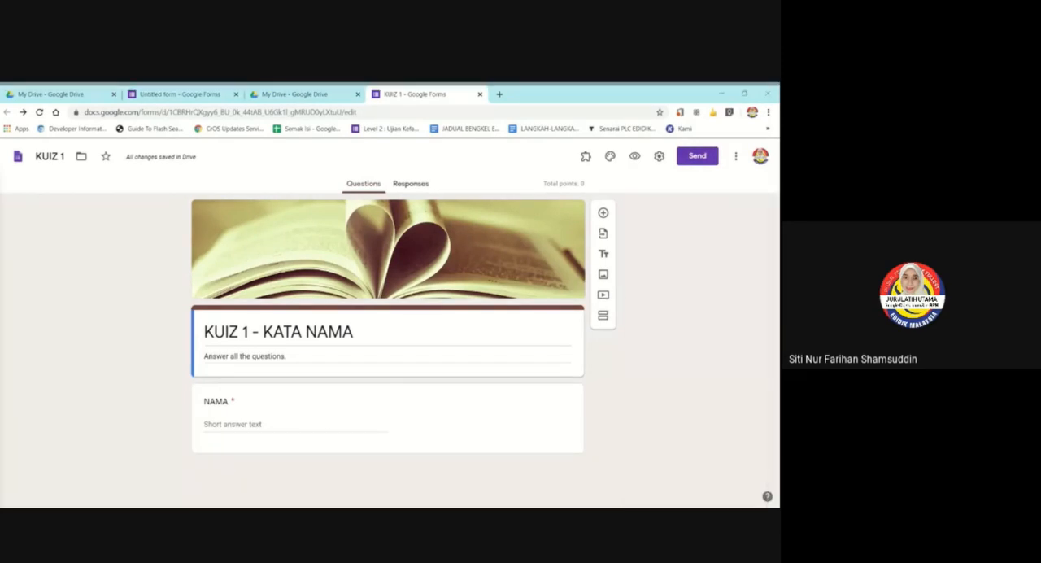
Turn on email address collection with response receipts sent if the respondent requests it, and save the settings.
{"action": "left_click", "coordinate": [520, 419]}
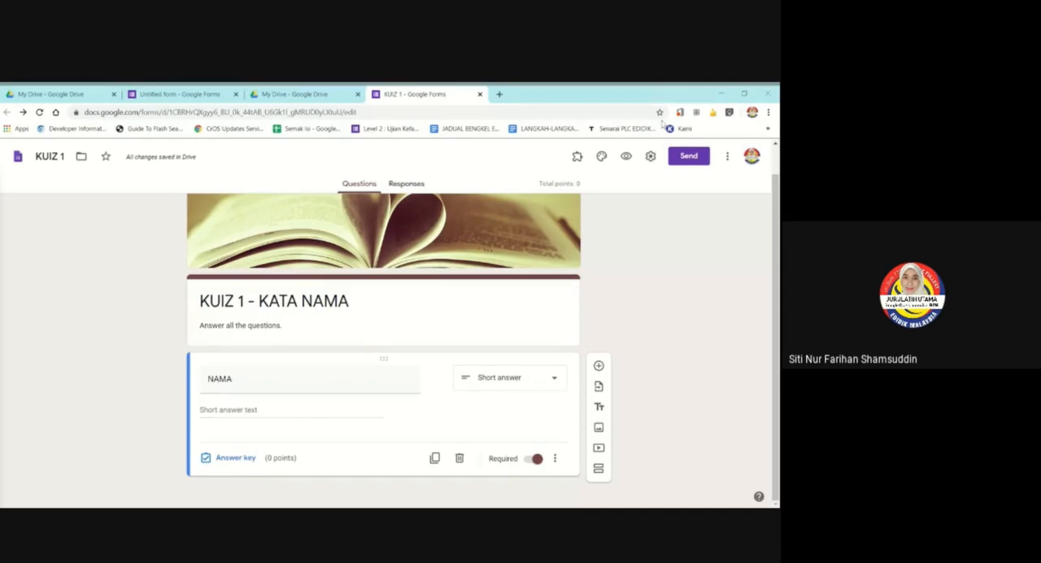
{"action": "left_click", "coordinate": [651, 157]}
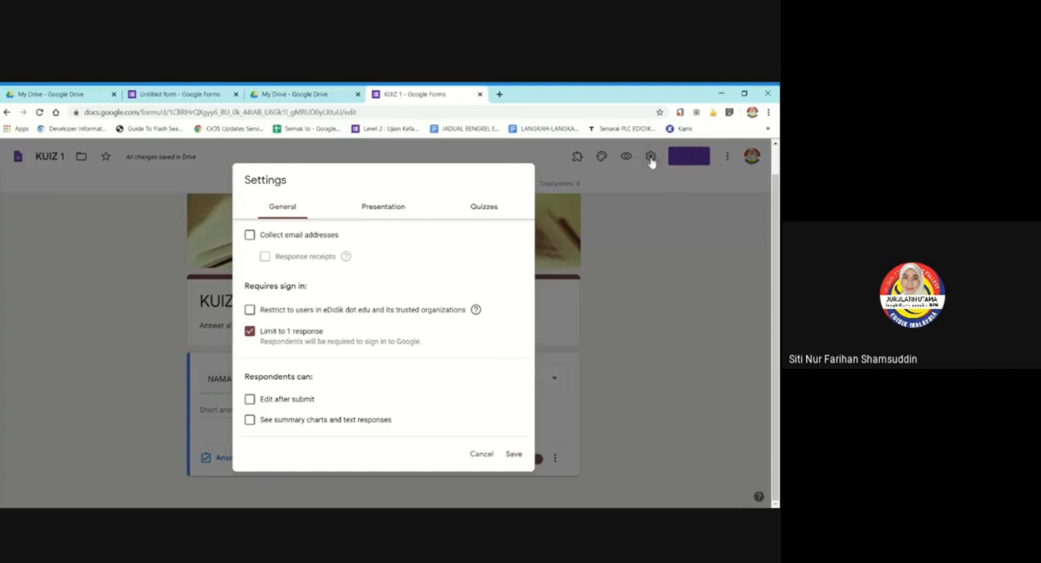
{"action": "left_click", "coordinate": [250, 235]}
{"action": "left_click", "coordinate": [264, 256]}
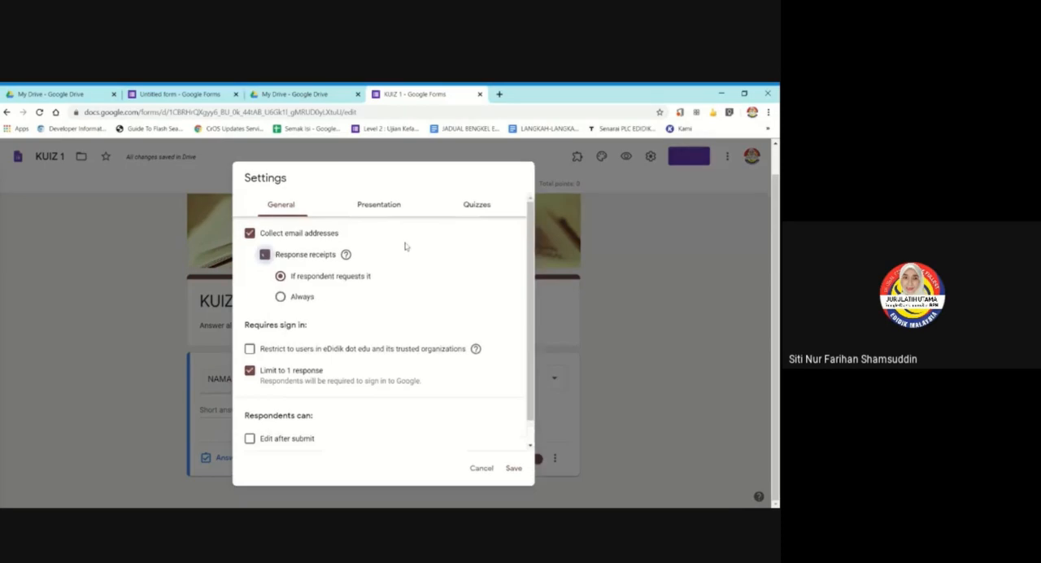
{"action": "left_click", "coordinate": [514, 468]}
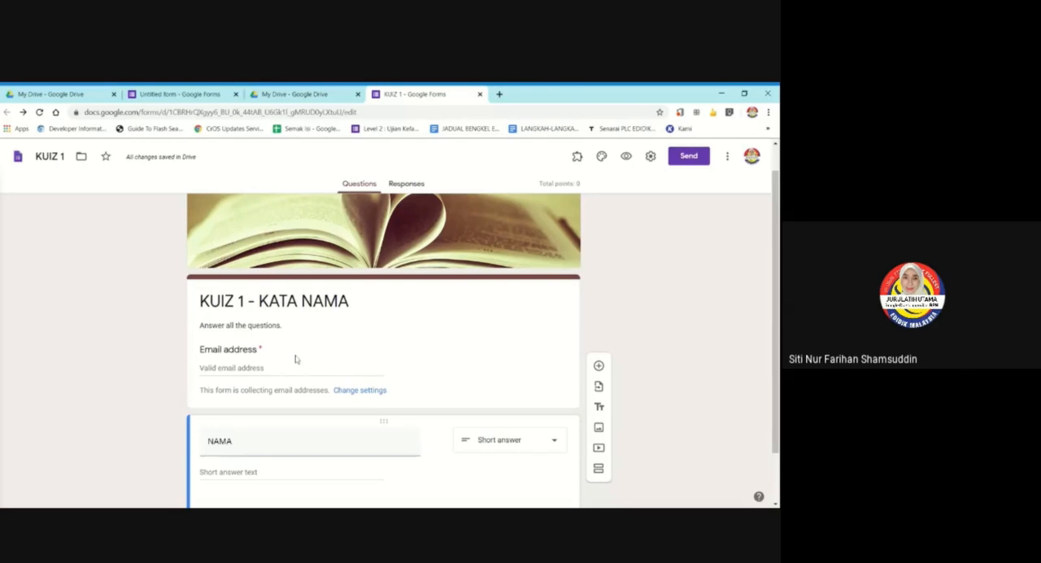
Check the email collection and sign-in options in the form settings, and close them.
{"action": "left_click", "coordinate": [650, 156]}
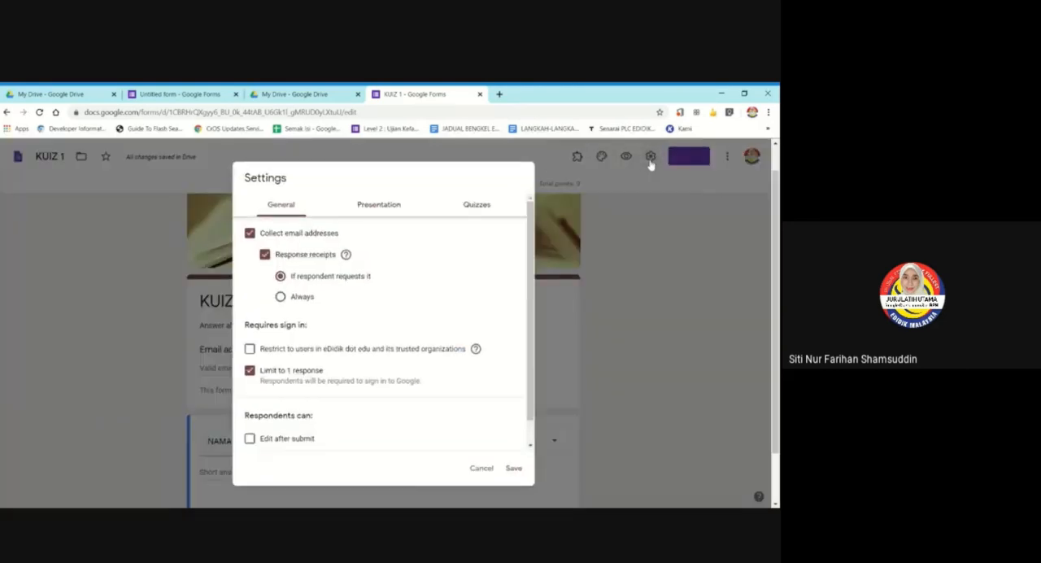
{"action": "left_click", "coordinate": [650, 162]}
{"action": "scroll", "coordinate": [185, 349], "scroll_direction": "down", "scroll_amount": 1}
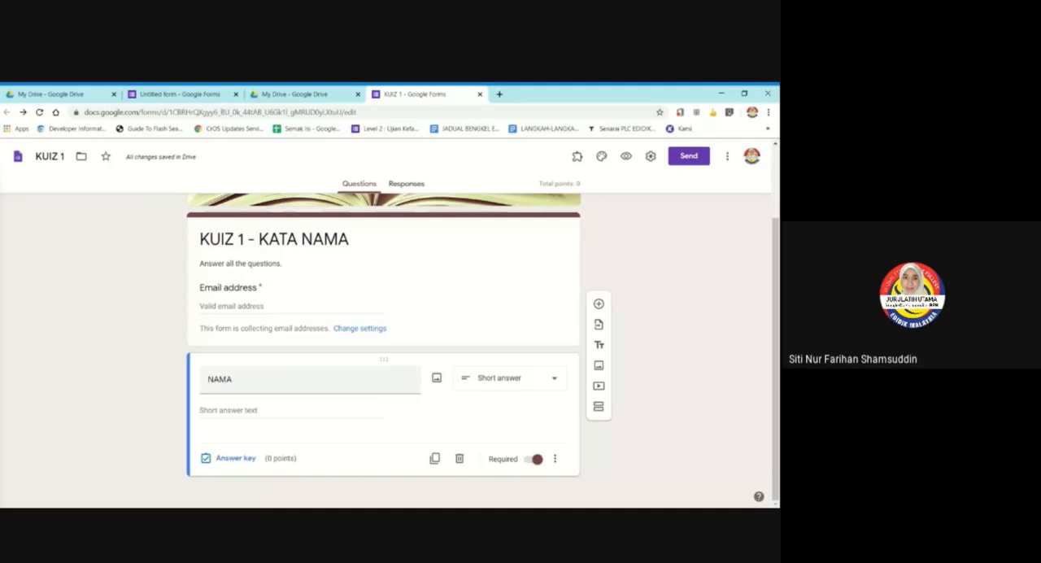
Open the form's theme options to review the header image, colours and font style.
{"action": "key", "text": "alt+Tab"}
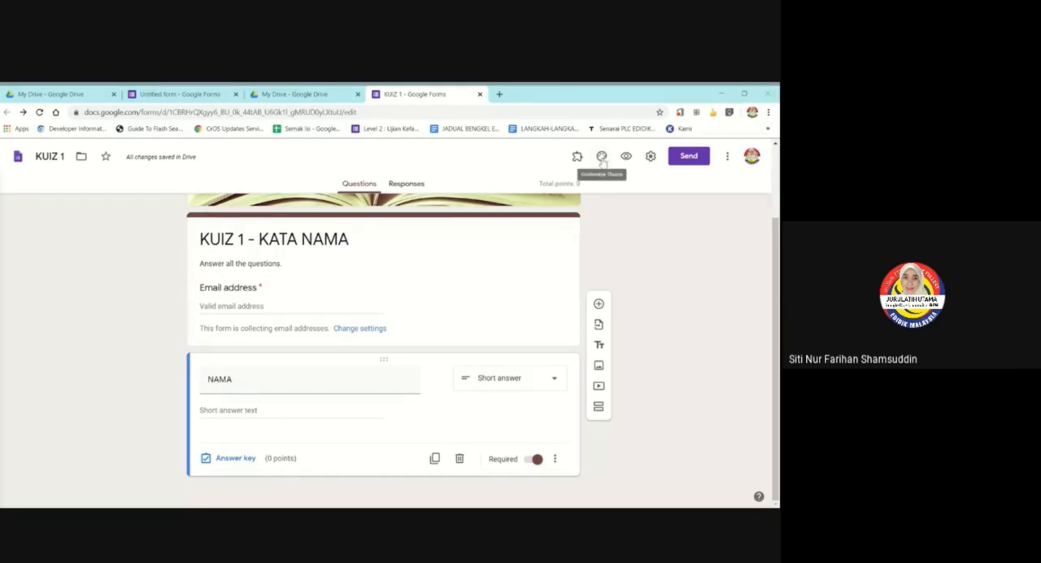
{"action": "scroll", "coordinate": [503, 297], "scroll_direction": "up", "scroll_amount": 2}
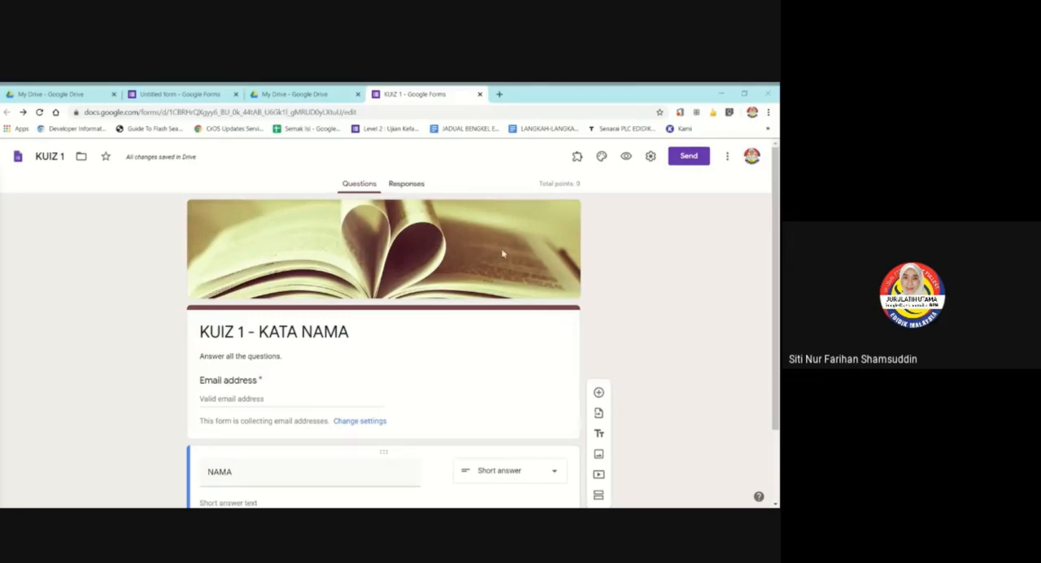
{"action": "left_click", "coordinate": [460, 247]}
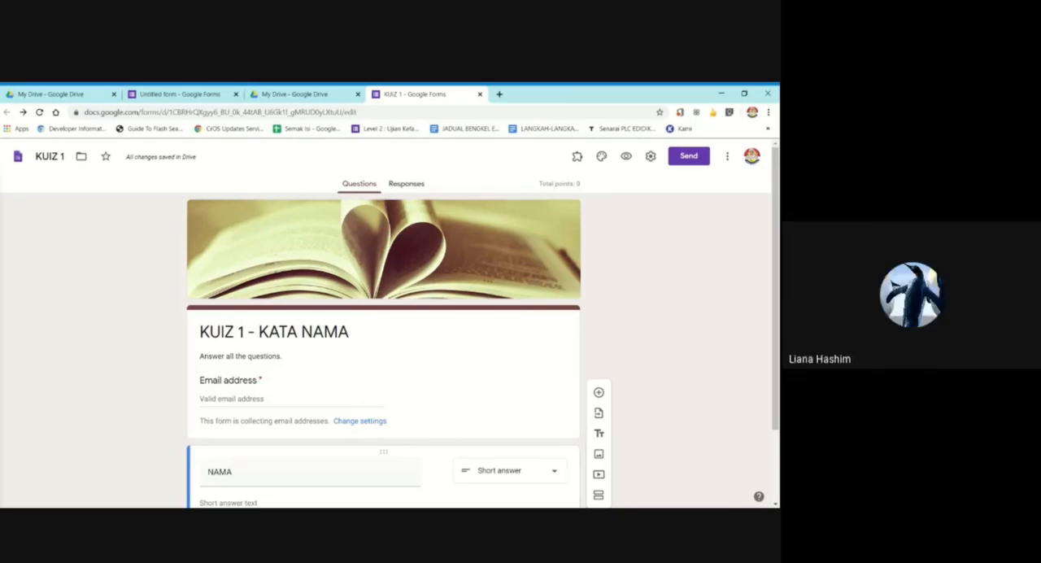
{"action": "left_click", "coordinate": [601, 156]}
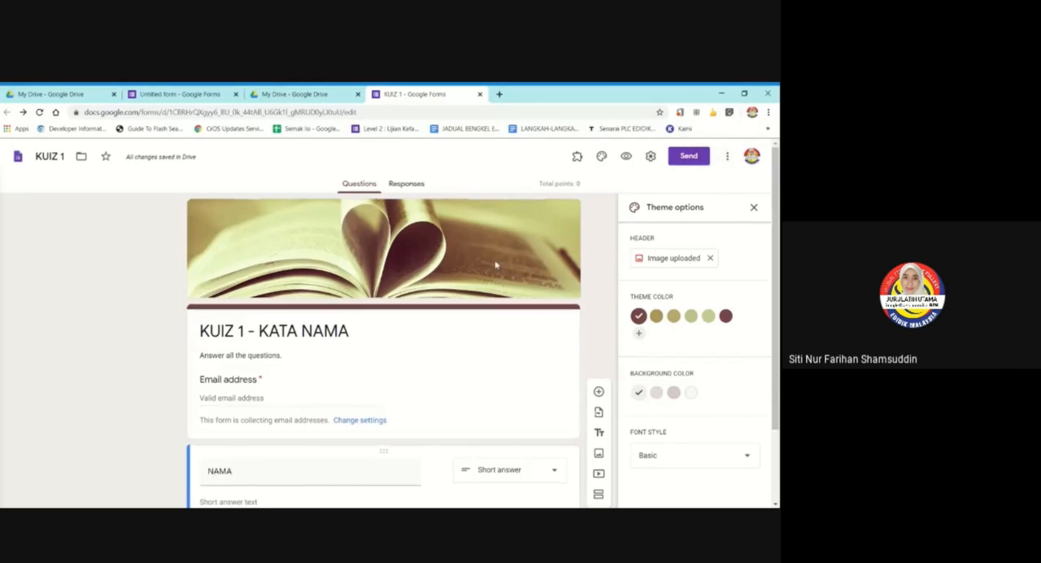
{"action": "scroll", "coordinate": [495, 262], "scroll_direction": "down", "scroll_amount": 1}
{"action": "scroll", "coordinate": [497, 260], "scroll_direction": "up", "scroll_amount": 1}
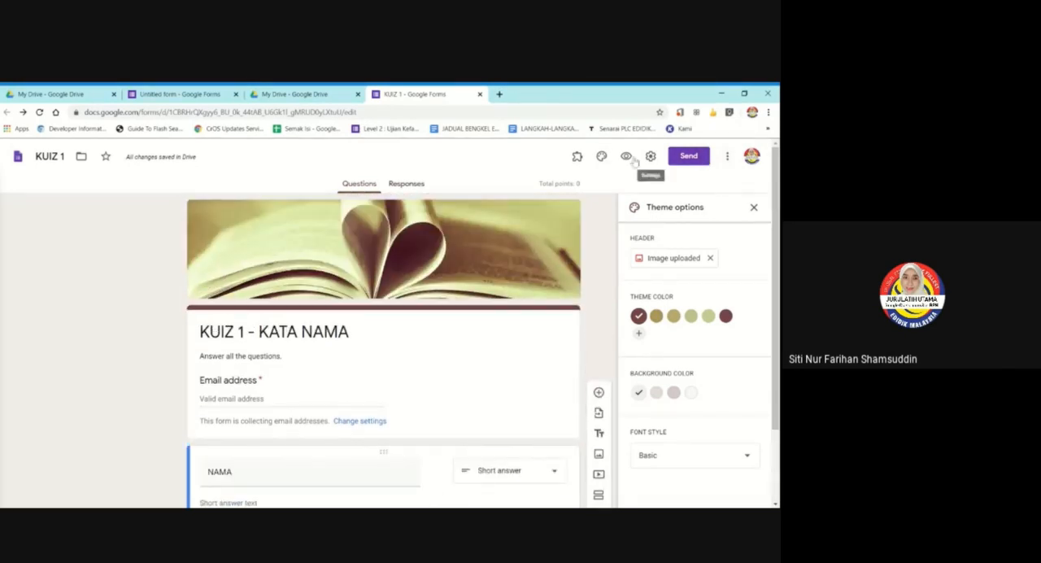
Browse the Work and School header themes without picking one, and close the header selection and the theme options.
{"action": "left_click", "coordinate": [601, 156]}
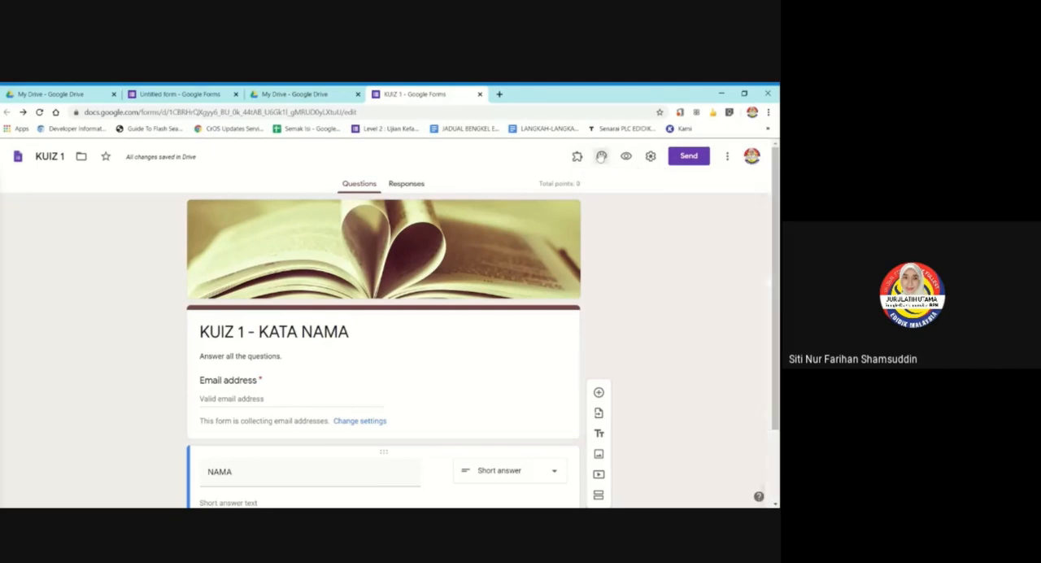
{"action": "left_click", "coordinate": [602, 157]}
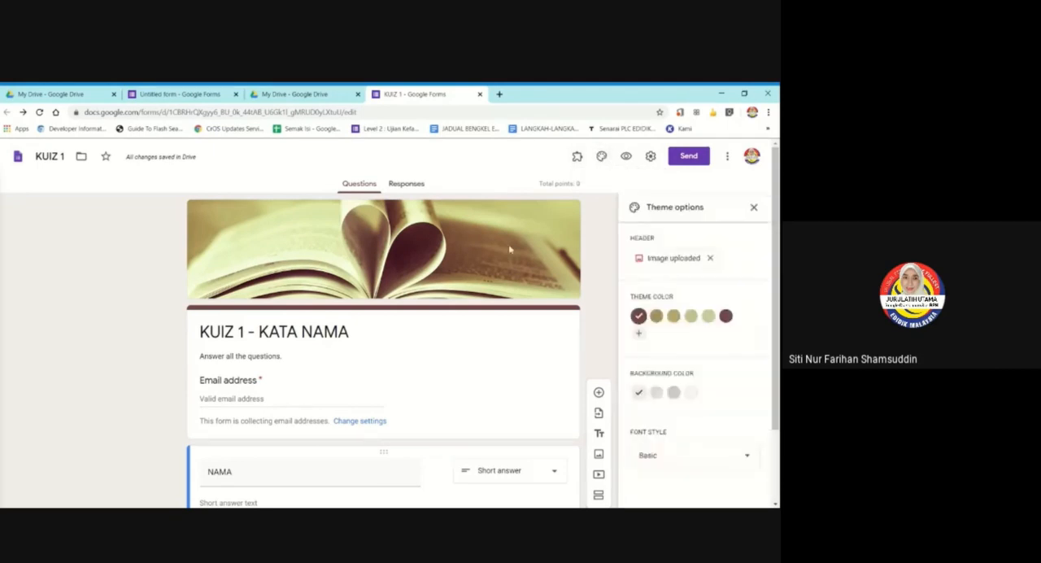
{"action": "left_click", "coordinate": [659, 260]}
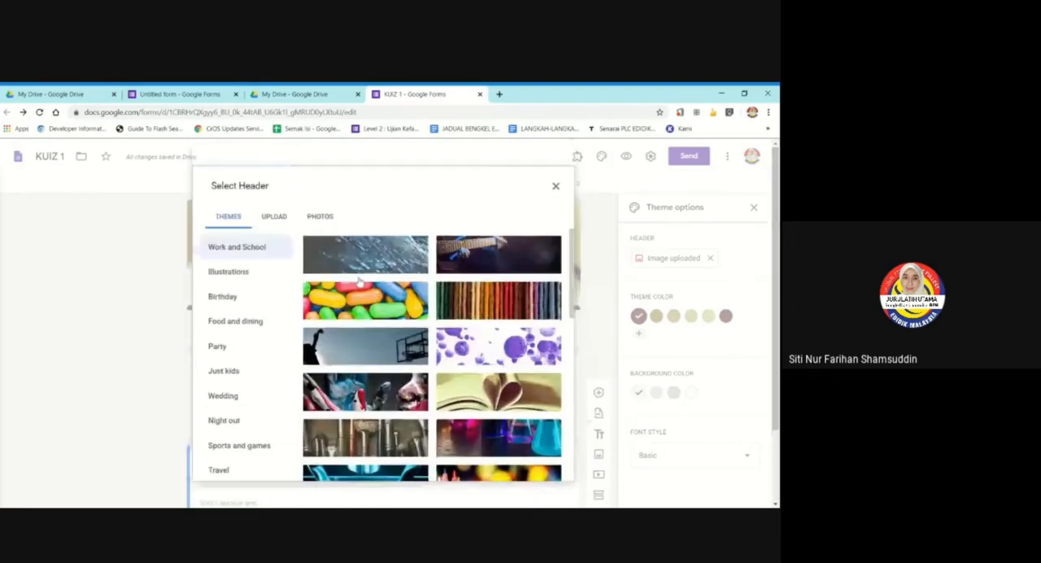
{"action": "scroll", "coordinate": [364, 287], "scroll_direction": "down", "scroll_amount": 10}
{"action": "scroll", "coordinate": [363, 287], "scroll_direction": "up", "scroll_amount": 10}
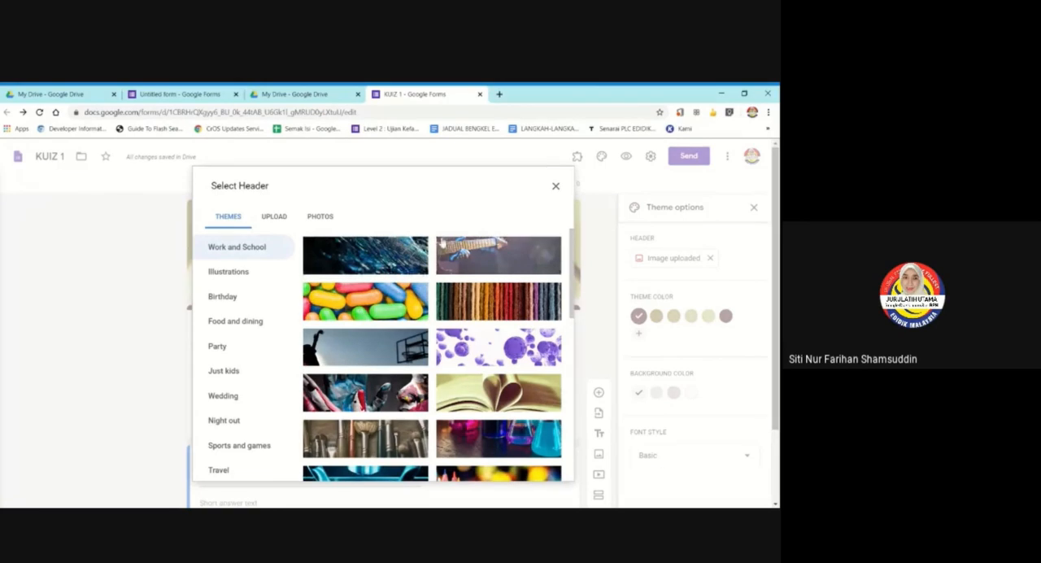
{"action": "left_click", "coordinate": [556, 189]}
{"action": "scroll", "coordinate": [436, 381], "scroll_direction": "down", "scroll_amount": 2}
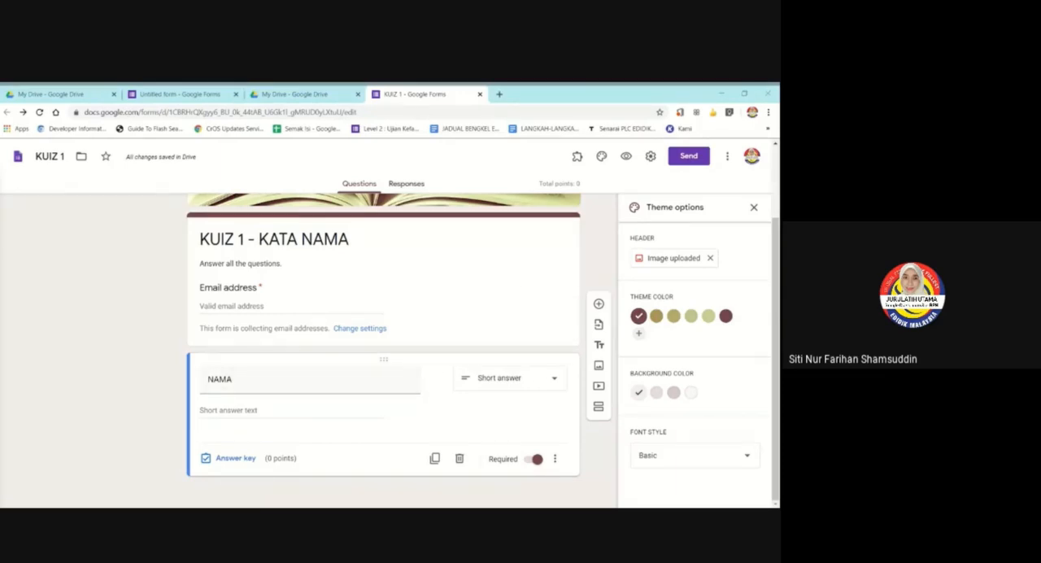
{"action": "left_click", "coordinate": [753, 206]}
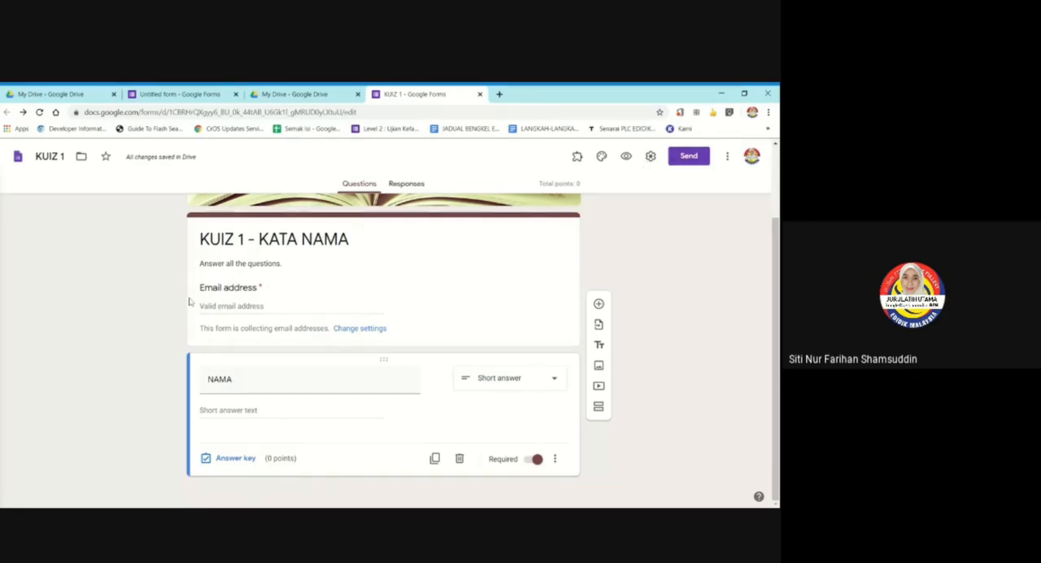
Turn off email address collection in the form's general settings and save.
{"action": "left_click", "coordinate": [651, 157]}
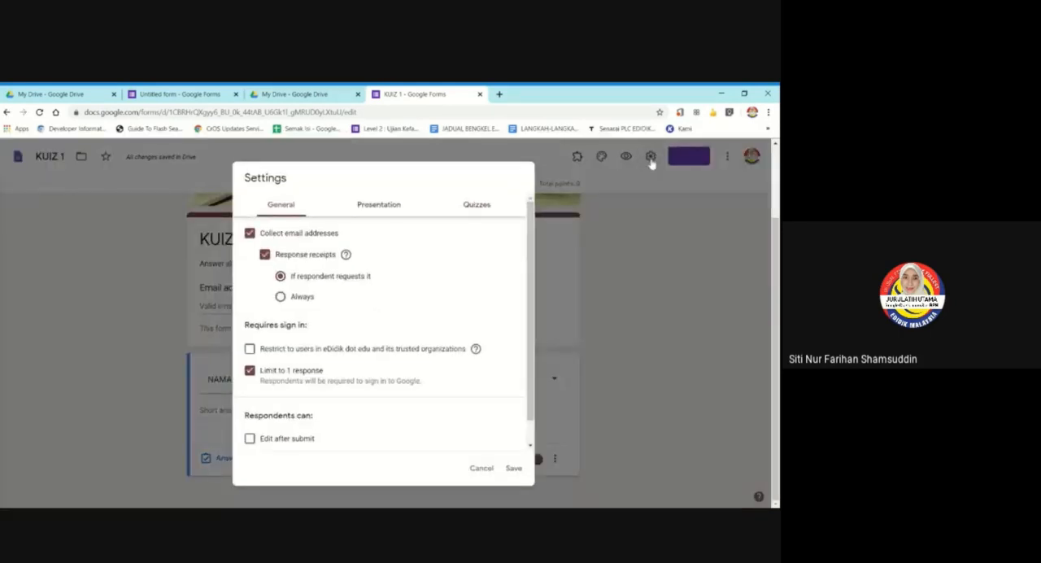
{"action": "left_click", "coordinate": [250, 234]}
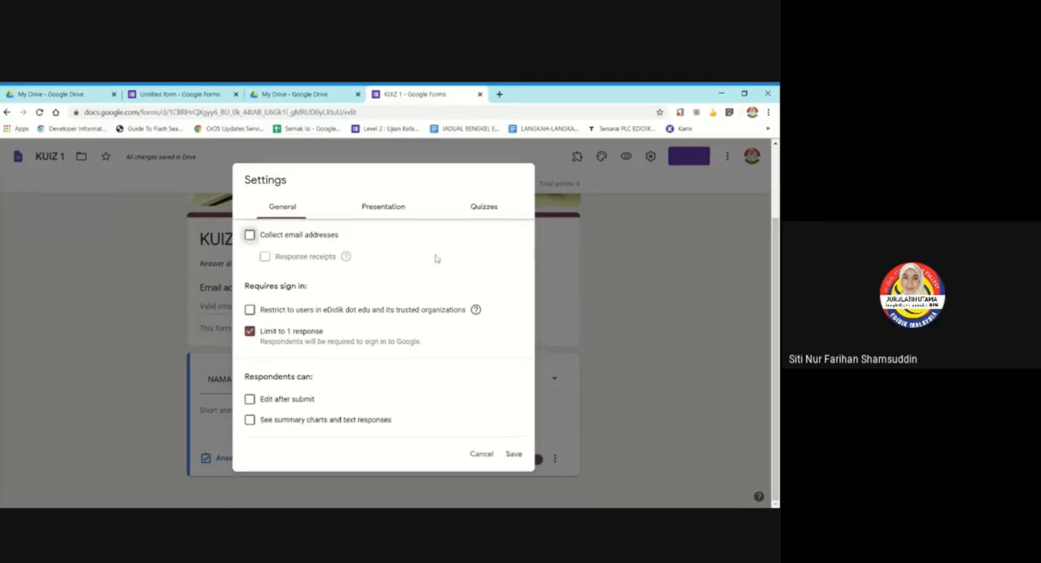
{"action": "left_click", "coordinate": [514, 454]}
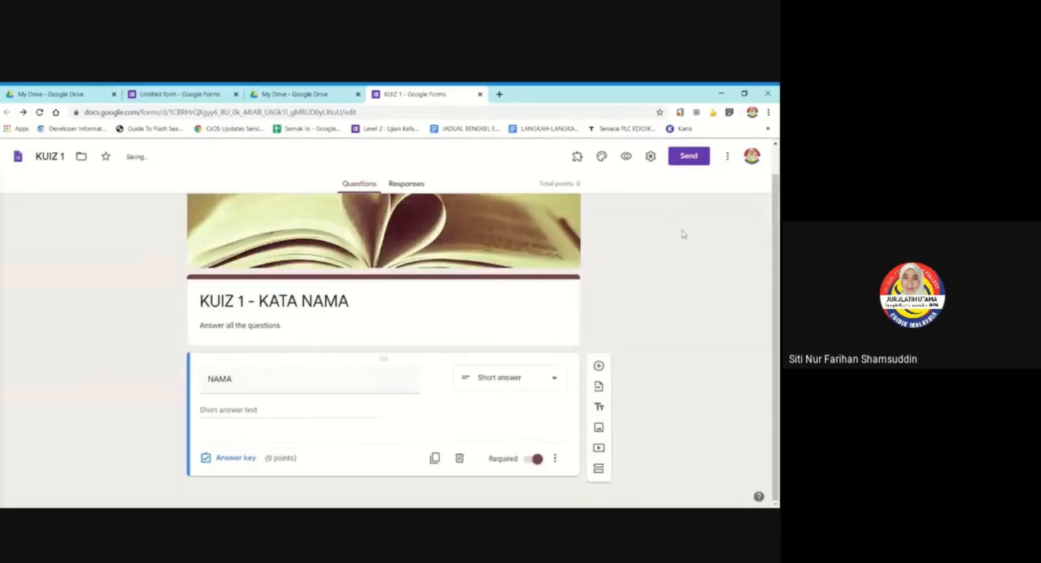
Turn email address collection back on with response receipts if the respondent requests it, and save the settings.
{"action": "left_click", "coordinate": [650, 156]}
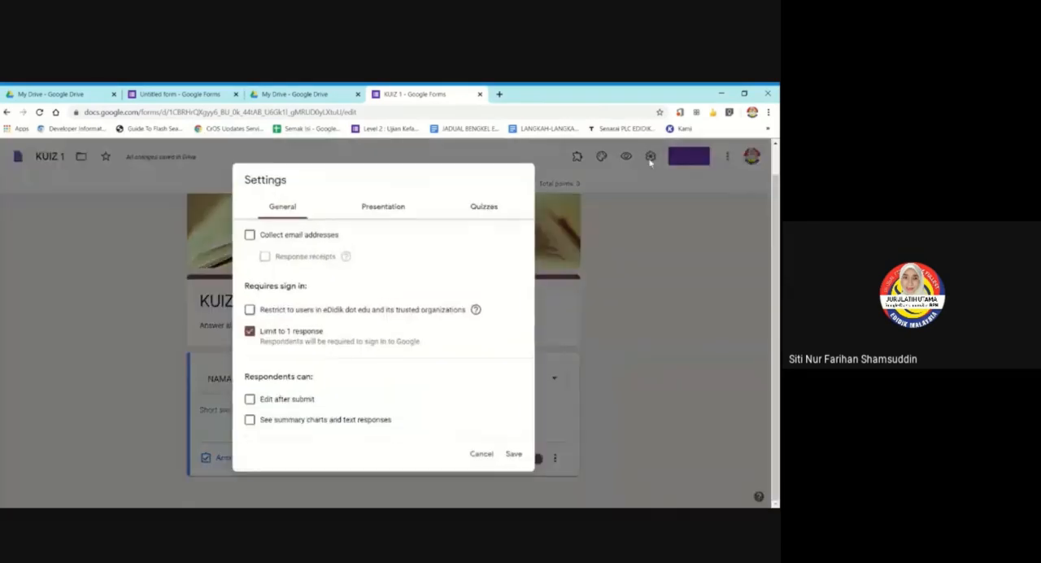
{"action": "left_click", "coordinate": [251, 237]}
{"action": "left_click", "coordinate": [265, 256]}
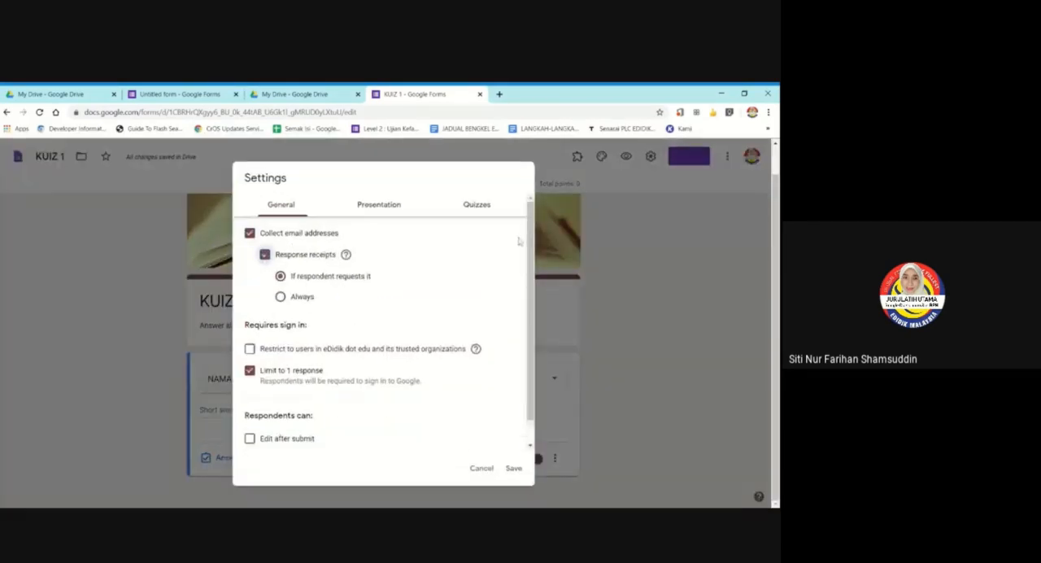
{"action": "left_click", "coordinate": [512, 468]}
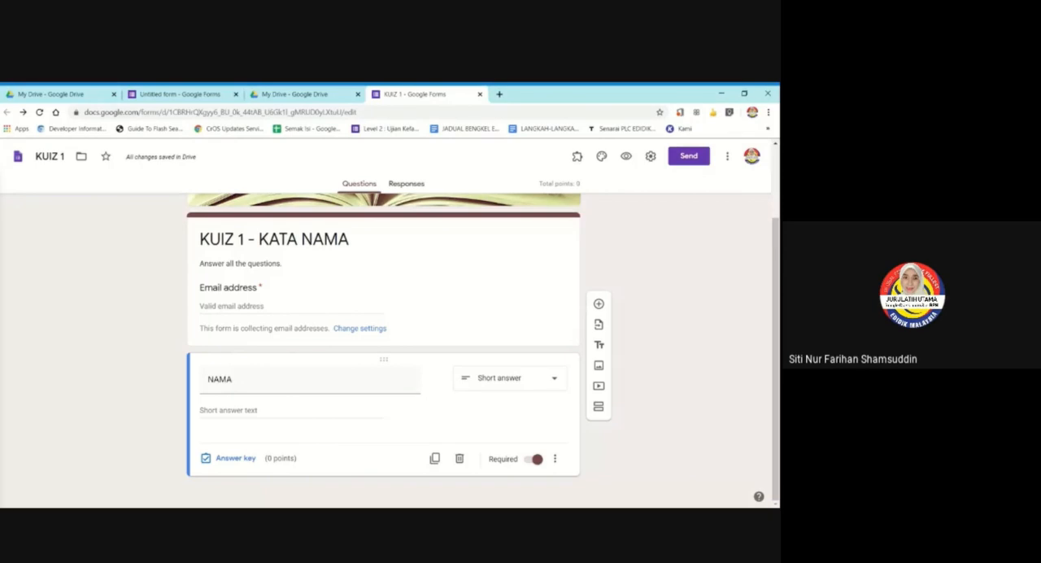
{"action": "left_click", "coordinate": [355, 329]}
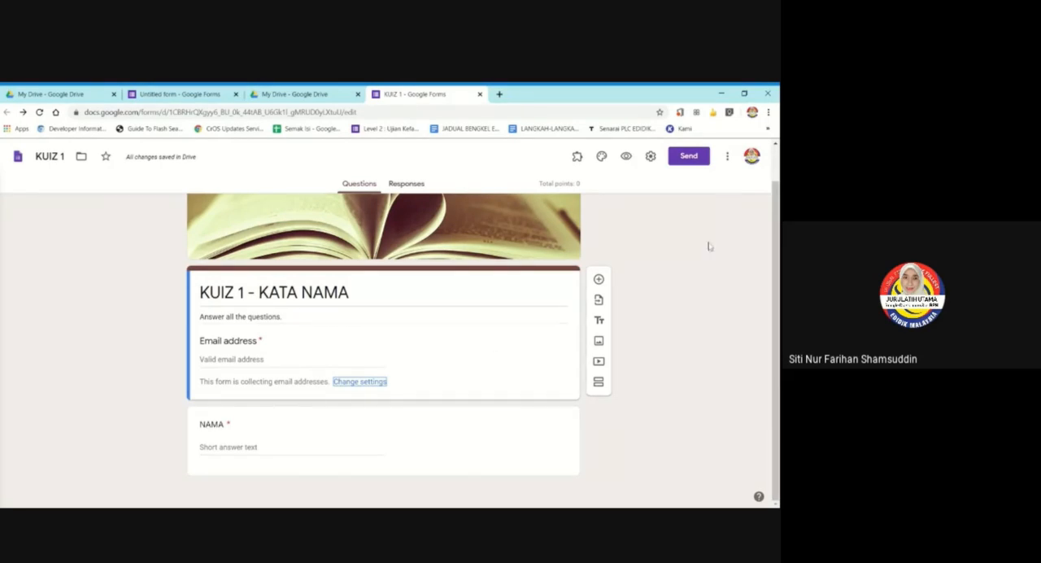
Add a new question below the title section and move it beneath the NAMA question.
{"action": "left_click", "coordinate": [446, 438]}
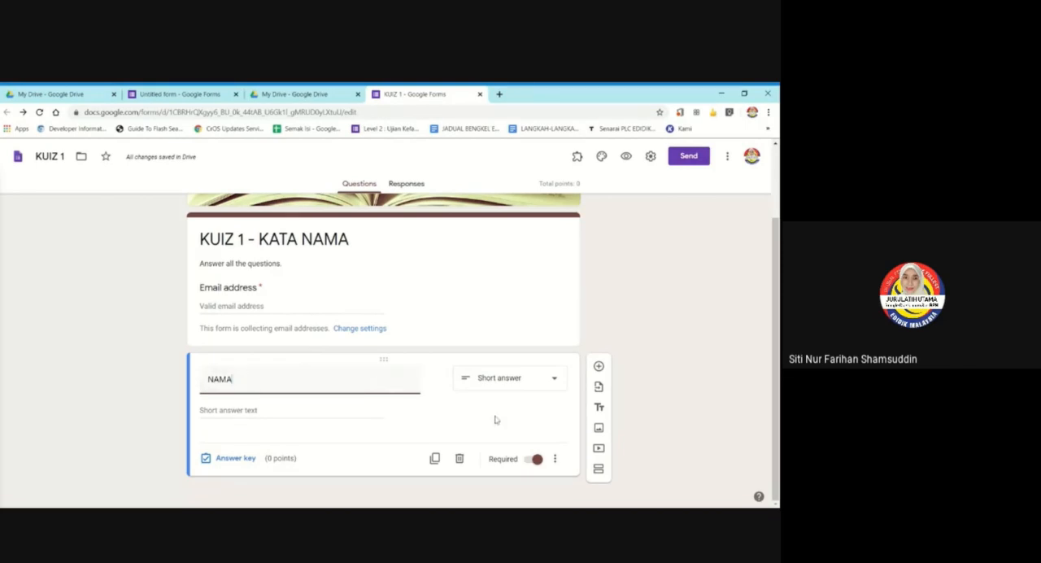
{"action": "left_click", "coordinate": [495, 274]}
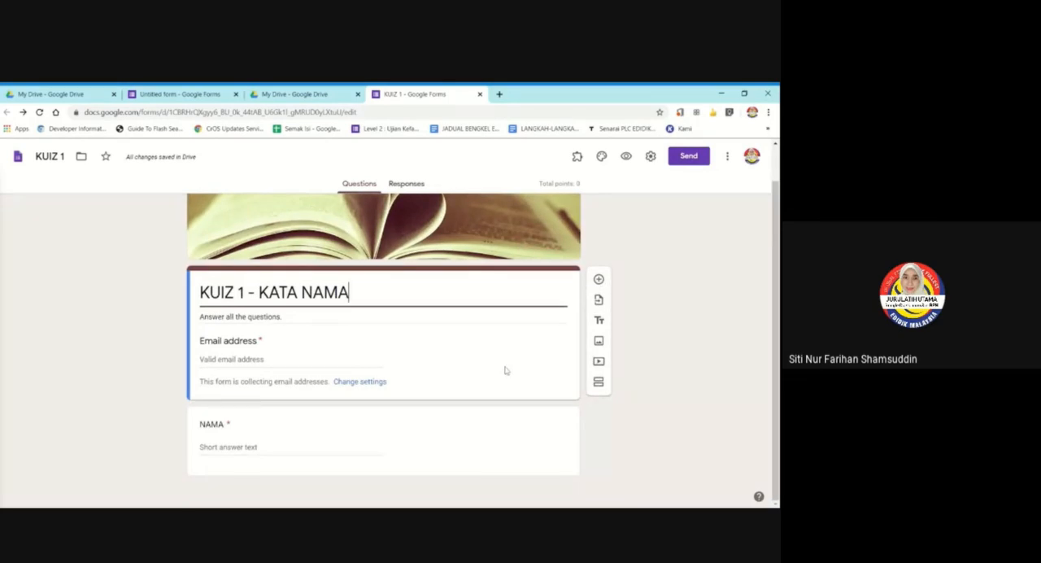
{"action": "left_click", "coordinate": [598, 278]}
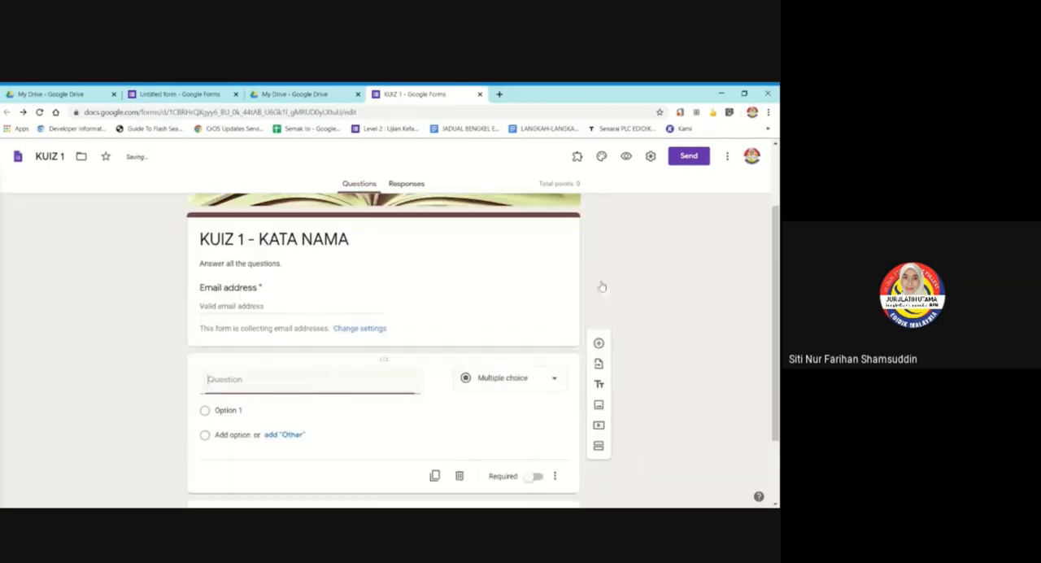
{"action": "scroll", "coordinate": [311, 420], "scroll_direction": "down", "scroll_amount": 2}
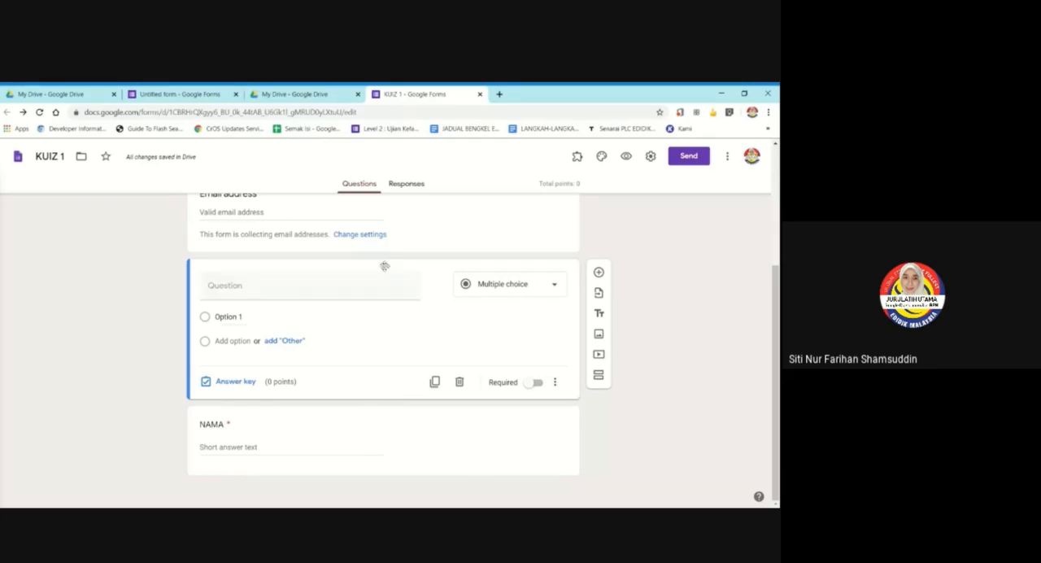
{"action": "left_click_drag", "start_coordinate": [385, 262], "coordinate": [414, 365]}
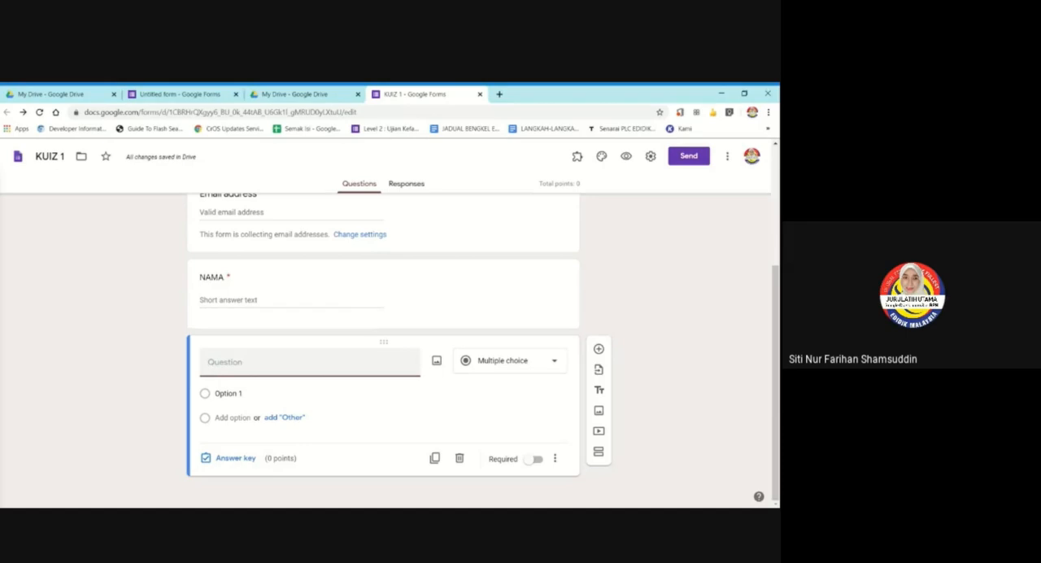
Title the new question KELAS as a short answer question and make it required.
{"action": "type", "text": "KELAS"}
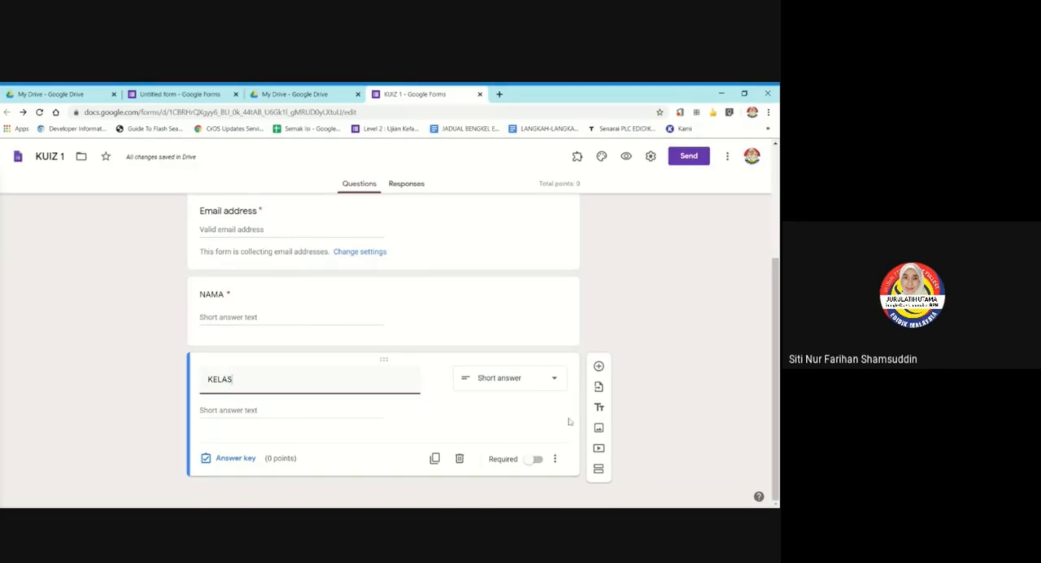
{"action": "left_click", "coordinate": [529, 460]}
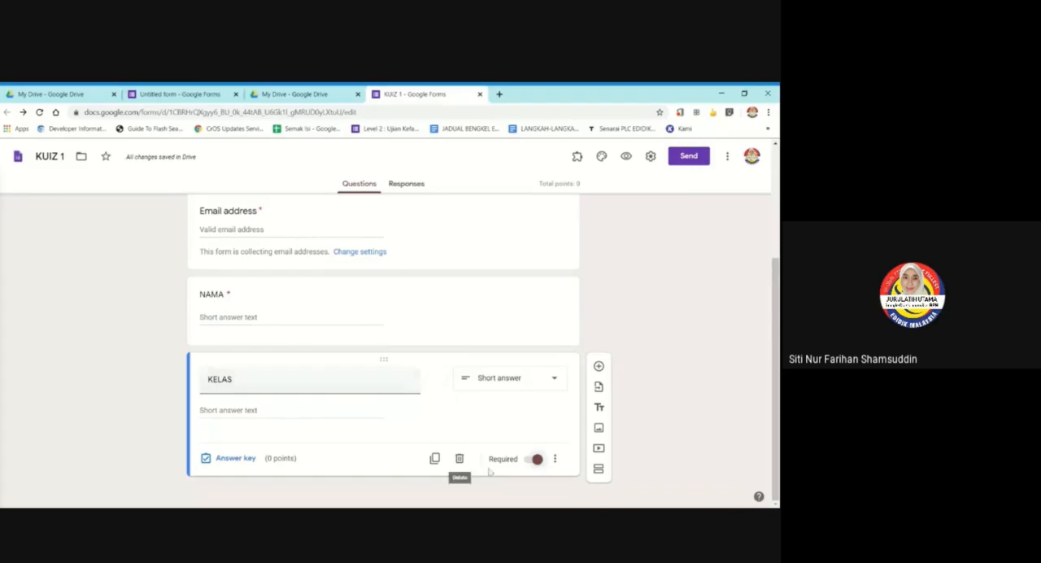
{"action": "left_click", "coordinate": [536, 459]}
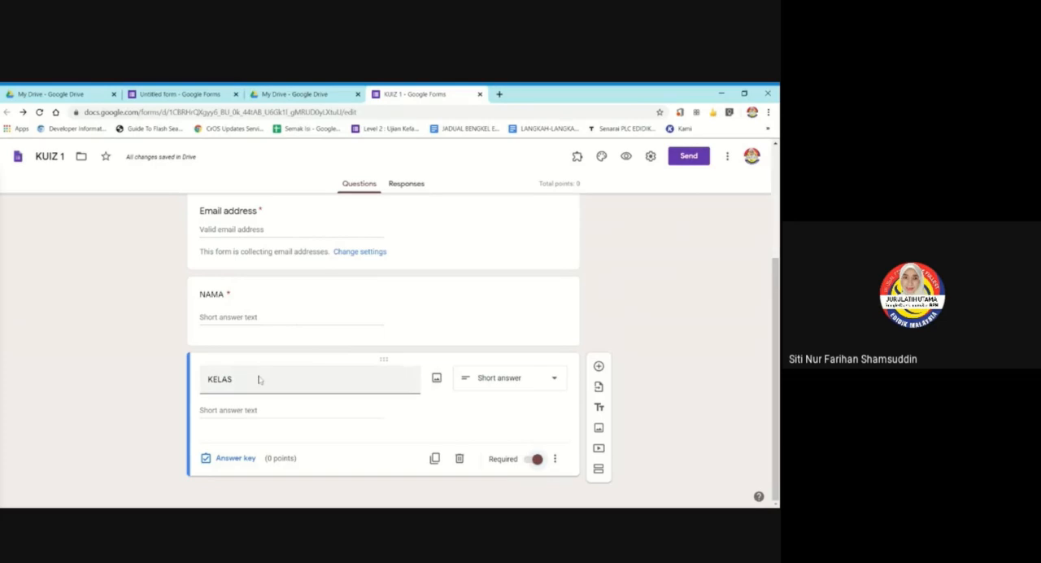
Duplicate the KELAS question and clear the title of the copy.
{"action": "left_click", "coordinate": [435, 458]}
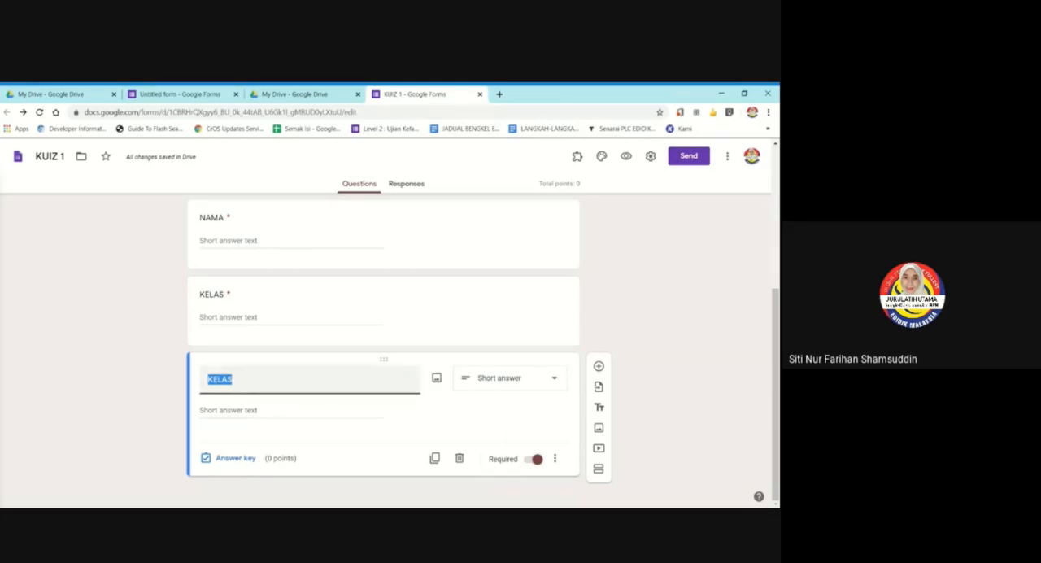
{"action": "key", "text": "BackSpace"}
{"action": "type", "text": "s"}
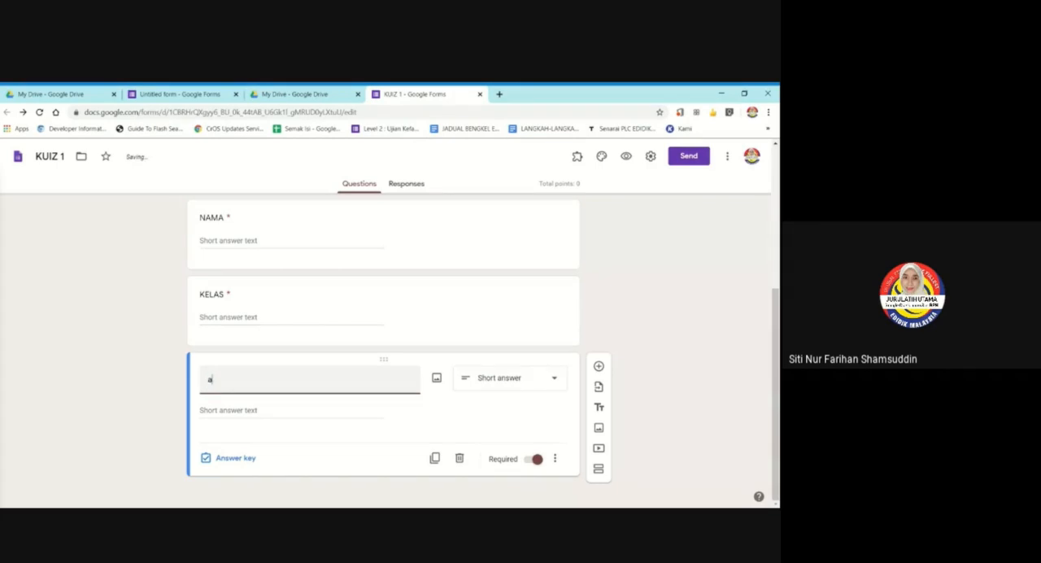
{"action": "key", "text": "BackSpace"}
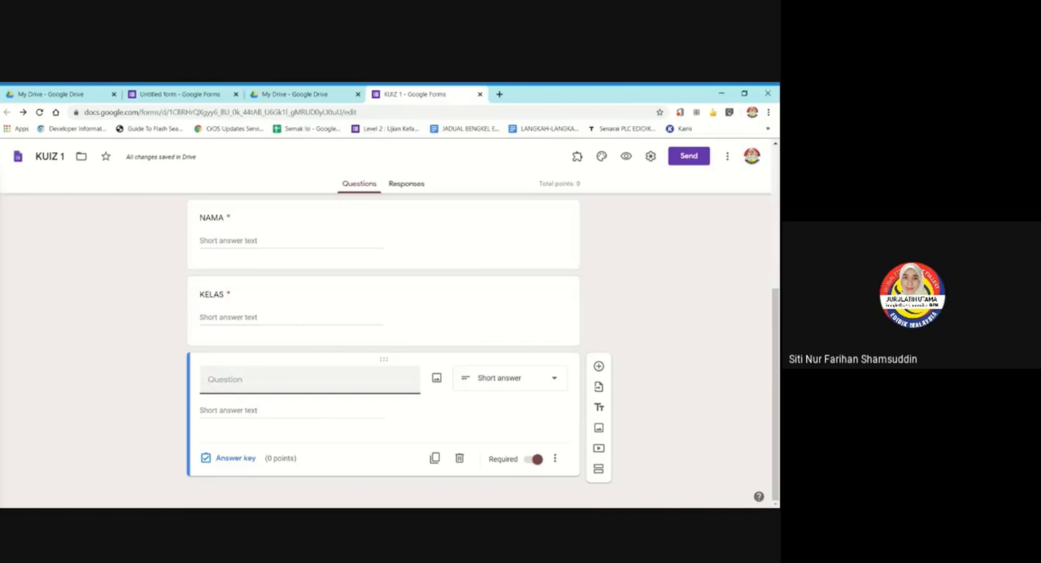
Title the duplicated question "Pilih ejaan yang betul bagi gambar di bawah." as a multiple choice question.
{"action": "type", "text": "s"}
{"action": "key", "text": "BackSpace"}
{"action": "type", "text": "Pe"}
{"action": "key", "text": "BackSpace"}
{"action": "key", "text": "BackSpace"}
{"action": "type", "text": "perta"}
{"action": "key", "text": "BackSpace"}
{"action": "key", "text": "BackSpace"}
{"action": "key", "text": "BackSpace"}
{"action": "key", "text": "BackSpace"}
{"action": "key", "text": "BackSpace"}
{"action": "type", "text": "P"}
{"action": "key", "text": "BackSpace"}
{"action": "type", "text": "Pilih ejaaa"}
{"action": "key", "text": "BackSpace"}
{"action": "type", "text": "n yang betul"}
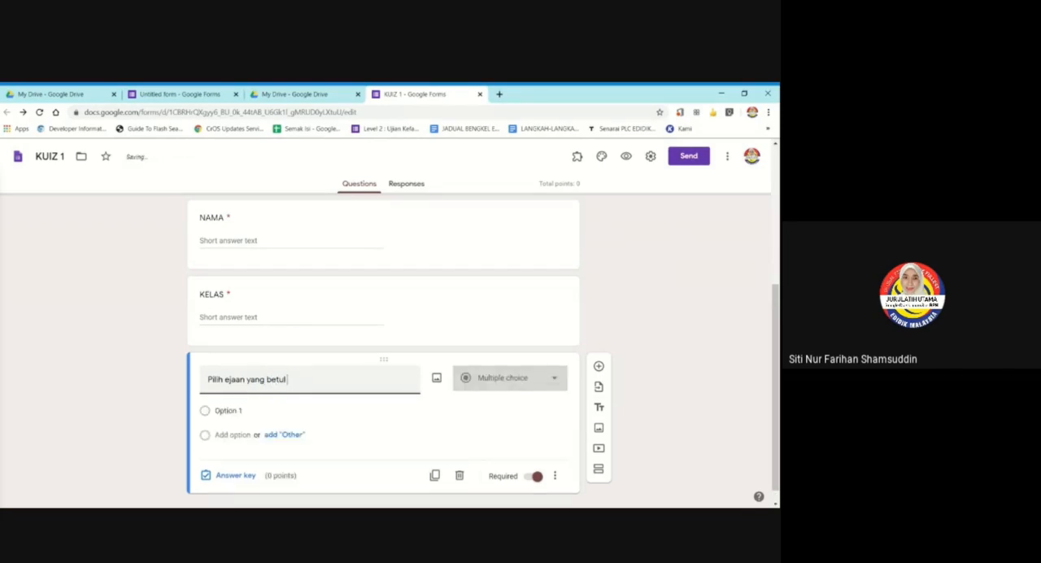
{"action": "type", "text": " bagi g"}
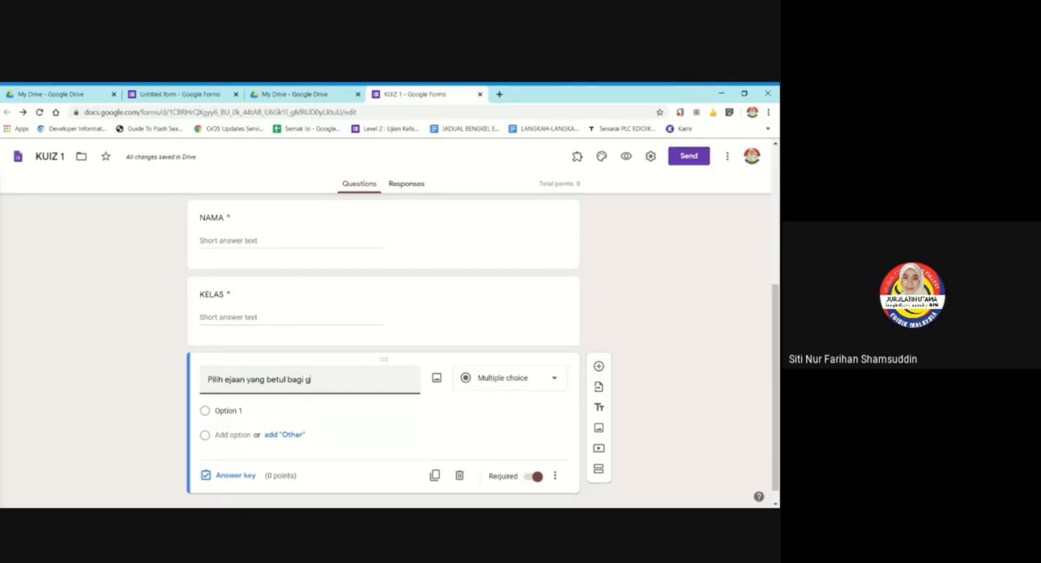
{"action": "type", "text": "ambar di bawah."}
{"action": "scroll", "coordinate": [296, 329], "scroll_direction": "down", "scroll_amount": 1}
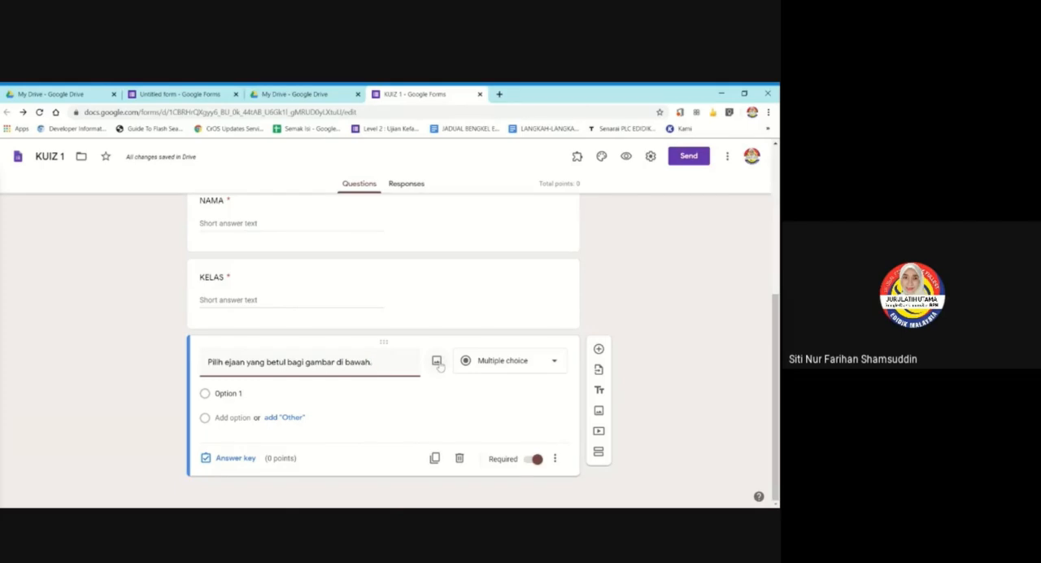
Insert the drawing of a school desk from a Google image search for "meja" into the multiple choice question, and select the inserted image.
{"action": "left_click", "coordinate": [438, 363]}
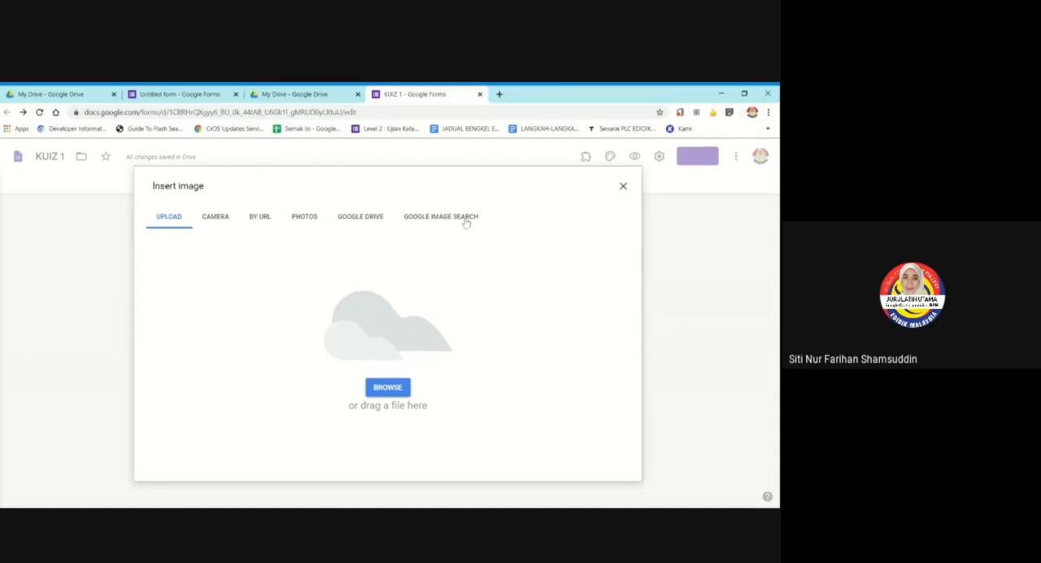
{"action": "left_click", "coordinate": [435, 220]}
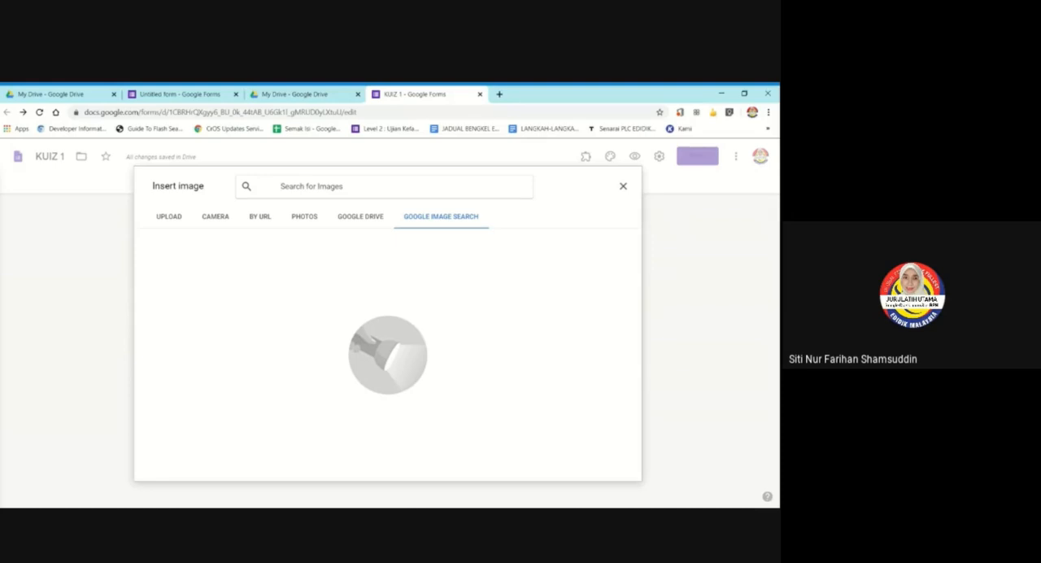
{"action": "type", "text": "meja"}
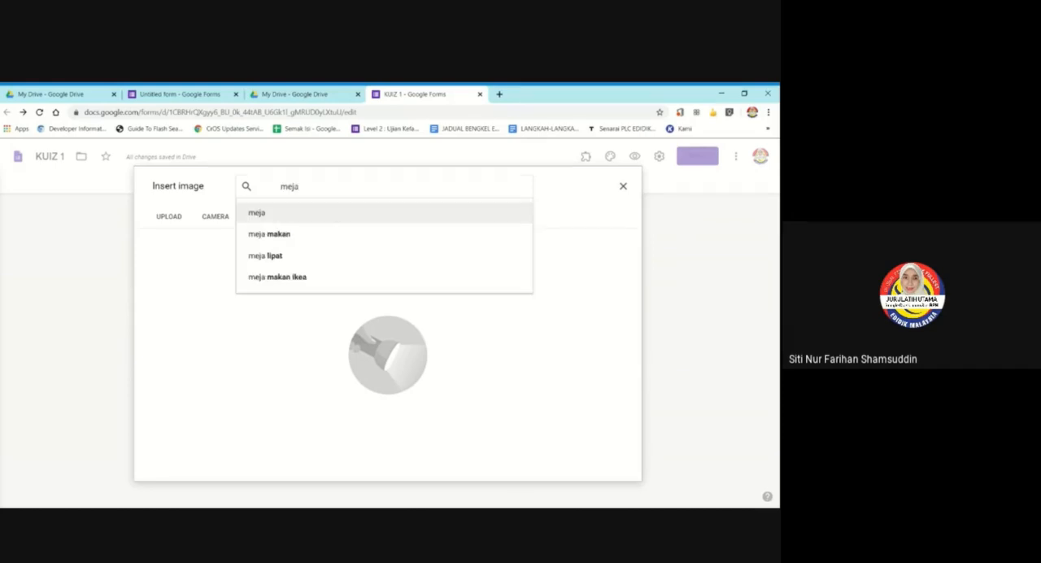
{"action": "key", "text": "Return"}
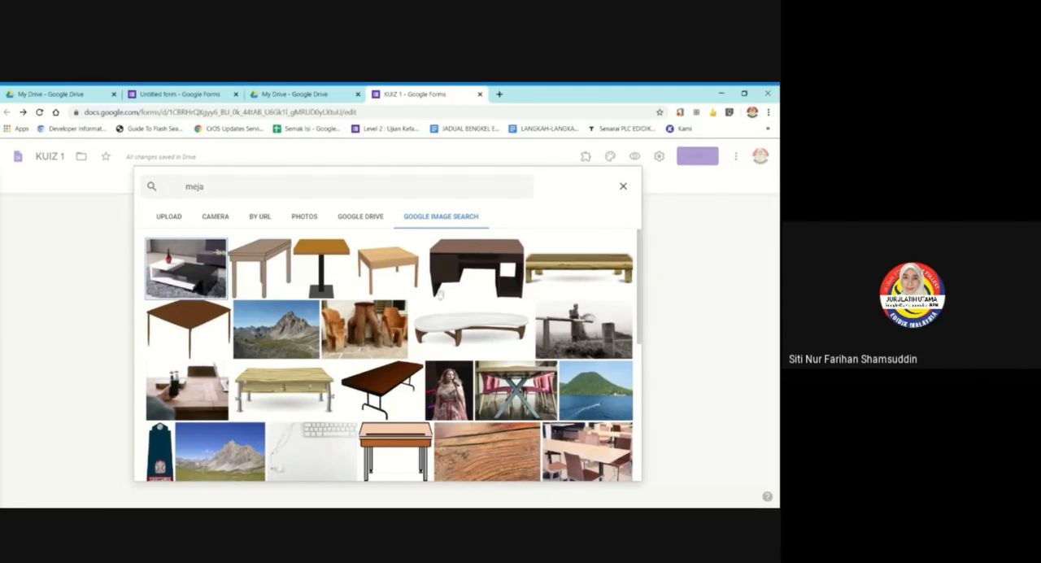
{"action": "scroll", "coordinate": [440, 293], "scroll_direction": "down", "scroll_amount": 1}
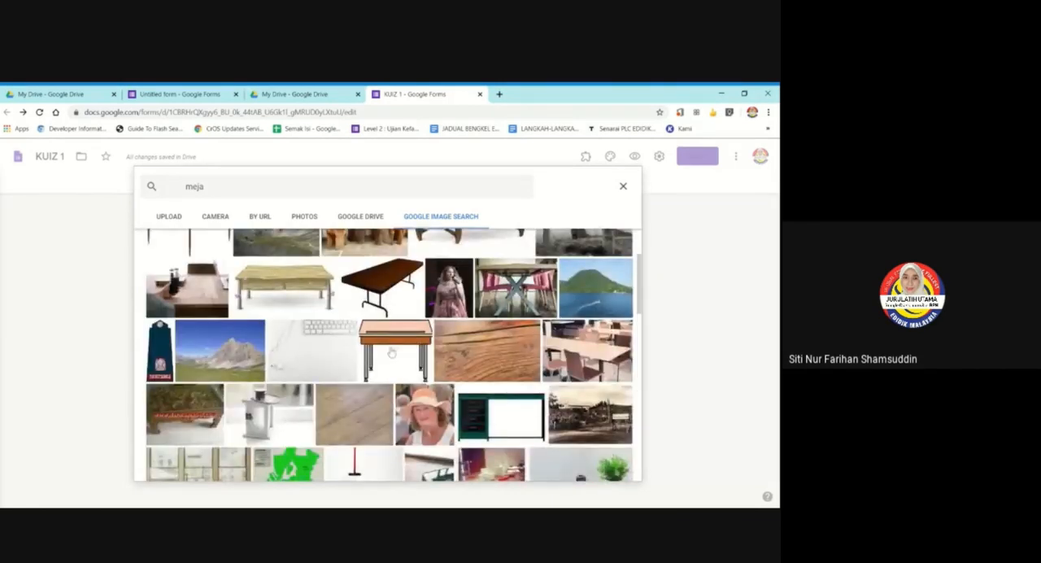
{"action": "left_click", "coordinate": [395, 344]}
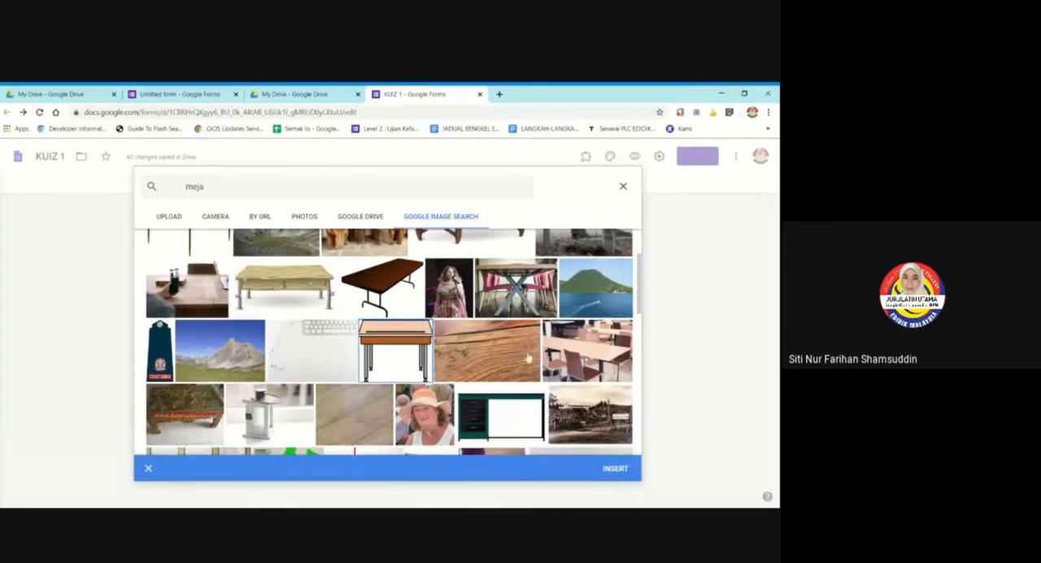
{"action": "left_click", "coordinate": [616, 469]}
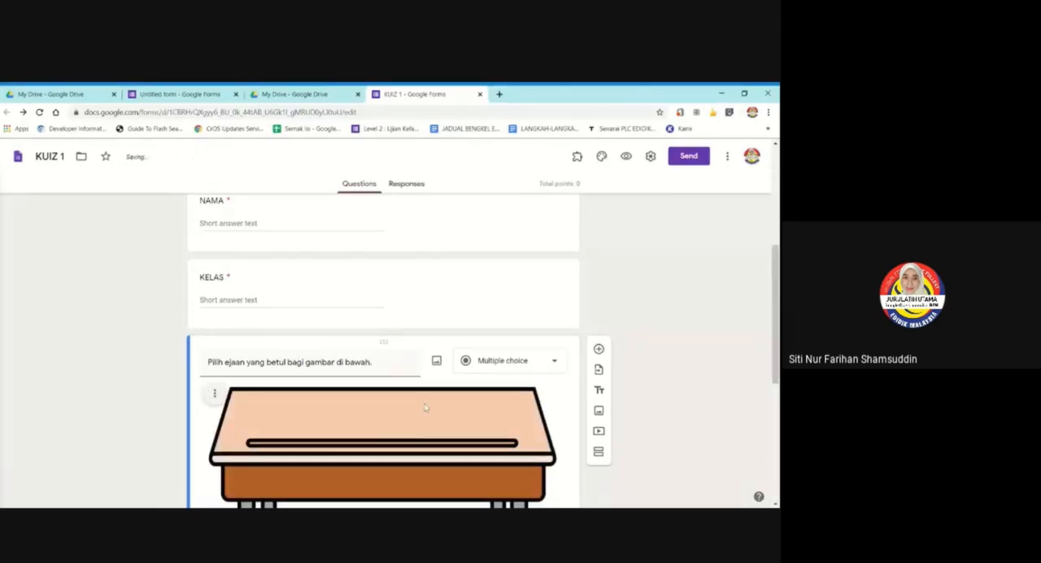
{"action": "scroll", "coordinate": [426, 407], "scroll_direction": "down", "scroll_amount": 2}
{"action": "left_click", "coordinate": [413, 292]}
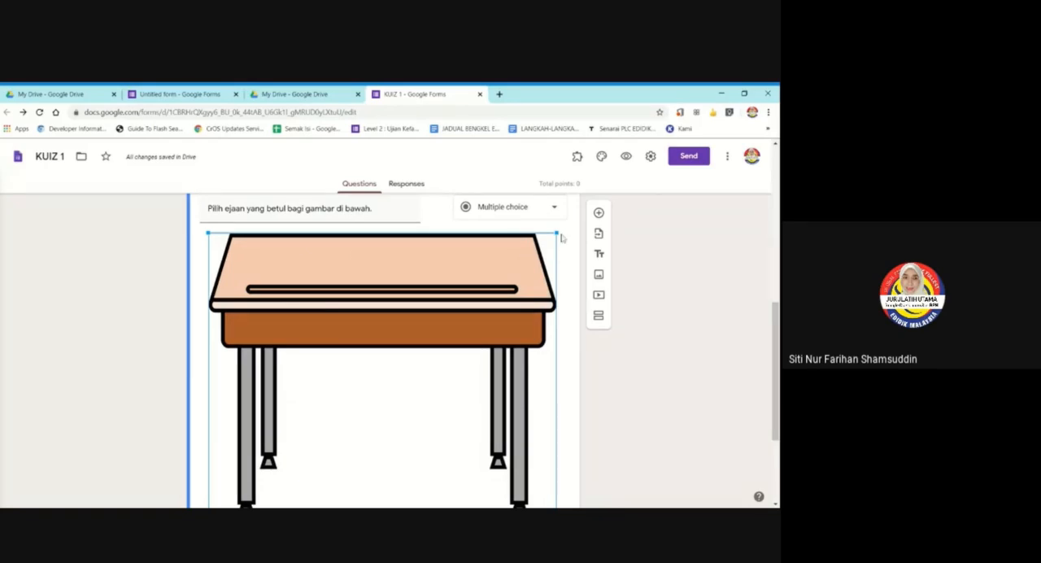
Shrink the desk image in the multiple choice question proportionally to roughly half its width and deselect it.
{"action": "left_click_drag", "start_coordinate": [556, 234], "coordinate": [289, 383]}
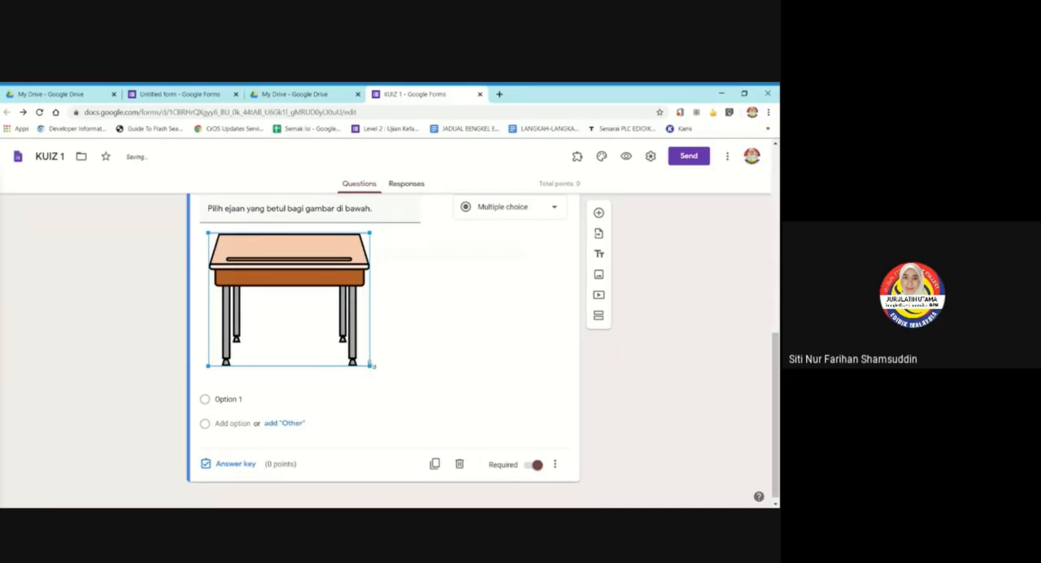
{"action": "mouse_move", "coordinate": [370, 365]}
{"action": "left_mouse_down"}
{"action": "mouse_move", "coordinate": [427, 414]}
{"action": "mouse_move", "coordinate": [373, 368]}
{"action": "left_mouse_up"}
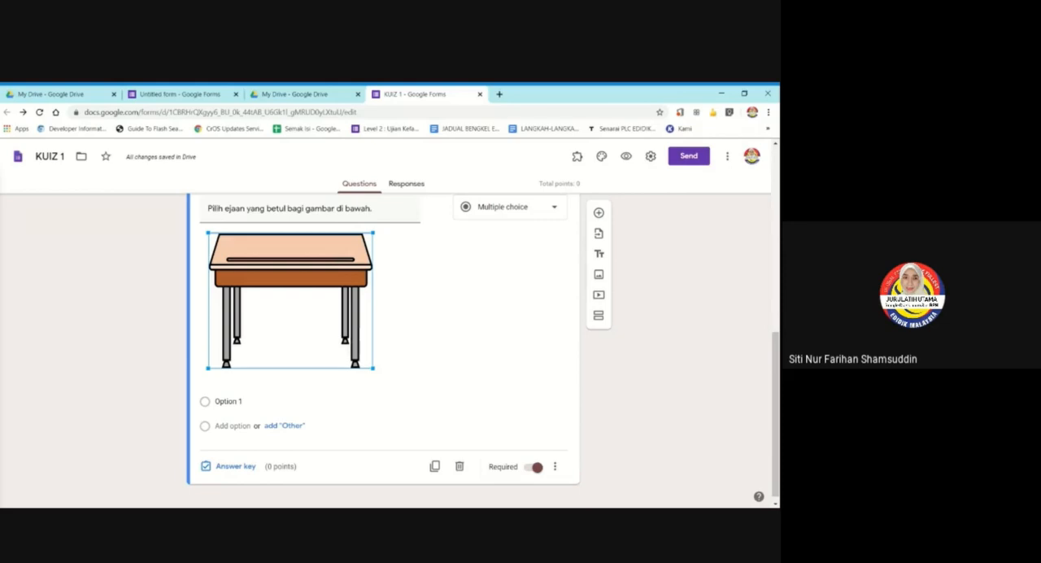
{"action": "left_click", "coordinate": [144, 263]}
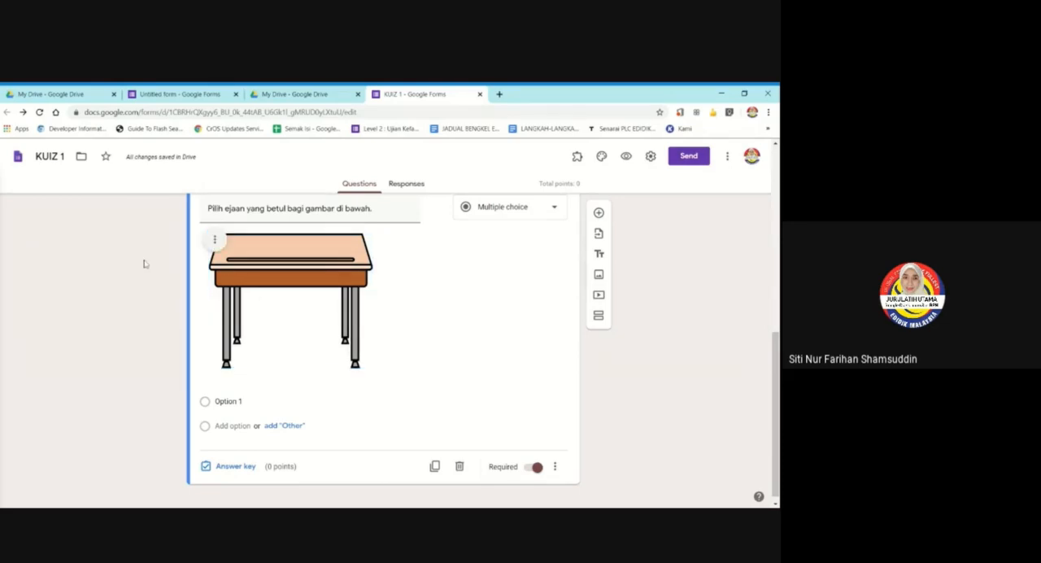
Center align the desk image, try it right aligned, and set it back to center alignment.
{"action": "left_click", "coordinate": [216, 241]}
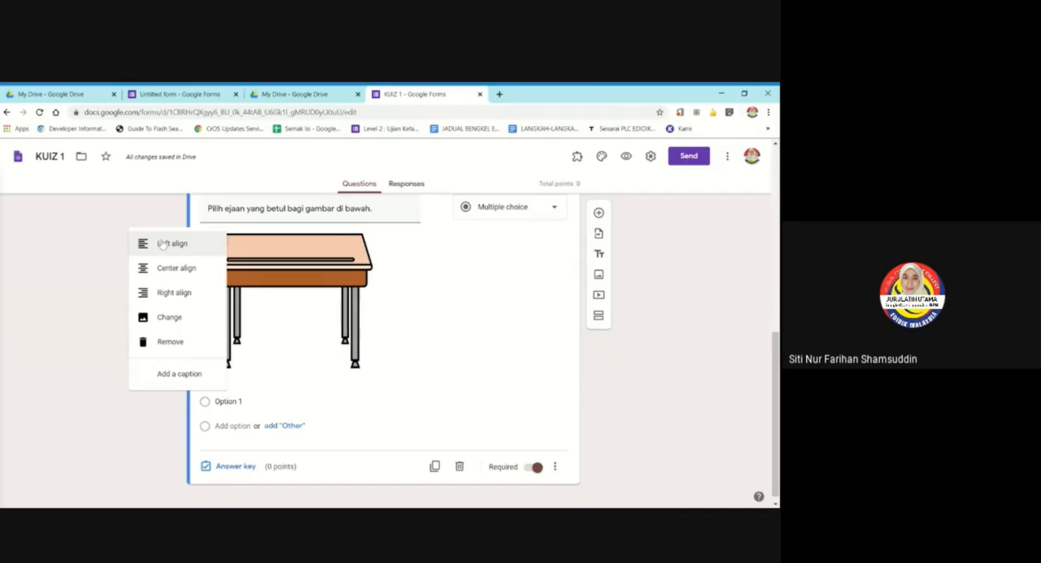
{"action": "left_click", "coordinate": [161, 275]}
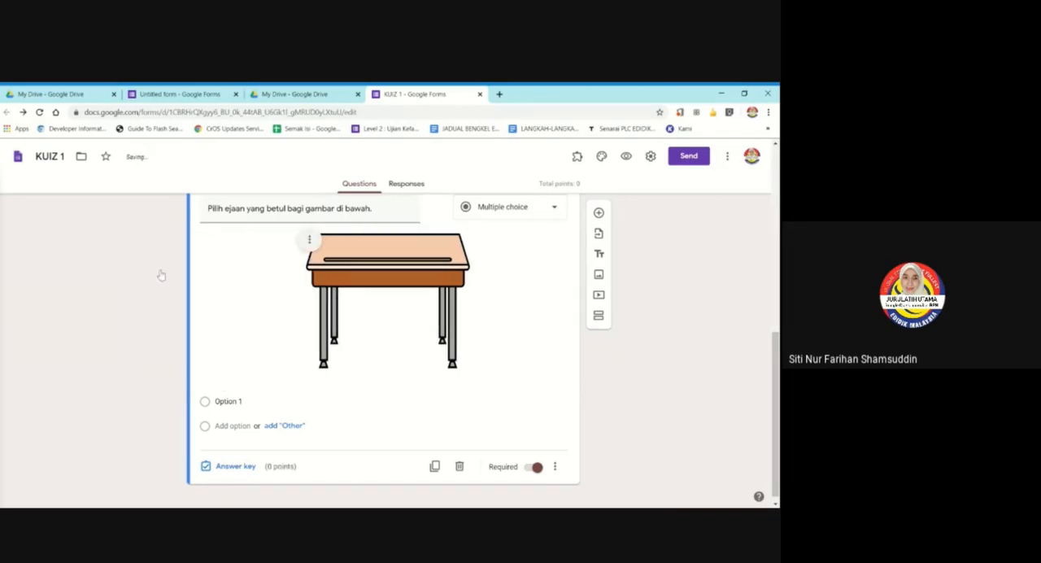
{"action": "left_click", "coordinate": [309, 239]}
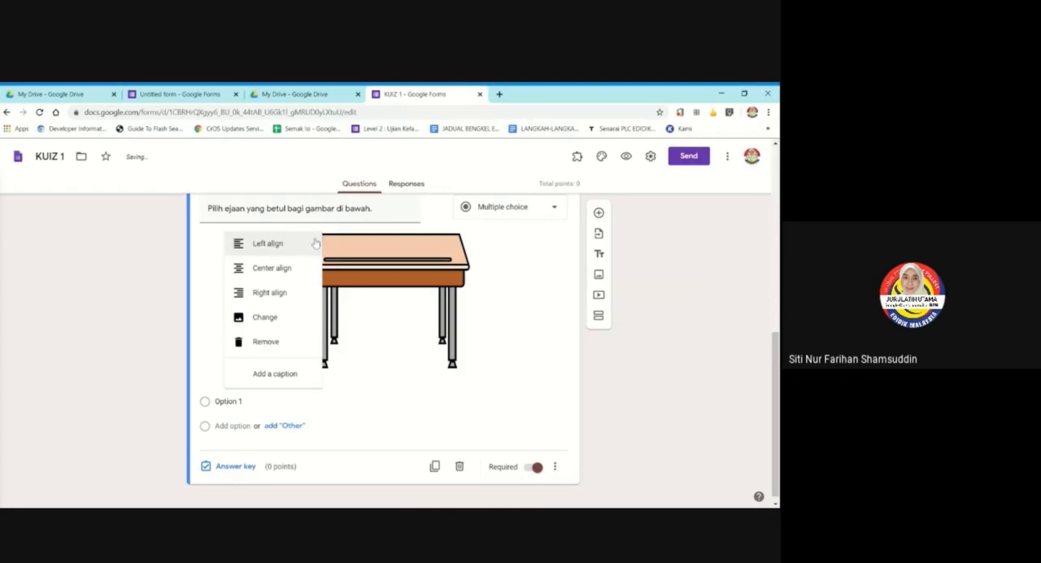
{"action": "left_click", "coordinate": [273, 295]}
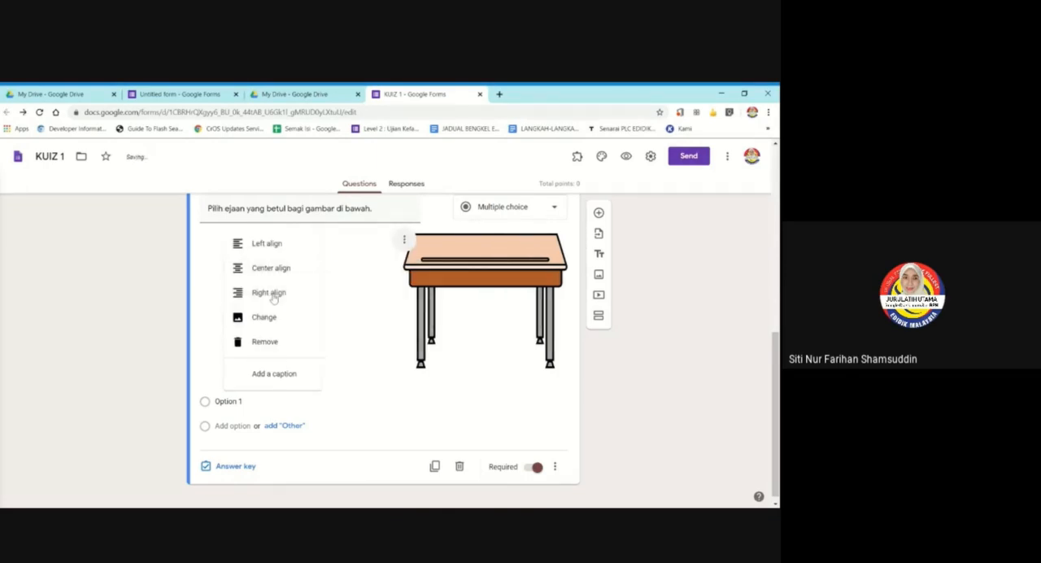
{"action": "left_click", "coordinate": [404, 239]}
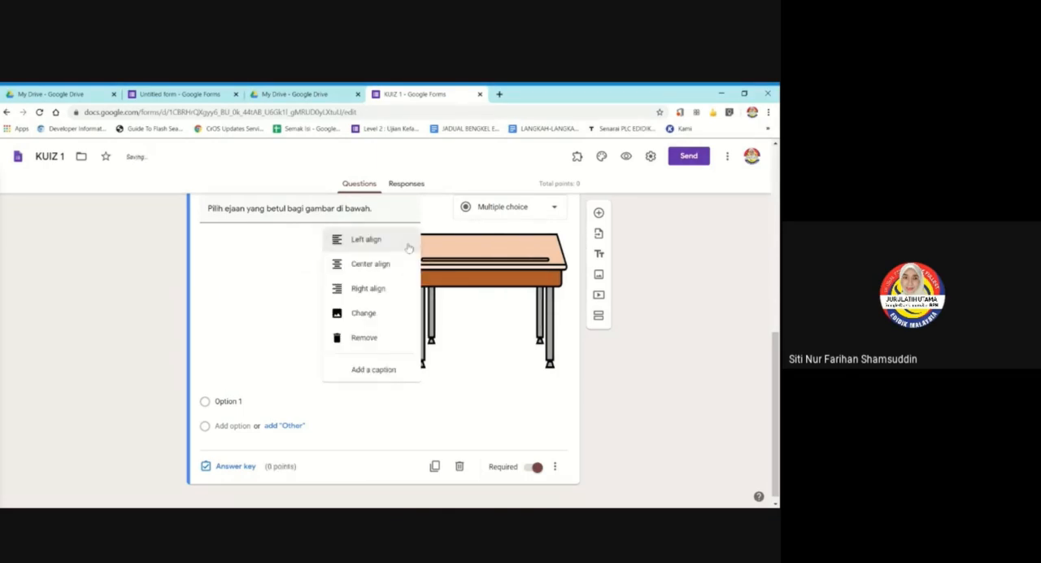
{"action": "left_click", "coordinate": [372, 270]}
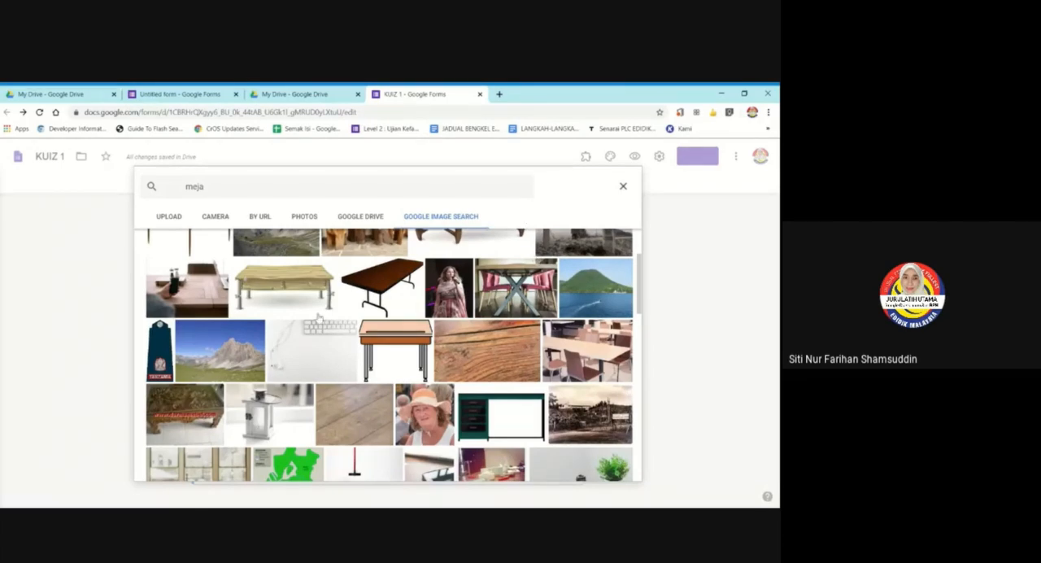
Browse the Google image search results for "meja", pick out the table tennis table picture, and close the picker without inserting it.
{"action": "scroll", "coordinate": [315, 330], "scroll_direction": "down", "scroll_amount": 3}
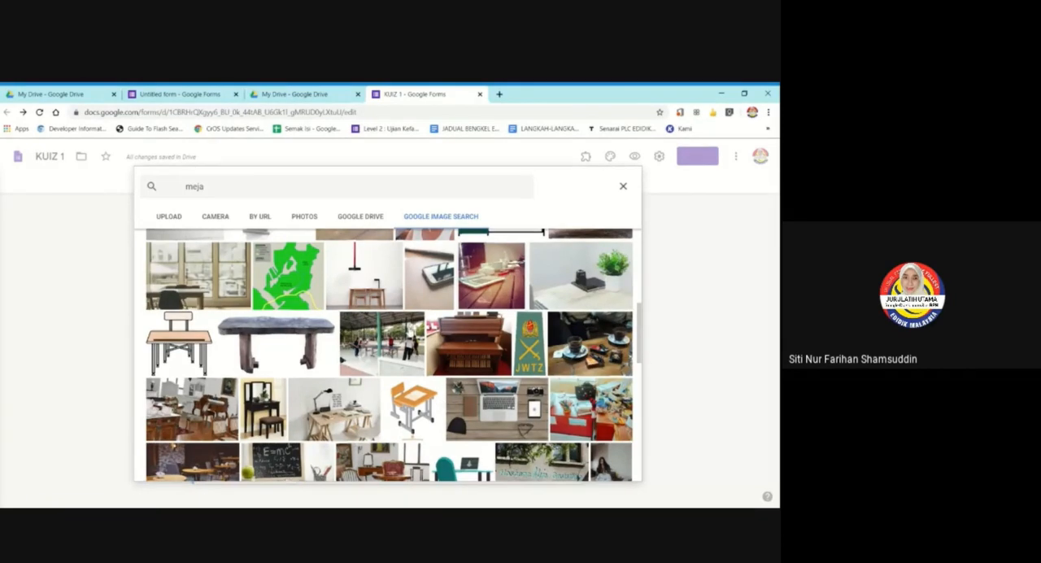
{"action": "scroll", "coordinate": [409, 332], "scroll_direction": "down", "scroll_amount": 2}
{"action": "scroll", "coordinate": [409, 332], "scroll_direction": "down", "scroll_amount": 2}
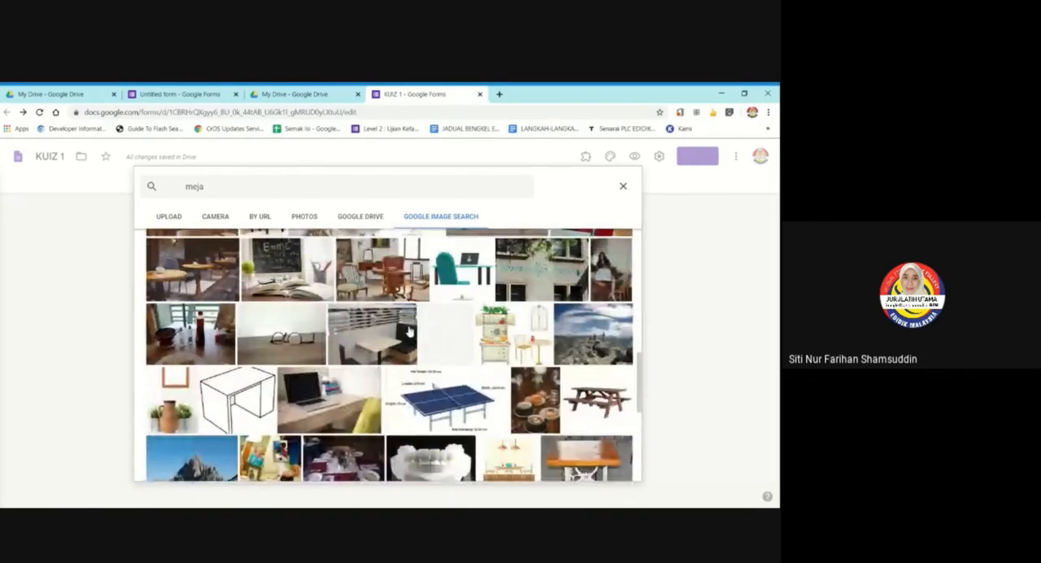
{"action": "scroll", "coordinate": [409, 332], "scroll_direction": "down", "scroll_amount": 3}
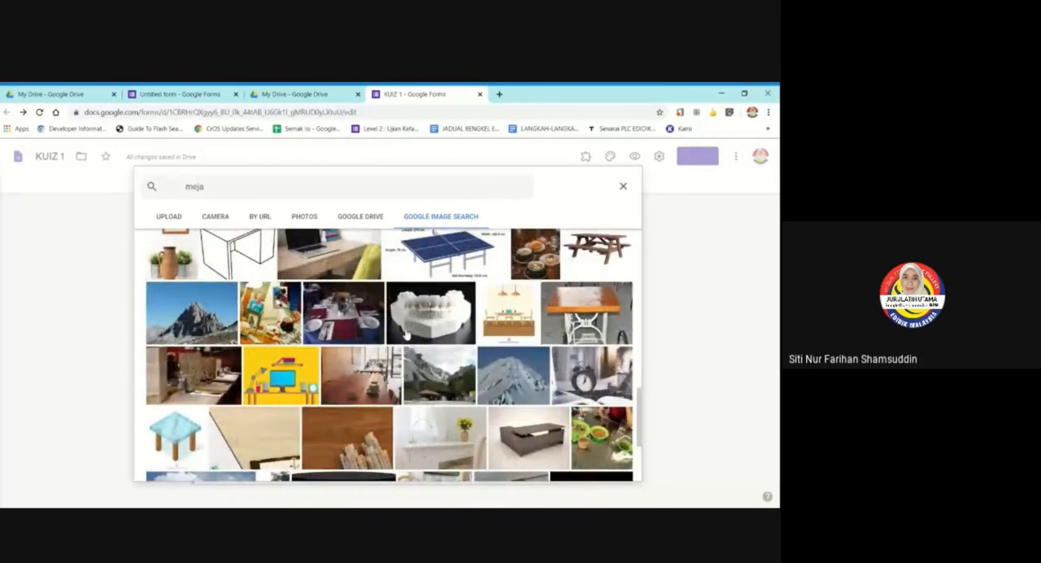
{"action": "scroll", "coordinate": [407, 333], "scroll_direction": "up", "scroll_amount": 3}
{"action": "scroll", "coordinate": [420, 328], "scroll_direction": "down", "scroll_amount": 1}
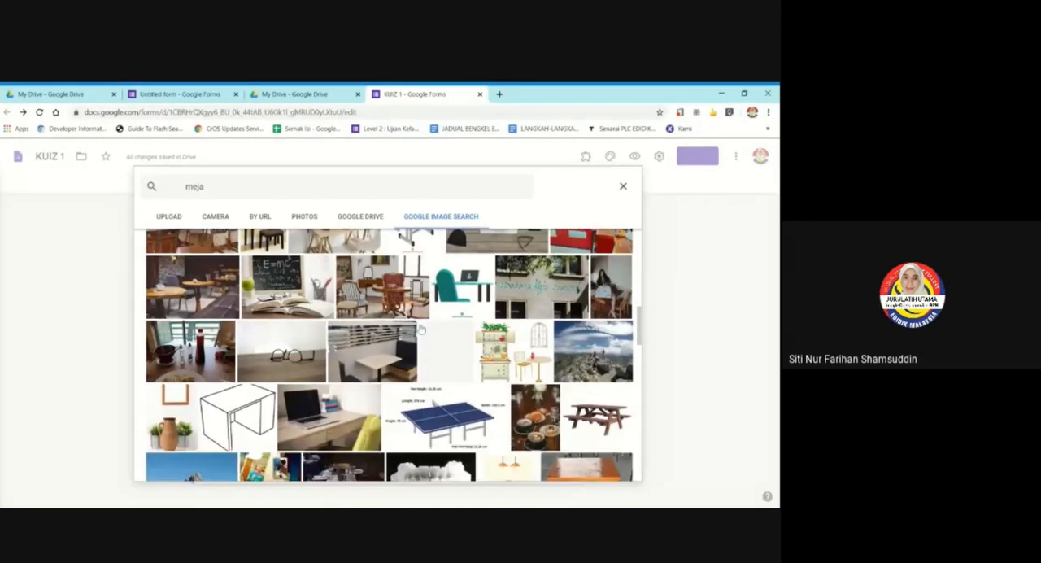
{"action": "scroll", "coordinate": [420, 328], "scroll_direction": "down", "scroll_amount": 2}
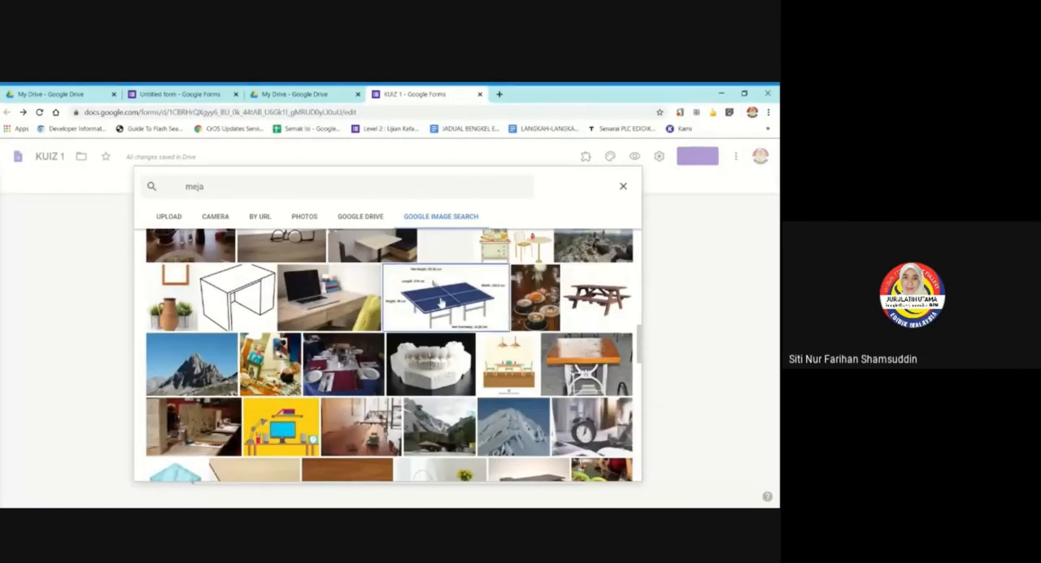
{"action": "left_click", "coordinate": [442, 302]}
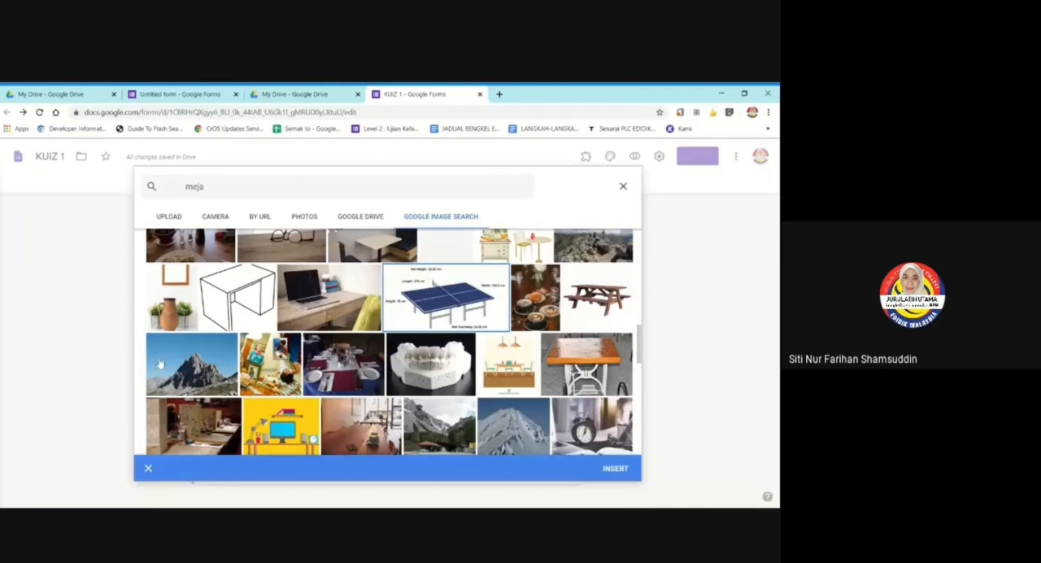
{"action": "left_click", "coordinate": [623, 187]}
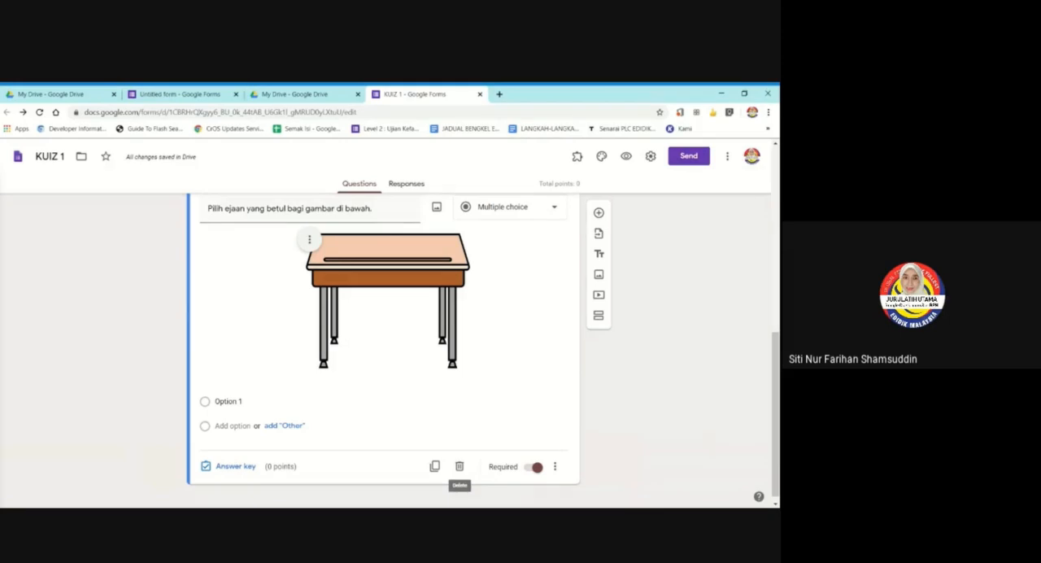
Switch the desk image through left, center and right alignment, and return it to center alignment.
{"action": "key", "text": "alt+Tab"}
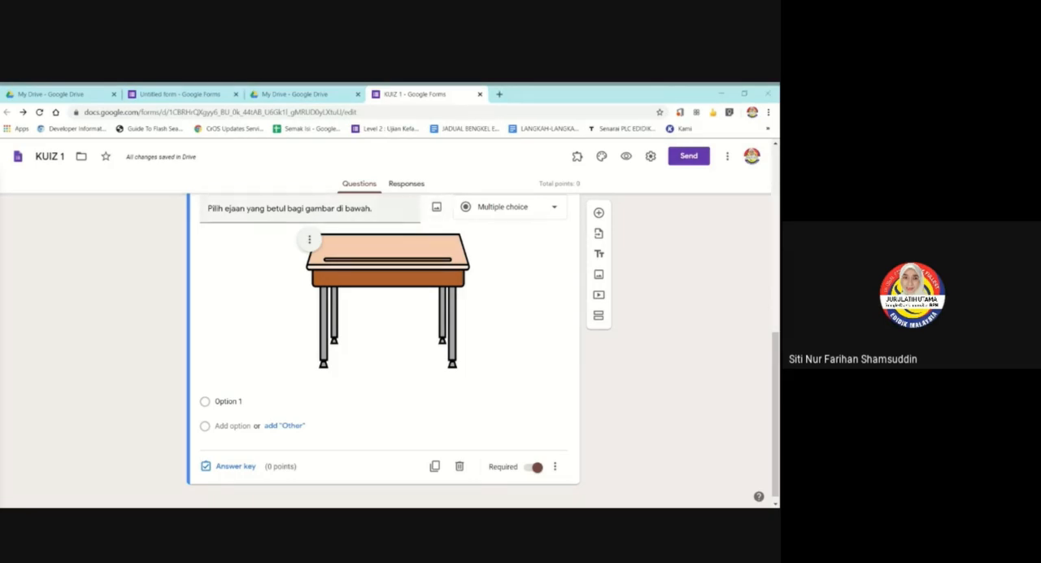
{"action": "left_click", "coordinate": [309, 240]}
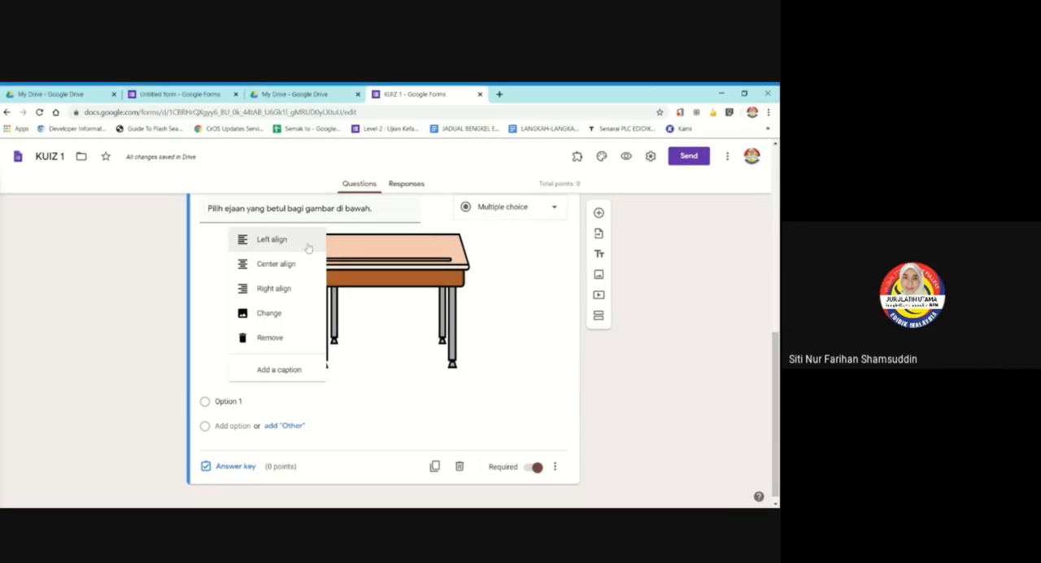
{"action": "left_click", "coordinate": [244, 247]}
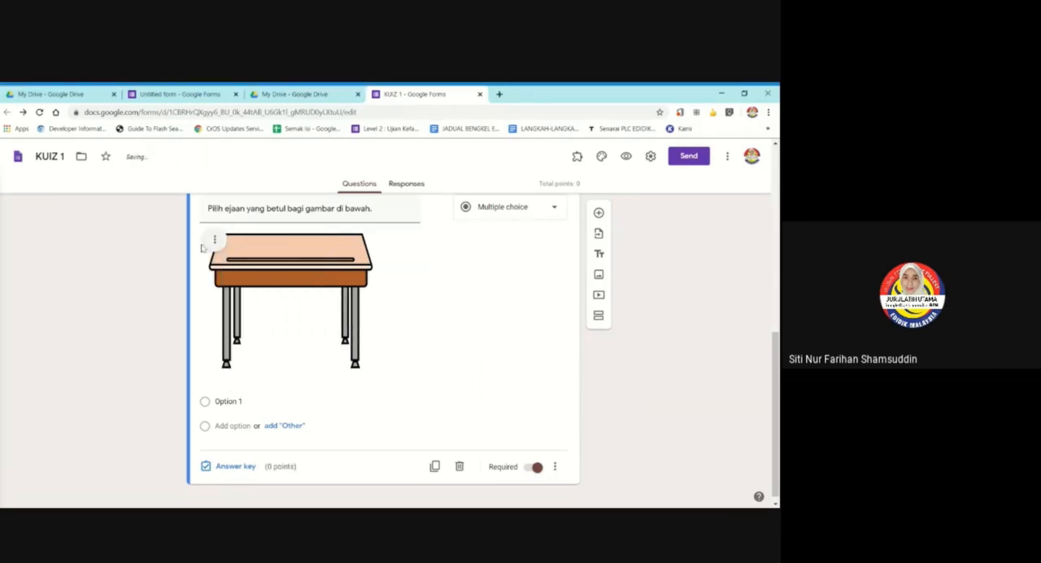
{"action": "left_click", "coordinate": [213, 239]}
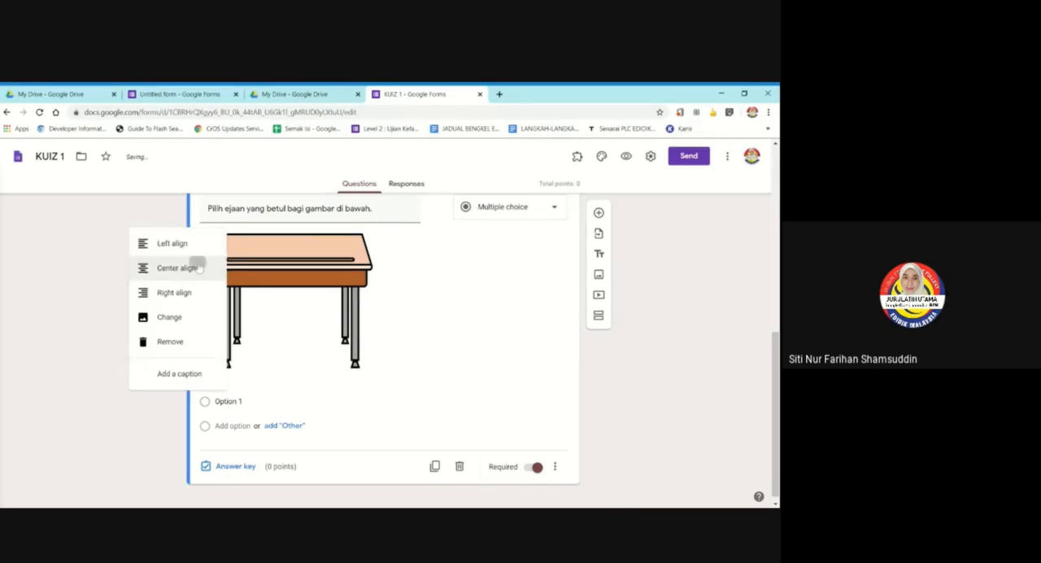
{"action": "left_click", "coordinate": [198, 268]}
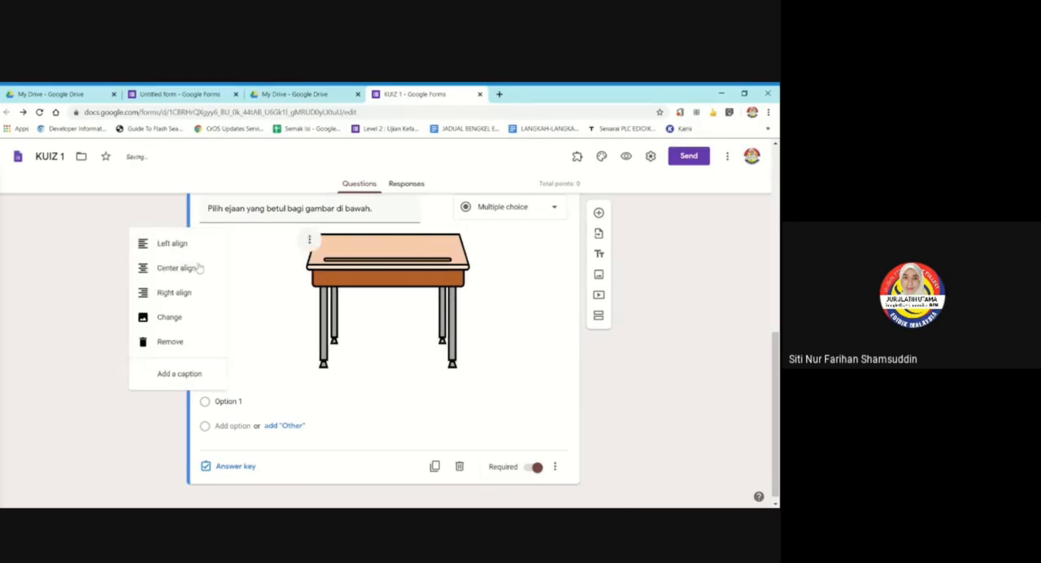
{"action": "left_click", "coordinate": [309, 241]}
{"action": "left_click", "coordinate": [269, 293]}
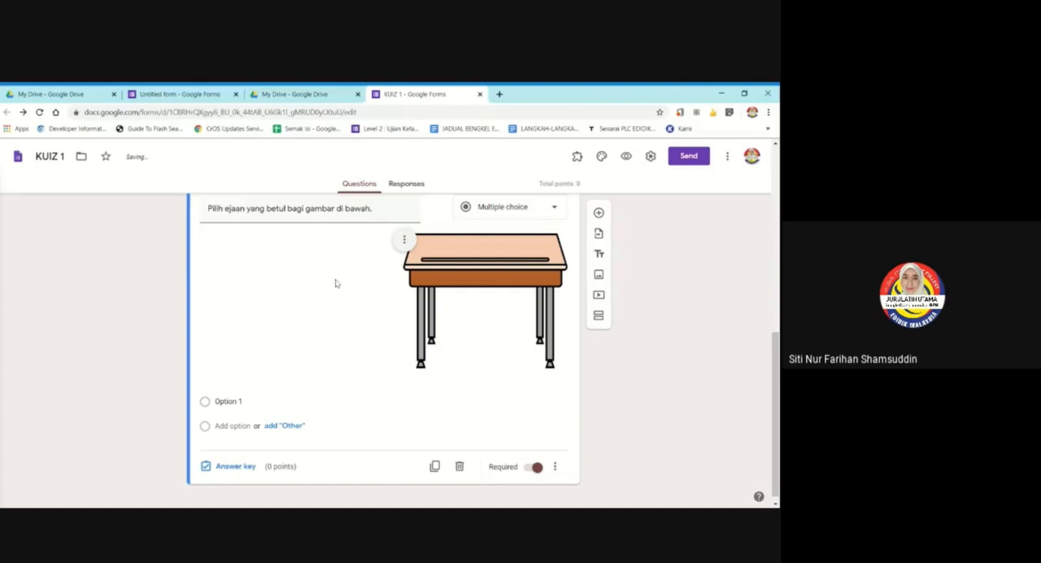
{"action": "left_click", "coordinate": [404, 239]}
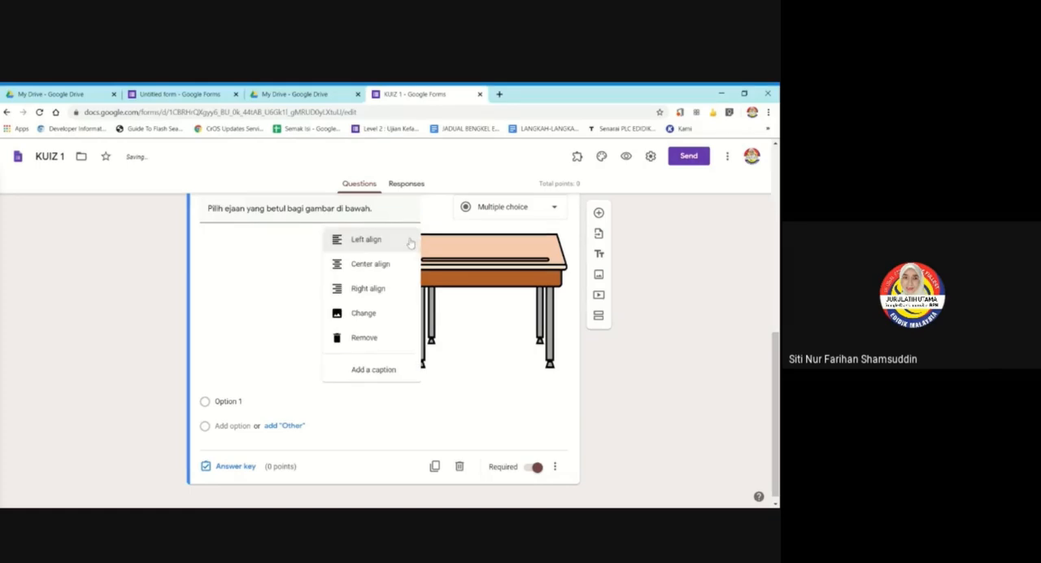
{"action": "left_click", "coordinate": [346, 270]}
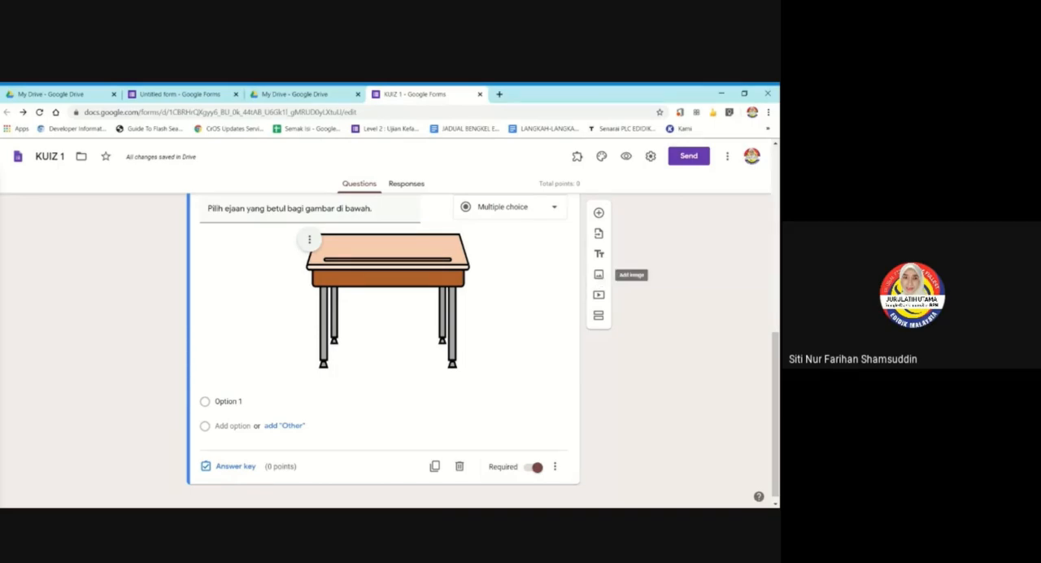
{"action": "left_click", "coordinate": [598, 275]}
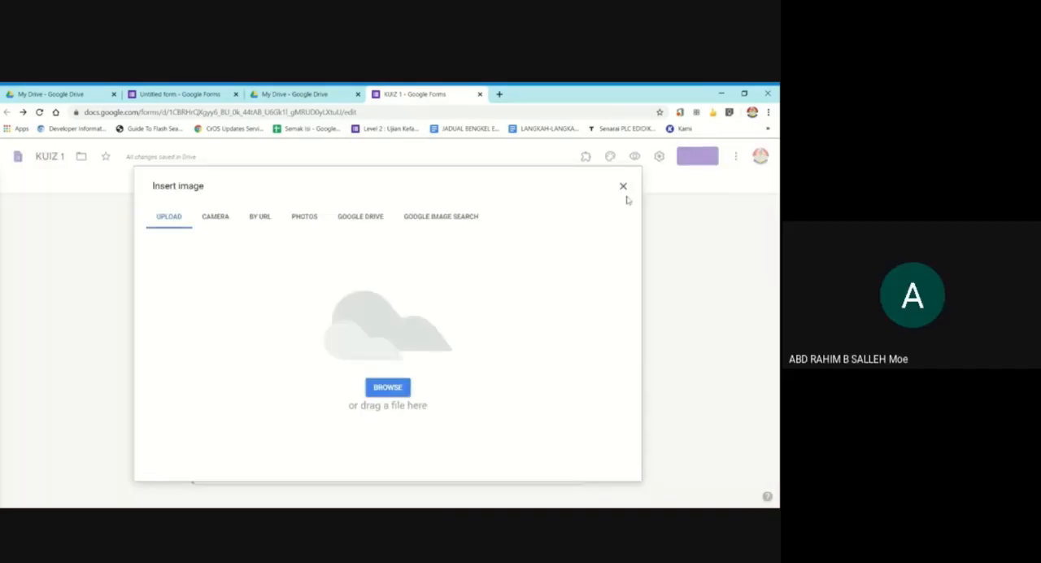
{"action": "left_click", "coordinate": [623, 186]}
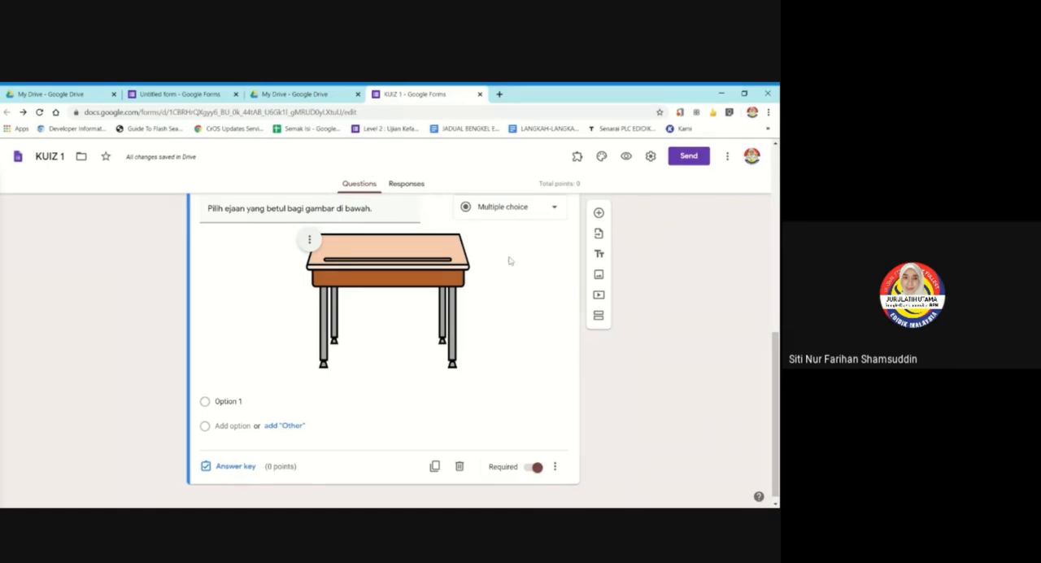
{"action": "scroll", "coordinate": [509, 260], "scroll_direction": "down", "scroll_amount": 1}
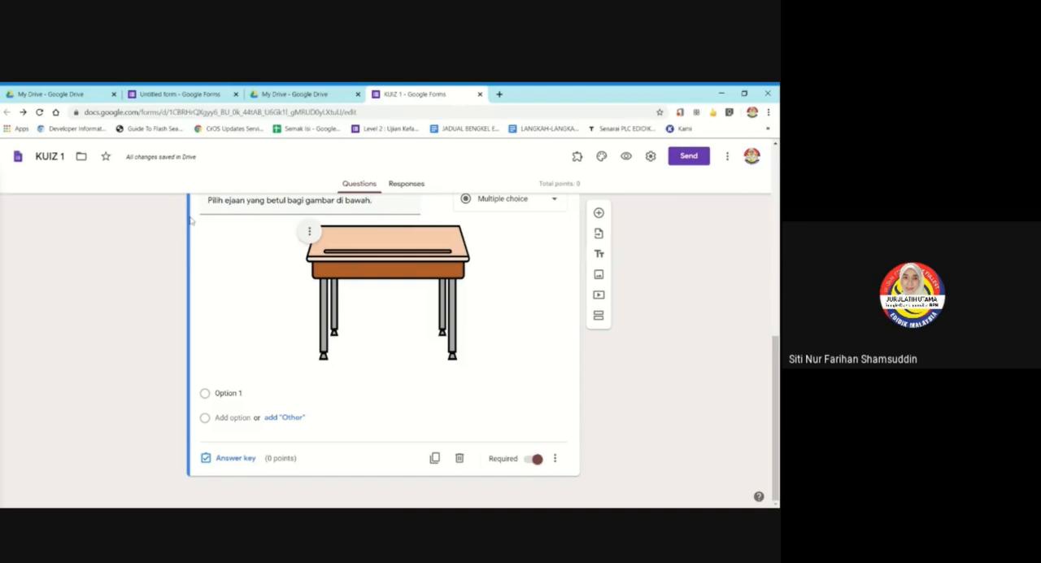
{"action": "type", "text": "."}
{"action": "scroll", "coordinate": [373, 357], "scroll_direction": "up", "scroll_amount": 1}
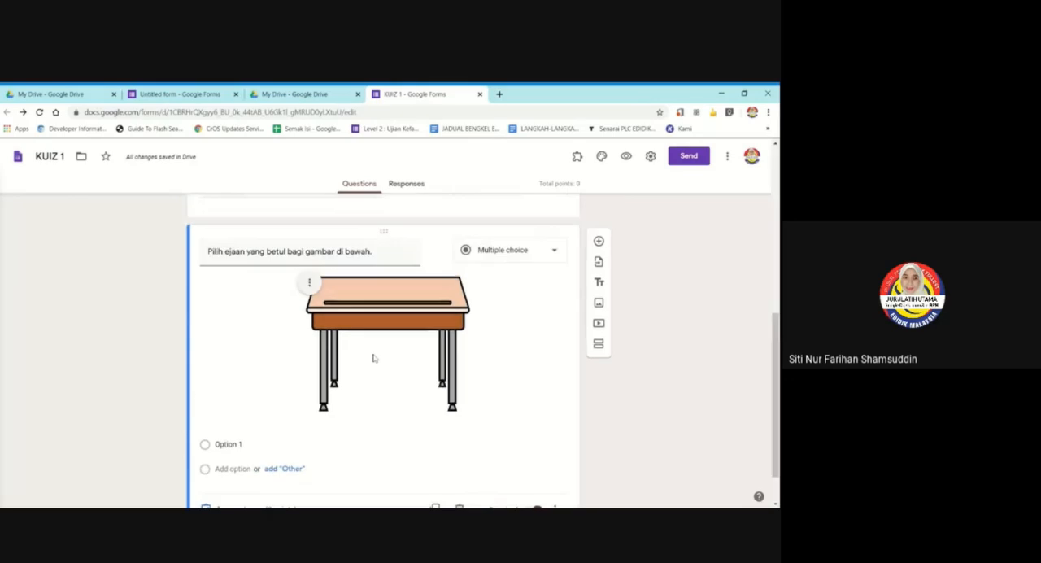
{"action": "scroll", "coordinate": [260, 358], "scroll_direction": "down", "scroll_amount": 1}
{"action": "scroll", "coordinate": [260, 358], "scroll_direction": "up", "scroll_amount": 1}
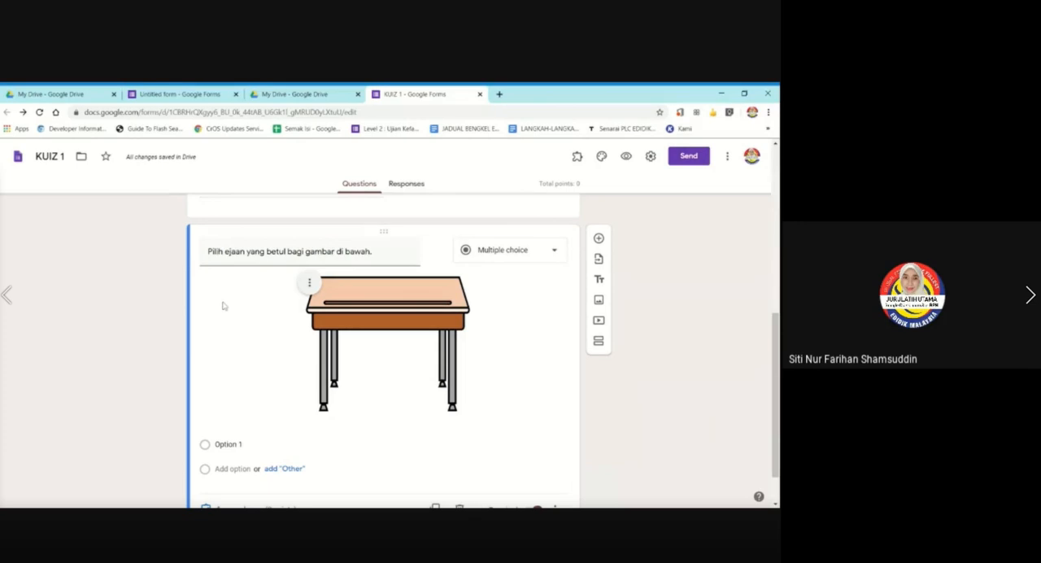
Fill in "meeja", "meja" and "meka" as the three answer options of the desk picture question.
{"action": "scroll", "coordinate": [223, 306], "scroll_direction": "down", "scroll_amount": 1}
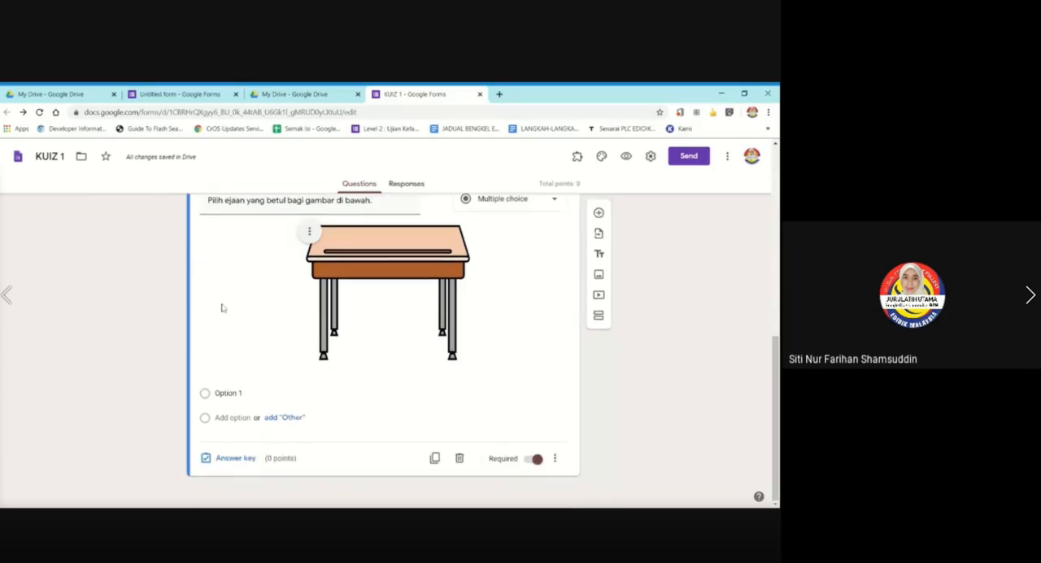
{"action": "left_click", "coordinate": [224, 392]}
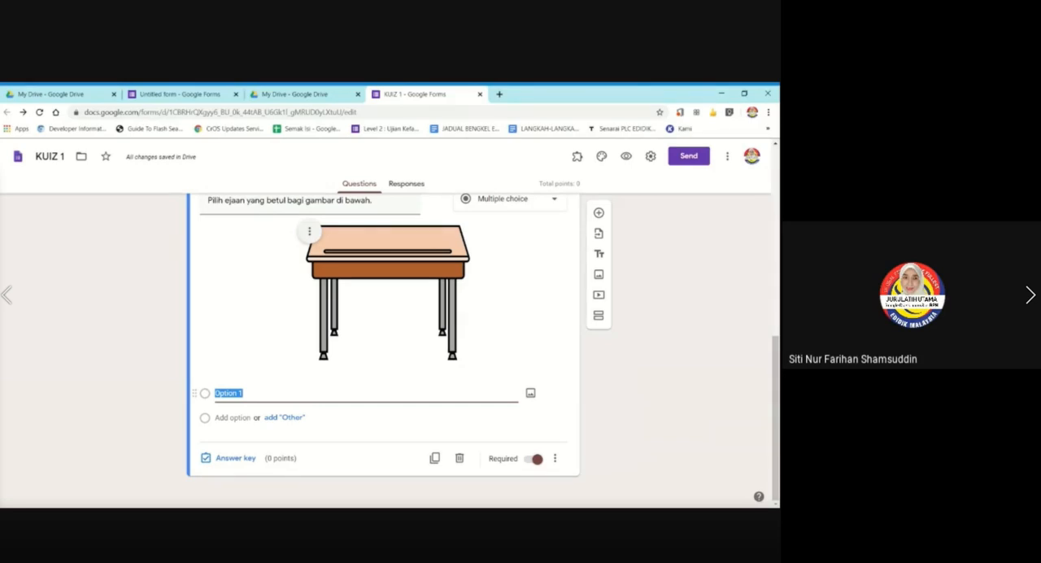
{"action": "type", "text": "mee"}
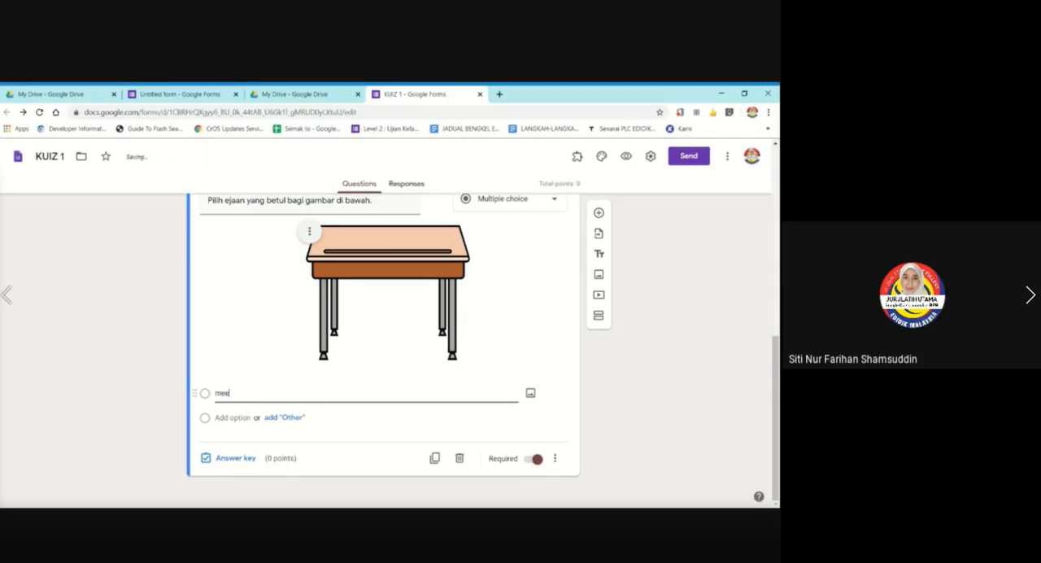
{"action": "type", "text": "ja"}
{"action": "key", "text": "Return"}
{"action": "type", "text": "meja"}
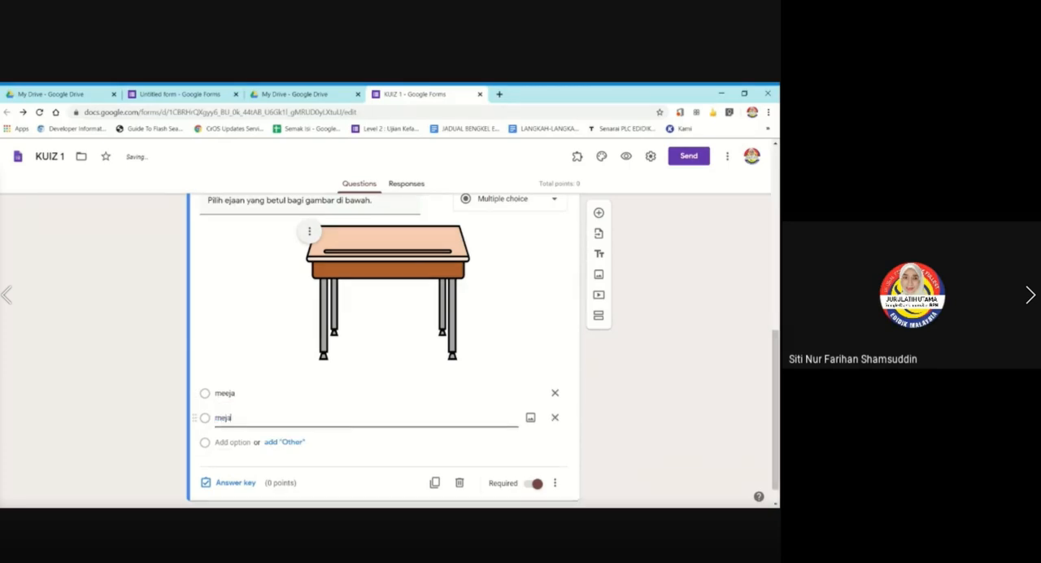
{"action": "key", "text": "Return"}
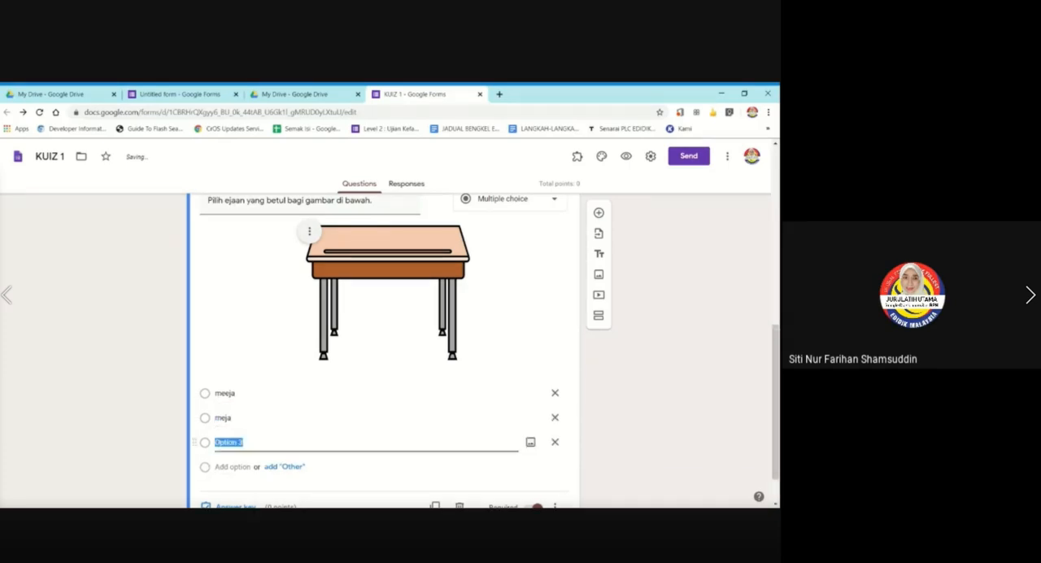
{"action": "type", "text": "meka"}
{"action": "scroll", "coordinate": [239, 431], "scroll_direction": "down", "scroll_amount": 1}
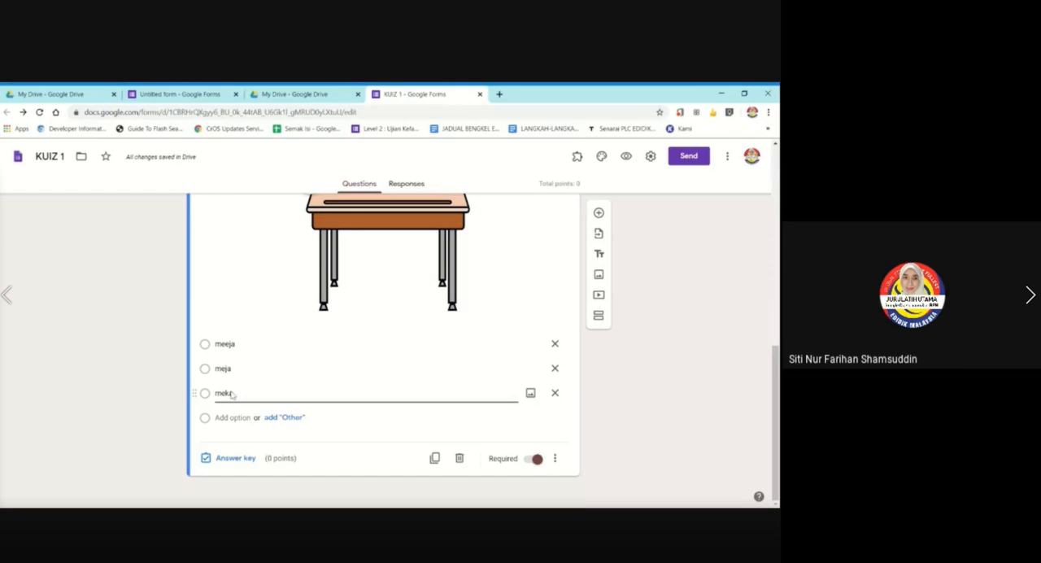
{"action": "scroll", "coordinate": [127, 341], "scroll_direction": "up", "scroll_amount": 1}
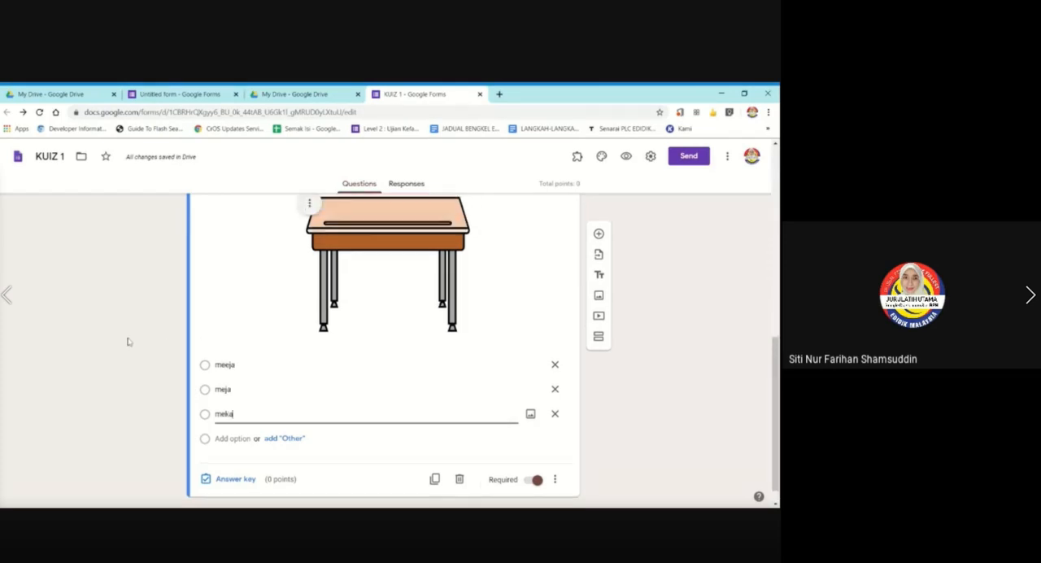
{"action": "scroll", "coordinate": [128, 341], "scroll_direction": "down", "scroll_amount": 1}
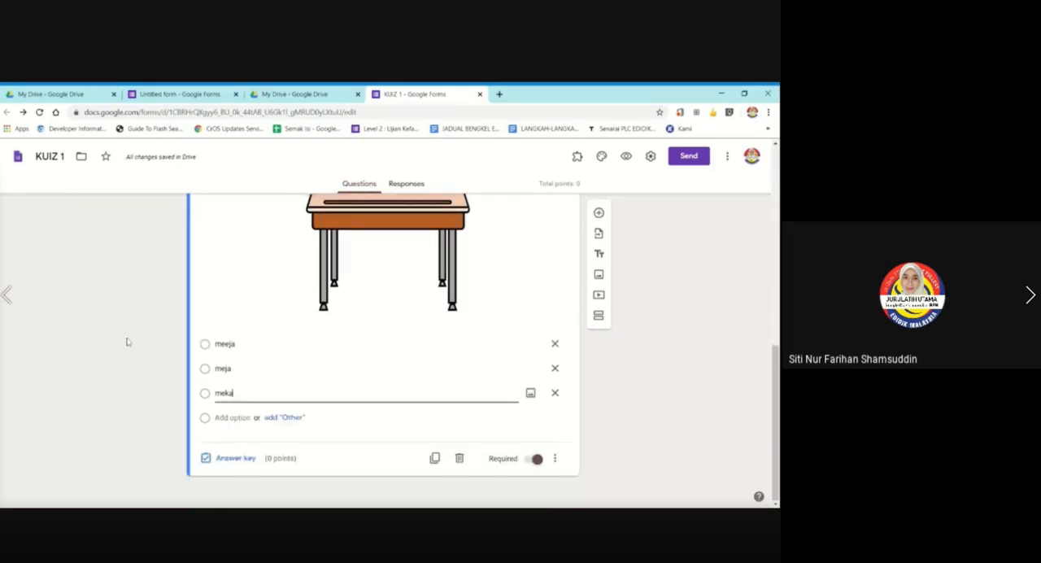
{"action": "left_click", "coordinate": [342, 431]}
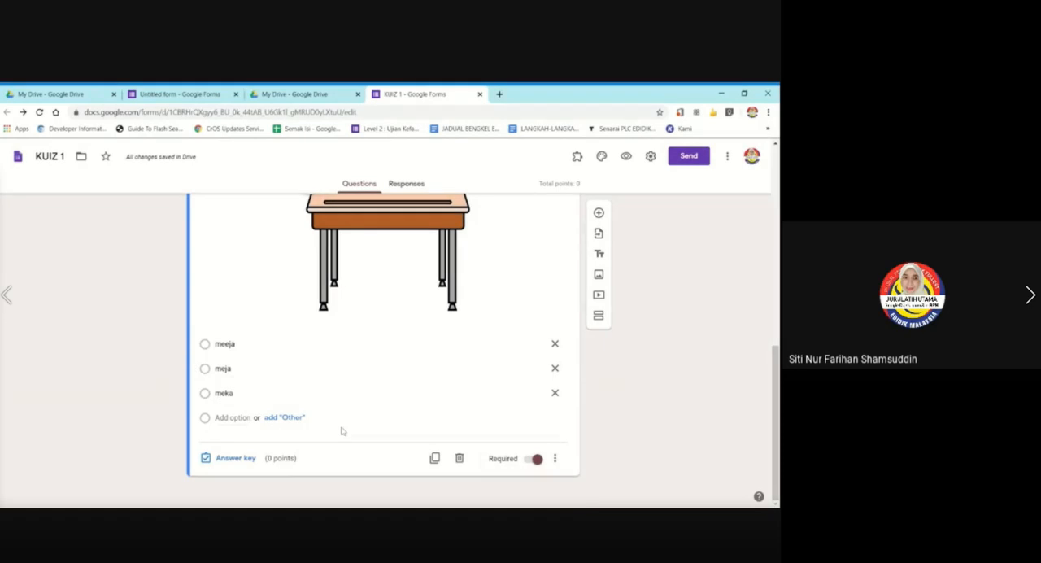
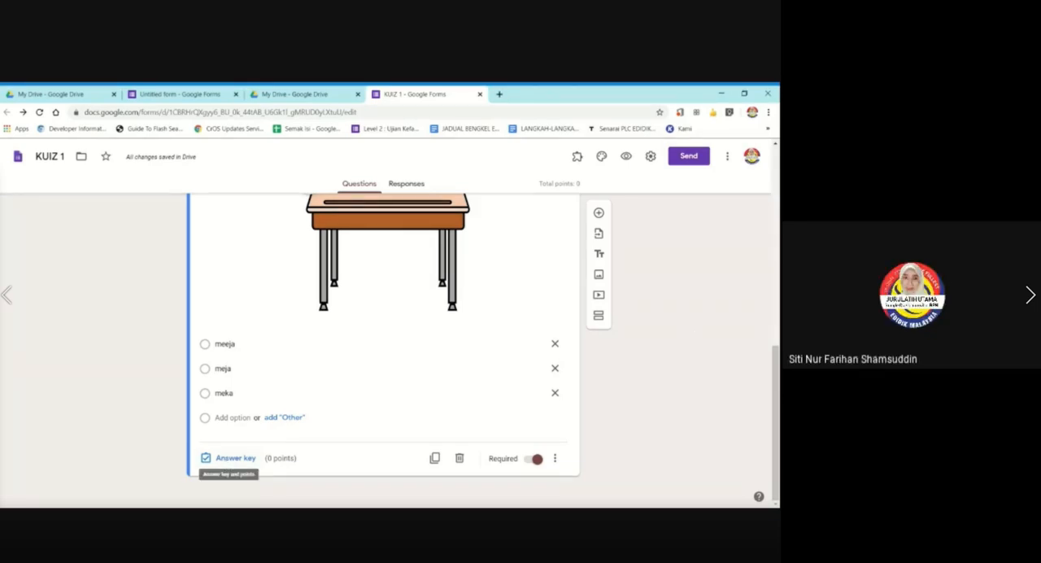
Check in the form settings that the form is made a quiz, and save the settings.
{"action": "left_click", "coordinate": [648, 163]}
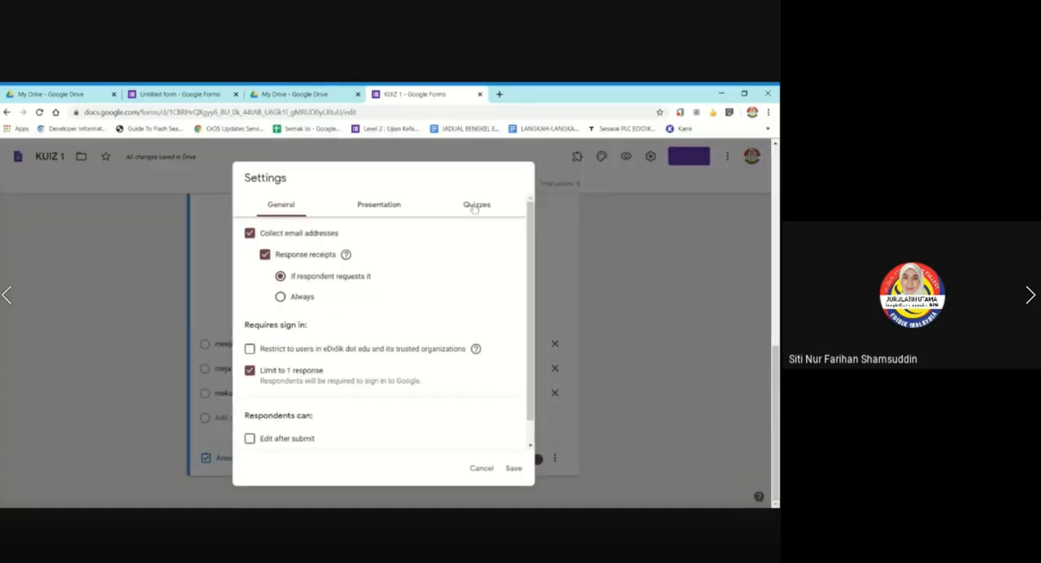
{"action": "left_click", "coordinate": [475, 202]}
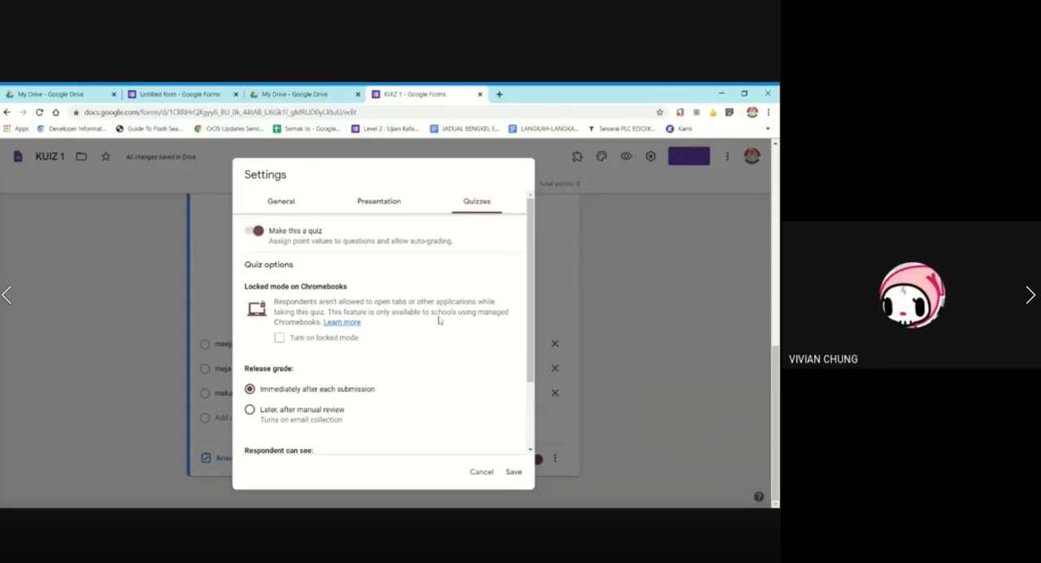
{"action": "left_click", "coordinate": [519, 474]}
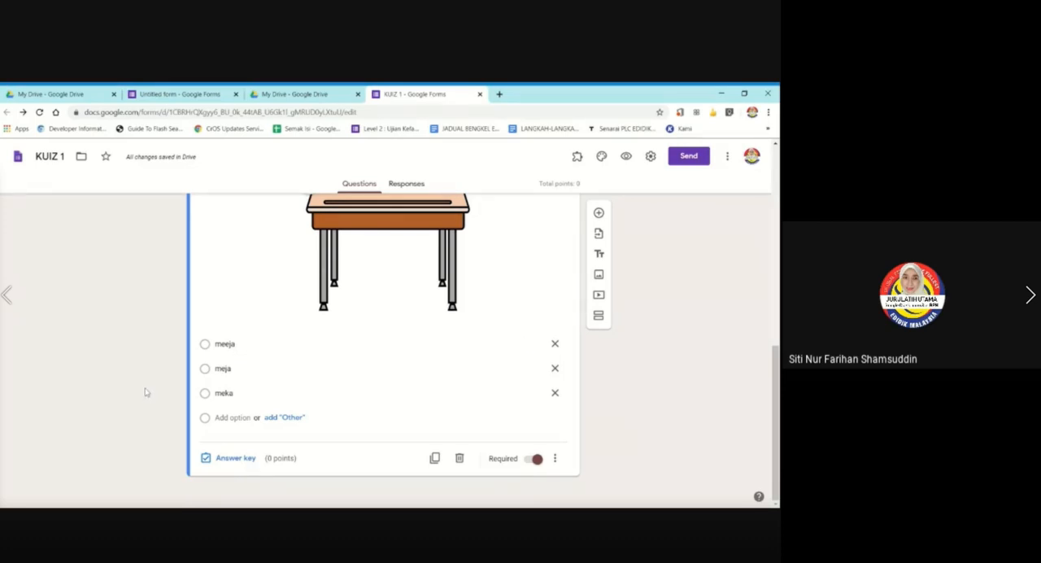
Set the desk question's answer key to 2 points with "meja" as the correct answer.
{"action": "left_click", "coordinate": [235, 458]}
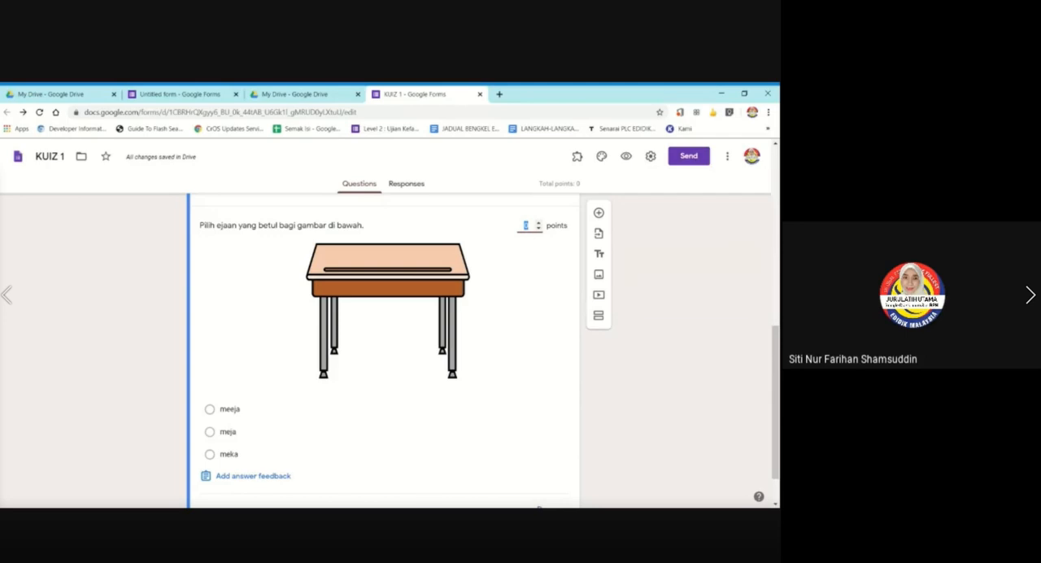
{"action": "left_click", "coordinate": [538, 222]}
{"action": "left_click", "coordinate": [538, 222]}
{"action": "left_click", "coordinate": [229, 432]}
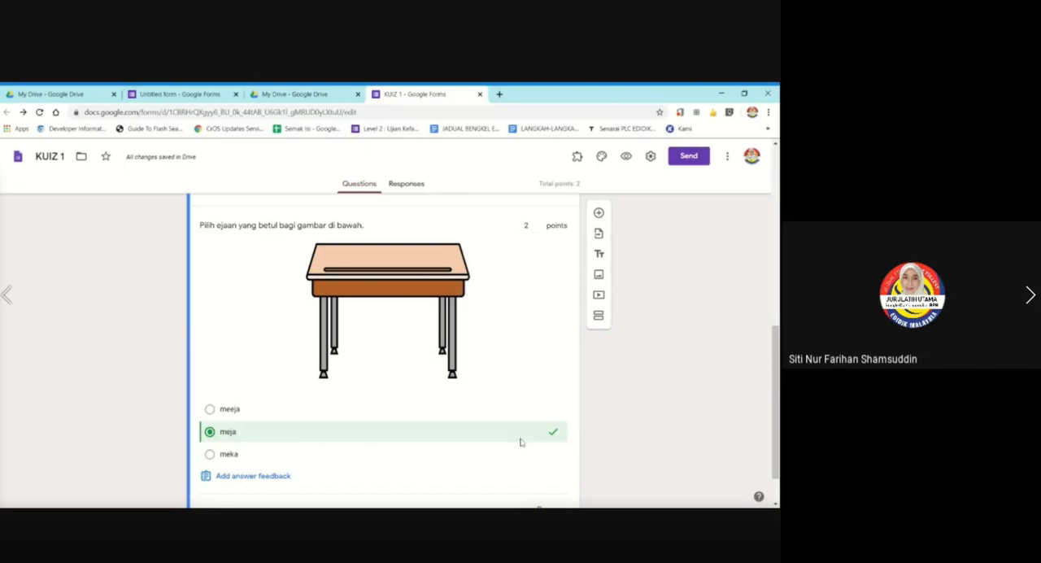
{"action": "scroll", "coordinate": [530, 354], "scroll_direction": "down", "scroll_amount": 1}
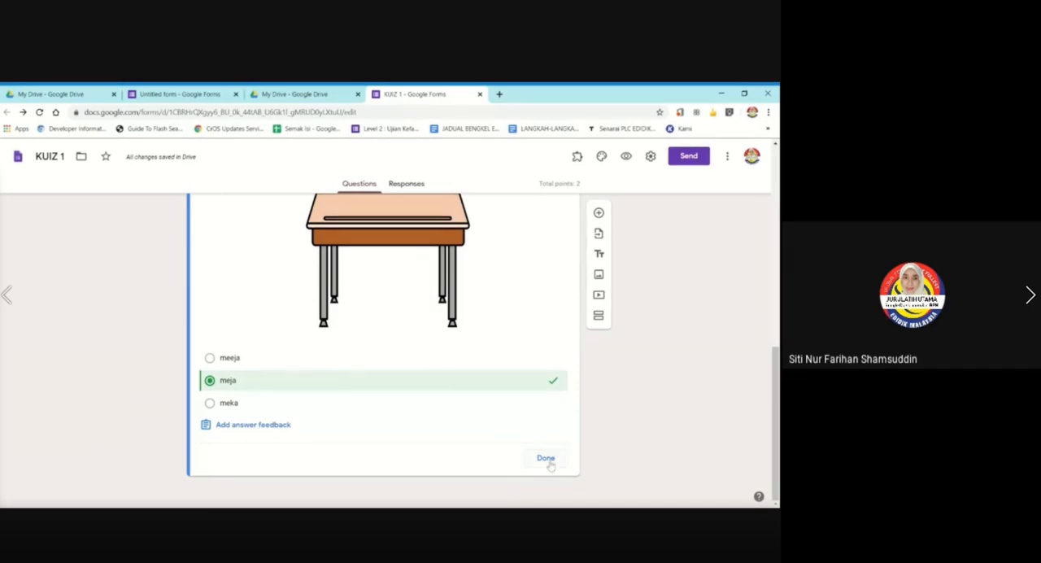
{"action": "left_click", "coordinate": [546, 458]}
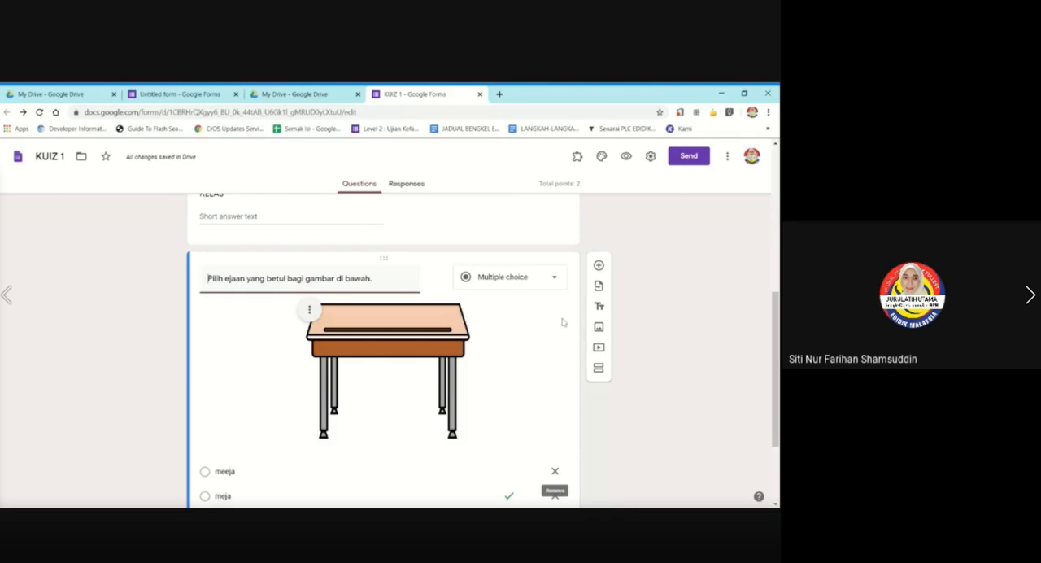
Review the desk question and reopen its answer key to examine the point value and marked answer.
{"action": "scroll", "coordinate": [688, 300], "scroll_direction": "down", "scroll_amount": 3}
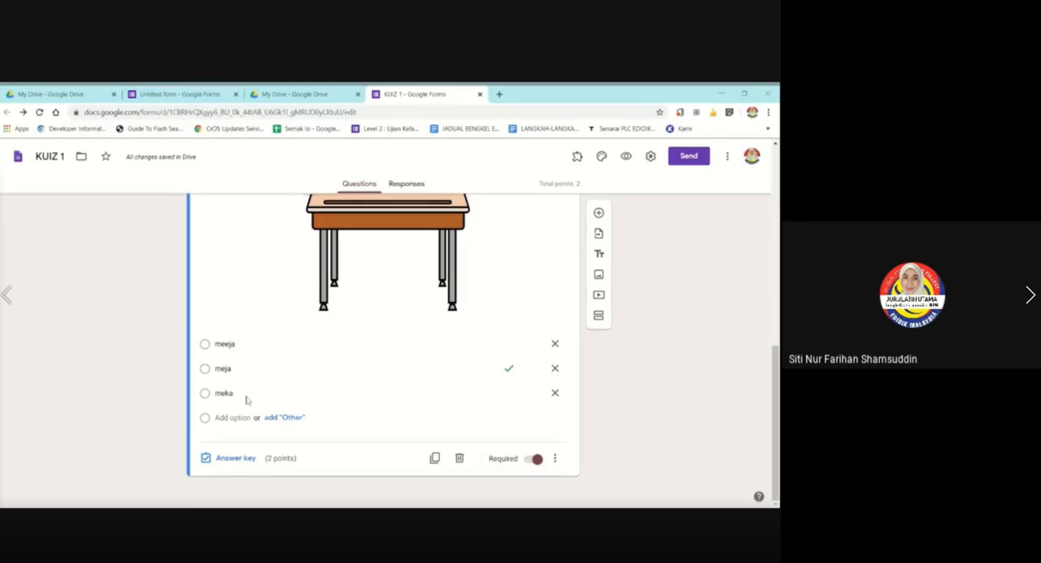
{"action": "scroll", "coordinate": [569, 244], "scroll_direction": "up", "scroll_amount": 3}
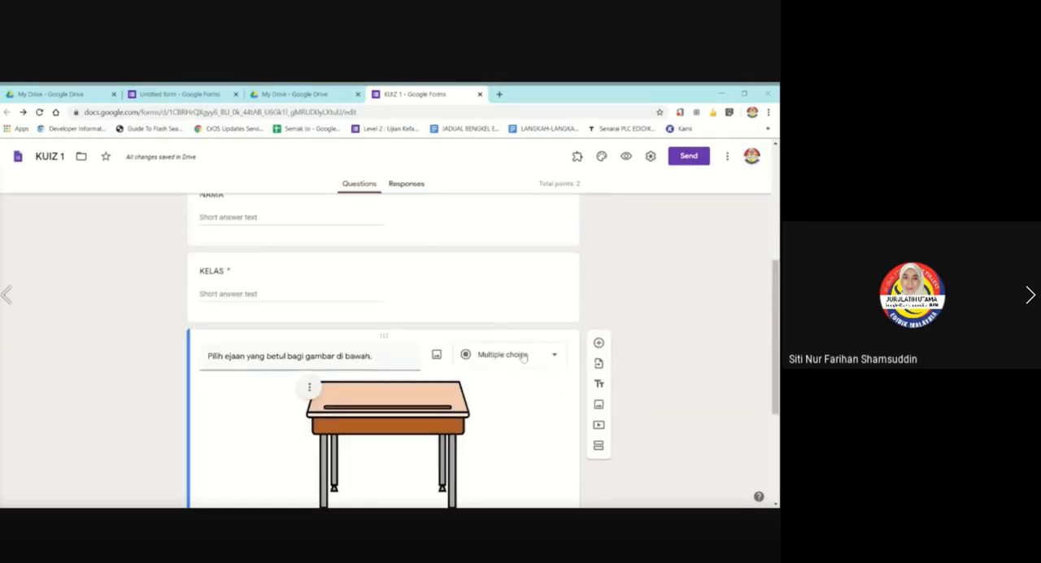
{"action": "scroll", "coordinate": [464, 362], "scroll_direction": "down", "scroll_amount": 3}
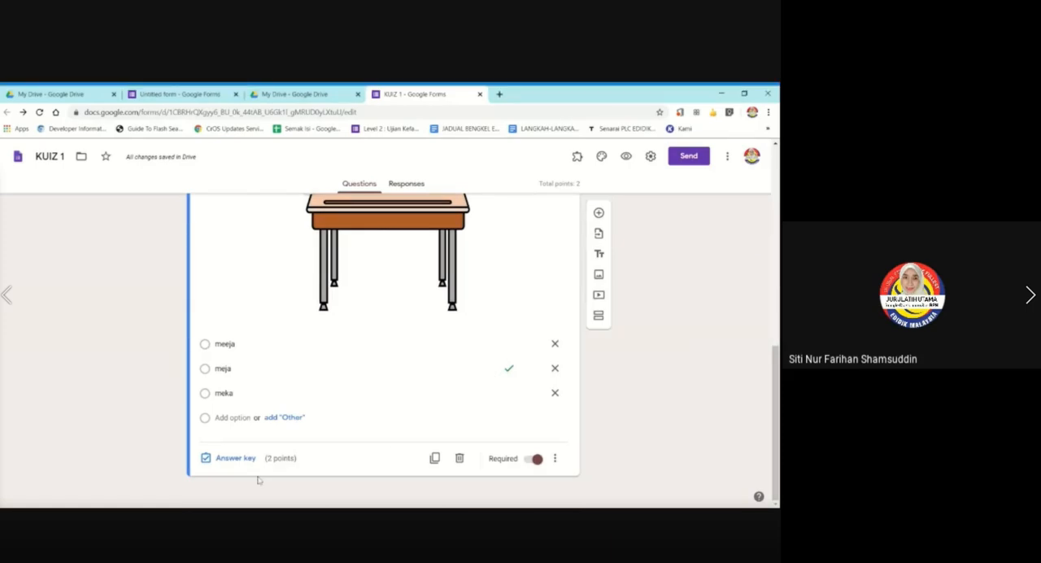
{"action": "left_click", "coordinate": [235, 458]}
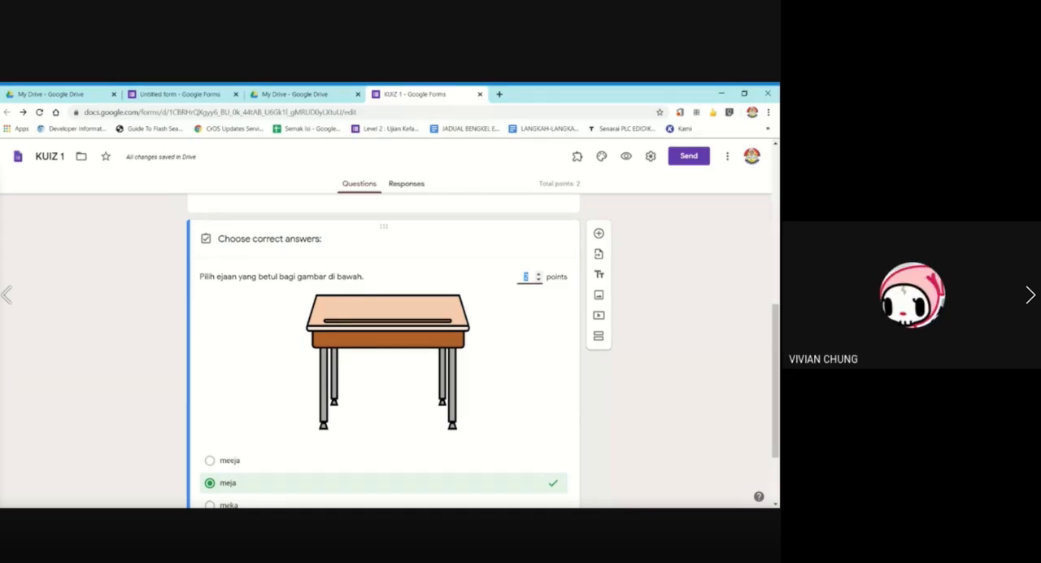
{"action": "left_click", "coordinate": [504, 288]}
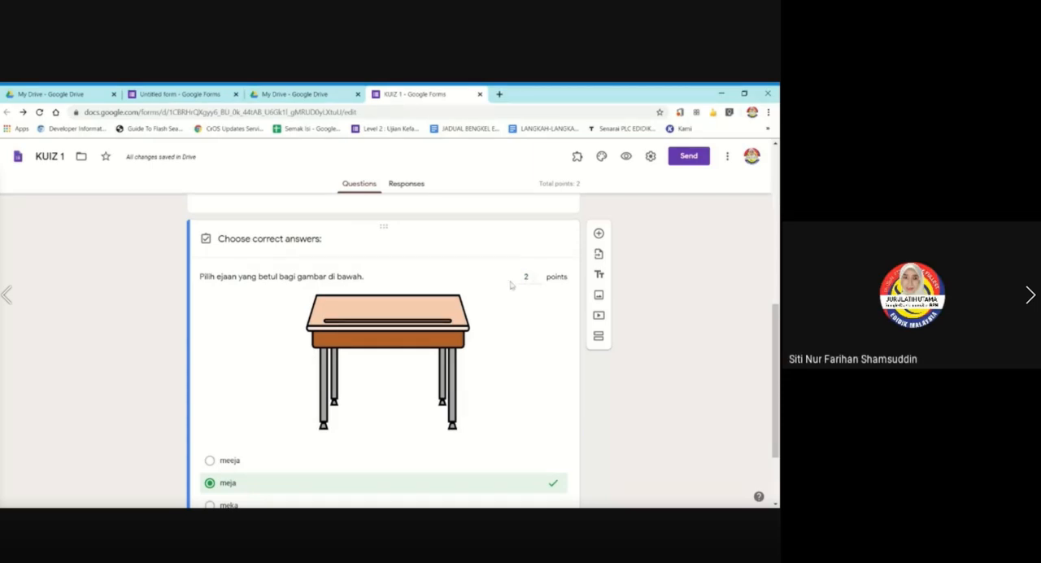
{"action": "scroll", "coordinate": [512, 284], "scroll_direction": "down", "scroll_amount": 2}
{"action": "scroll", "coordinate": [520, 244], "scroll_direction": "up", "scroll_amount": 2}
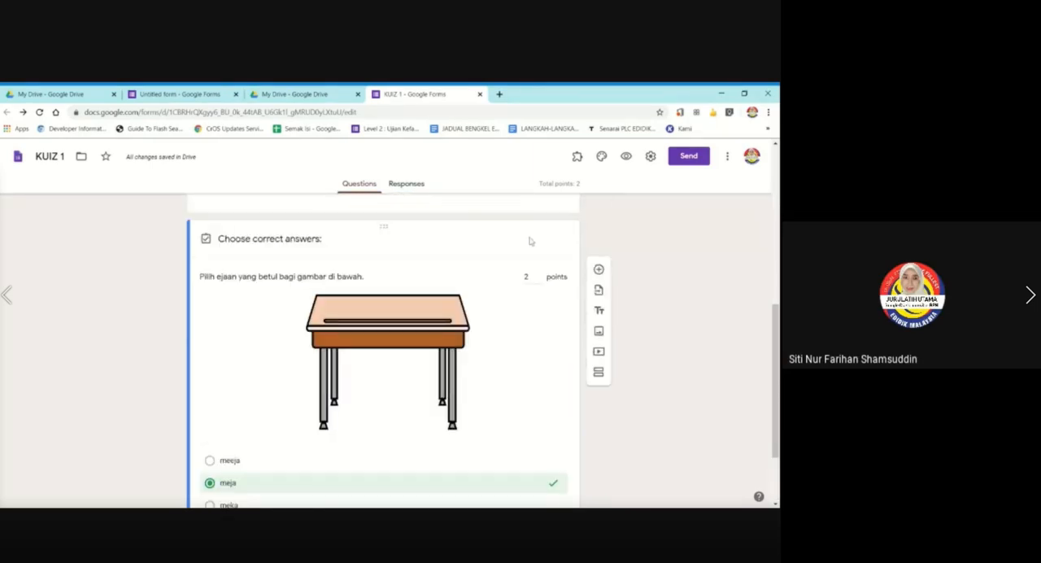
{"action": "scroll", "coordinate": [243, 338], "scroll_direction": "down", "scroll_amount": 2}
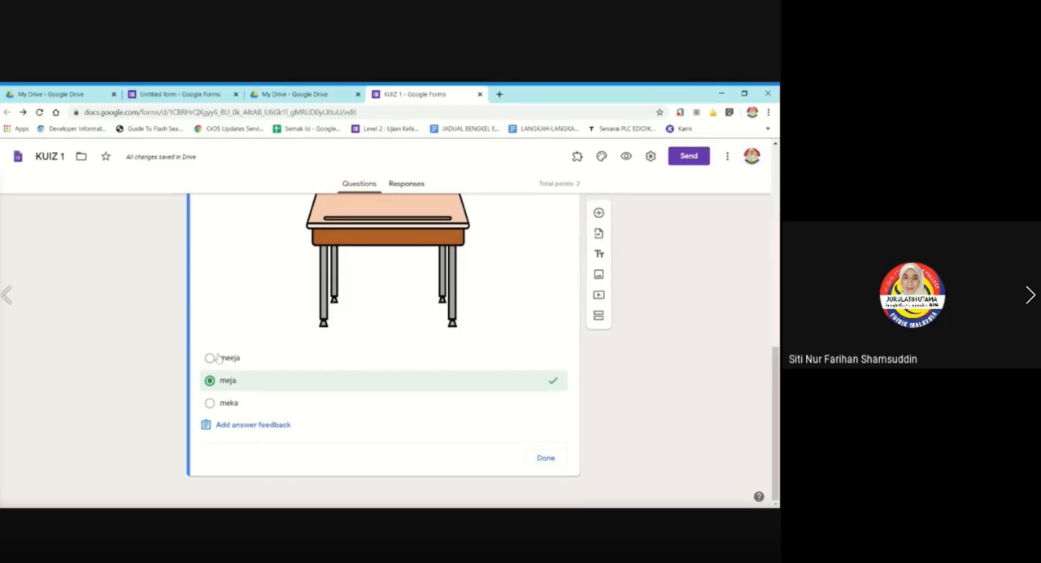
Mark "meeja" as an additional correct answer, unmark it again, and close the answer key.
{"action": "left_click", "coordinate": [259, 360]}
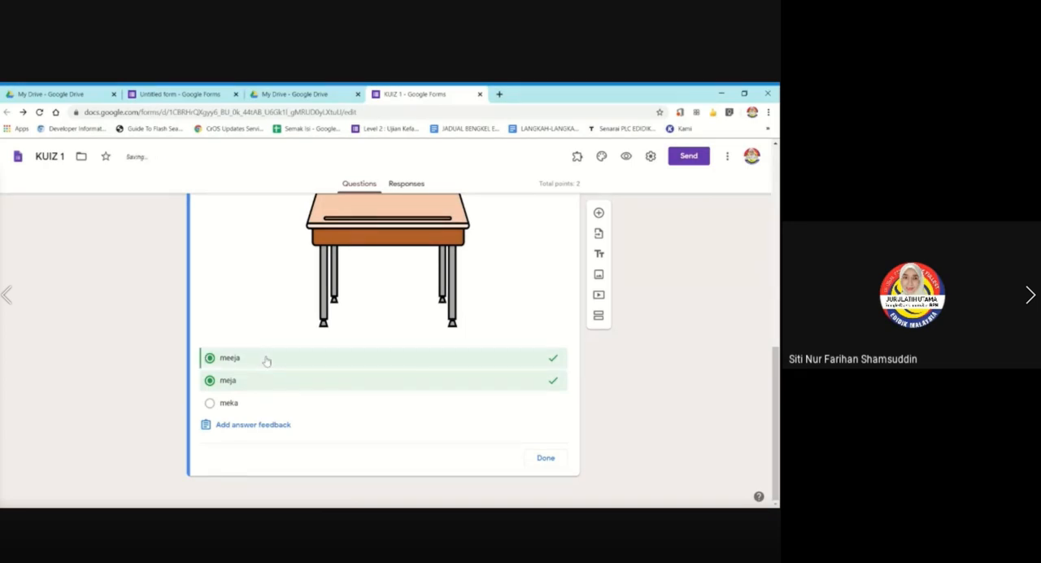
{"action": "left_click", "coordinate": [259, 361]}
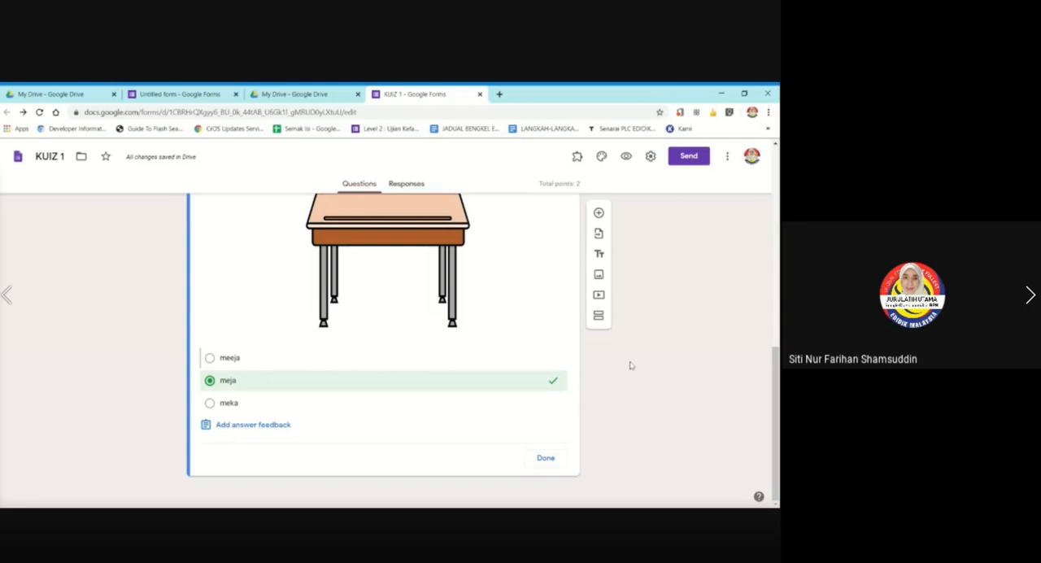
{"action": "left_click", "coordinate": [545, 457]}
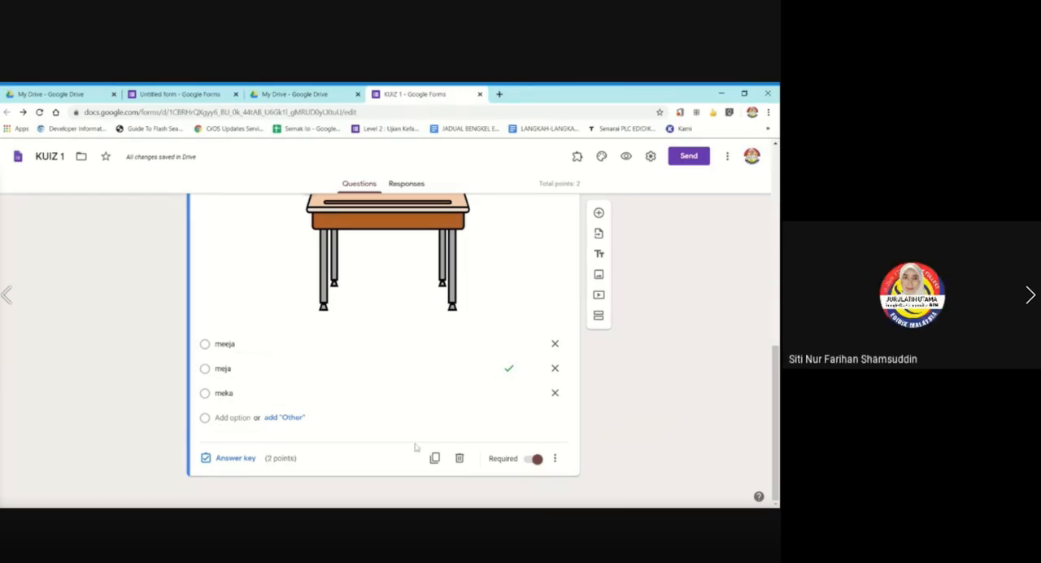
Look at the answer feedback options for incorrect and correct answers of the desk question, and close them without adding feedback.
{"action": "left_click", "coordinate": [231, 458]}
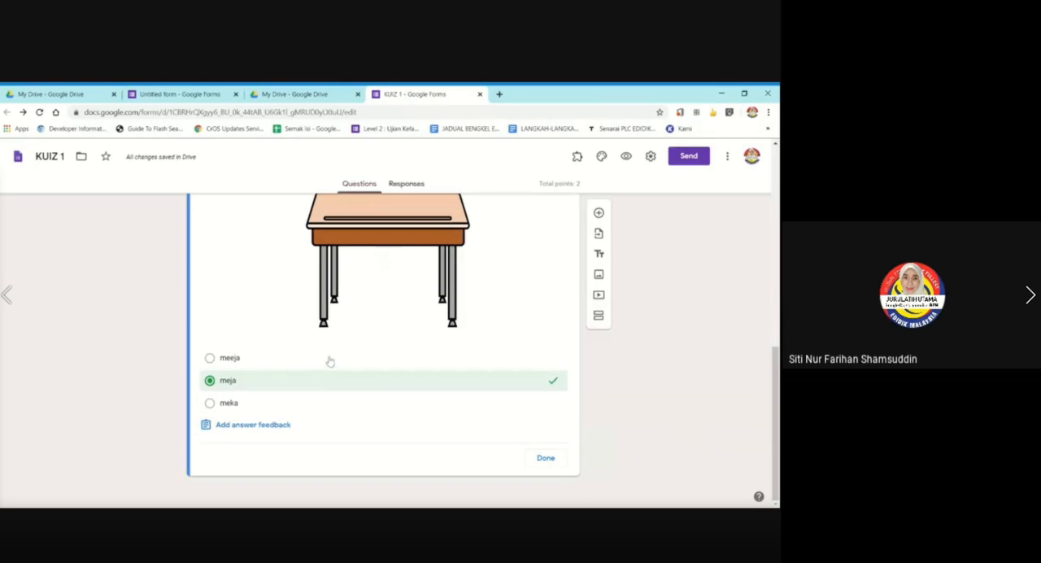
{"action": "left_click", "coordinate": [253, 425]}
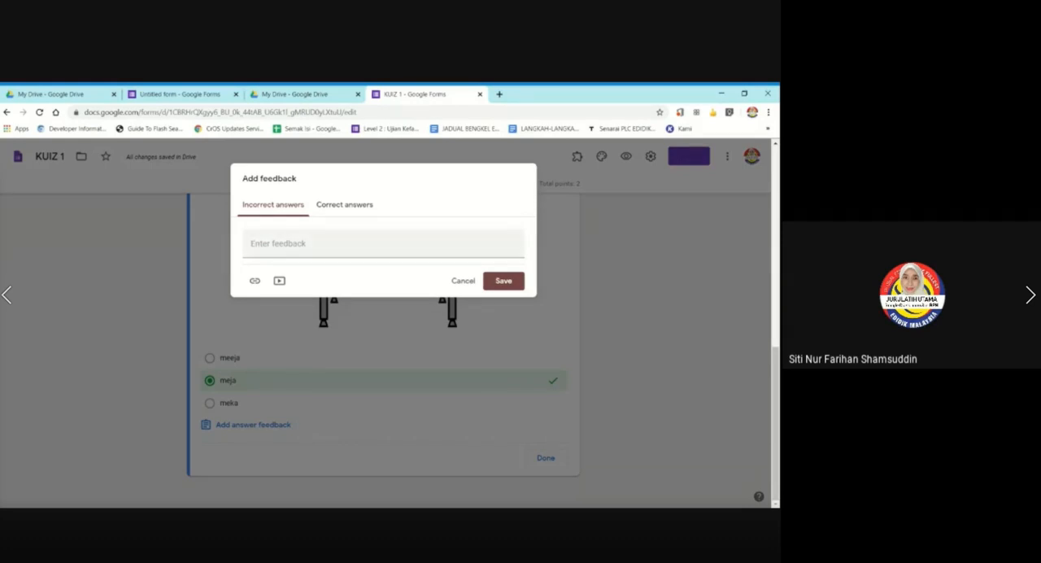
{"action": "left_click", "coordinate": [357, 208]}
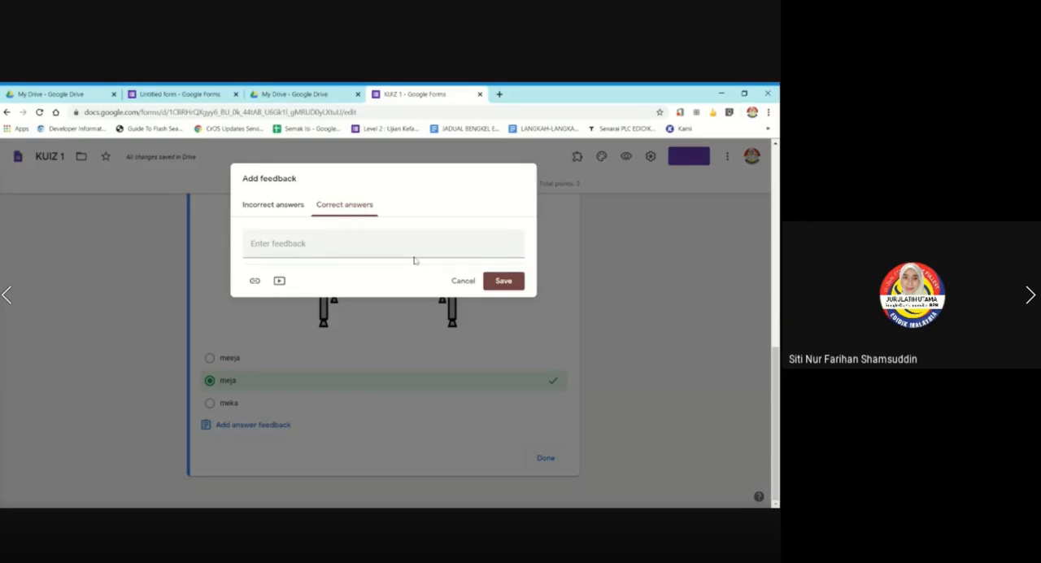
{"action": "left_click", "coordinate": [264, 208]}
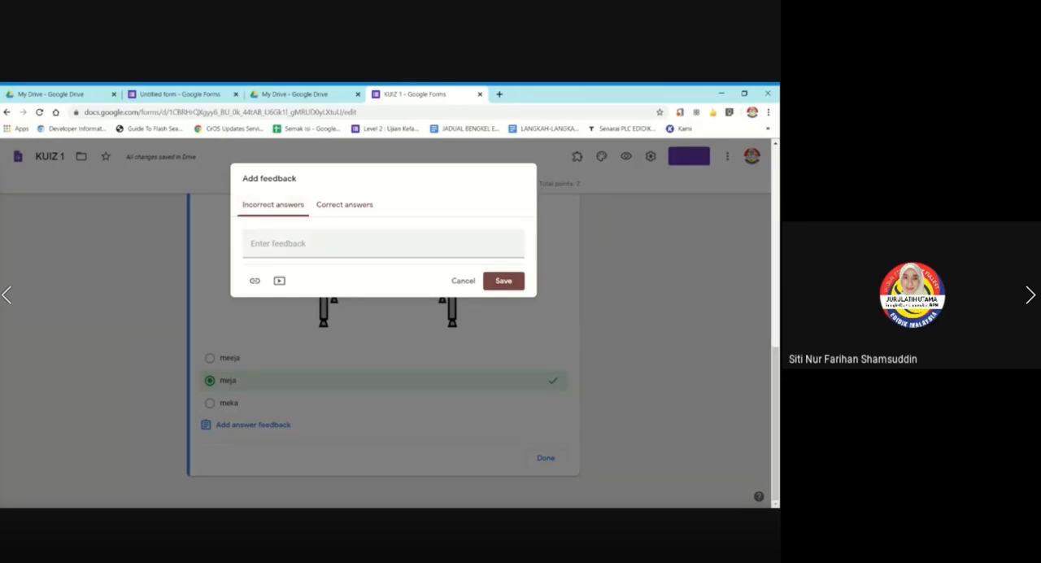
{"action": "left_click", "coordinate": [453, 284]}
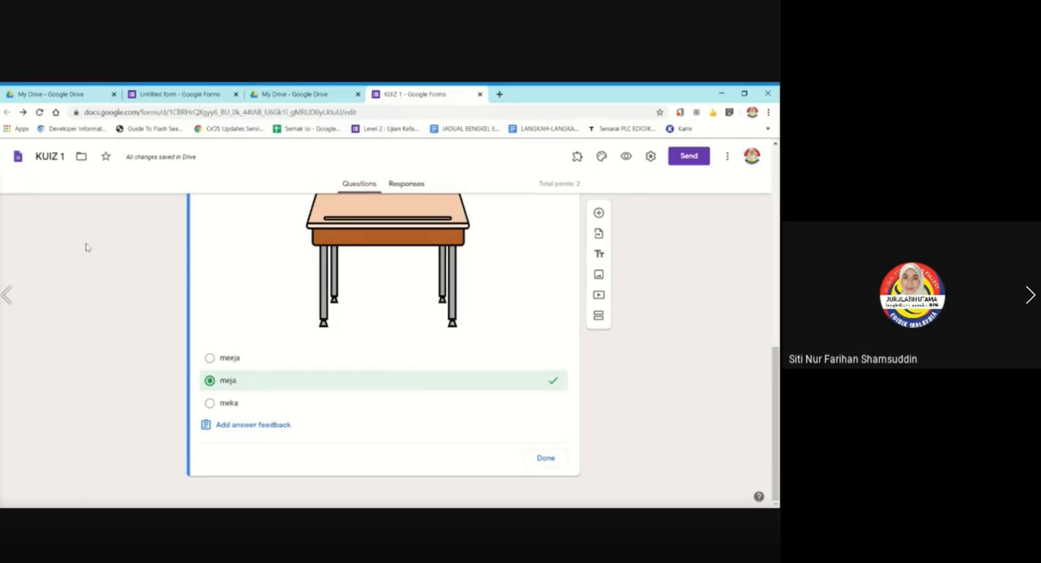
{"action": "left_click", "coordinate": [549, 462]}
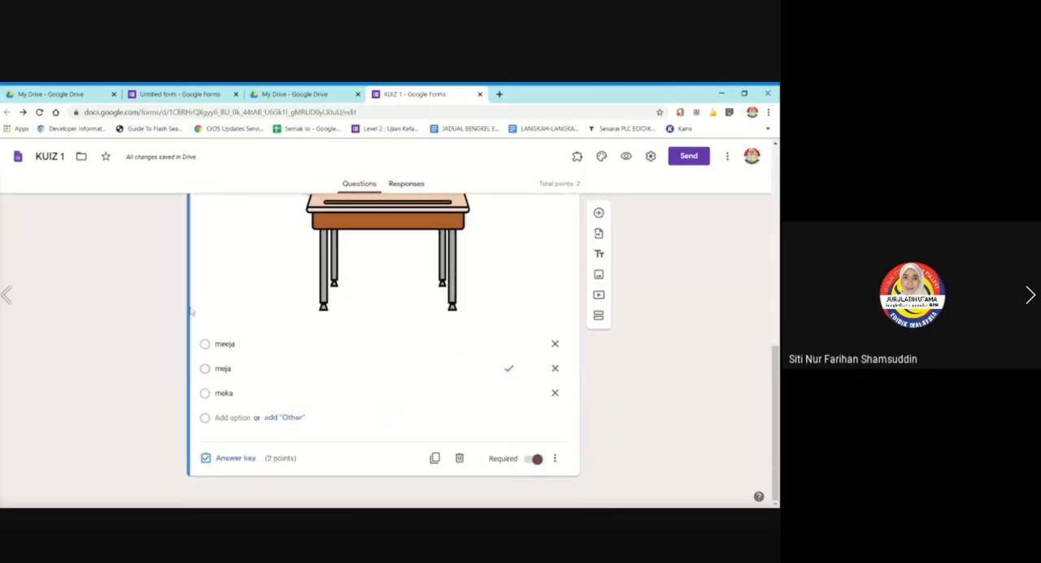
Duplicate the desk picture question as the basis for another spelling question.
{"action": "scroll", "coordinate": [49, 385], "scroll_direction": "up", "scroll_amount": 2}
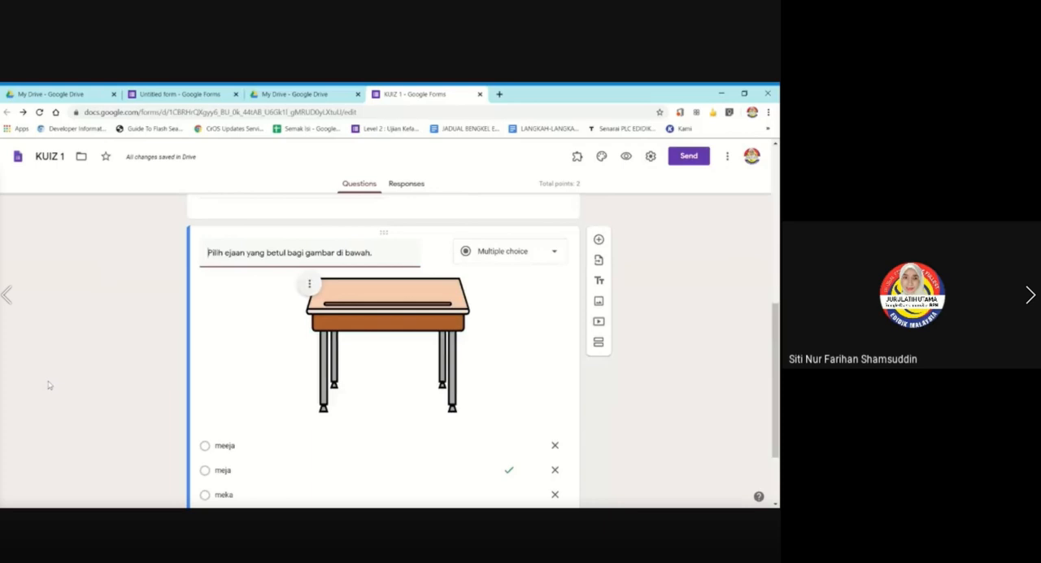
{"action": "scroll", "coordinate": [47, 384], "scroll_direction": "down", "scroll_amount": 2}
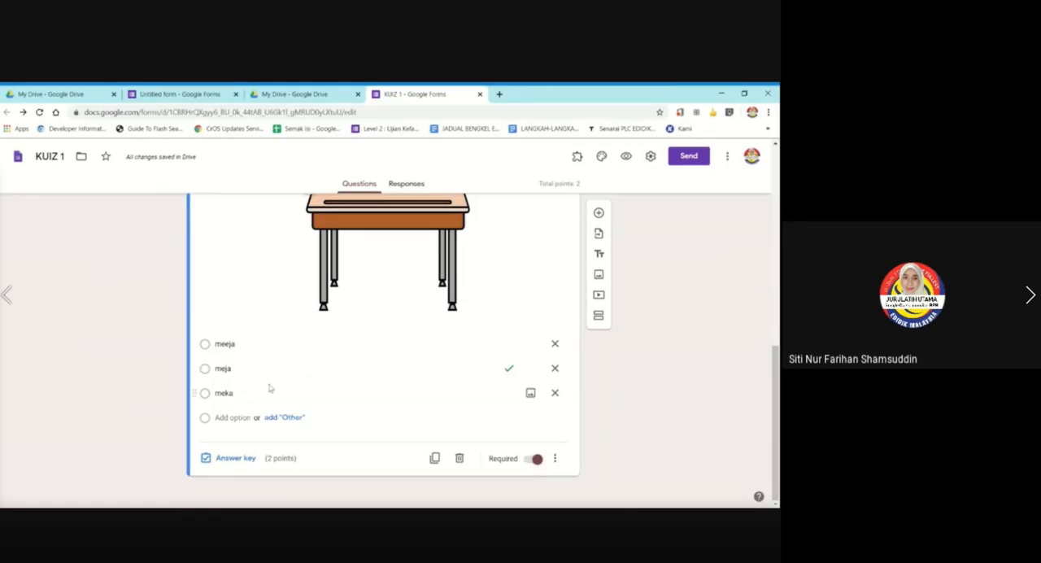
{"action": "scroll", "coordinate": [383, 262], "scroll_direction": "up", "scroll_amount": 2}
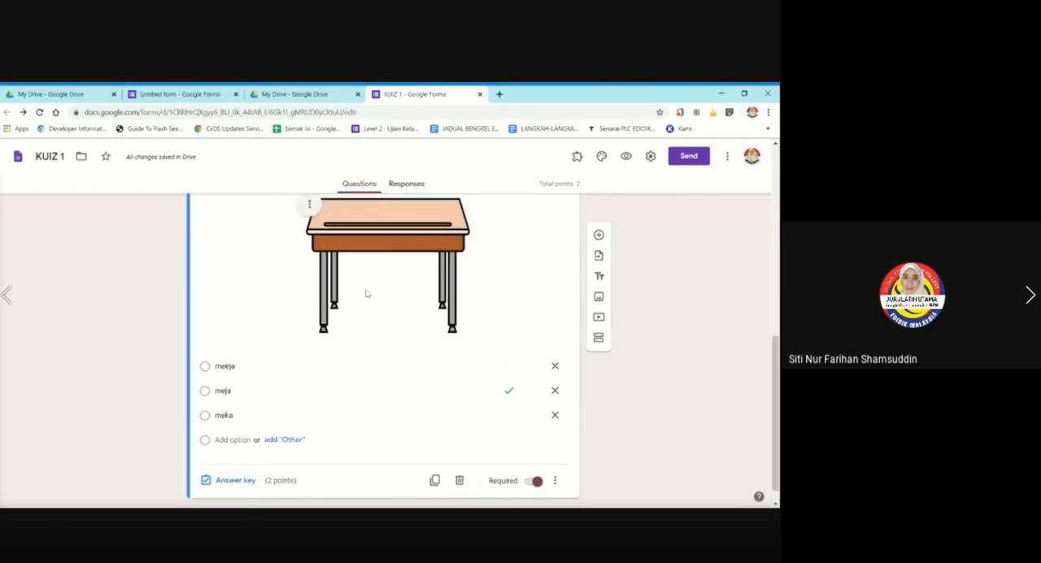
{"action": "scroll", "coordinate": [460, 302], "scroll_direction": "down", "scroll_amount": 2}
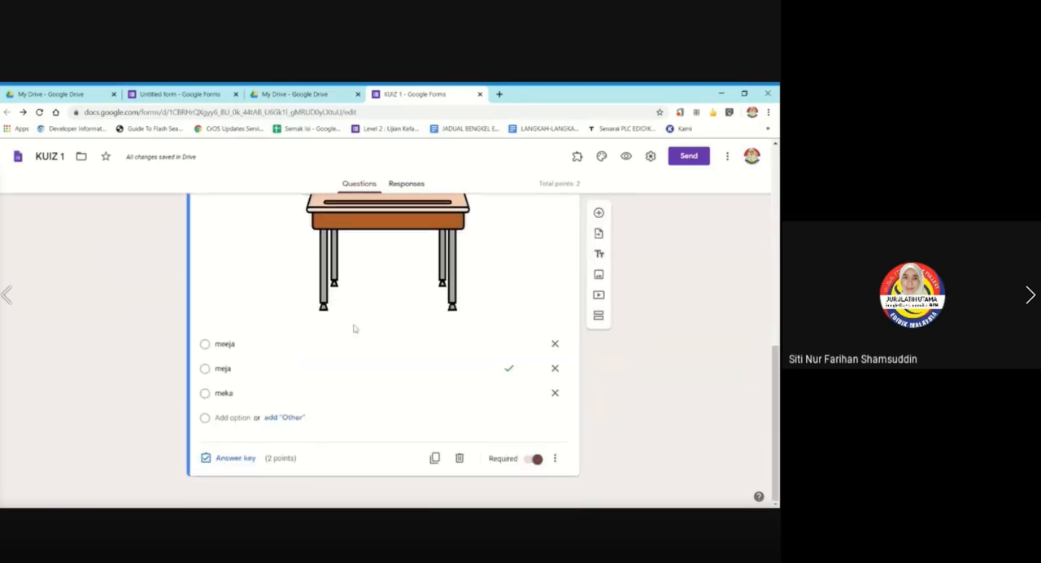
{"action": "scroll", "coordinate": [255, 324], "scroll_direction": "up", "scroll_amount": 2}
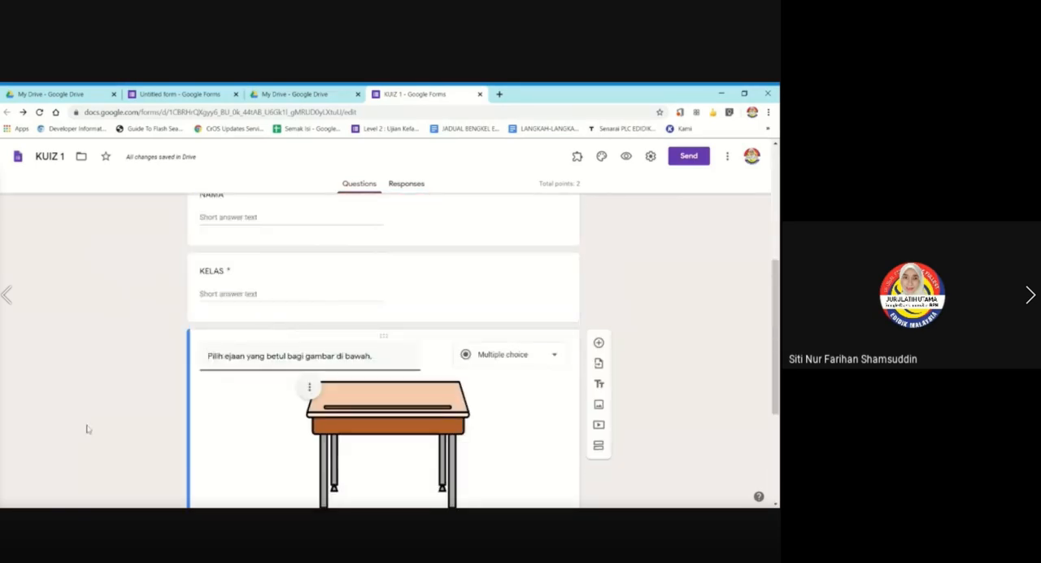
{"action": "scroll", "coordinate": [383, 350], "scroll_direction": "down", "scroll_amount": 2}
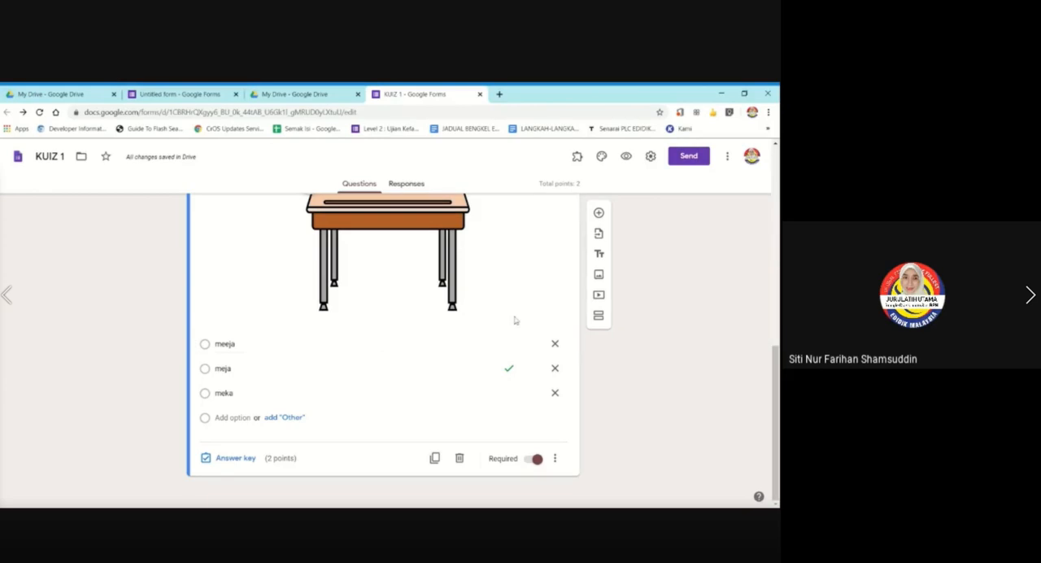
{"action": "left_click", "coordinate": [435, 457]}
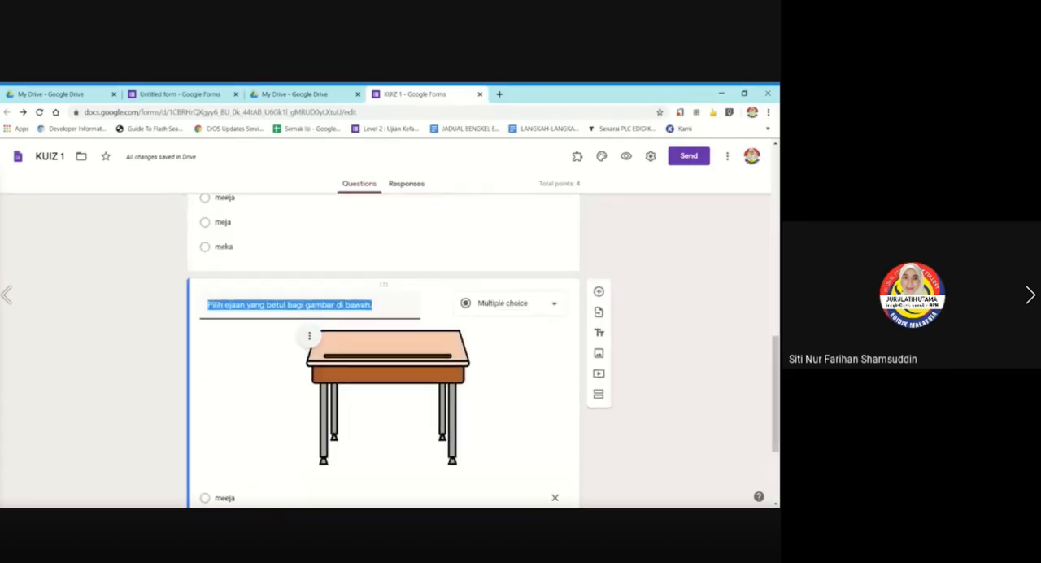
{"action": "left_click", "coordinate": [88, 389]}
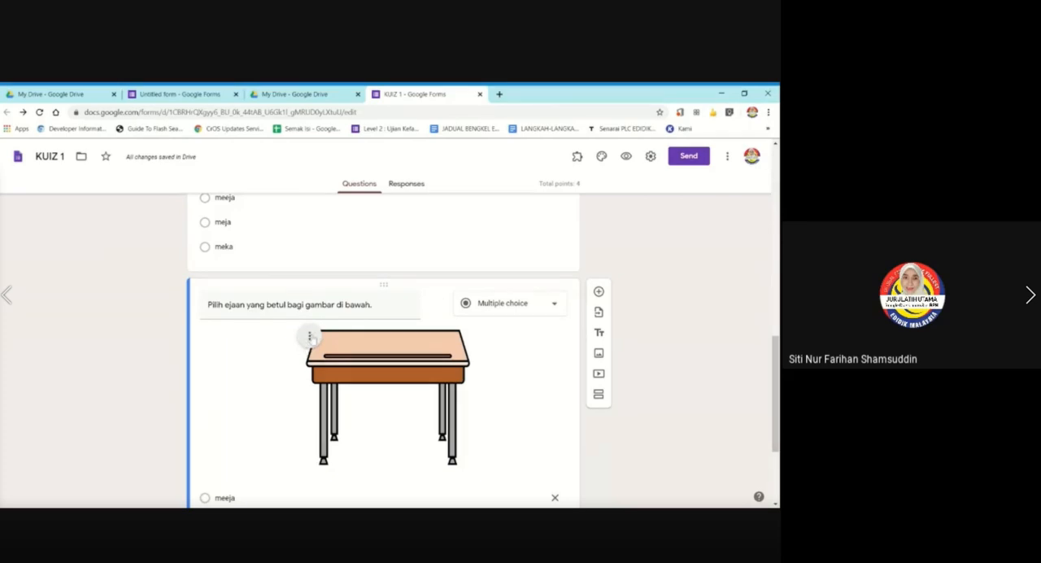
Start replacing the duplicated question's desk picture, search Google Images for "kerusi" and browse for a suitable chair picture.
{"action": "left_click", "coordinate": [311, 337]}
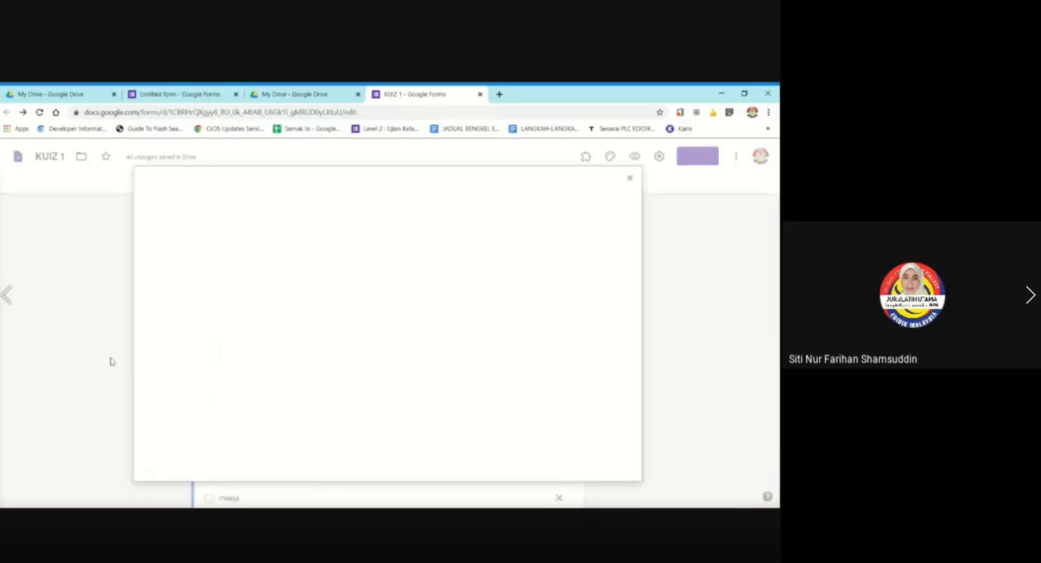
{"action": "left_click", "coordinate": [428, 217]}
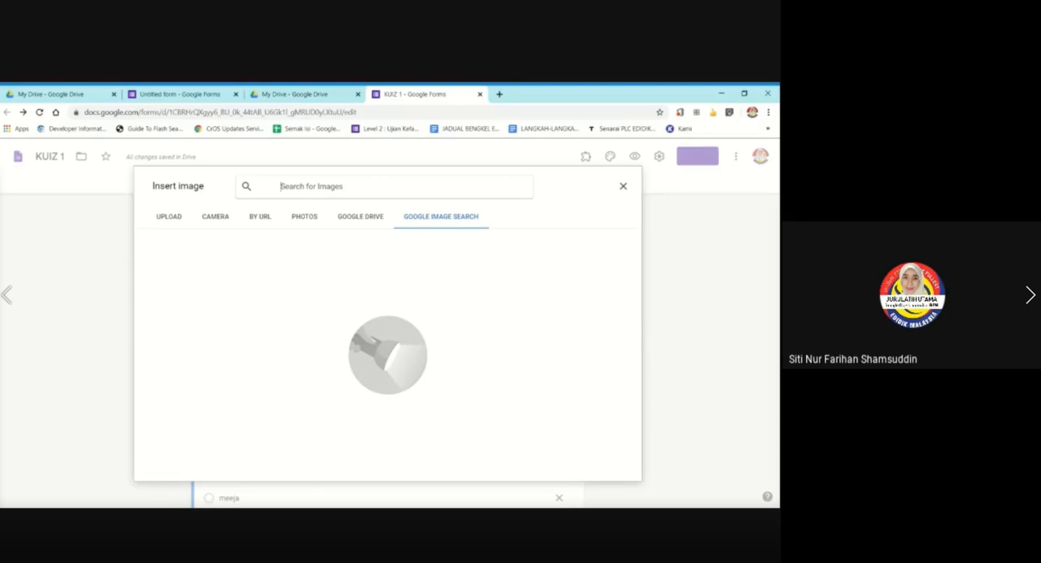
{"action": "type", "text": "kerusi"}
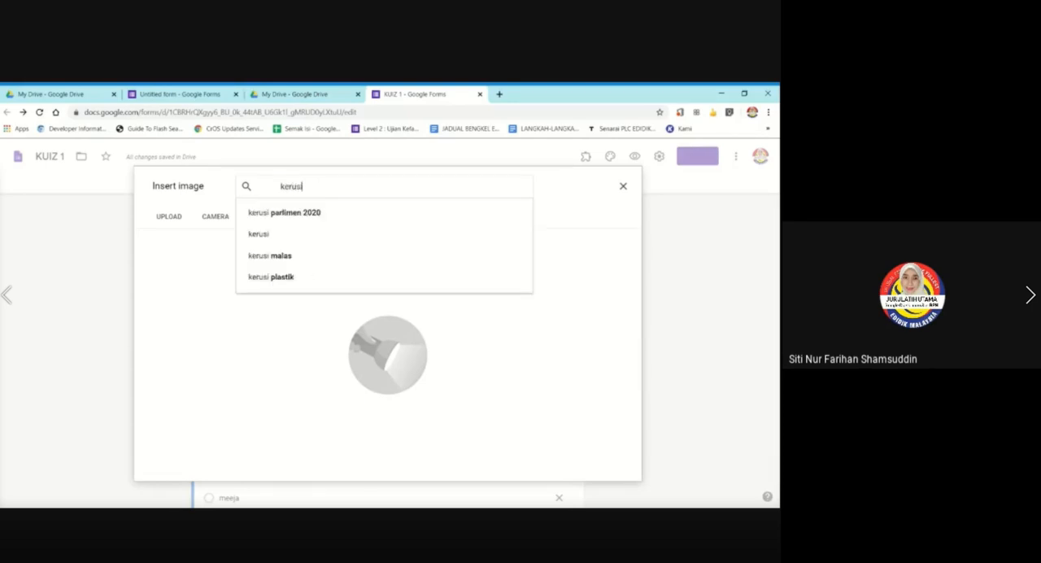
{"action": "key", "text": "Return"}
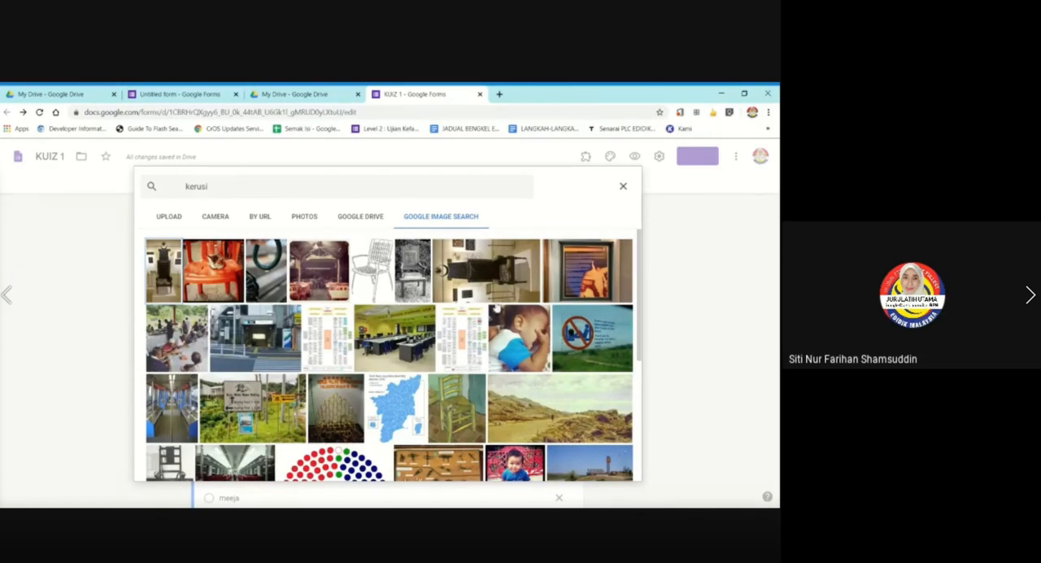
{"action": "scroll", "coordinate": [371, 301], "scroll_direction": "down", "scroll_amount": 1}
{"action": "scroll", "coordinate": [371, 301], "scroll_direction": "down", "scroll_amount": 2}
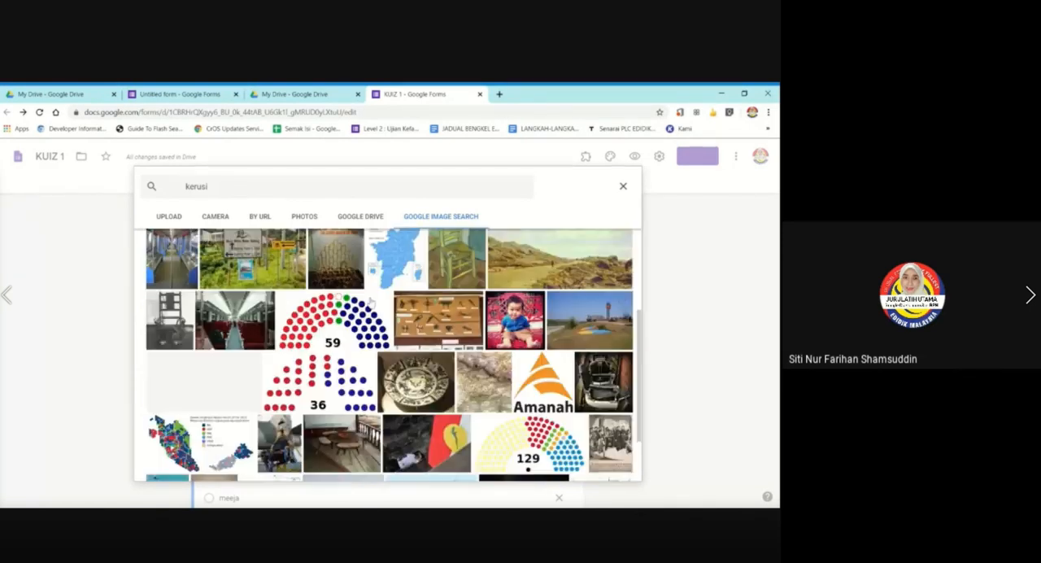
{"action": "scroll", "coordinate": [368, 304], "scroll_direction": "down", "scroll_amount": 1}
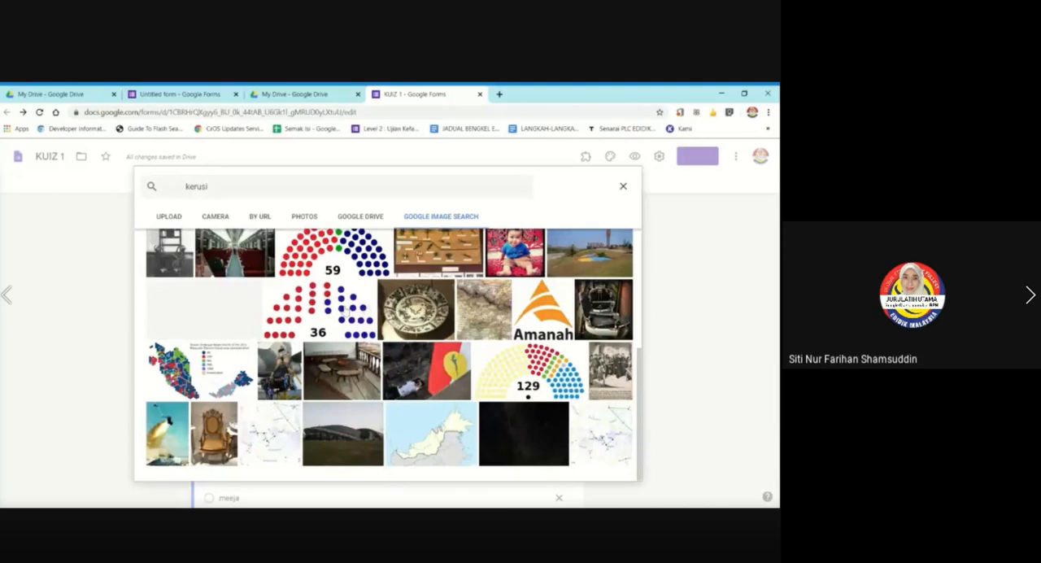
Refine the image search to "kerusi murid".
{"action": "scroll", "coordinate": [364, 305], "scroll_direction": "up", "scroll_amount": 3}
{"action": "left_click", "coordinate": [209, 186]}
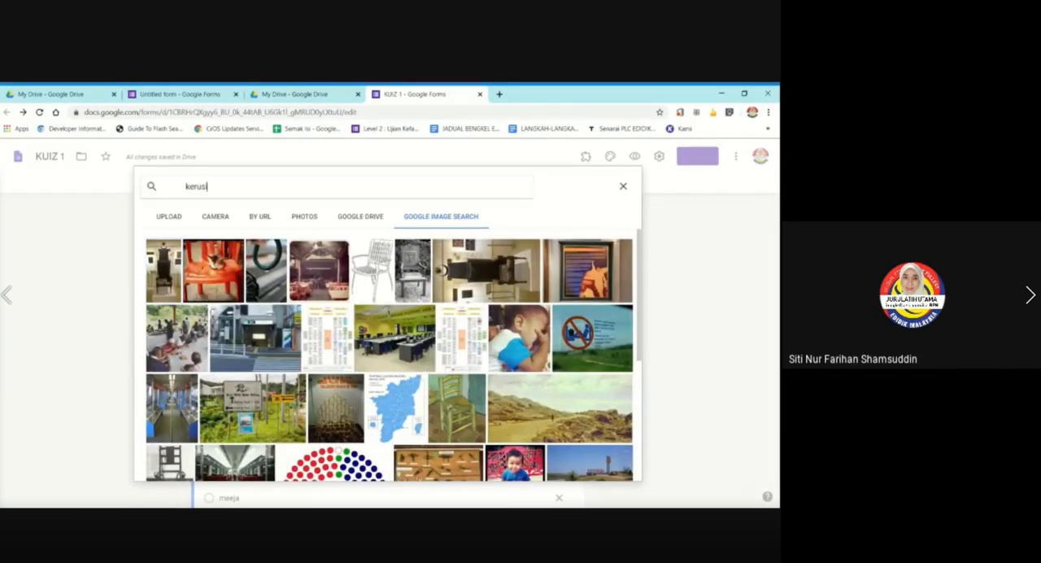
{"action": "type", "text": "murid"}
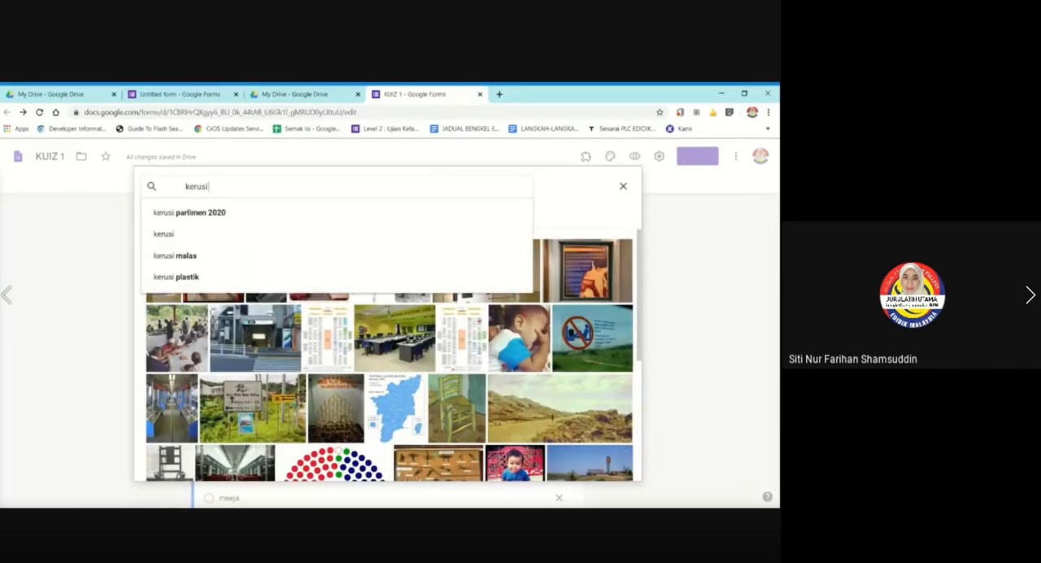
{"action": "key", "text": "Return"}
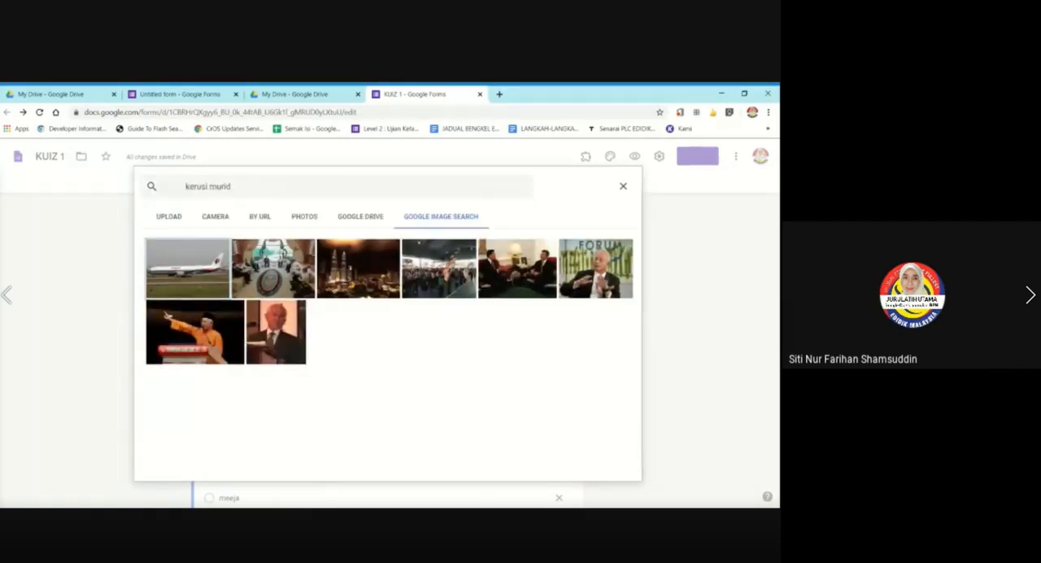
Search the images for "kerusi sekolah rendah" instead and browse for a chair picture.
{"action": "left_click", "coordinate": [233, 187]}
{"action": "key", "text": "BackSpace"}
{"action": "key", "text": "BackSpace"}
{"action": "key", "text": "BackSpace"}
{"action": "key", "text": "BackSpace"}
{"action": "key", "text": "BackSpace"}
{"action": "key", "text": "BackSpace"}
{"action": "key", "text": "BackSpace"}
{"action": "key", "text": "BackSpace"}
{"action": "key", "text": "BackSpace"}
{"action": "key", "text": "BackSpace"}
{"action": "key", "text": "BackSpace"}
{"action": "key", "text": "BackSpace"}
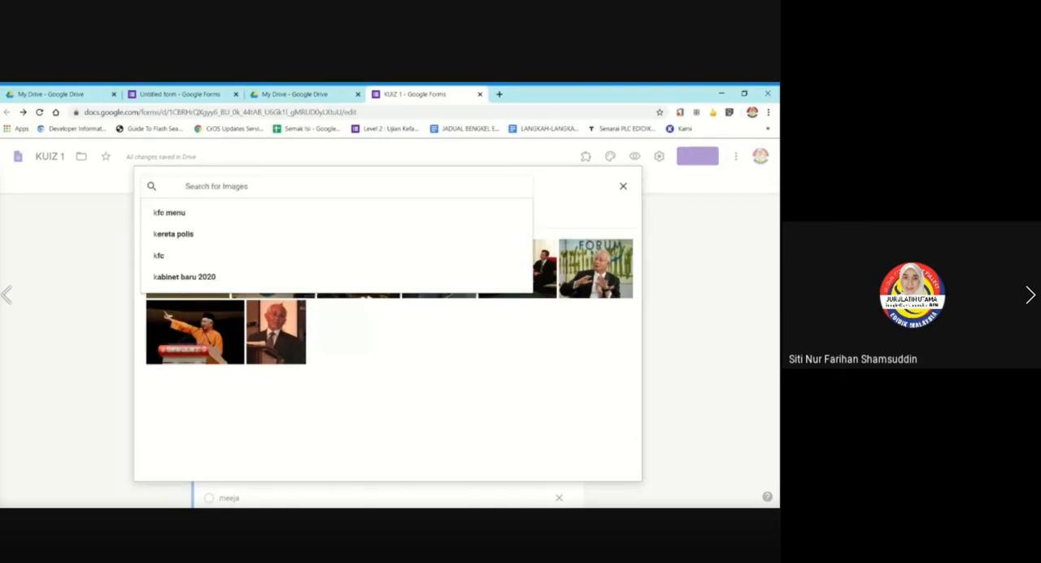
{"action": "type", "text": "kerusi"}
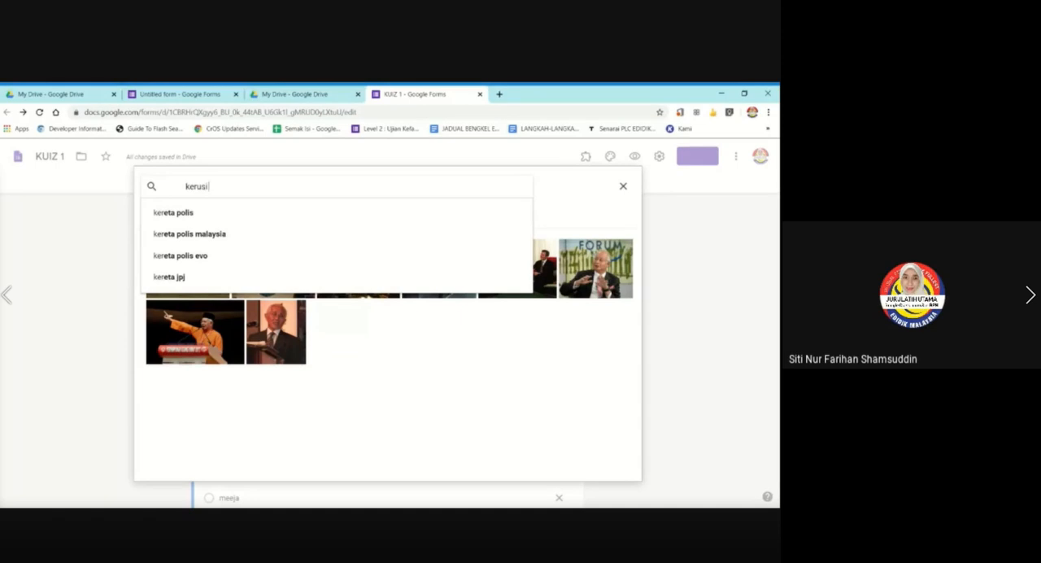
{"action": "type", "text": " sekola"}
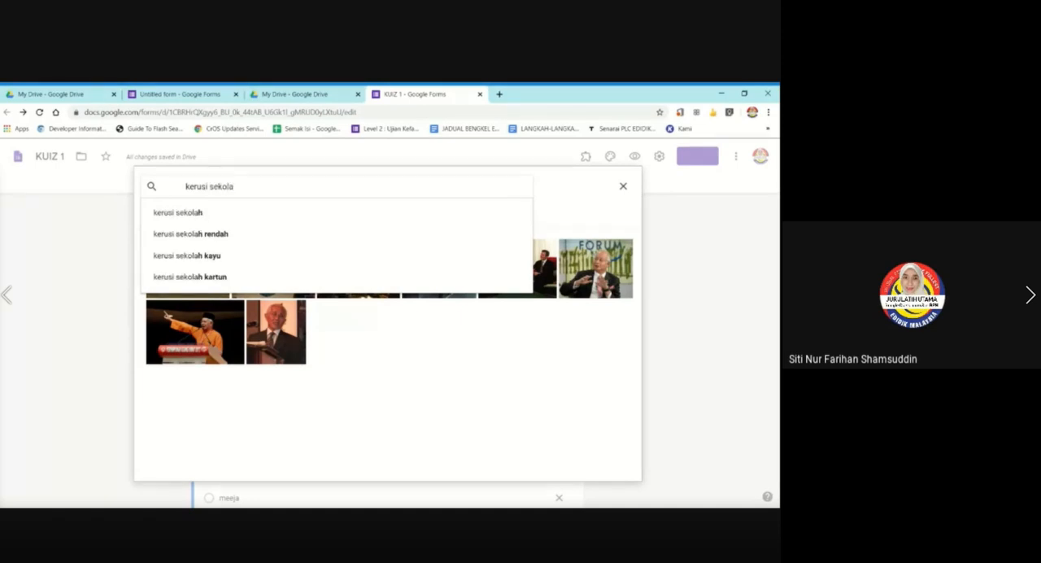
{"action": "left_click", "coordinate": [376, 233]}
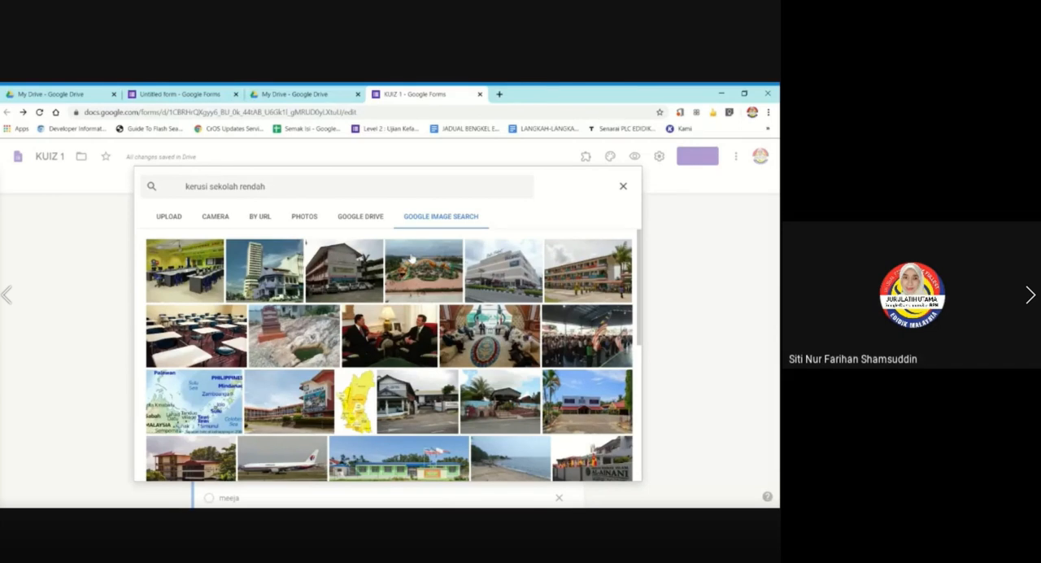
{"action": "scroll", "coordinate": [411, 309], "scroll_direction": "down", "scroll_amount": 5}
{"action": "scroll", "coordinate": [357, 367], "scroll_direction": "down", "scroll_amount": 3}
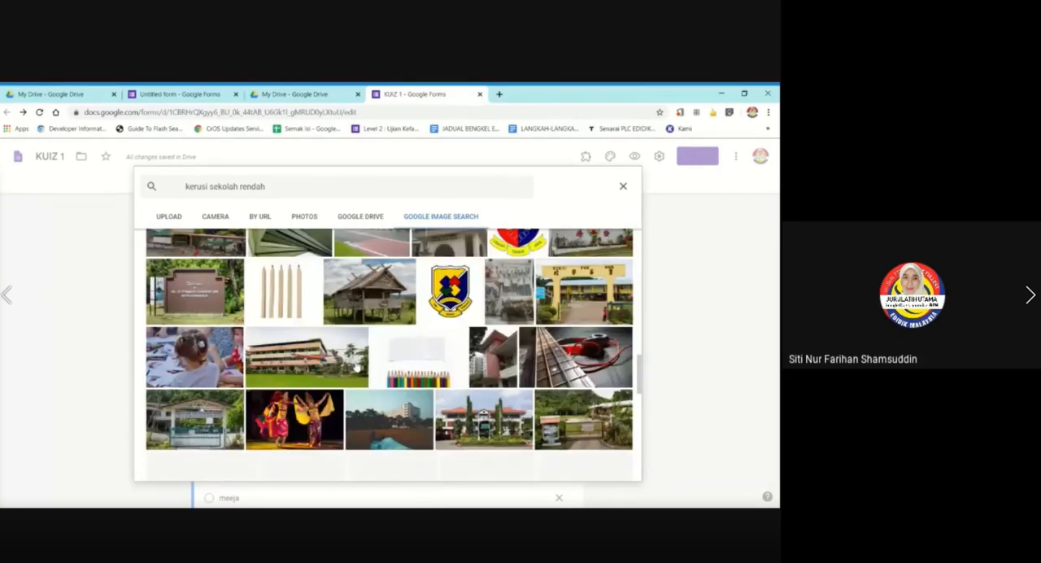
Search the images for "chair" and insert the wooden chair with the beige cushion into the duplicated question.
{"action": "scroll", "coordinate": [358, 367], "scroll_direction": "up", "scroll_amount": 8}
{"action": "left_click_drag", "start_coordinate": [265, 187], "coordinate": [187, 186]}
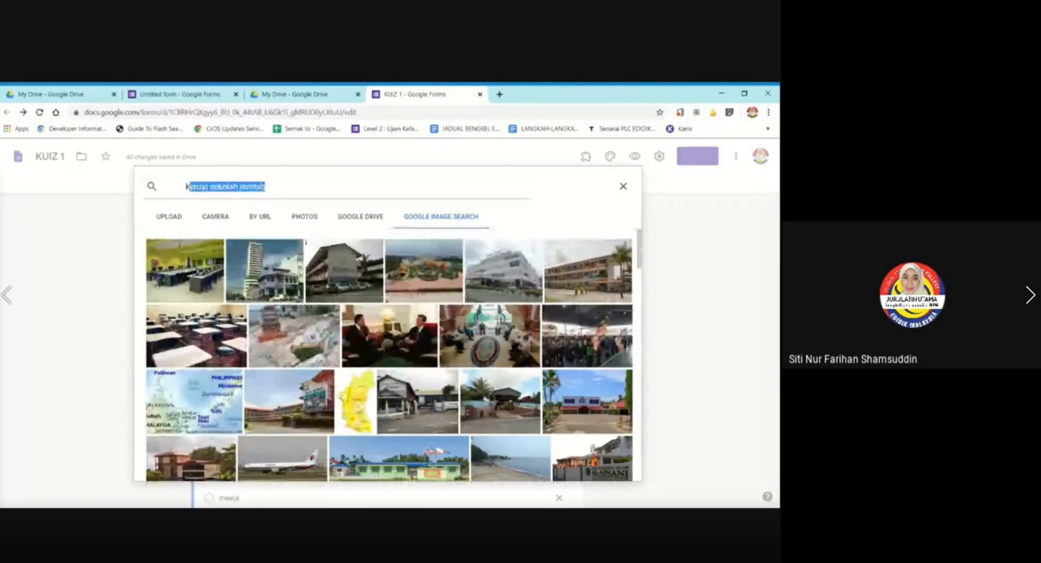
{"action": "type", "text": "chair"}
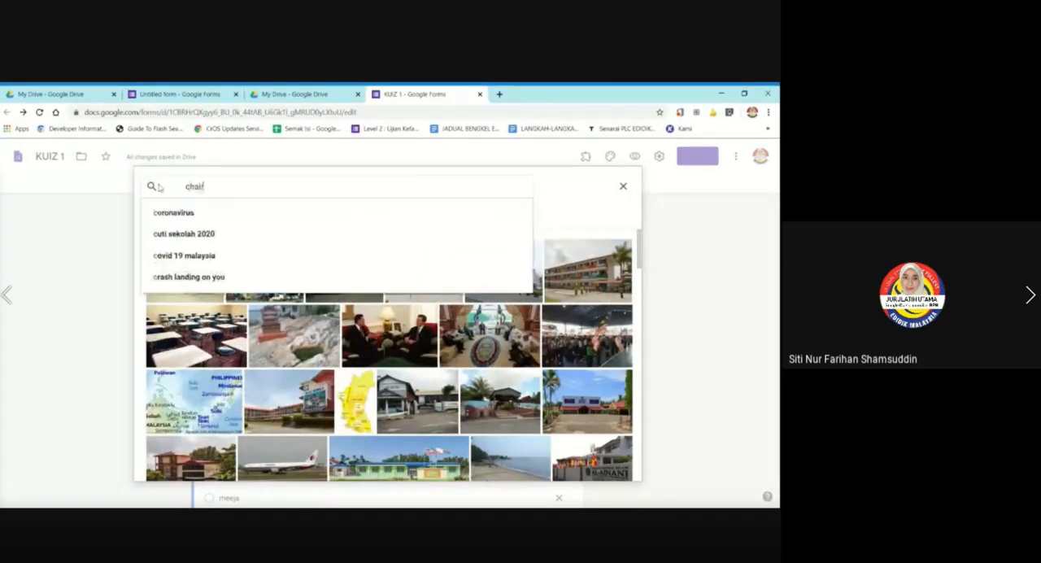
{"action": "key", "text": "Return"}
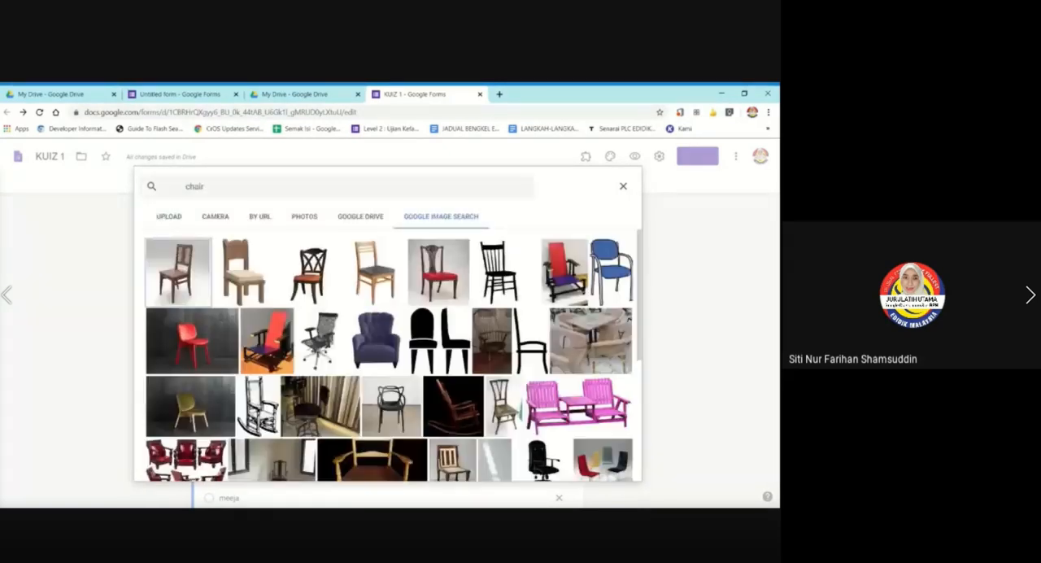
{"action": "left_click", "coordinate": [248, 279]}
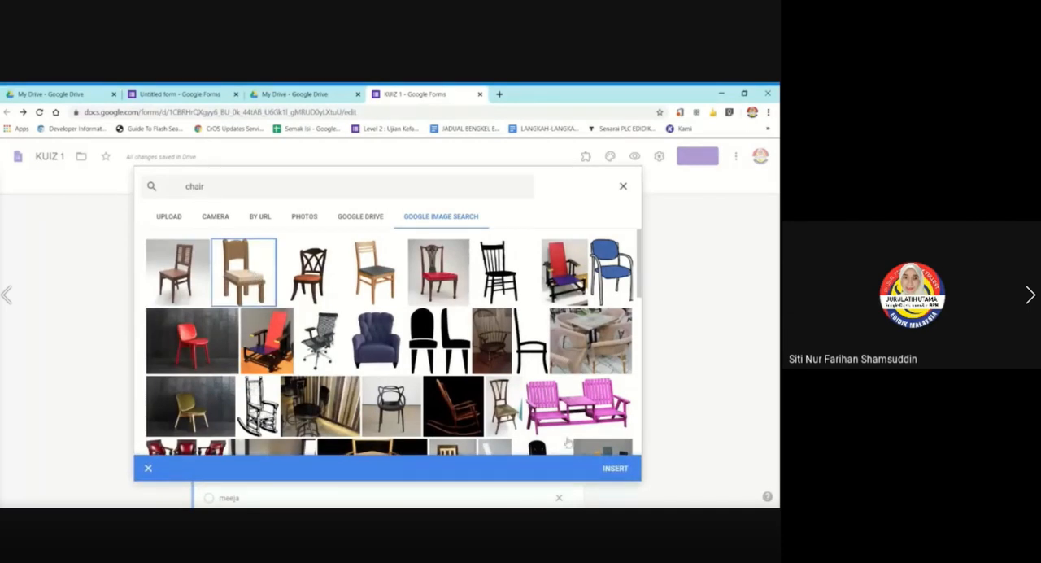
{"action": "left_click", "coordinate": [615, 469]}
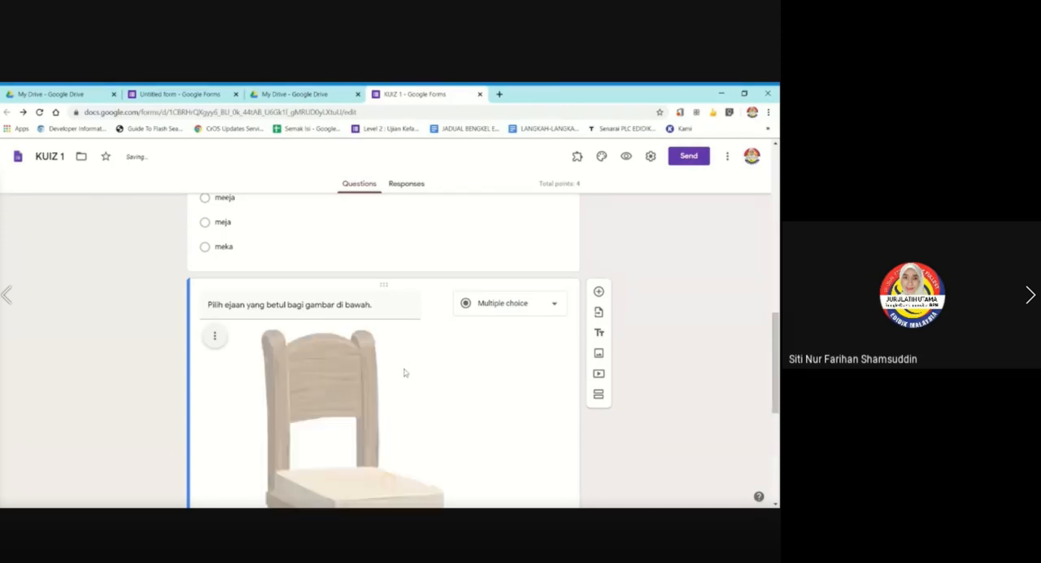
Shrink the chair picture to about half its size and center it in the question.
{"action": "scroll", "coordinate": [403, 372], "scroll_direction": "down", "scroll_amount": 2}
{"action": "left_click", "coordinate": [400, 374]}
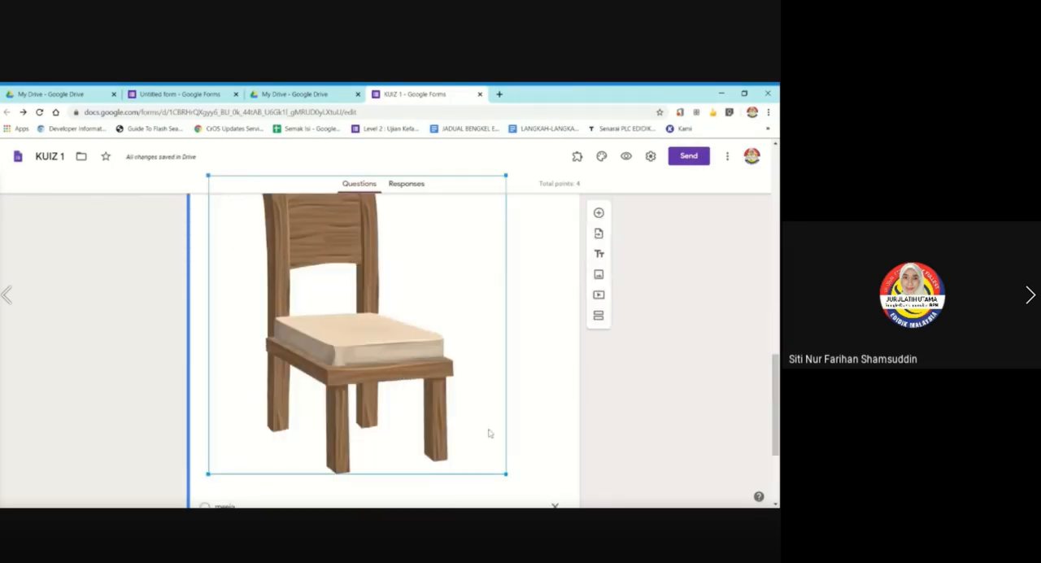
{"action": "left_click_drag", "start_coordinate": [506, 473], "coordinate": [370, 293]}
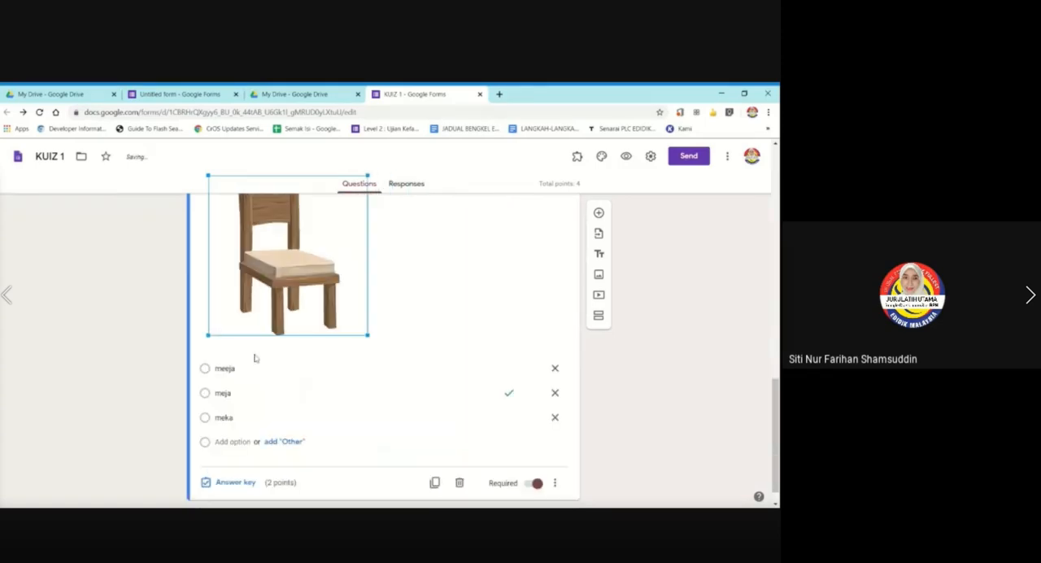
{"action": "scroll", "coordinate": [236, 350], "scroll_direction": "up", "scroll_amount": 2}
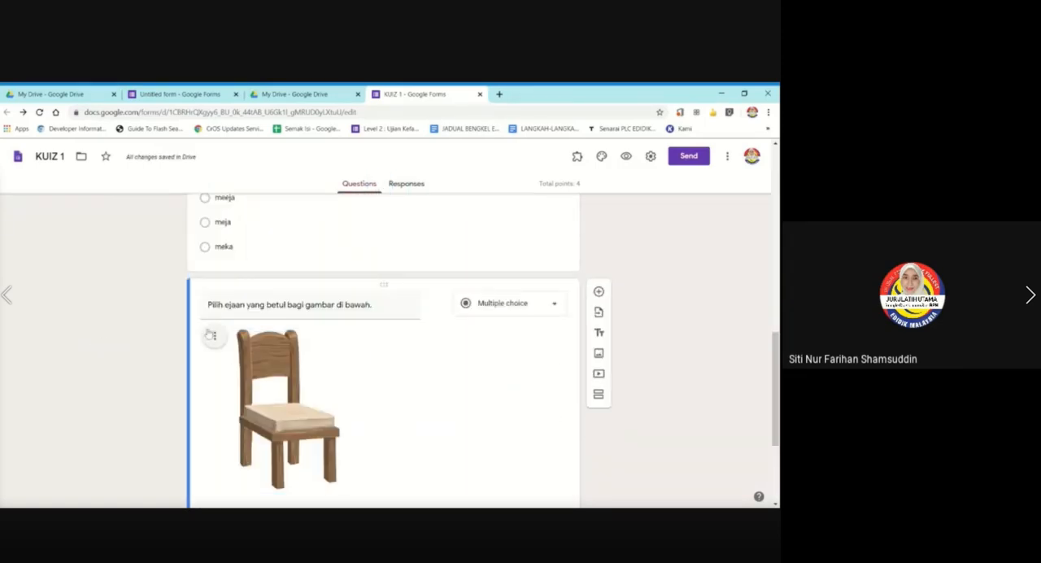
{"action": "left_click", "coordinate": [212, 337]}
{"action": "left_click", "coordinate": [159, 366]}
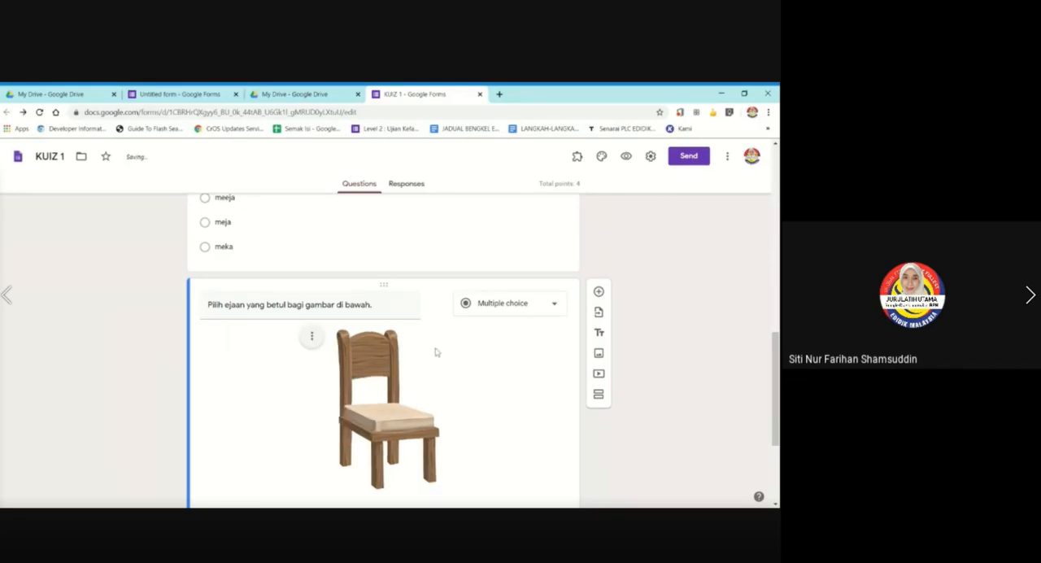
Change the chair question's three answer options to "kerusi", "kerosi" and "karusi".
{"action": "scroll", "coordinate": [461, 353], "scroll_direction": "down", "scroll_amount": 2}
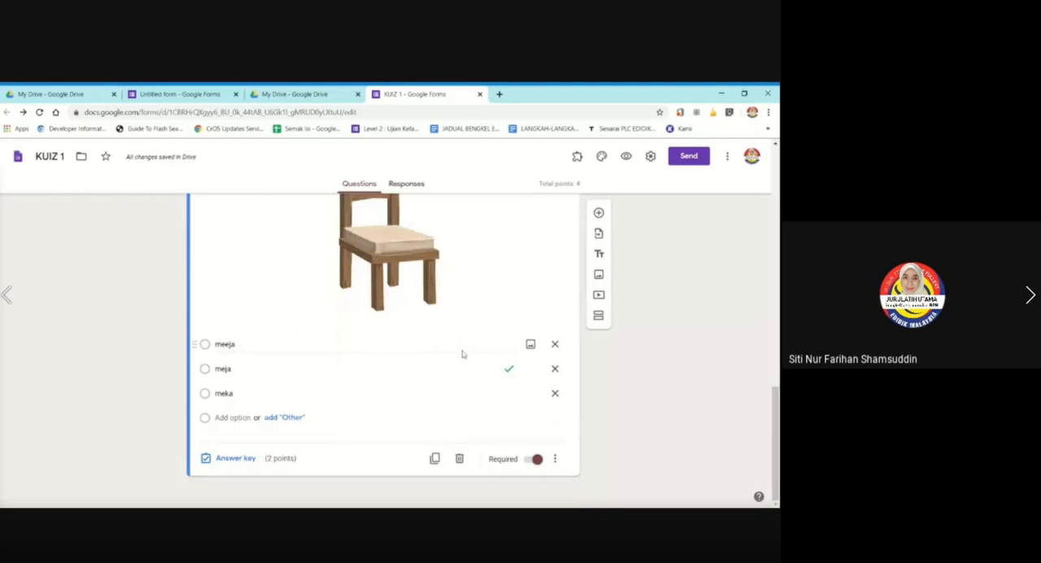
{"action": "left_click", "coordinate": [298, 343]}
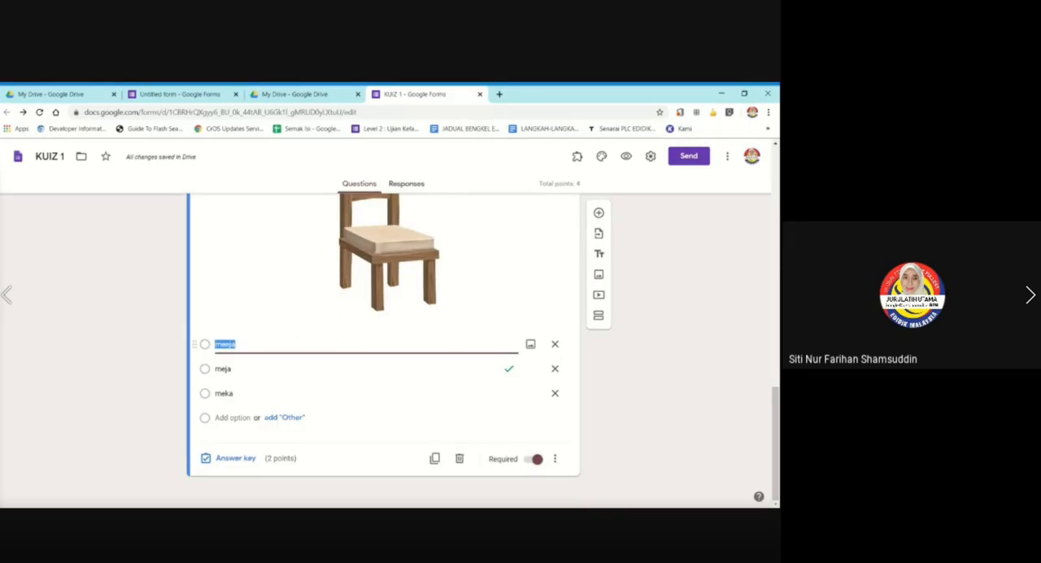
{"action": "type", "text": "kerusi"}
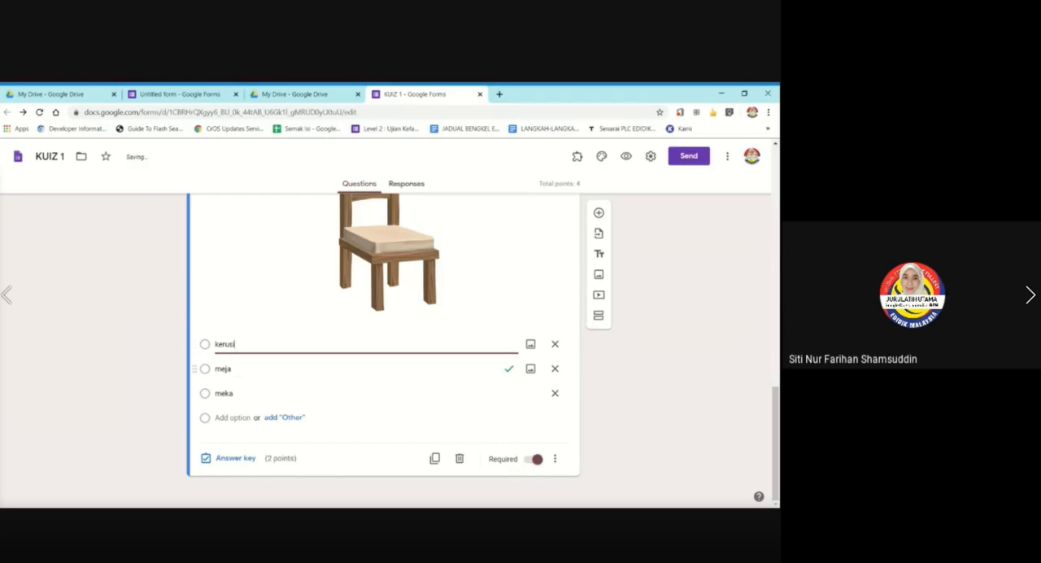
{"action": "left_click", "coordinate": [356, 369]}
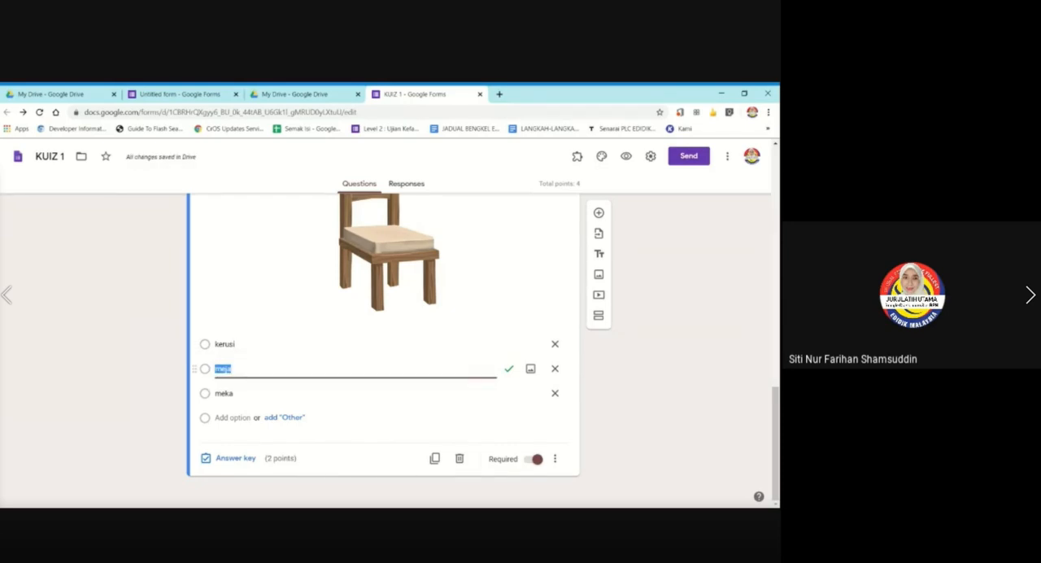
{"action": "type", "text": "kerosi"}
{"action": "left_click", "coordinate": [356, 393]}
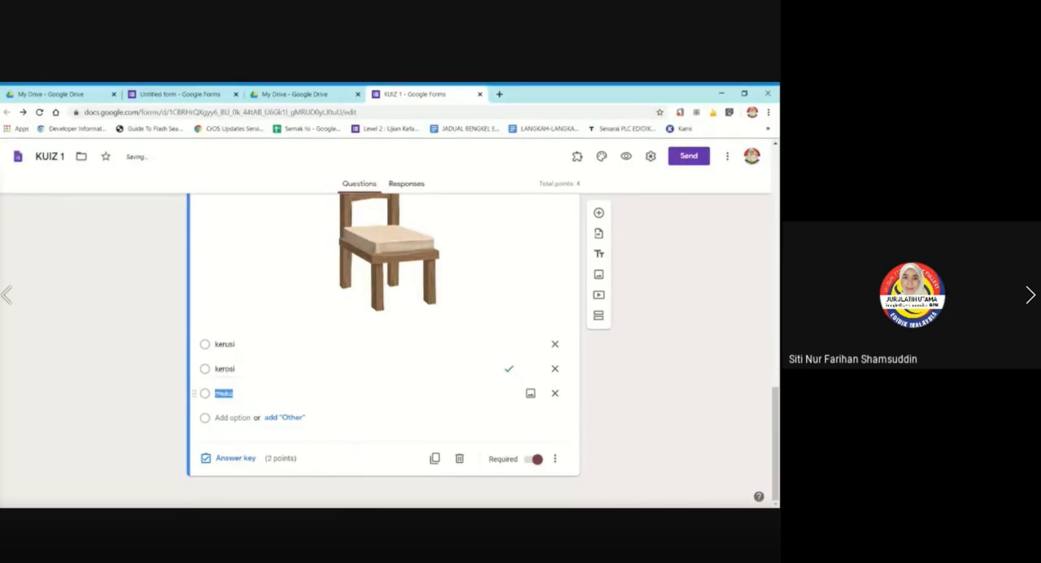
{"action": "type", "text": "ka"}
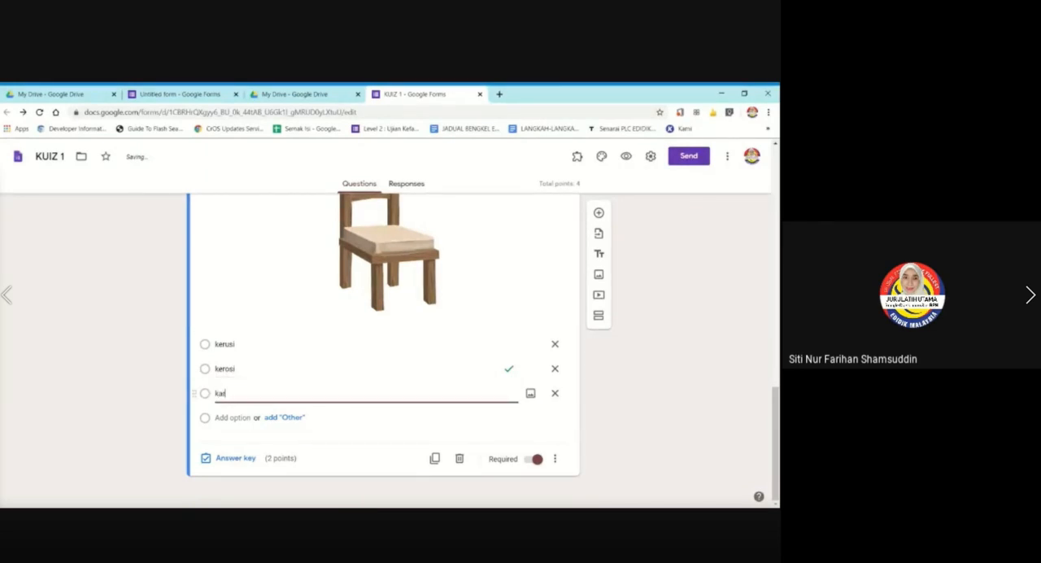
{"action": "type", "text": "rusi"}
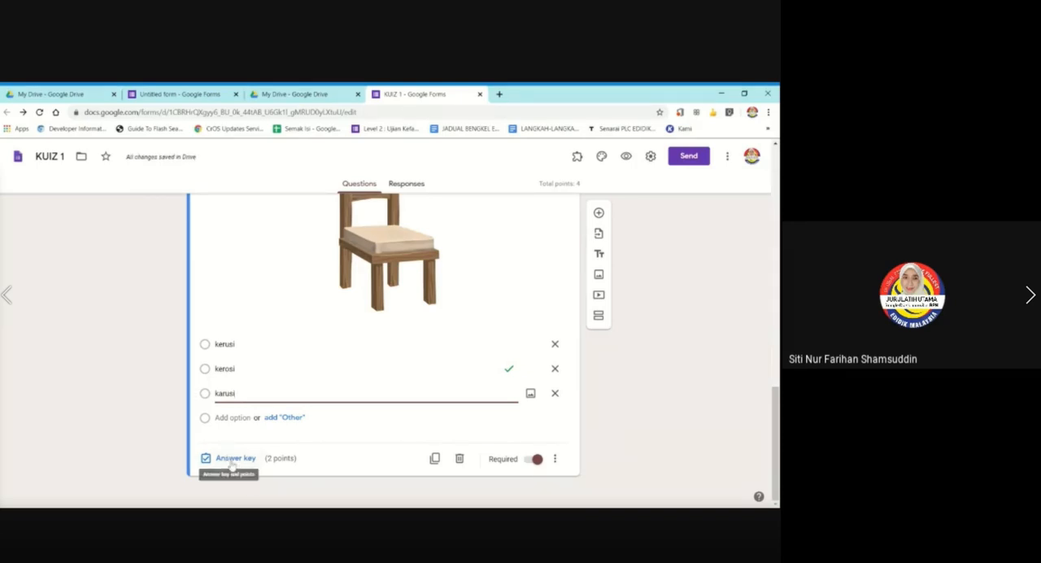
In the chair question's answer key, unmark "kerosi", mark "kerusi" as the correct answer, and finish editing the key.
{"action": "left_click", "coordinate": [232, 461]}
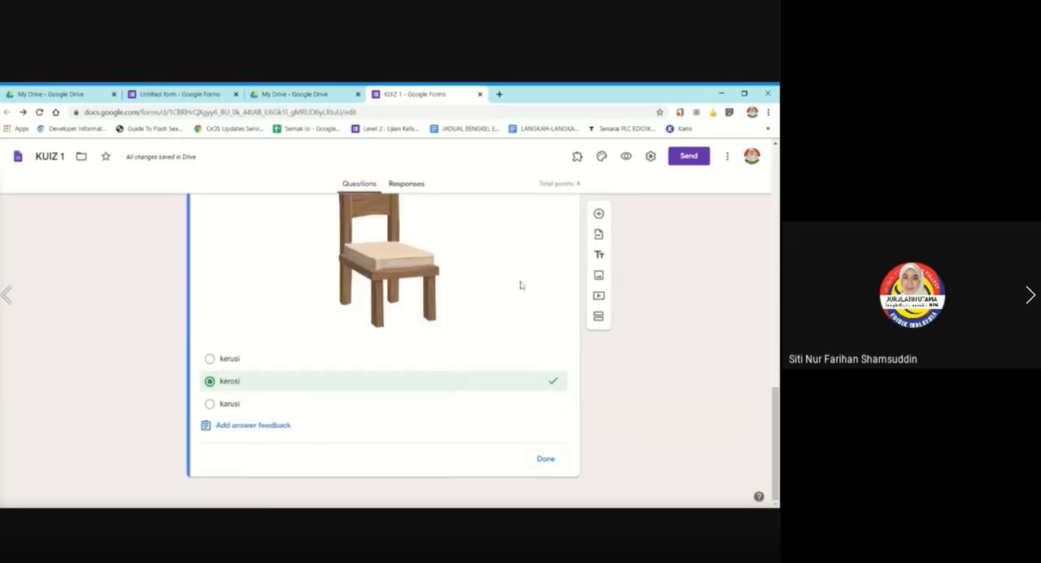
{"action": "scroll", "coordinate": [519, 286], "scroll_direction": "up", "scroll_amount": 3}
{"action": "scroll", "coordinate": [409, 342], "scroll_direction": "down", "scroll_amount": 4}
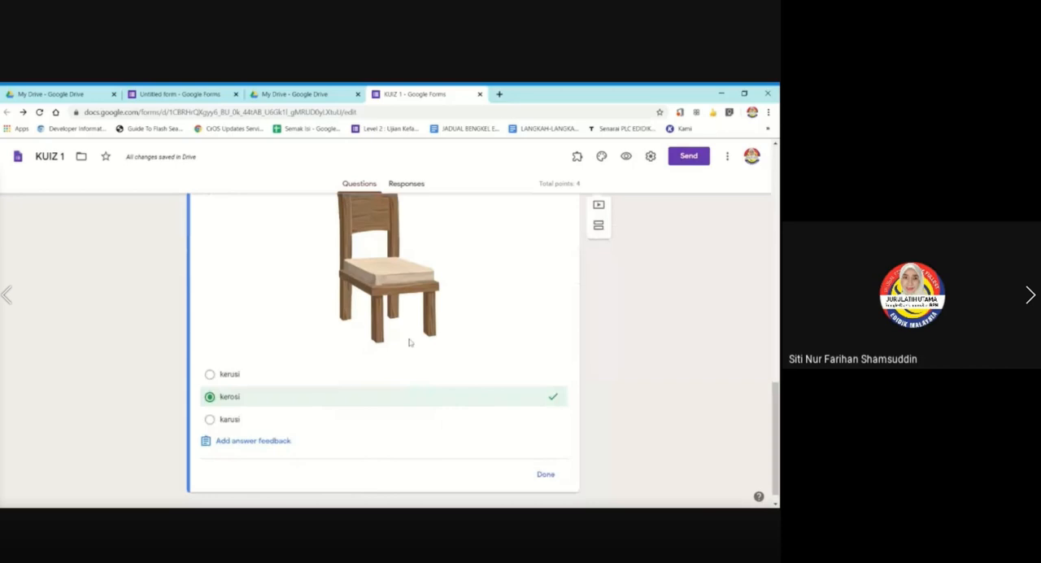
{"action": "left_click", "coordinate": [241, 388]}
{"action": "left_click", "coordinate": [247, 358]}
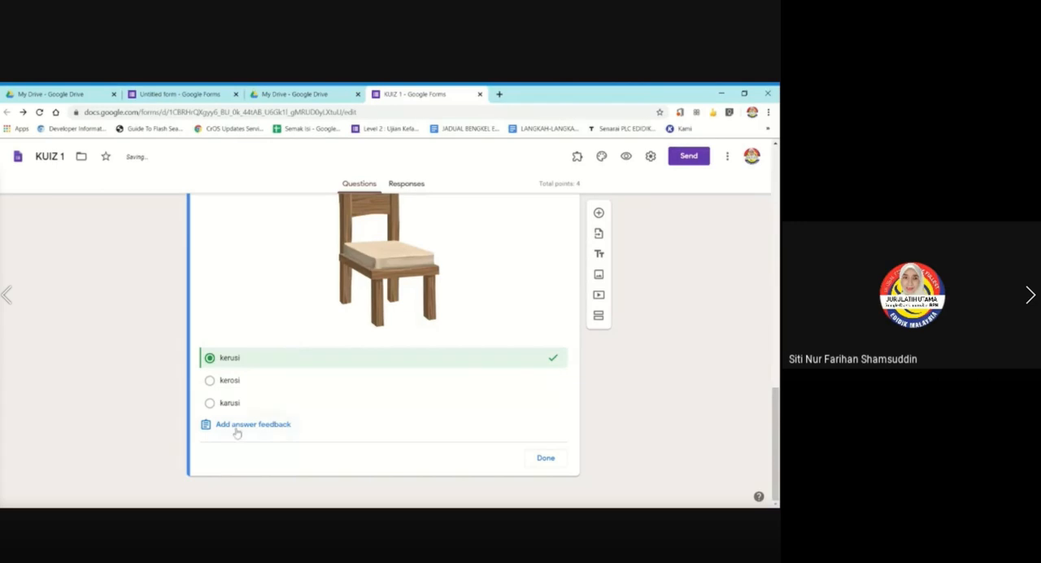
{"action": "left_click", "coordinate": [550, 458]}
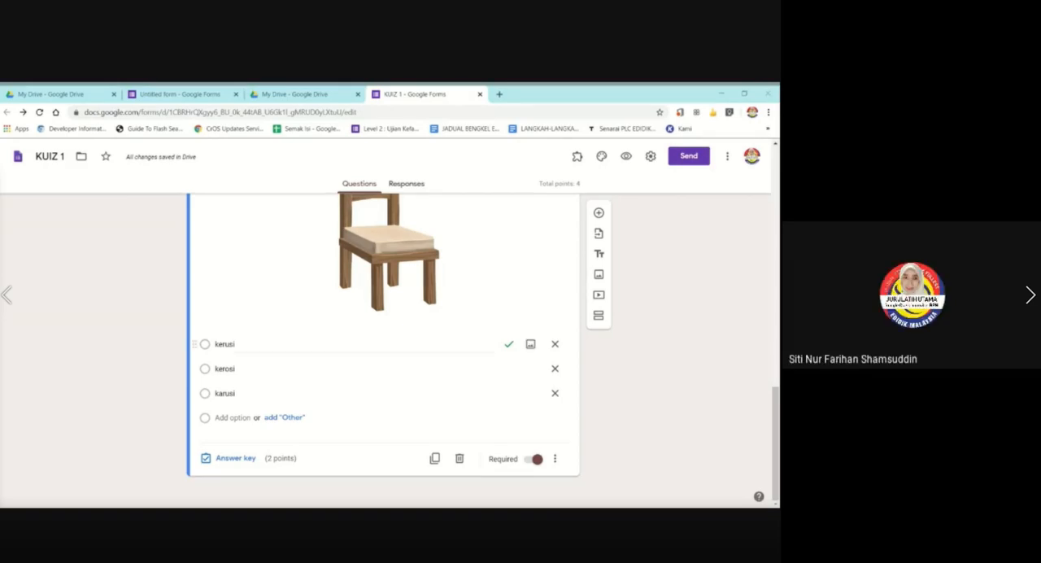
{"action": "scroll", "coordinate": [448, 297], "scroll_direction": "up", "scroll_amount": 2}
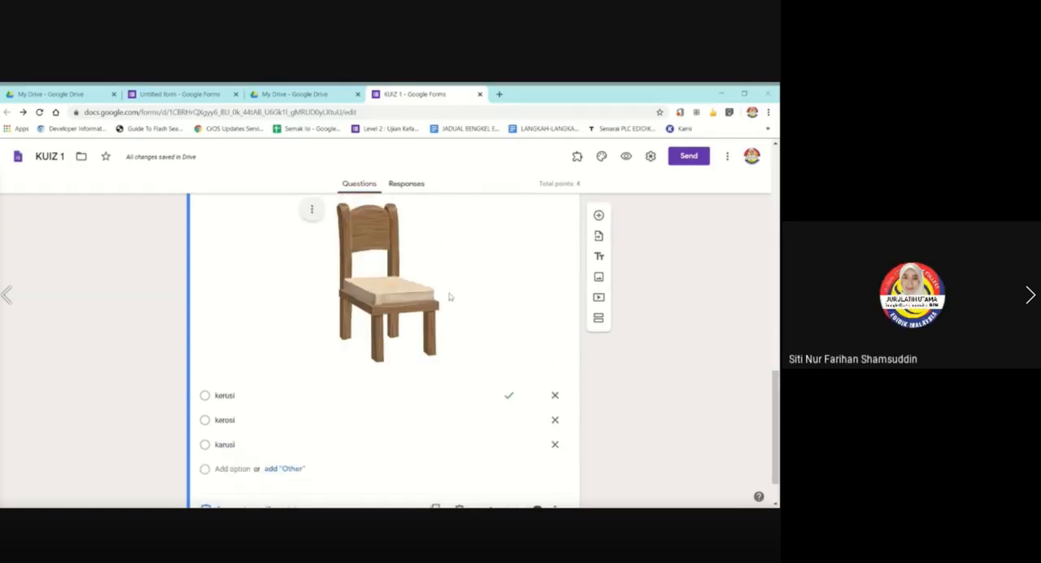
{"action": "scroll", "coordinate": [447, 299], "scroll_direction": "down", "scroll_amount": 2}
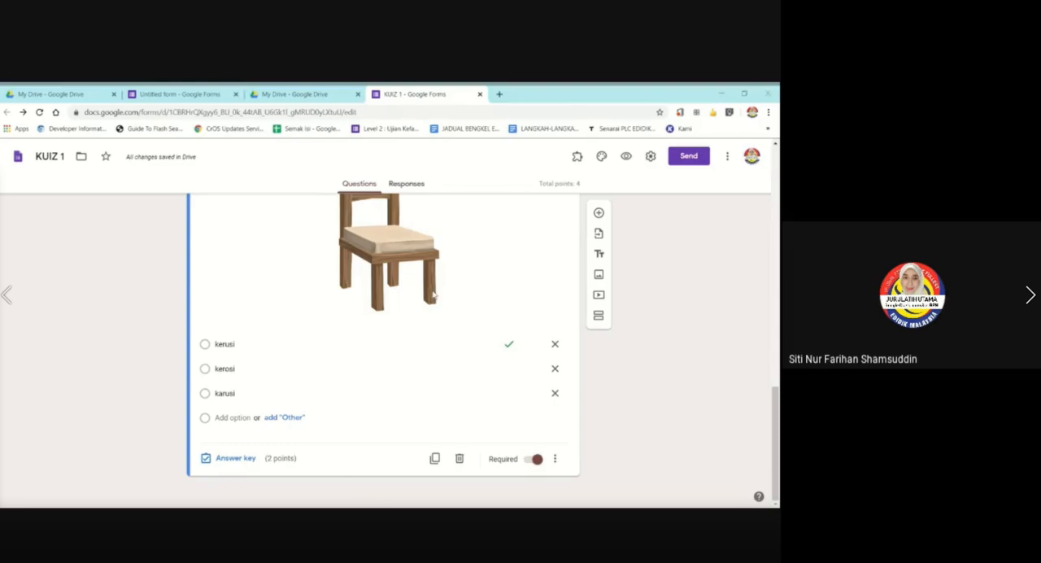
{"action": "scroll", "coordinate": [386, 304], "scroll_direction": "up", "scroll_amount": 2}
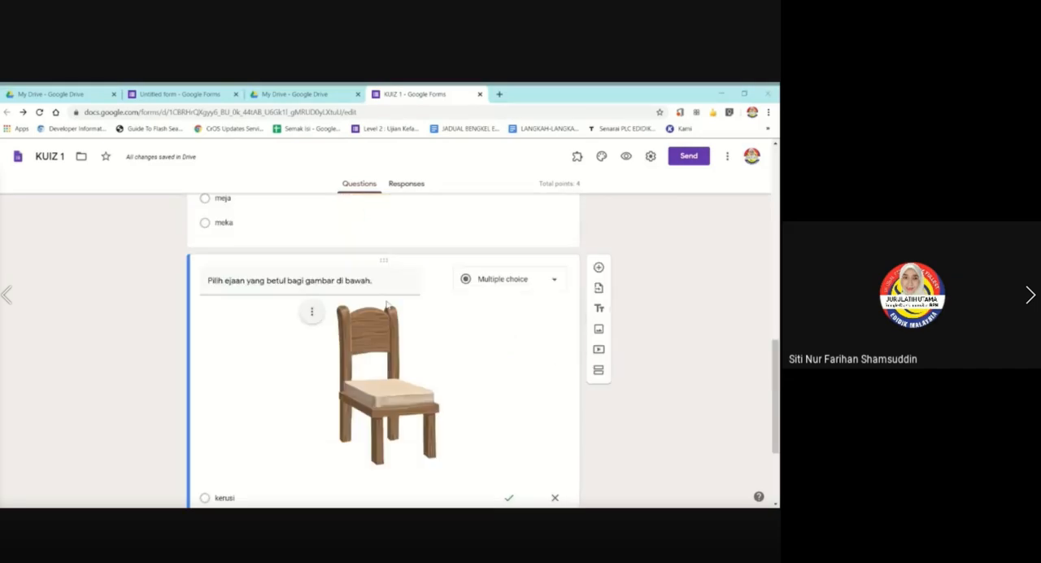
{"action": "scroll", "coordinate": [387, 304], "scroll_direction": "down", "scroll_amount": 2}
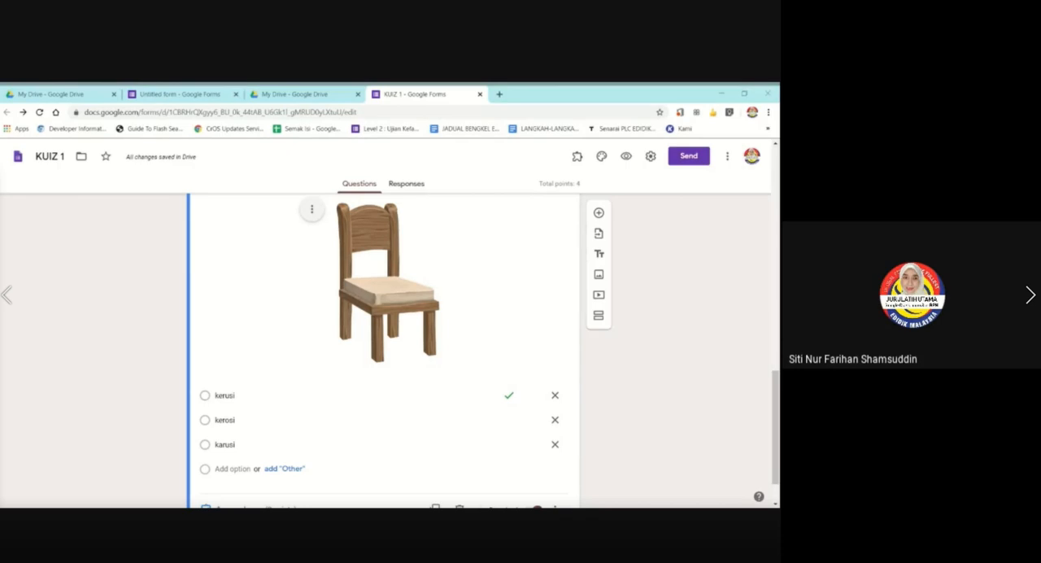
{"action": "scroll", "coordinate": [471, 324], "scroll_direction": "up", "scroll_amount": 3}
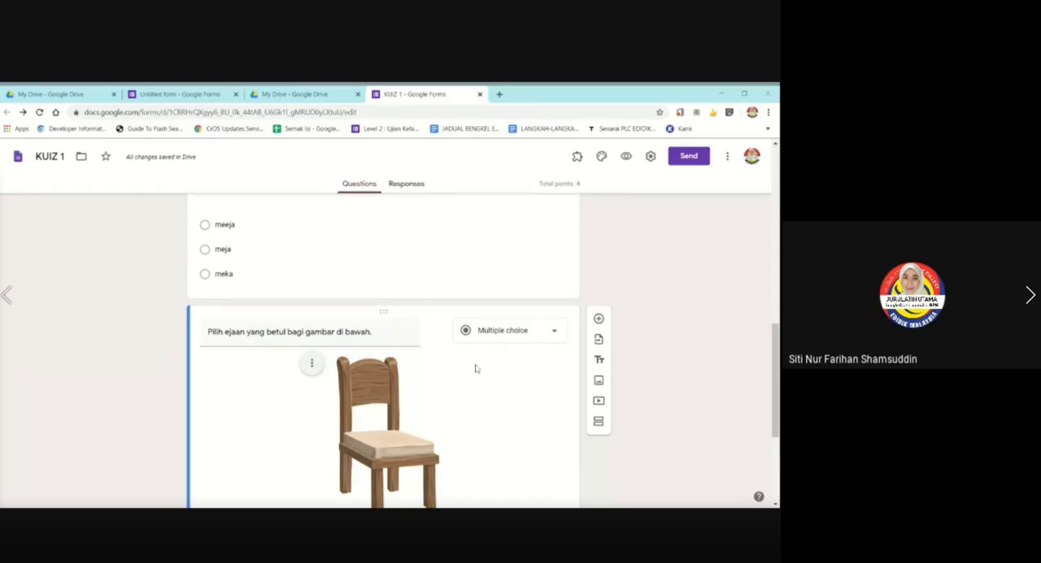
{"action": "scroll", "coordinate": [444, 396], "scroll_direction": "down", "scroll_amount": 2}
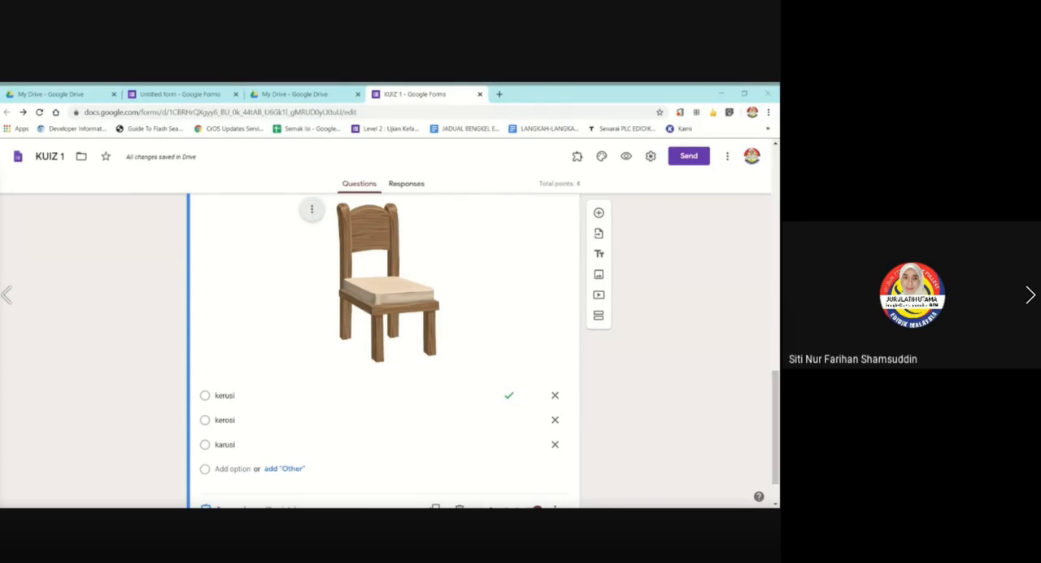
Open Google image search for replacing the chair picture, and close it without choosing an image.
{"action": "left_click", "coordinate": [311, 209]}
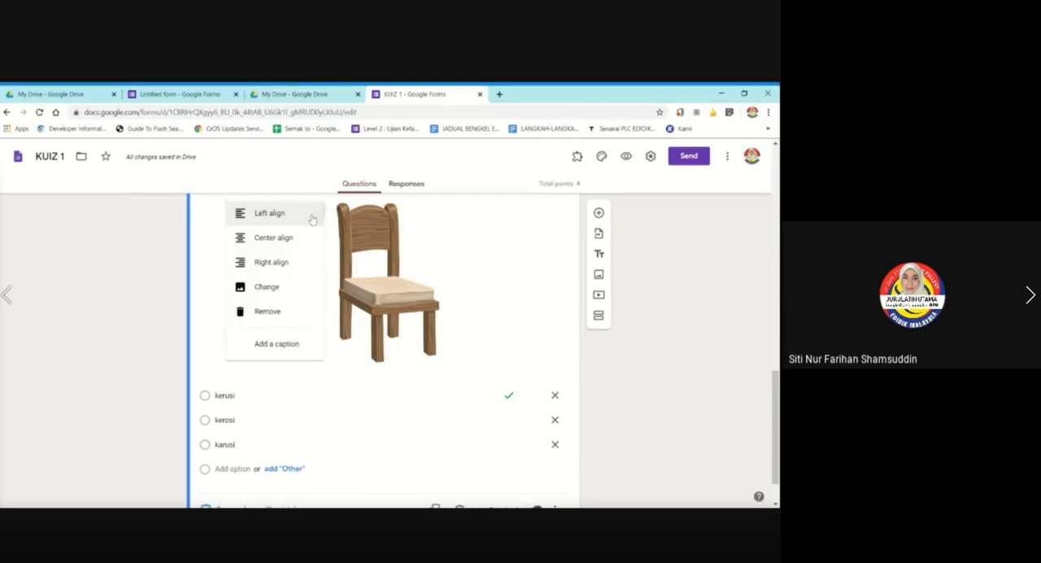
{"action": "left_click", "coordinate": [294, 290]}
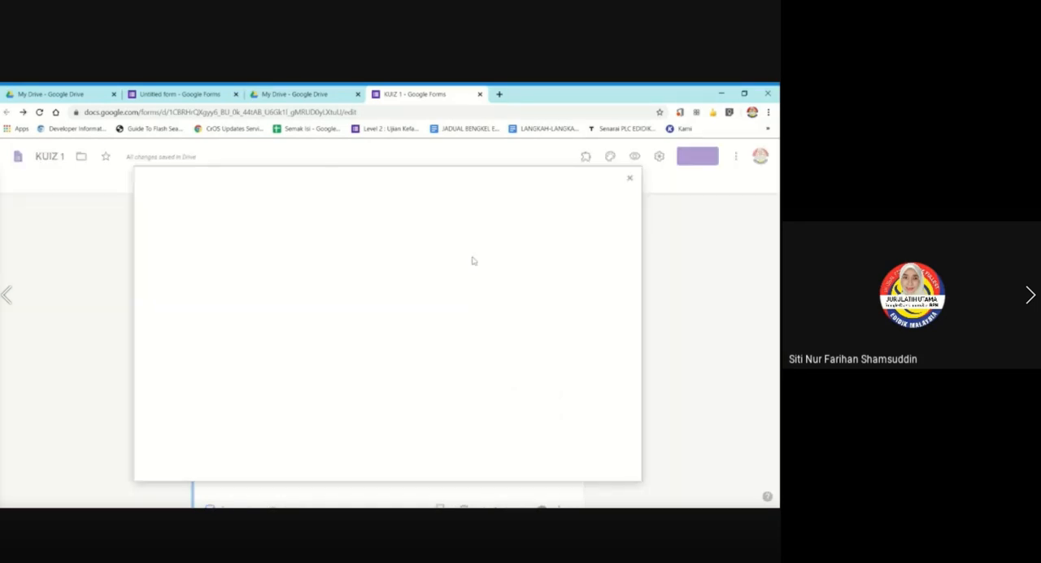
{"action": "left_click", "coordinate": [441, 218]}
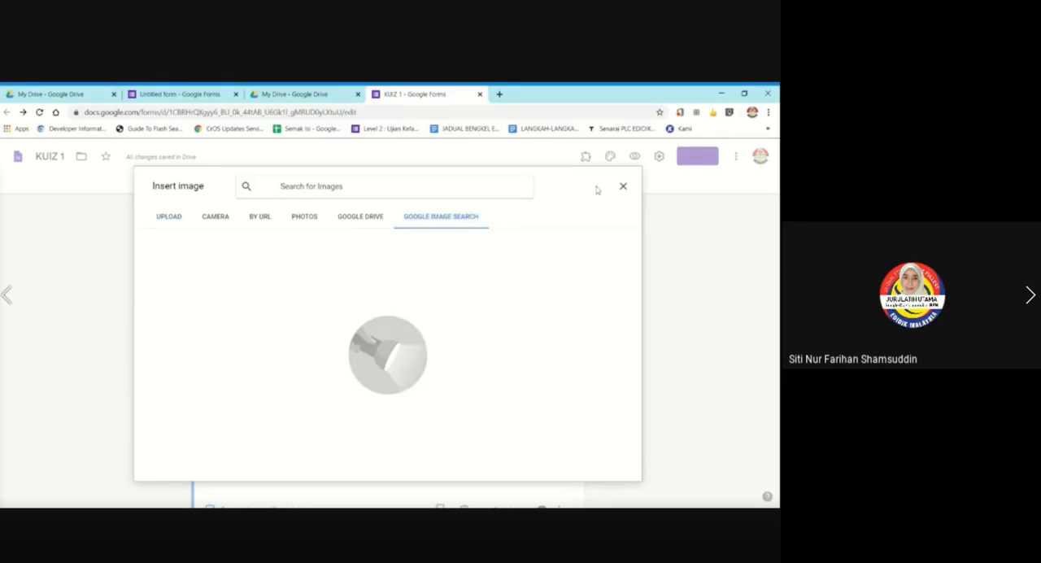
{"action": "left_click", "coordinate": [623, 186]}
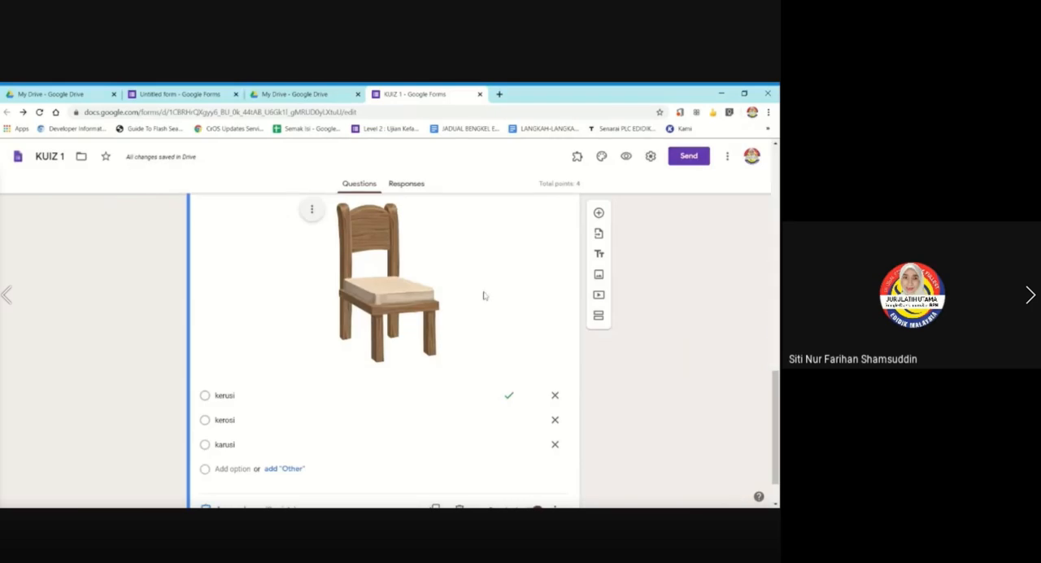
Add a caption field under the chair picture and remove it again without entering text.
{"action": "scroll", "coordinate": [356, 407], "scroll_direction": "down", "scroll_amount": 1}
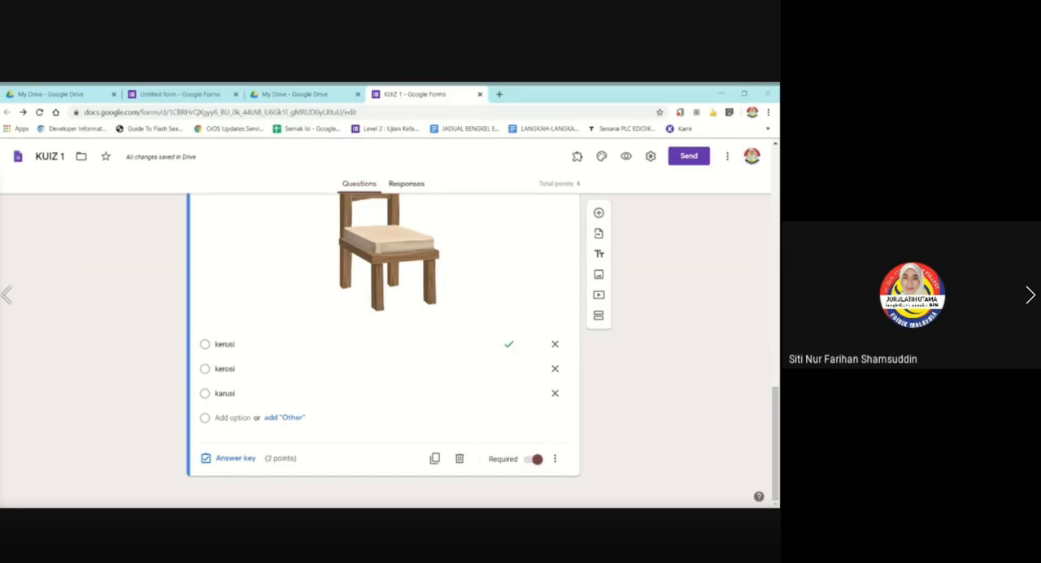
{"action": "scroll", "coordinate": [346, 233], "scroll_direction": "up", "scroll_amount": 1}
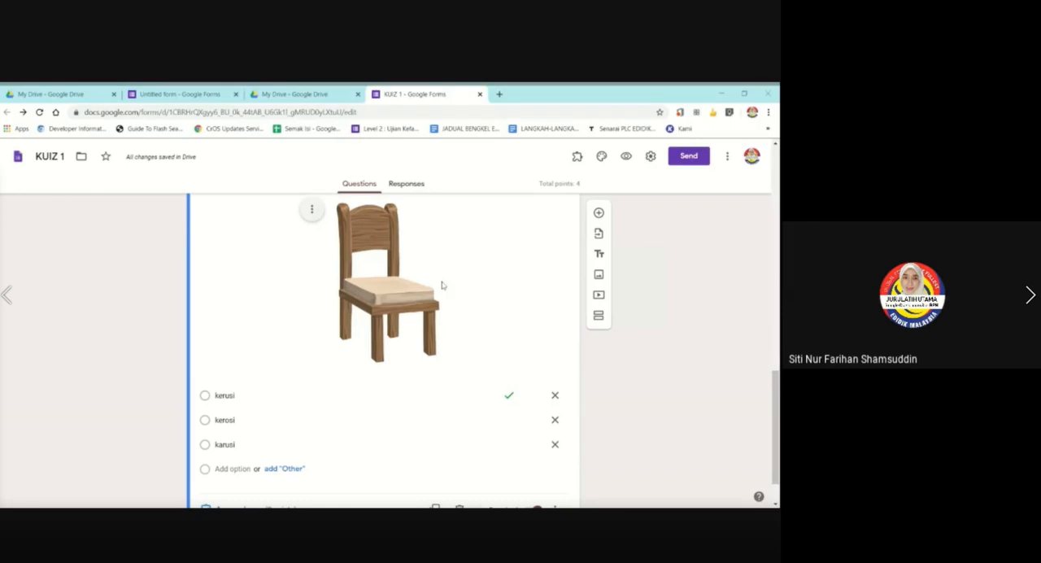
{"action": "left_click", "coordinate": [311, 210]}
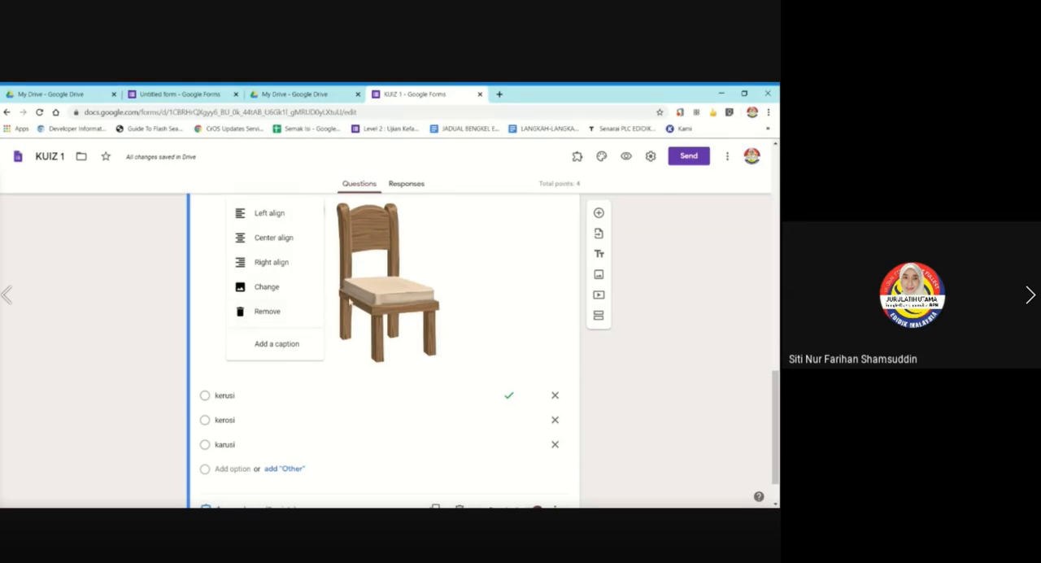
{"action": "left_click", "coordinate": [274, 345]}
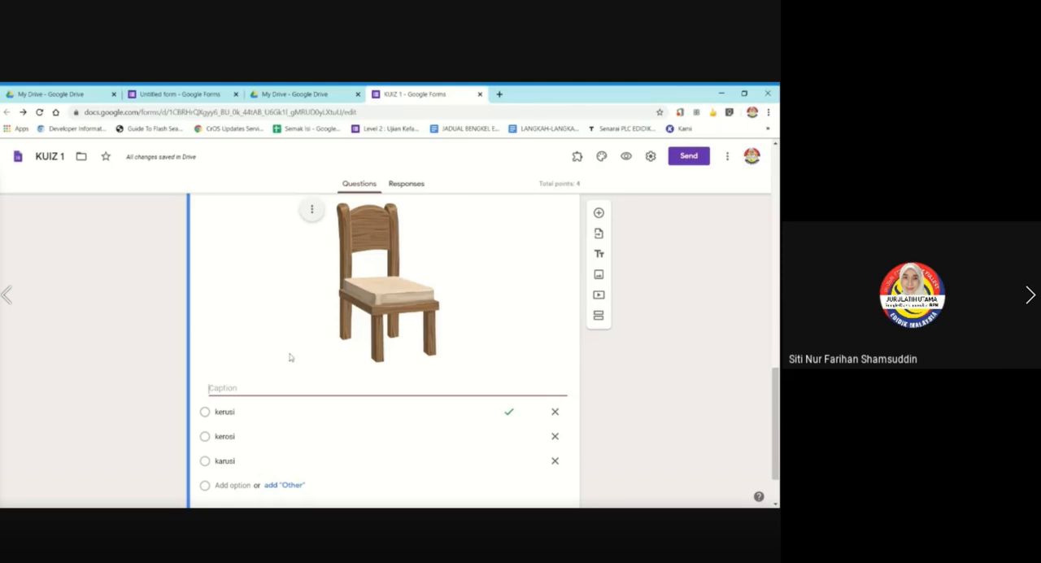
{"action": "left_click", "coordinate": [311, 210]}
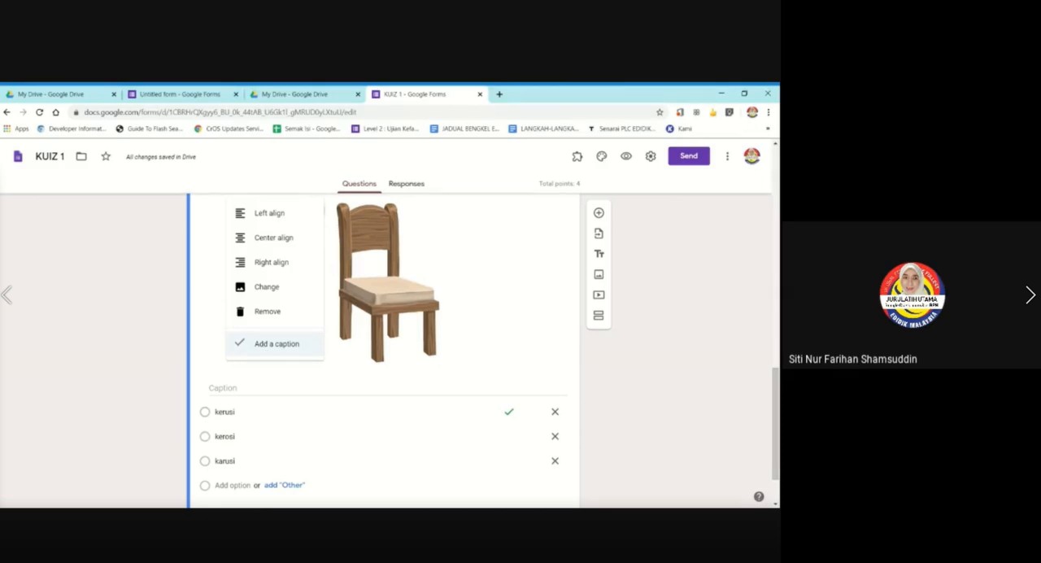
{"action": "left_click", "coordinate": [274, 347]}
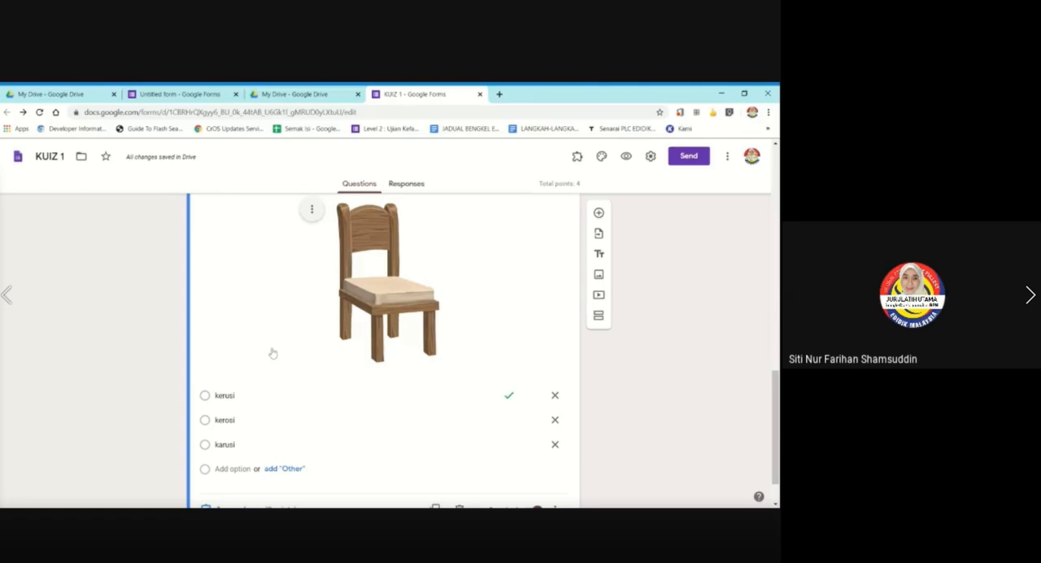
{"action": "scroll", "coordinate": [277, 351], "scroll_direction": "up", "scroll_amount": 2}
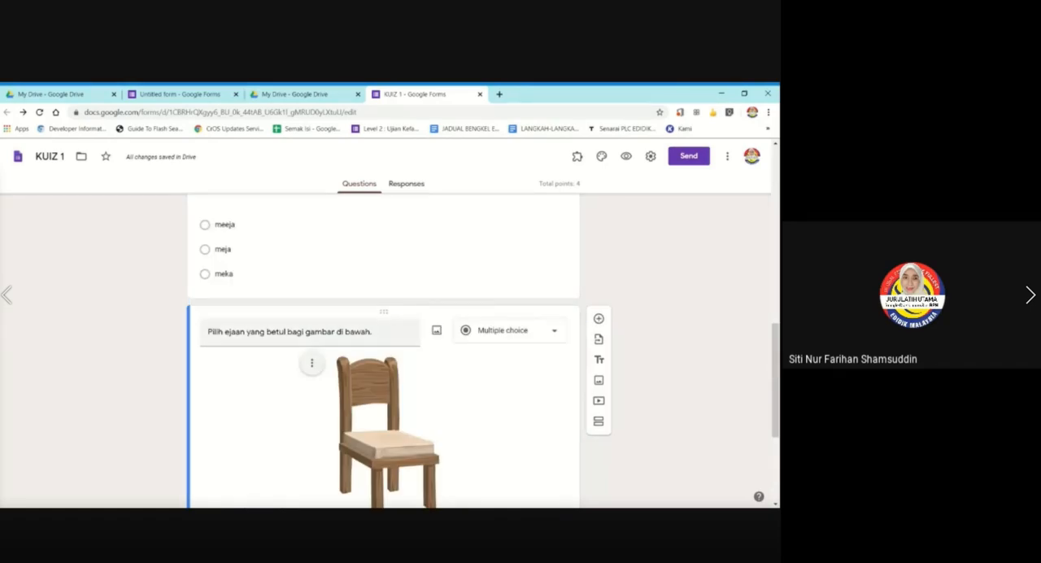
{"action": "scroll", "coordinate": [384, 400], "scroll_direction": "down", "scroll_amount": 1}
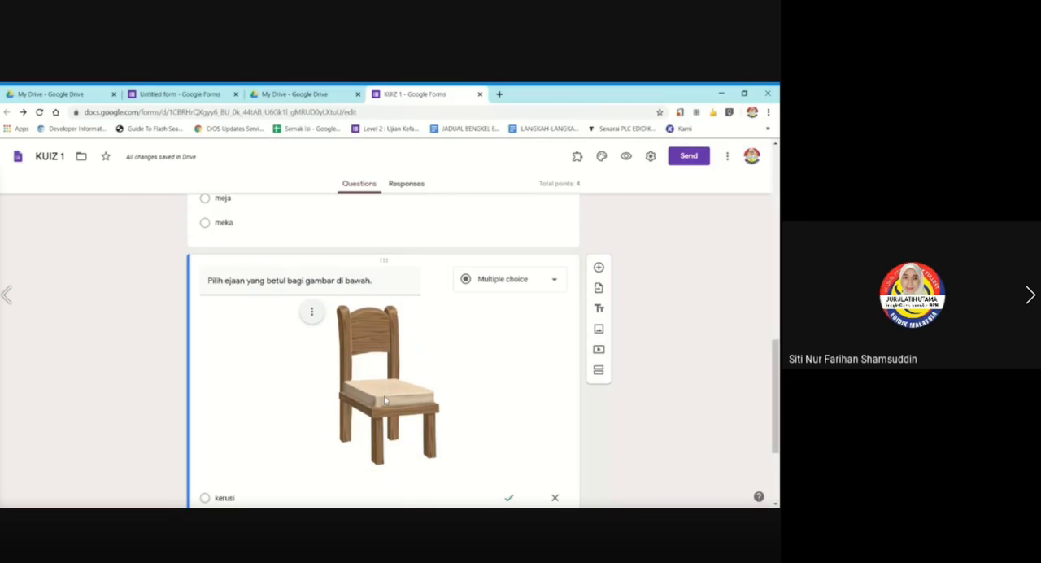
{"action": "scroll", "coordinate": [384, 399], "scroll_direction": "down", "scroll_amount": 2}
{"action": "scroll", "coordinate": [384, 400], "scroll_direction": "up", "scroll_amount": 3}
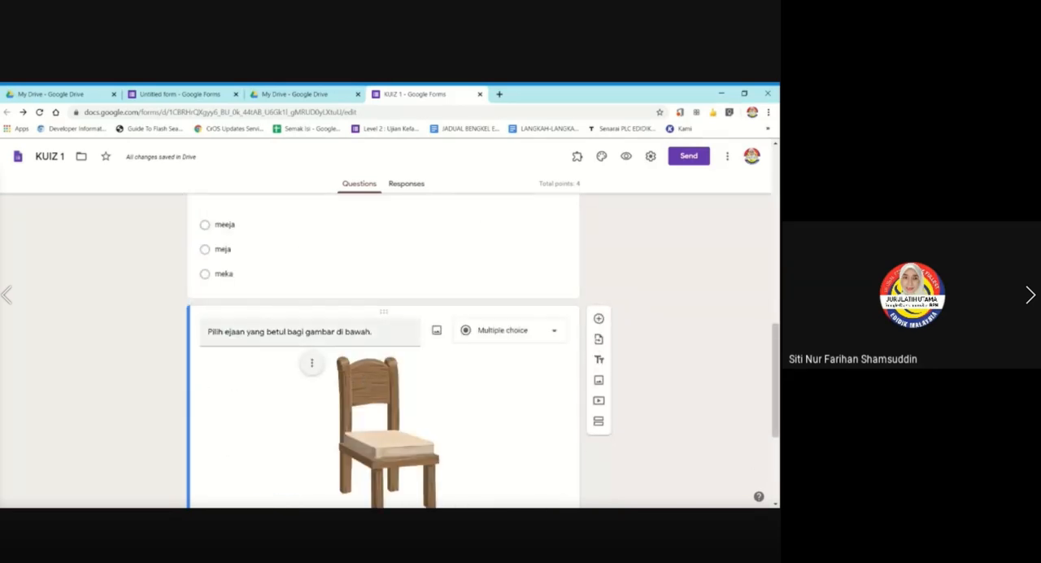
{"action": "scroll", "coordinate": [390, 350], "scroll_direction": "down", "scroll_amount": 3}
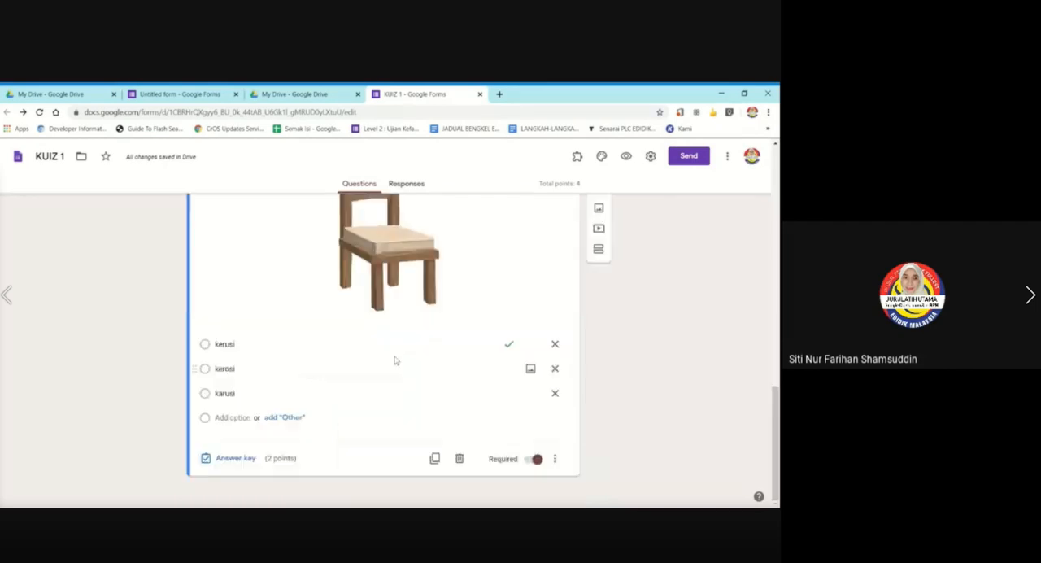
Turn the chair picture's caption on once more, and turn it off again with the caption left empty.
{"action": "scroll", "coordinate": [390, 350], "scroll_direction": "up", "scroll_amount": 2}
{"action": "left_click", "coordinate": [311, 321]}
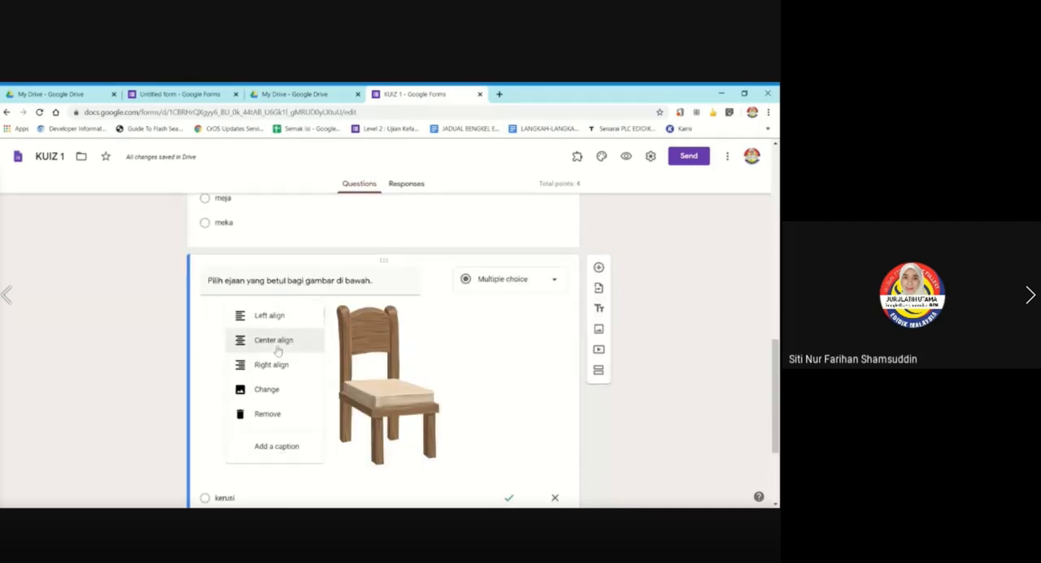
{"action": "left_click", "coordinate": [259, 443]}
{"action": "scroll", "coordinate": [350, 399], "scroll_direction": "down", "scroll_amount": 4}
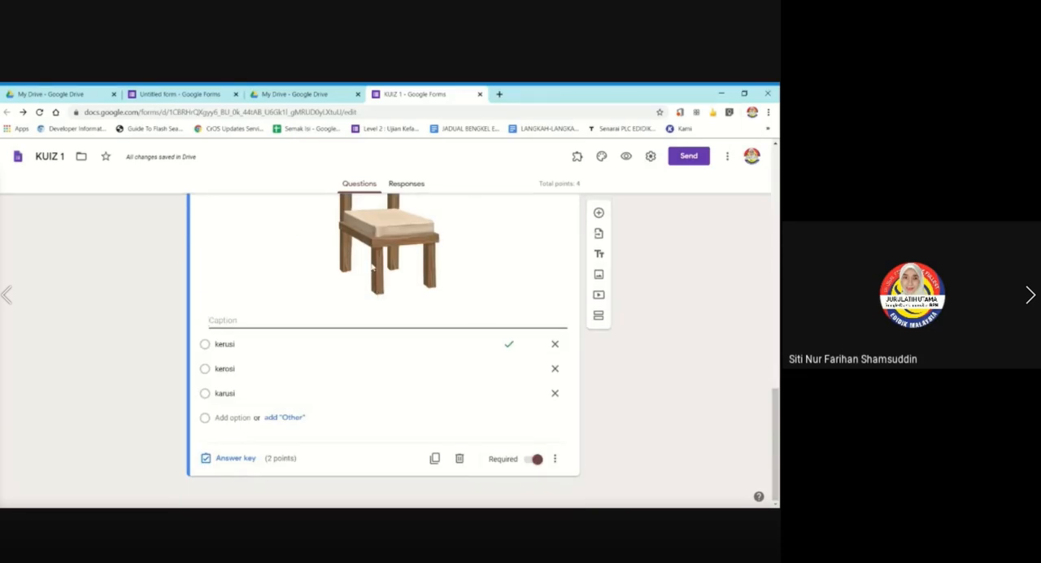
{"action": "scroll", "coordinate": [375, 288], "scroll_direction": "up", "scroll_amount": 4}
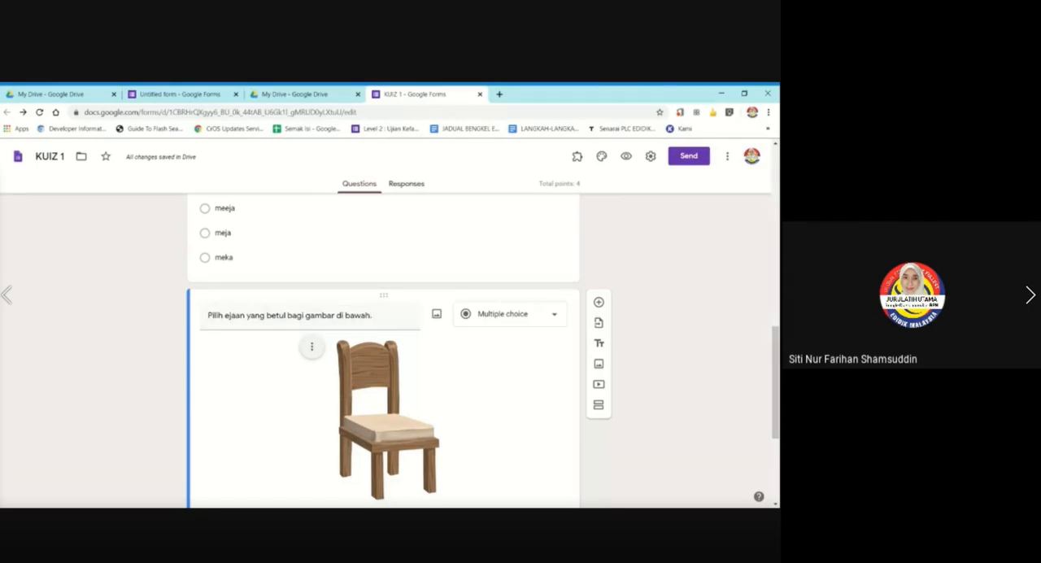
{"action": "left_click", "coordinate": [311, 347]}
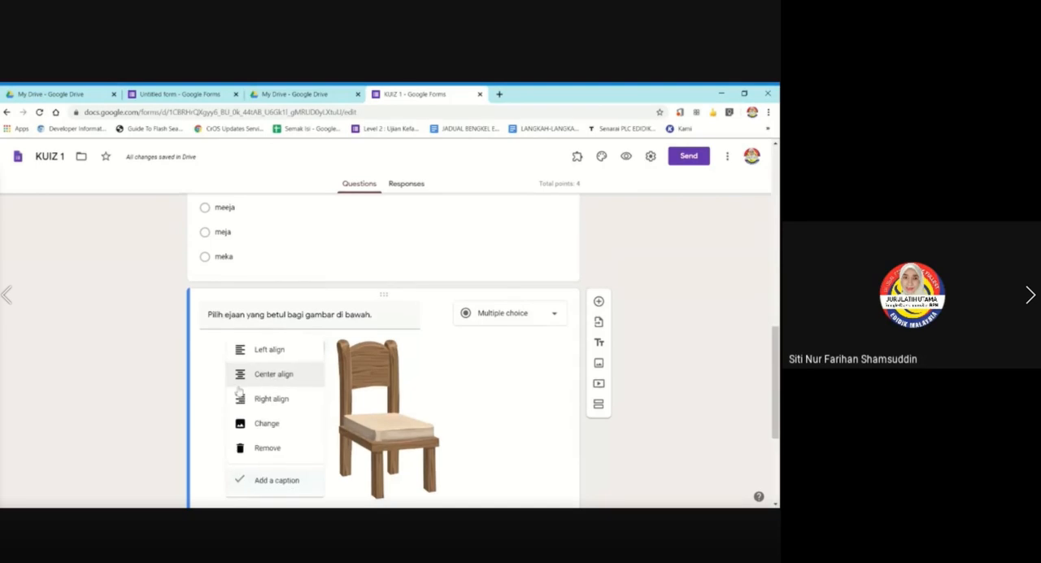
{"action": "scroll", "coordinate": [239, 392], "scroll_direction": "down", "scroll_amount": 3}
{"action": "left_click", "coordinate": [248, 333]}
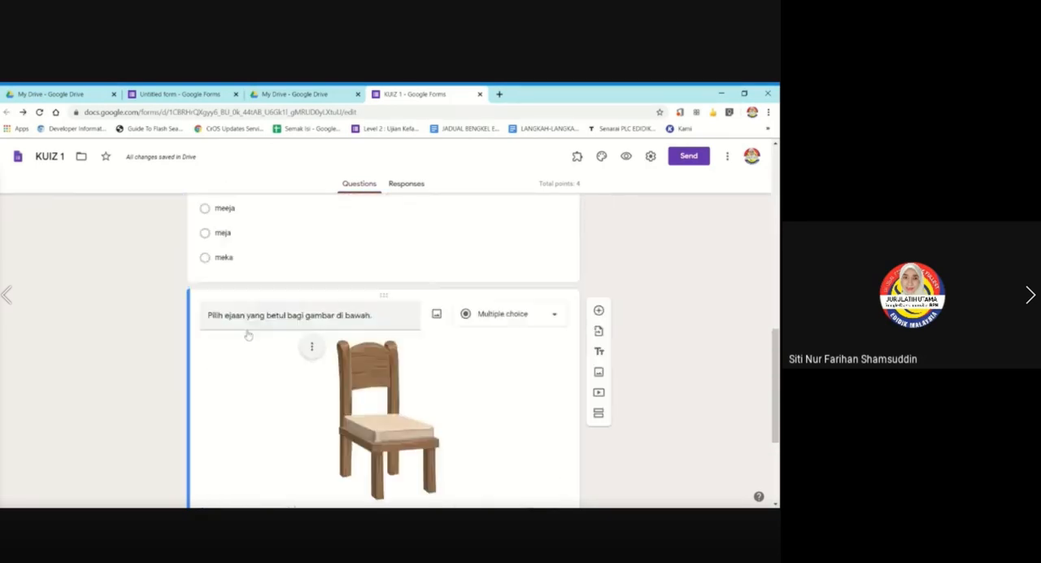
Review the desk and chair questions, checking their pictures, answer options and the chair question's marked answer.
{"action": "scroll", "coordinate": [248, 333], "scroll_direction": "down", "scroll_amount": 3}
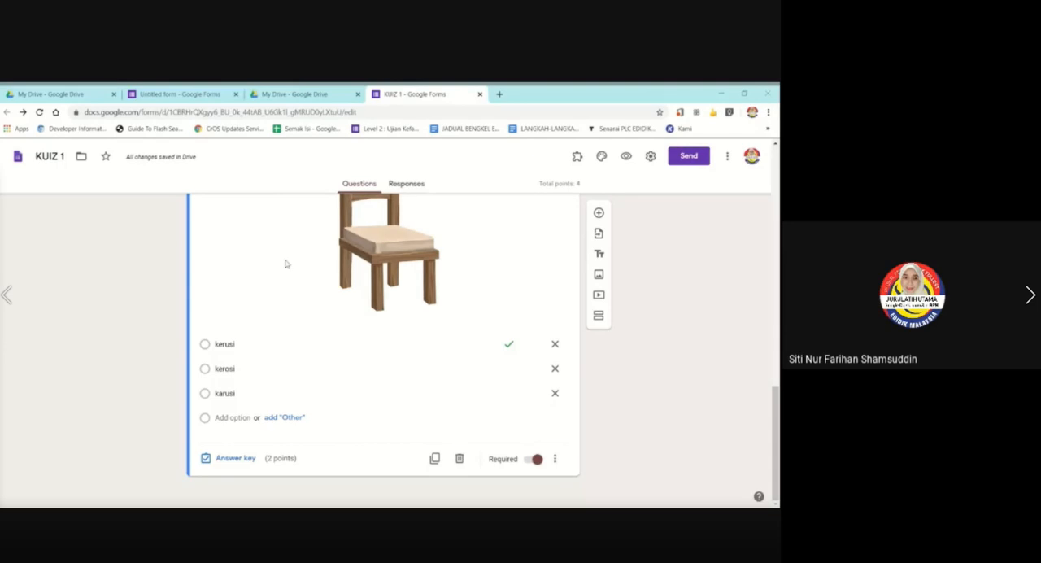
{"action": "scroll", "coordinate": [424, 317], "scroll_direction": "up", "scroll_amount": 2}
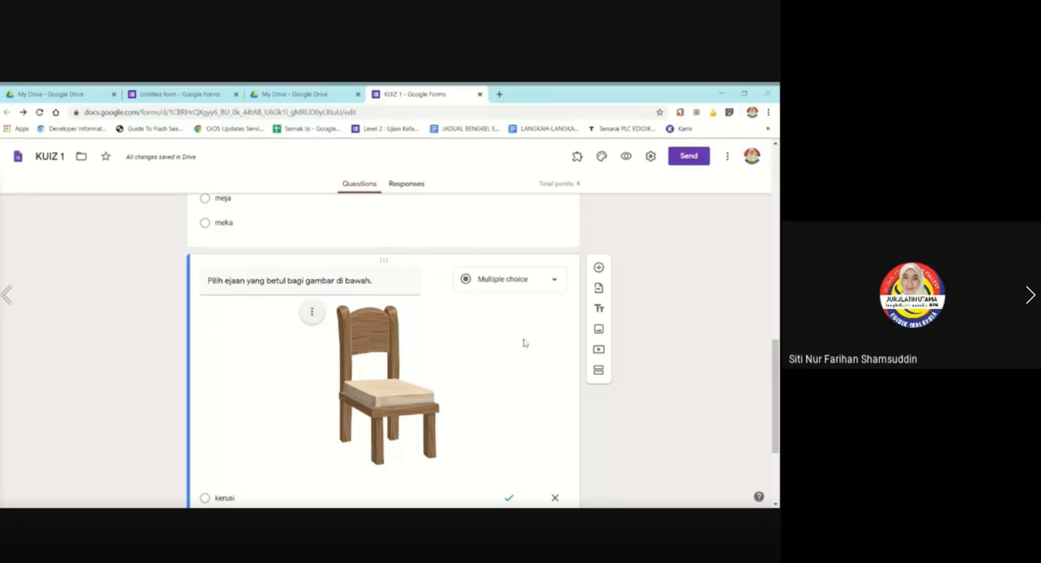
{"action": "scroll", "coordinate": [452, 313], "scroll_direction": "up", "scroll_amount": 2}
{"action": "scroll", "coordinate": [452, 313], "scroll_direction": "up", "scroll_amount": 1}
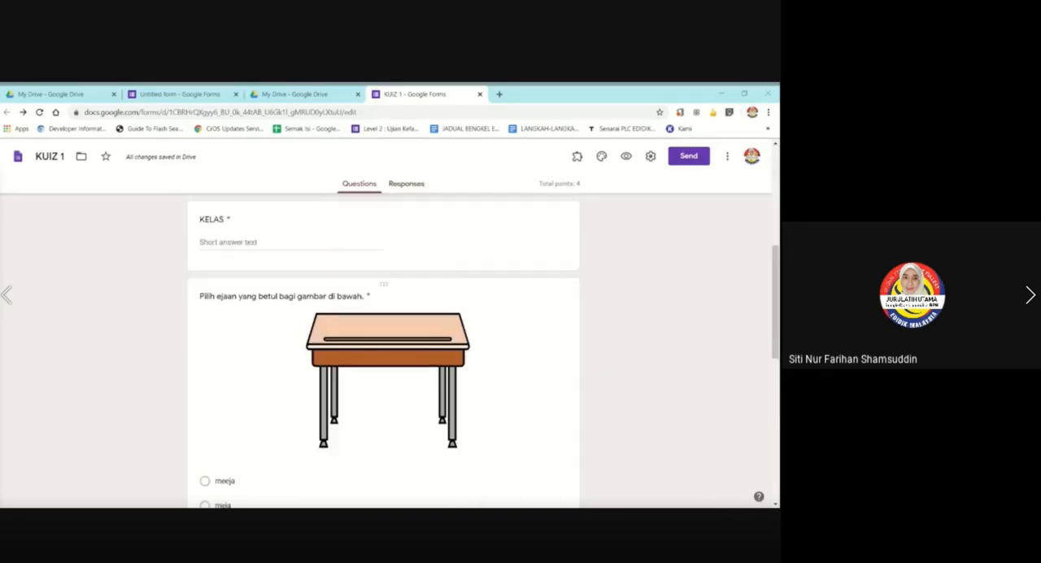
{"action": "scroll", "coordinate": [447, 317], "scroll_direction": "down", "scroll_amount": 3}
{"action": "scroll", "coordinate": [448, 317], "scroll_direction": "down", "scroll_amount": 1}
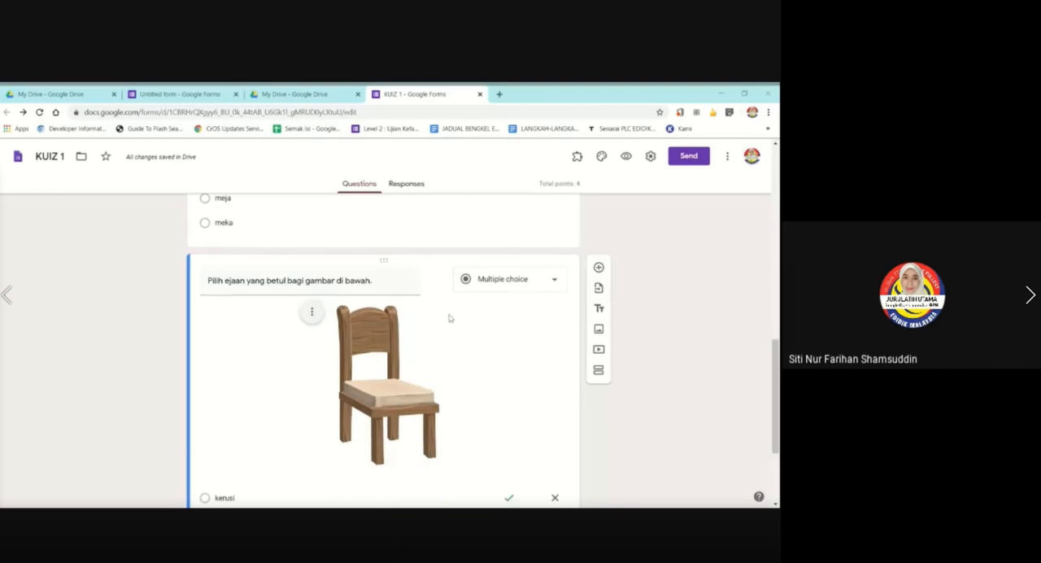
{"action": "scroll", "coordinate": [448, 317], "scroll_direction": "up", "scroll_amount": 3}
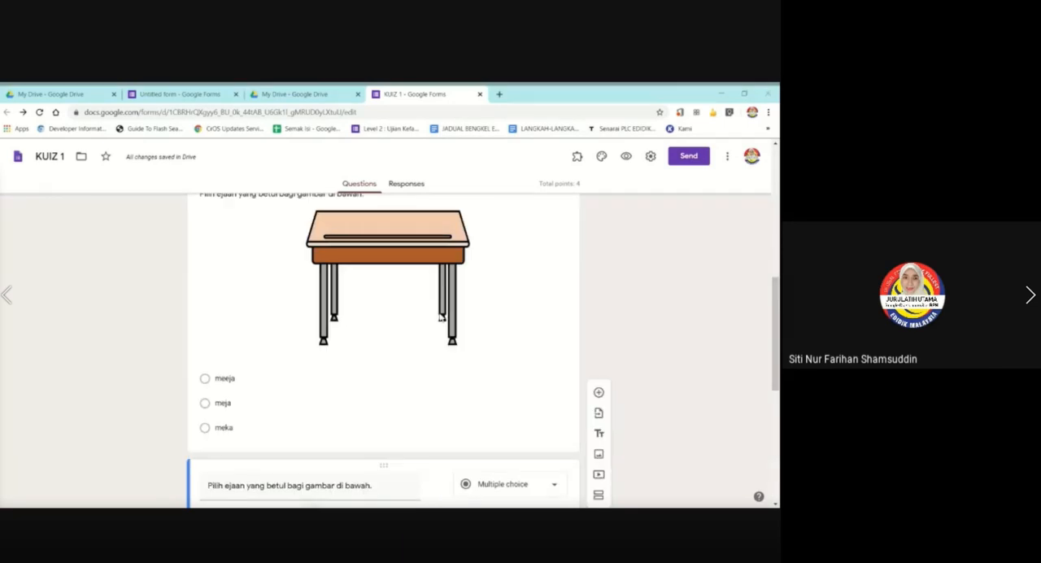
{"action": "scroll", "coordinate": [404, 303], "scroll_direction": "down", "scroll_amount": 3}
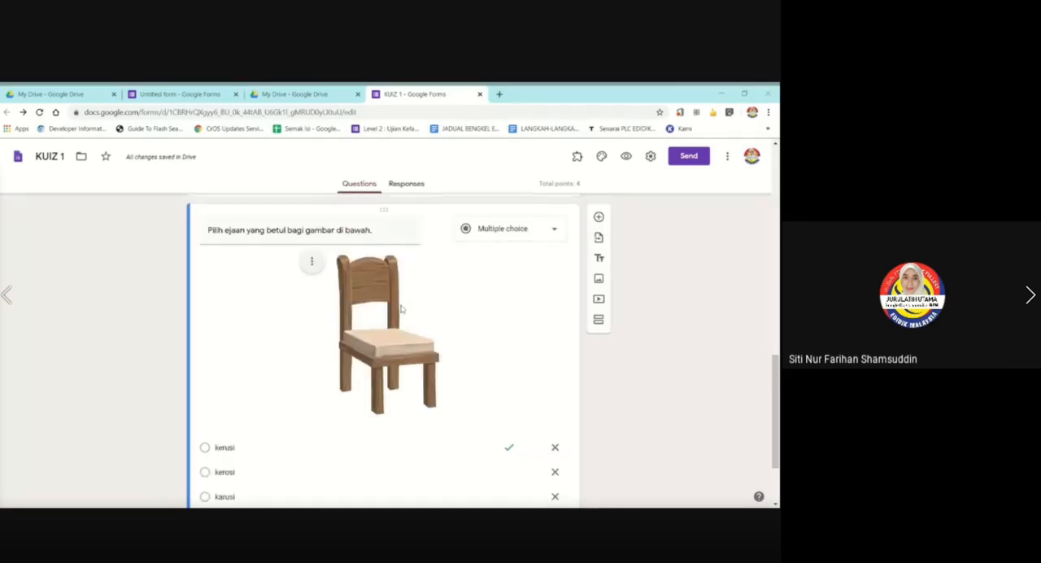
{"action": "scroll", "coordinate": [400, 307], "scroll_direction": "up", "scroll_amount": 5}
{"action": "scroll", "coordinate": [401, 309], "scroll_direction": "down", "scroll_amount": 1}
{"action": "scroll", "coordinate": [401, 309], "scroll_direction": "down", "scroll_amount": 4}
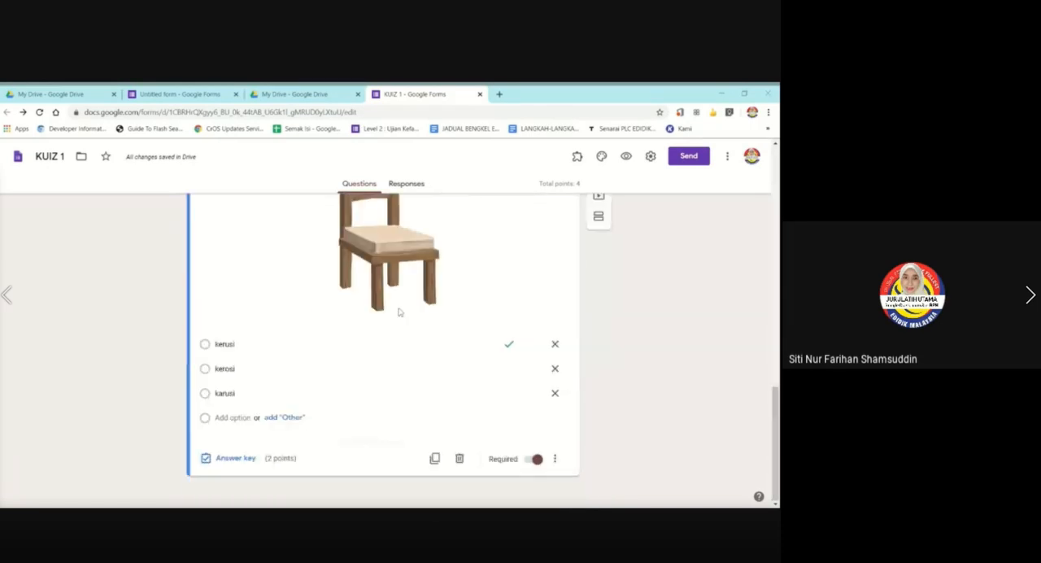
{"action": "scroll", "coordinate": [487, 301], "scroll_direction": "up", "scroll_amount": 1}
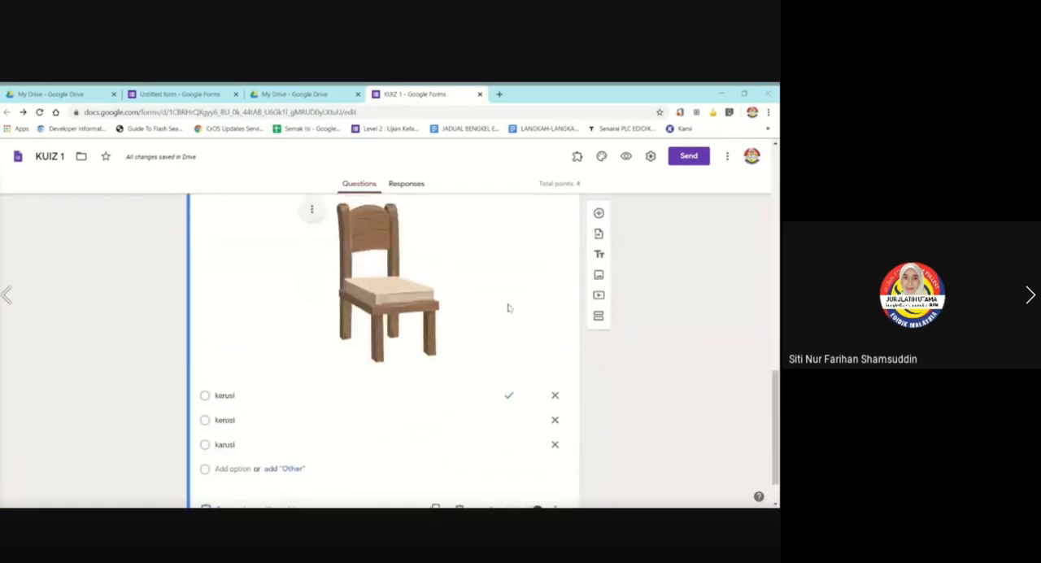
{"action": "scroll", "coordinate": [483, 305], "scroll_direction": "down", "scroll_amount": 1}
{"action": "scroll", "coordinate": [456, 317], "scroll_direction": "up", "scroll_amount": 2}
Duplicate the chair question, keeping the copy's question text "Pilih ejaan yang betul bagi gambar di bawah.".
{"action": "scroll", "coordinate": [457, 316], "scroll_direction": "down", "scroll_amount": 2}
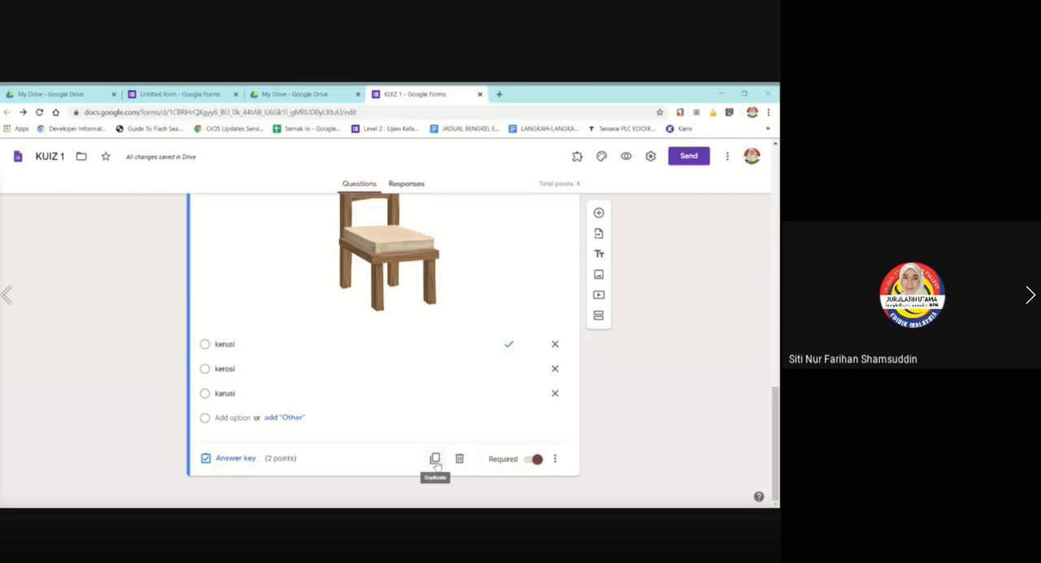
{"action": "left_click", "coordinate": [435, 460]}
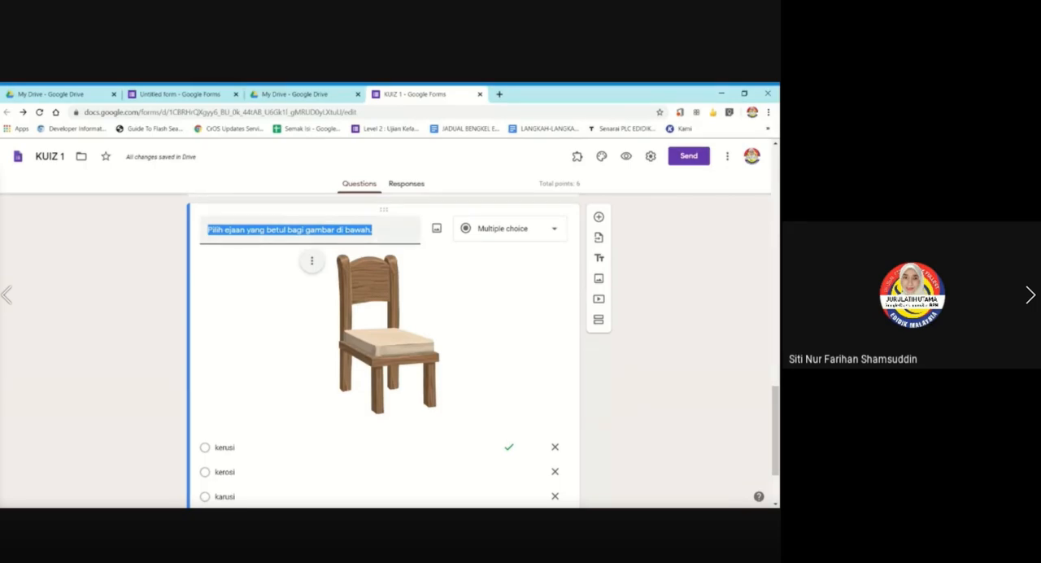
{"action": "left_click", "coordinate": [313, 230]}
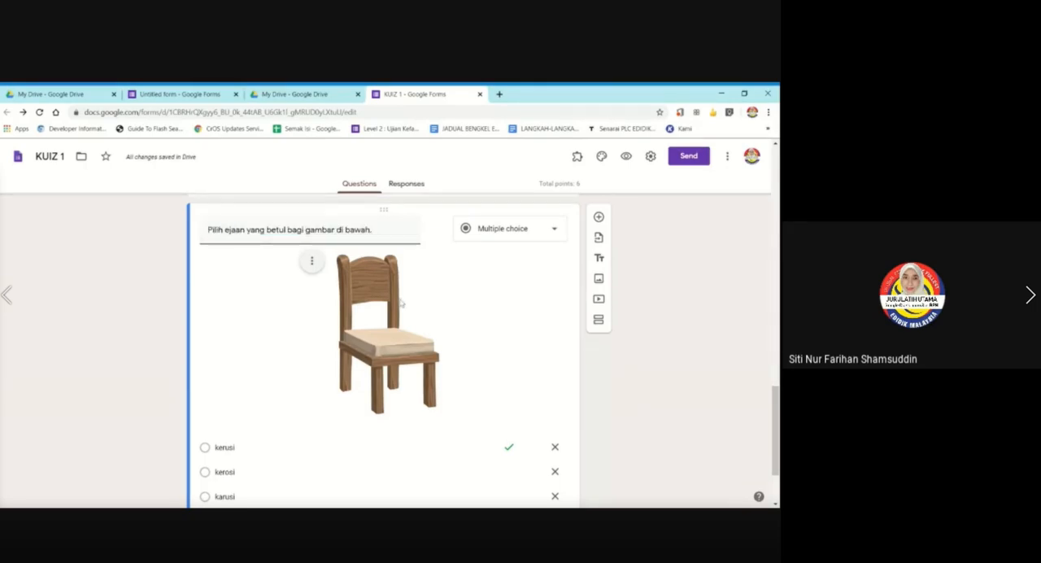
Reword the duplicated question to "Tulis ejaan yang betul bagi gambar di bawah." and make it a short answer question.
{"action": "key", "text": "BackSpace"}
{"action": "key", "text": "BackSpace"}
{"action": "key", "text": "BackSpace"}
{"action": "key", "text": "BackSpace"}
{"action": "key", "text": "BackSpace"}
{"action": "key", "text": "BackSpace"}
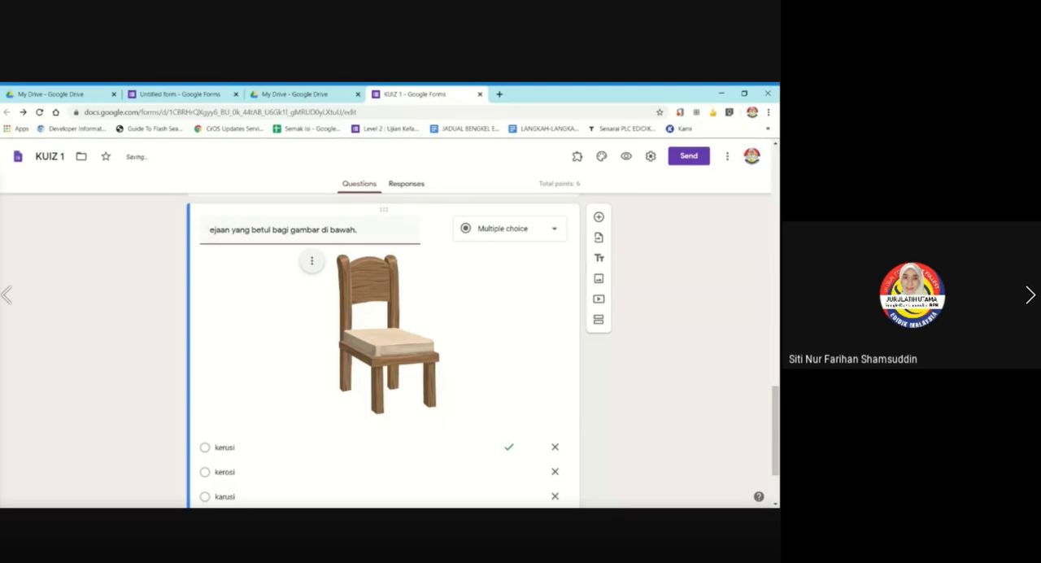
{"action": "type", "text": "Tulis"}
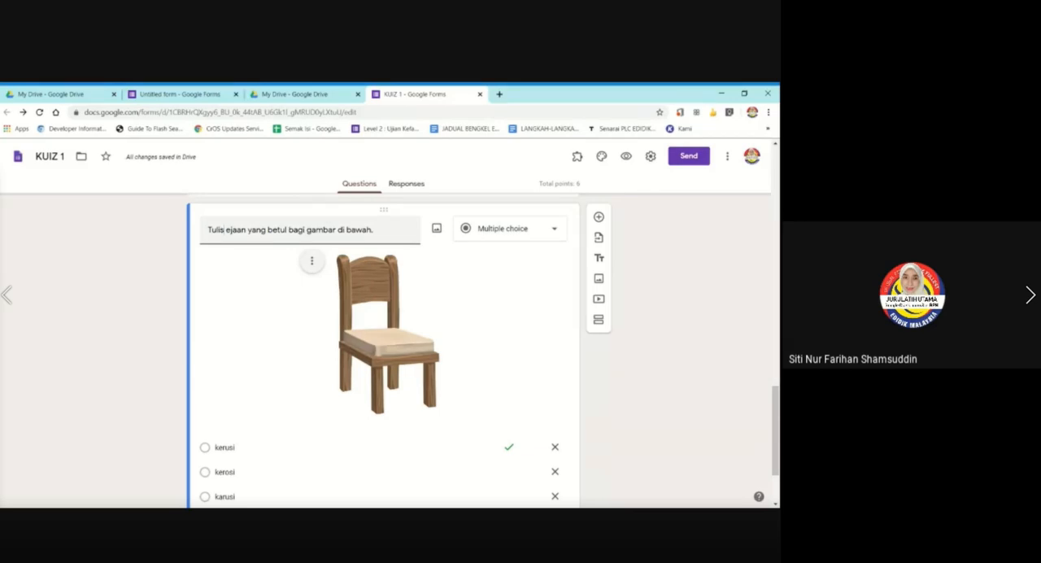
{"action": "left_click", "coordinate": [510, 237]}
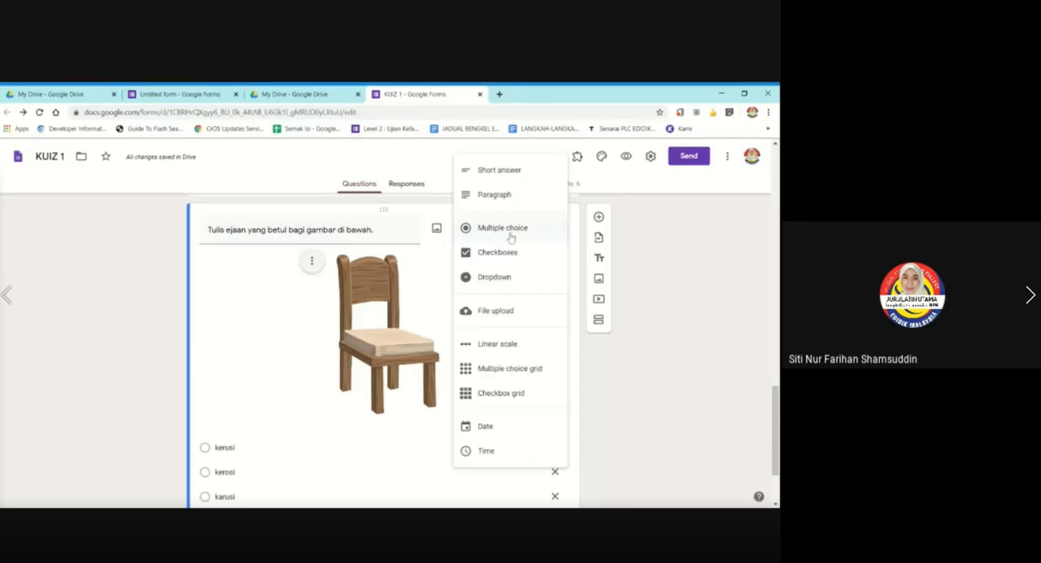
{"action": "left_click", "coordinate": [509, 172]}
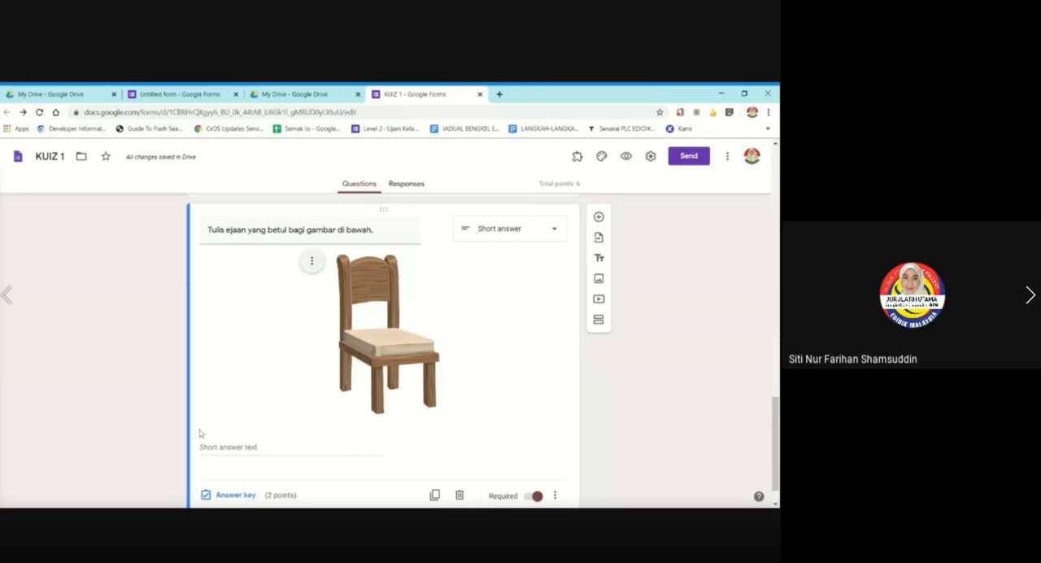
Replace the short answer question's chair picture with a light wooden wardrobe found through a Google image search for "almari".
{"action": "left_click", "coordinate": [312, 261]}
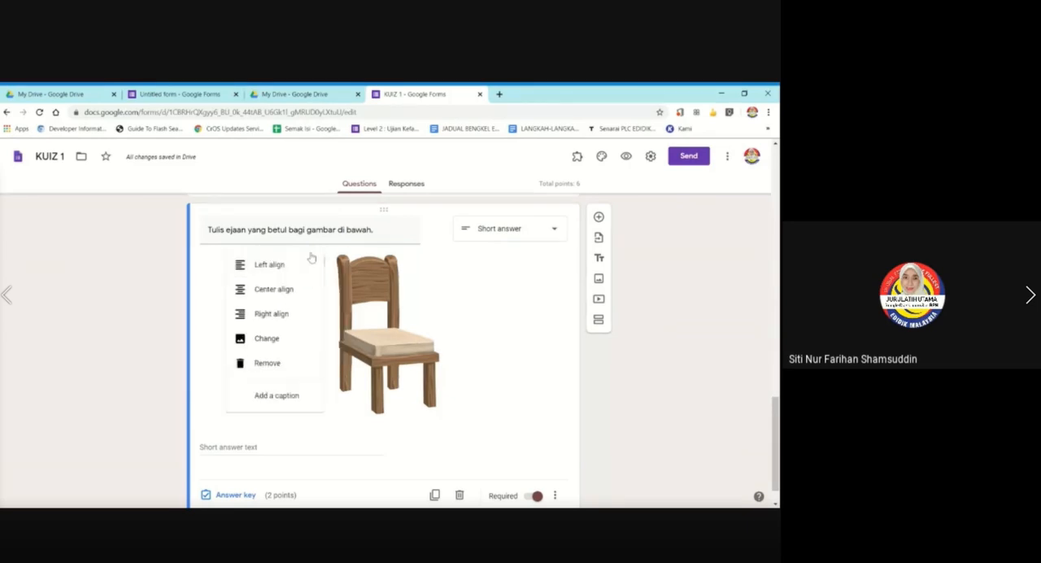
{"action": "left_click", "coordinate": [257, 337]}
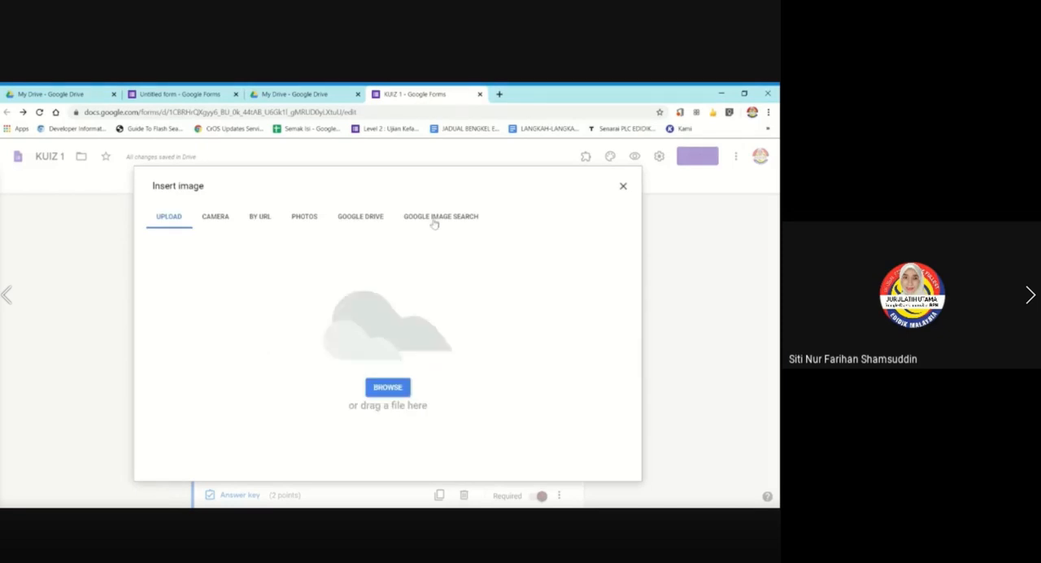
{"action": "left_click", "coordinate": [433, 220]}
{"action": "type", "text": "almari"}
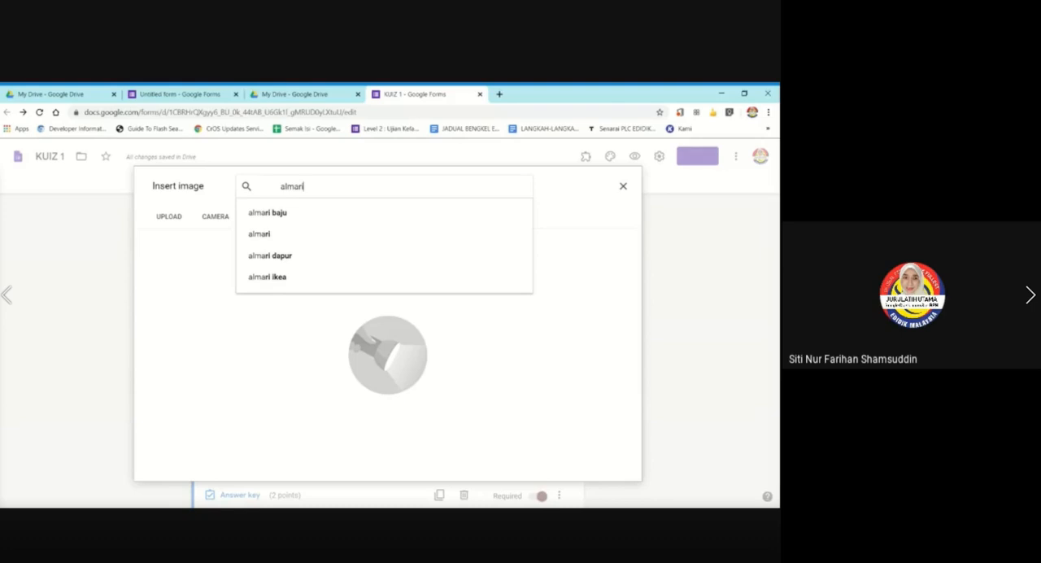
{"action": "key", "text": "Return"}
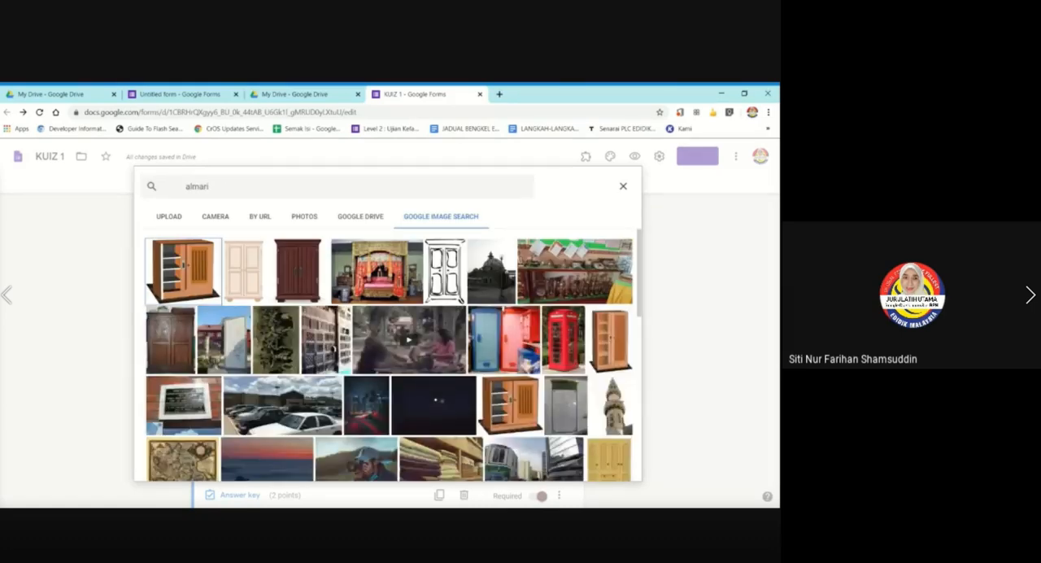
{"action": "left_click", "coordinate": [244, 270]}
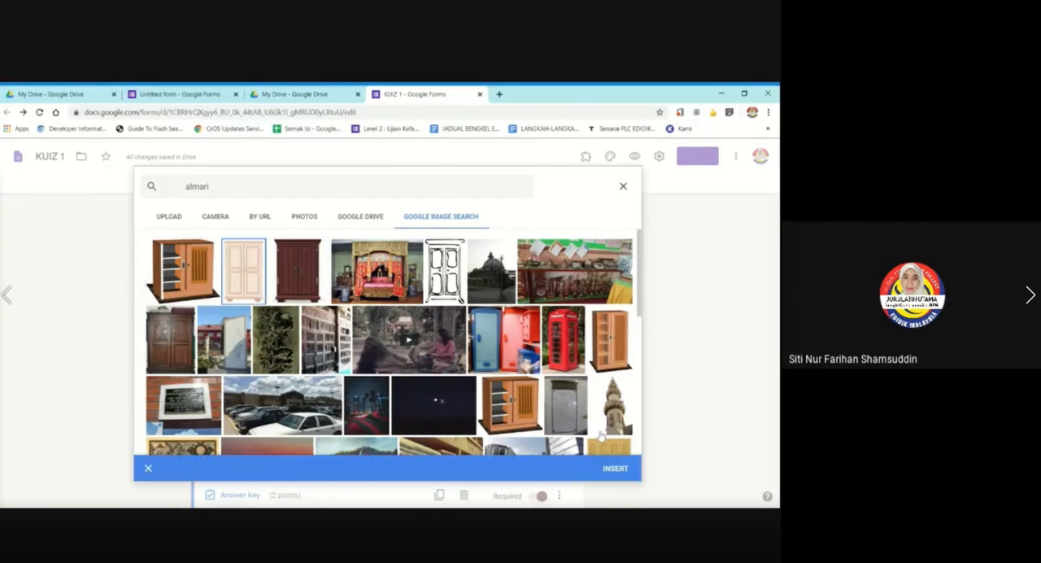
{"action": "left_click", "coordinate": [615, 467]}
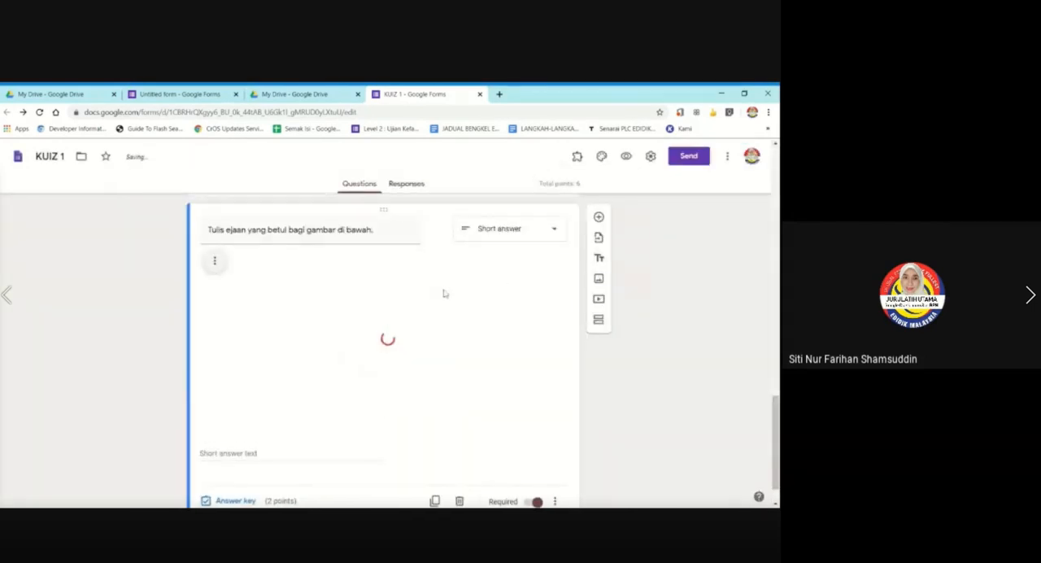
Shrink the wardrobe picture to roughly two thirds of its inserted size and center it in the question.
{"action": "left_click", "coordinate": [342, 314]}
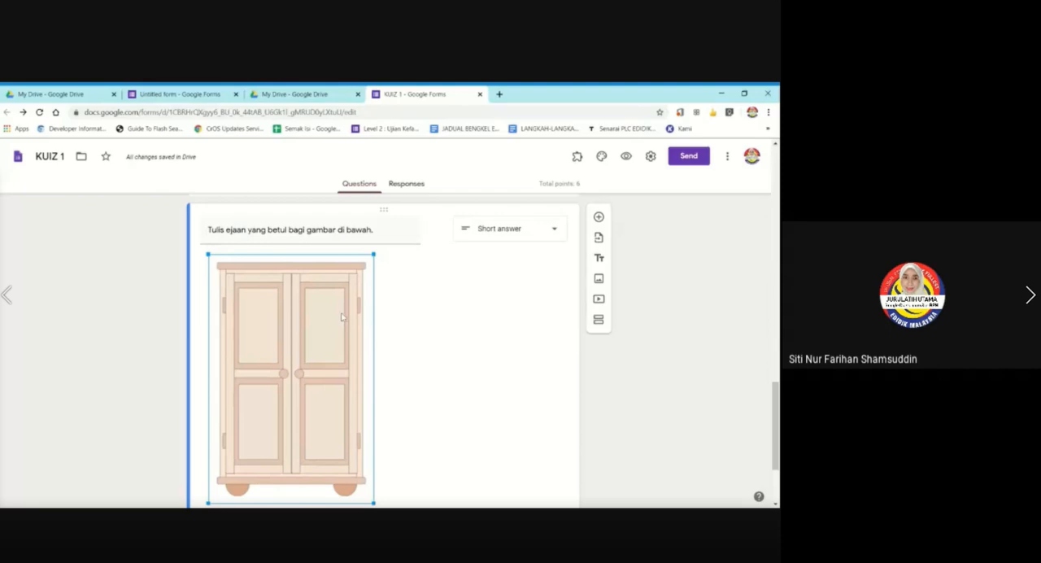
{"action": "left_click_drag", "start_coordinate": [374, 253], "coordinate": [312, 346]}
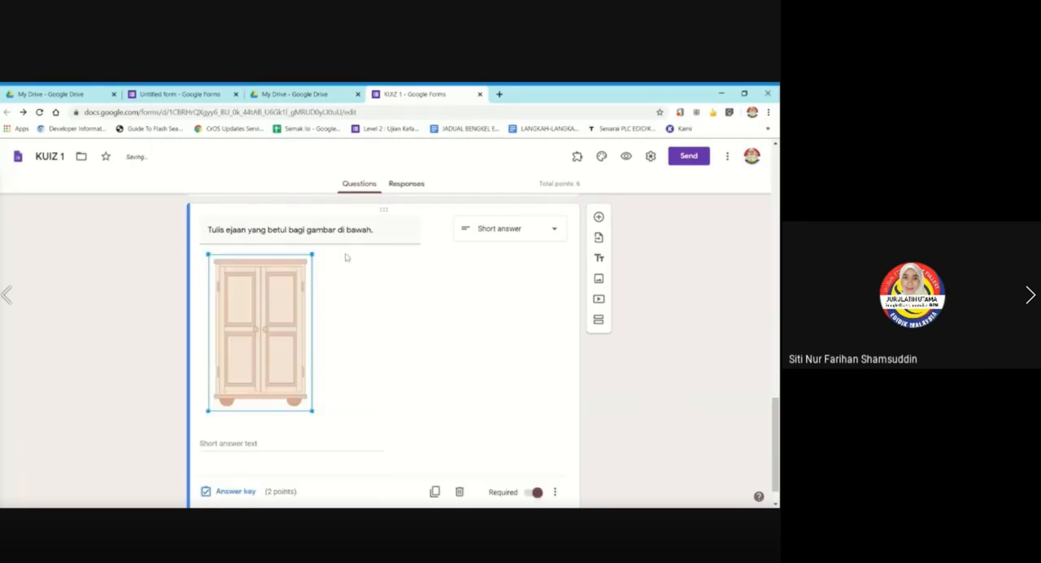
{"action": "left_click", "coordinate": [152, 288]}
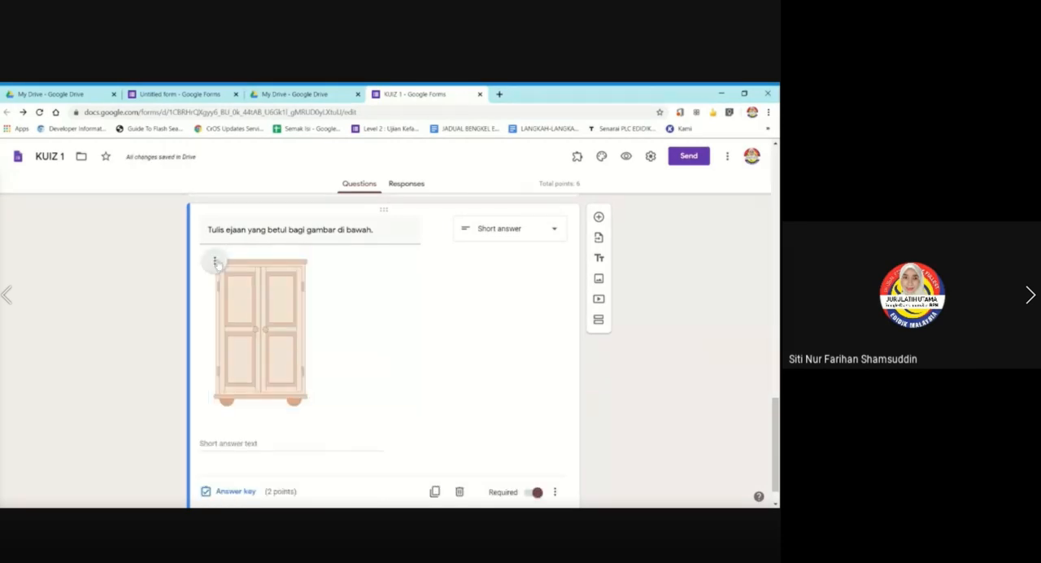
{"action": "left_click", "coordinate": [215, 261]}
{"action": "left_click", "coordinate": [187, 289]}
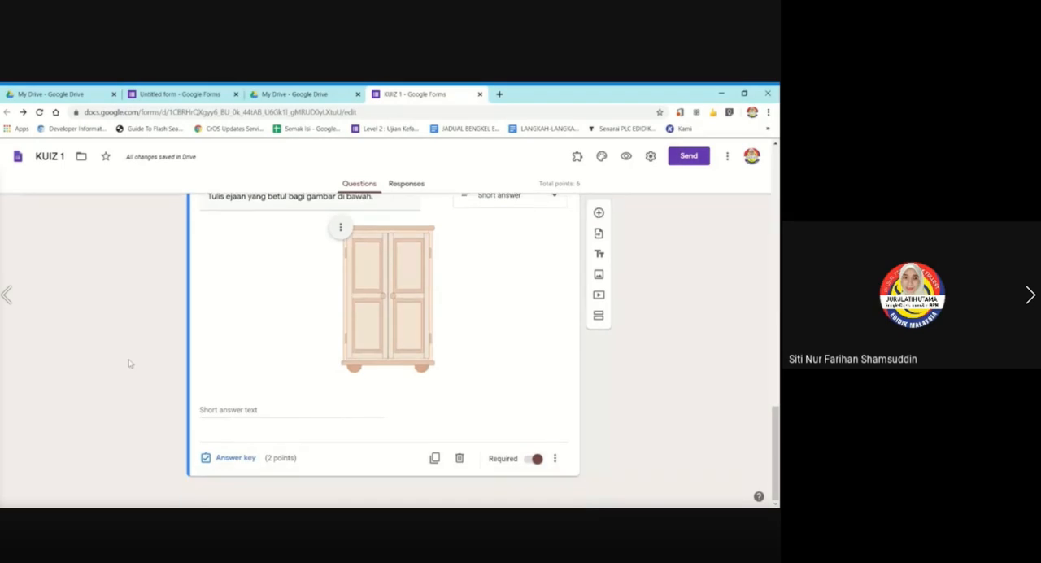
Open the wardrobe question's answer key at its list of correct answers.
{"action": "scroll", "coordinate": [128, 362], "scroll_direction": "up", "scroll_amount": 1}
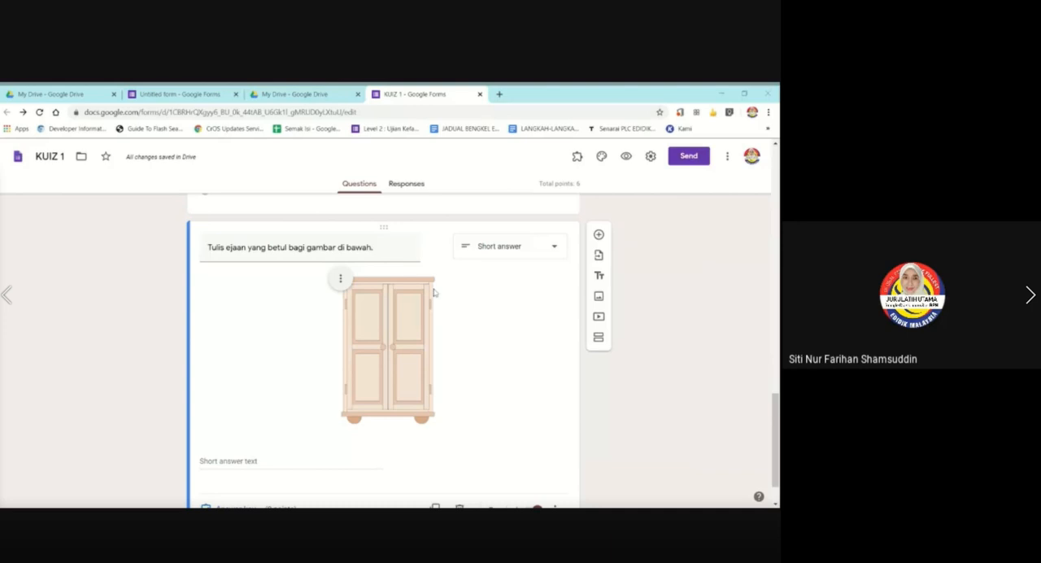
{"action": "scroll", "coordinate": [298, 371], "scroll_direction": "down", "scroll_amount": 1}
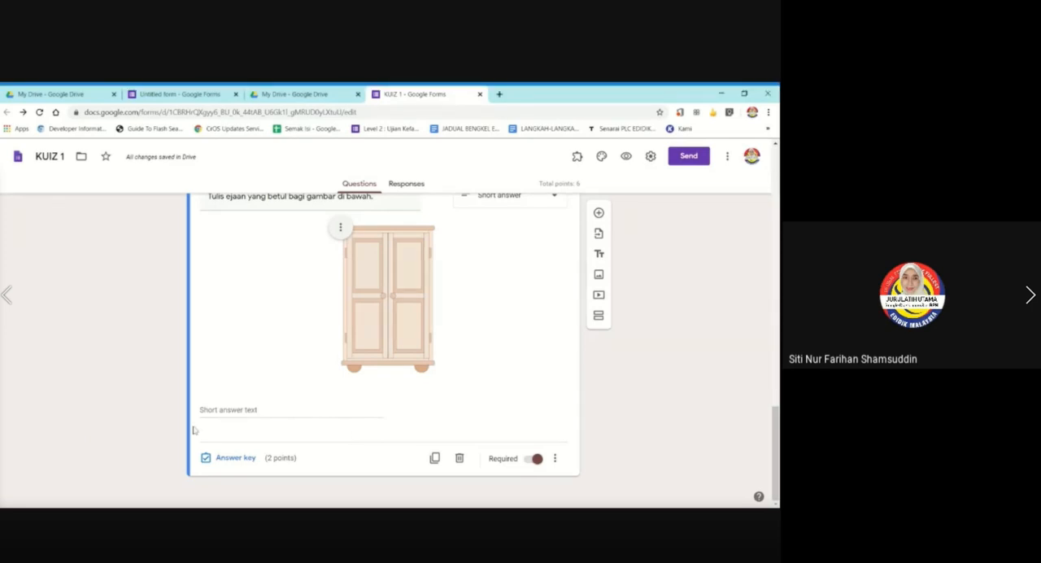
{"action": "left_click", "coordinate": [249, 458]}
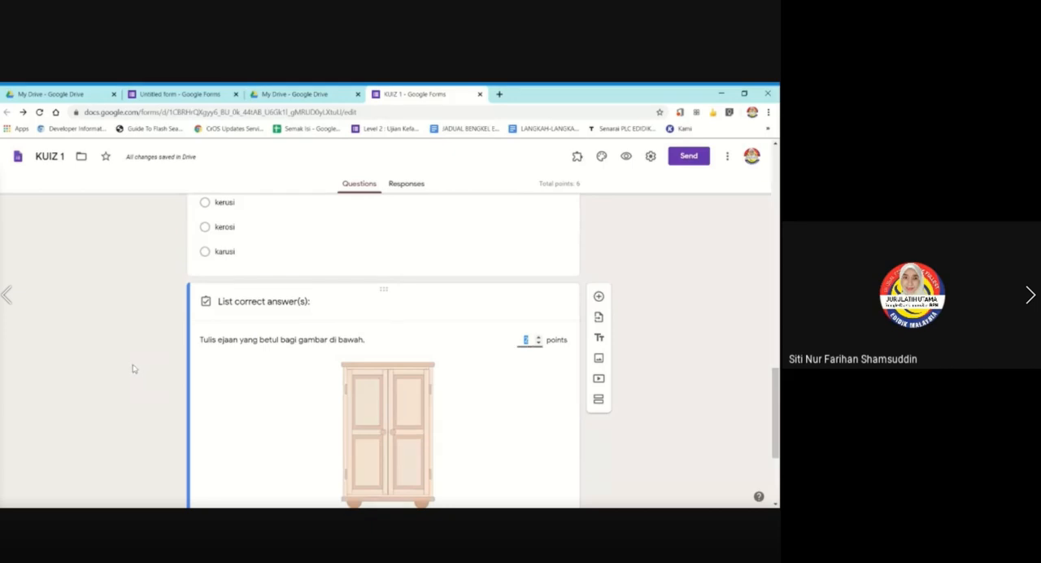
{"action": "scroll", "coordinate": [133, 368], "scroll_direction": "down", "scroll_amount": 1}
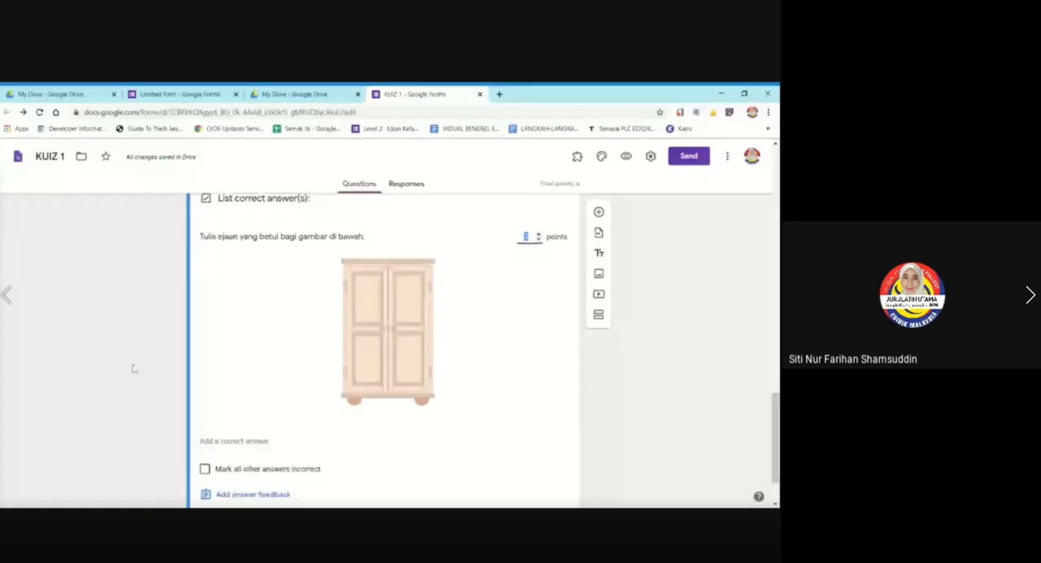
{"action": "scroll", "coordinate": [132, 368], "scroll_direction": "down", "scroll_amount": 1}
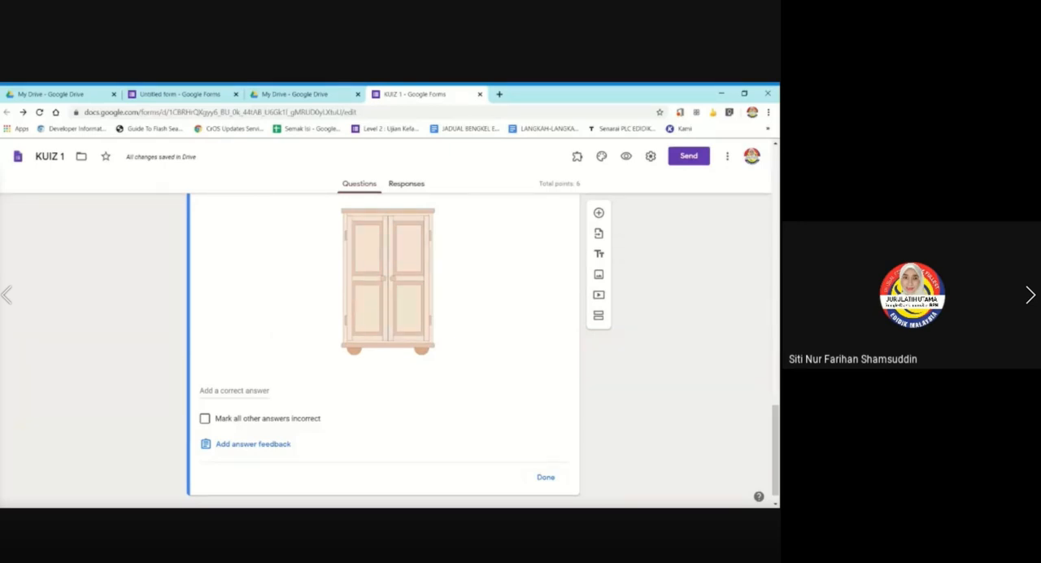
{"action": "left_click", "coordinate": [234, 391]}
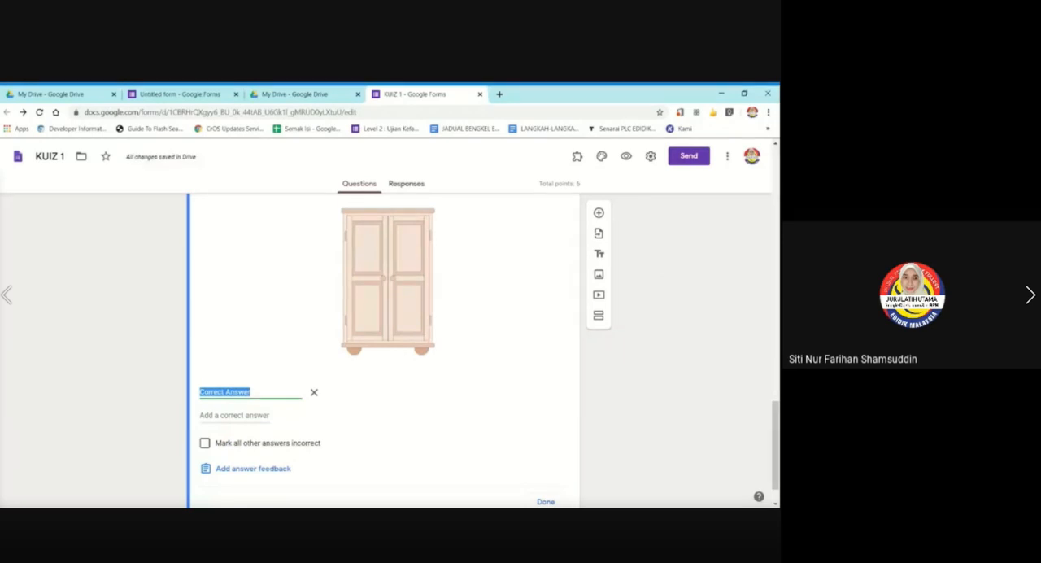
{"action": "type", "text": "Almari"}
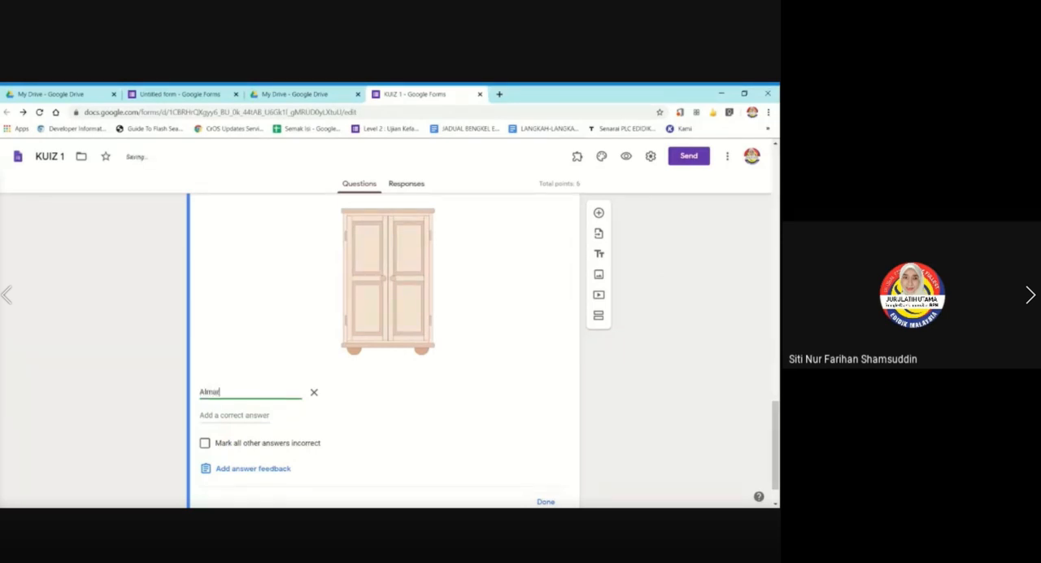
{"action": "left_click", "coordinate": [249, 415]}
{"action": "left_click", "coordinate": [248, 415]}
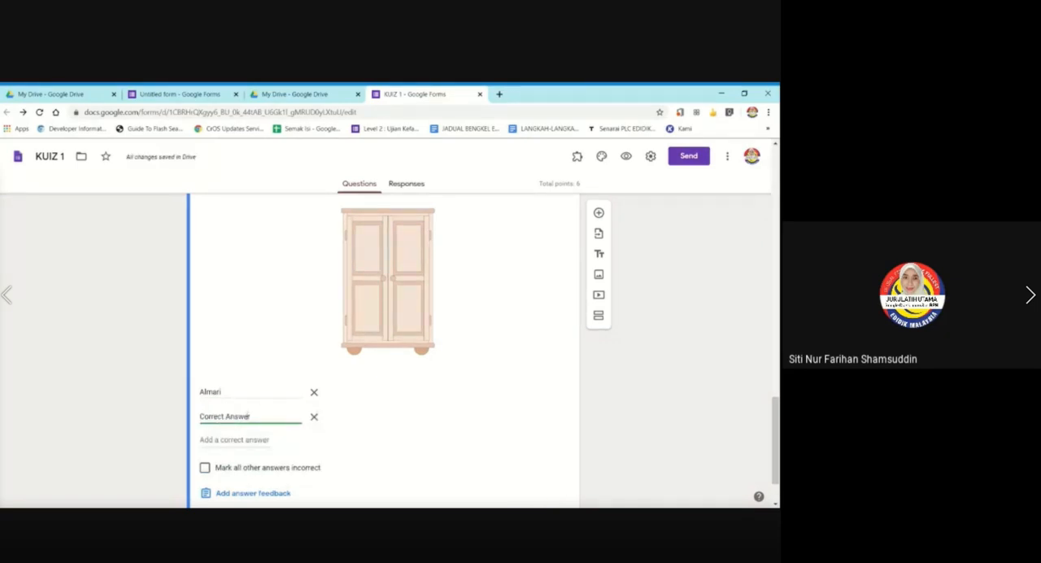
{"action": "key", "text": "ctrl+z"}
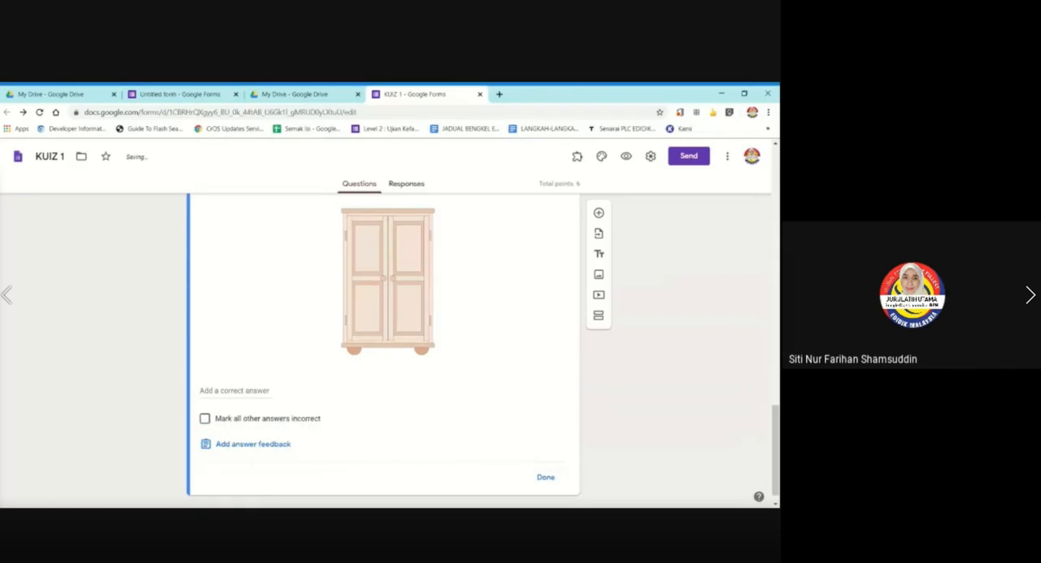
Add "Almari", "almari" and "ALMARI" as correct answers to the wardrobe question.
{"action": "left_click", "coordinate": [270, 391]}
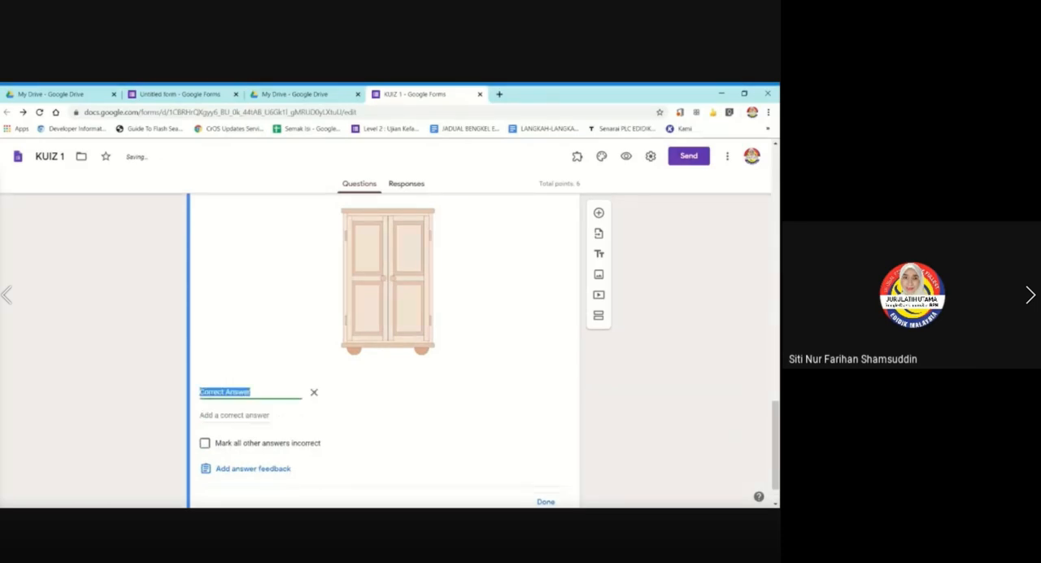
{"action": "type", "text": "Almari"}
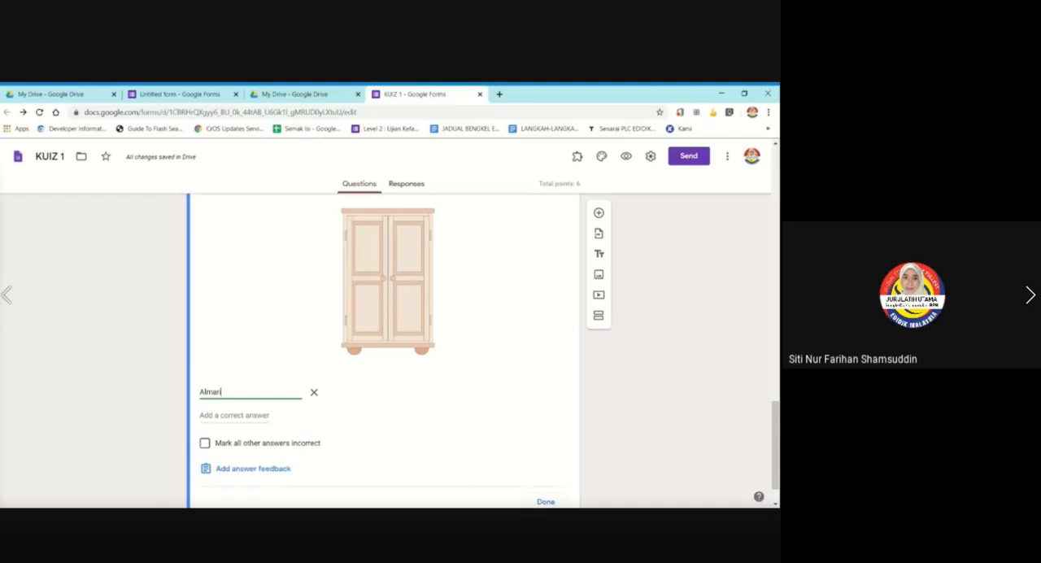
{"action": "key", "text": "Return"}
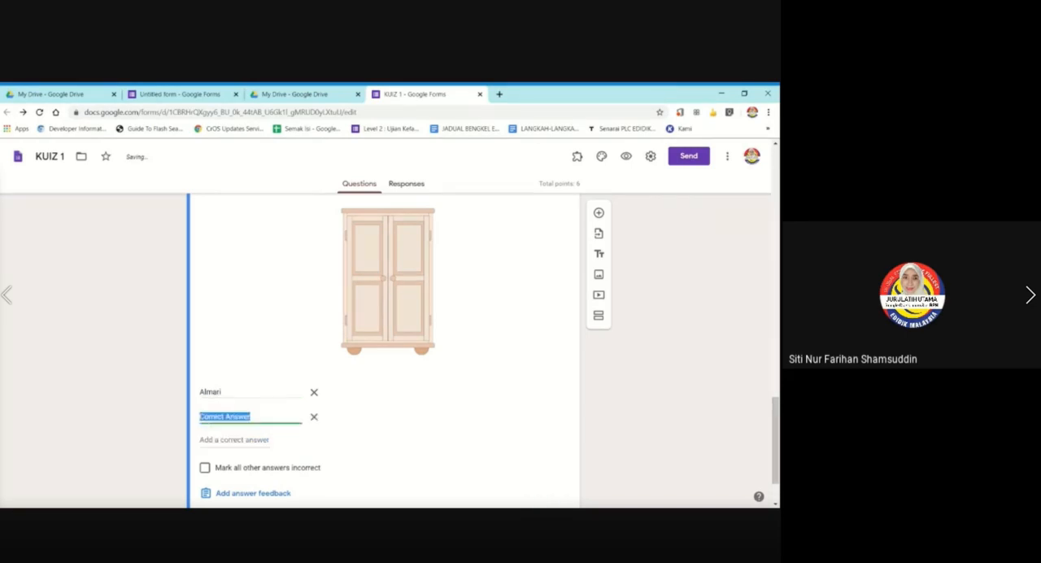
{"action": "type", "text": "almari"}
{"action": "key", "text": "Return"}
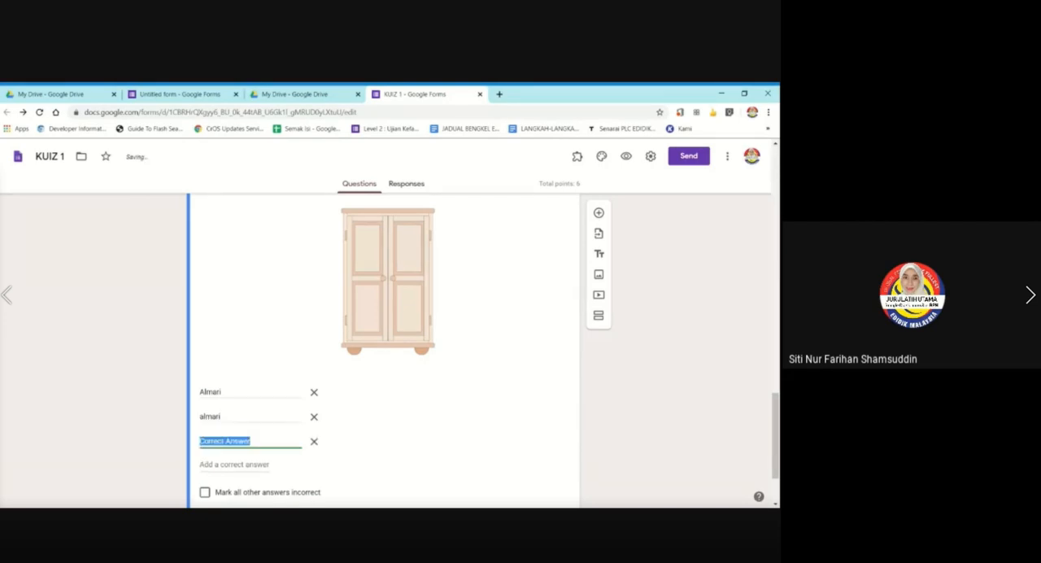
{"action": "type", "text": "ALMARI"}
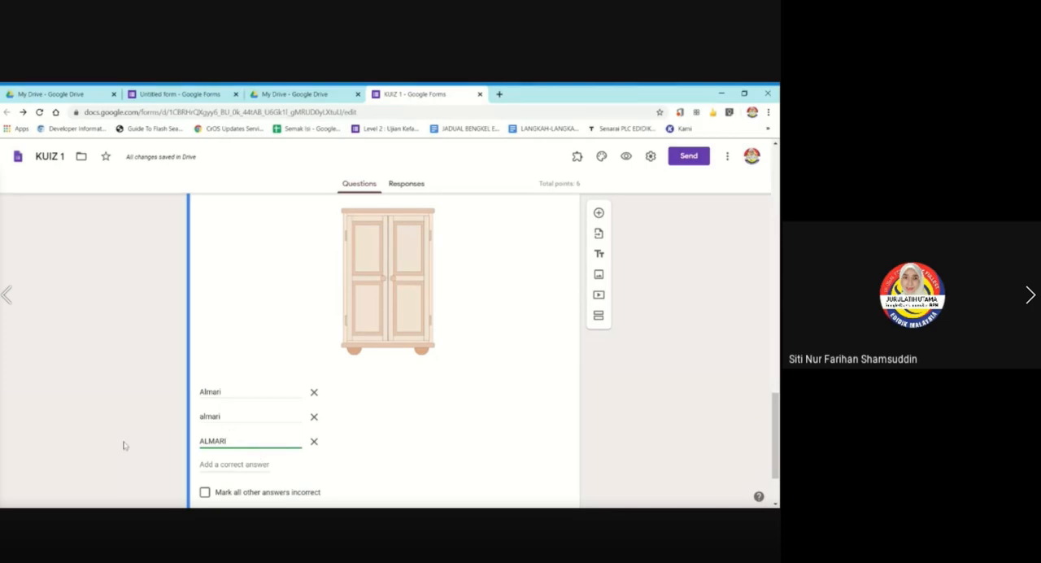
Mark all other answers incorrect, set the wardrobe question to 4 points, and finish its answer key.
{"action": "scroll", "coordinate": [123, 439], "scroll_direction": "down", "scroll_amount": 1}
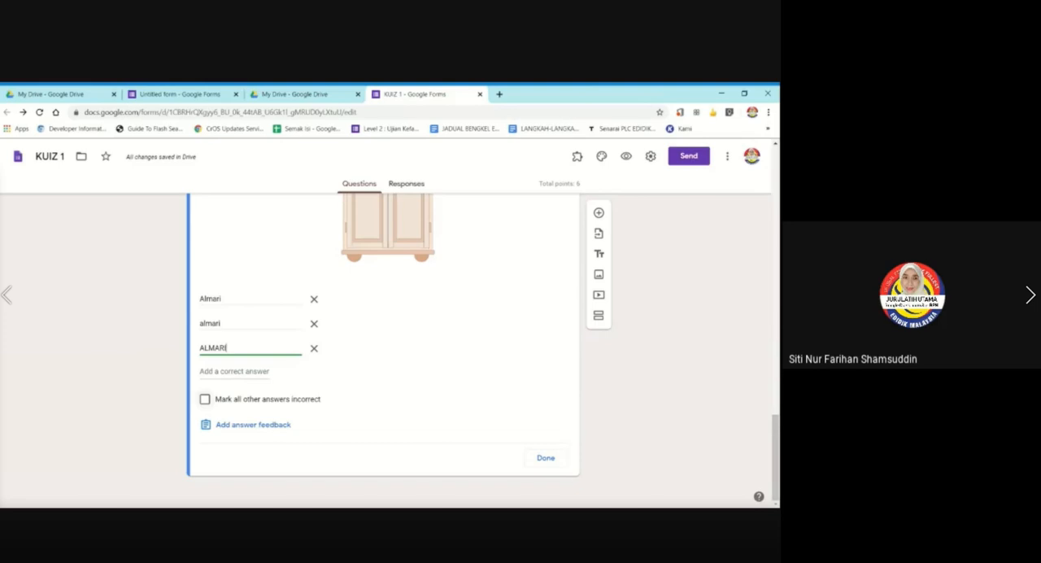
{"action": "left_click", "coordinate": [205, 398]}
{"action": "scroll", "coordinate": [498, 379], "scroll_direction": "up", "scroll_amount": 4}
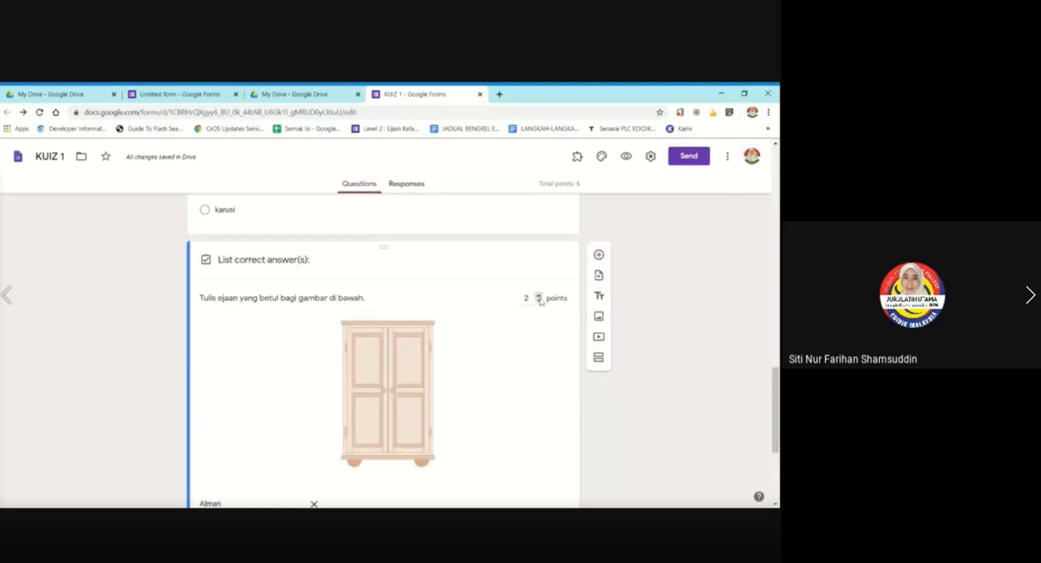
{"action": "left_click", "coordinate": [538, 296]}
{"action": "scroll", "coordinate": [453, 342], "scroll_direction": "down", "scroll_amount": 5}
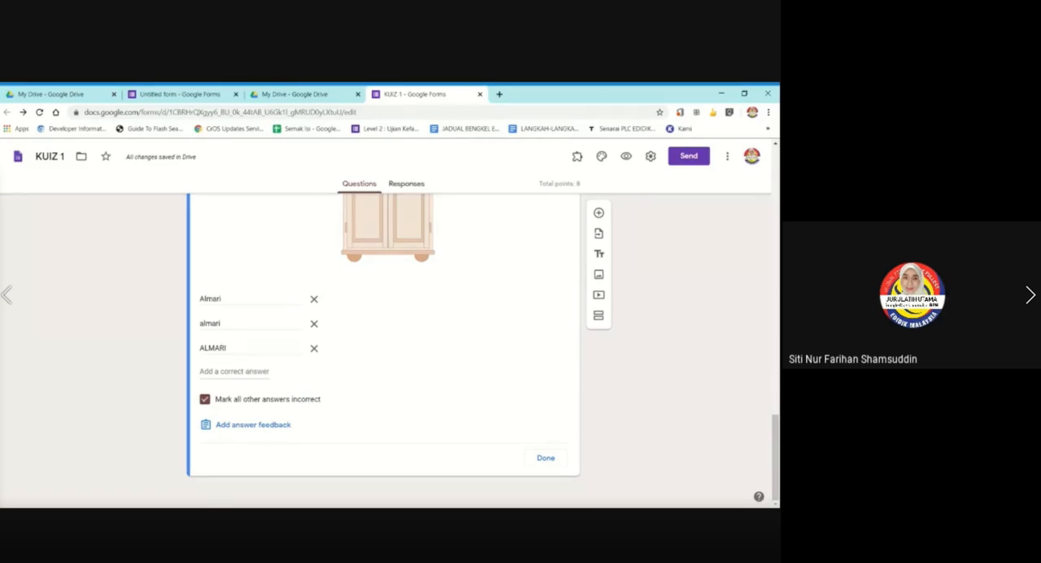
{"action": "left_click", "coordinate": [546, 458]}
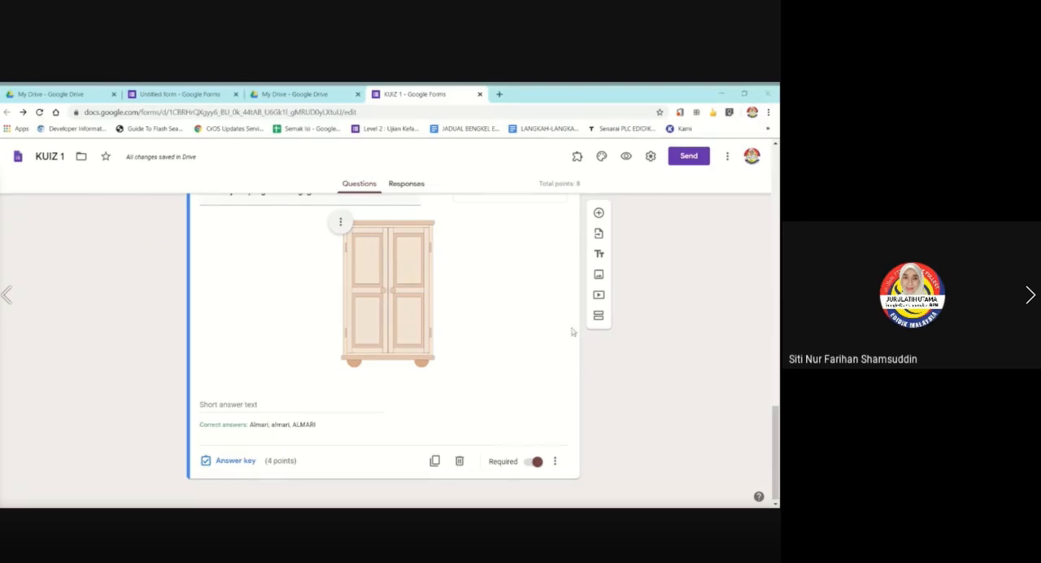
Duplicate the multiple choice chair question.
{"action": "scroll", "coordinate": [679, 382], "scroll_direction": "down", "scroll_amount": 1}
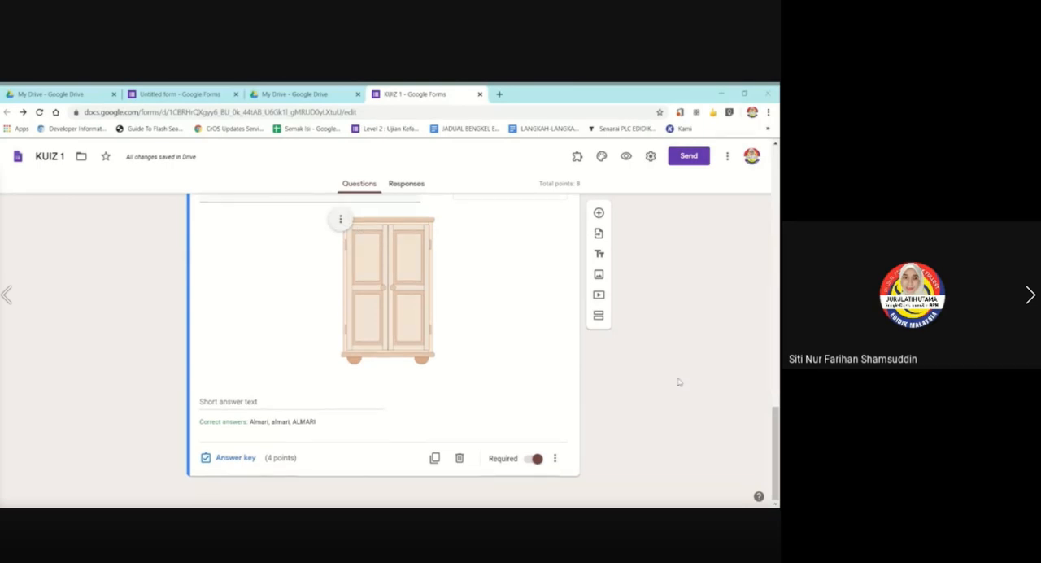
{"action": "scroll", "coordinate": [446, 275], "scroll_direction": "up", "scroll_amount": 10}
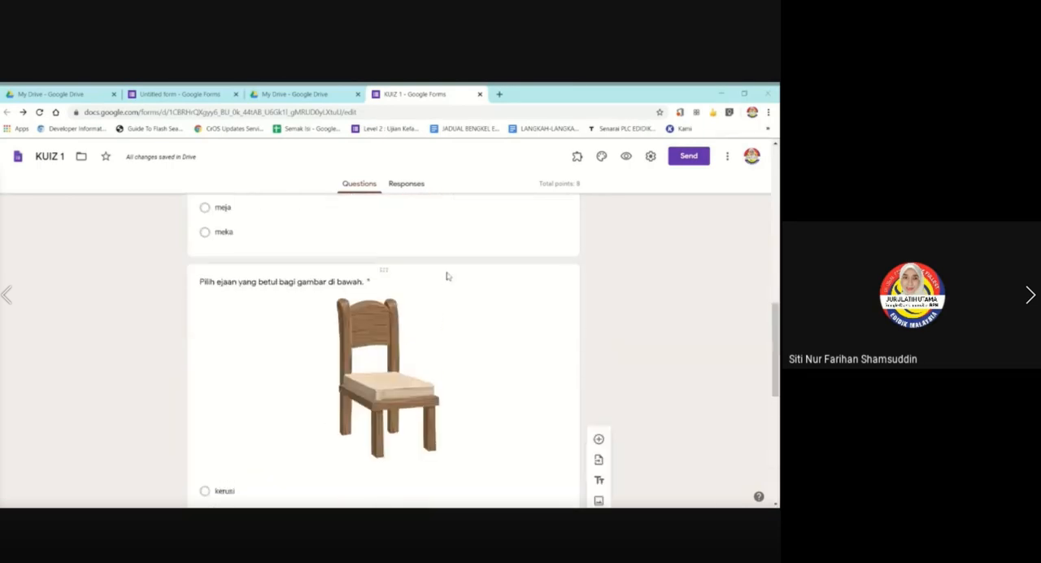
{"action": "left_click", "coordinate": [453, 360]}
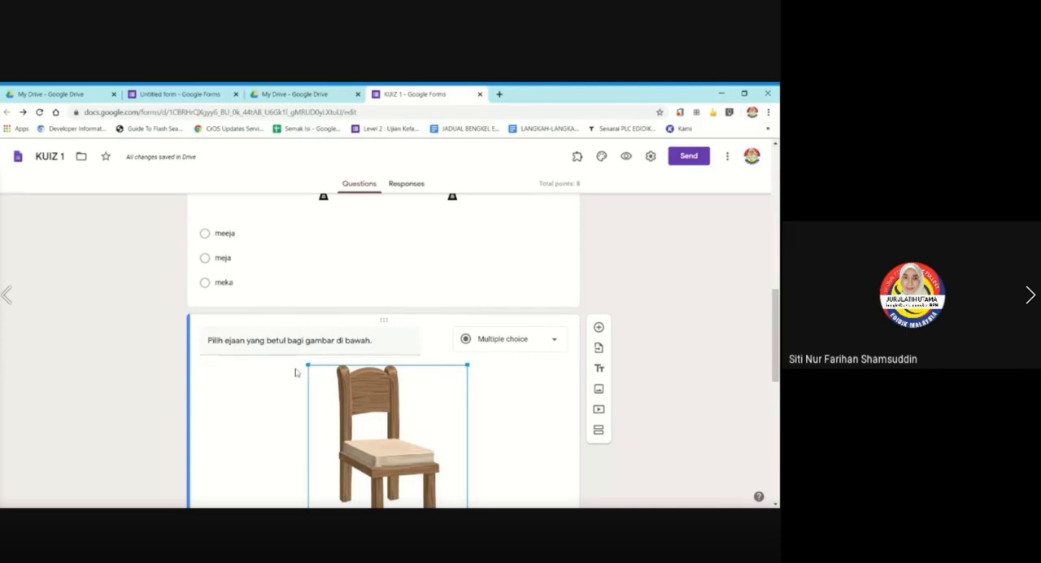
{"action": "scroll", "coordinate": [548, 341], "scroll_direction": "down", "scroll_amount": 3}
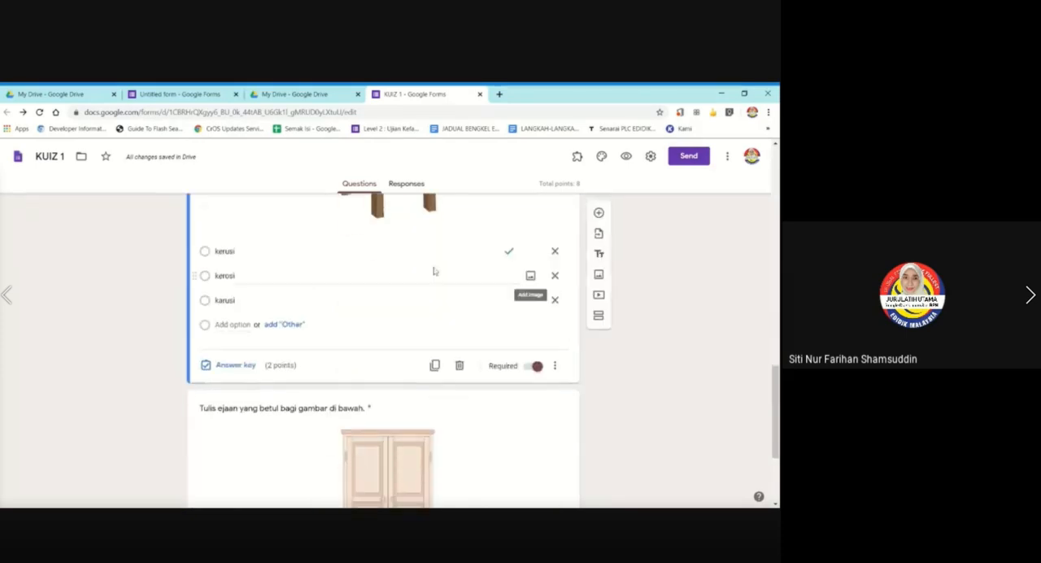
{"action": "scroll", "coordinate": [438, 287], "scroll_direction": "up", "scroll_amount": 1}
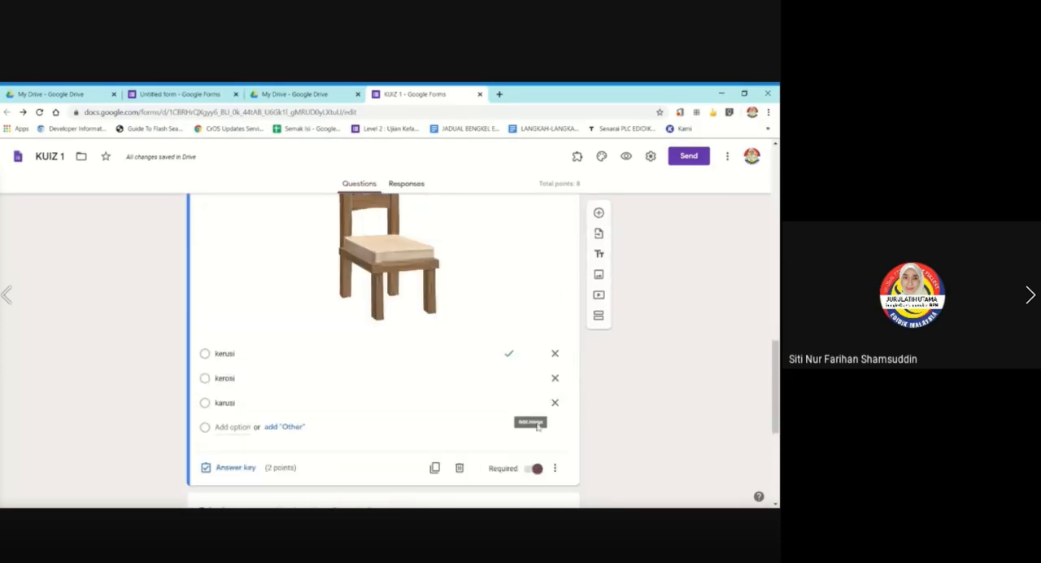
{"action": "scroll", "coordinate": [496, 378], "scroll_direction": "up", "scroll_amount": 2}
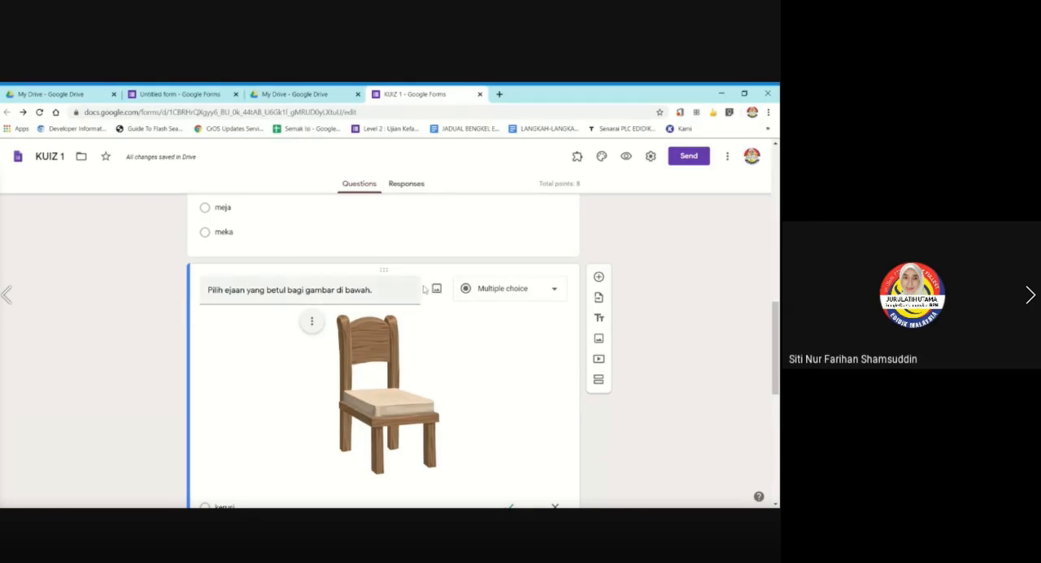
{"action": "scroll", "coordinate": [472, 354], "scroll_direction": "down", "scroll_amount": 2}
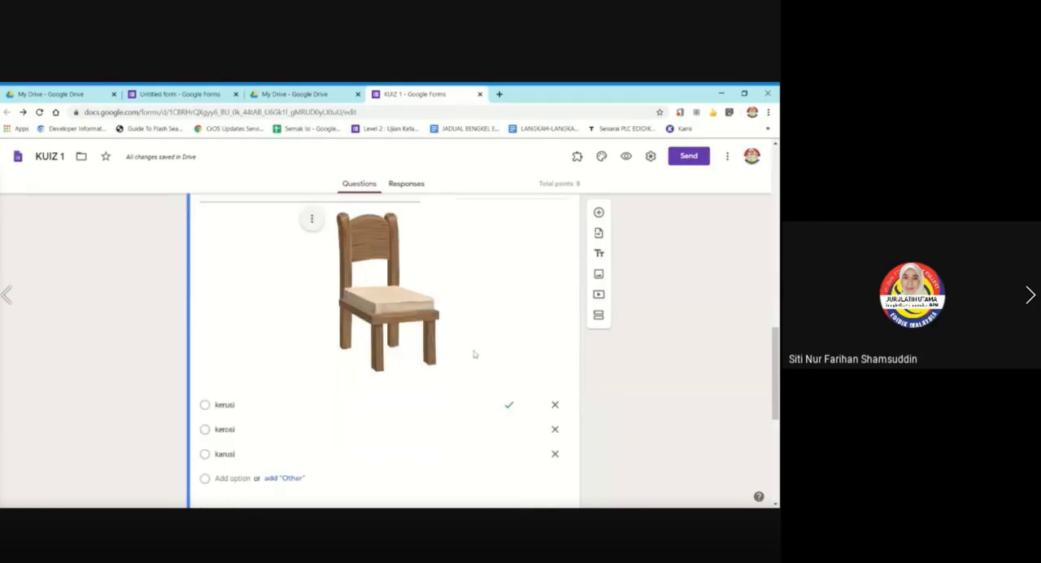
{"action": "scroll", "coordinate": [472, 352], "scroll_direction": "down", "scroll_amount": 2}
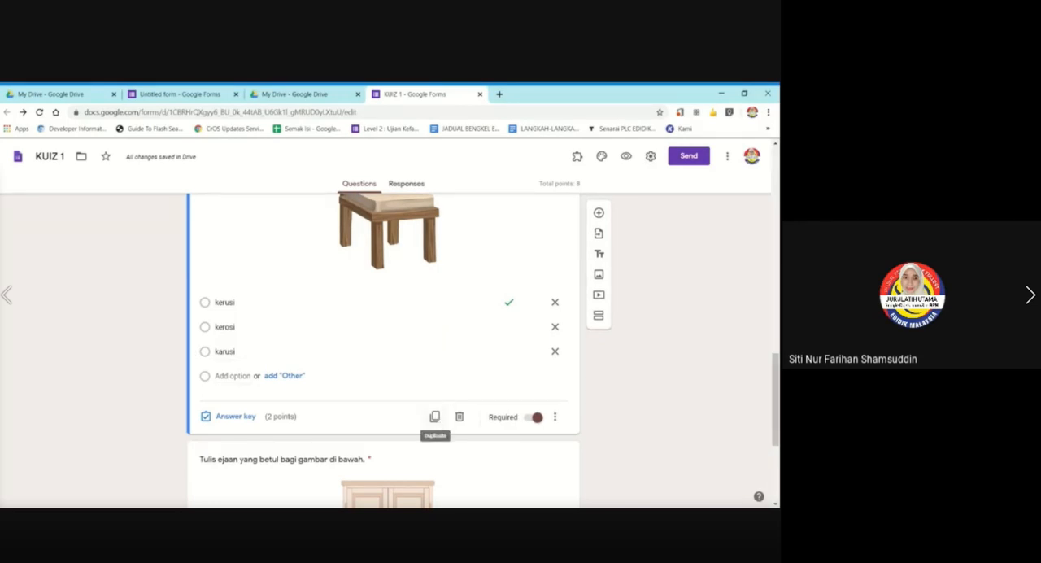
{"action": "left_click", "coordinate": [435, 416]}
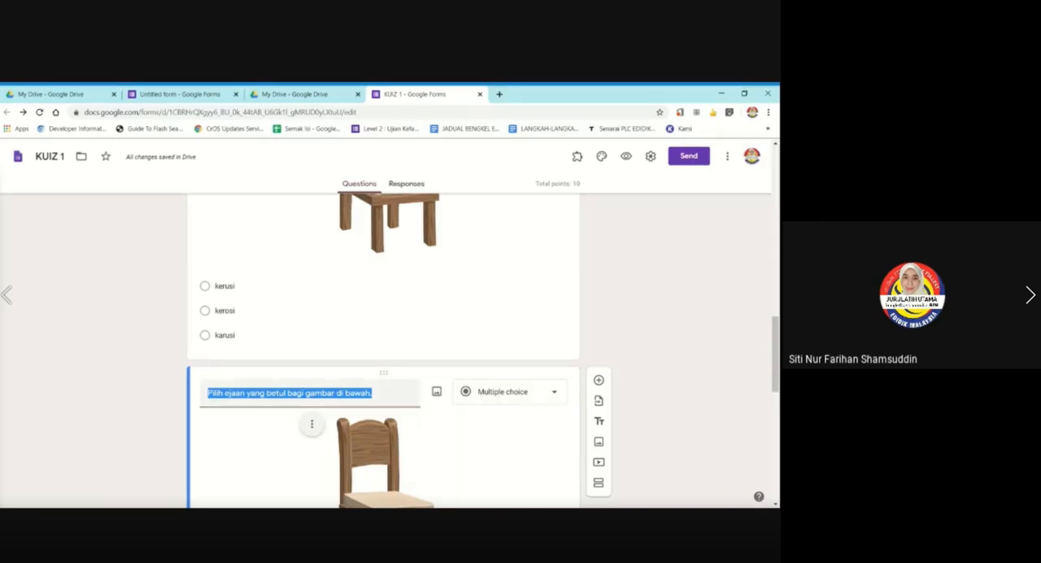
Reword the duplicated chair question to "Tulis ejaan yang betul bagi gambar di bawah." and change its type to short answer.
{"action": "left_click", "coordinate": [223, 392]}
{"action": "key", "text": "BackSpace"}
{"action": "key", "text": "BackSpace"}
{"action": "key", "text": "BackSpace"}
{"action": "key", "text": "BackSpace"}
{"action": "key", "text": "BackSpace"}
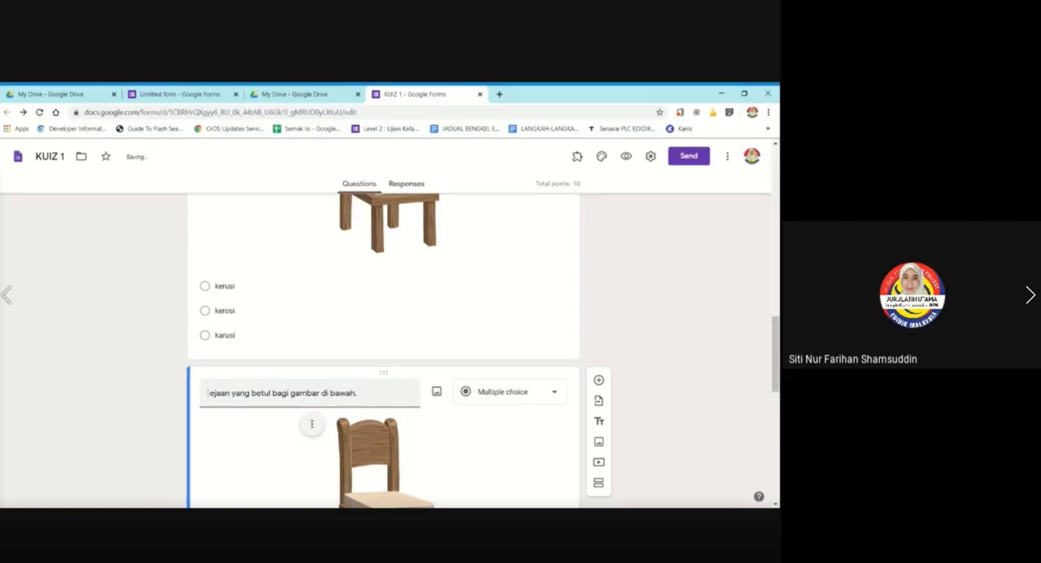
{"action": "type", "text": "Tu"}
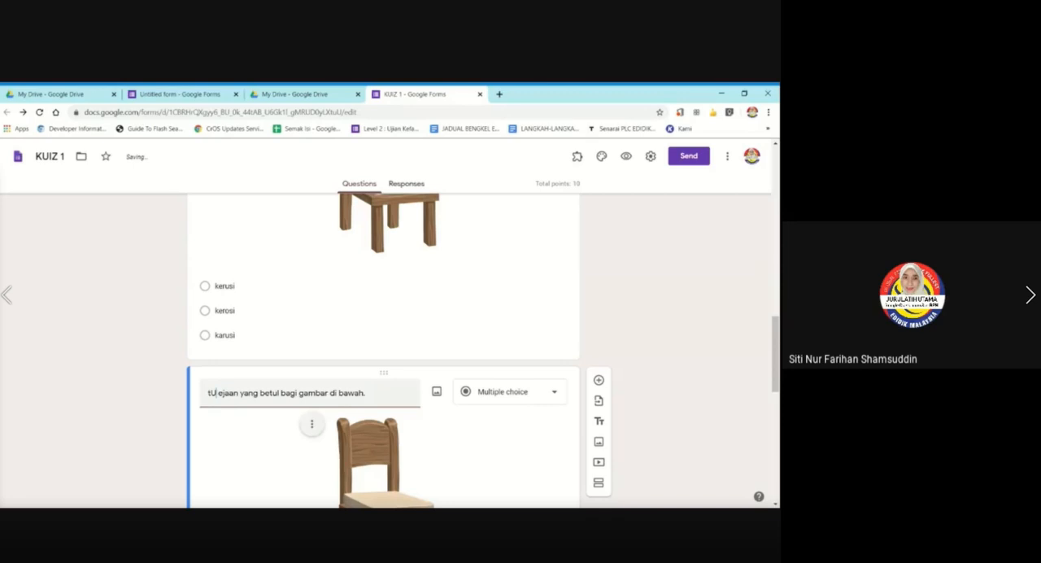
{"action": "key", "text": "BackSpace"}
{"action": "key", "text": "BackSpace"}
{"action": "type", "text": "Tulis"}
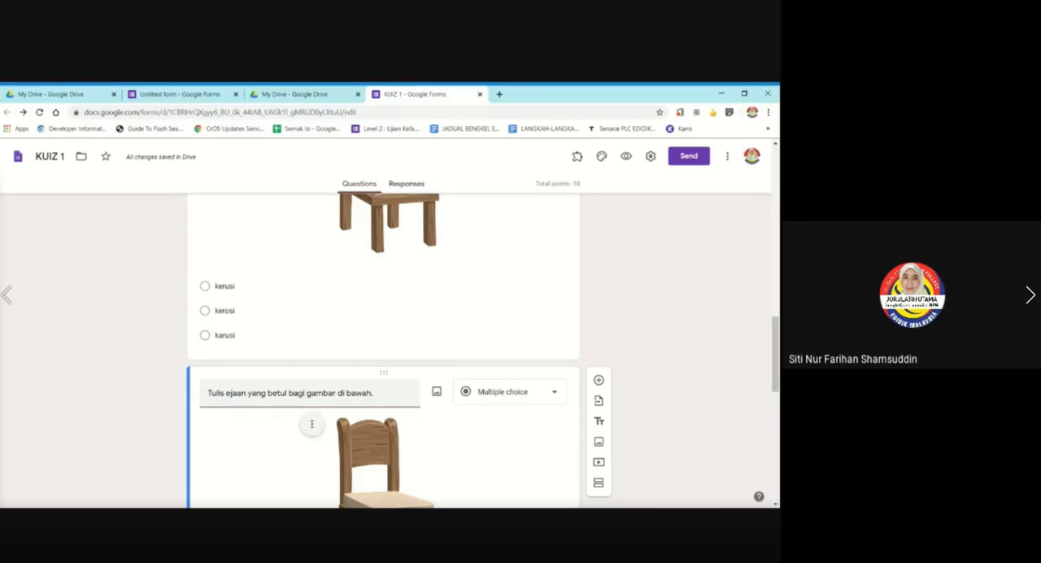
{"action": "left_click", "coordinate": [518, 400]}
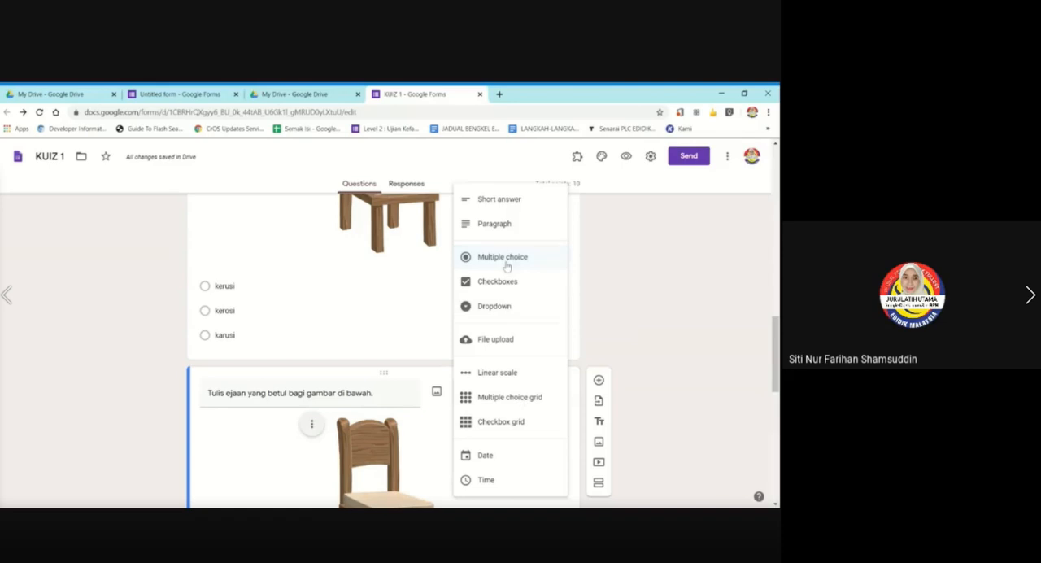
{"action": "left_click", "coordinate": [522, 205]}
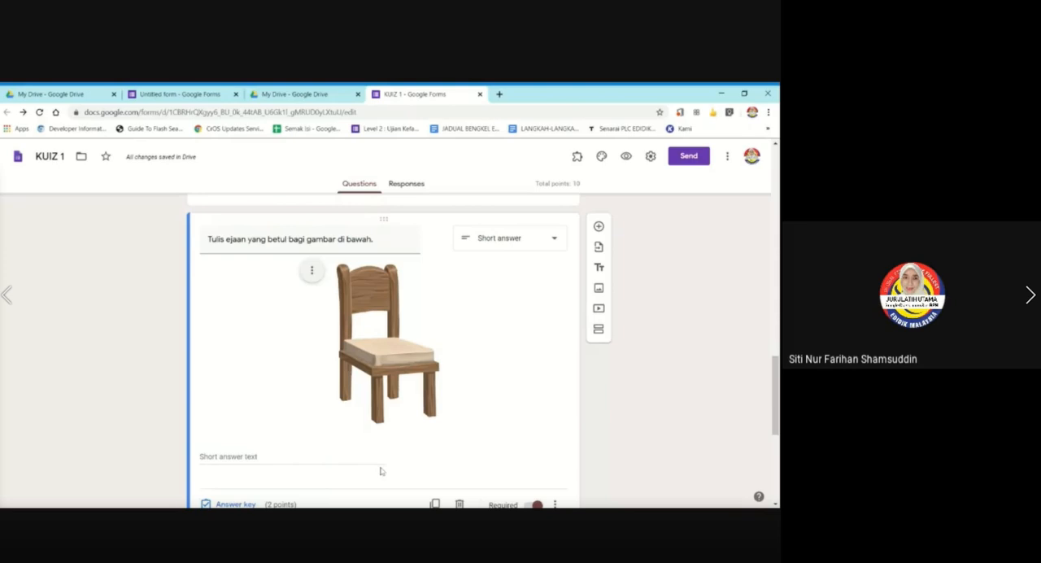
Replace the duplicated question's chair picture with the single brown book from a Google image search for "buku".
{"action": "left_click", "coordinate": [312, 271]}
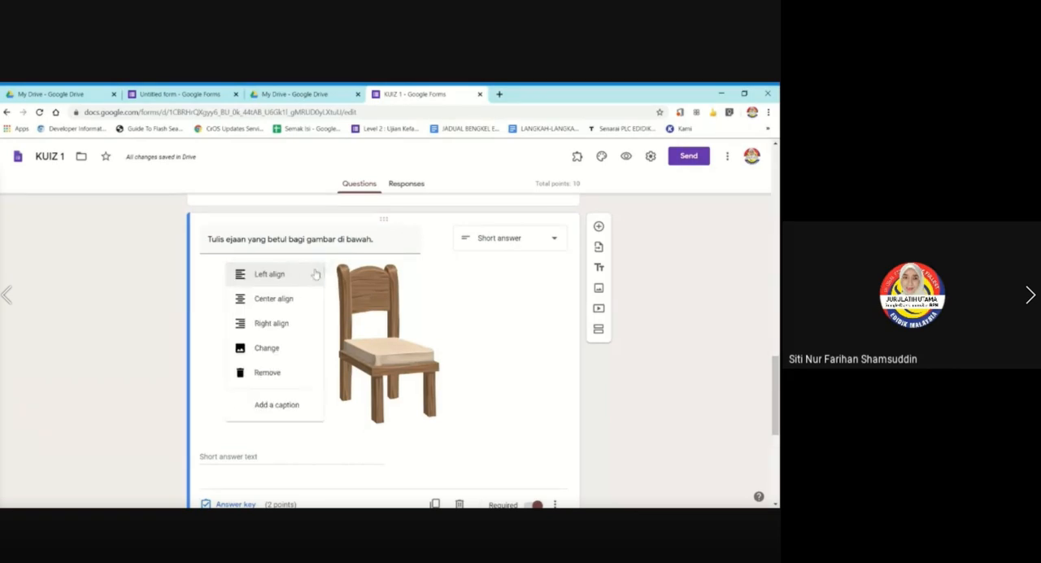
{"action": "left_click", "coordinate": [242, 351]}
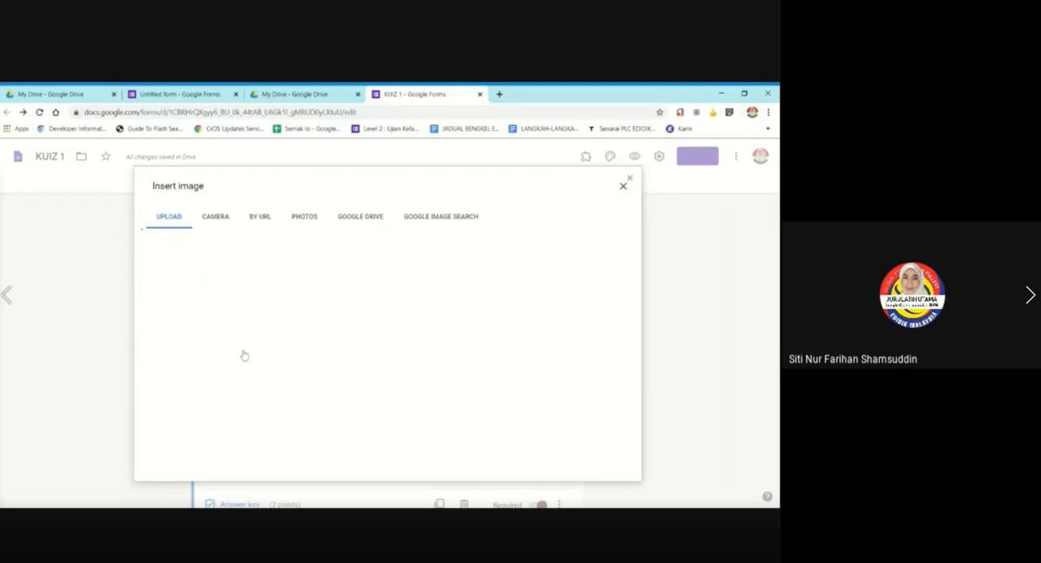
{"action": "left_click", "coordinate": [462, 220]}
{"action": "type", "text": "bola"}
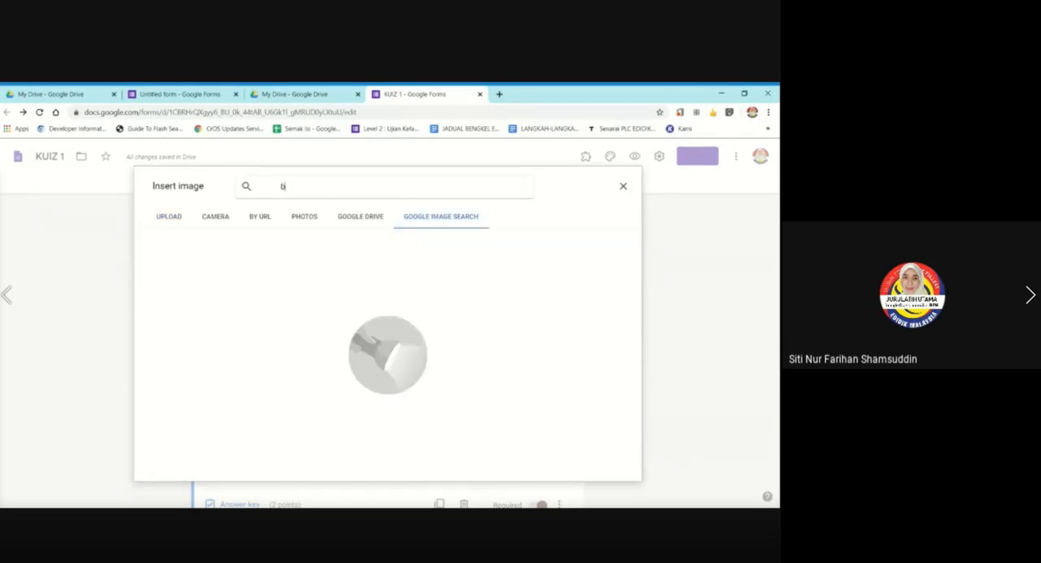
{"action": "key", "text": "Return"}
{"action": "type", "text": "buku"}
{"action": "key", "text": "Return"}
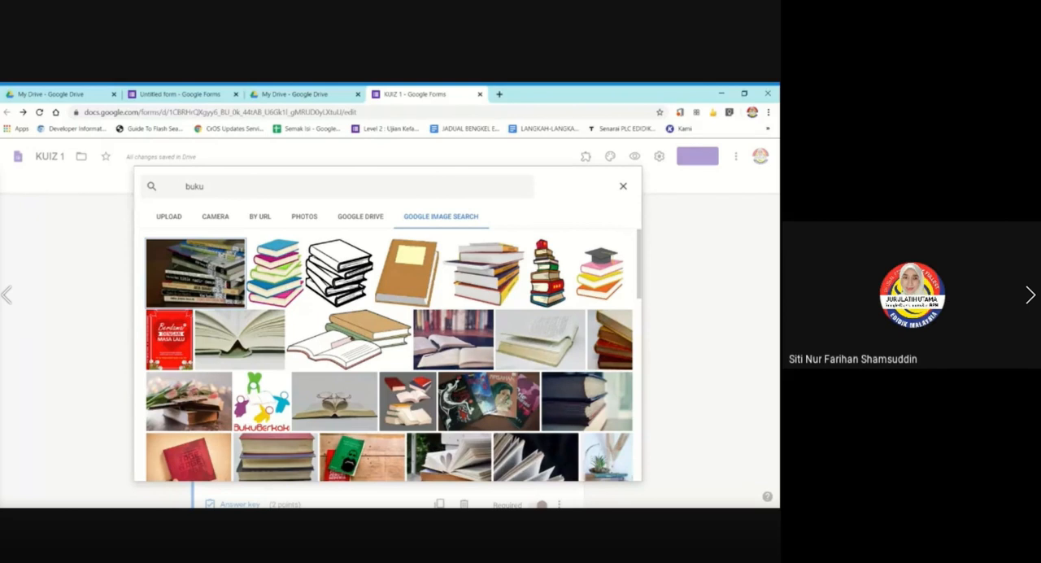
{"action": "left_click", "coordinate": [412, 287]}
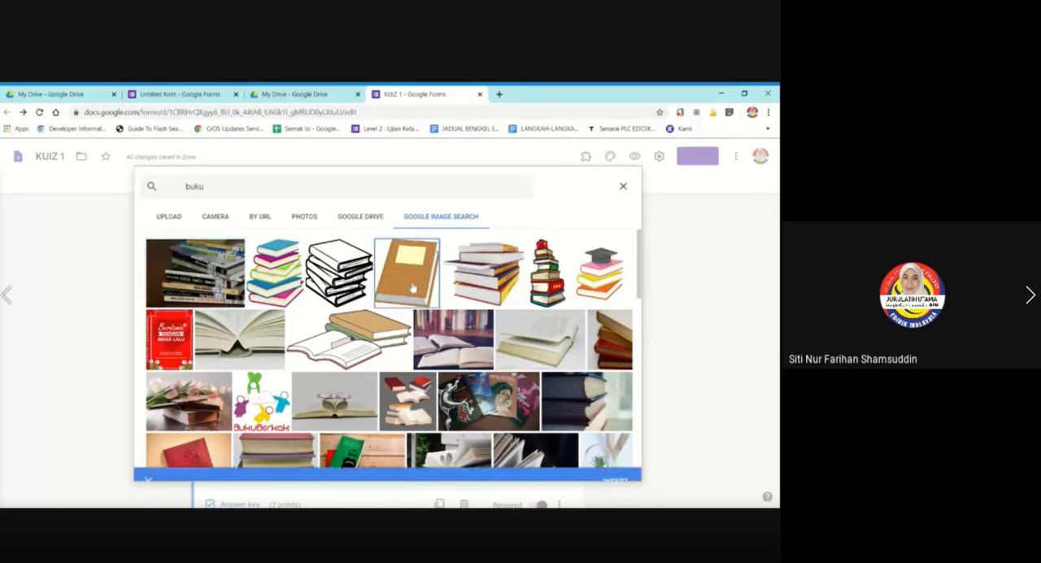
{"action": "left_click", "coordinate": [624, 473]}
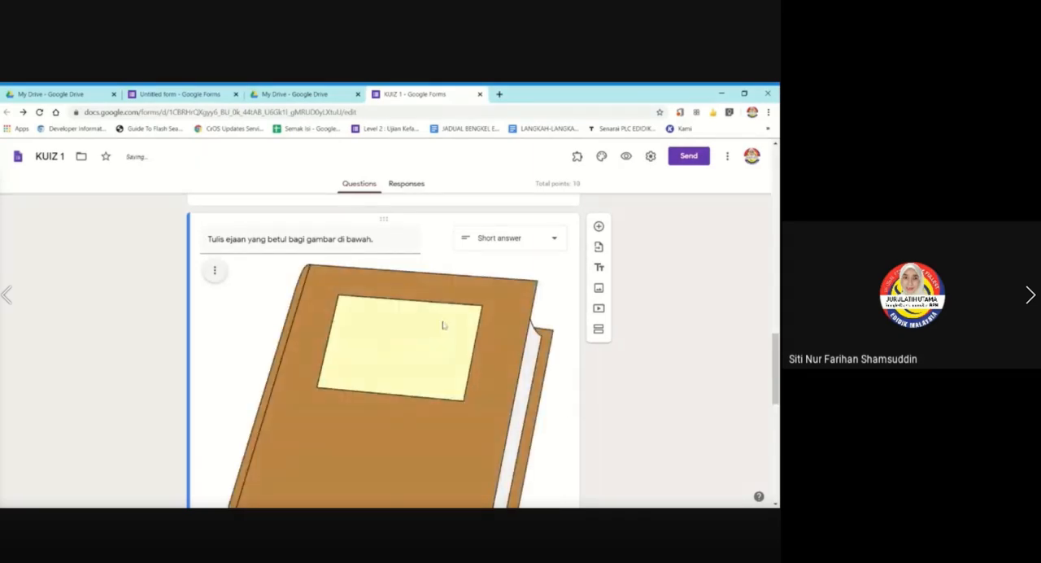
Shrink the book picture to about one third of its inserted size and center it in the question.
{"action": "left_click", "coordinate": [443, 325]}
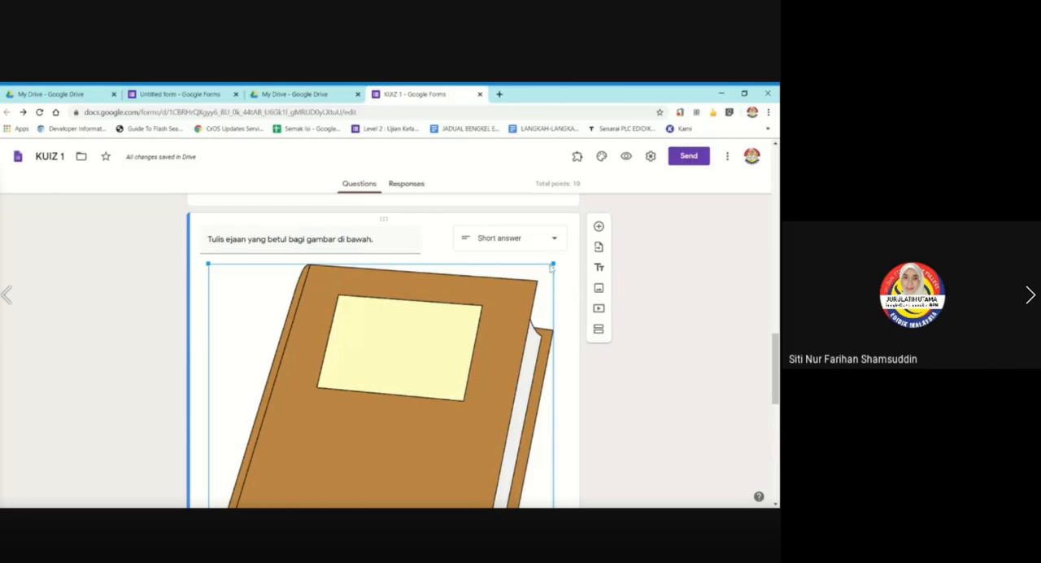
{"action": "left_click_drag", "start_coordinate": [552, 269], "coordinate": [342, 433]}
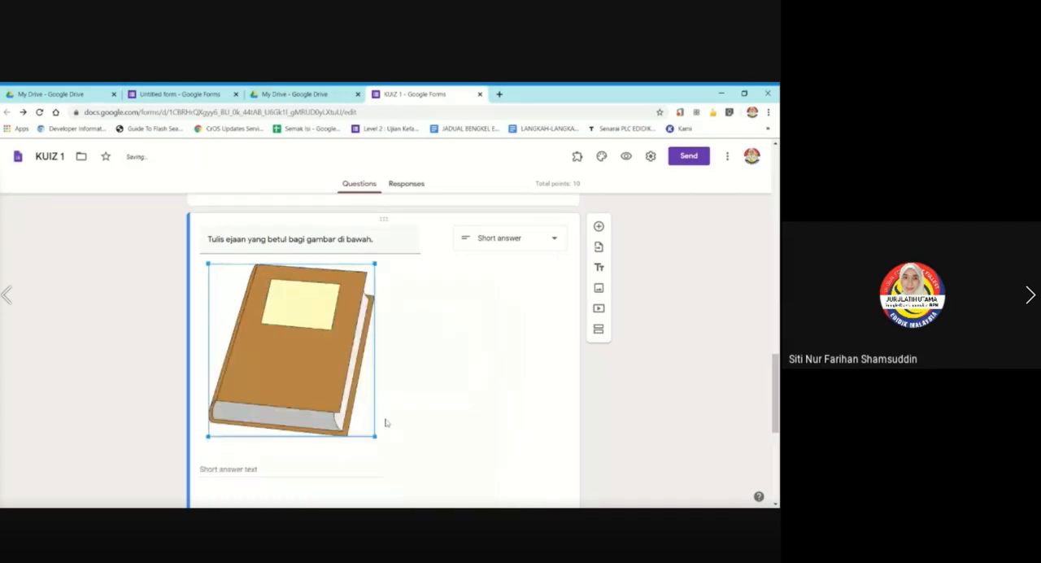
{"action": "left_click_drag", "start_coordinate": [375, 264], "coordinate": [323, 315]}
{"action": "left_click", "coordinate": [149, 274]}
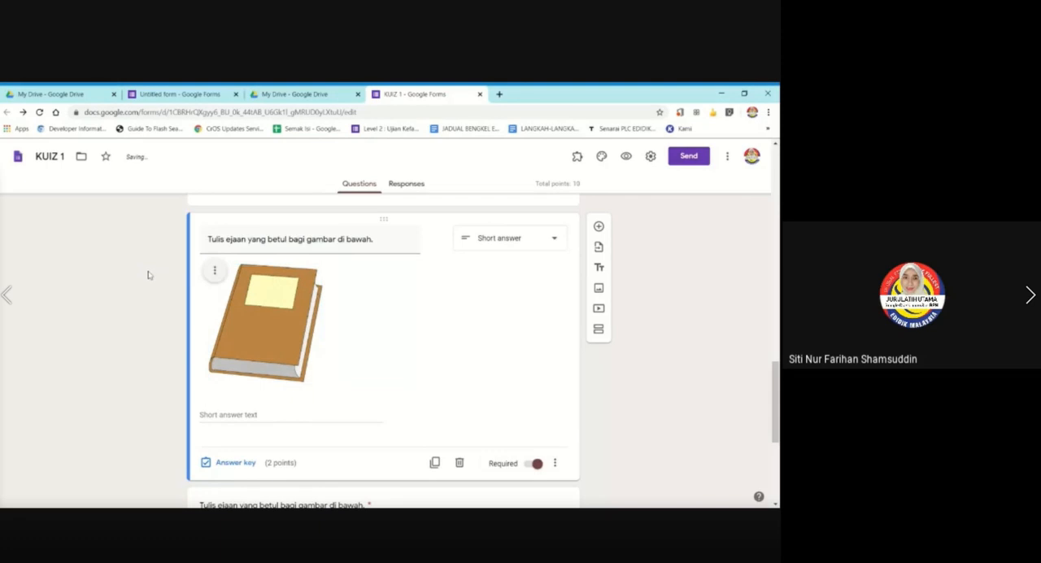
{"action": "left_click", "coordinate": [215, 270]}
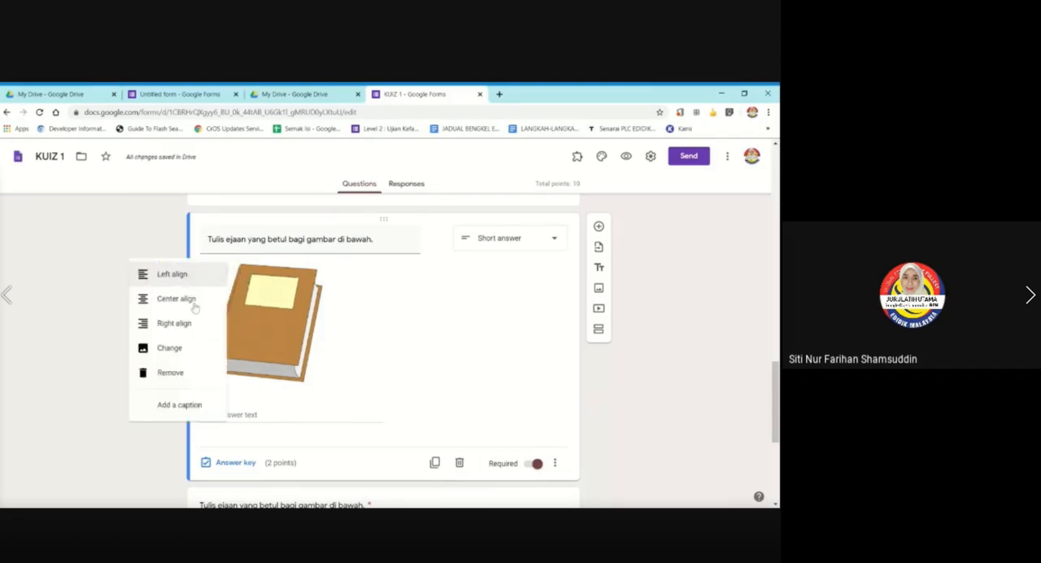
{"action": "left_click", "coordinate": [195, 304]}
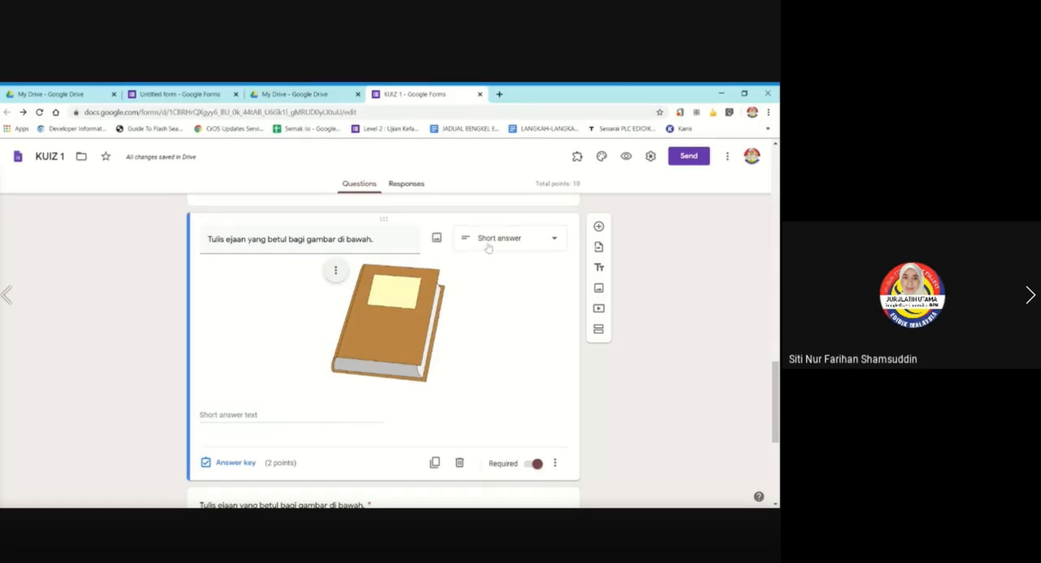
Open the book question's answer key and set its value to 4 points.
{"action": "left_click", "coordinate": [227, 464]}
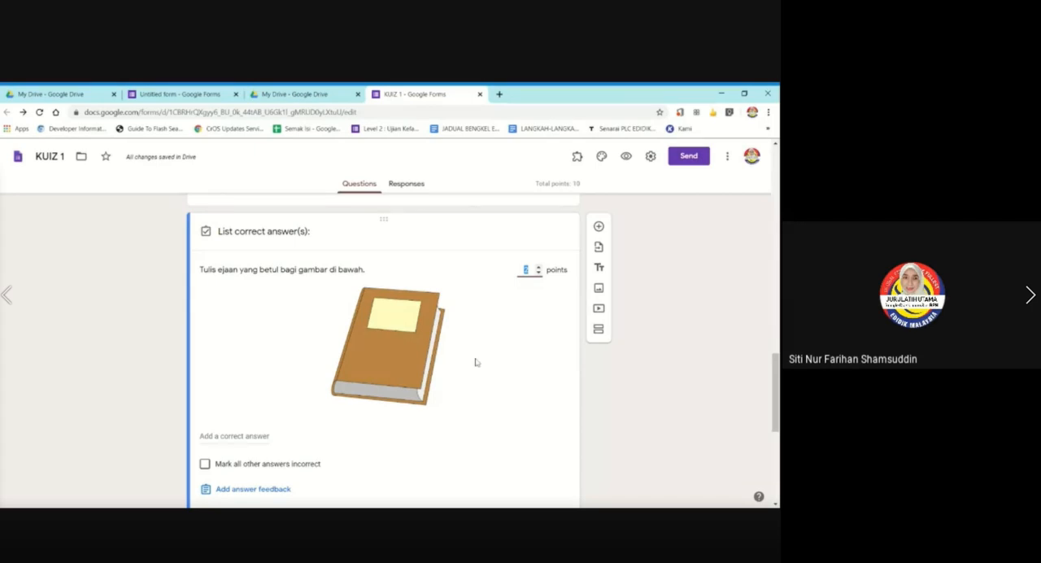
{"action": "left_click", "coordinate": [538, 272]}
{"action": "left_click", "coordinate": [540, 268]}
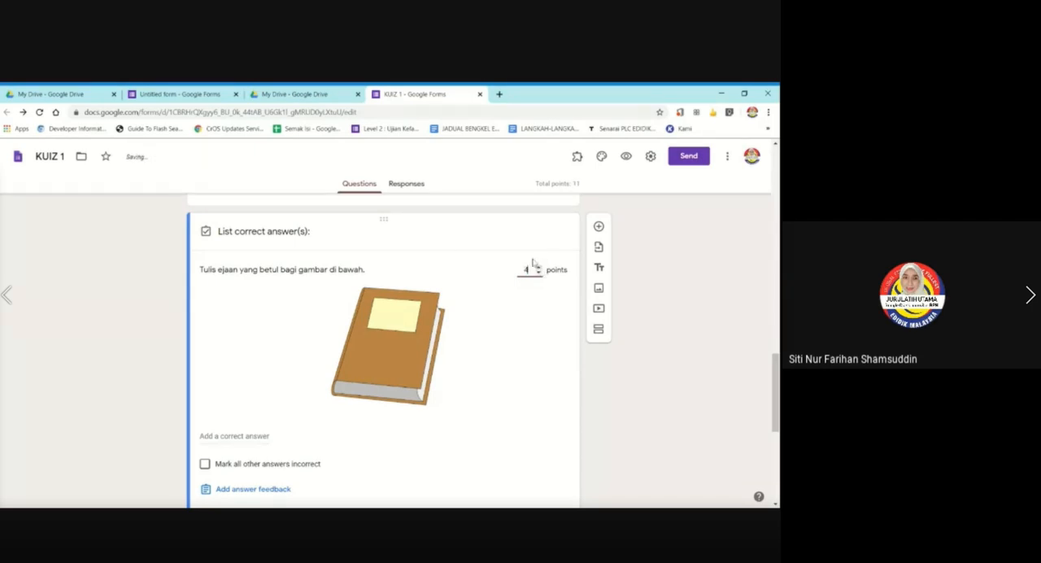
{"action": "left_click", "coordinate": [468, 398]}
{"action": "scroll", "coordinate": [278, 330], "scroll_direction": "down", "scroll_amount": 1}
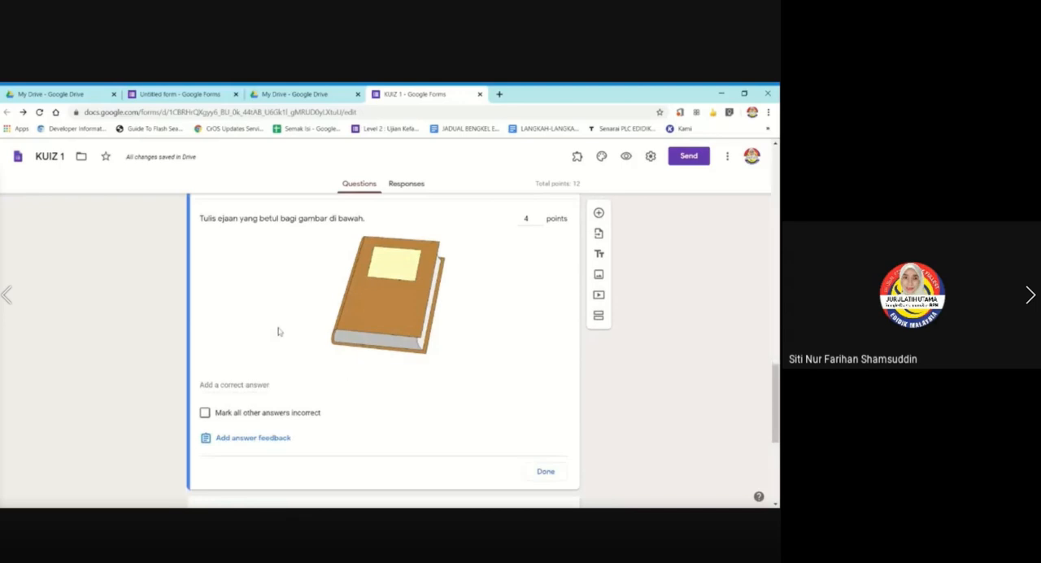
Add "buku", "Buku" and "BUKU" as correct answers to the book question.
{"action": "left_click", "coordinate": [234, 385]}
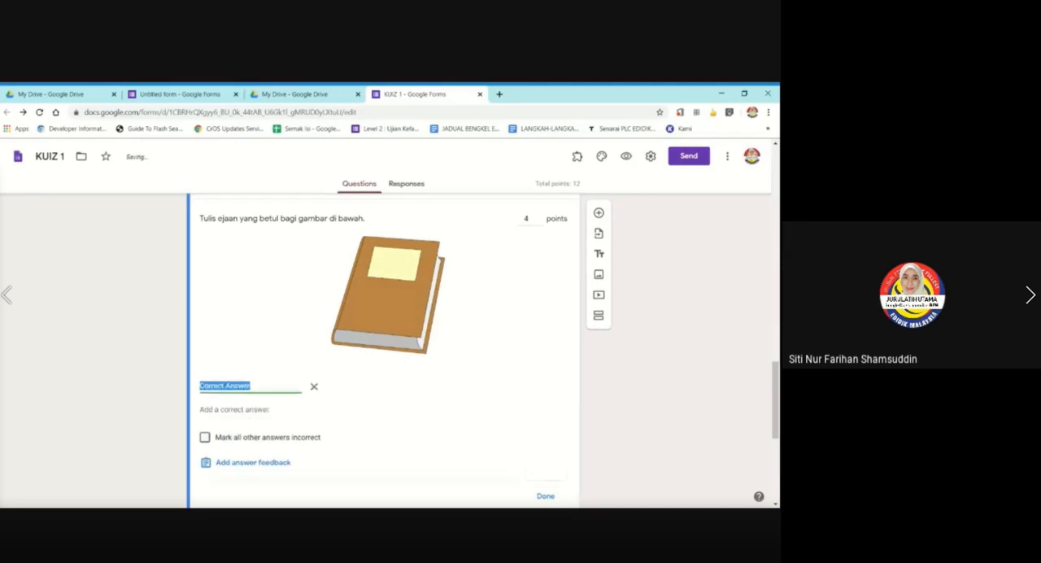
{"action": "type", "text": "buku"}
{"action": "left_click", "coordinate": [233, 409]}
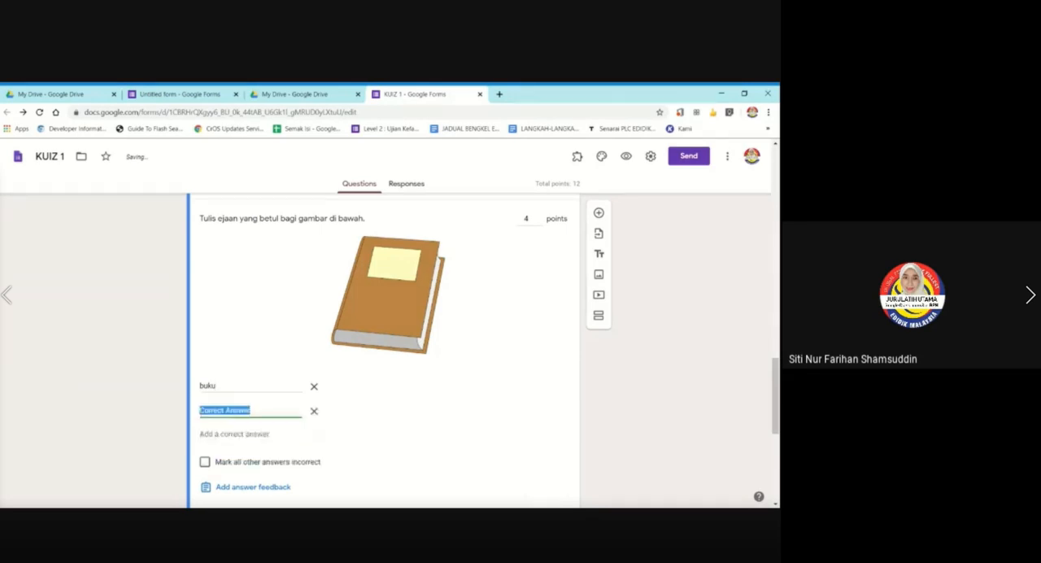
{"action": "type", "text": "Buku"}
{"action": "left_click", "coordinate": [245, 432]}
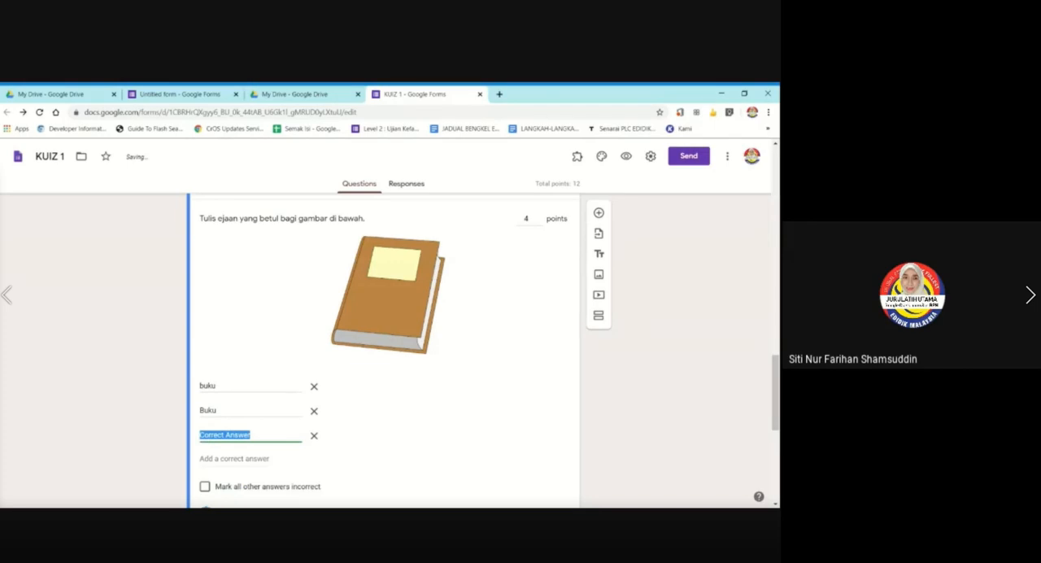
{"action": "type", "text": "BUKU"}
Mark all other answers incorrect for the book question and finish its answer key.
{"action": "scroll", "coordinate": [262, 420], "scroll_direction": "down", "scroll_amount": 2}
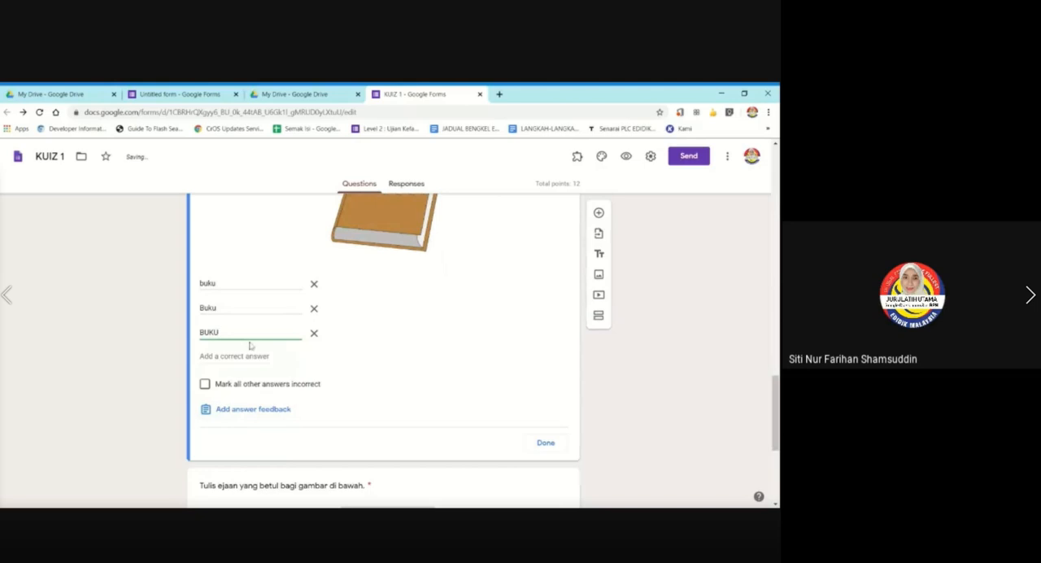
{"action": "left_click", "coordinate": [205, 382]}
{"action": "scroll", "coordinate": [427, 343], "scroll_direction": "down", "scroll_amount": 3}
{"action": "scroll", "coordinate": [428, 343], "scroll_direction": "up", "scroll_amount": 5}
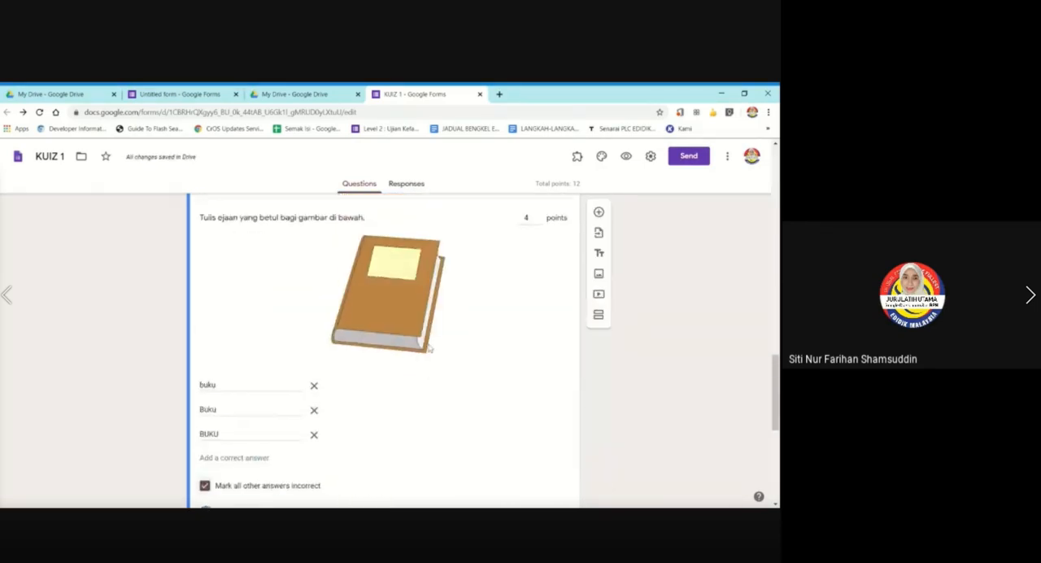
{"action": "scroll", "coordinate": [435, 340], "scroll_direction": "down", "scroll_amount": 2}
{"action": "left_click", "coordinate": [546, 442]}
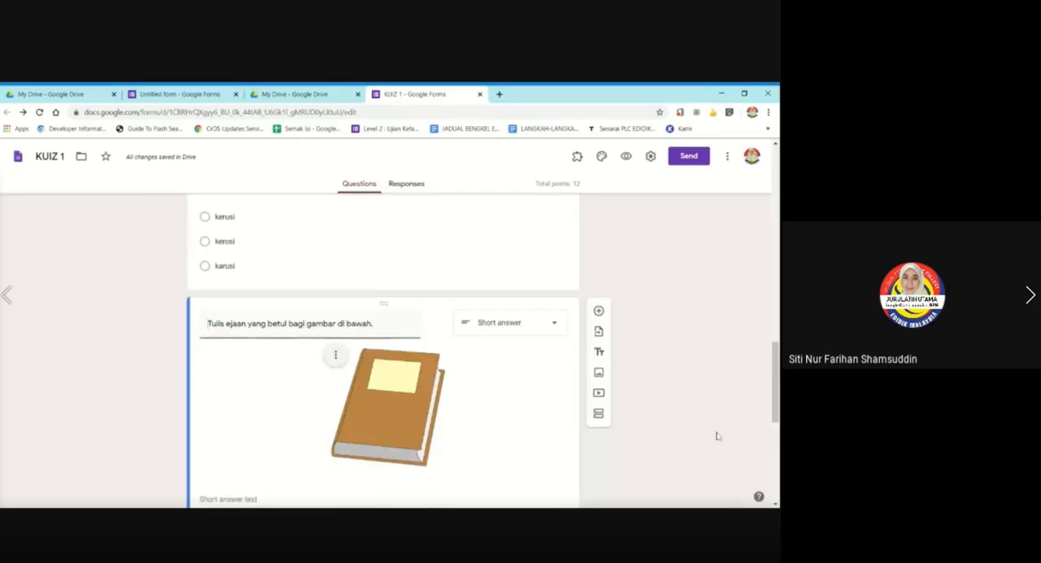
{"action": "scroll", "coordinate": [687, 414], "scroll_direction": "down", "scroll_amount": 4}
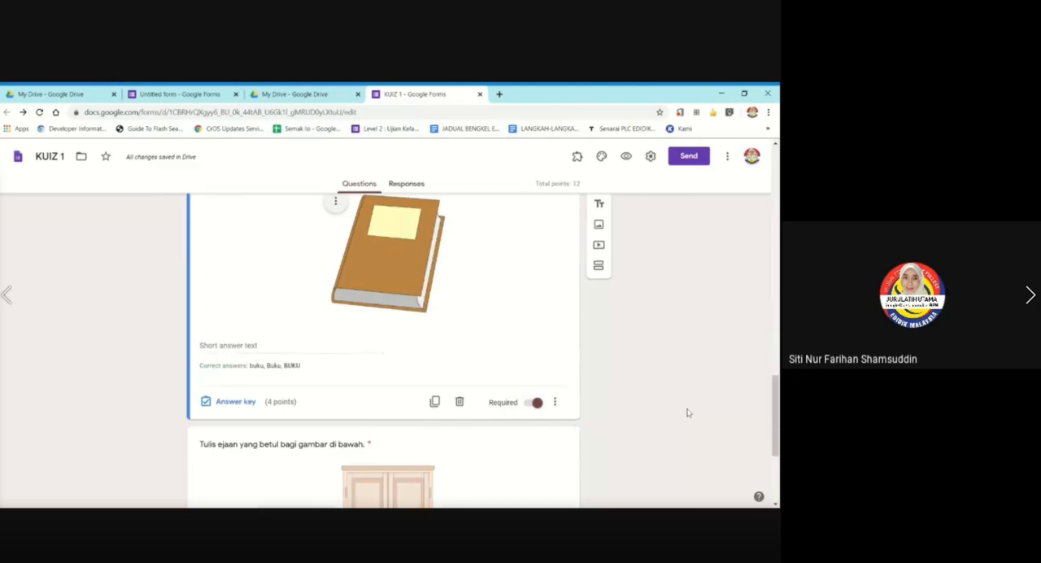
{"action": "scroll", "coordinate": [687, 414], "scroll_direction": "down", "scroll_amount": 1}
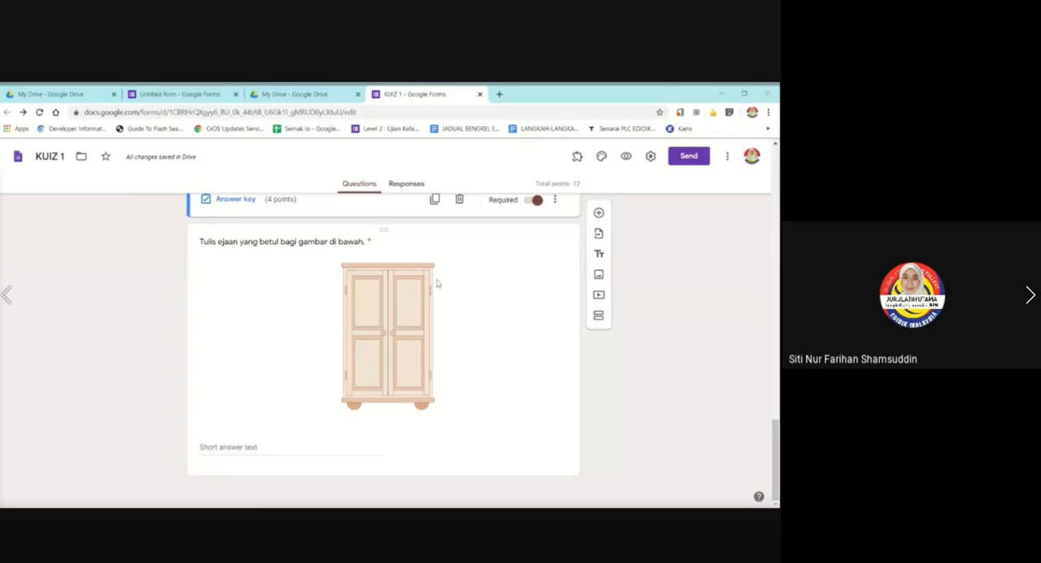
Review the wardrobe, book and chair picture questions and their answer formats.
{"action": "left_click", "coordinate": [476, 298]}
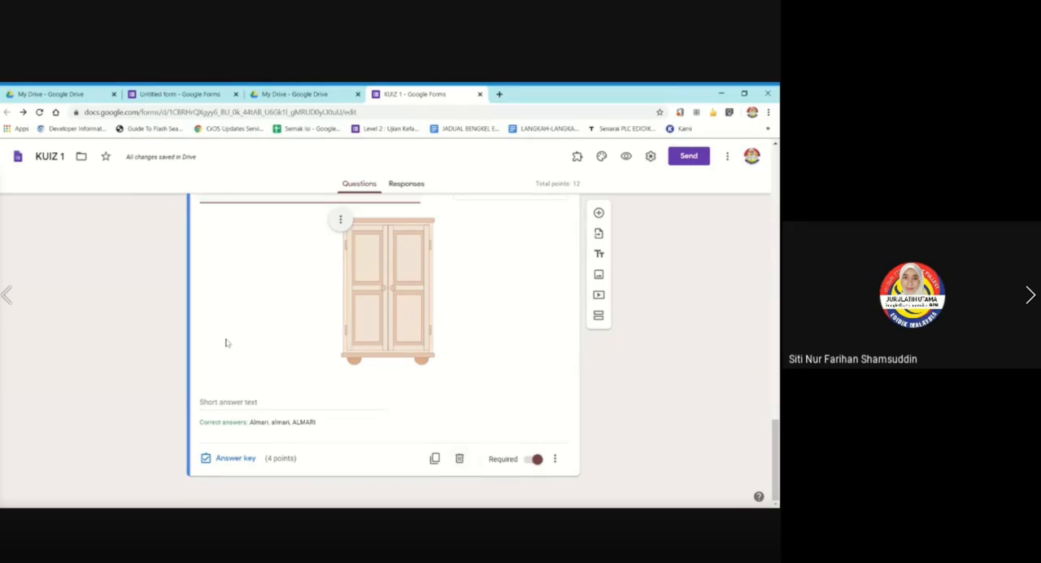
{"action": "key", "text": "alt+Tab"}
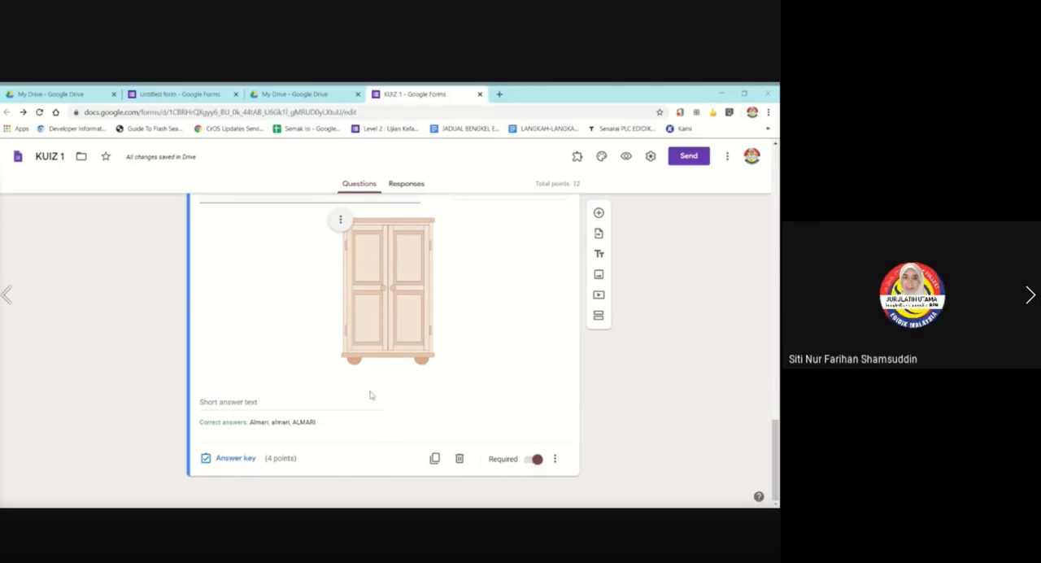
{"action": "scroll", "coordinate": [487, 386], "scroll_direction": "up", "scroll_amount": 4}
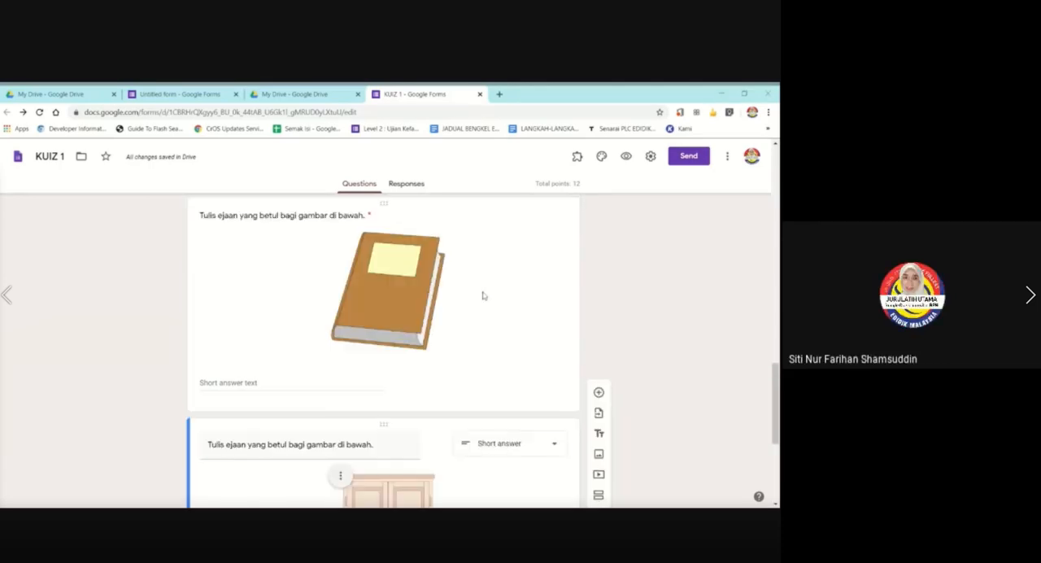
{"action": "scroll", "coordinate": [480, 288], "scroll_direction": "up", "scroll_amount": 3}
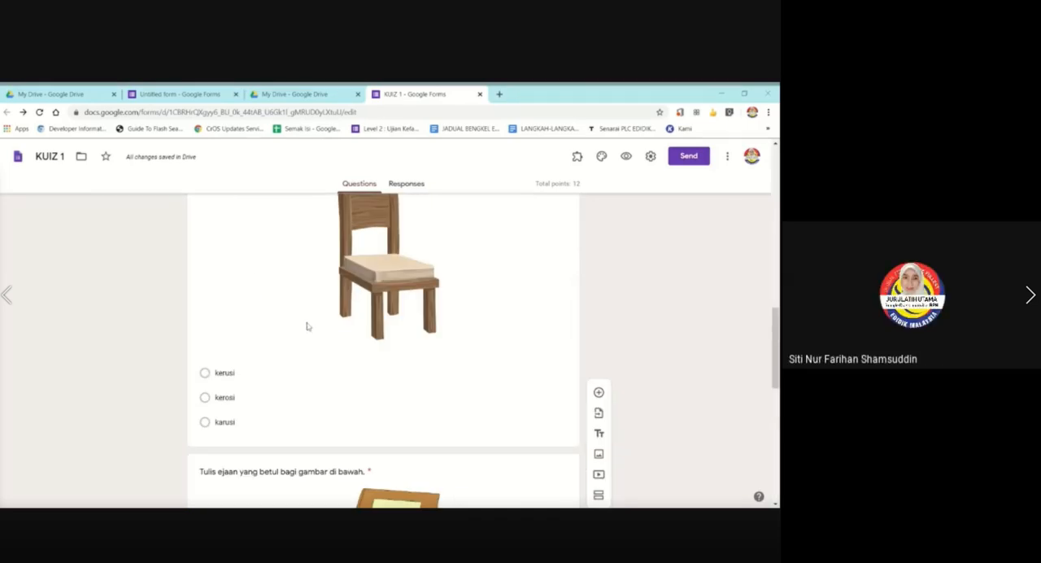
{"action": "scroll", "coordinate": [344, 360], "scroll_direction": "down", "scroll_amount": 1}
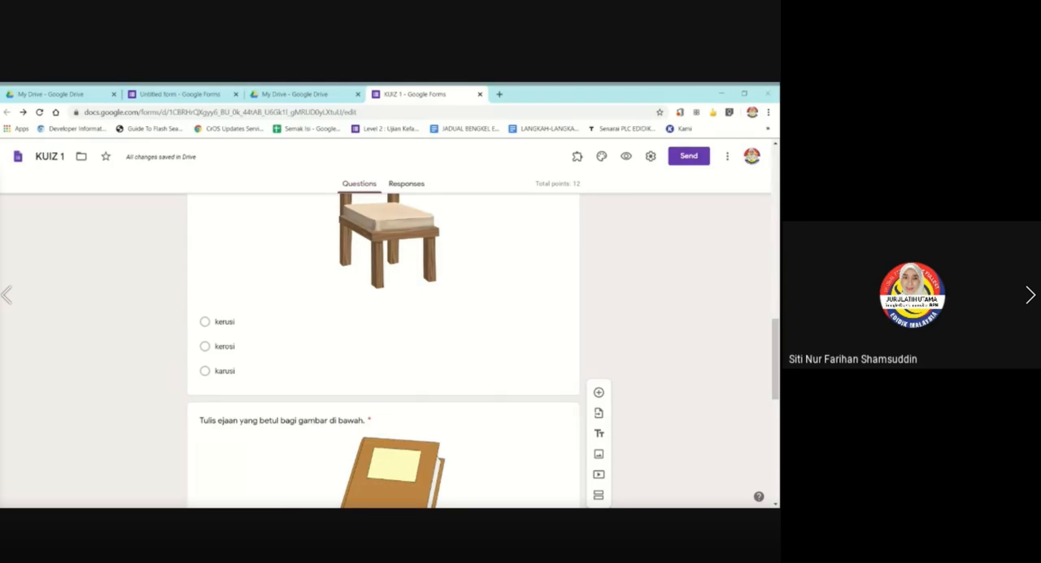
{"action": "scroll", "coordinate": [383, 350], "scroll_direction": "down", "scroll_amount": 3}
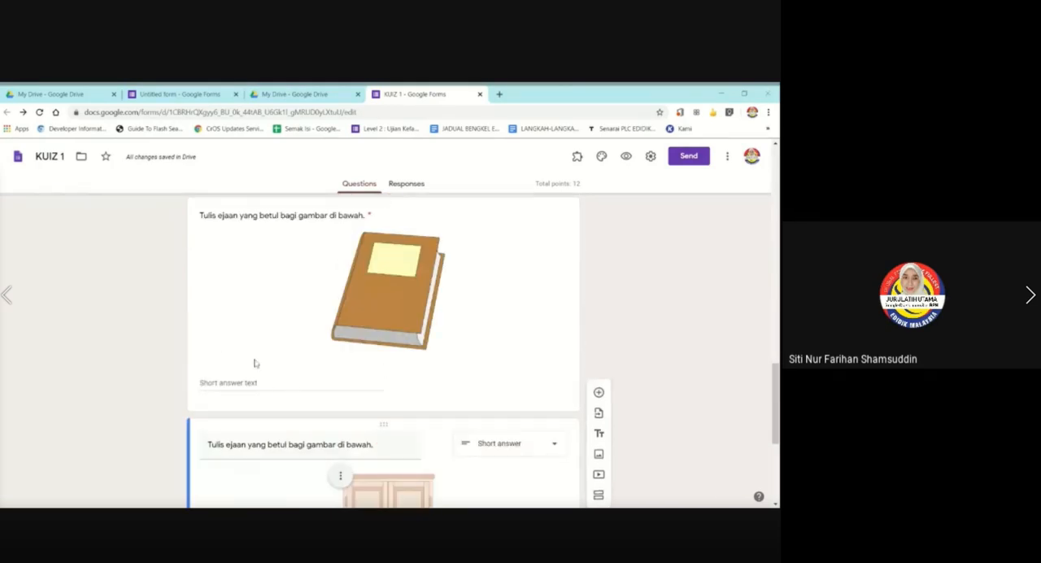
Open the book question's answer key and examine its accepted spellings and the option to mark all other answers incorrect.
{"action": "left_click", "coordinate": [332, 368]}
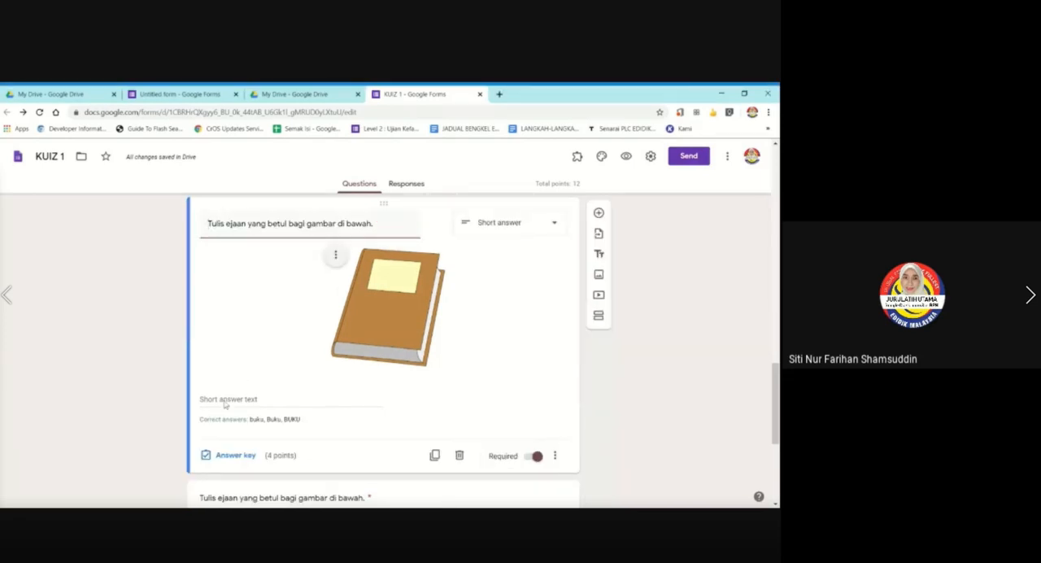
{"action": "left_click", "coordinate": [245, 456]}
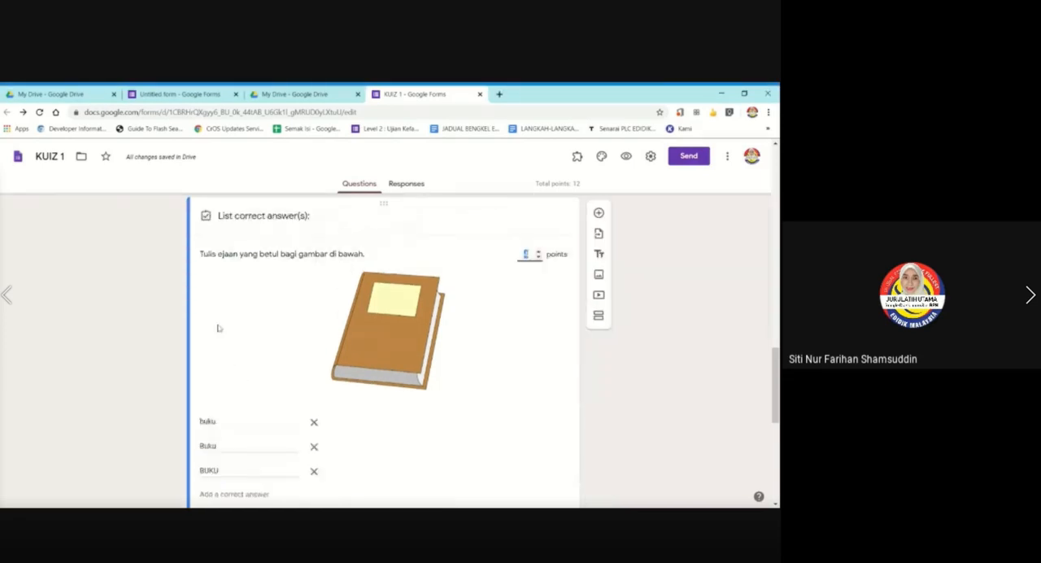
{"action": "scroll", "coordinate": [216, 328], "scroll_direction": "down", "scroll_amount": 2}
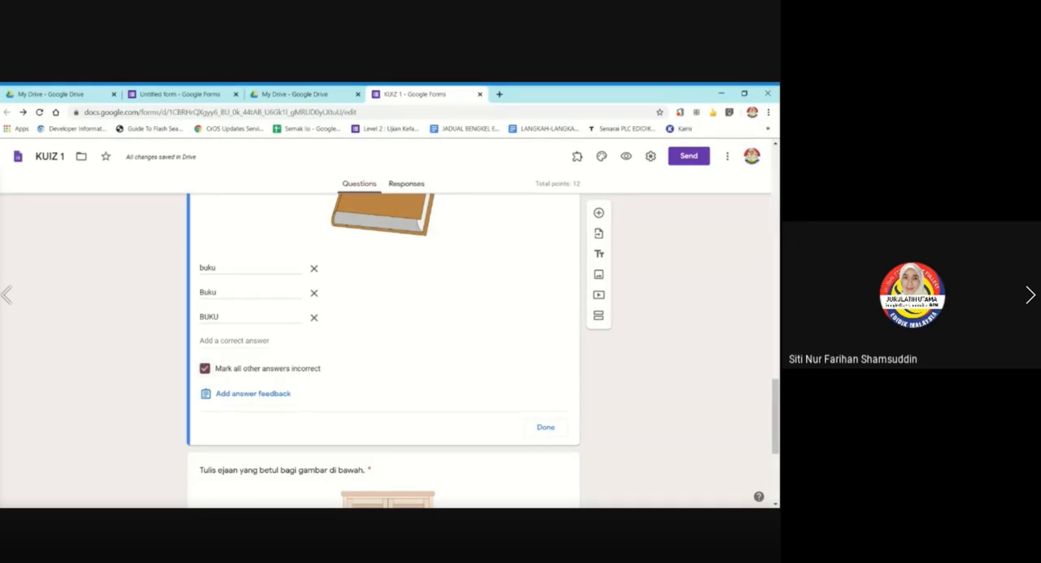
{"action": "left_click", "coordinate": [206, 369]}
{"action": "left_click", "coordinate": [206, 369]}
{"action": "scroll", "coordinate": [321, 384], "scroll_direction": "up", "scroll_amount": 3}
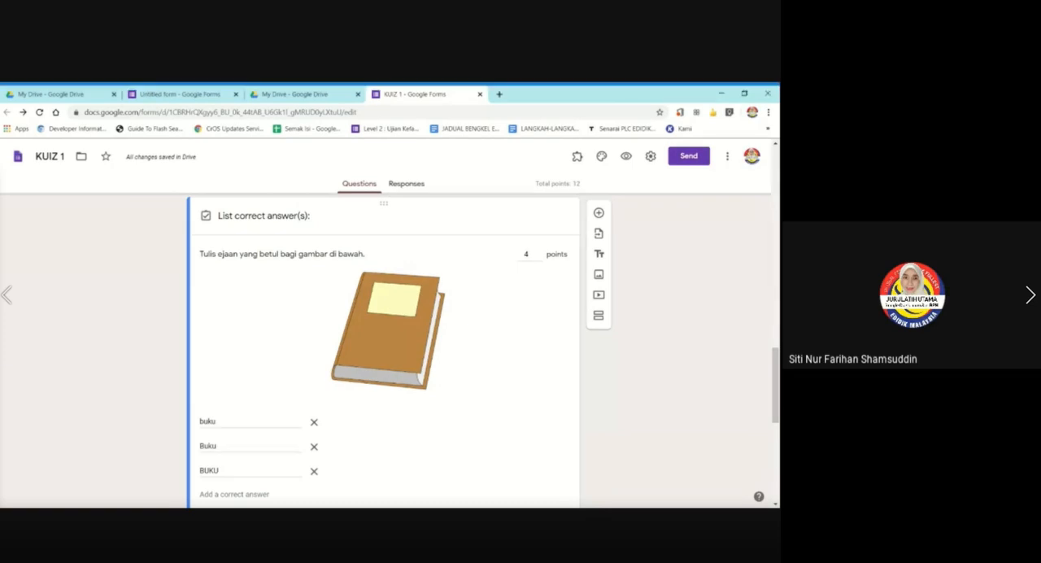
Add a multiple choice question titled "20 ÷ 5 =" after the book question.
{"action": "left_click", "coordinate": [598, 212]}
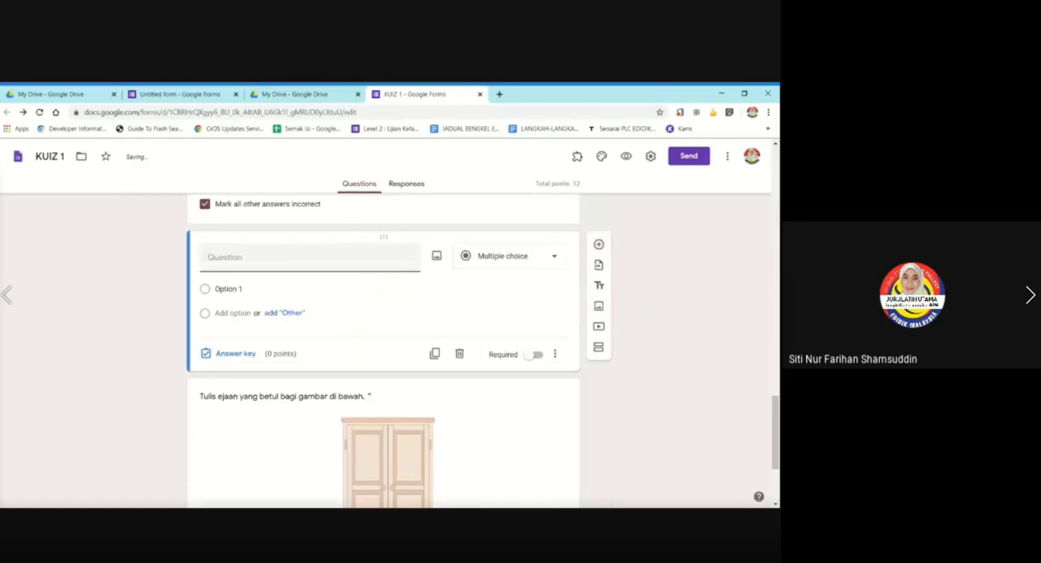
{"action": "type", "text": "20 ÷ 5 ="}
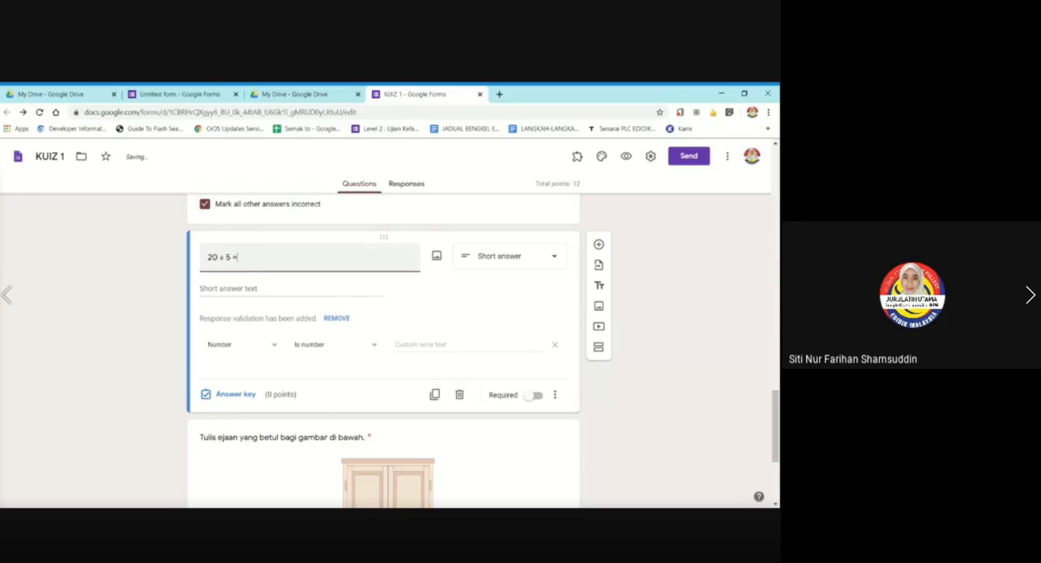
{"action": "left_click", "coordinate": [281, 278]}
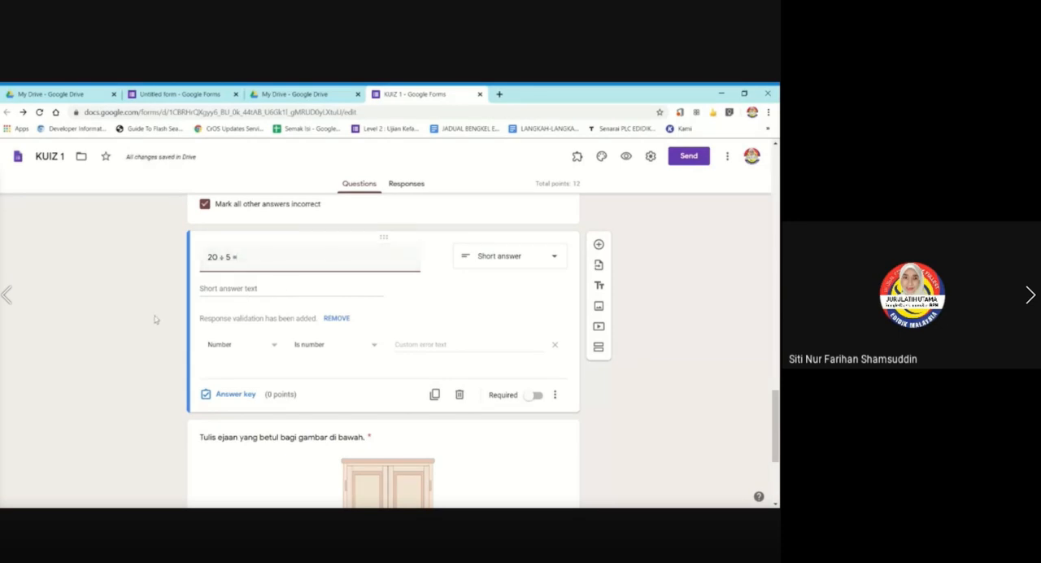
{"action": "left_click", "coordinate": [301, 257]}
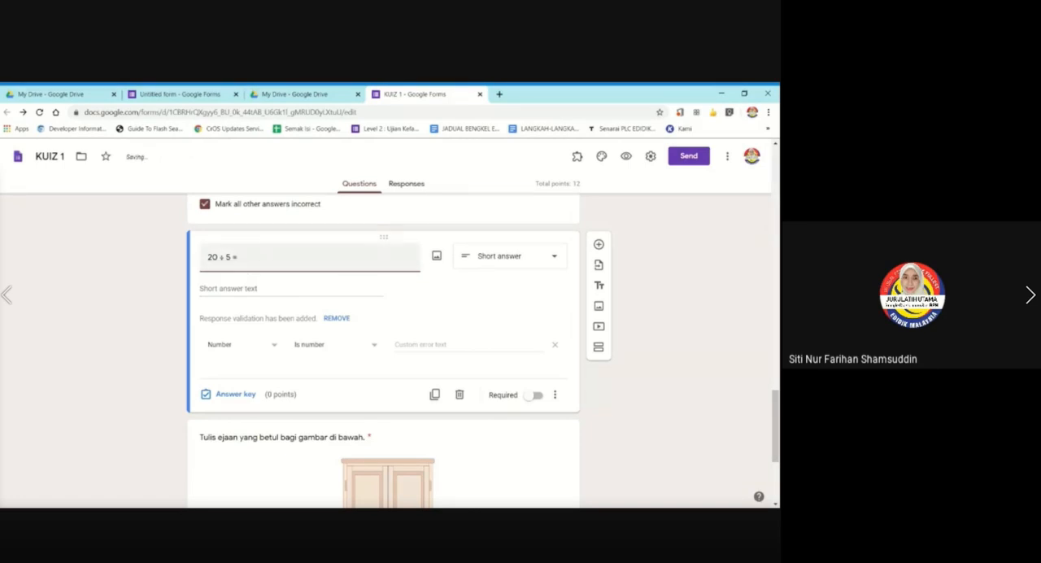
{"action": "left_click", "coordinate": [488, 258]}
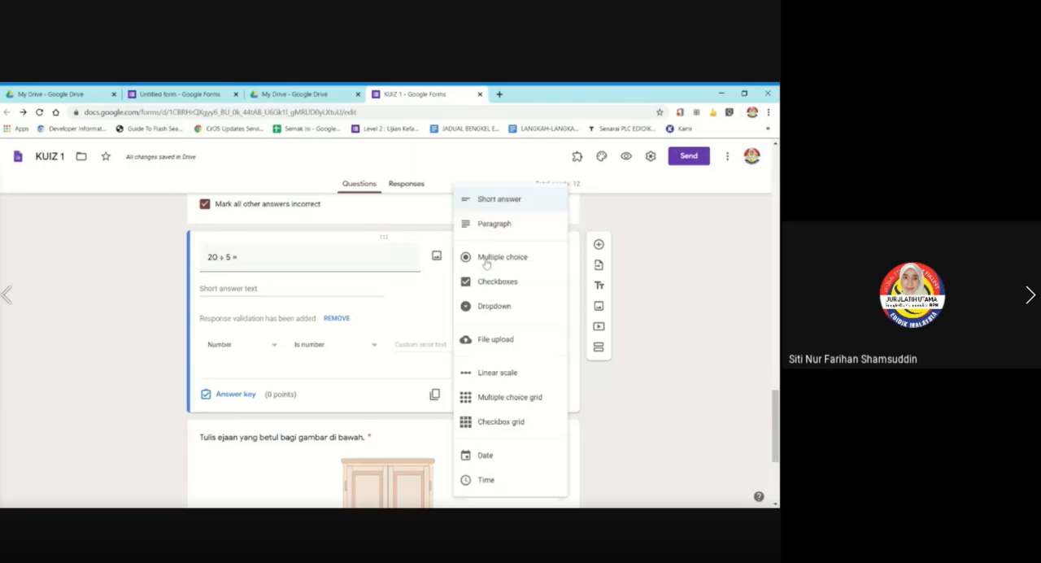
{"action": "left_click", "coordinate": [486, 256]}
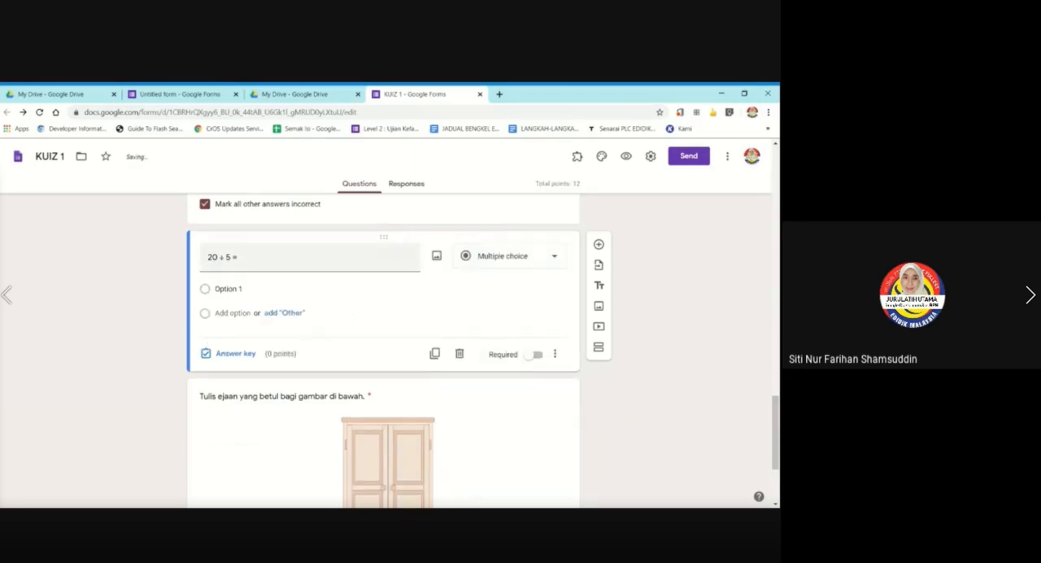
Enter 6, 8 and 4 as the answer options of the "20 ÷ 5 =" question.
{"action": "left_click", "coordinate": [230, 289]}
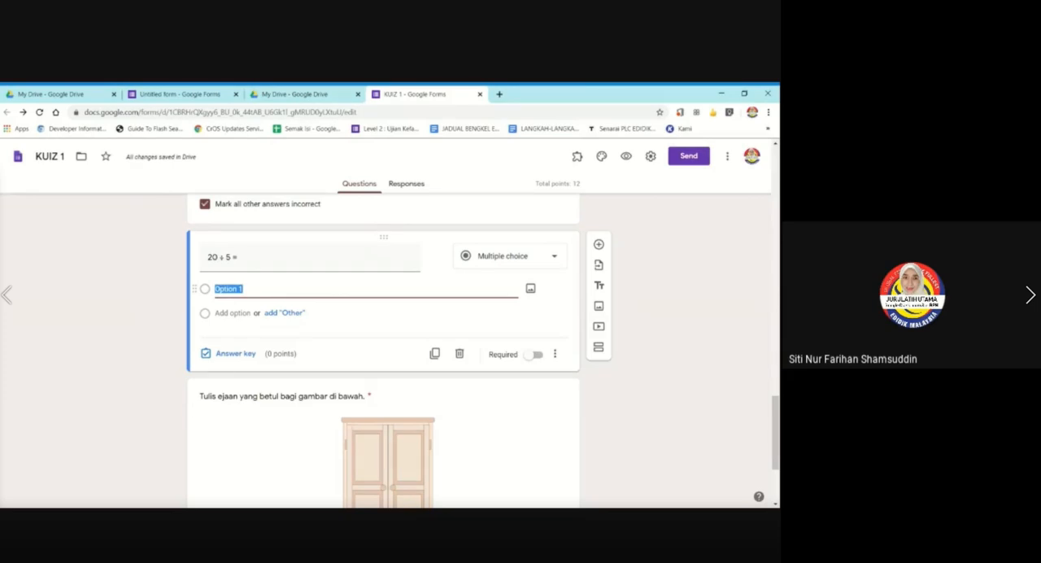
{"action": "type", "text": "6"}
{"action": "key", "text": "Return"}
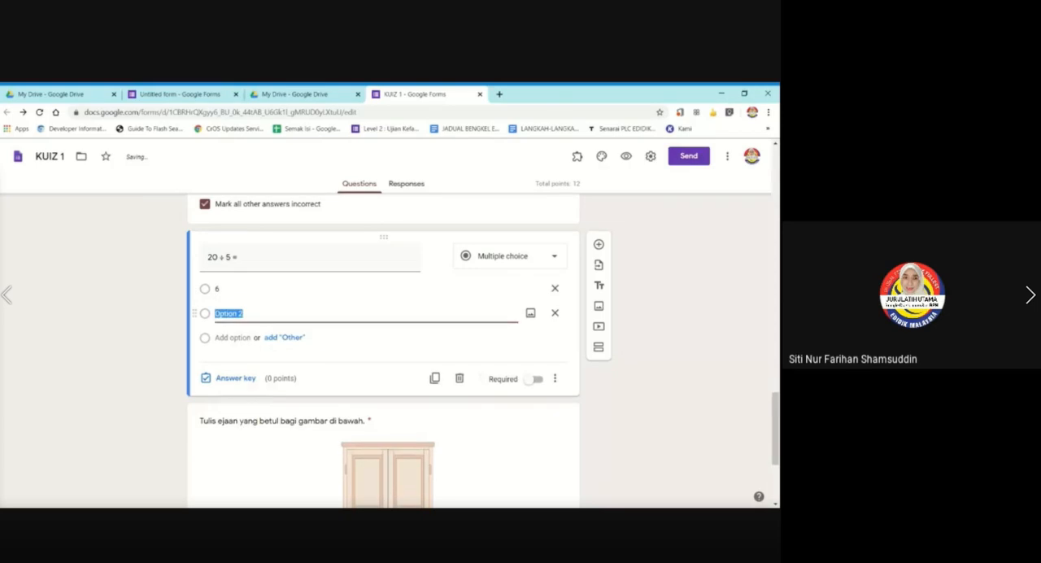
{"action": "type", "text": "8"}
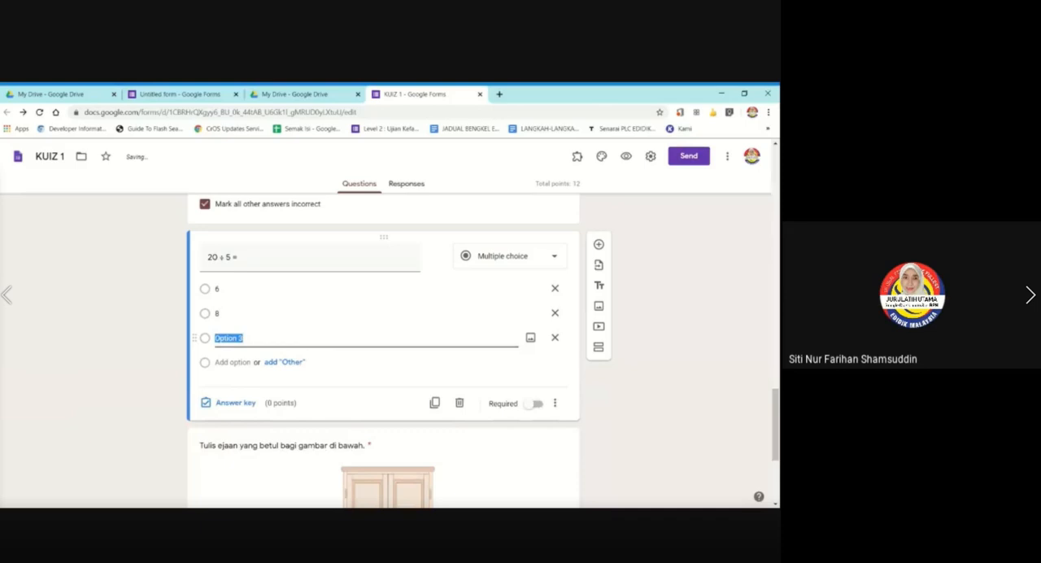
{"action": "type", "text": "4"}
Set the "20 ÷ 5 =" answer key to 2 points with 4 as the correct answer.
{"action": "left_click", "coordinate": [238, 403]}
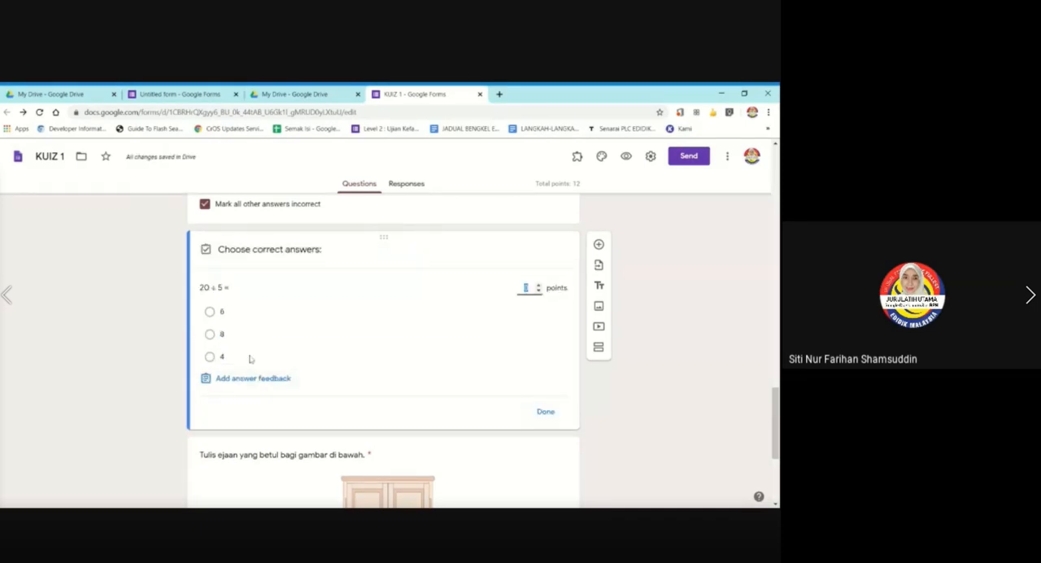
{"action": "left_click", "coordinate": [538, 284]}
{"action": "left_click", "coordinate": [538, 285]}
{"action": "left_click", "coordinate": [222, 359]}
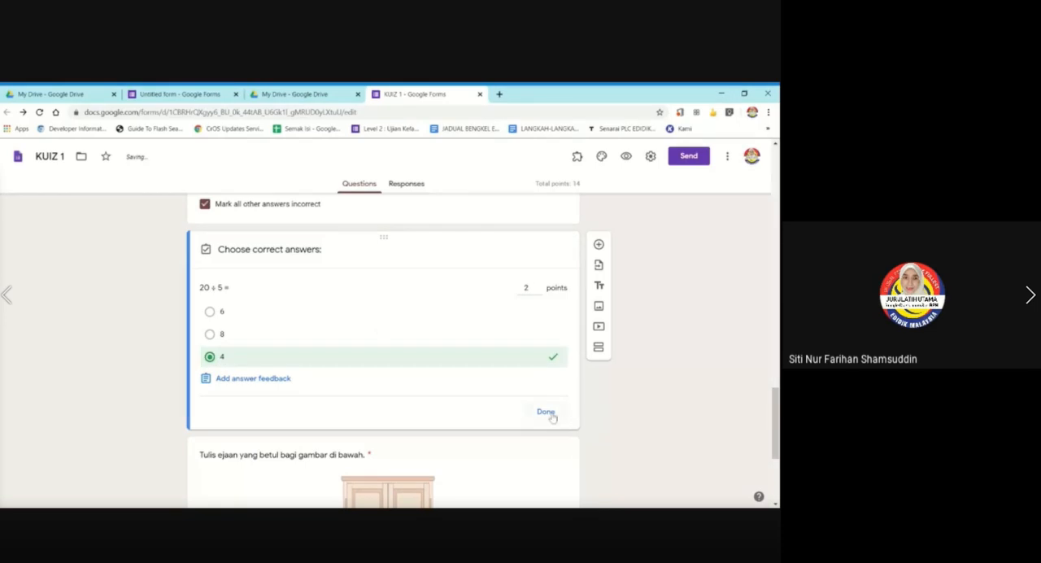
{"action": "left_click", "coordinate": [547, 412]}
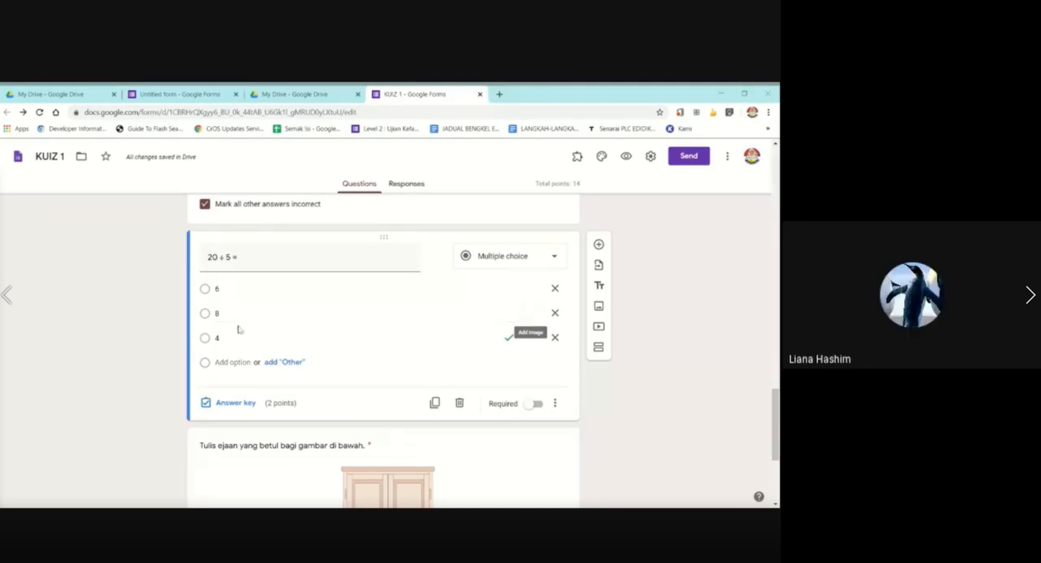
Search Google images for "6" and insert the black number 6 picture into the second answer option.
{"action": "left_click", "coordinate": [530, 314]}
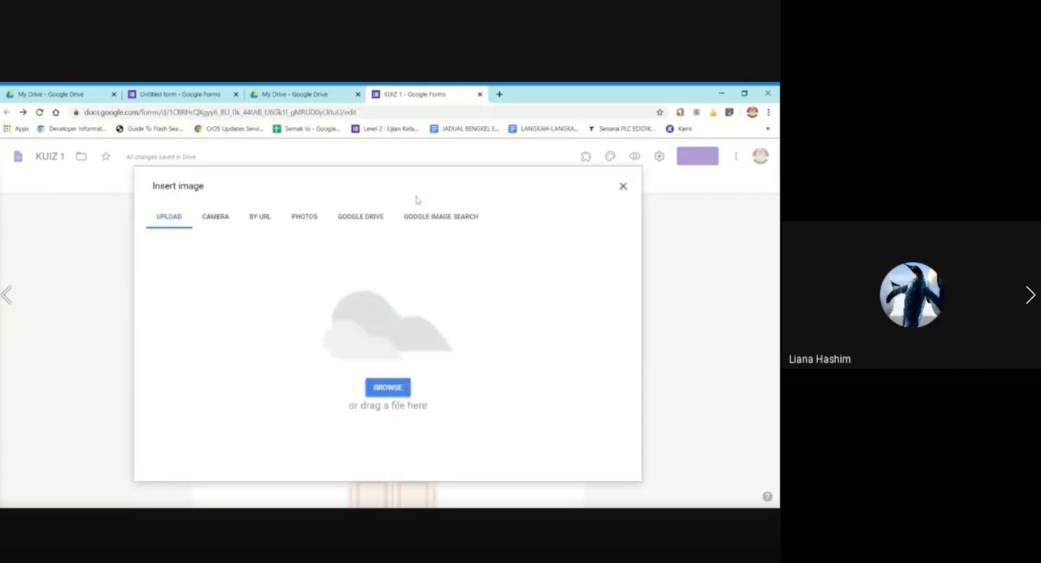
{"action": "left_click", "coordinate": [441, 216]}
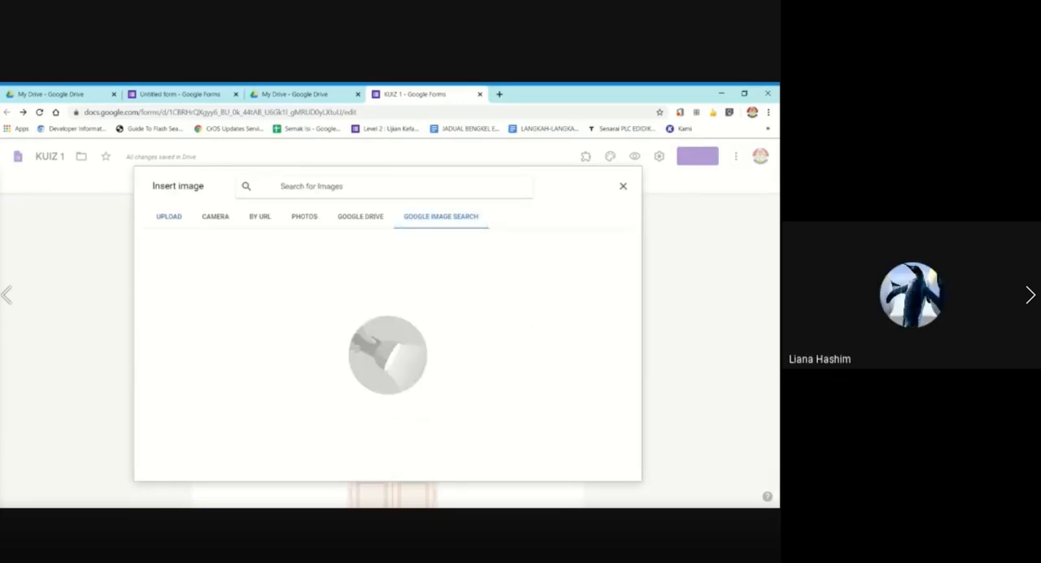
{"action": "type", "text": "6"}
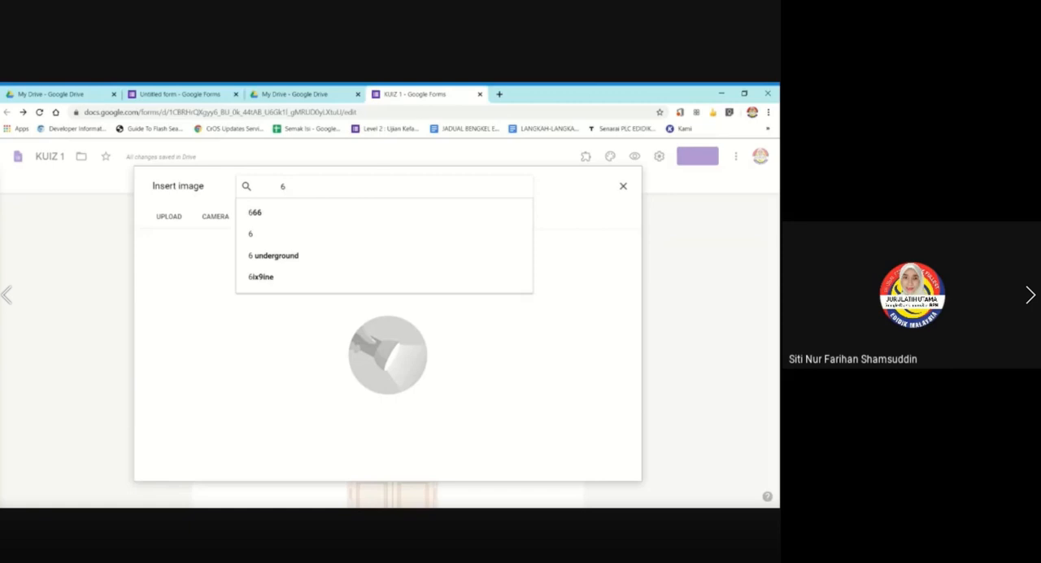
{"action": "key", "text": "Return"}
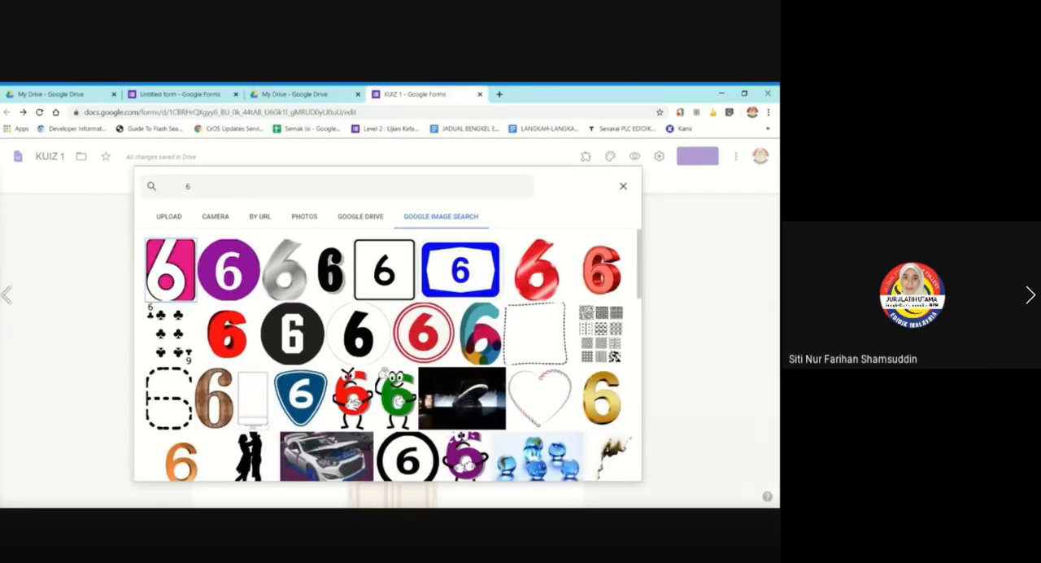
{"action": "left_click", "coordinate": [346, 280]}
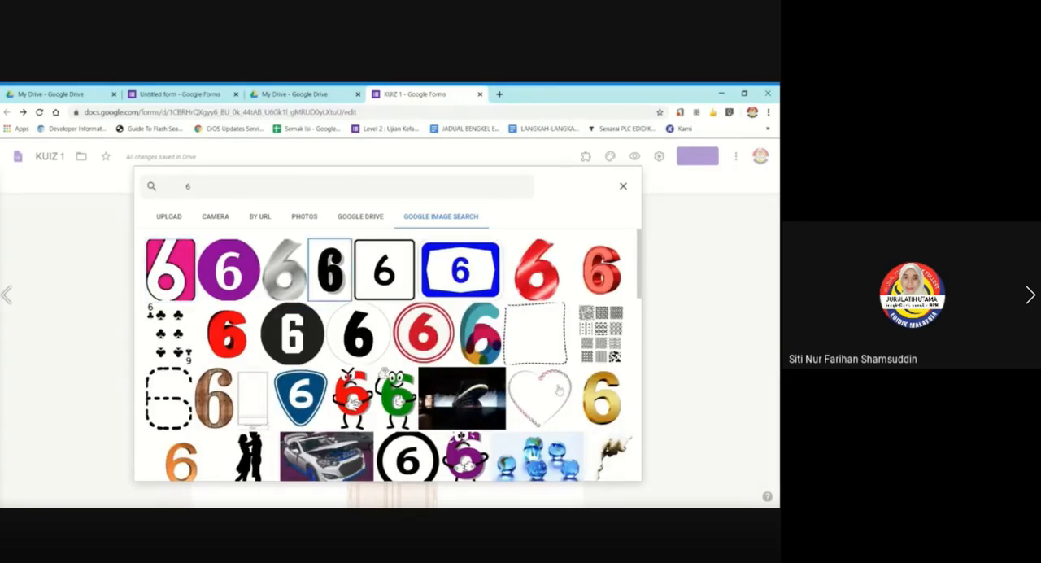
{"action": "left_click", "coordinate": [610, 467]}
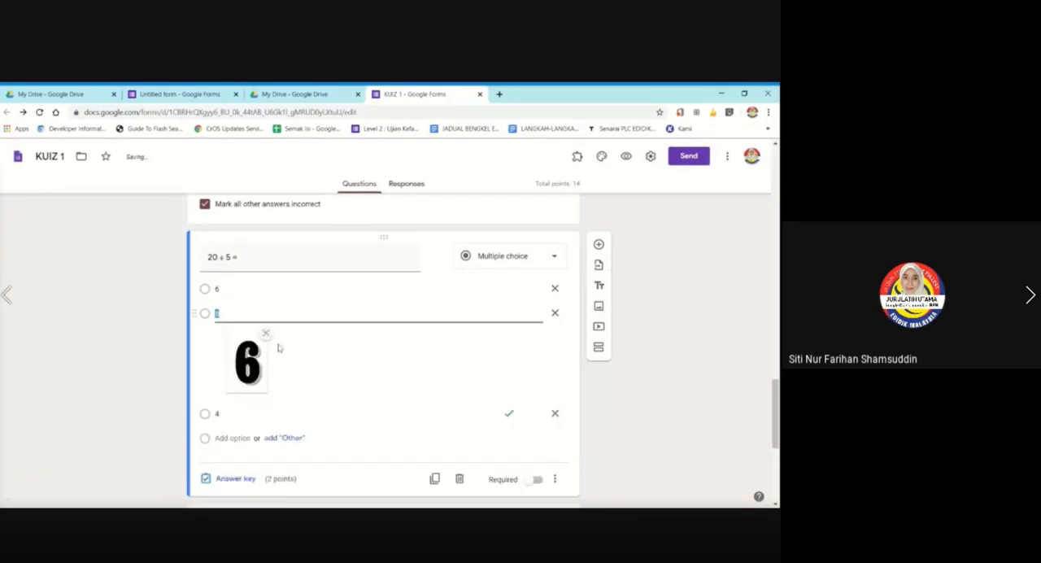
Relabel the second answer option as 6, then delete that option together with its picture.
{"action": "left_click", "coordinate": [234, 314]}
{"action": "type", "text": "6"}
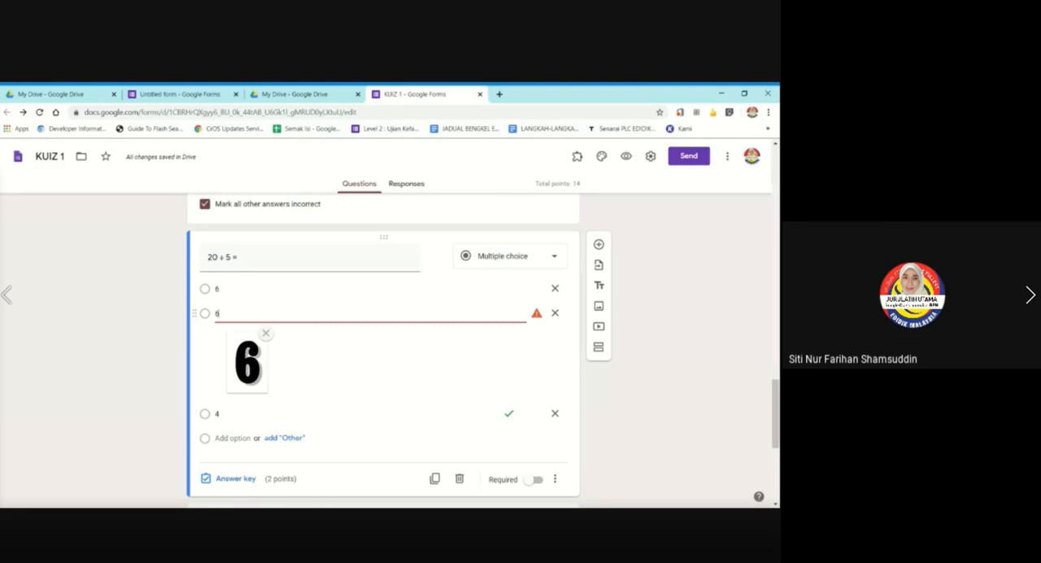
{"action": "left_click", "coordinate": [555, 312]}
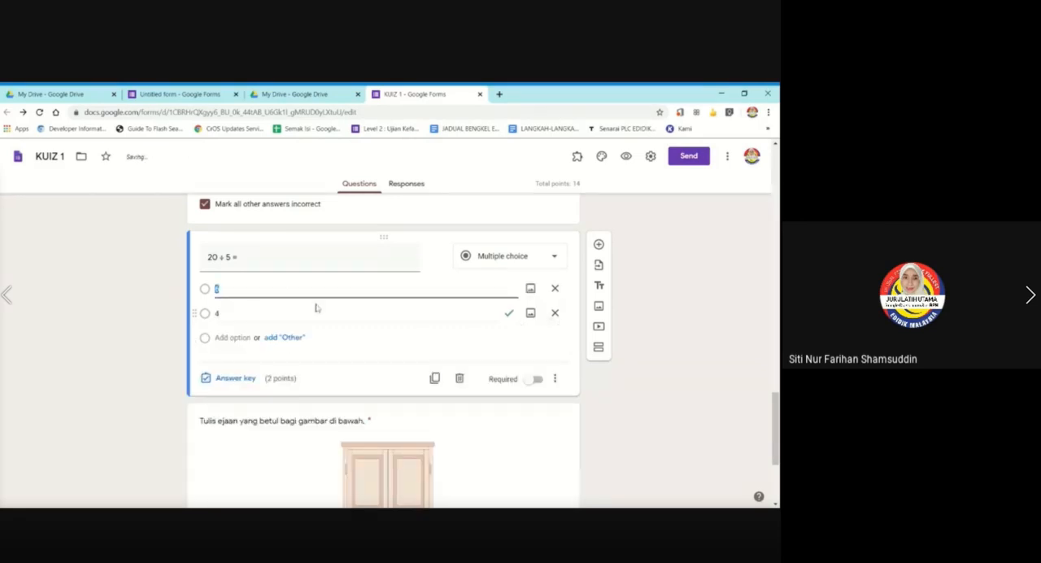
Search Google images for "6" and insert the black number 6 picture into the answer option labelled 6.
{"action": "left_click", "coordinate": [530, 288]}
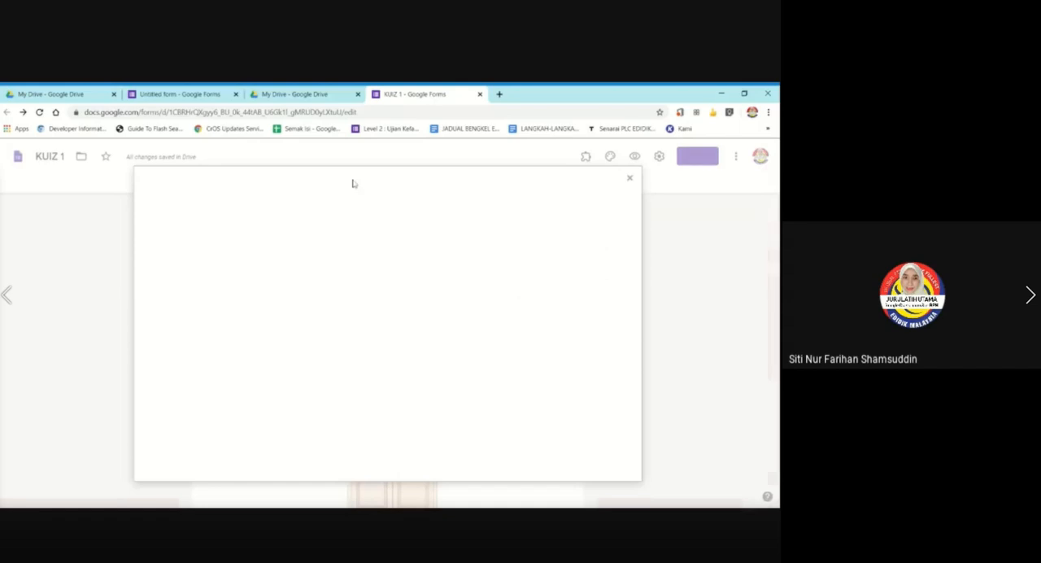
{"action": "left_click", "coordinate": [432, 220]}
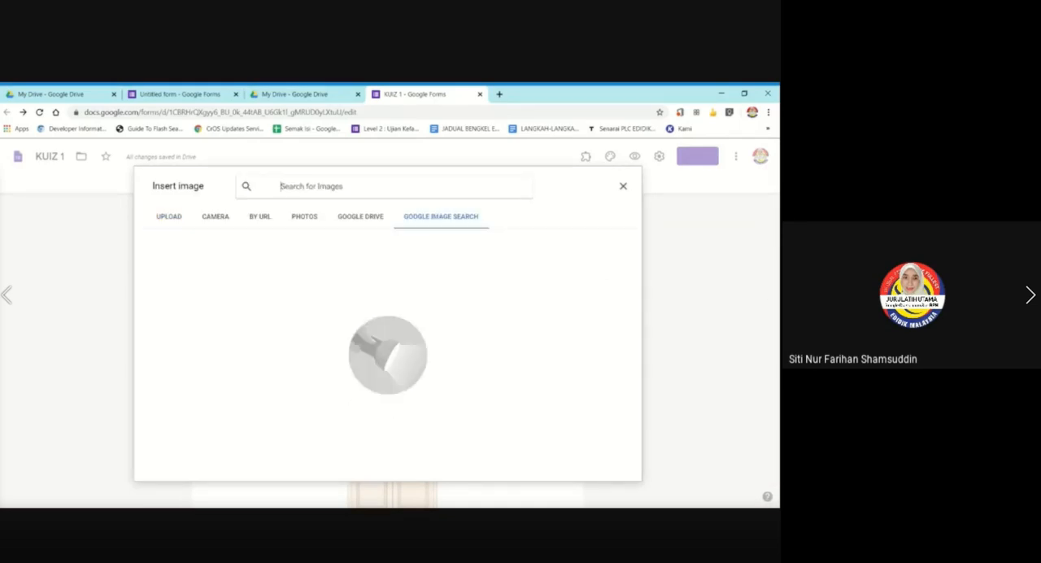
{"action": "type", "text": "6"}
{"action": "key", "text": "Return"}
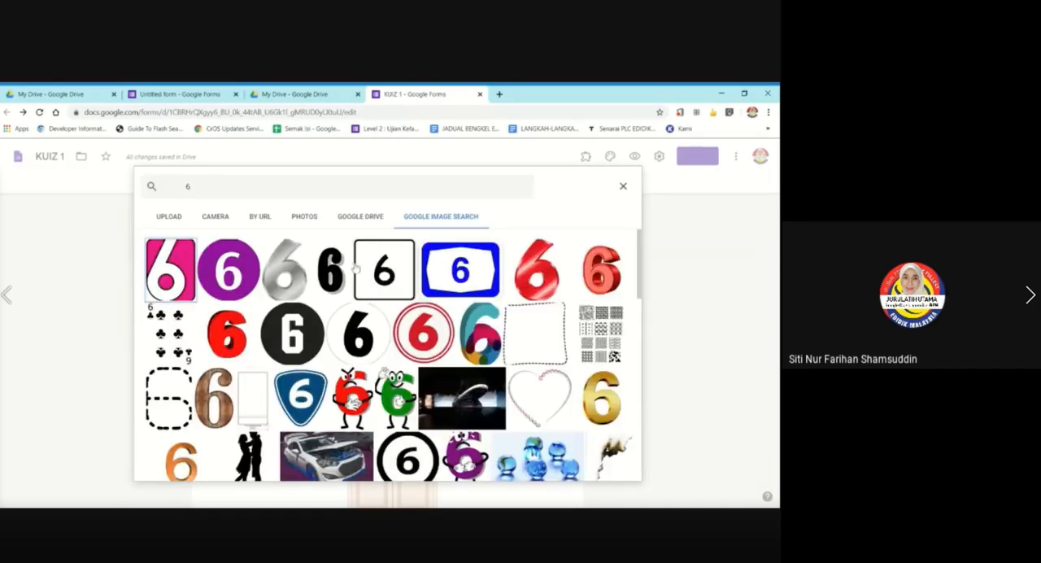
{"action": "left_click", "coordinate": [332, 273]}
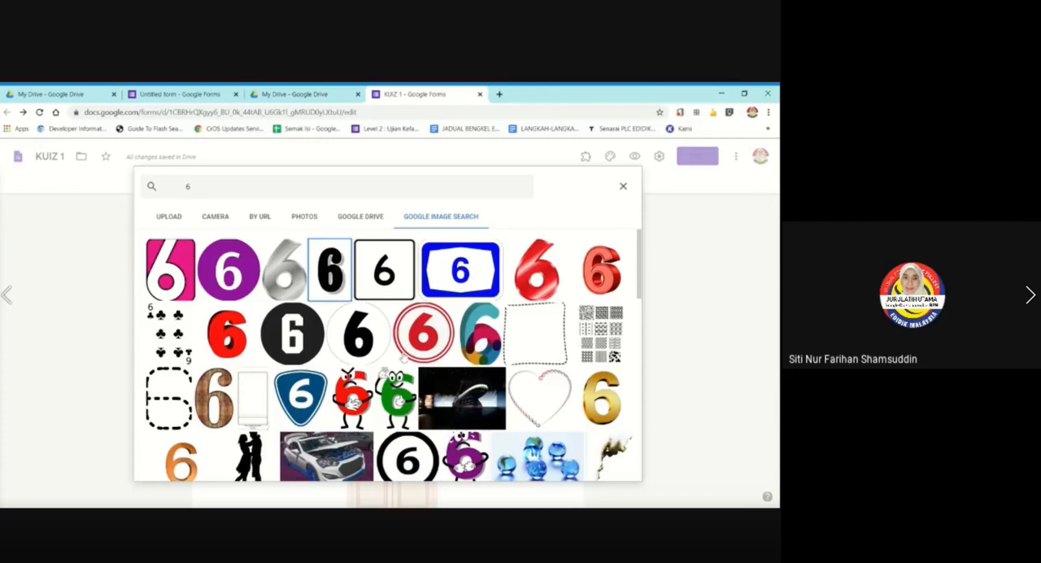
{"action": "left_click", "coordinate": [615, 466]}
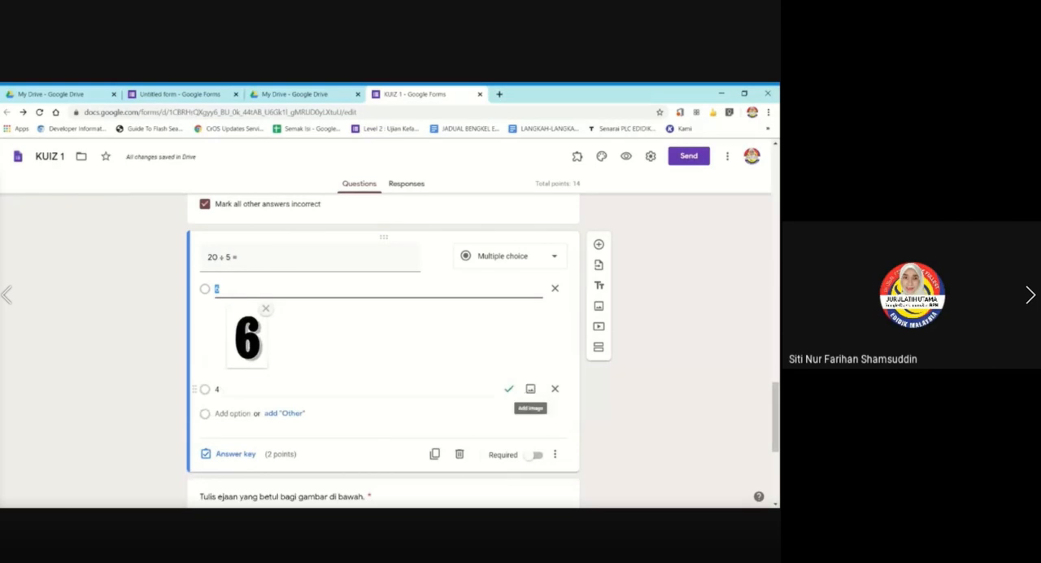
Search Google images for "4" and insert the red 3D number 4 picture into the answer option labelled 4.
{"action": "left_click", "coordinate": [532, 389]}
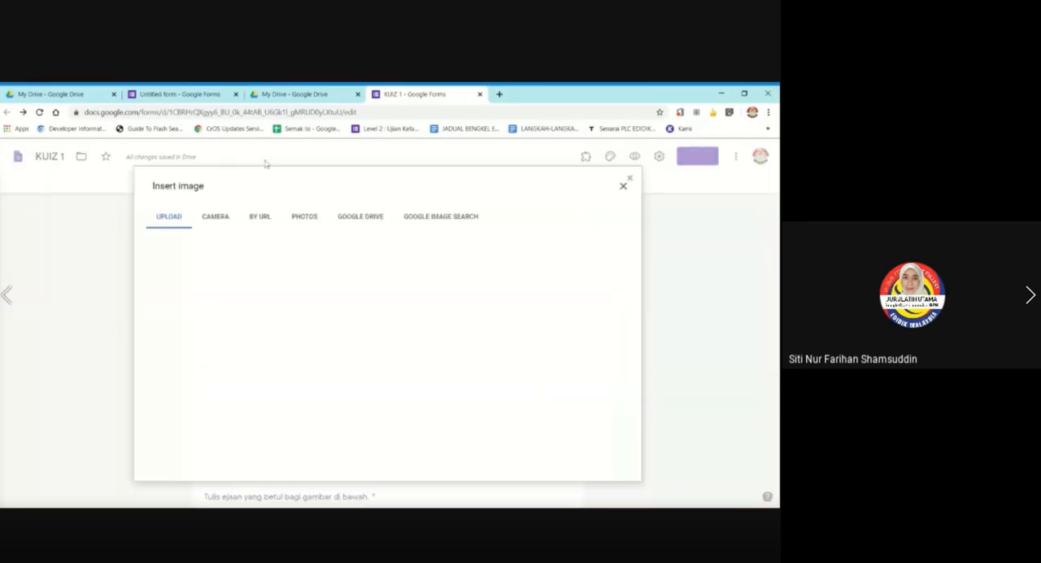
{"action": "left_click", "coordinate": [423, 217]}
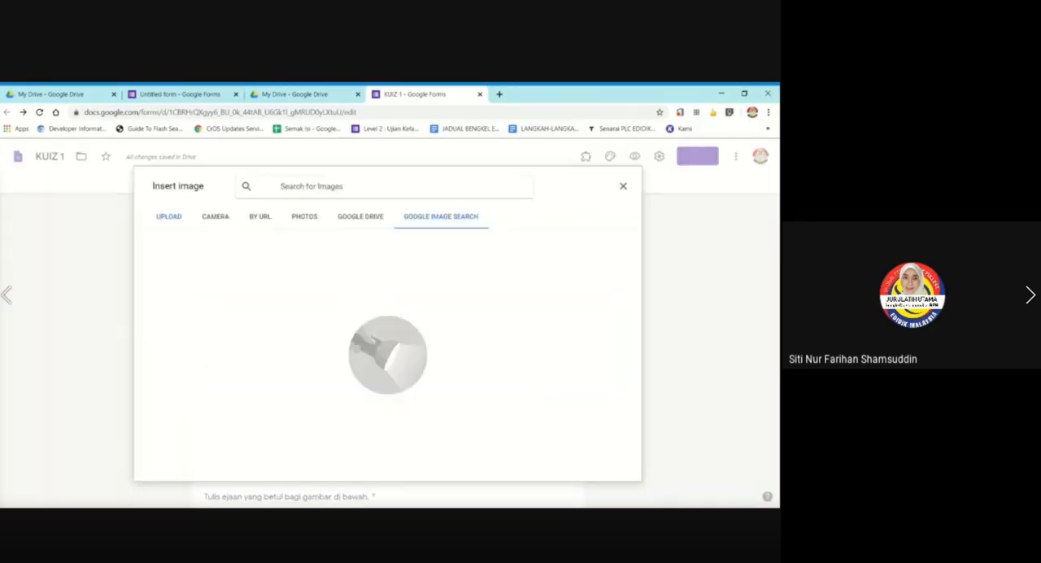
{"action": "type", "text": "4"}
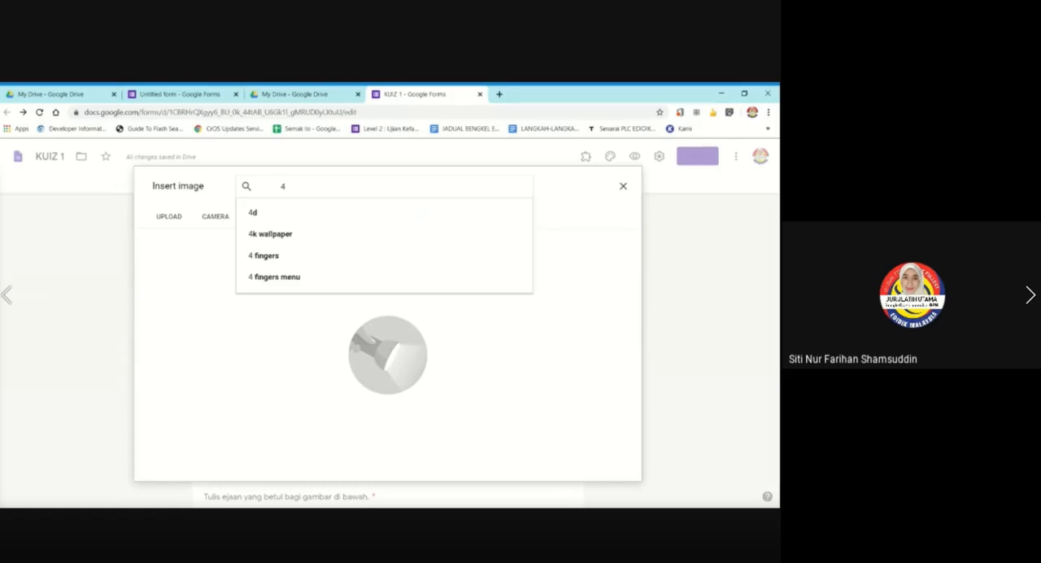
{"action": "key", "text": "Return"}
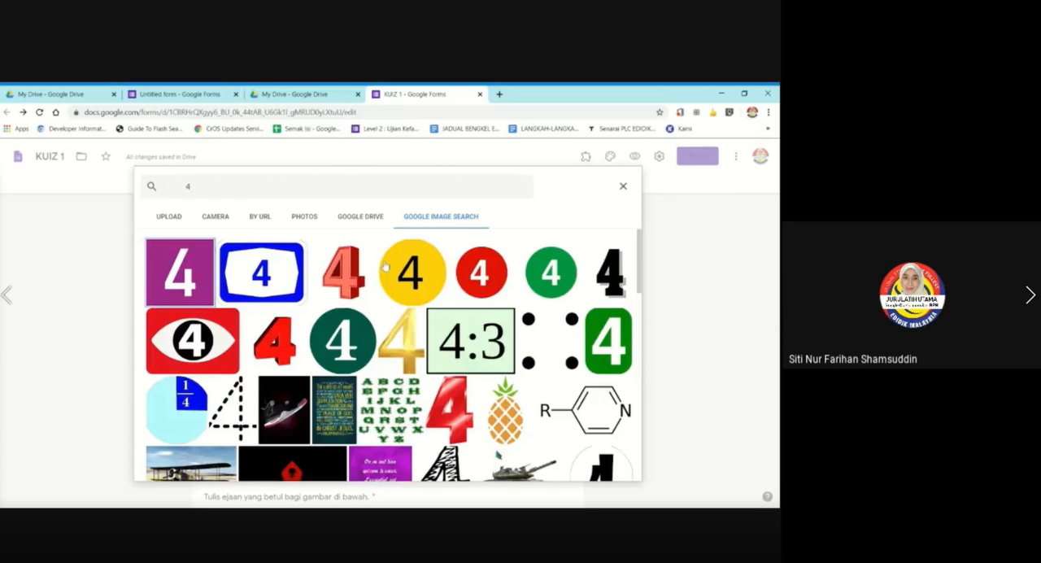
{"action": "left_click", "coordinate": [342, 269]}
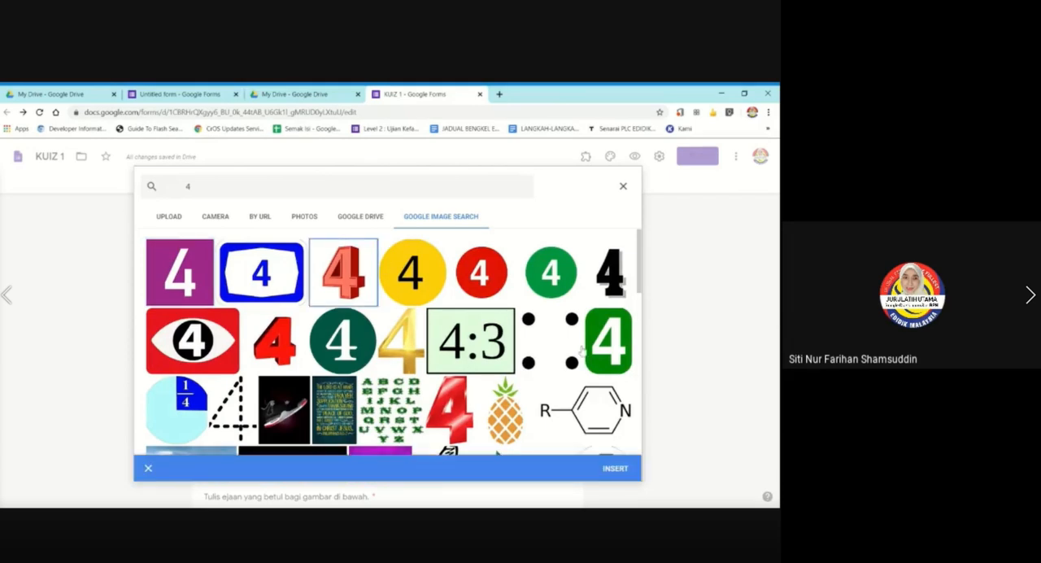
{"action": "left_click", "coordinate": [616, 468]}
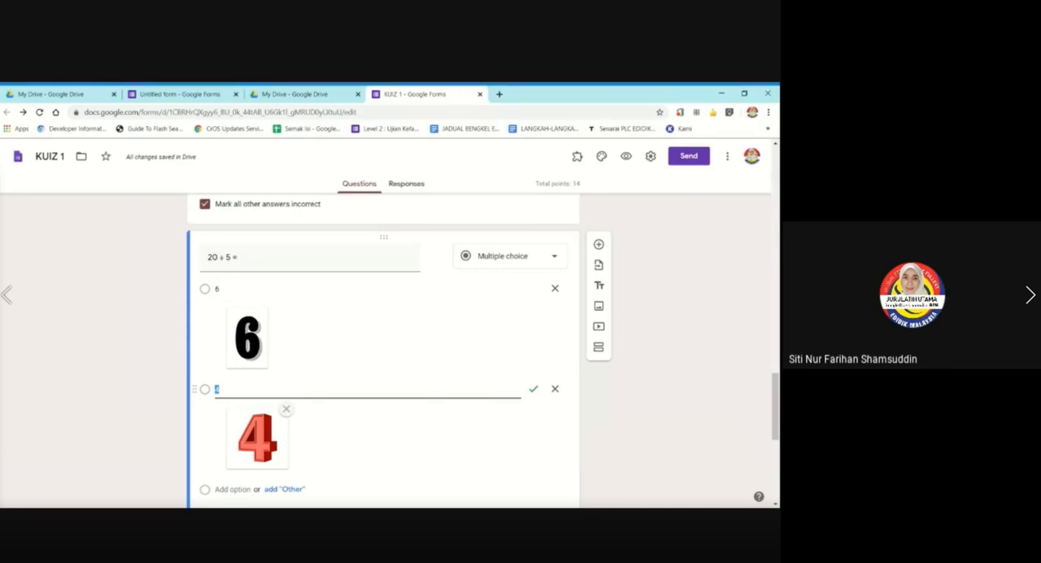
Clear the labels of the two picture answer options, then relabel them 6 and 4.
{"action": "left_click", "coordinate": [231, 290]}
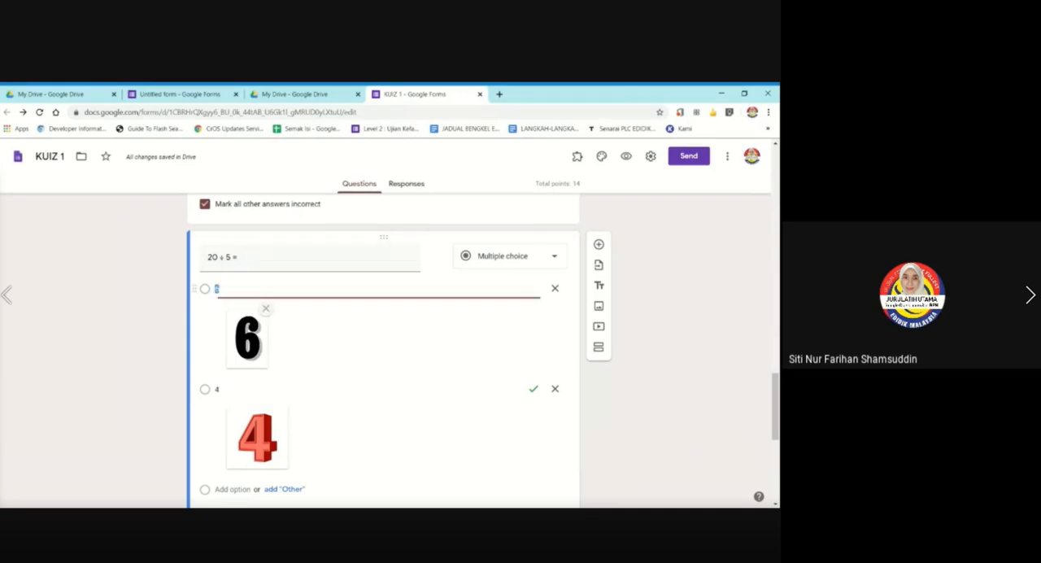
{"action": "key", "text": "BackSpace"}
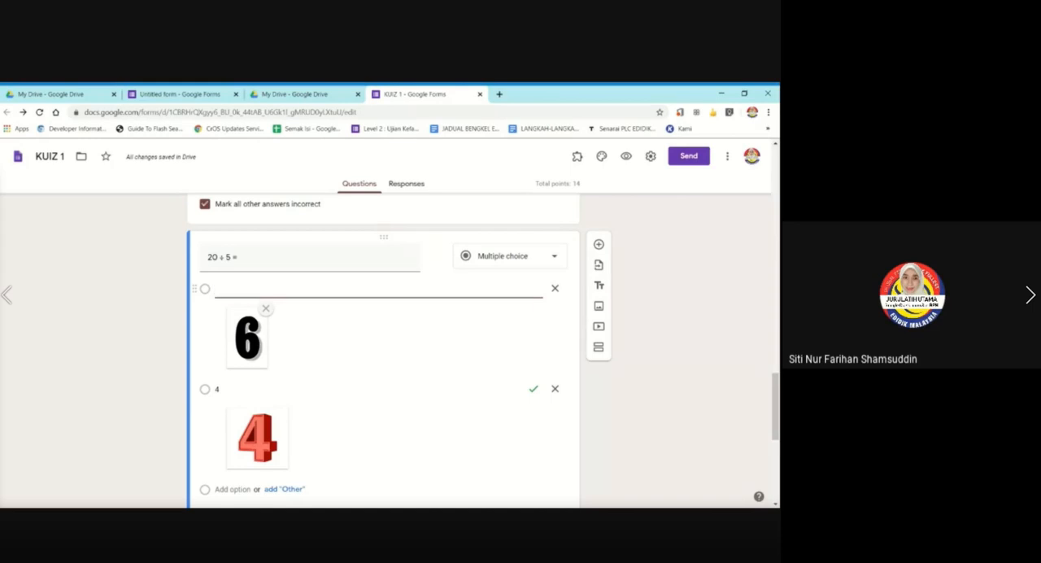
{"action": "left_click", "coordinate": [254, 390]}
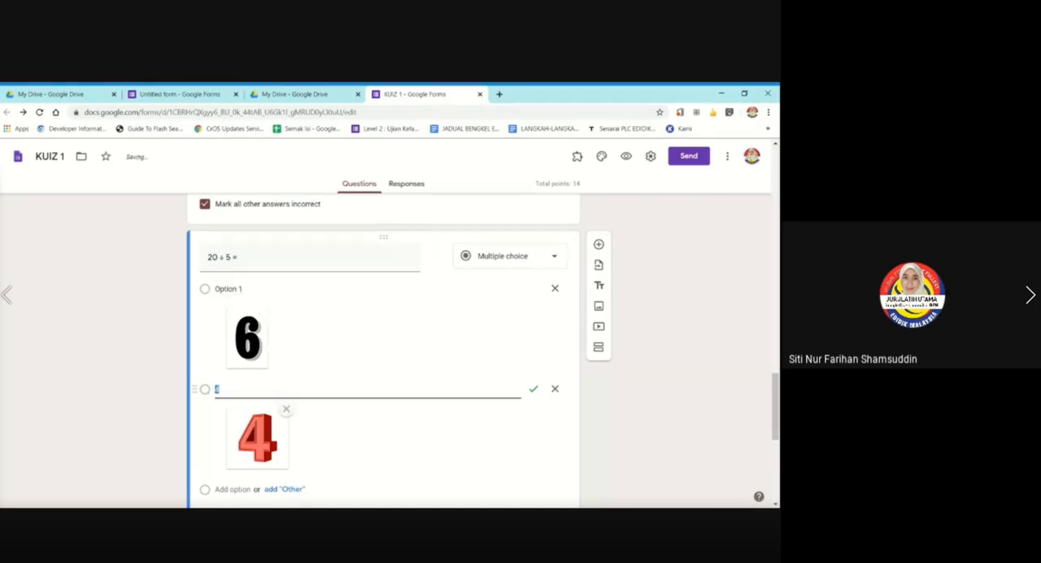
{"action": "key", "text": "BackSpace"}
{"action": "left_click", "coordinate": [242, 288]}
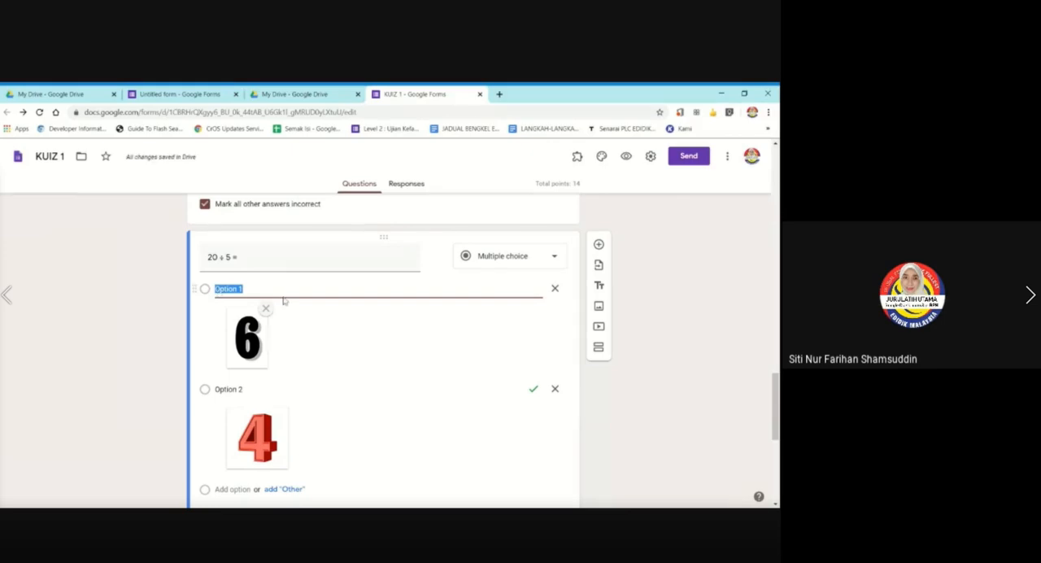
{"action": "type", "text": "6"}
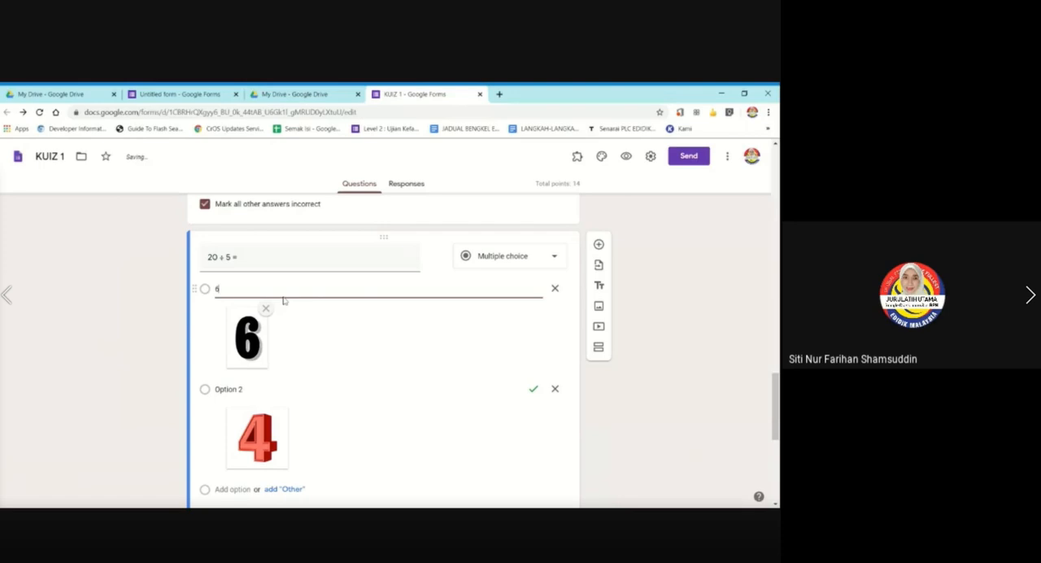
{"action": "left_click", "coordinate": [229, 389]}
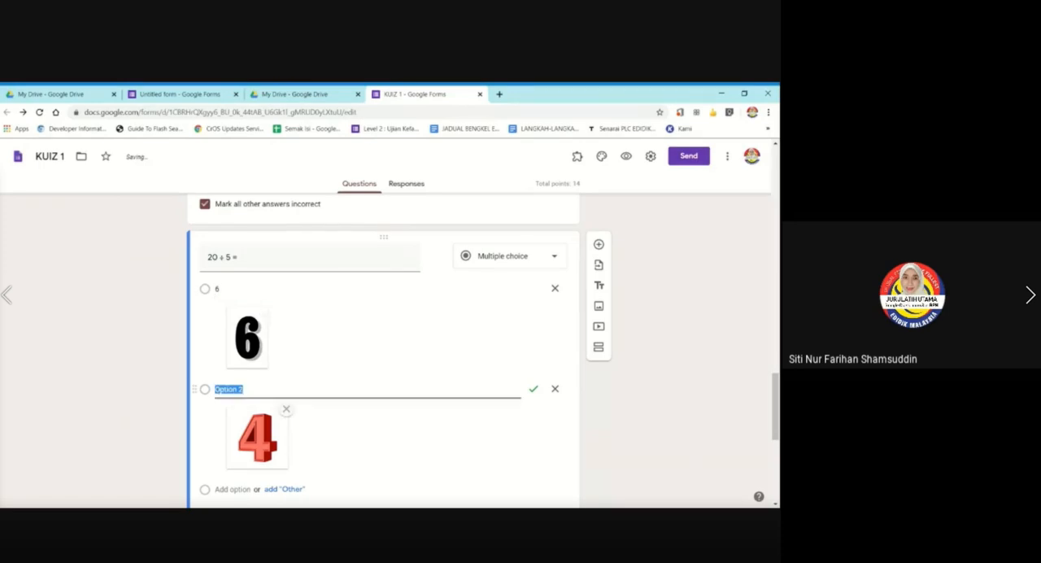
{"action": "type", "text": "4"}
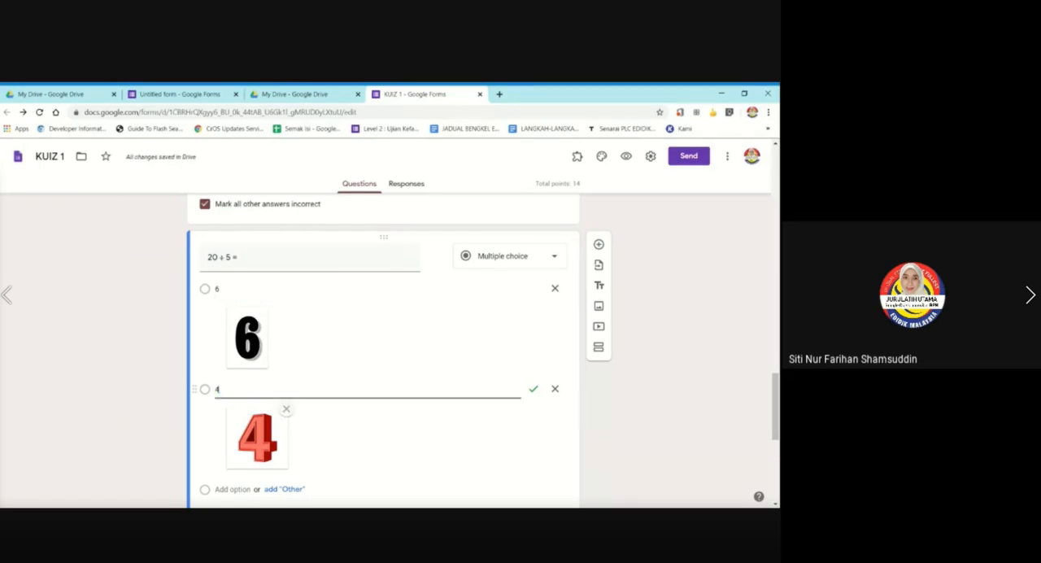
Add a third answer option labelled 8 and insert the black number 8 picture with its shadow from a Google image search for "8".
{"action": "scroll", "coordinate": [272, 388], "scroll_direction": "down", "scroll_amount": 1}
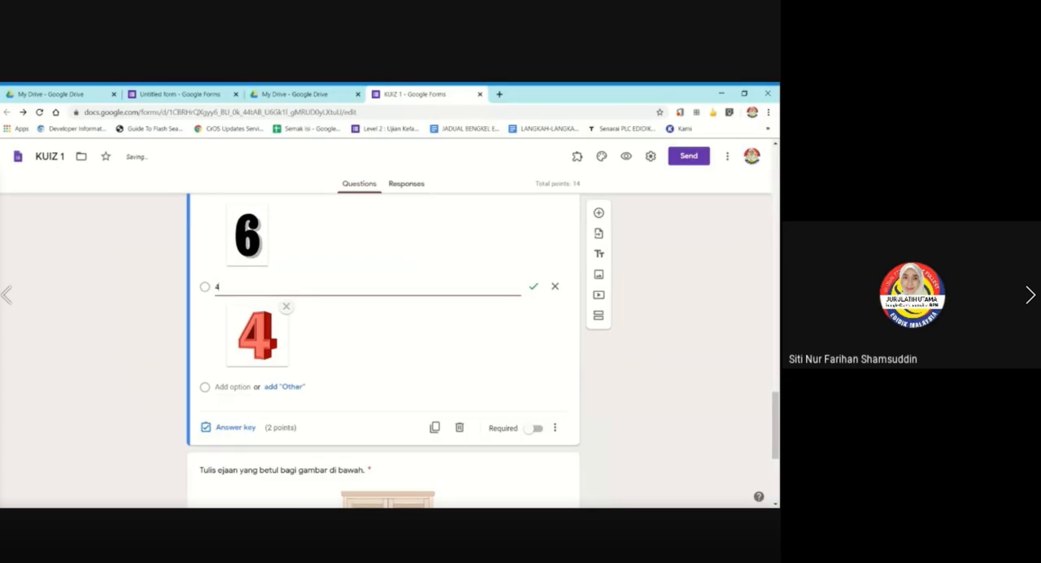
{"action": "key", "text": "Return"}
{"action": "type", "text": "8"}
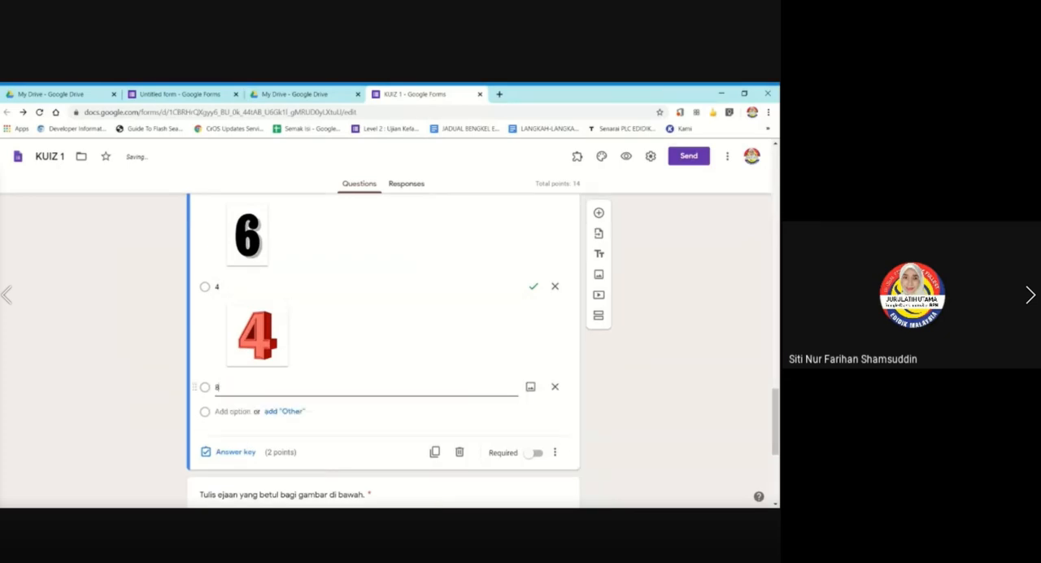
{"action": "left_click", "coordinate": [530, 386]}
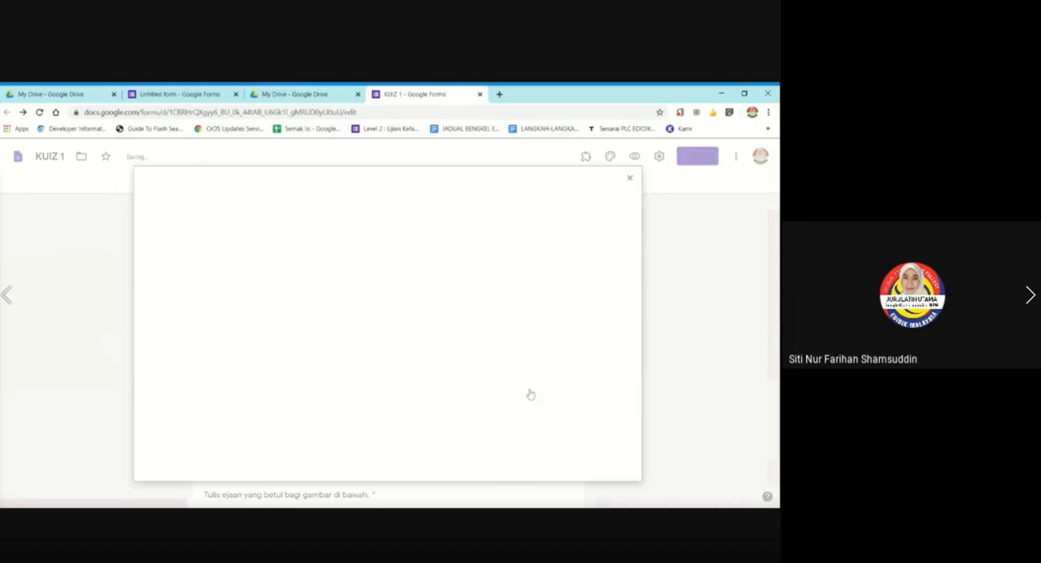
{"action": "left_click", "coordinate": [423, 225]}
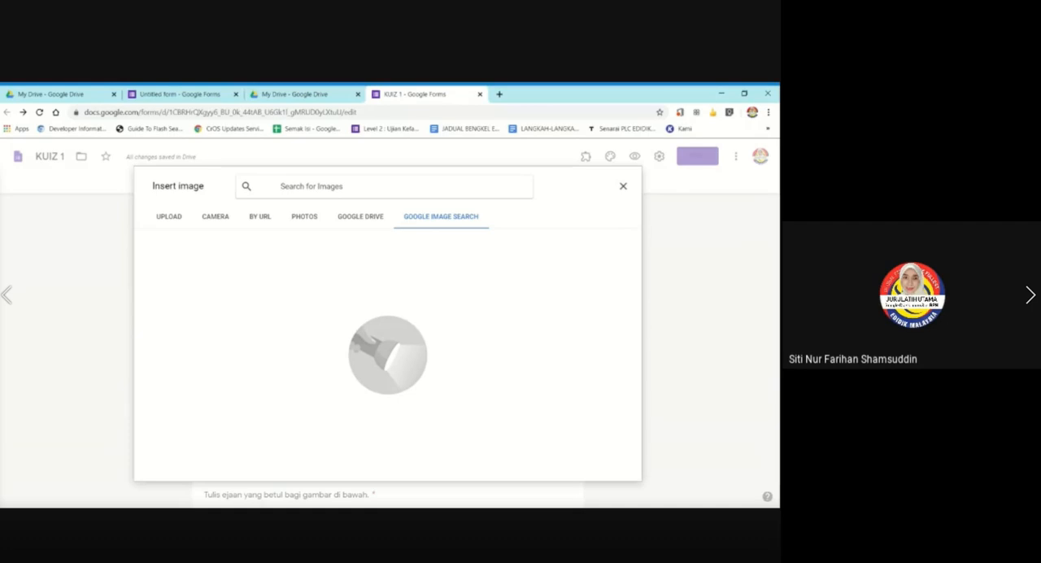
{"action": "type", "text": "8"}
{"action": "key", "text": "Return"}
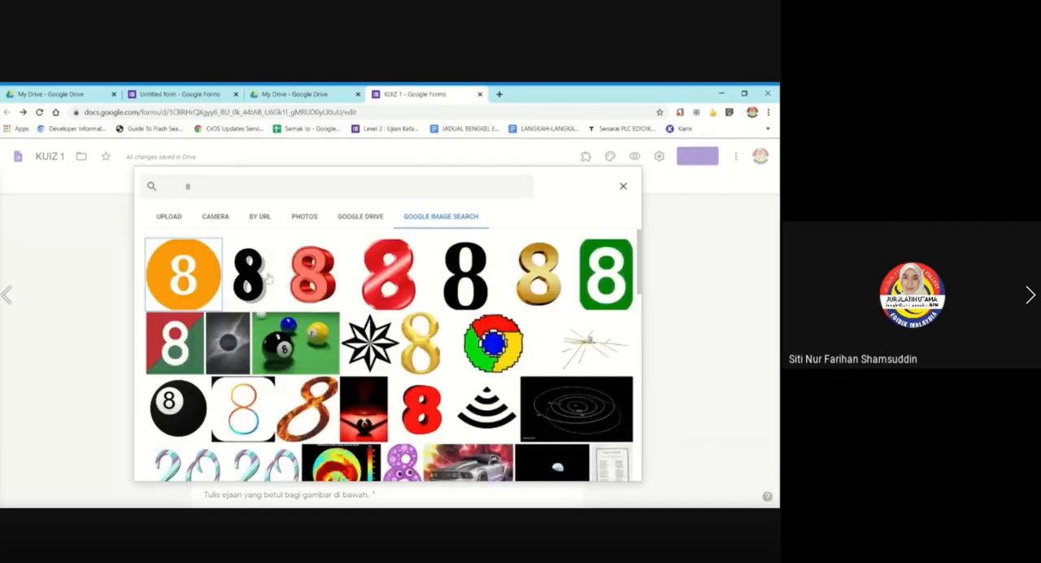
{"action": "double_click", "coordinate": [269, 278]}
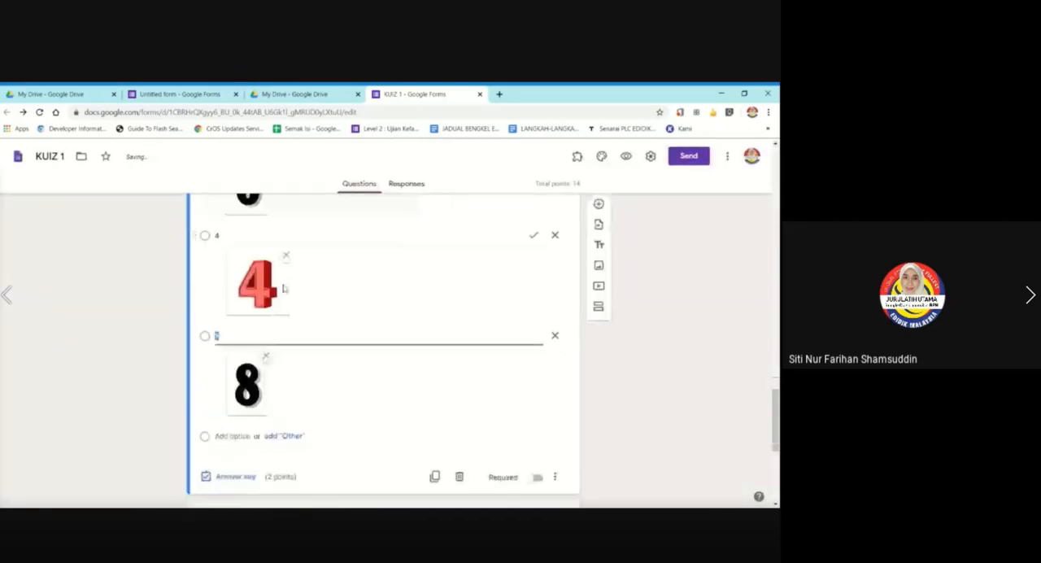
Relabel the three picture answer options in words as enam, empat and lapan.
{"action": "left_click", "coordinate": [268, 287]}
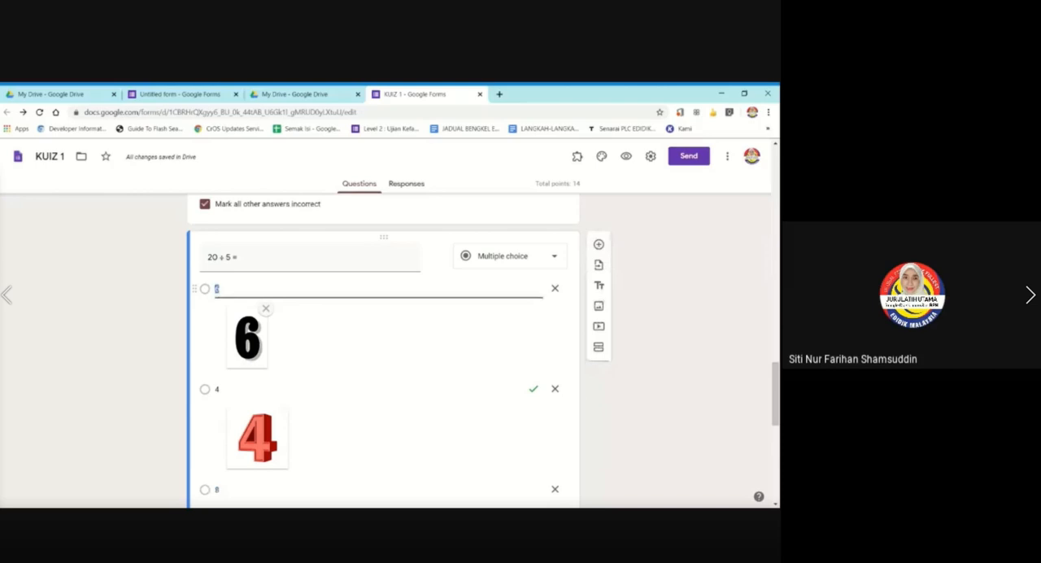
{"action": "type", "text": "enam"}
{"action": "left_click", "coordinate": [278, 389]}
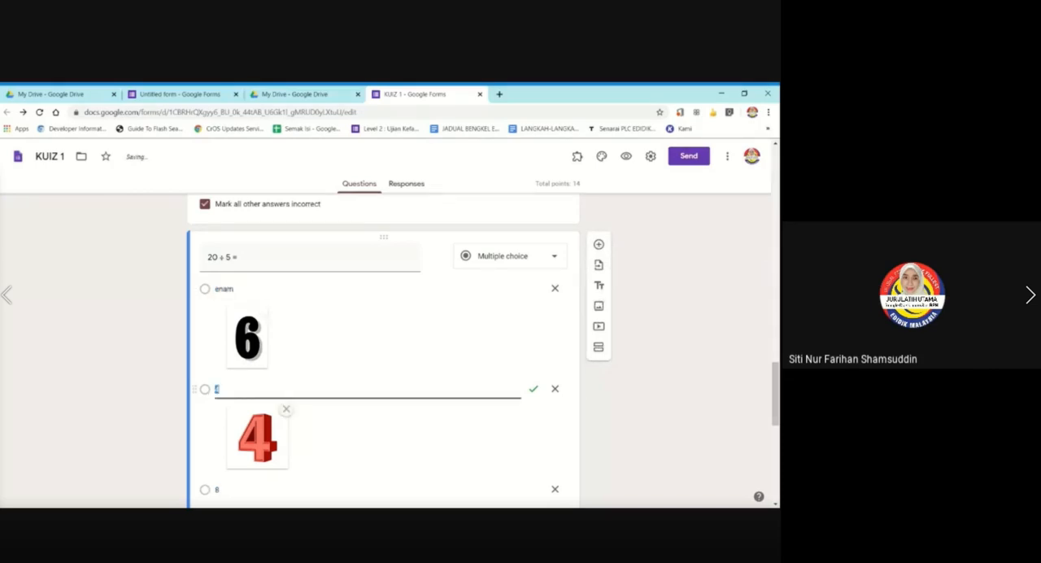
{"action": "type", "text": "empa"}
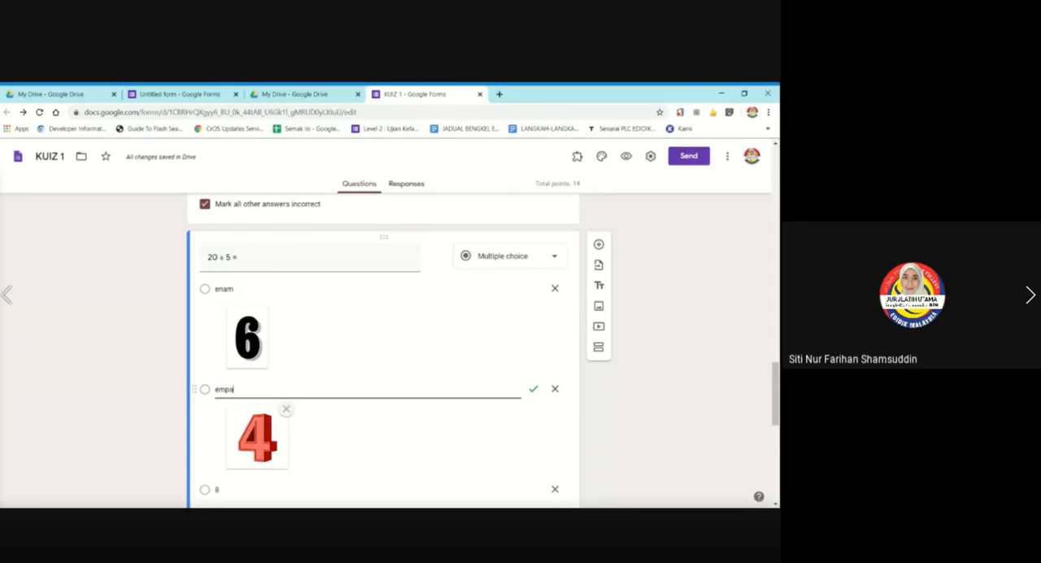
{"action": "type", "text": "t"}
{"action": "scroll", "coordinate": [278, 390], "scroll_direction": "down", "scroll_amount": 1}
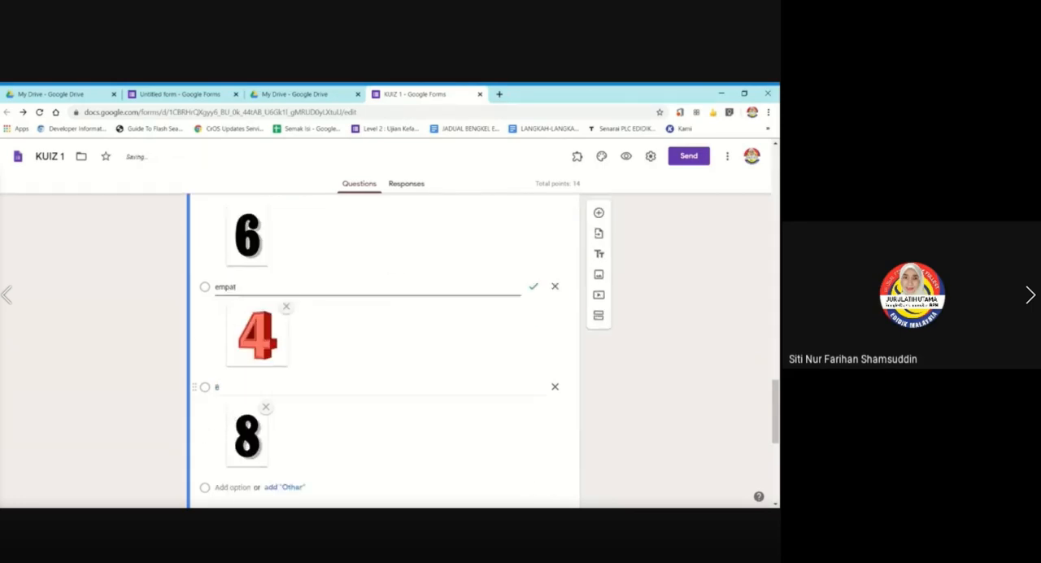
{"action": "left_click", "coordinate": [278, 387]}
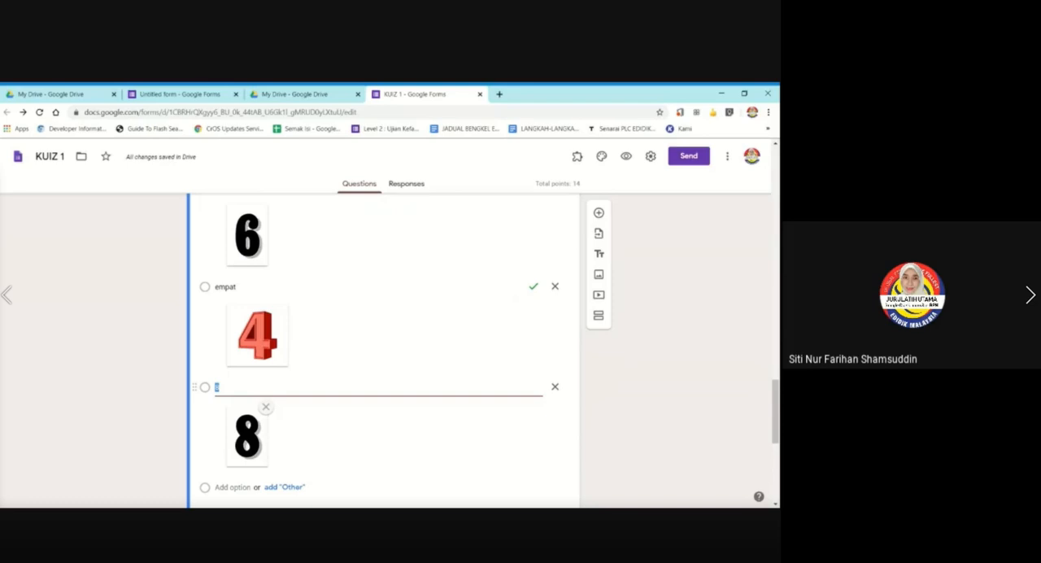
{"action": "type", "text": "lapan"}
Set the "20 ÷ 5 =" question's answer key to 4 points.
{"action": "scroll", "coordinate": [422, 317], "scroll_direction": "up", "scroll_amount": 1}
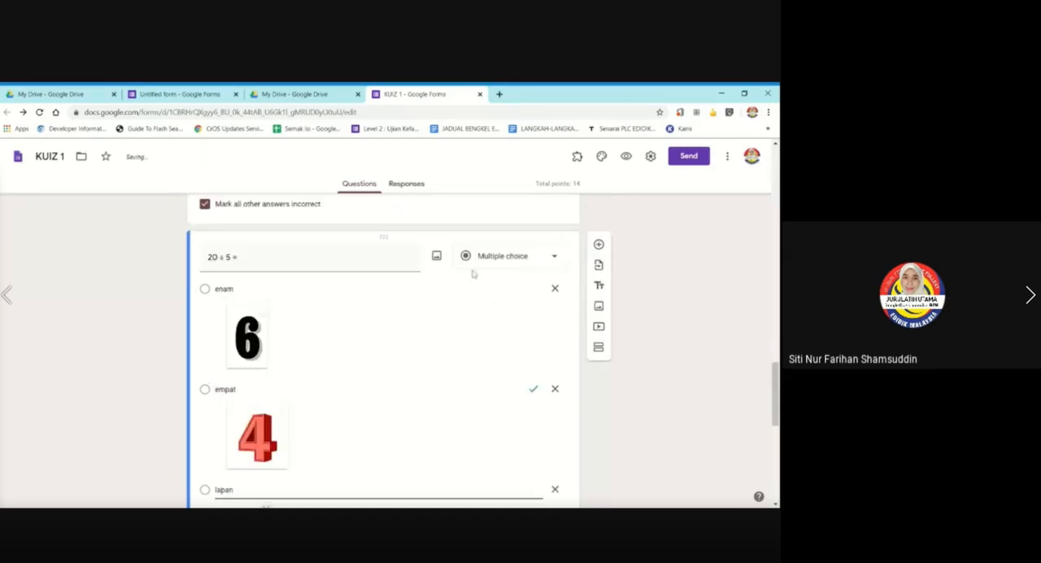
{"action": "scroll", "coordinate": [448, 318], "scroll_direction": "down", "scroll_amount": 2}
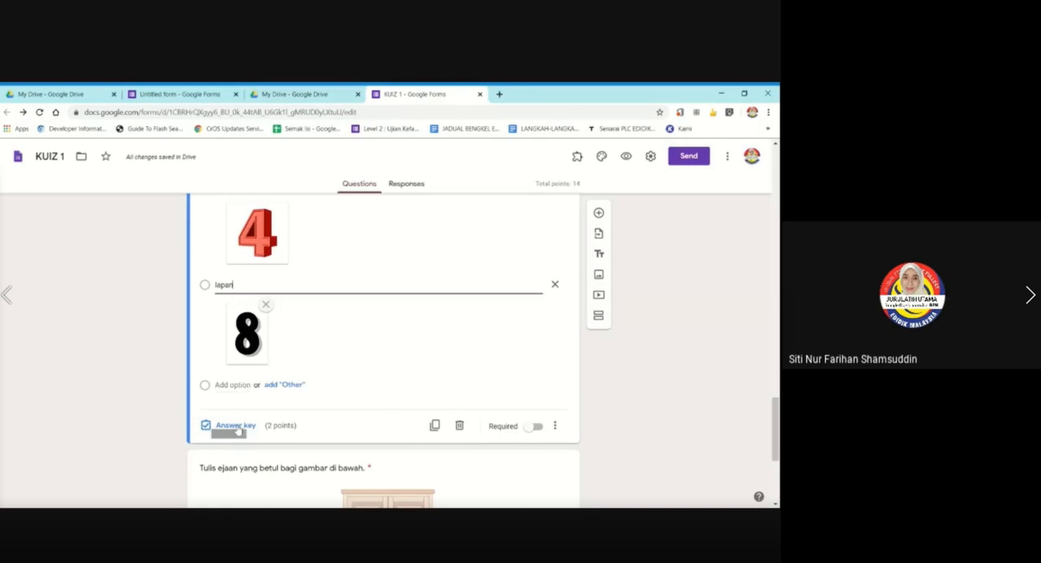
{"action": "left_click", "coordinate": [235, 425]}
{"action": "scroll", "coordinate": [122, 366], "scroll_direction": "up", "scroll_amount": 5}
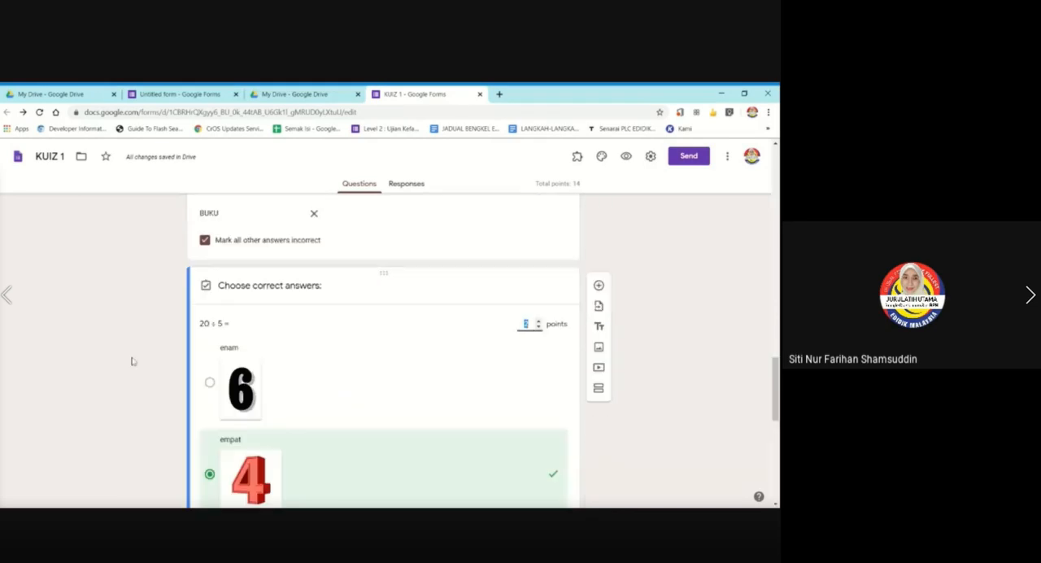
{"action": "left_click", "coordinate": [538, 320]}
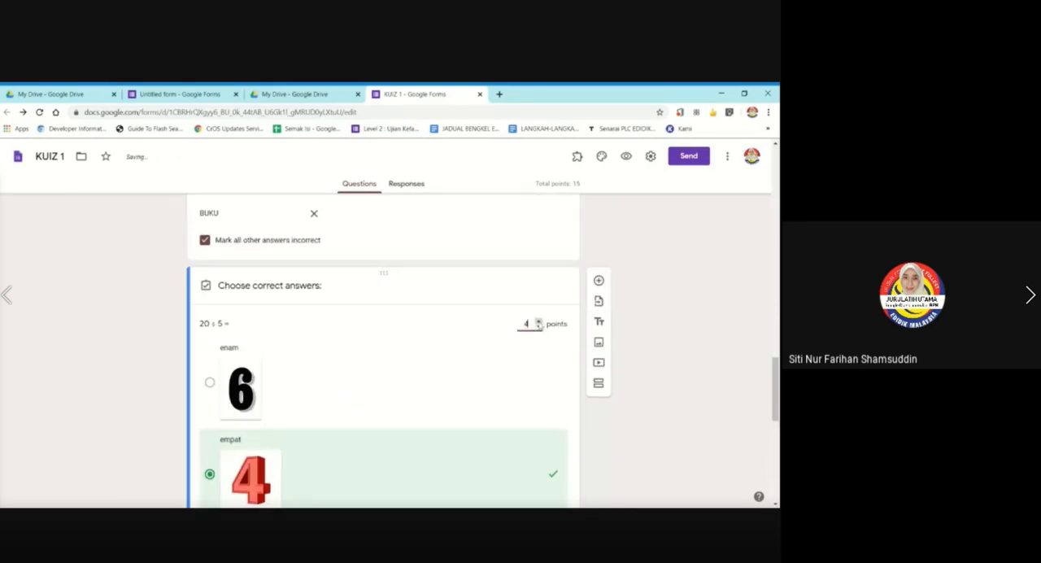
{"action": "left_click", "coordinate": [537, 320]}
{"action": "scroll", "coordinate": [448, 349], "scroll_direction": "down", "scroll_amount": 3}
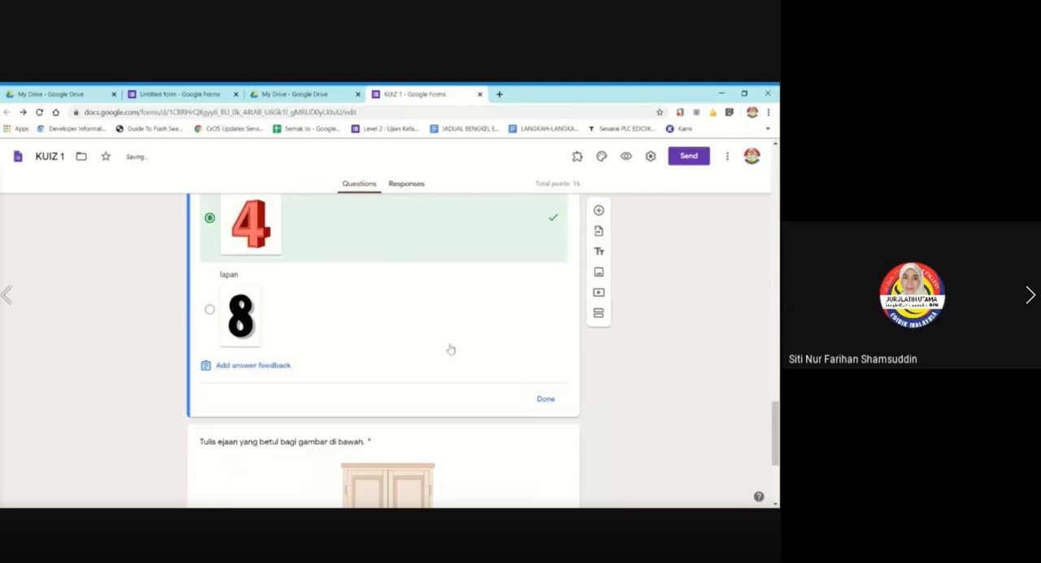
{"action": "left_click", "coordinate": [545, 400]}
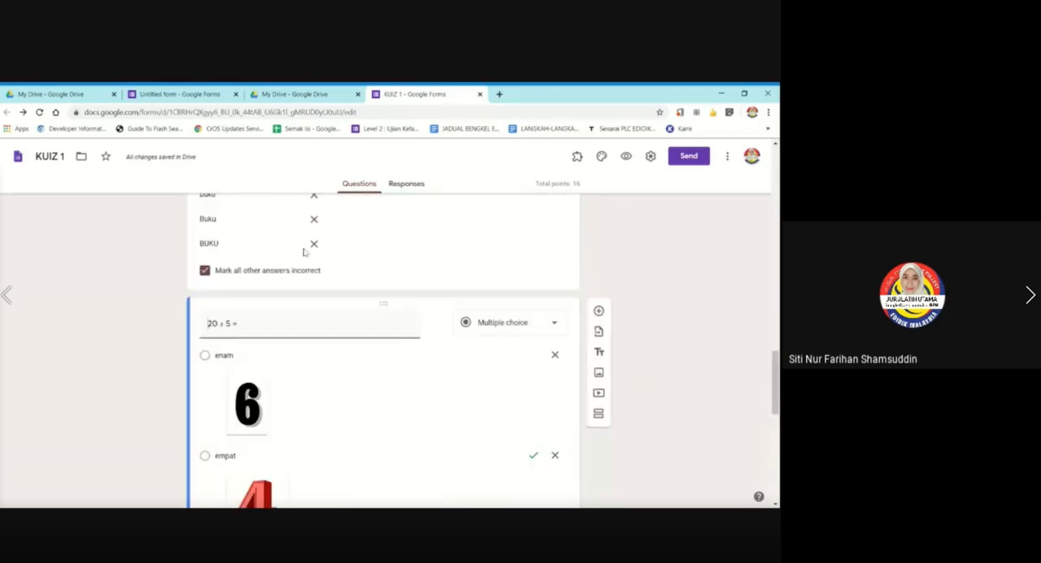
Make the "20 ÷ 5 =" multiple choice question required.
{"action": "scroll", "coordinate": [103, 374], "scroll_direction": "down", "scroll_amount": 3}
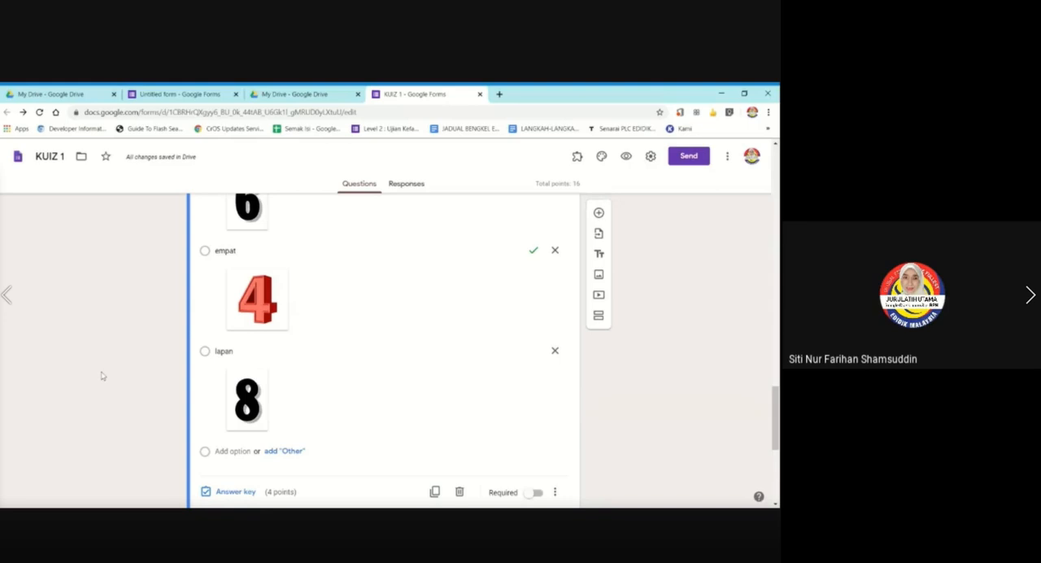
{"action": "scroll", "coordinate": [513, 374], "scroll_direction": "down", "scroll_amount": 2}
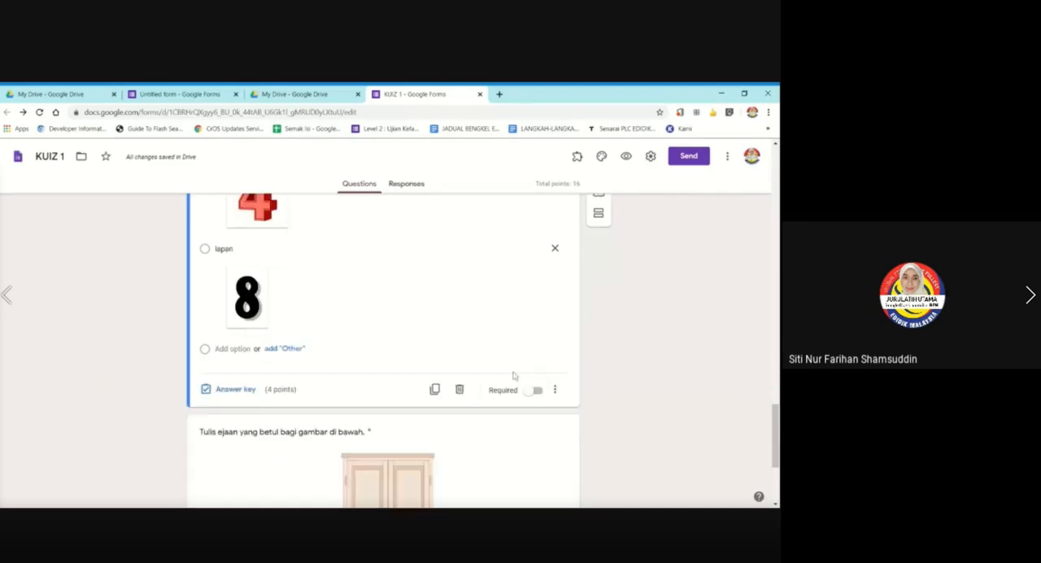
{"action": "left_click", "coordinate": [534, 390]}
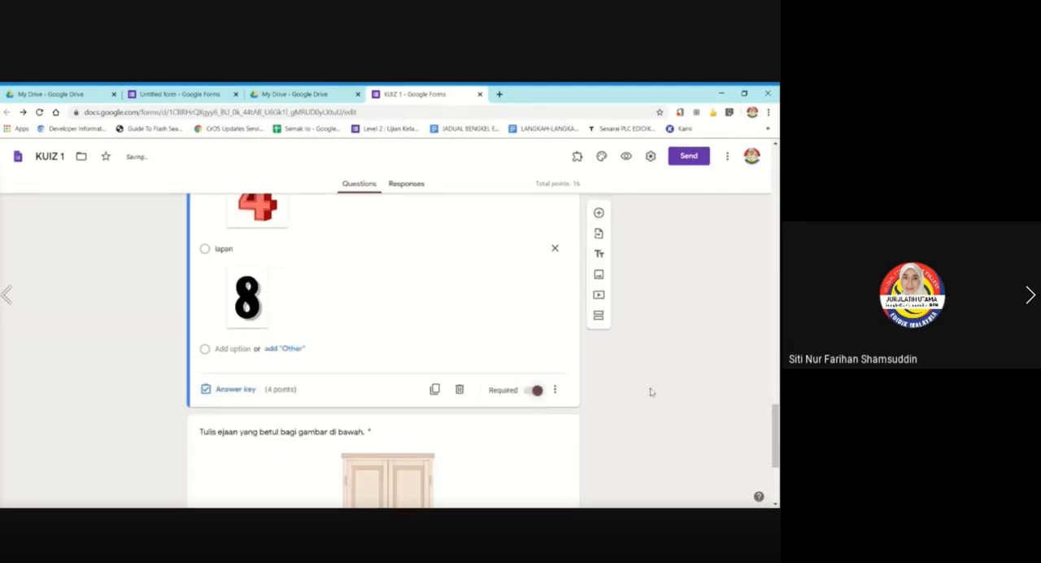
{"action": "scroll", "coordinate": [106, 305], "scroll_direction": "up", "scroll_amount": 2}
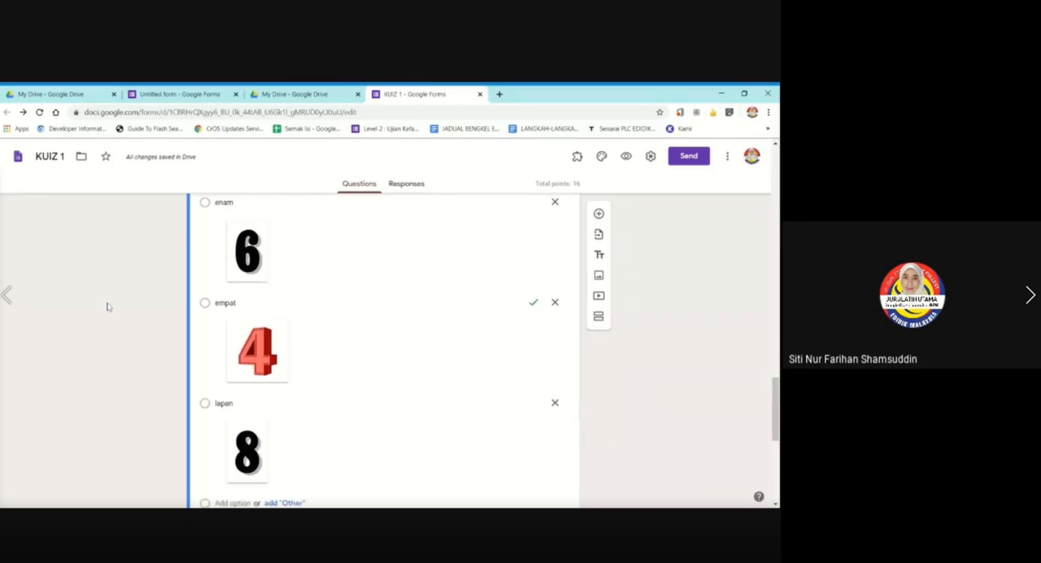
{"action": "scroll", "coordinate": [107, 305], "scroll_direction": "up", "scroll_amount": 2}
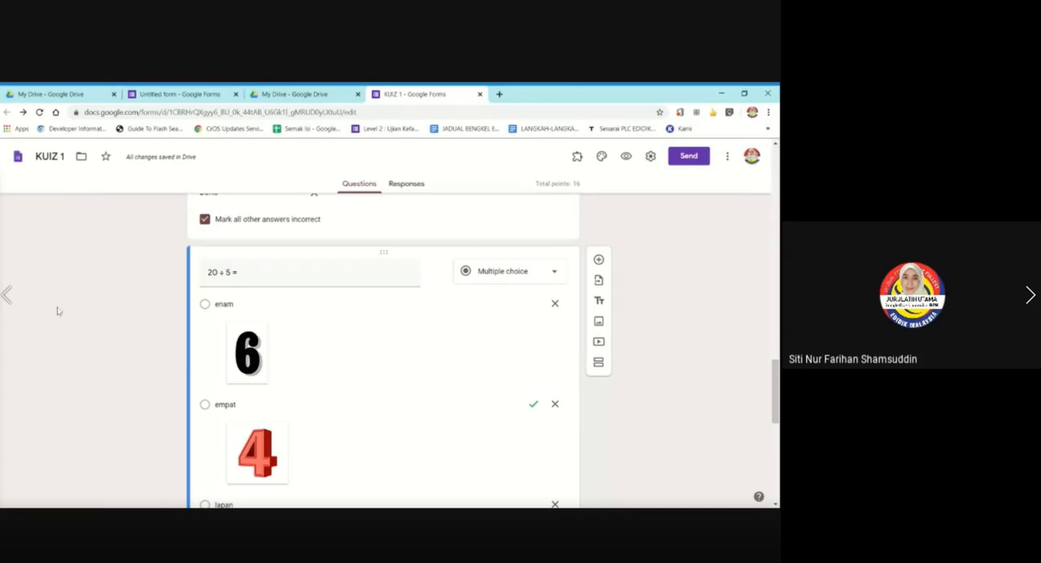
{"action": "scroll", "coordinate": [67, 345], "scroll_direction": "down", "scroll_amount": 3}
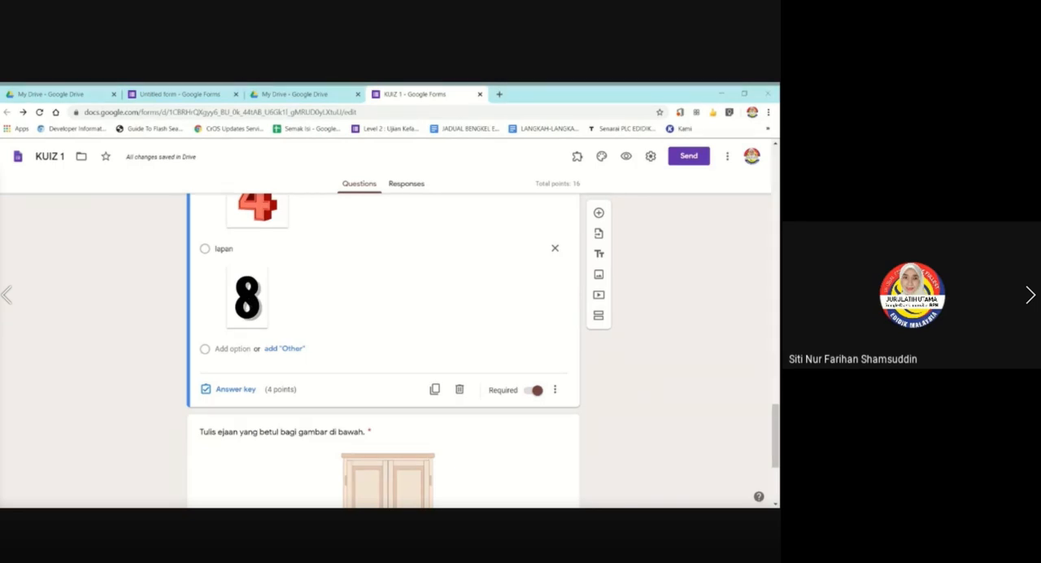
Review the "20 ÷ 5 =" question's picture options and correct answer, then select the wardrobe spelling question to check its accepted answers and points.
{"action": "left_click", "coordinate": [264, 317]}
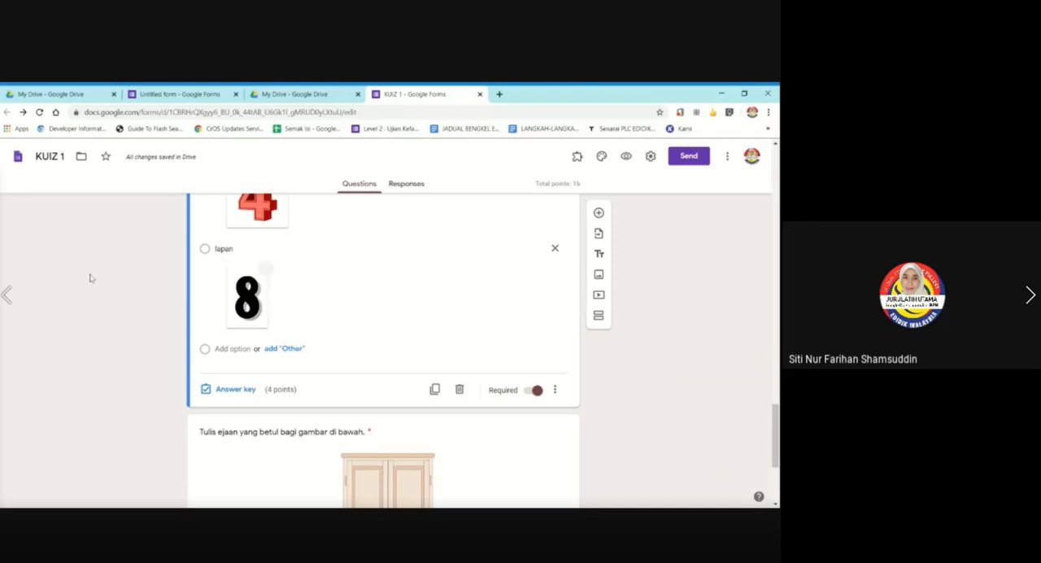
{"action": "scroll", "coordinate": [454, 286], "scroll_direction": "up", "scroll_amount": 5}
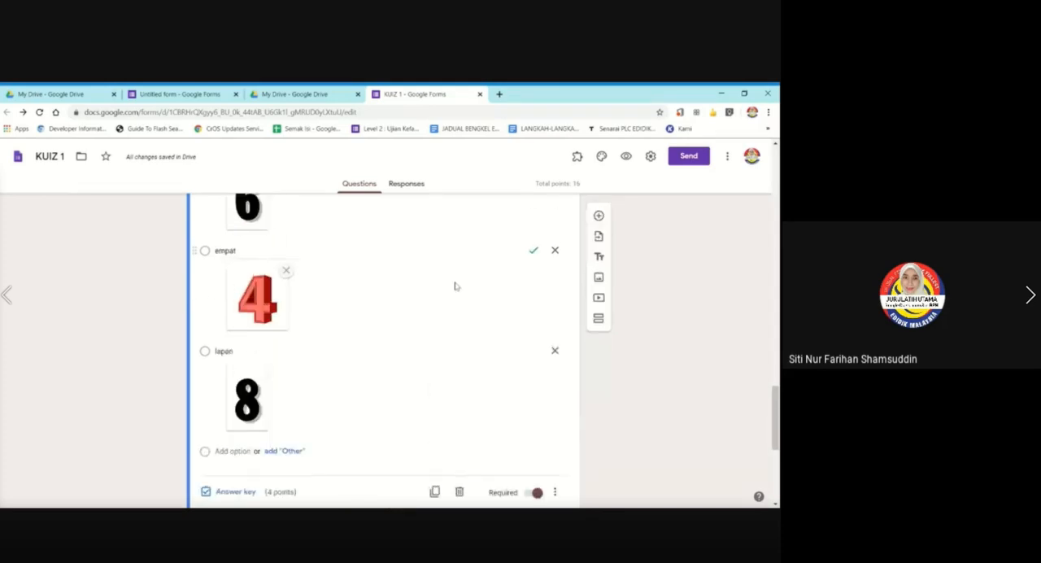
{"action": "scroll", "coordinate": [143, 290], "scroll_direction": "down", "scroll_amount": 3}
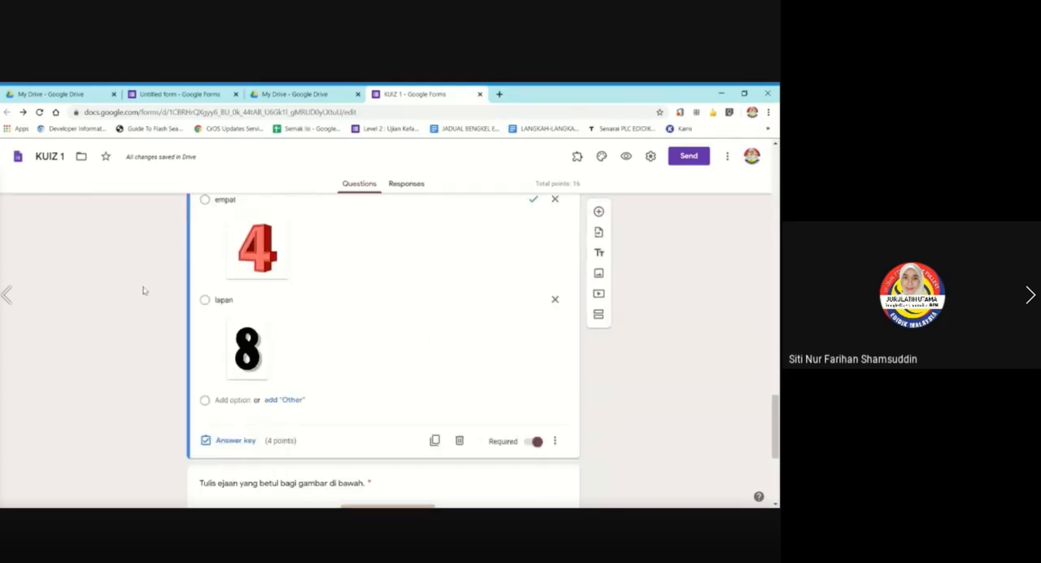
{"action": "scroll", "coordinate": [757, 293], "scroll_direction": "up", "scroll_amount": 2}
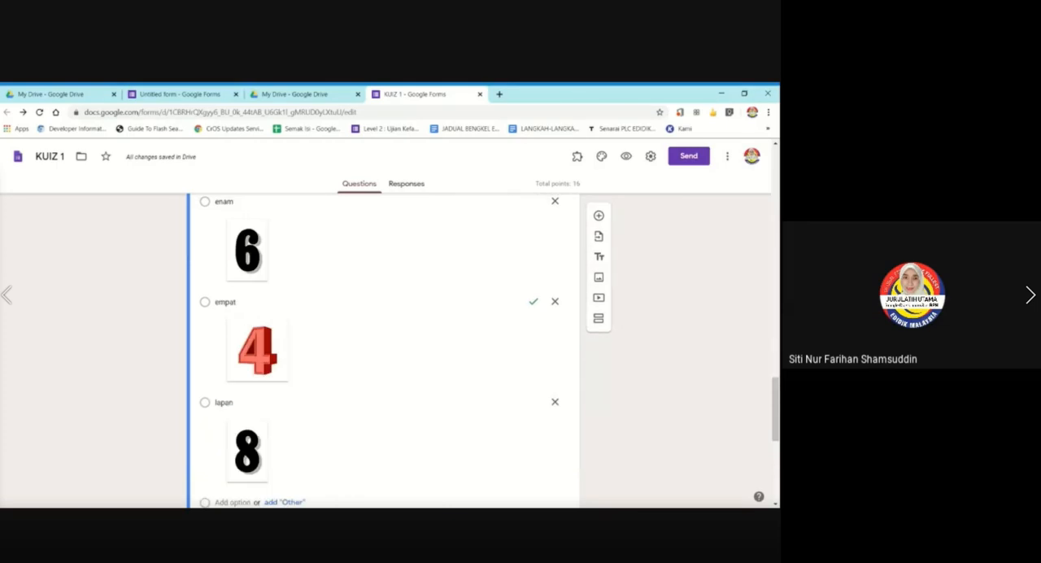
{"action": "scroll", "coordinate": [757, 294], "scroll_direction": "up", "scroll_amount": 2}
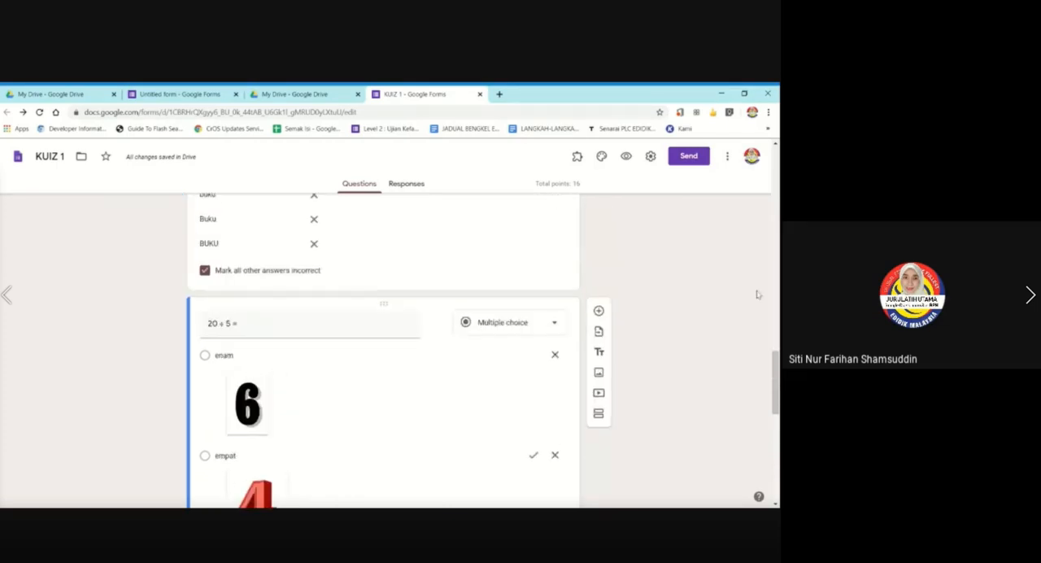
{"action": "scroll", "coordinate": [757, 294], "scroll_direction": "down", "scroll_amount": 2}
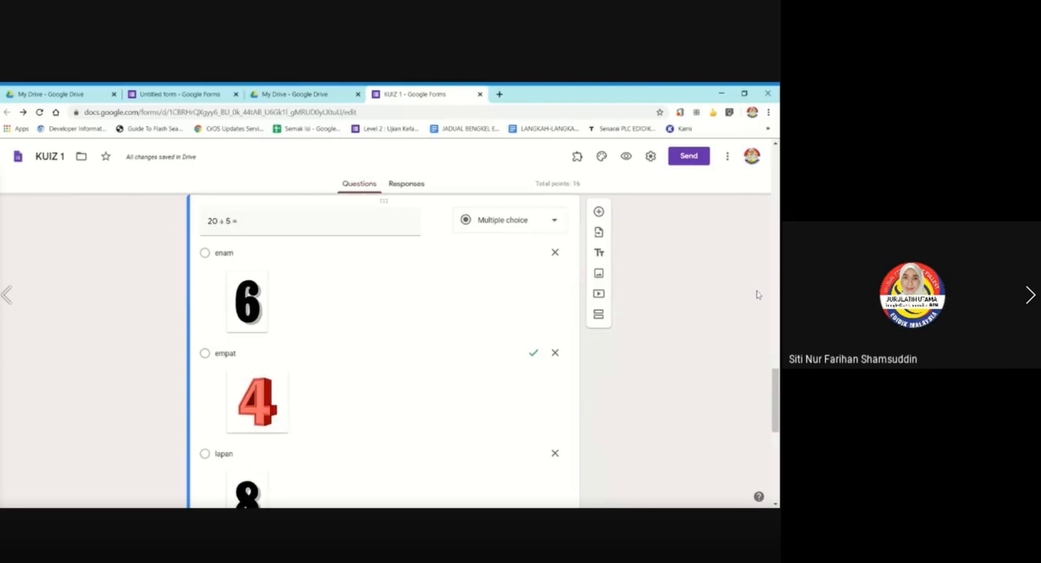
{"action": "scroll", "coordinate": [757, 293], "scroll_direction": "up", "scroll_amount": 3}
{"action": "scroll", "coordinate": [678, 302], "scroll_direction": "down", "scroll_amount": 5}
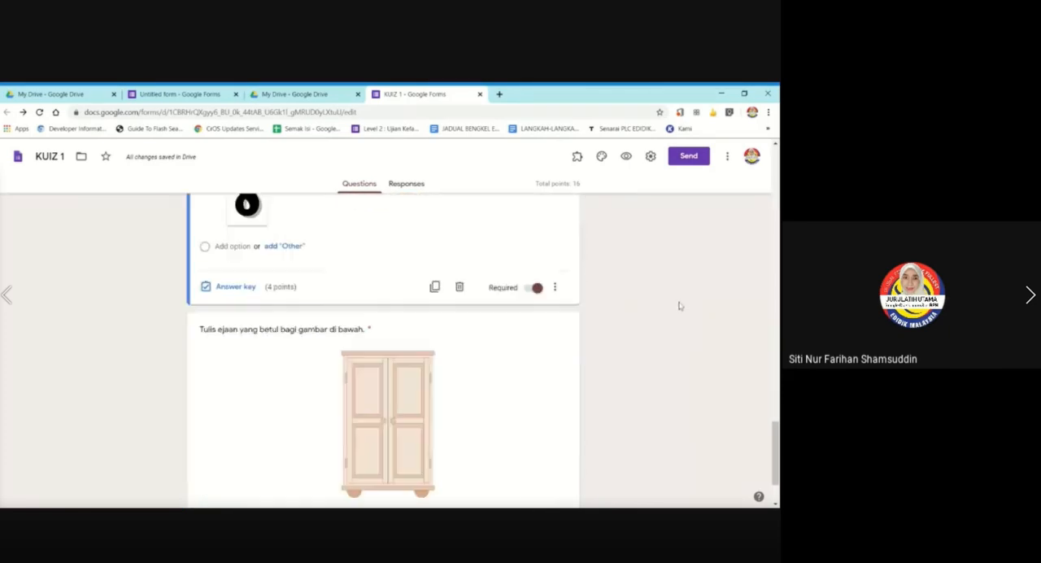
{"action": "scroll", "coordinate": [680, 306], "scroll_direction": "down", "scroll_amount": 1}
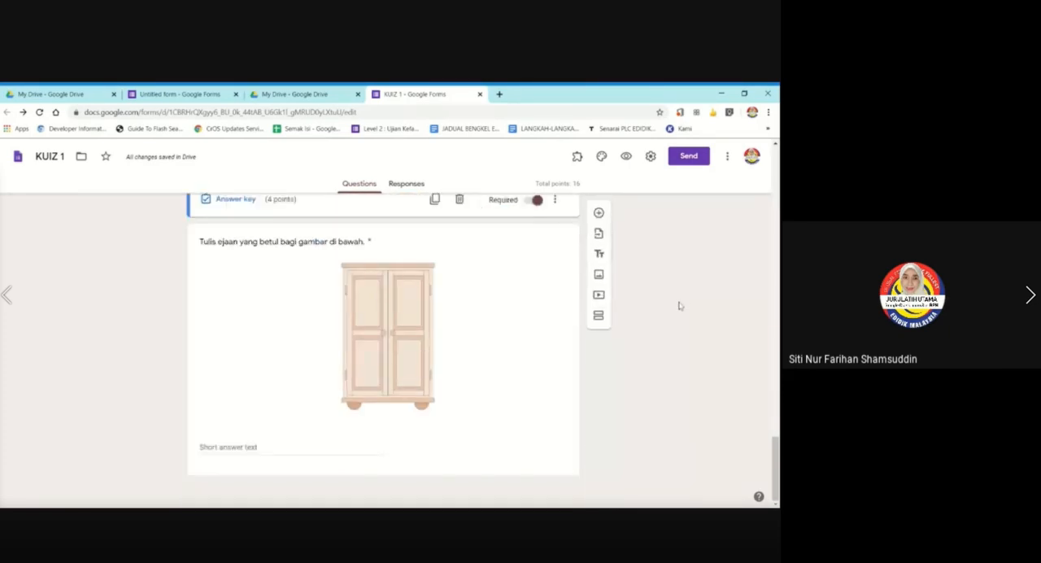
{"action": "left_click", "coordinate": [472, 338]}
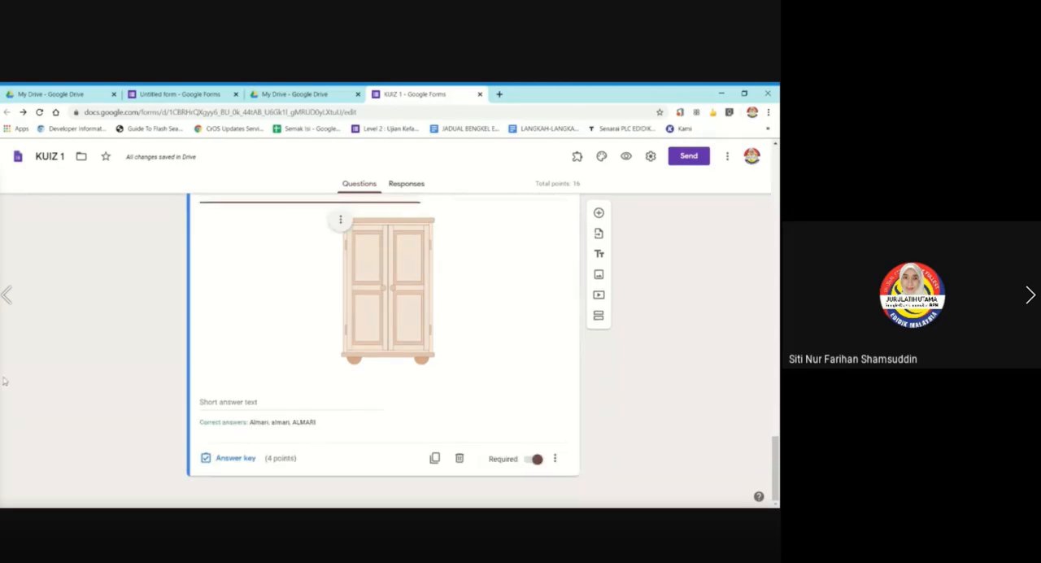
{"action": "key", "text": "alt+Tab"}
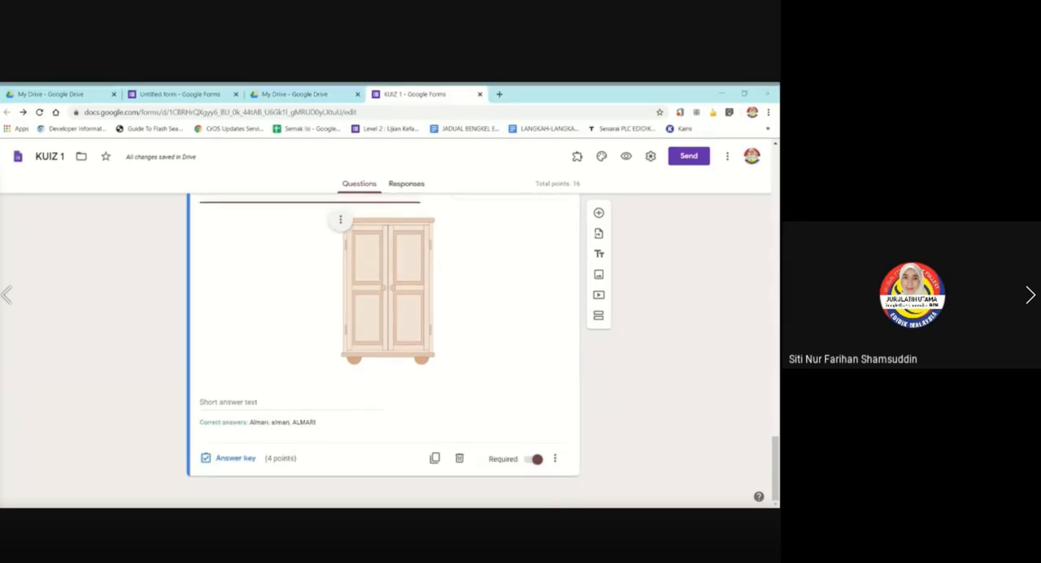
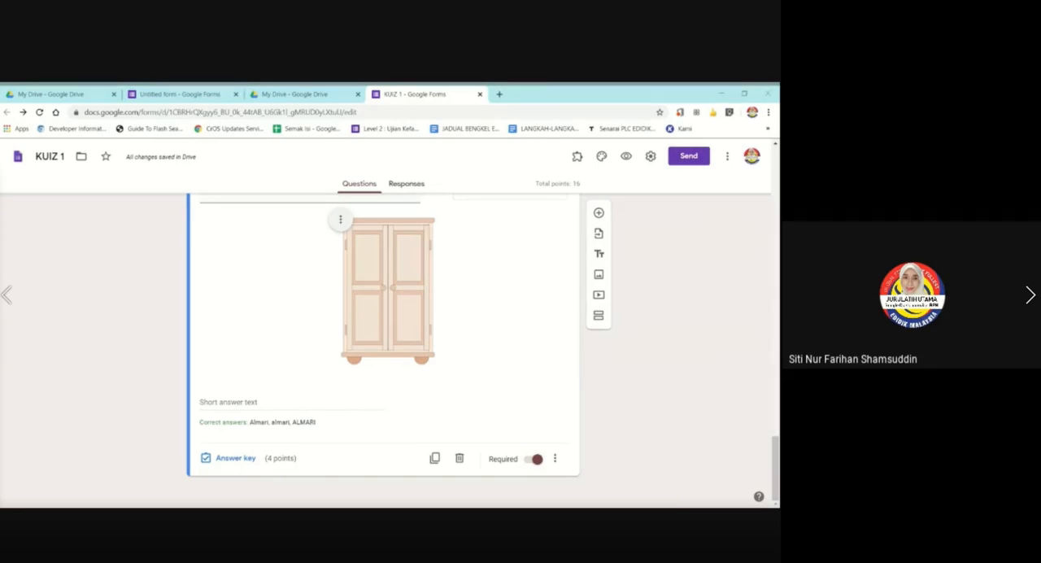
Switch to Google Docs in a new browser tab, create a blank document and enter 20.
{"action": "key", "text": "alt+Tab"}
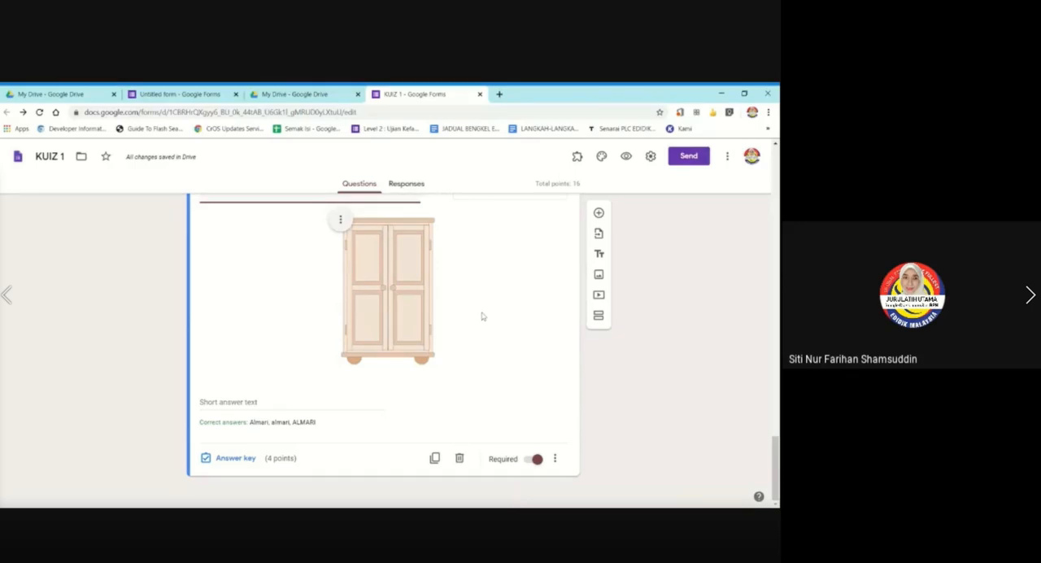
{"action": "left_click", "coordinate": [499, 95]}
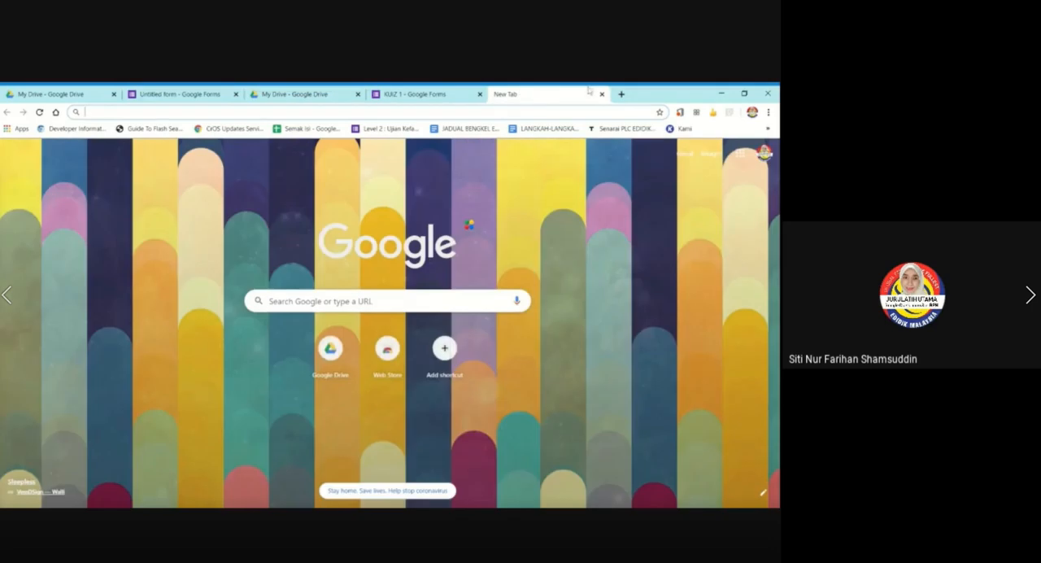
{"action": "left_click", "coordinate": [740, 154]}
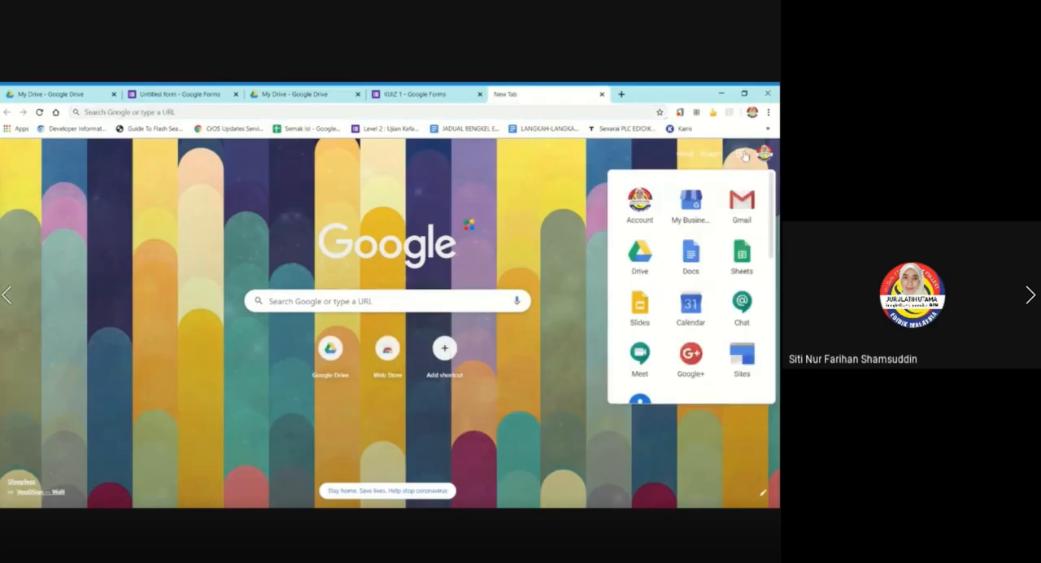
{"action": "left_click", "coordinate": [695, 263]}
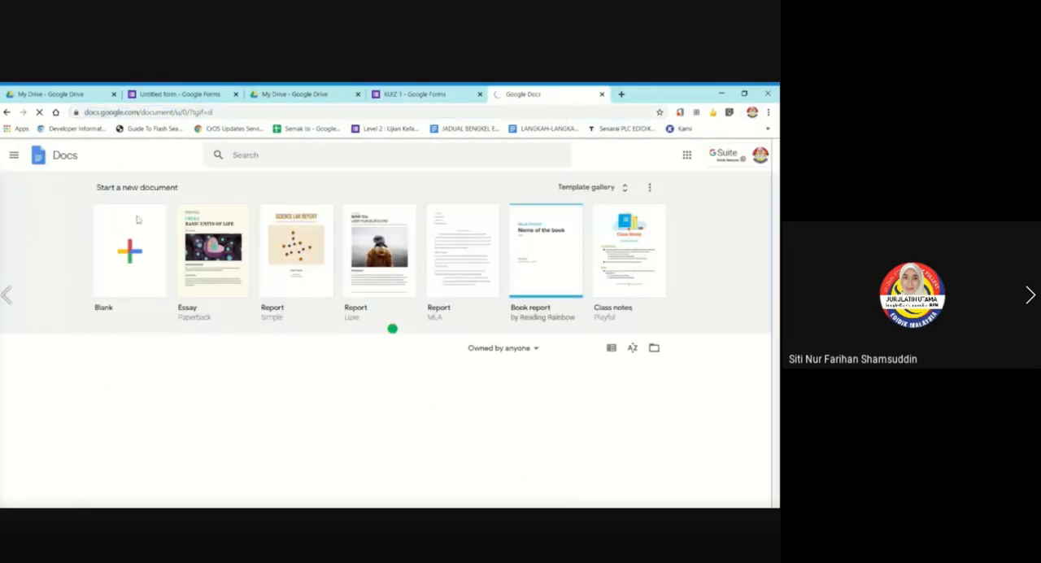
{"action": "left_click", "coordinate": [133, 231]}
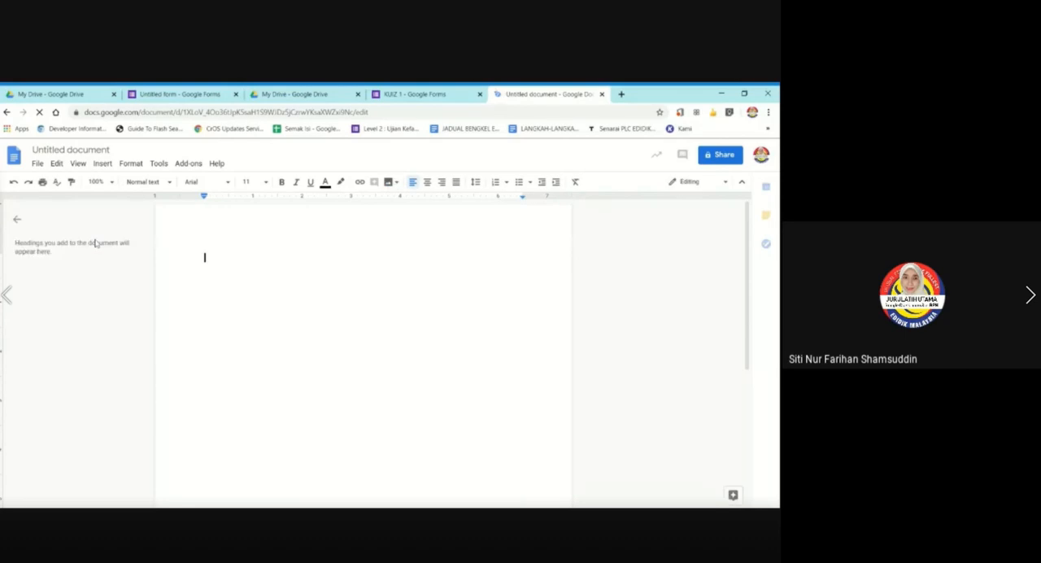
{"action": "type", "text": "20"}
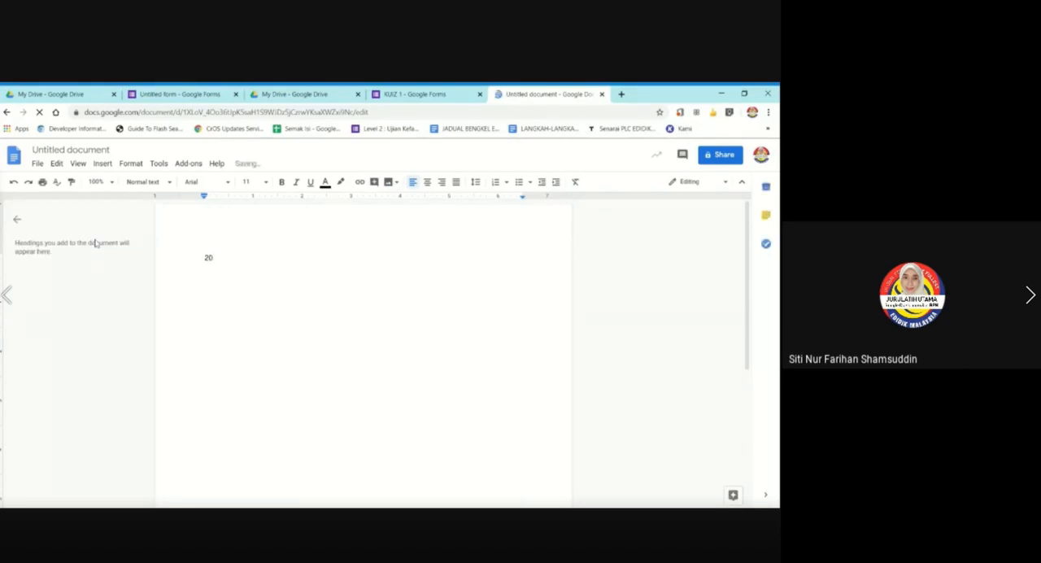
Insert a division sign after 20 by searching the special characters for "divi", and delete the extra symbol.
{"action": "left_click", "coordinate": [103, 162]}
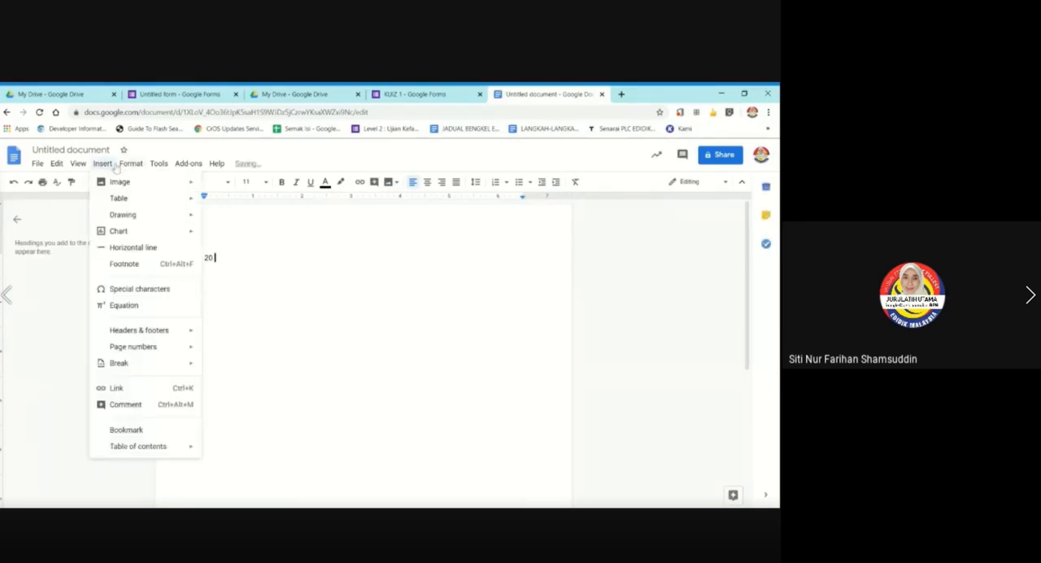
{"action": "left_click", "coordinate": [145, 293]}
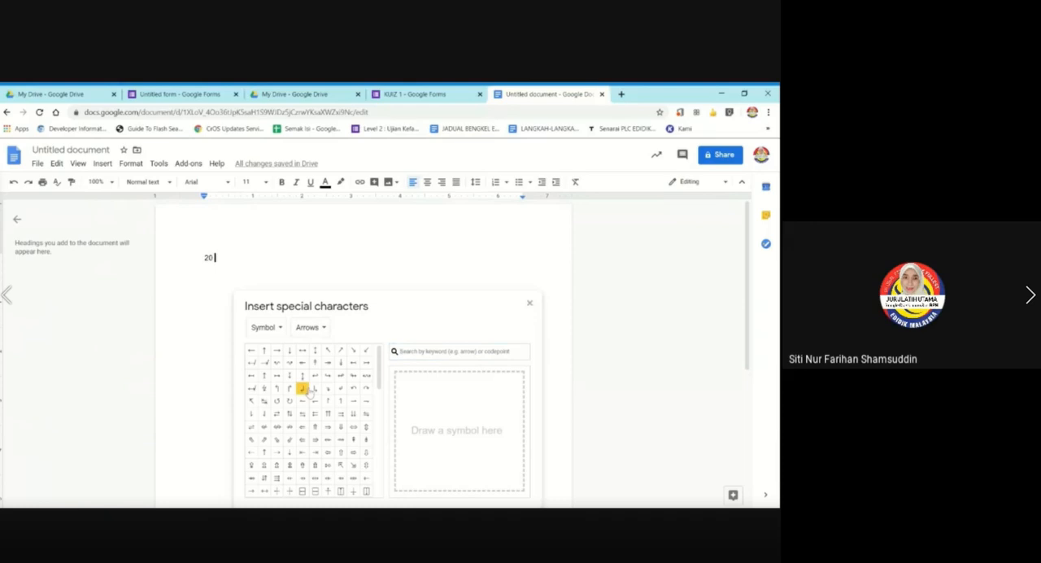
{"action": "scroll", "coordinate": [328, 390], "scroll_direction": "down", "scroll_amount": 1}
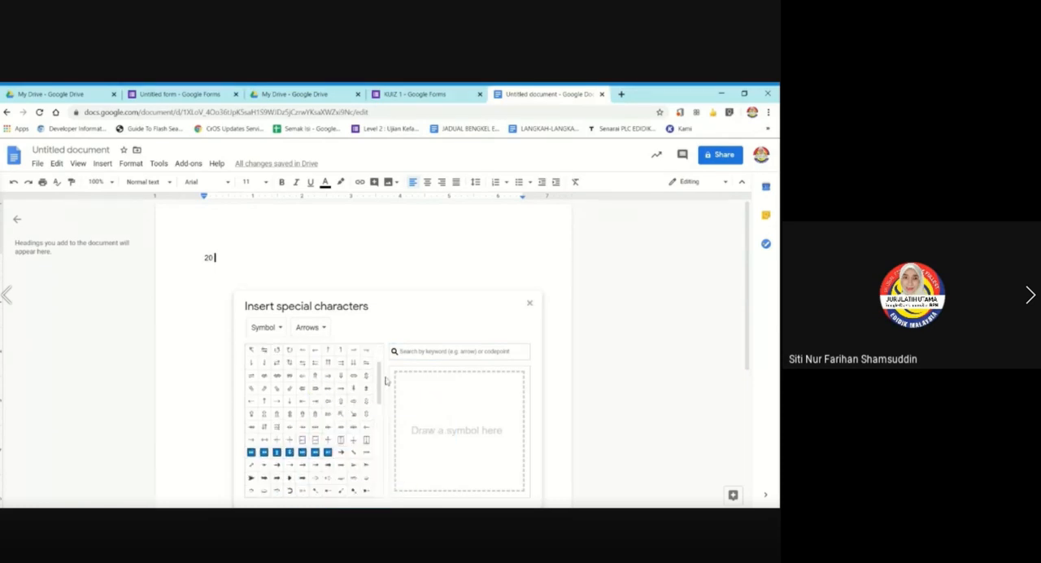
{"action": "scroll", "coordinate": [327, 396], "scroll_direction": "down", "scroll_amount": 1}
{"action": "scroll", "coordinate": [329, 395], "scroll_direction": "down", "scroll_amount": 1}
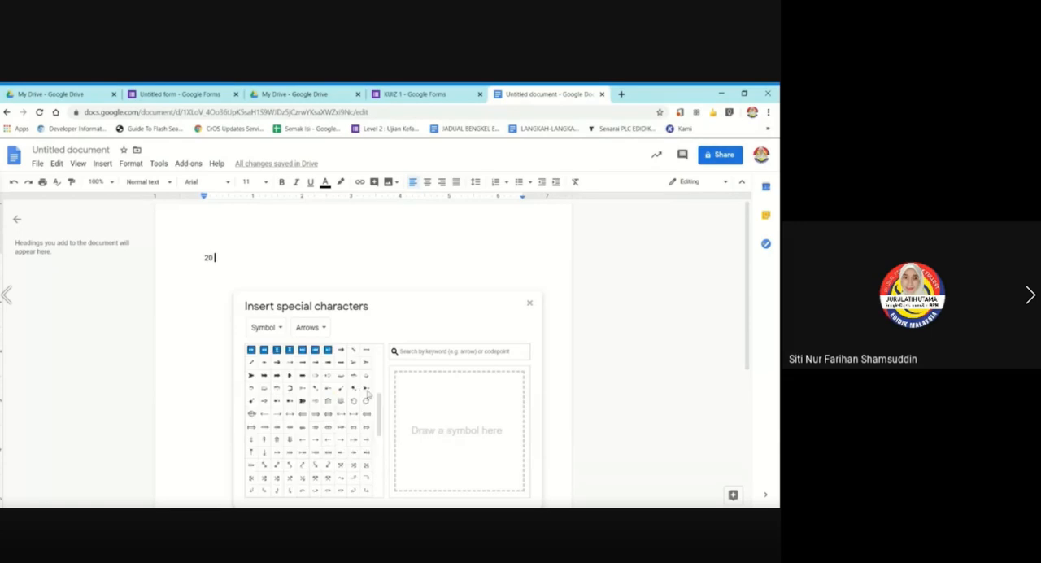
{"action": "scroll", "coordinate": [299, 416], "scroll_direction": "up", "scroll_amount": 3}
{"action": "left_click", "coordinate": [400, 351]}
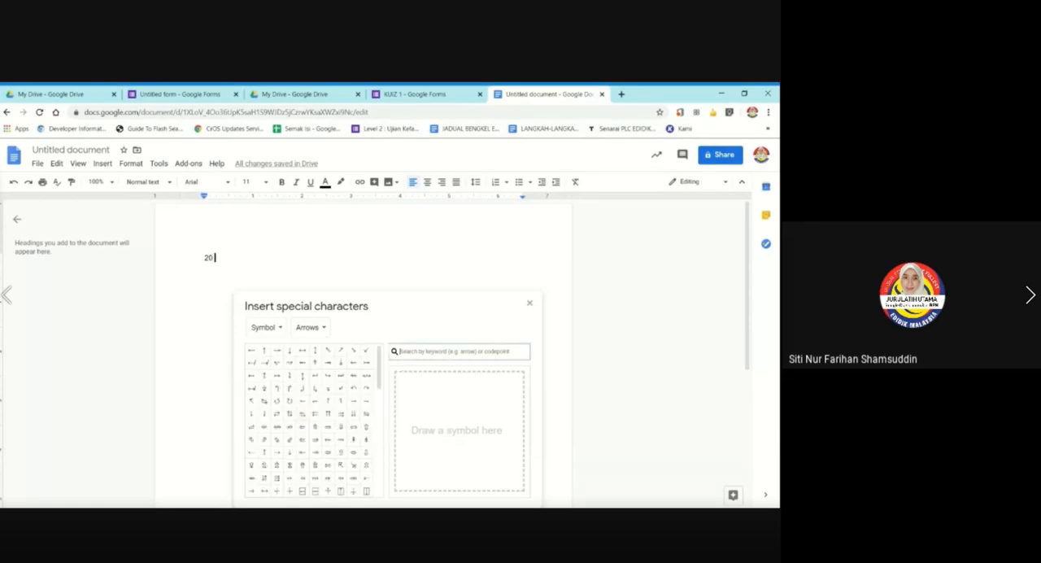
{"action": "type", "text": "divi"}
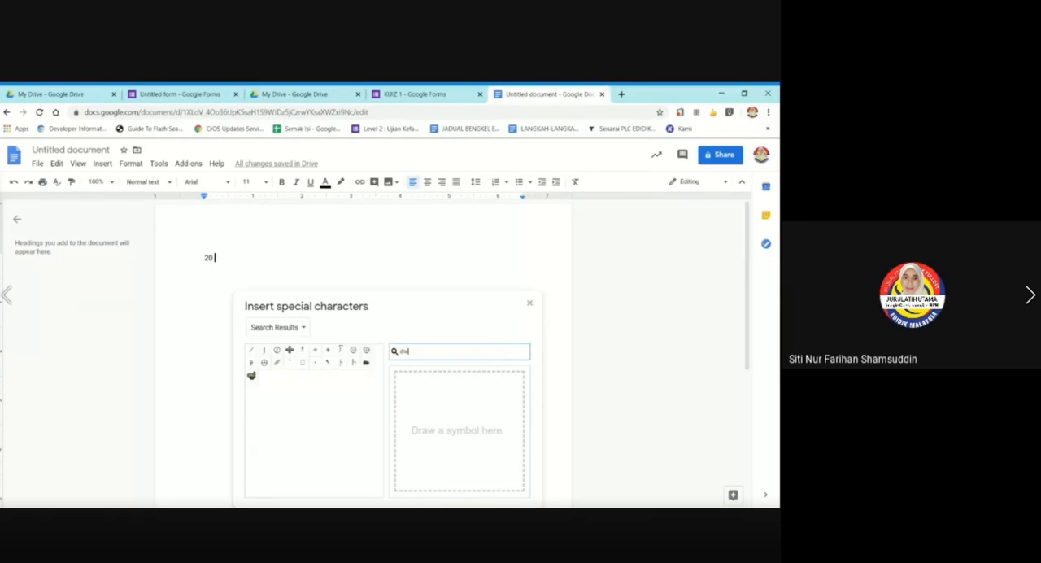
{"action": "left_click", "coordinate": [328, 350]}
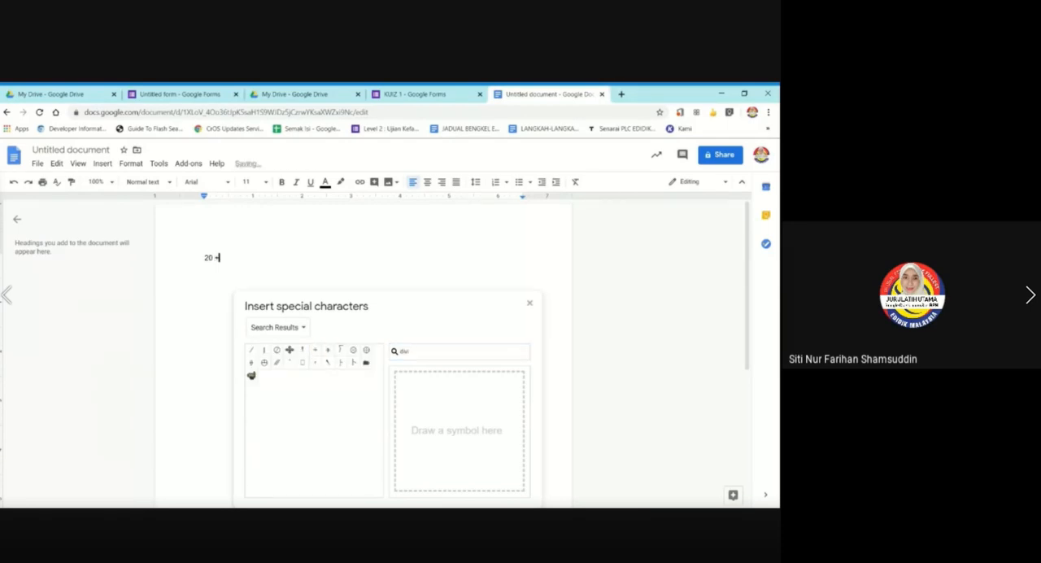
{"action": "left_click", "coordinate": [315, 349]}
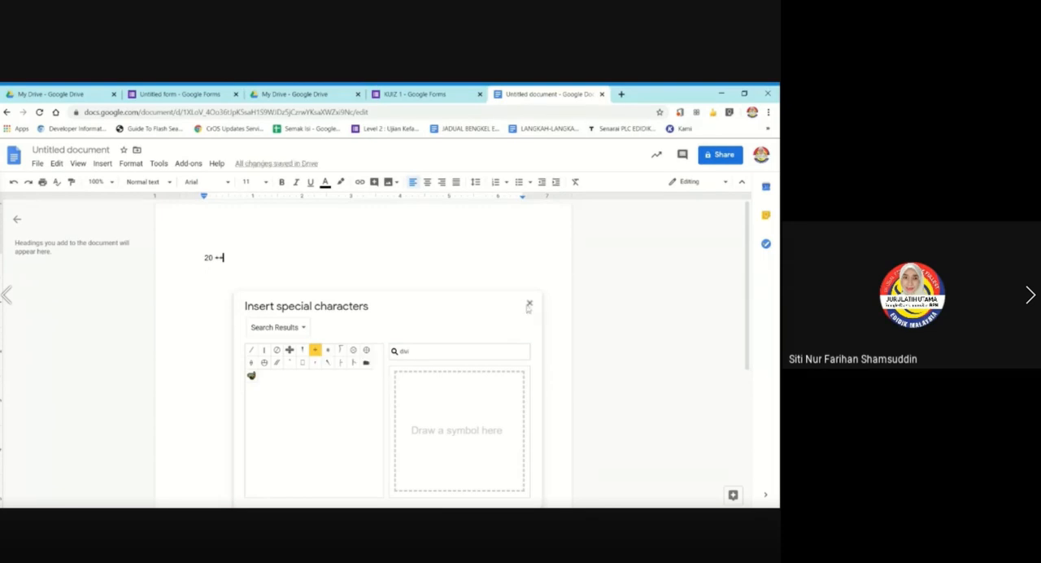
{"action": "left_click", "coordinate": [528, 305]}
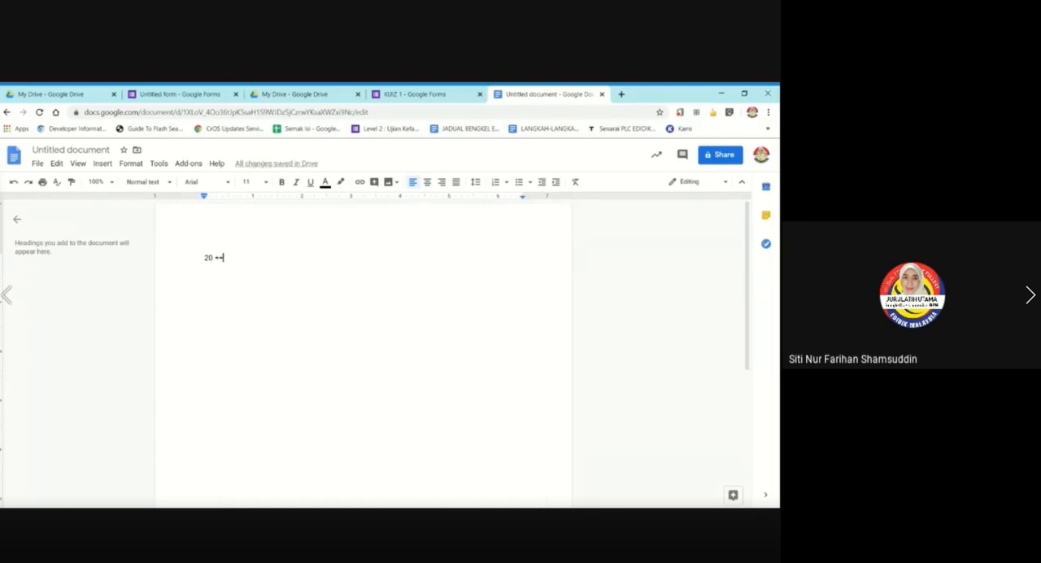
{"action": "key", "text": "BackSpace"}
Complete the expression as "20 ÷ 5 =" and copy the whole line.
{"action": "type", "text": "5 ="}
{"action": "triple_click", "coordinate": [205, 258]}
{"action": "right_click", "coordinate": [212, 249]}
{"action": "left_click", "coordinate": [238, 273]}
Switch back to the KUIZ 1 form and replace the division question's text with the copied "20 ÷ 5 =".
{"action": "left_click", "coordinate": [391, 94]}
{"action": "scroll", "coordinate": [432, 351], "scroll_direction": "up", "scroll_amount": 10}
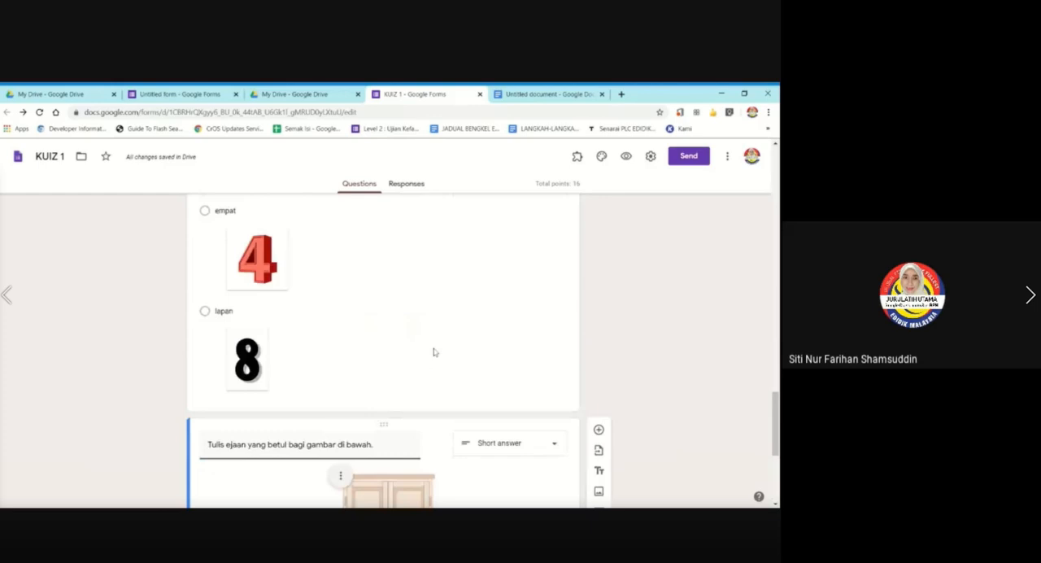
{"action": "left_click", "coordinate": [302, 327]}
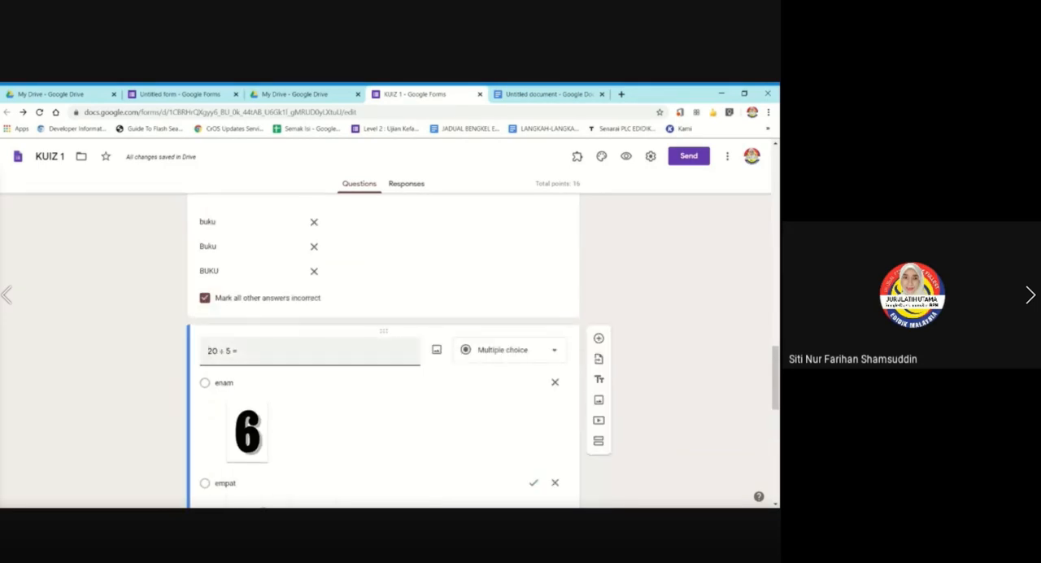
{"action": "left_click_drag", "start_coordinate": [239, 350], "coordinate": [191, 349]}
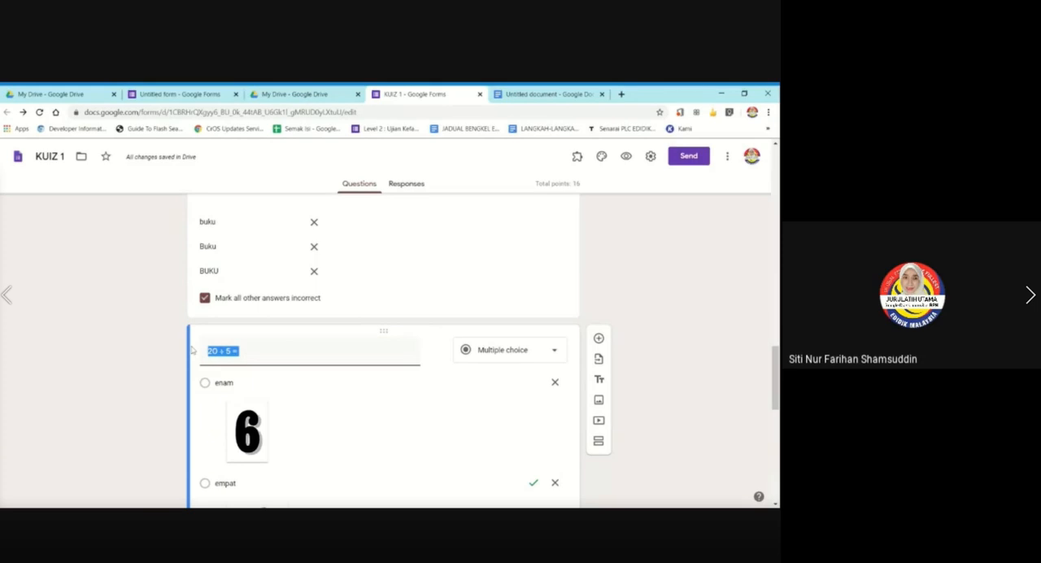
{"action": "key", "text": "BackSpace"}
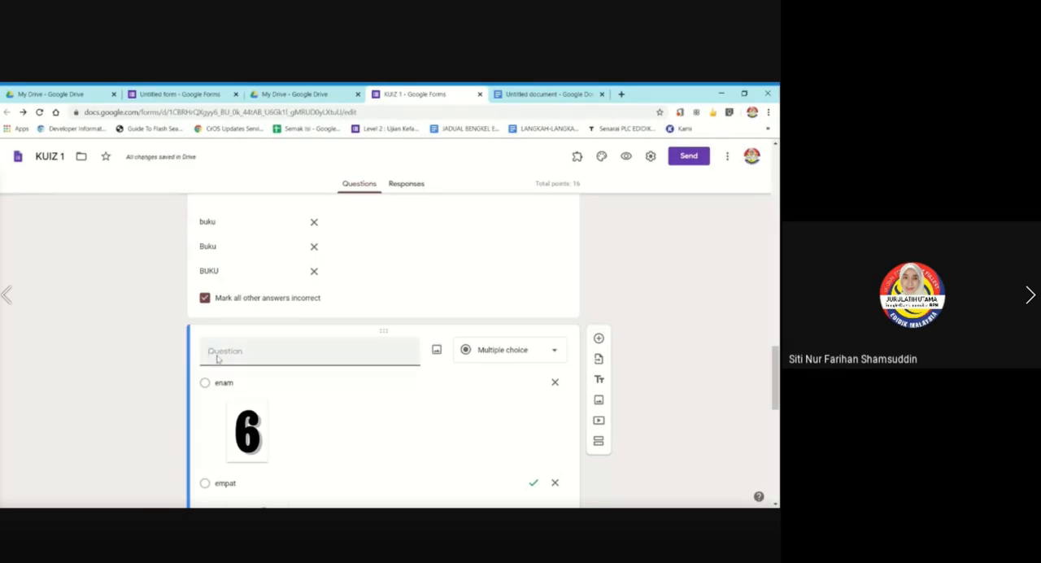
{"action": "key", "text": "ctrl+v"}
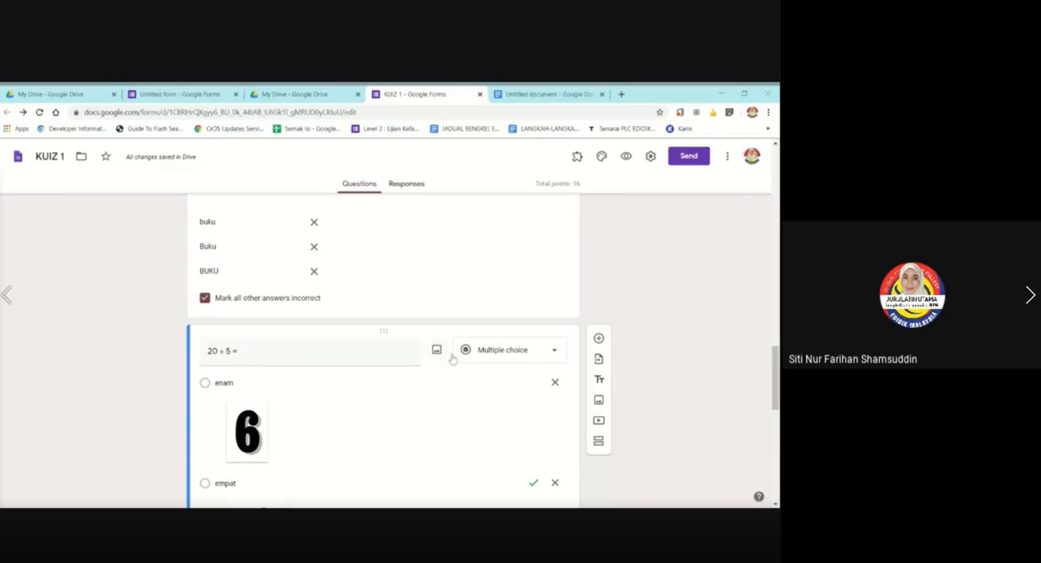
Upload the picture of a boxed G with an arrow to an empty box into the "20 ÷ 5 =" question and center it.
{"action": "scroll", "coordinate": [441, 295], "scroll_direction": "up", "scroll_amount": 3}
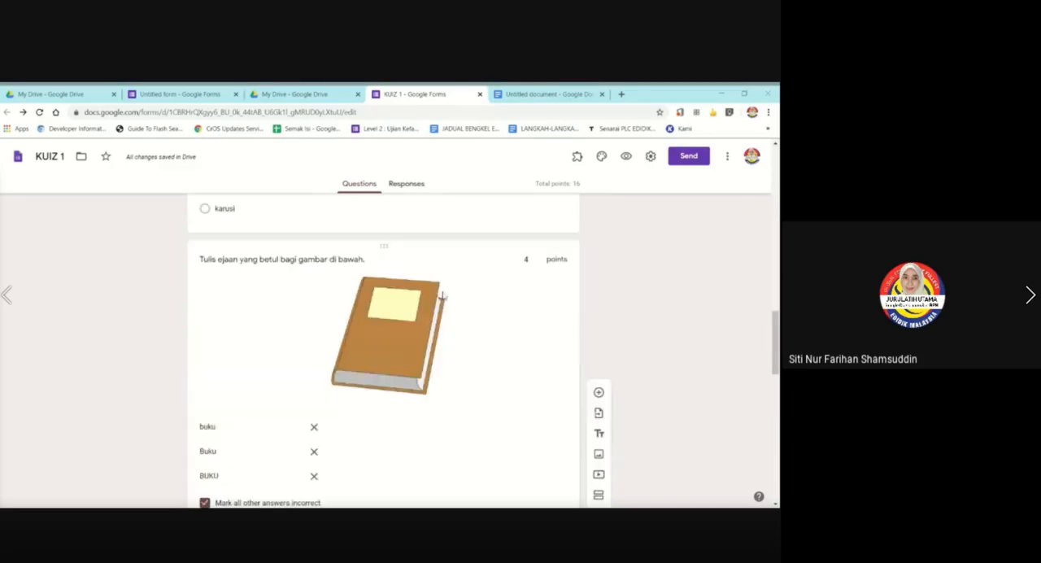
{"action": "scroll", "coordinate": [455, 320], "scroll_direction": "up", "scroll_amount": 3}
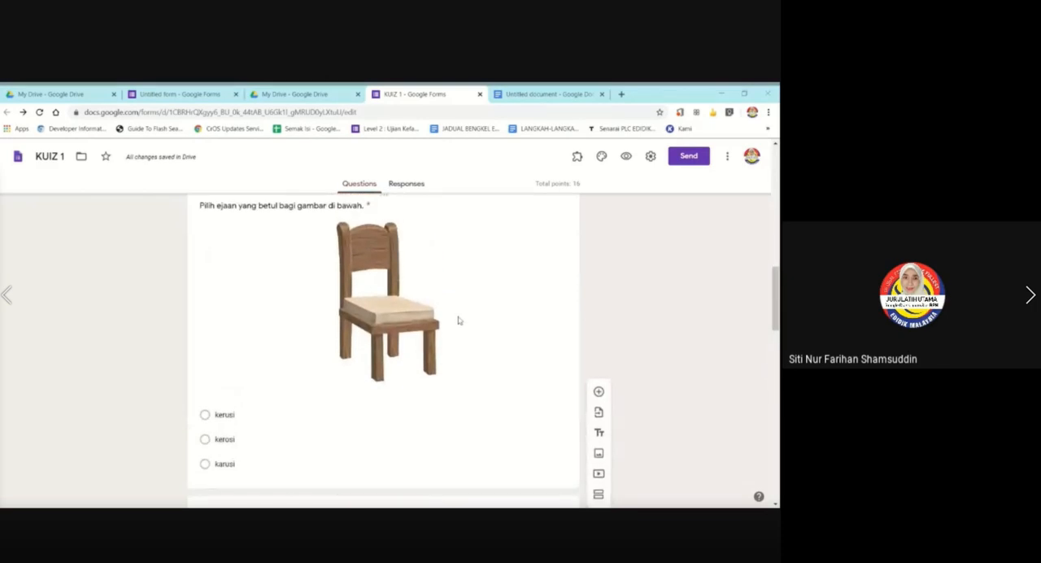
{"action": "scroll", "coordinate": [458, 321], "scroll_direction": "down", "scroll_amount": 8}
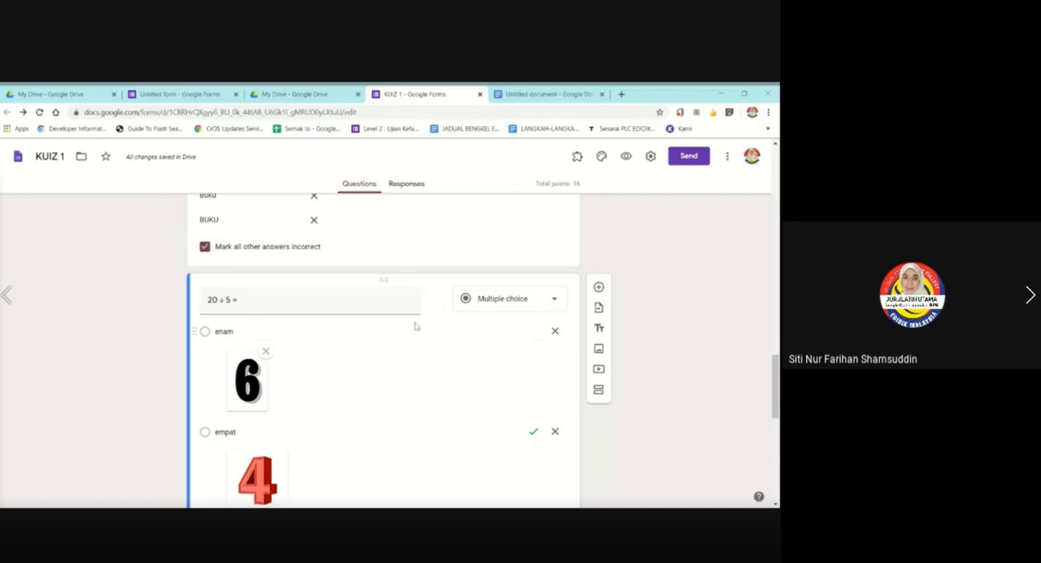
{"action": "mouse_move", "coordinate": [430, 310]}
{"action": "left_click", "coordinate": [437, 299]}
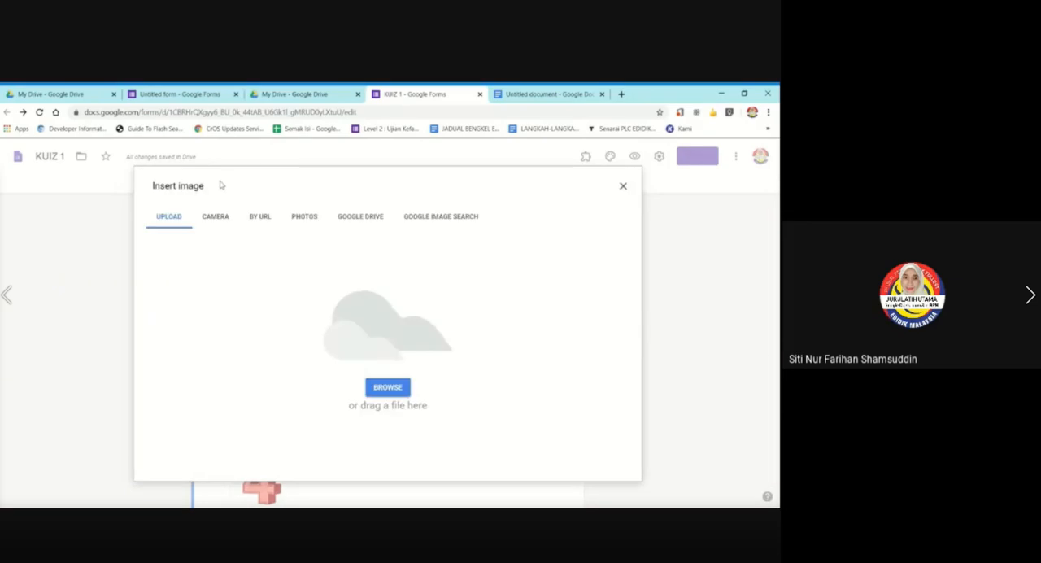
{"action": "left_click", "coordinate": [399, 388]}
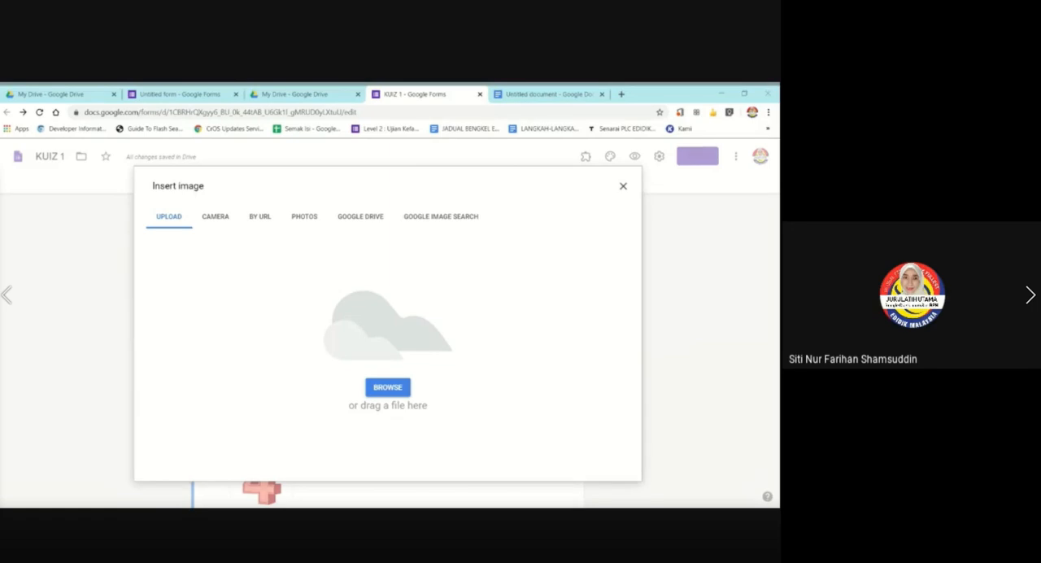
{"action": "left_click", "coordinate": [635, 331]}
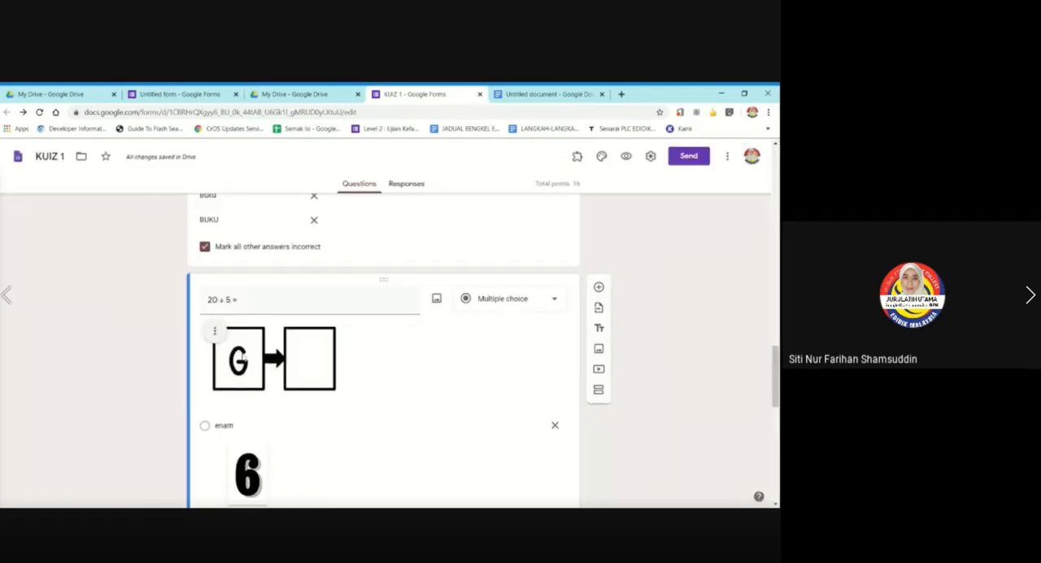
{"action": "left_click", "coordinate": [214, 330]}
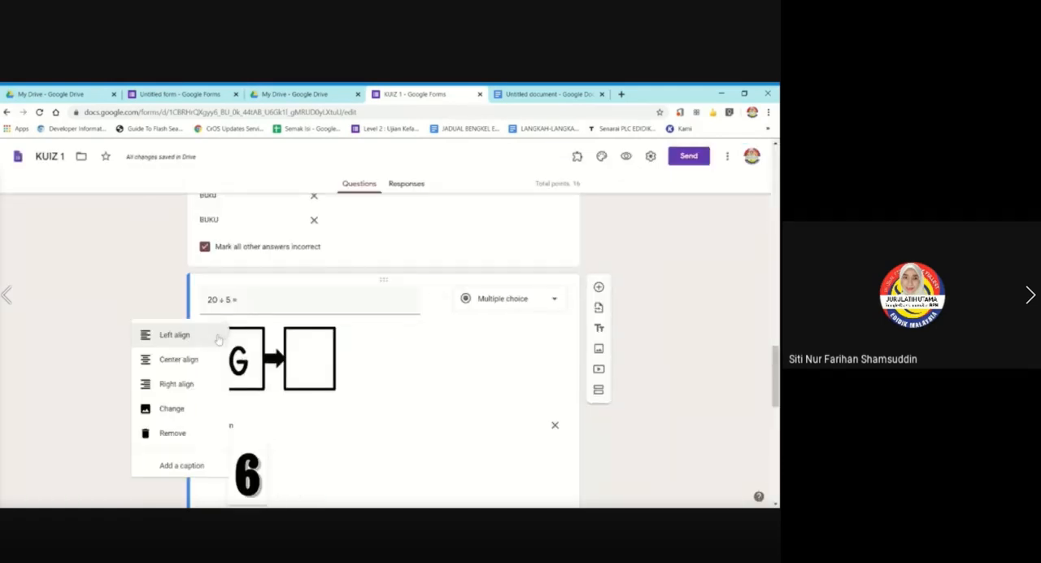
{"action": "left_click", "coordinate": [150, 359]}
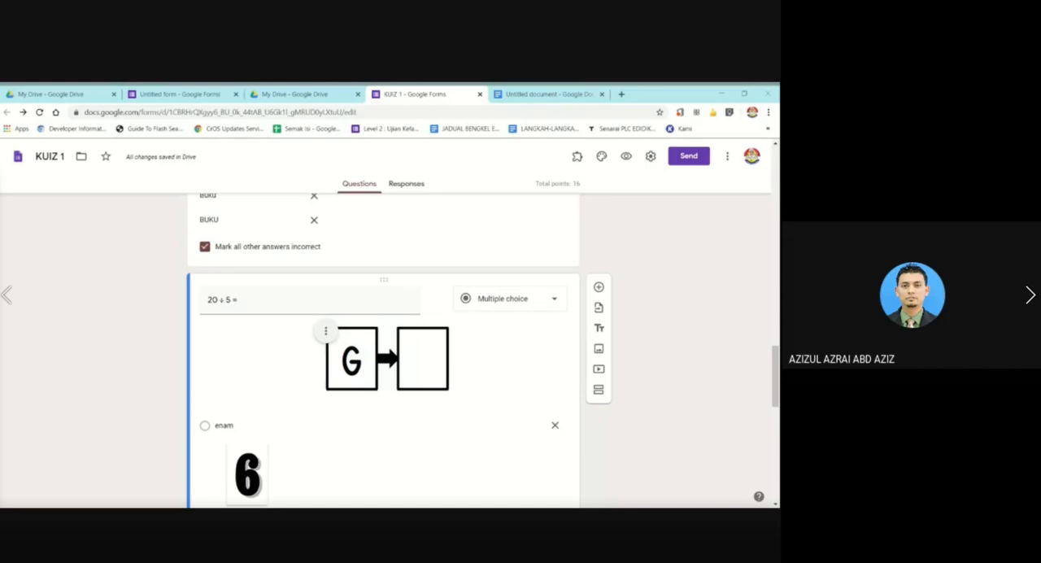
Add the caption "Picture 1" to the boxed G image in the "20 ÷ 5 =" question.
{"action": "left_click", "coordinate": [328, 336]}
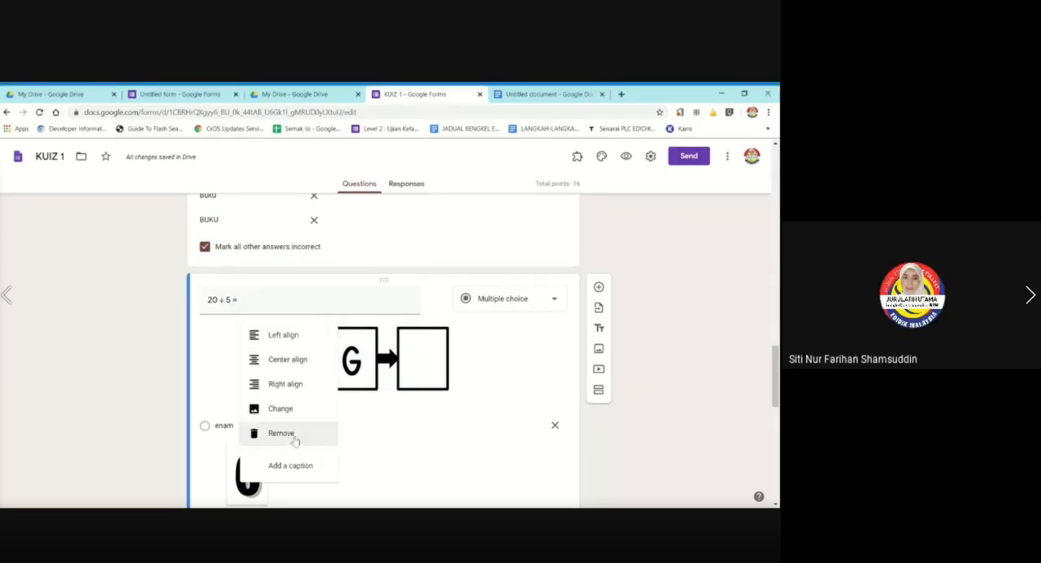
{"action": "left_click", "coordinate": [290, 465]}
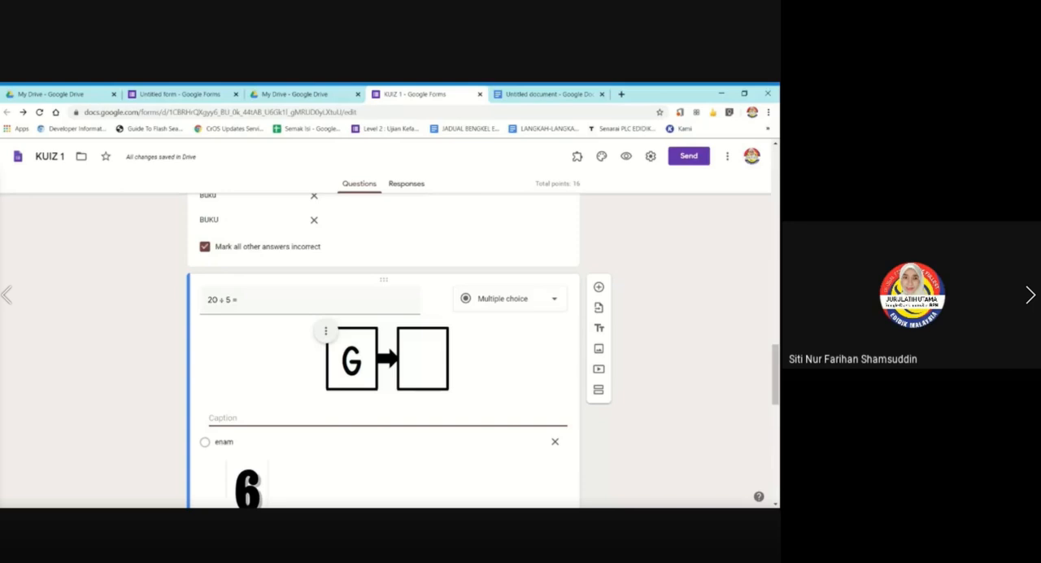
{"action": "type", "text": "Picture 1"}
{"action": "key", "text": "Return"}
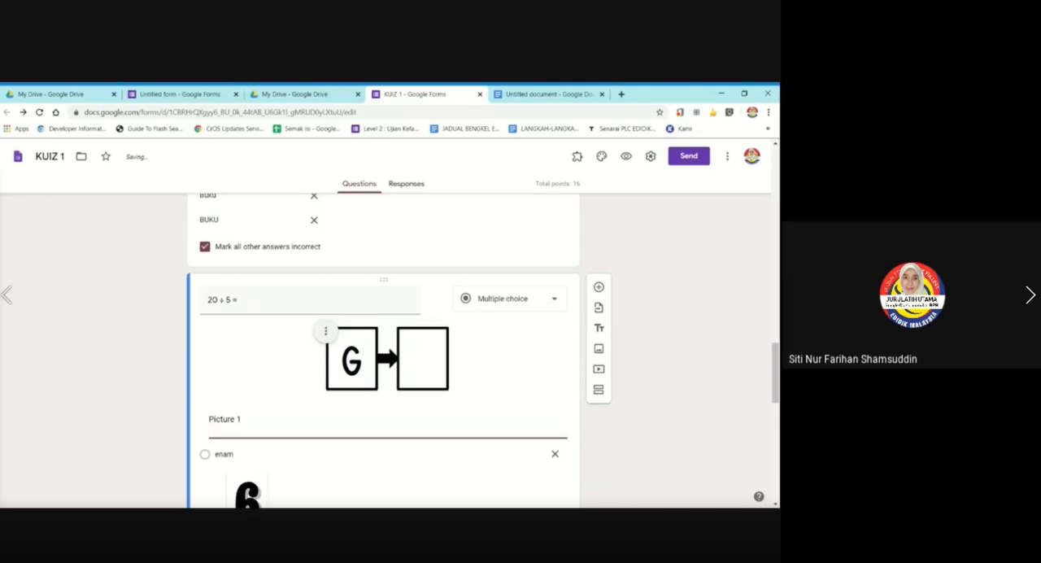
{"action": "key", "text": "BackSpace"}
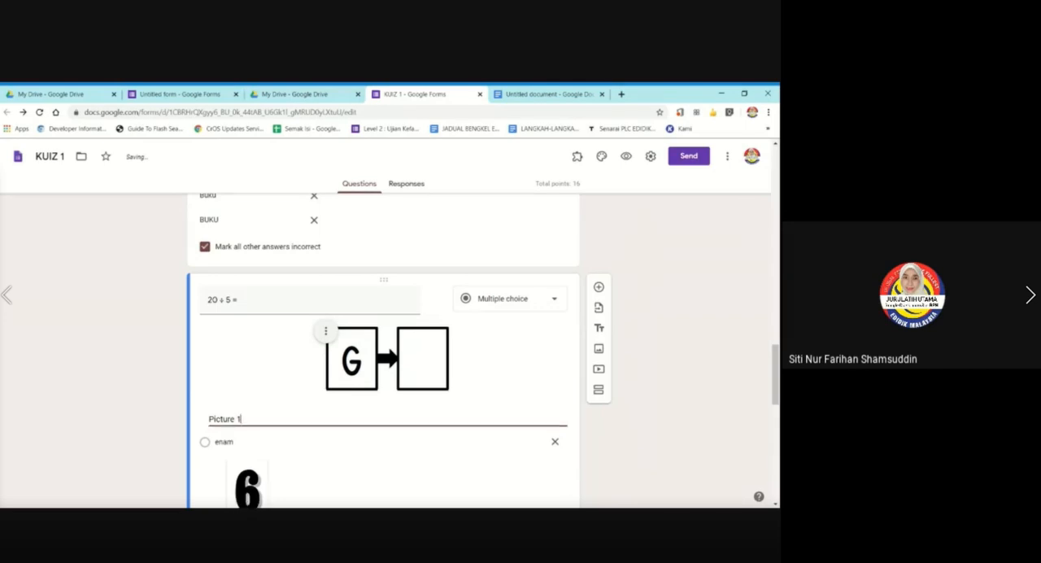
{"action": "left_click", "coordinate": [123, 365]}
{"action": "left_click", "coordinate": [325, 331]}
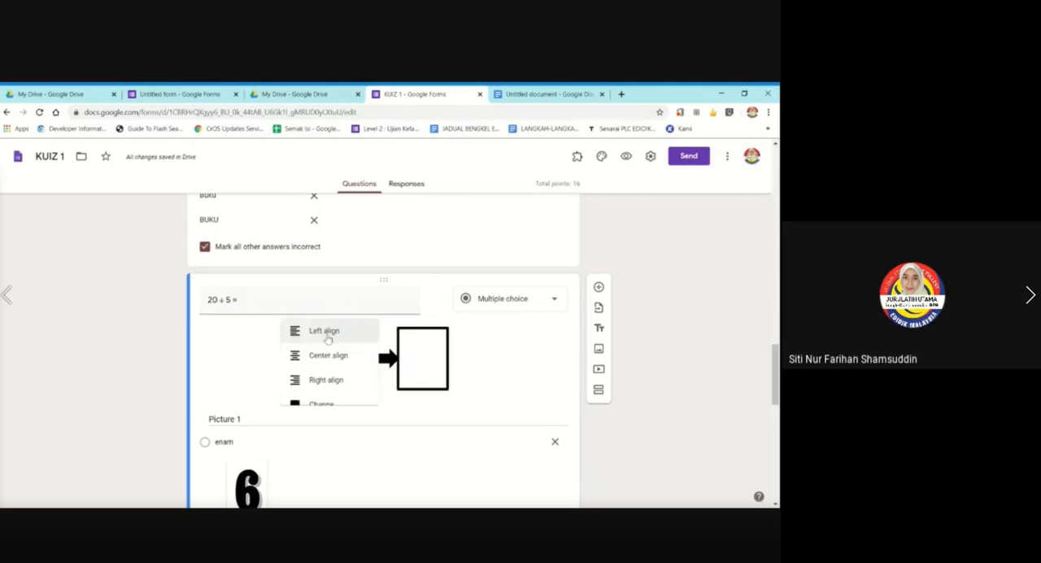
{"action": "left_click", "coordinate": [255, 364]}
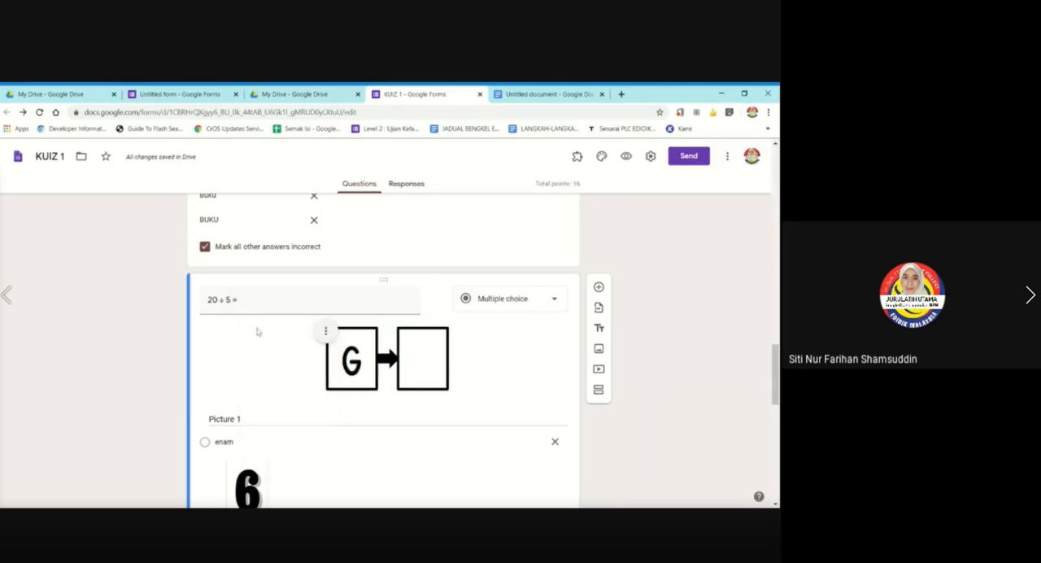
Left-align the boxed G image in the "20 ÷ 5 =" question and check its caption.
{"action": "left_click", "coordinate": [325, 331]}
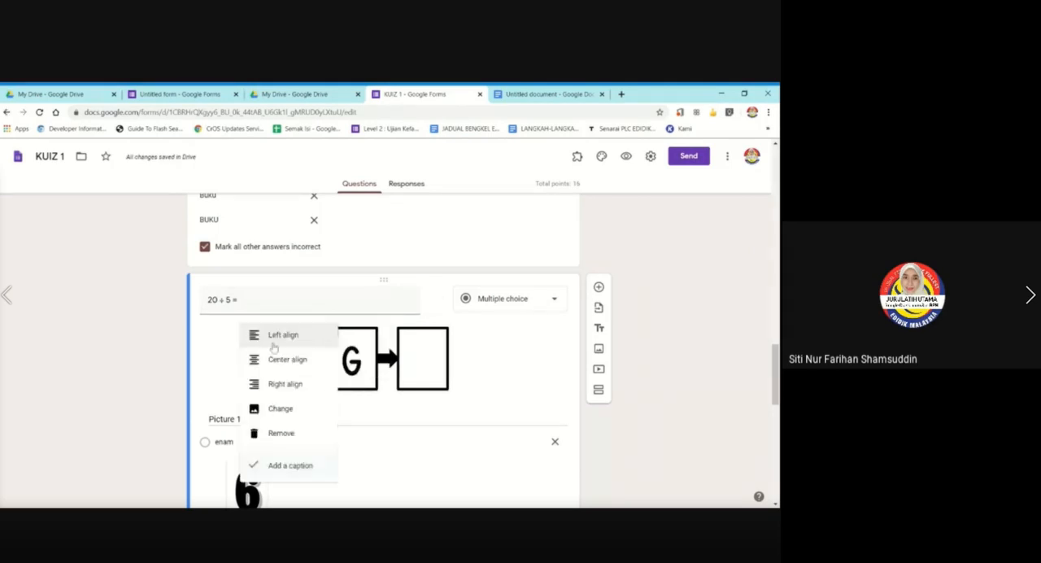
{"action": "left_click", "coordinate": [258, 344]}
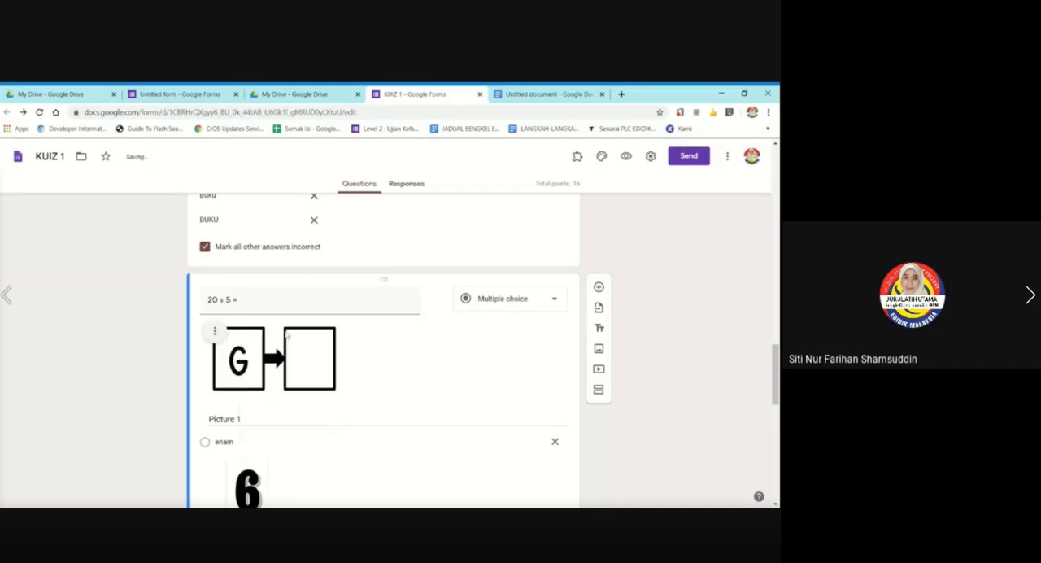
{"action": "left_click", "coordinate": [258, 417]}
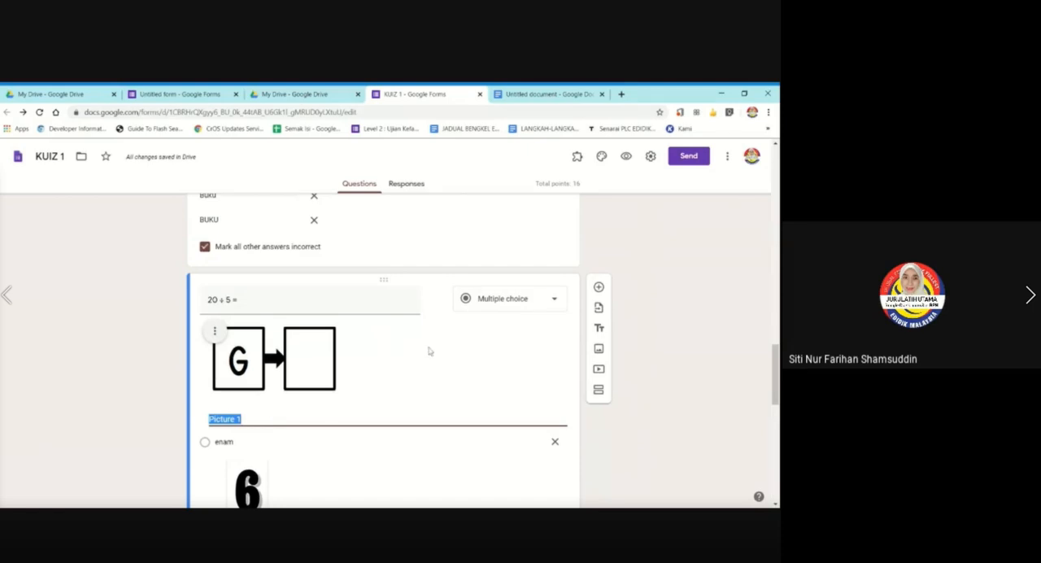
{"action": "left_click", "coordinate": [376, 356]}
{"action": "left_click", "coordinate": [214, 420]}
{"action": "left_click", "coordinate": [147, 368]}
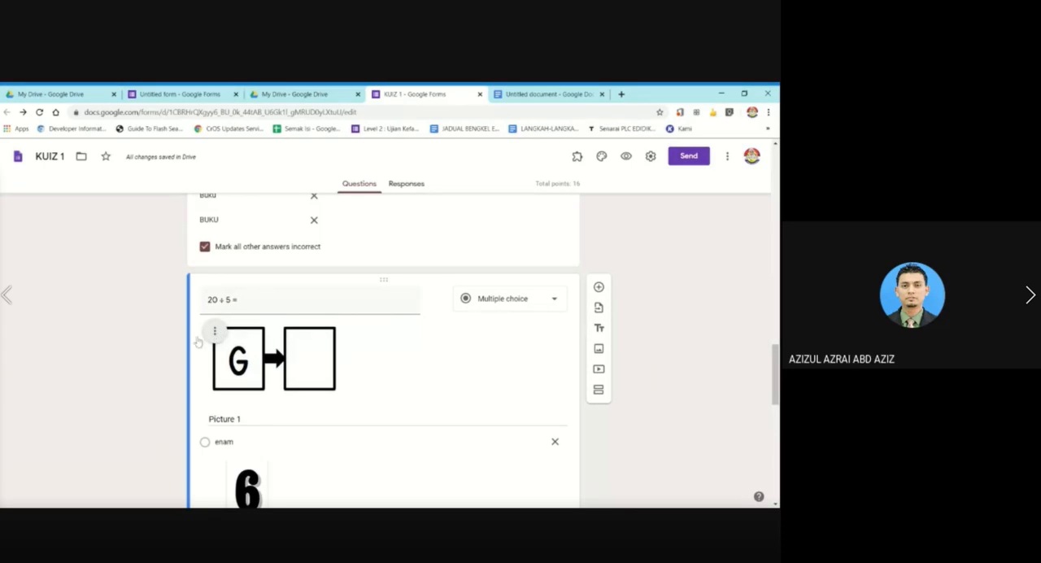
Remove the boxed G image together with its caption from the "20 ÷ 5 =" question.
{"action": "scroll", "coordinate": [383, 388], "scroll_direction": "down", "scroll_amount": 1}
{"action": "scroll", "coordinate": [381, 387], "scroll_direction": "down", "scroll_amount": 3}
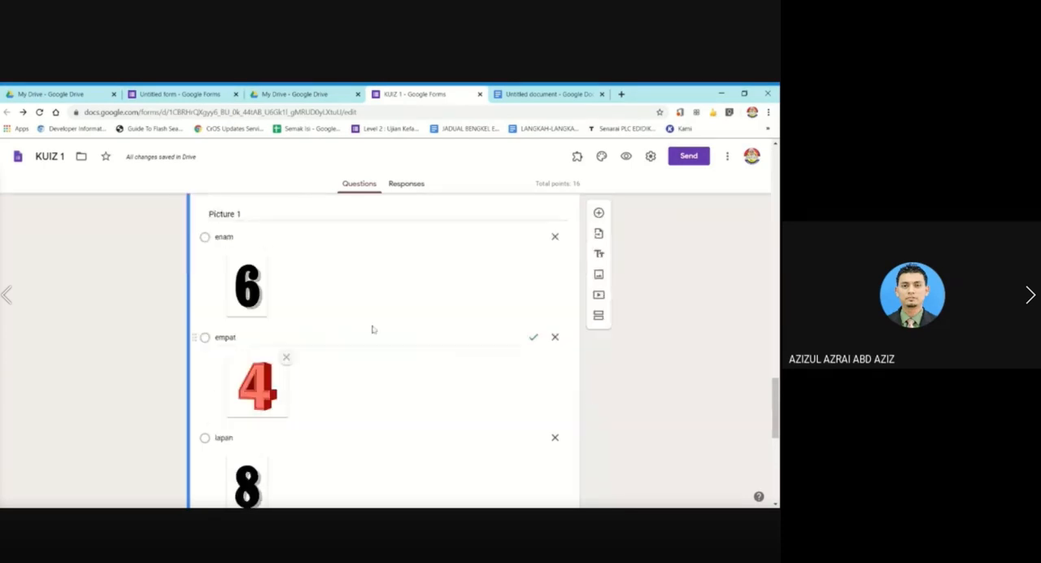
{"action": "scroll", "coordinate": [256, 265], "scroll_direction": "up", "scroll_amount": 3}
{"action": "left_click", "coordinate": [215, 330]}
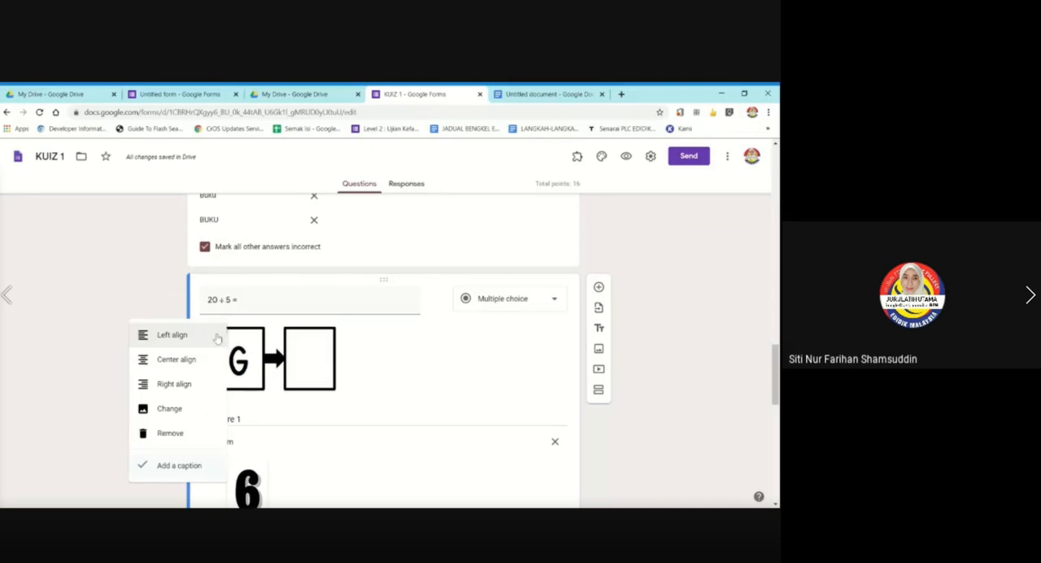
{"action": "left_click", "coordinate": [167, 436]}
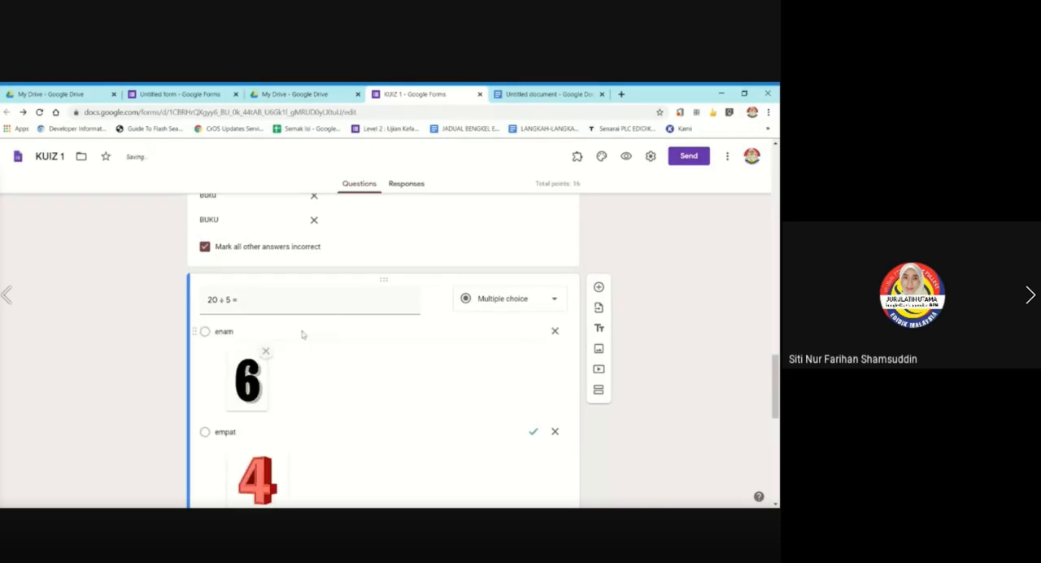
Examine the additional settings offered for the "20 ÷ 5 =" question and for the wardrobe spelling question.
{"action": "scroll", "coordinate": [423, 371], "scroll_direction": "down", "scroll_amount": 3}
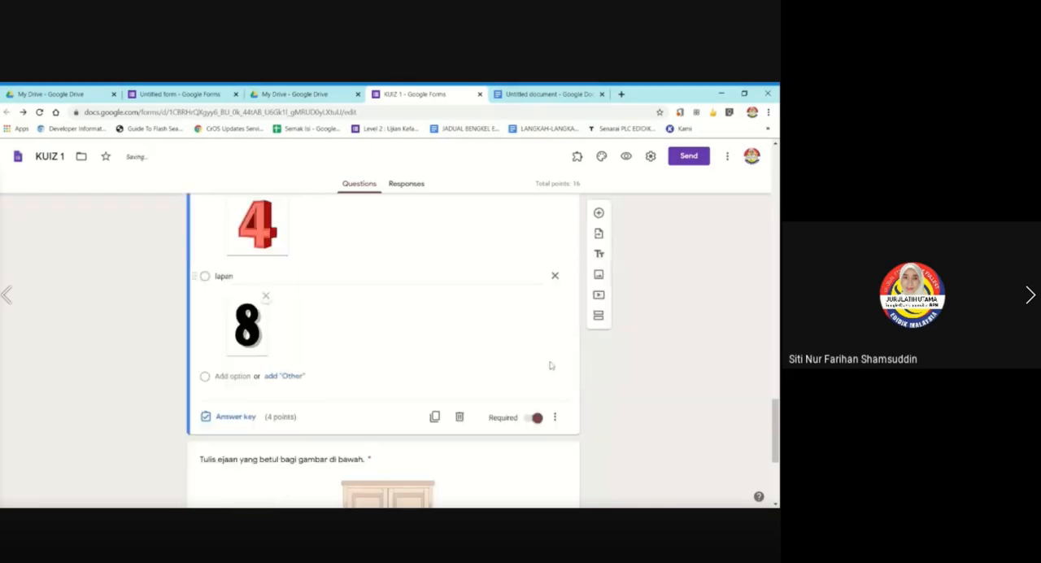
{"action": "left_click", "coordinate": [554, 417]}
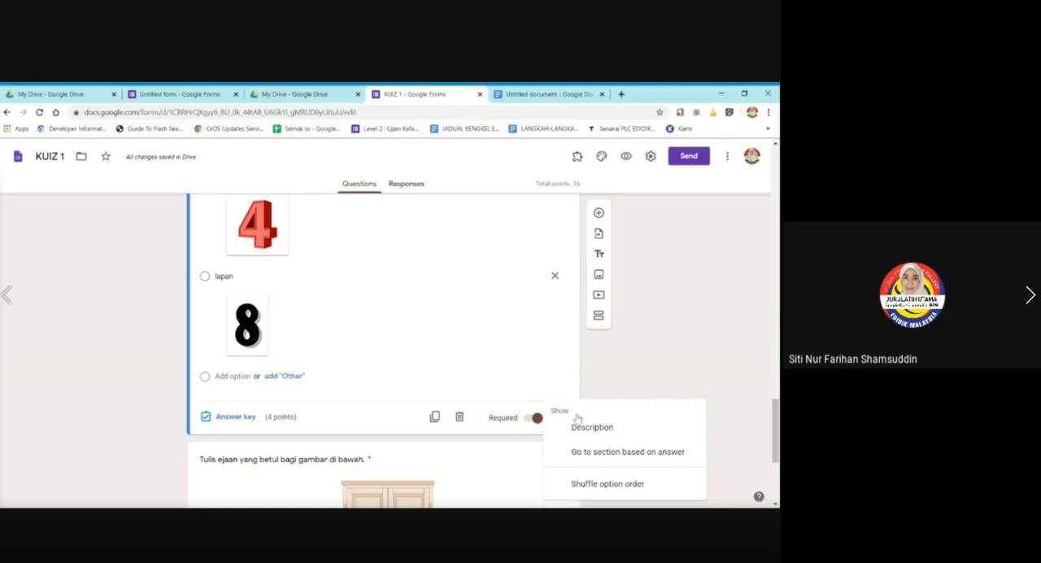
{"action": "scroll", "coordinate": [439, 367], "scroll_direction": "up", "scroll_amount": 3}
{"action": "scroll", "coordinate": [22, 355], "scroll_direction": "down", "scroll_amount": 3}
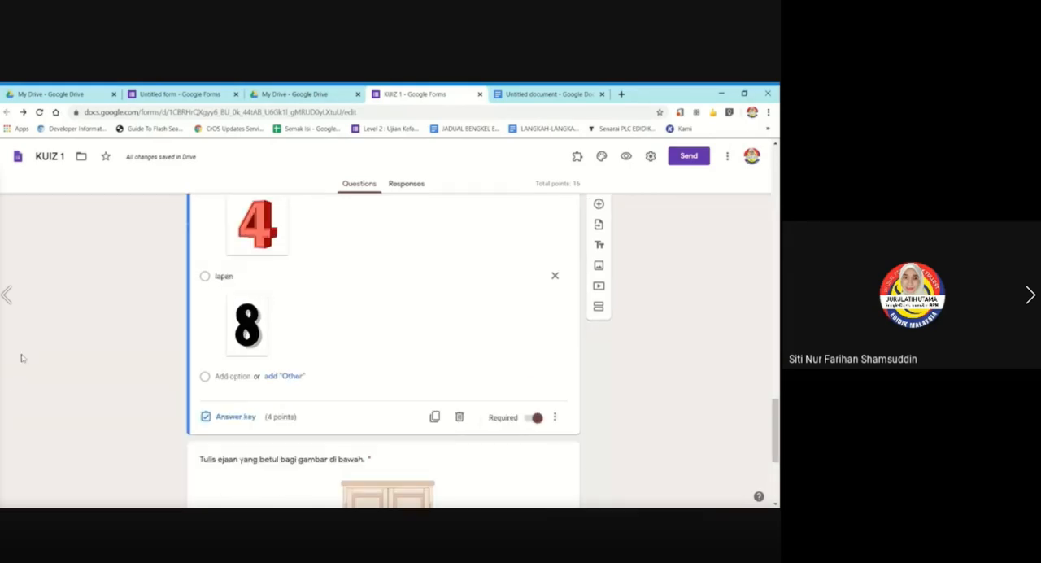
{"action": "scroll", "coordinate": [22, 358], "scroll_direction": "up", "scroll_amount": 2}
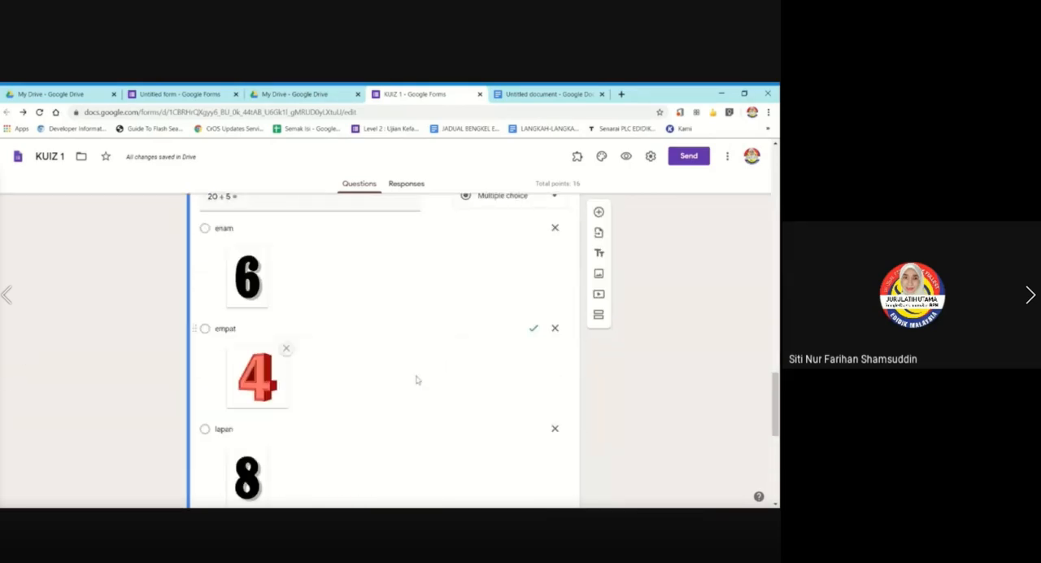
{"action": "scroll", "coordinate": [415, 376], "scroll_direction": "down", "scroll_amount": 3}
{"action": "scroll", "coordinate": [415, 377], "scroll_direction": "down", "scroll_amount": 2}
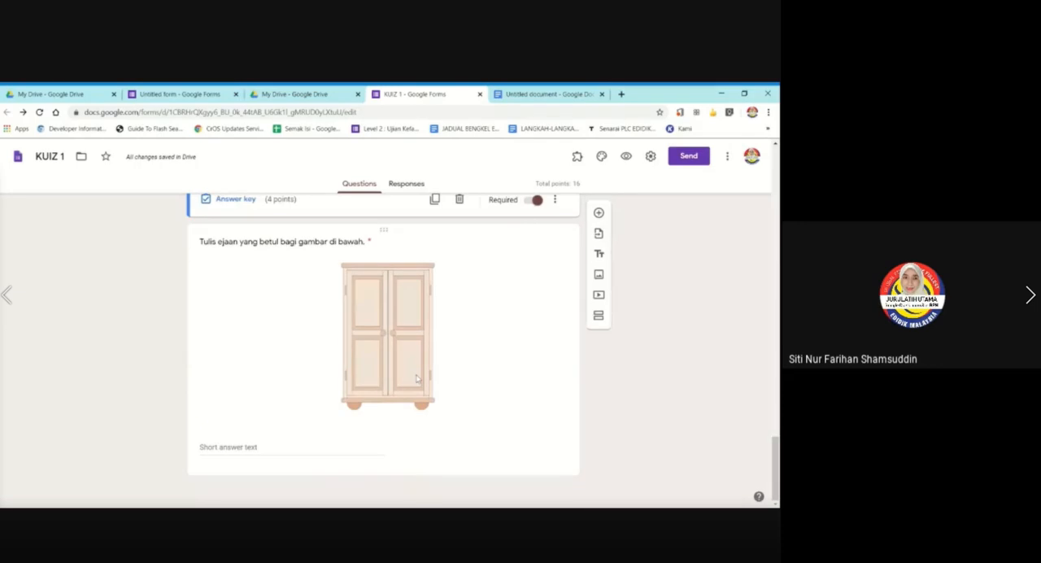
{"action": "left_click", "coordinate": [554, 405]}
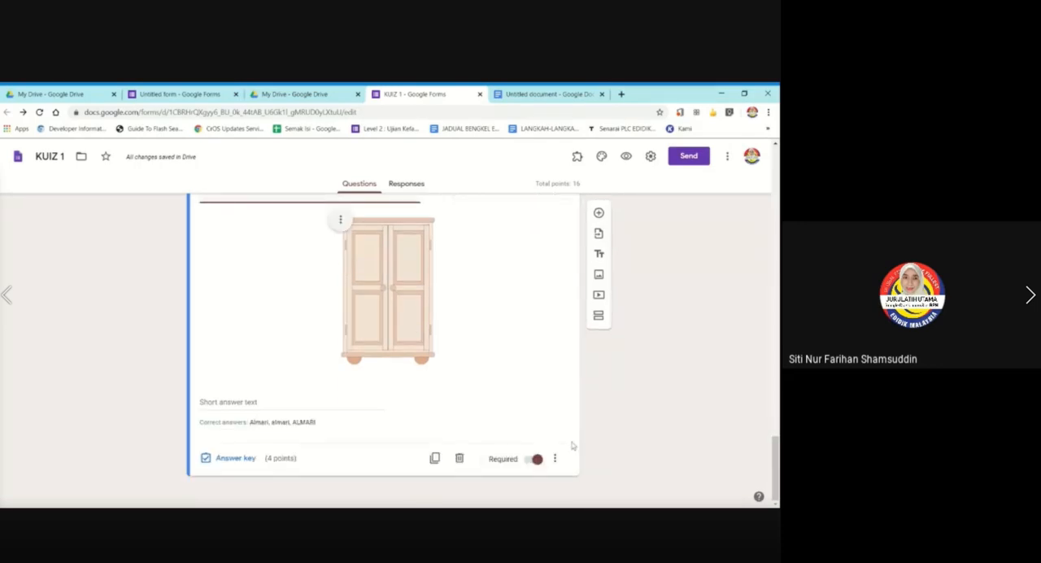
{"action": "left_click", "coordinate": [554, 459]}
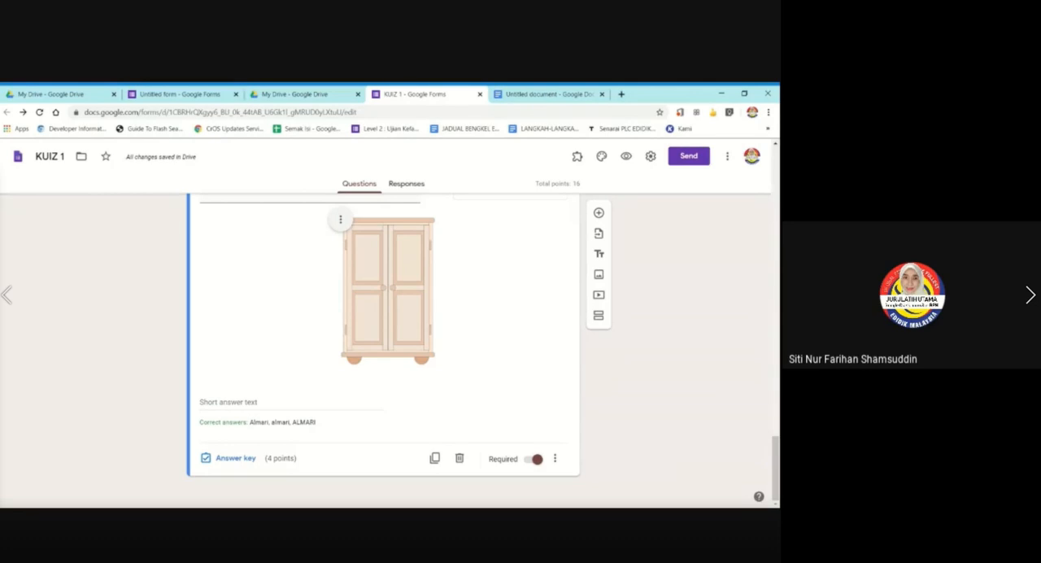
Duplicate the wardrobe spelling question and change the copy's question type to Checkboxes.
{"action": "left_click", "coordinate": [434, 458]}
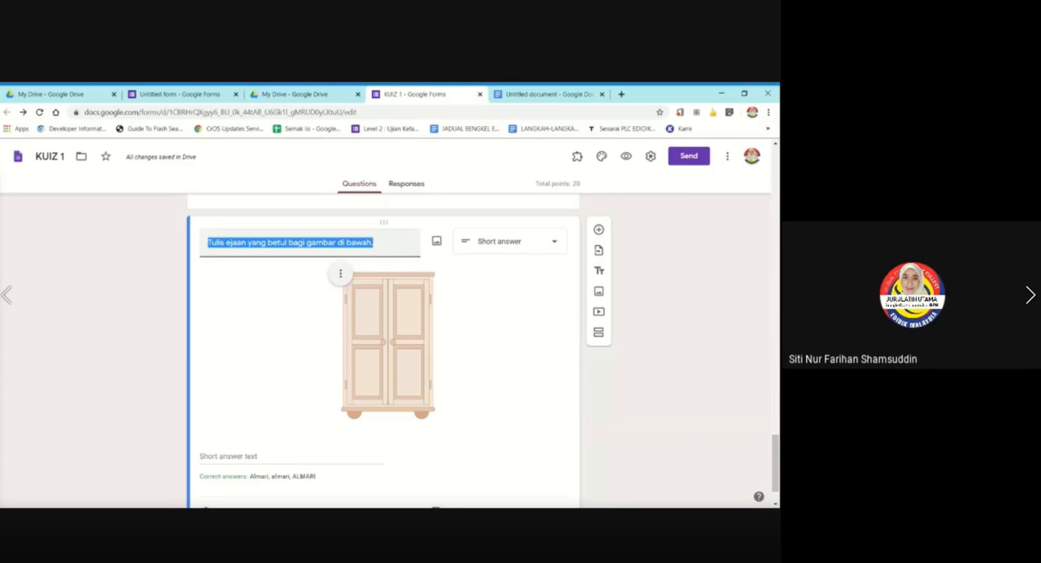
{"action": "left_click", "coordinate": [500, 244]}
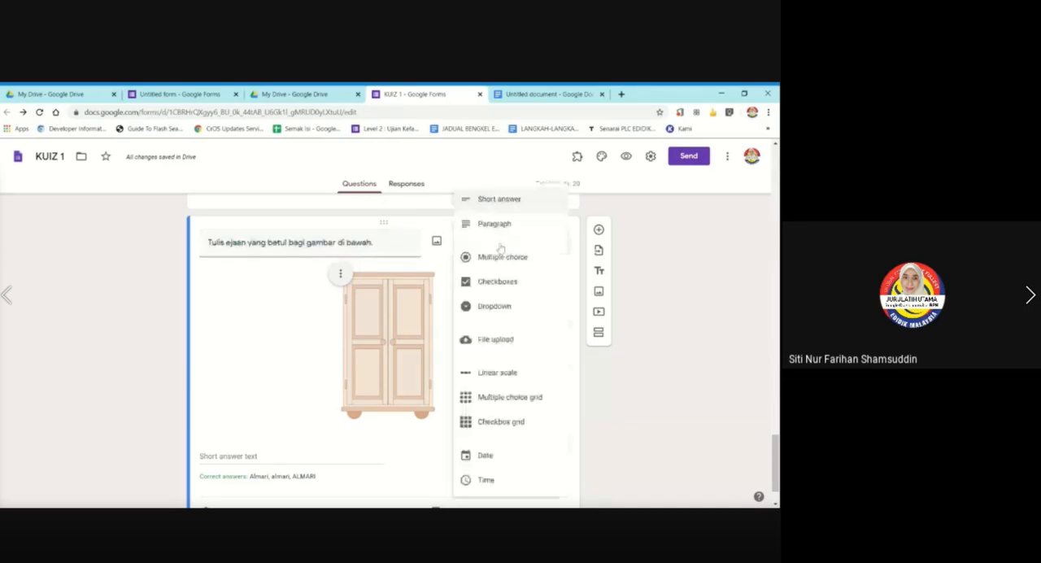
{"action": "left_click", "coordinate": [520, 282]}
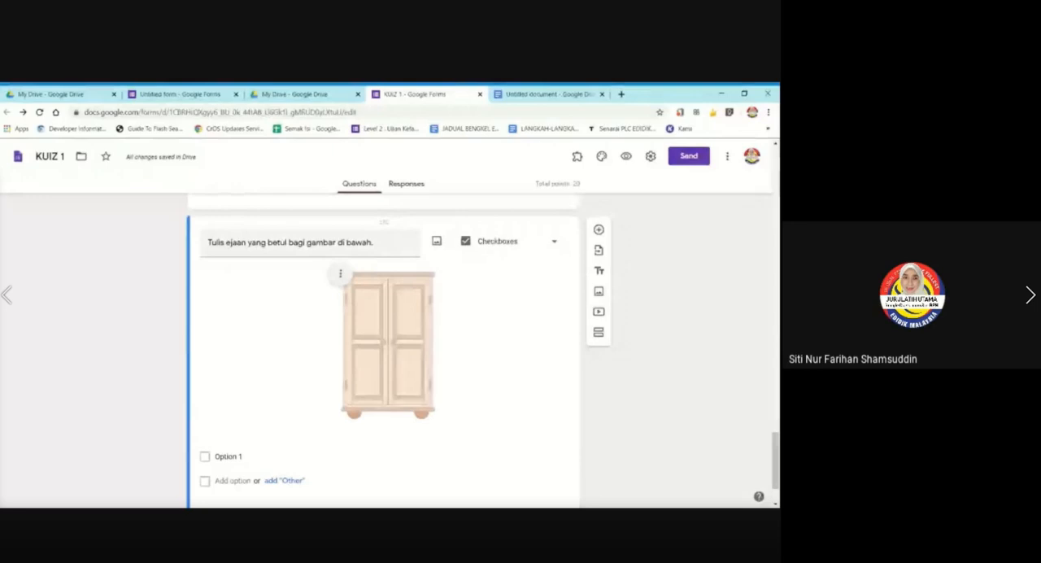
Replace the checkbox question's text with "Apakah warna yang ada dalam gambar di bawah?".
{"action": "left_click", "coordinate": [311, 242]}
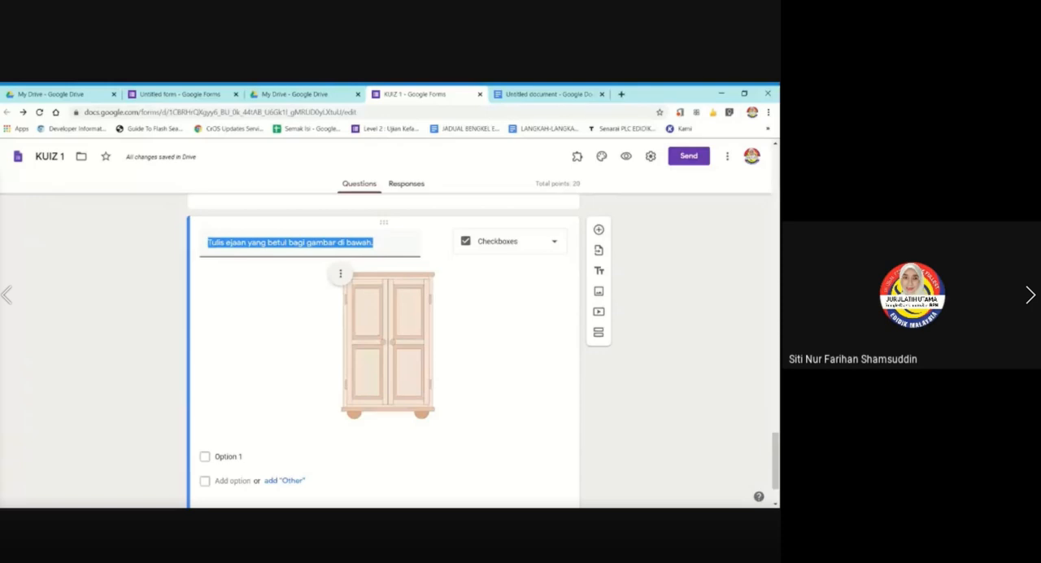
{"action": "type", "text": "Apakah"}
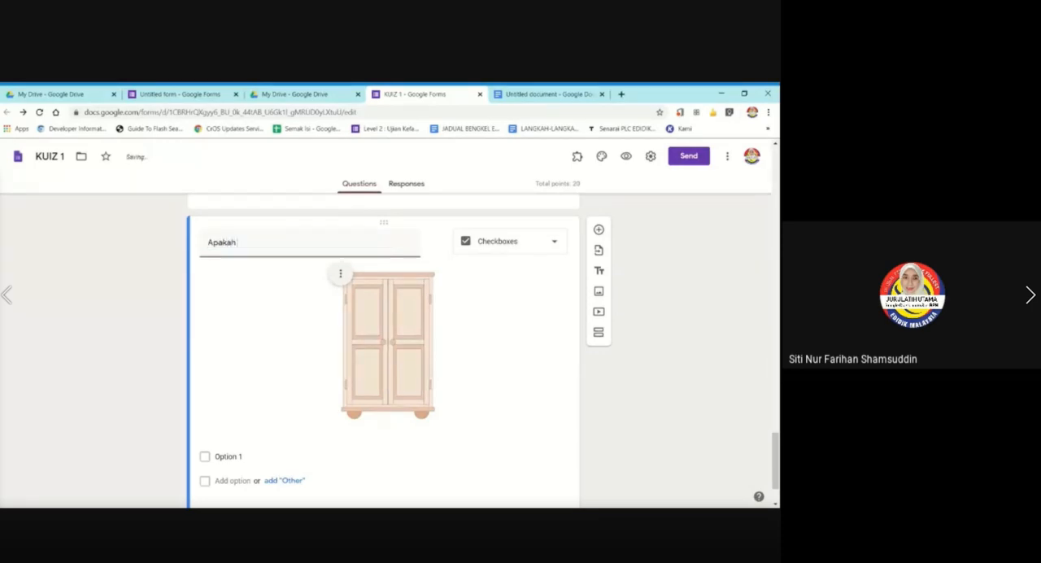
{"action": "type", "text": " warna yang ada dalam"}
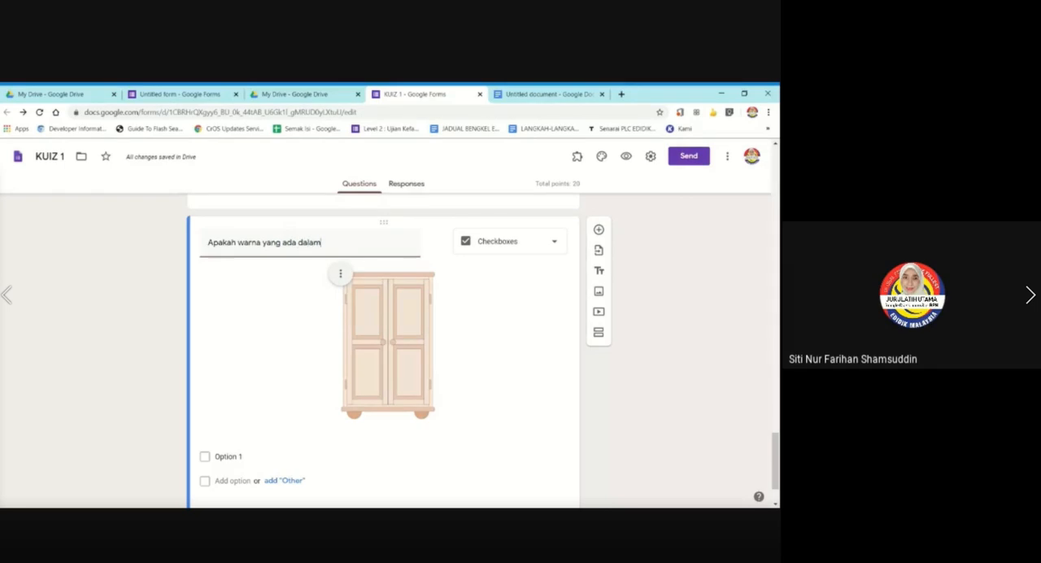
{"action": "type", "text": " gambar di bawa"}
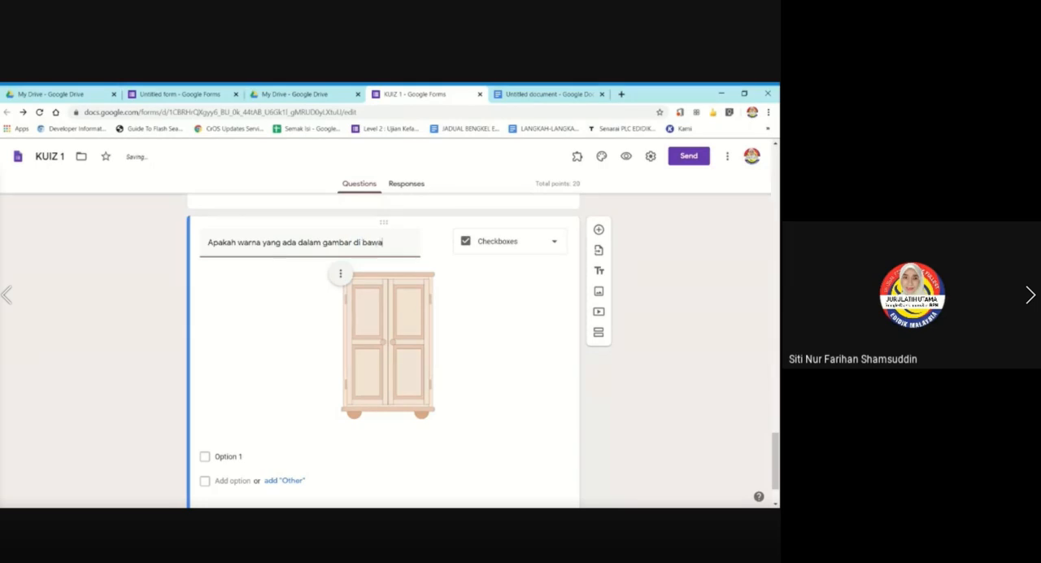
{"action": "type", "text": "h?"}
Add the description "Anda boleh pilih lebih dari satu jawapan." to the checkbox question.
{"action": "scroll", "coordinate": [201, 277], "scroll_direction": "down", "scroll_amount": 1}
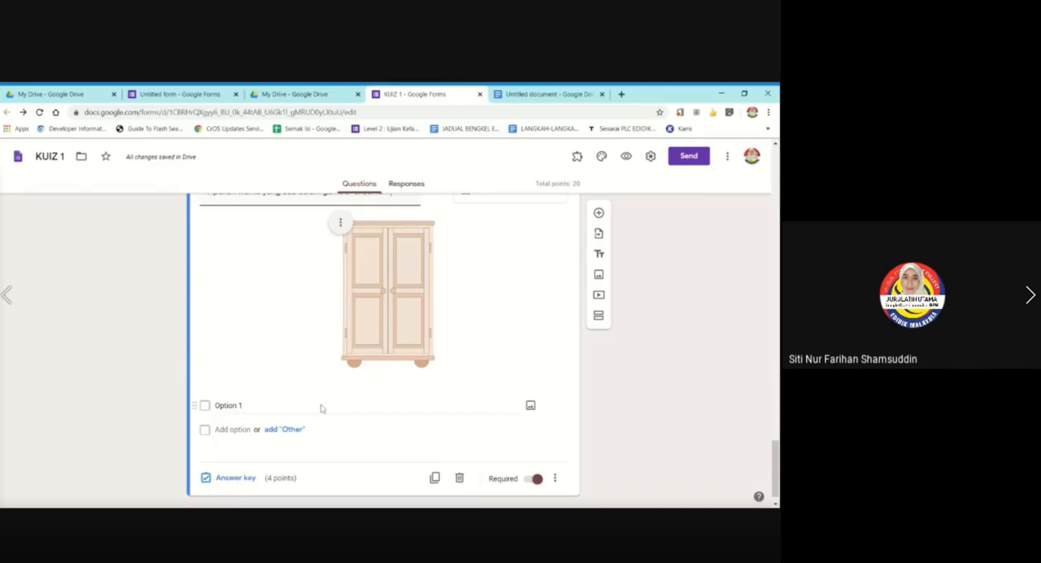
{"action": "left_click", "coordinate": [554, 478]}
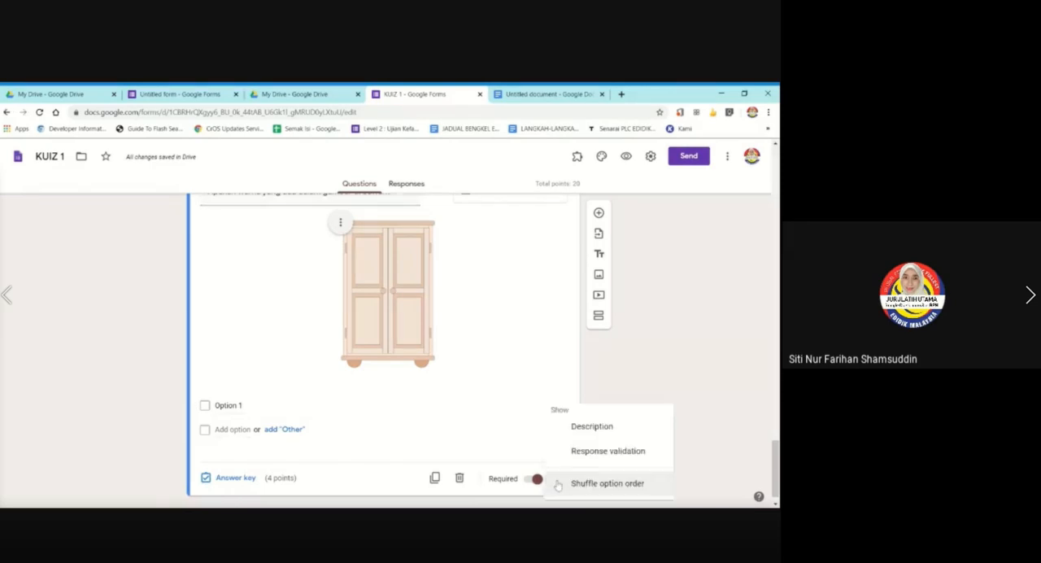
{"action": "left_click", "coordinate": [582, 428]}
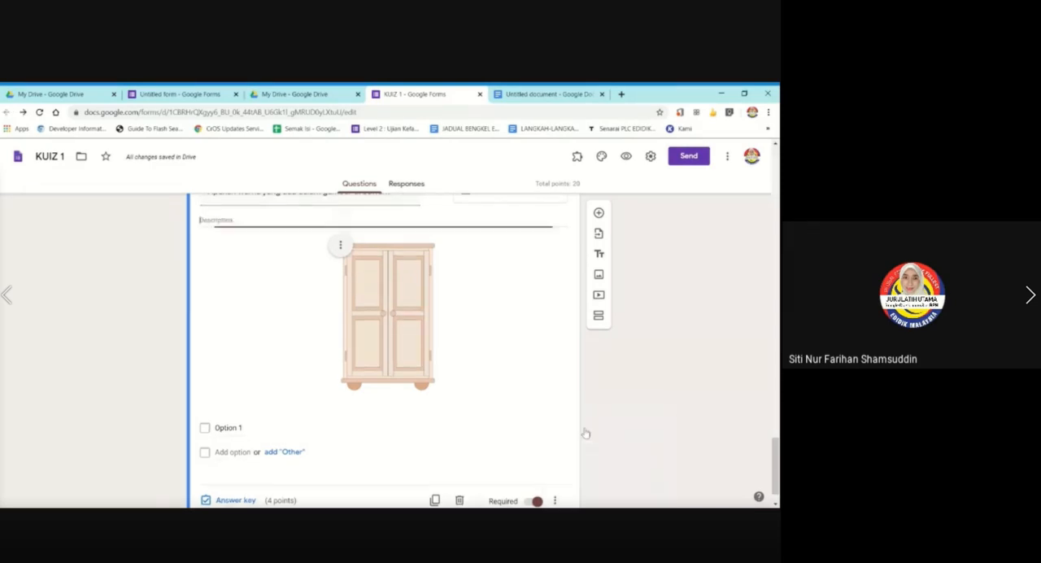
{"action": "scroll", "coordinate": [297, 272], "scroll_direction": "up", "scroll_amount": 2}
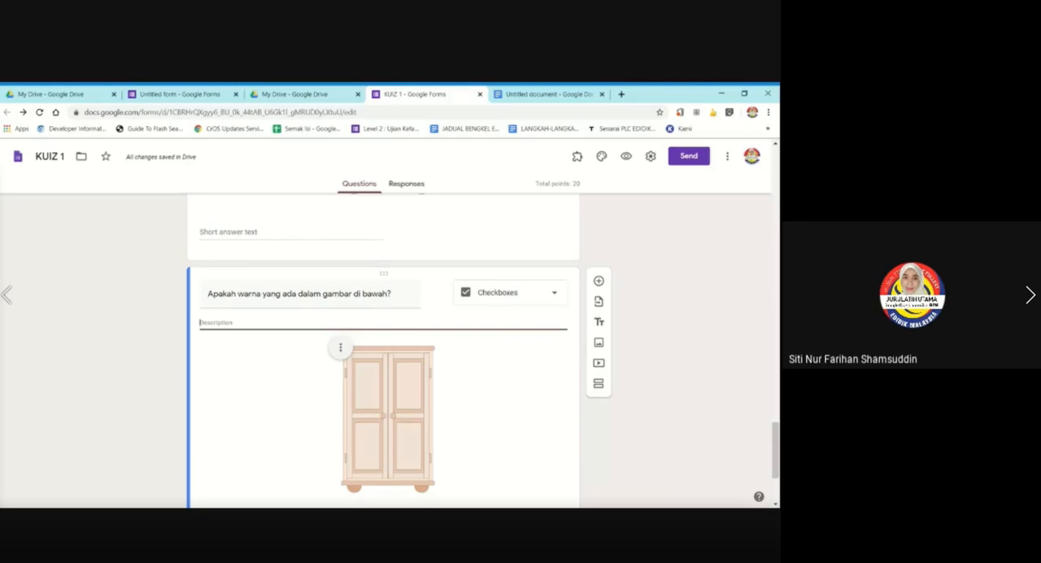
{"action": "type", "text": "And"}
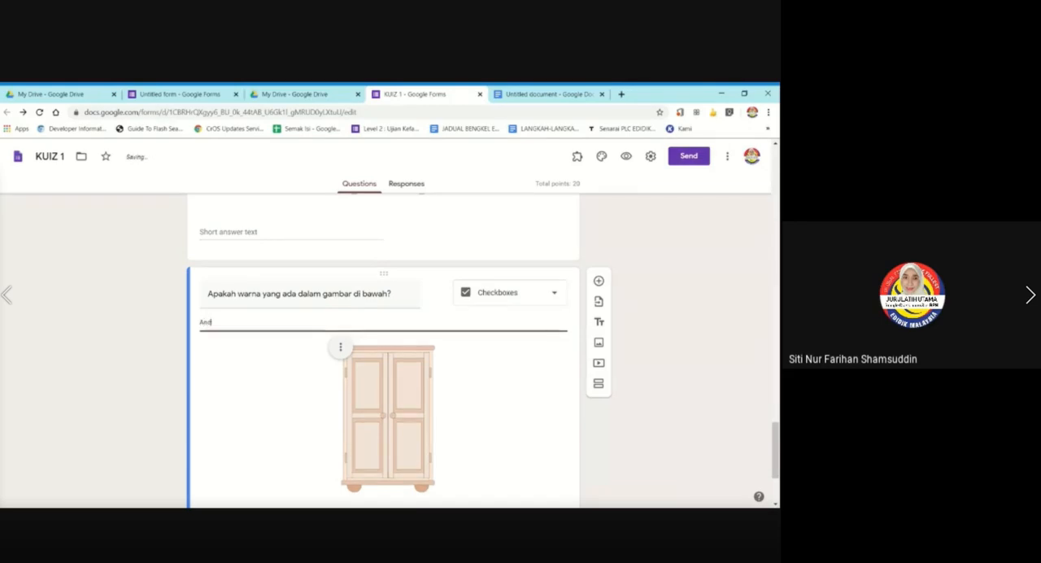
{"action": "type", "text": "a diberik"}
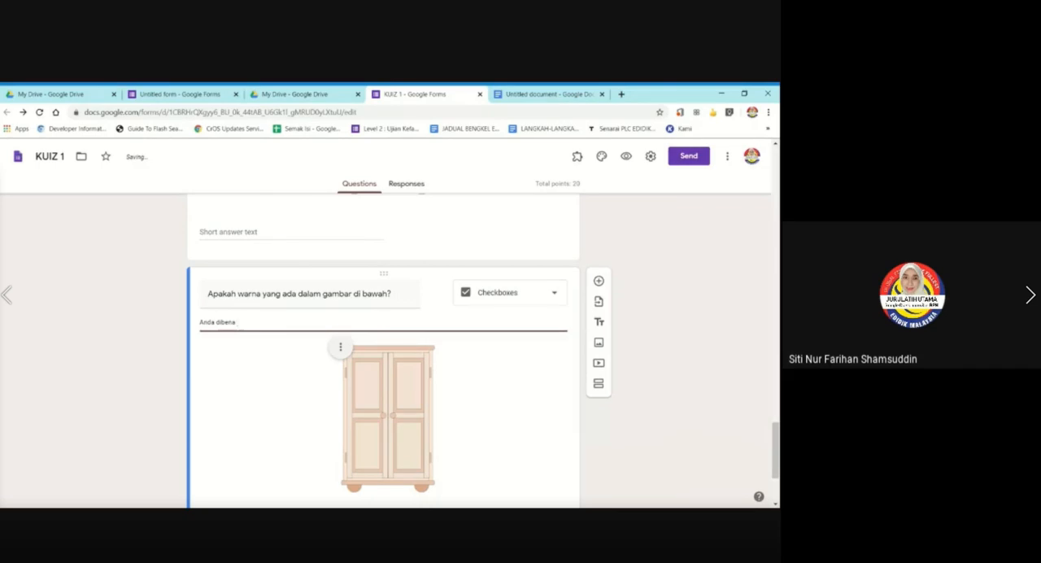
{"action": "key", "text": "BackSpace"}
{"action": "key", "text": "BackSpace"}
{"action": "key", "text": "BackSpace"}
{"action": "key", "text": "BackSpace"}
{"action": "key", "text": "BackSpace"}
{"action": "key", "text": "BackSpace"}
{"action": "key", "text": "BackSpace"}
{"action": "type", "text": "boleh pilih lebih dari satu jawapan."}
{"action": "left_click", "coordinate": [117, 399]}
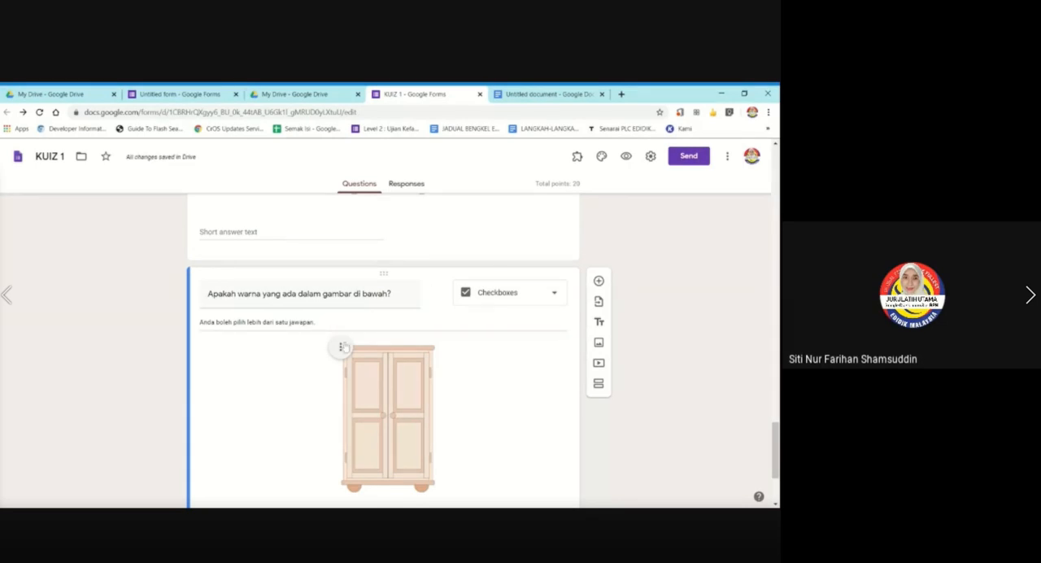
Start changing the wardrobe picture in the checkbox question, using Google Image Search as the source.
{"action": "left_click", "coordinate": [340, 347]}
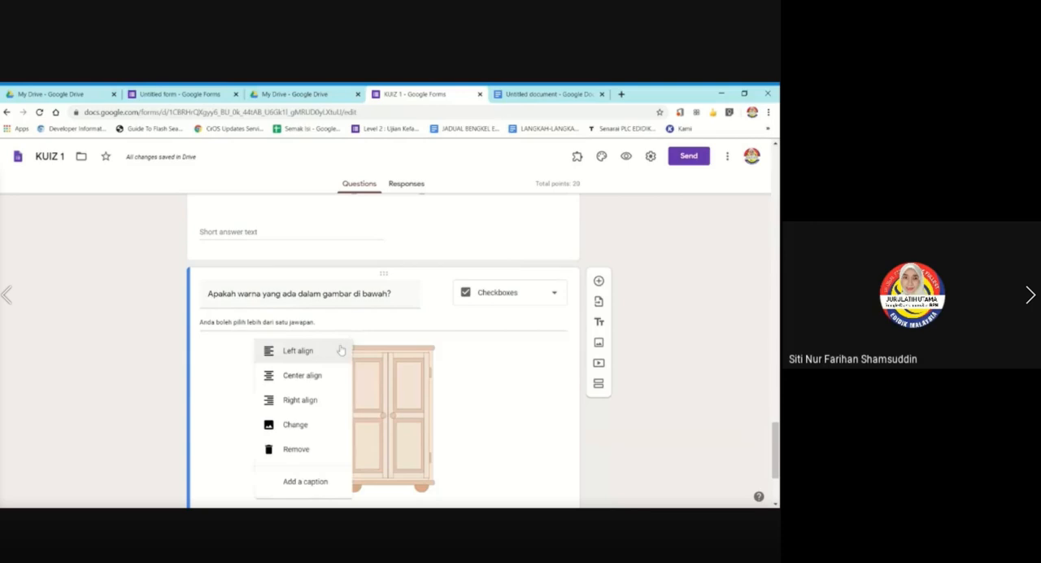
{"action": "left_click", "coordinate": [271, 423]}
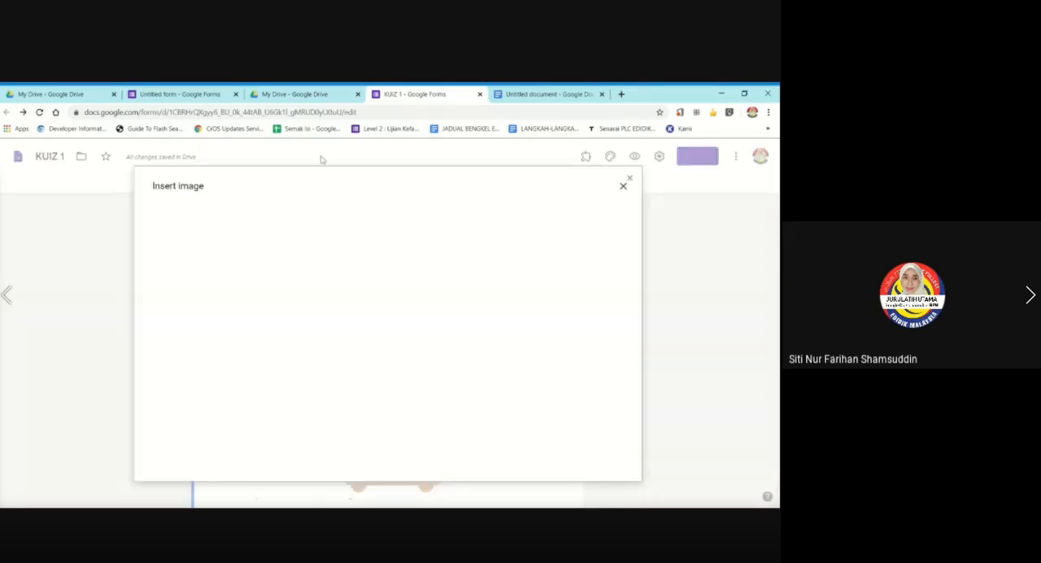
{"action": "left_click", "coordinate": [428, 218]}
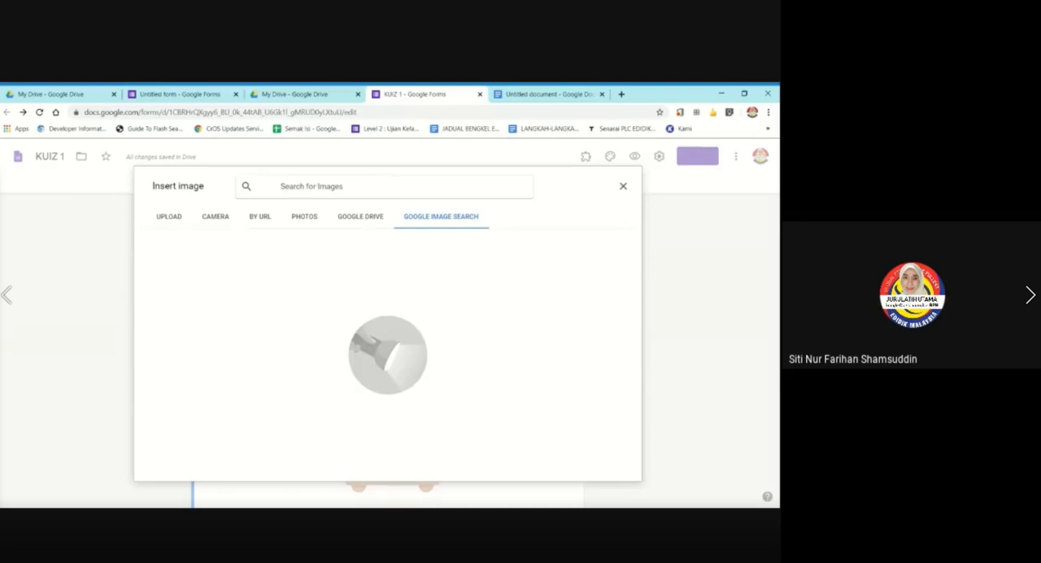
Search the images for "pelangi" and browse the results for a suitable picture.
{"action": "type", "text": "pelang"}
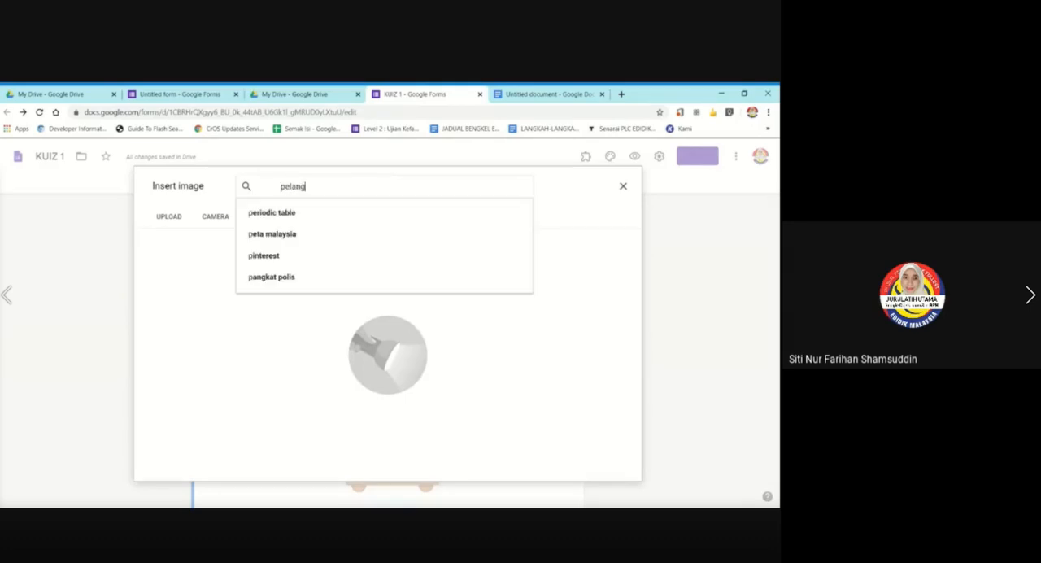
{"action": "type", "text": "i"}
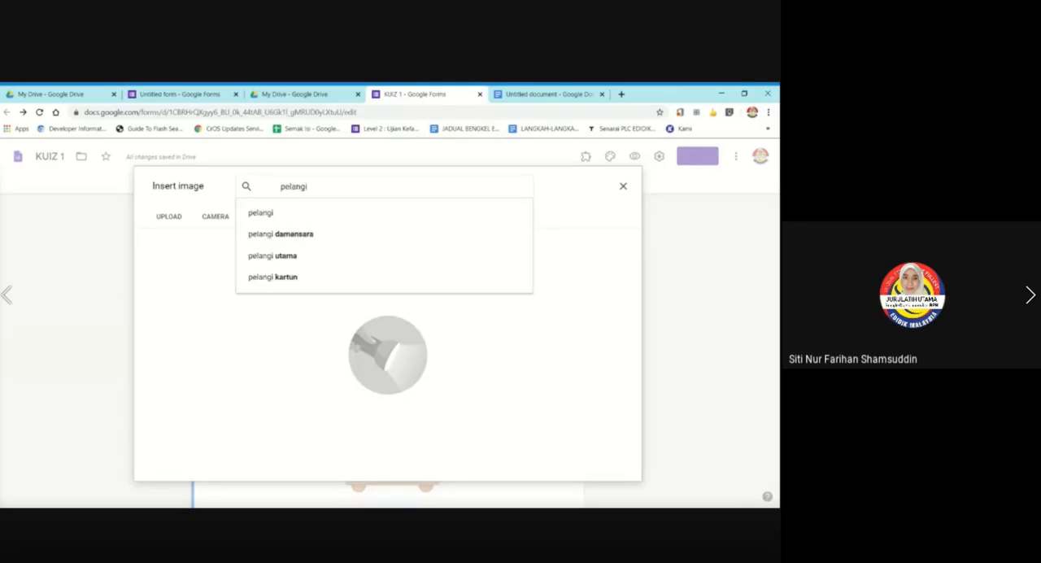
{"action": "left_click", "coordinate": [323, 212]}
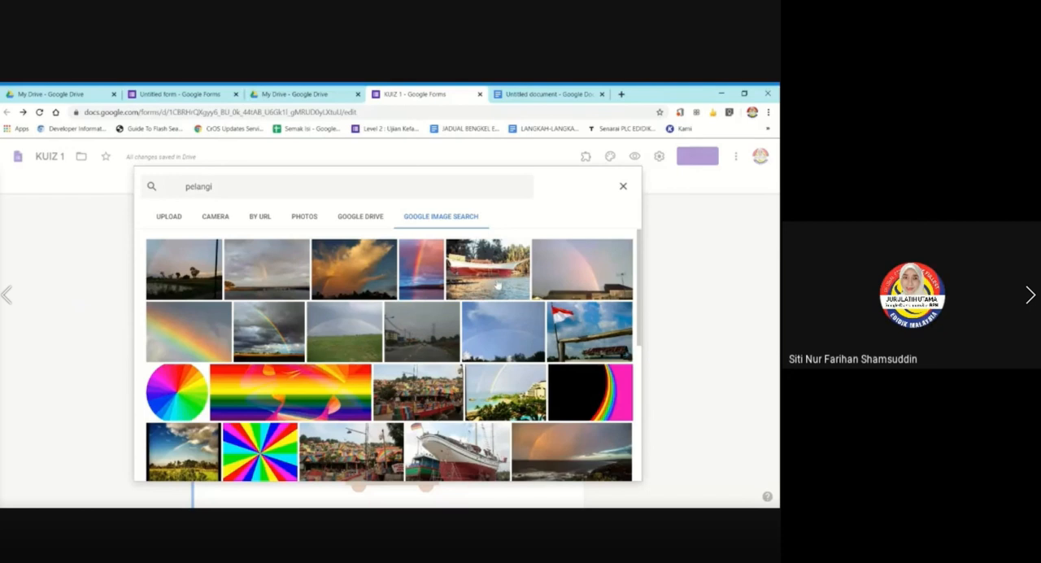
{"action": "scroll", "coordinate": [498, 284], "scroll_direction": "down", "scroll_amount": 5}
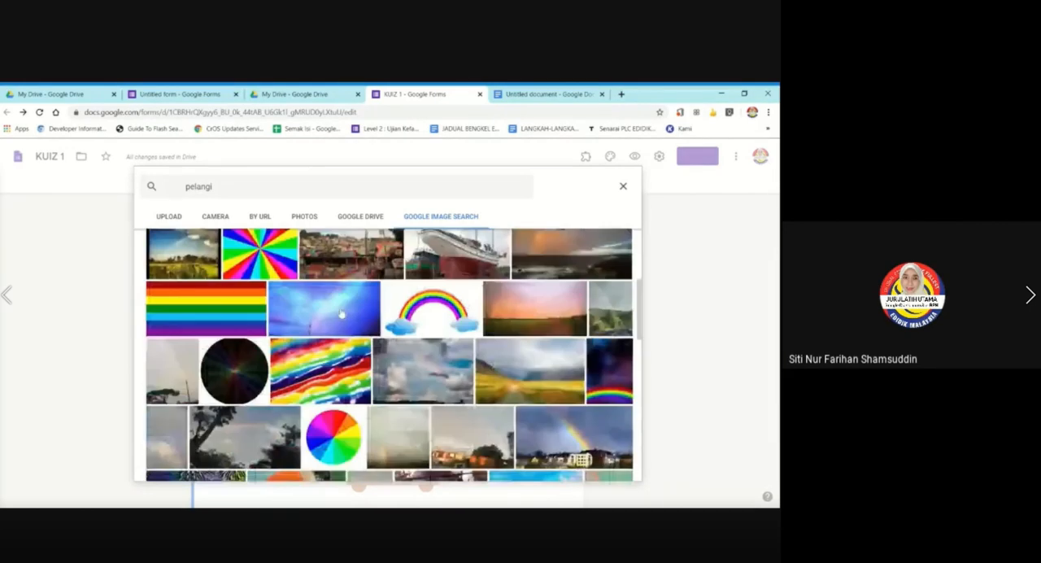
{"action": "scroll", "coordinate": [326, 309], "scroll_direction": "down", "scroll_amount": 5}
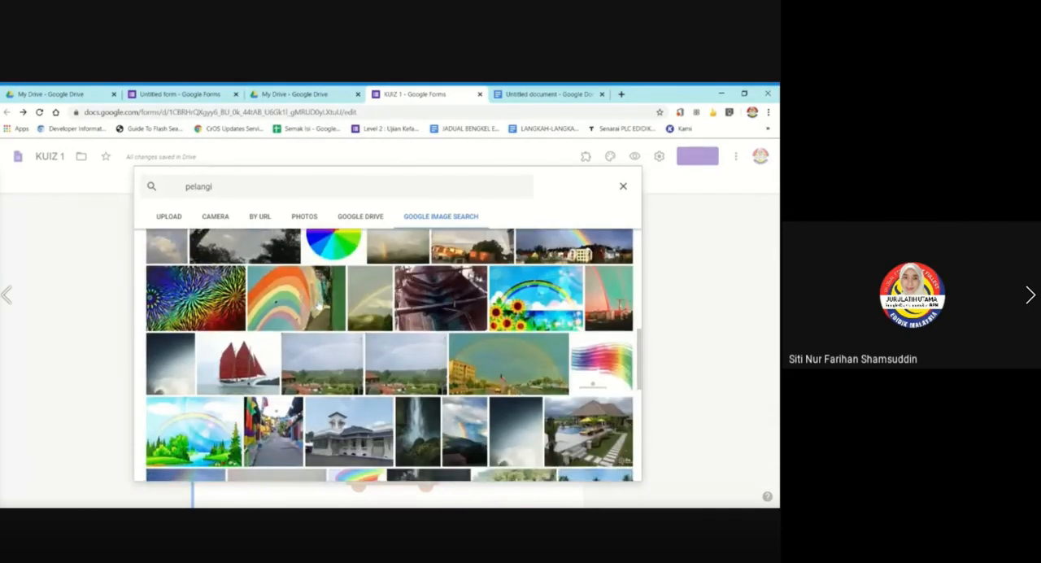
{"action": "scroll", "coordinate": [319, 307], "scroll_direction": "up", "scroll_amount": 10}
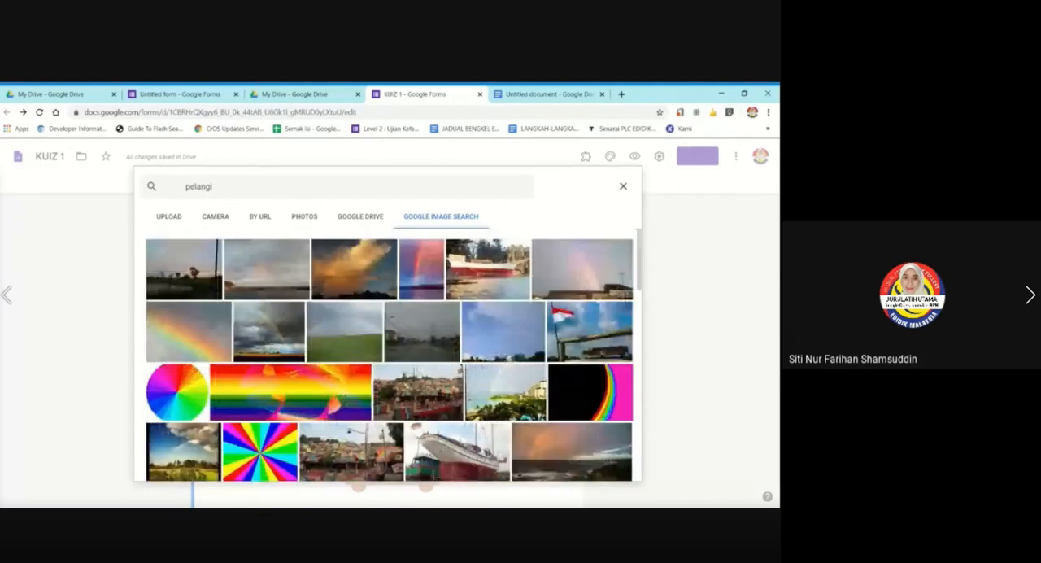
Replace the image search term with "bunga raya lukisan" and shorten it to "bunga raya".
{"action": "left_click", "coordinate": [230, 187]}
{"action": "key", "text": "BackSpace"}
{"action": "key", "text": "BackSpace"}
{"action": "key", "text": "BackSpace"}
{"action": "key", "text": "BackSpace"}
{"action": "key", "text": "BackSpace"}
{"action": "key", "text": "BackSpace"}
{"action": "key", "text": "BackSpace"}
{"action": "type", "text": "b"}
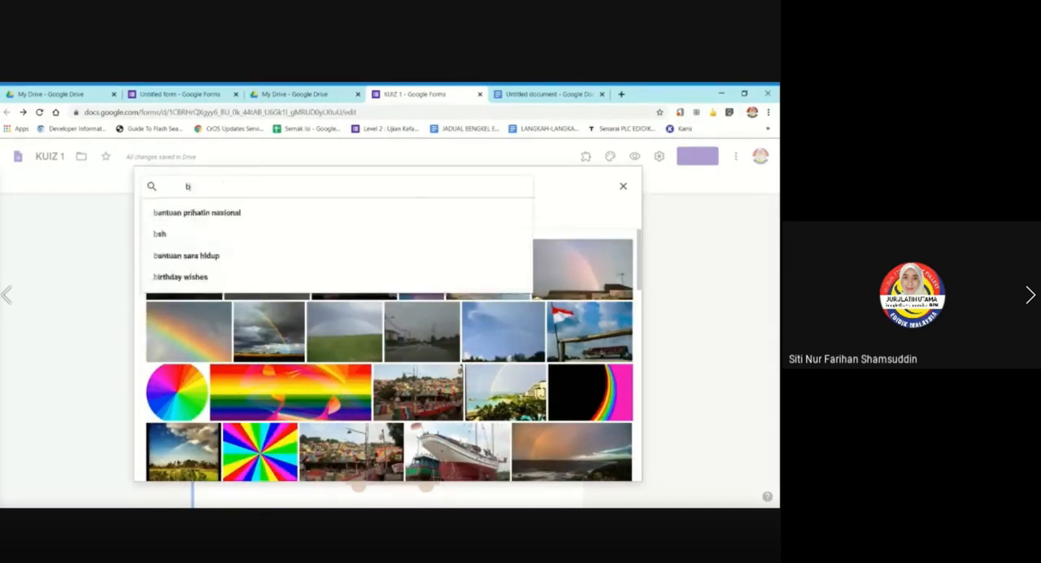
{"action": "type", "text": "unga raya"}
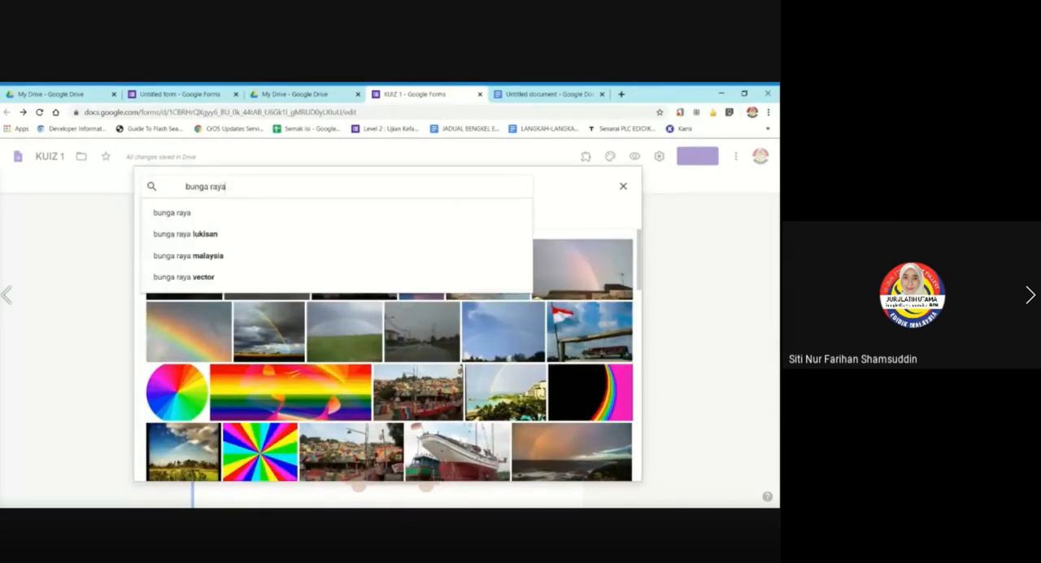
{"action": "left_click", "coordinate": [333, 235]}
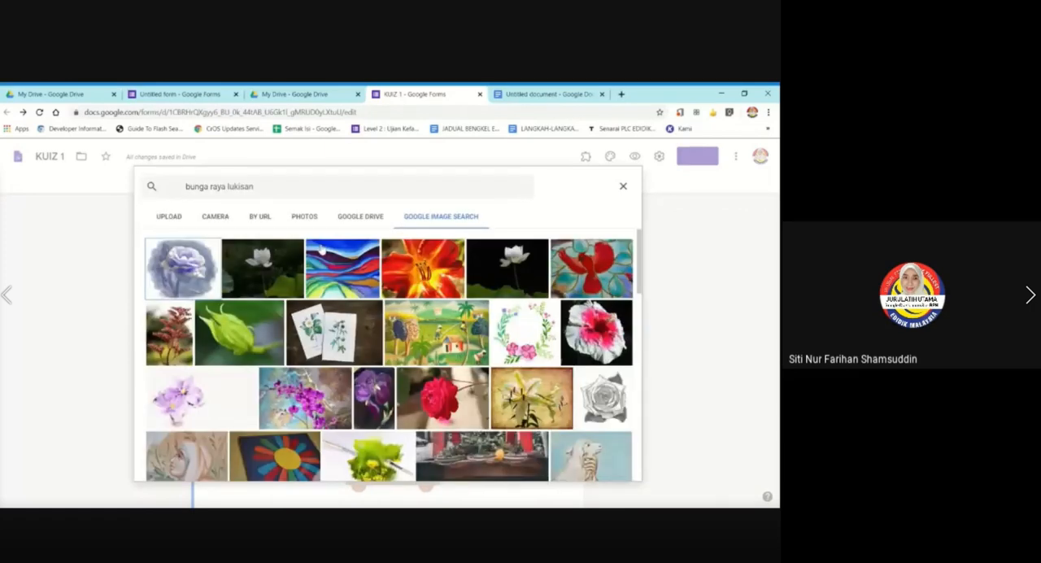
{"action": "key", "text": "BackSpace"}
{"action": "key", "text": "BackSpace"}
{"action": "key", "text": "BackSpace"}
{"action": "key", "text": "BackSpace"}
{"action": "key", "text": "BackSpace"}
{"action": "key", "text": "BackSpace"}
{"action": "key", "text": "BackSpace"}
{"action": "key", "text": "BackSpace"}
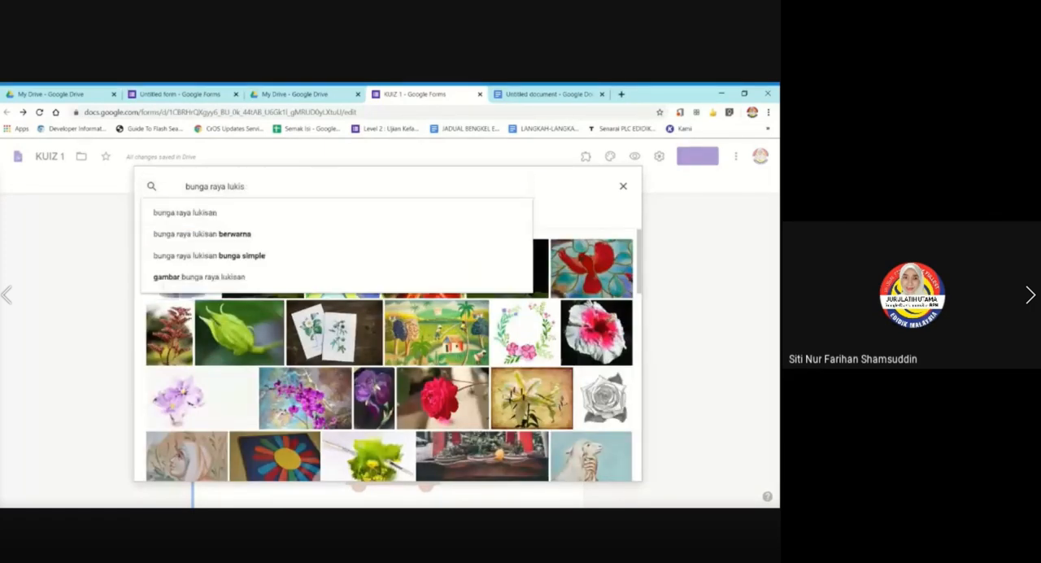
{"action": "key", "text": "Return"}
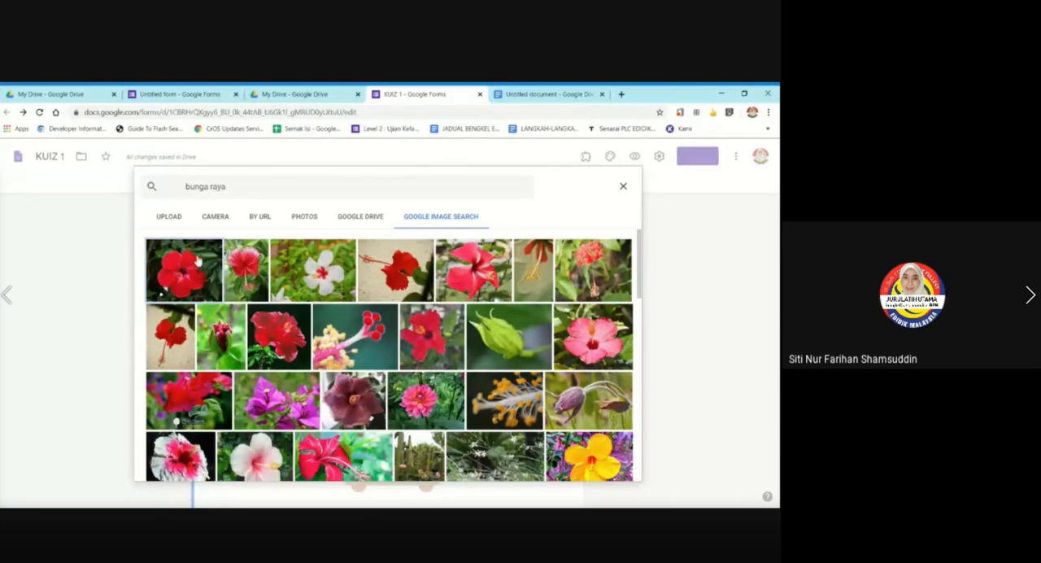
Insert the picture of the red hibiscus with green leaves behind it into the checkbox question.
{"action": "scroll", "coordinate": [198, 262], "scroll_direction": "down", "scroll_amount": 1}
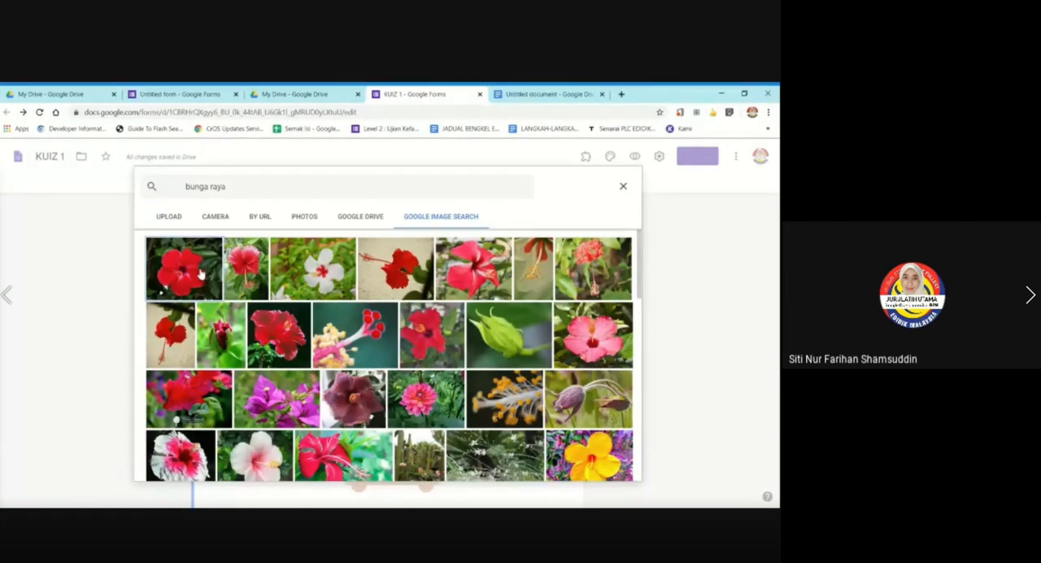
{"action": "scroll", "coordinate": [197, 264], "scroll_direction": "down", "scroll_amount": 5}
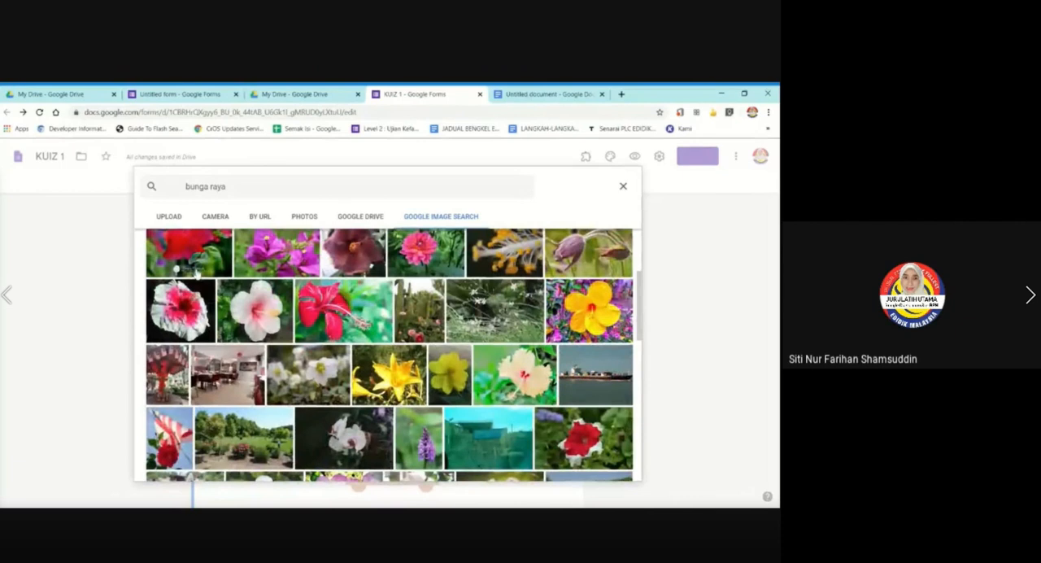
{"action": "scroll", "coordinate": [196, 274], "scroll_direction": "up", "scroll_amount": 3}
{"action": "scroll", "coordinate": [196, 275], "scroll_direction": "down", "scroll_amount": 3}
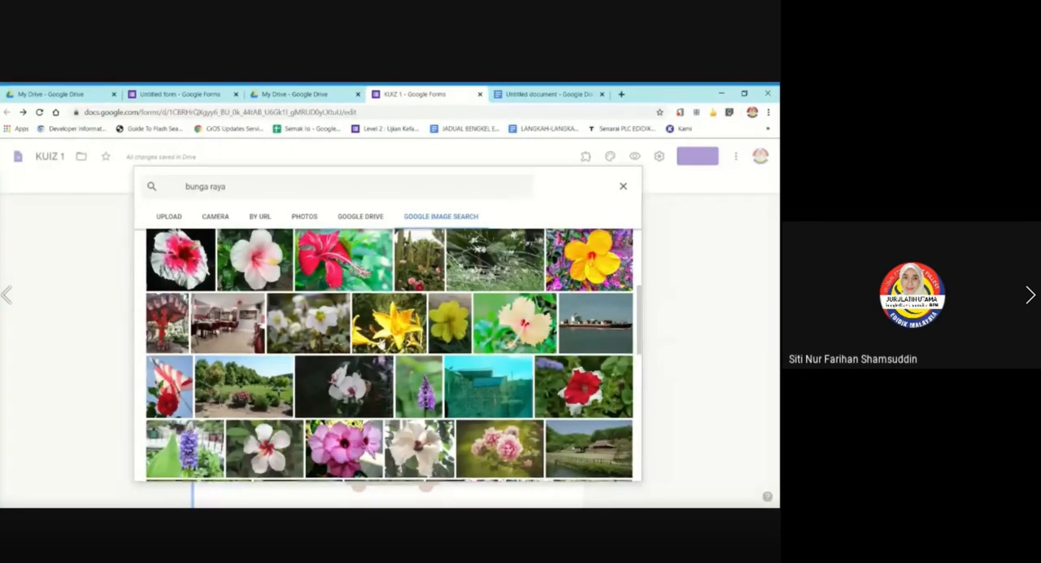
{"action": "scroll", "coordinate": [521, 356], "scroll_direction": "up", "scroll_amount": 1}
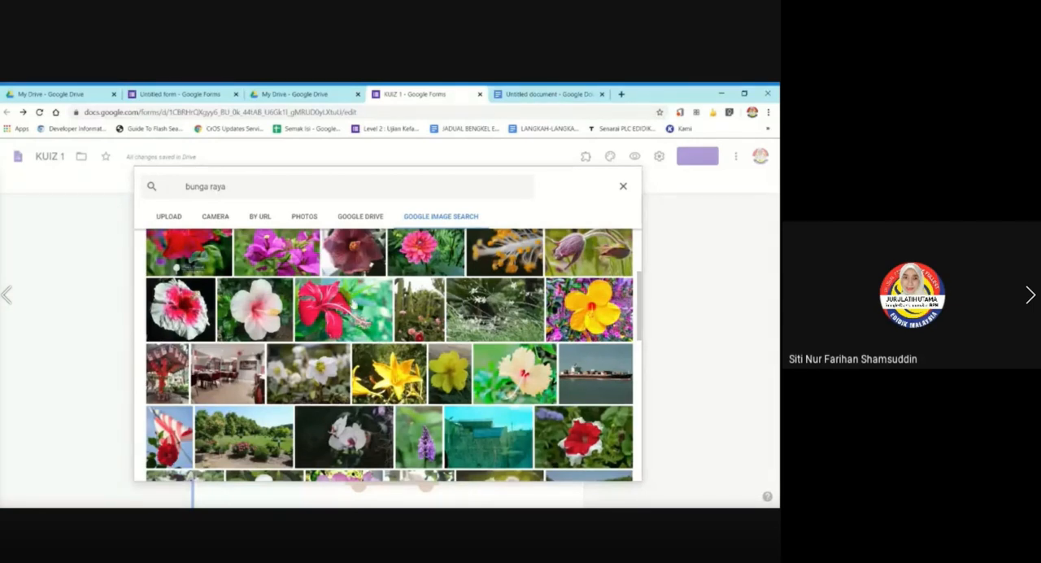
{"action": "left_click", "coordinate": [331, 311]}
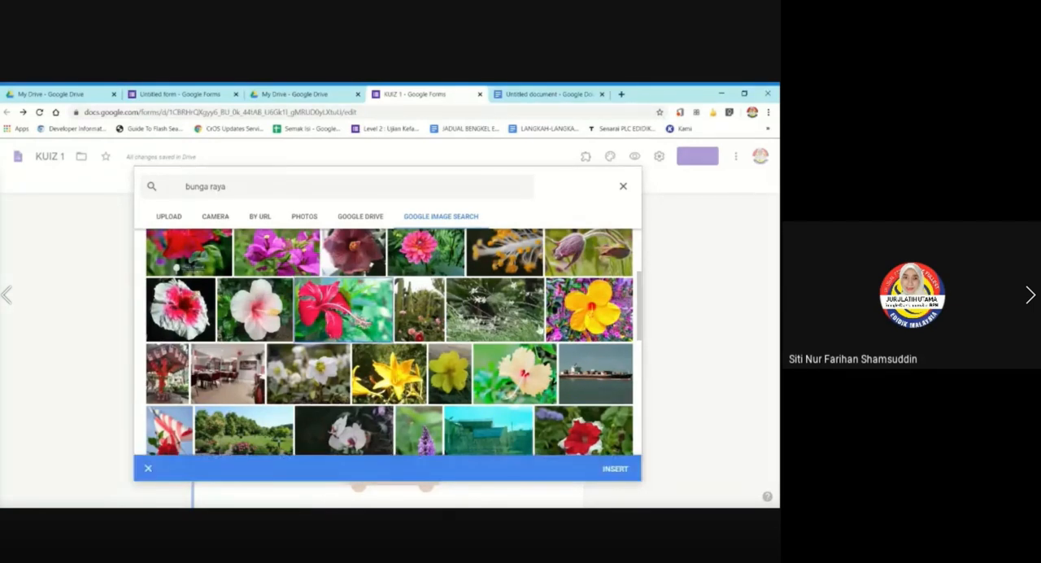
{"action": "left_click", "coordinate": [615, 469]}
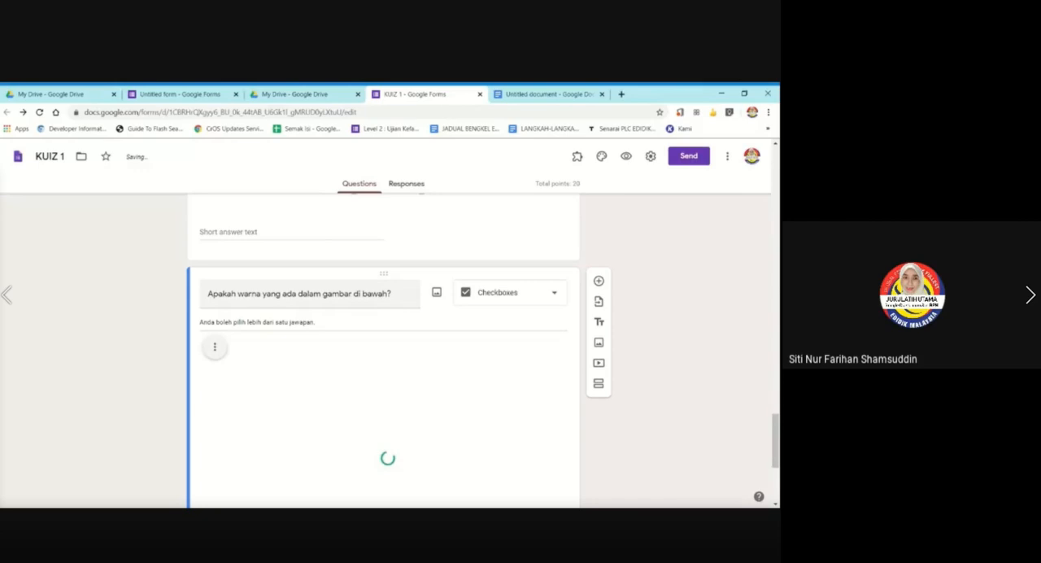
Shrink the hibiscus picture to roughly 70% of its width and center-align it in the question.
{"action": "left_click", "coordinate": [310, 293]}
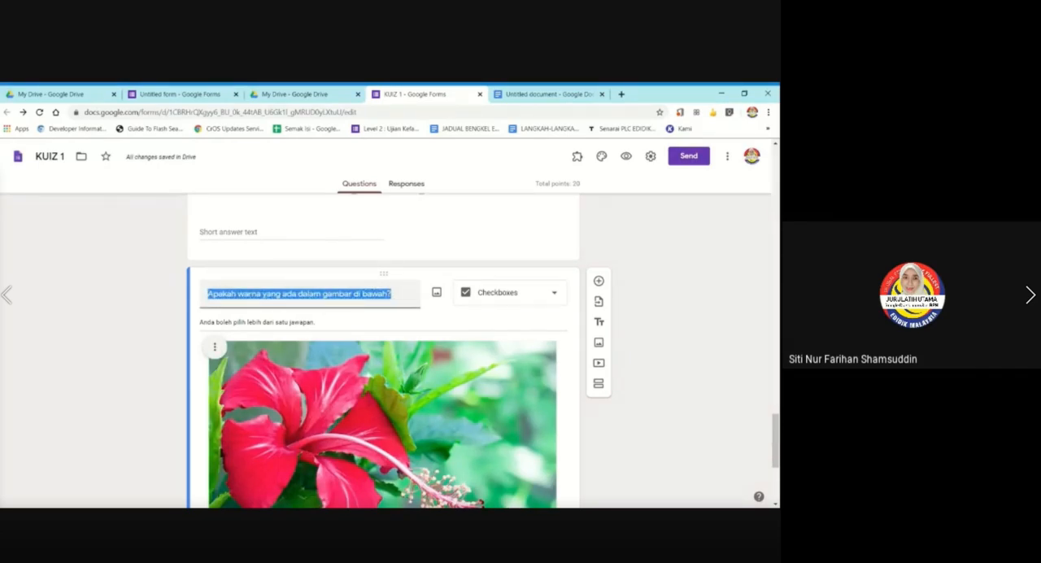
{"action": "scroll", "coordinate": [341, 350], "scroll_direction": "down", "scroll_amount": 2}
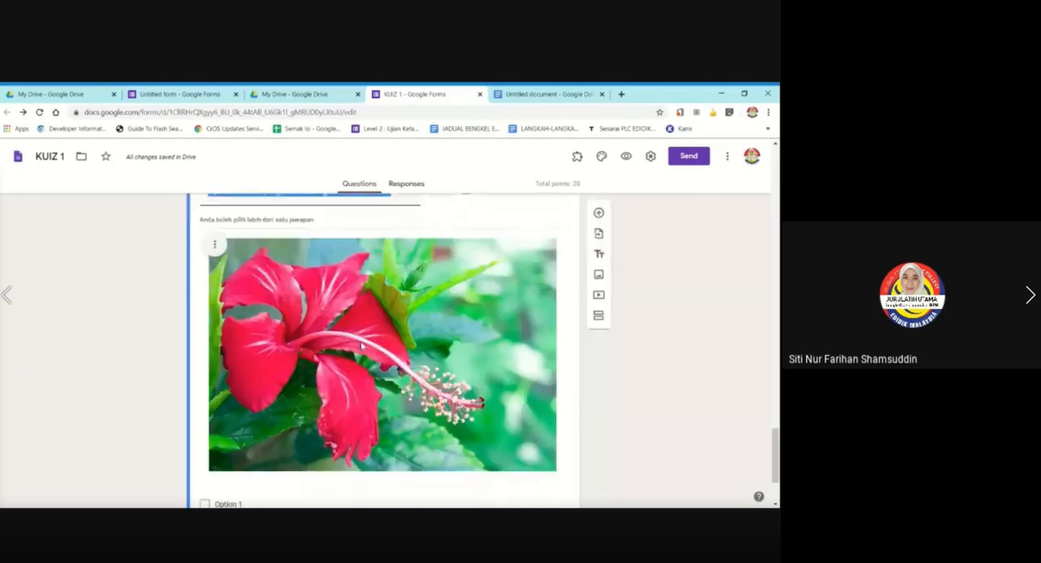
{"action": "left_click", "coordinate": [343, 352]}
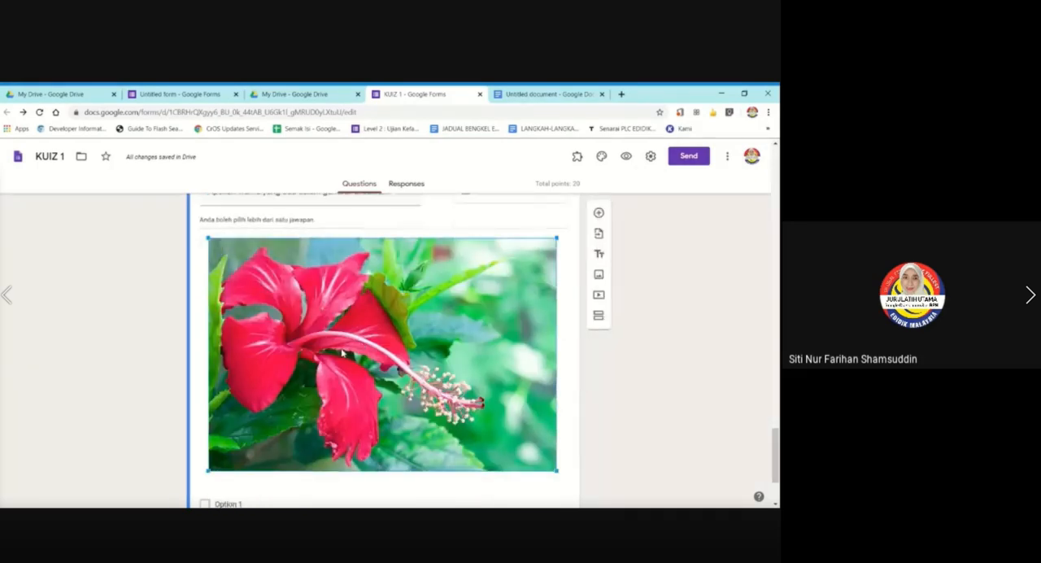
{"action": "left_click_drag", "start_coordinate": [556, 240], "coordinate": [475, 303]}
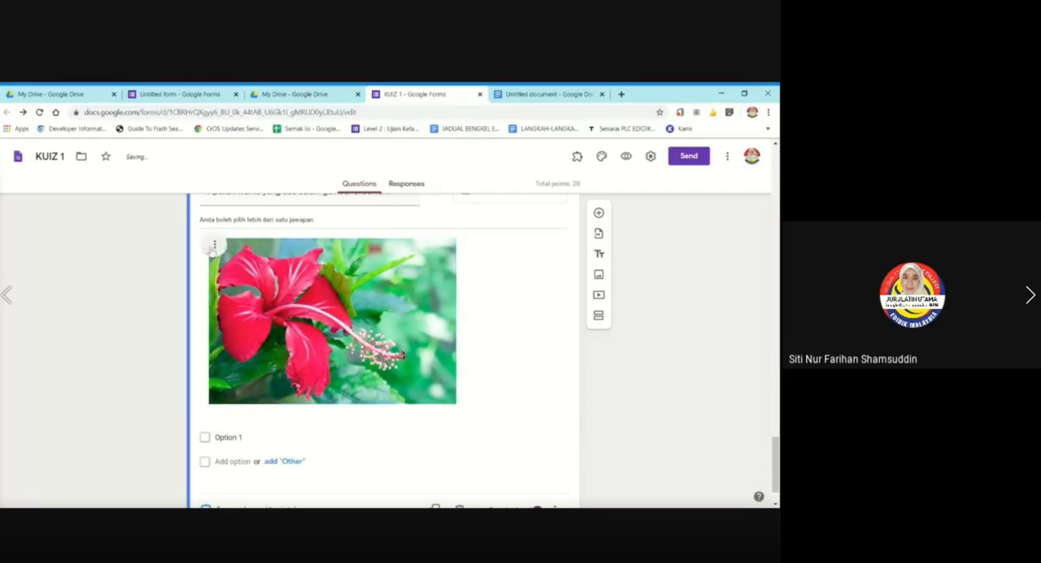
{"action": "left_click", "coordinate": [213, 248]}
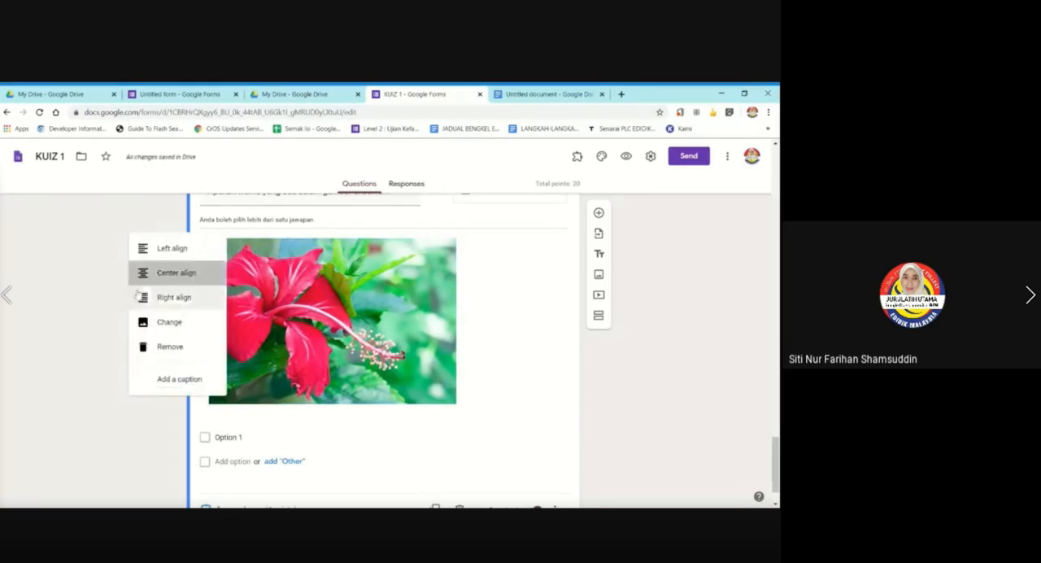
{"action": "left_click", "coordinate": [180, 272]}
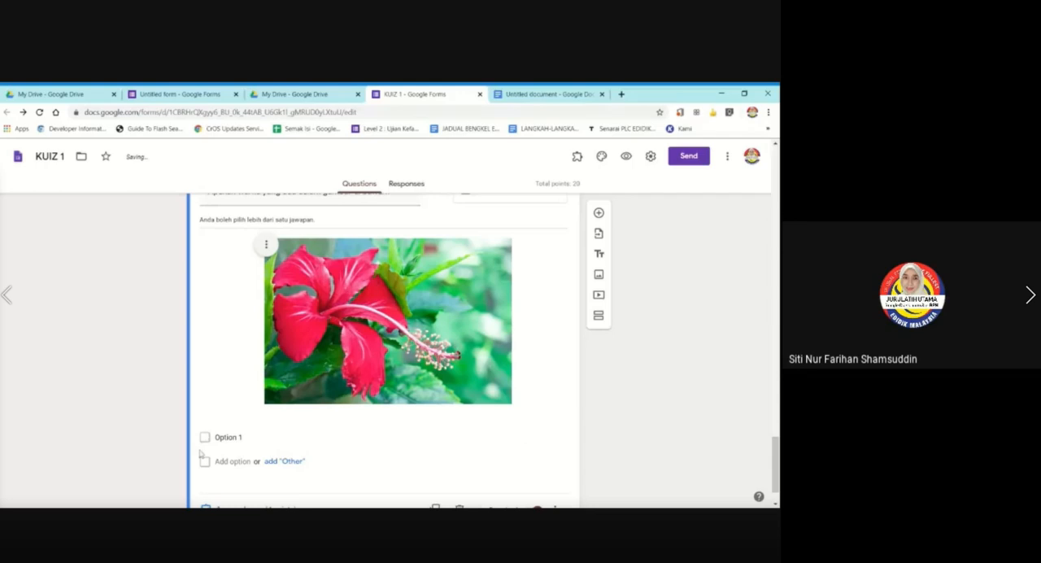
Try "biru" and "kuning" as the first two checkbox options, and clear both entries.
{"action": "left_click", "coordinate": [228, 437]}
{"action": "type", "text": "tj"}
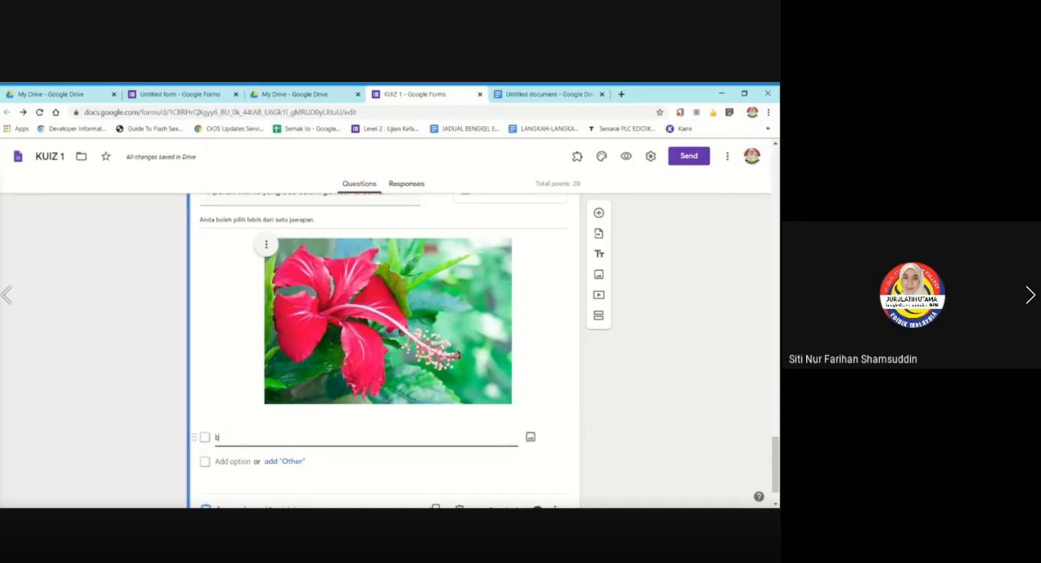
{"action": "type", "text": "iru"}
{"action": "key", "text": "Return"}
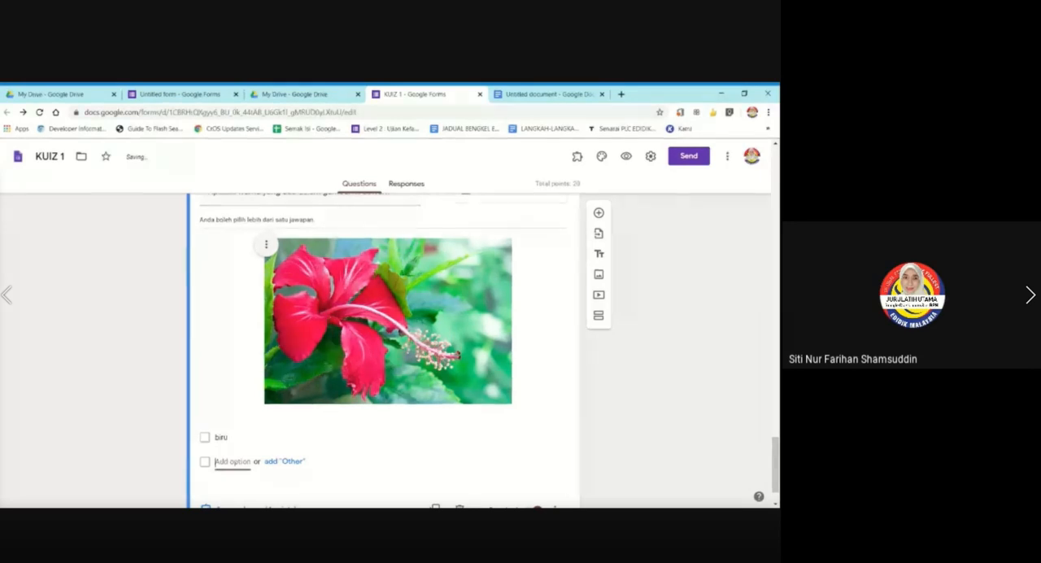
{"action": "key", "text": "Return"}
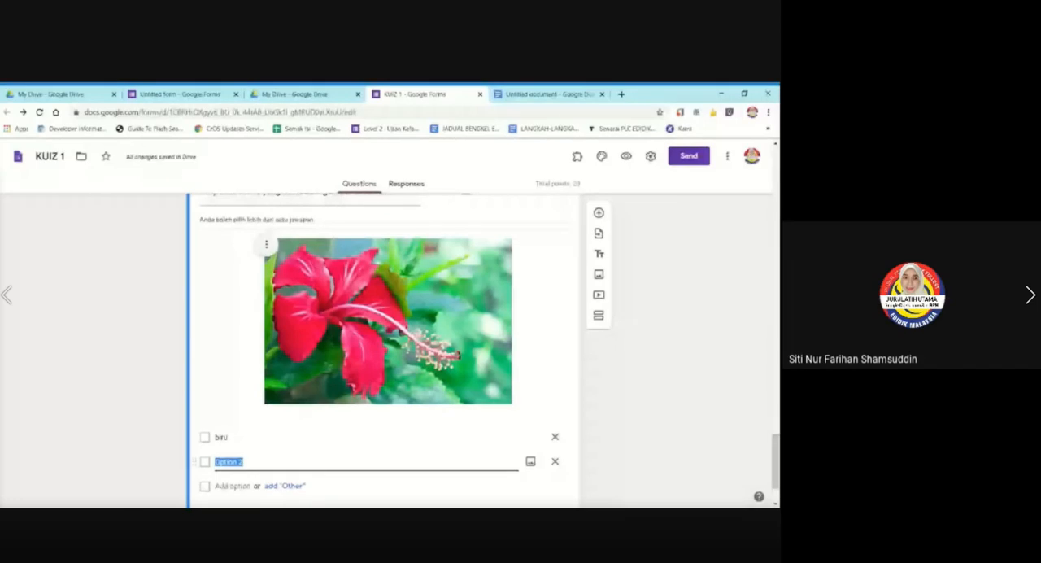
{"action": "type", "text": "kuning"}
{"action": "key", "text": "BackSpace"}
{"action": "key", "text": "BackSpace"}
{"action": "key", "text": "BackSpace"}
{"action": "key", "text": "BackSpace"}
{"action": "key", "text": "BackSpace"}
{"action": "key", "text": "BackSpace"}
{"action": "key", "text": "BackSpace"}
{"action": "key", "text": "BackSpace"}
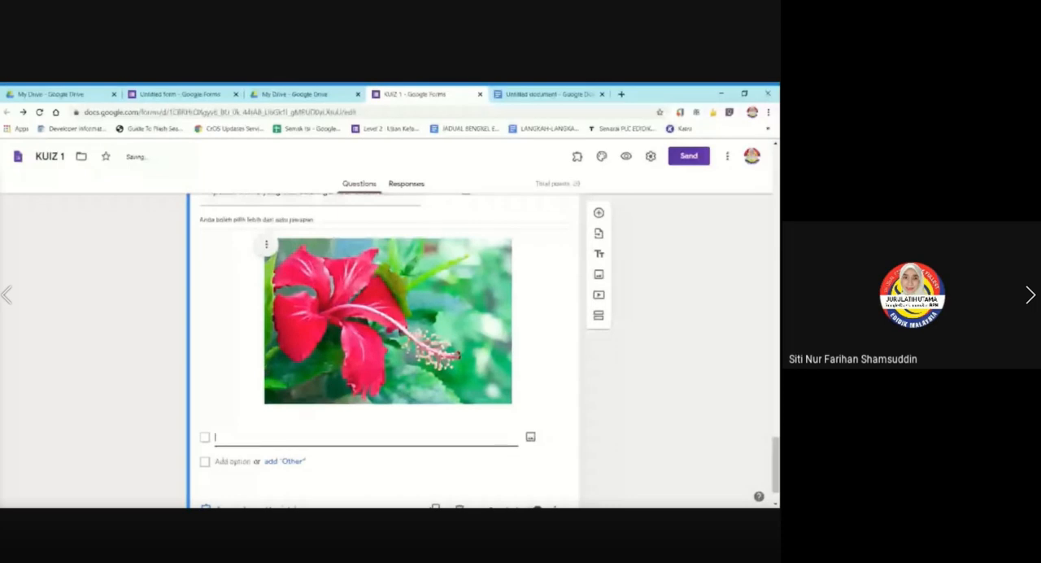
Enter "biru" and "hijau" as the first two options of the hibiscus color question.
{"action": "type", "text": "bir"}
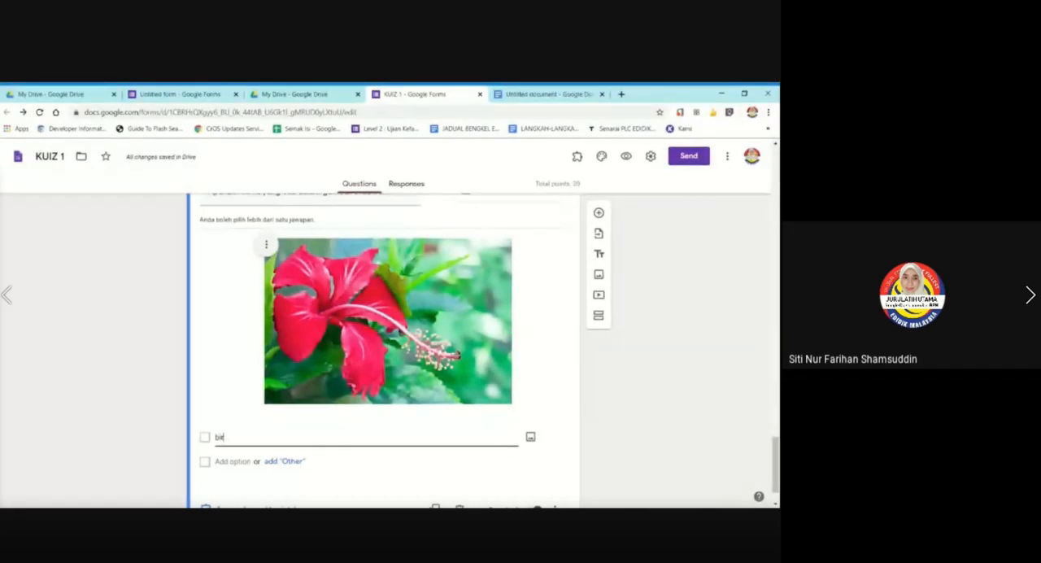
{"action": "type", "text": "u"}
{"action": "key", "text": "Return"}
{"action": "type", "text": "hijau"}
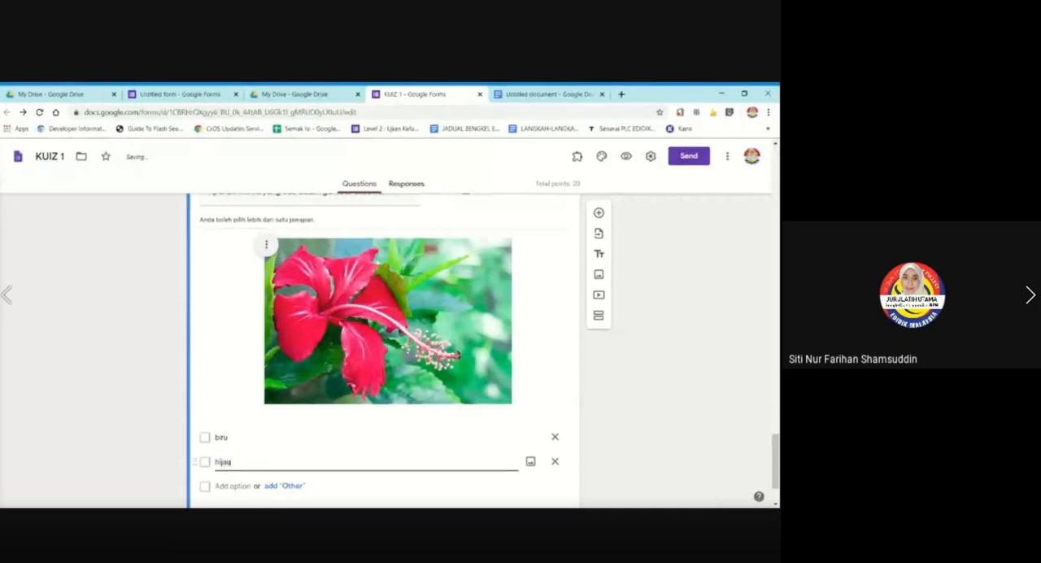
{"action": "key", "text": "Return"}
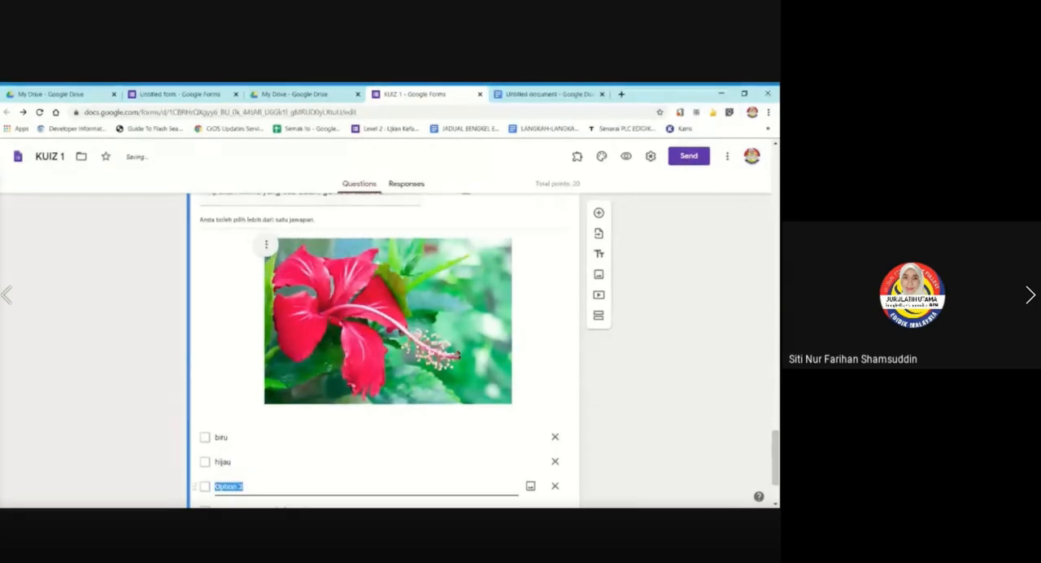
Add "merah" and "hitam" as the third and fourth options of the hibiscus color question.
{"action": "type", "text": "ungu"}
{"action": "key", "text": "BackSpace"}
{"action": "key", "text": "BackSpace"}
{"action": "key", "text": "BackSpace"}
{"action": "key", "text": "BackSpace"}
{"action": "type", "text": "merah"}
{"action": "key", "text": "Return"}
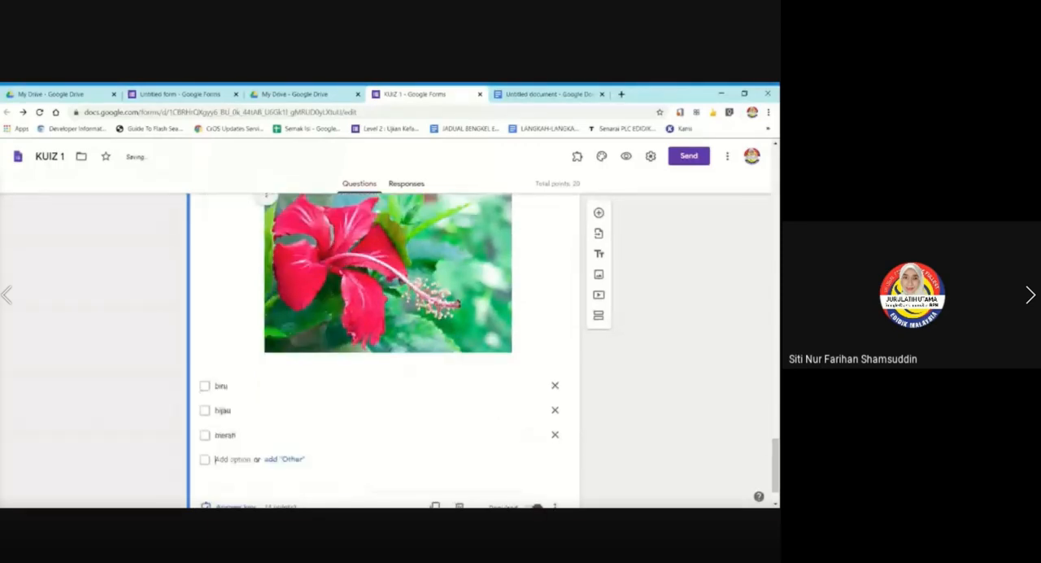
{"action": "type", "text": "hitam"}
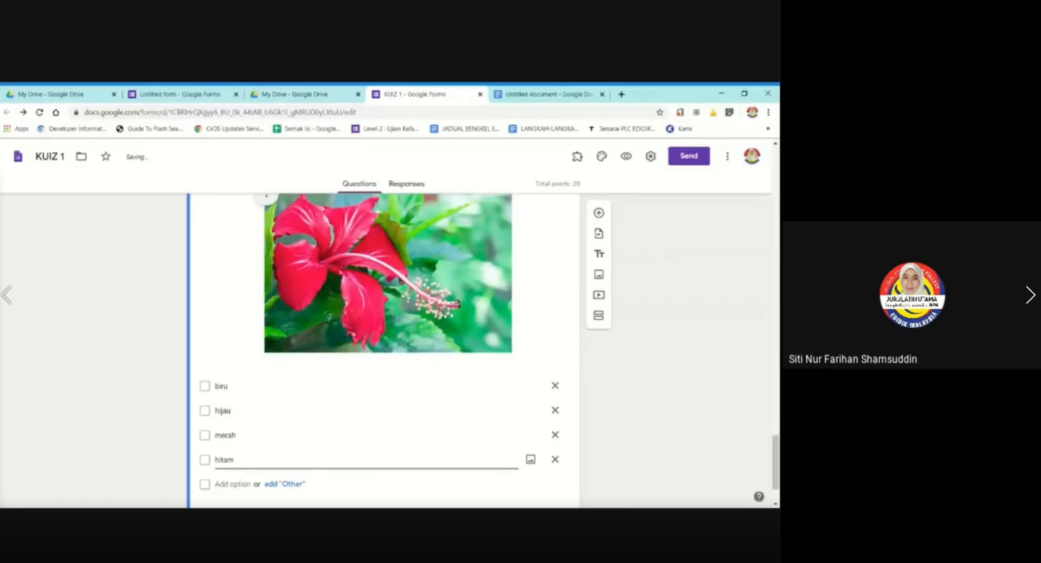
Add a fifth option to the hibiscus color question, trying "ungu" and replacing it with "jingga".
{"action": "key", "text": "Return"}
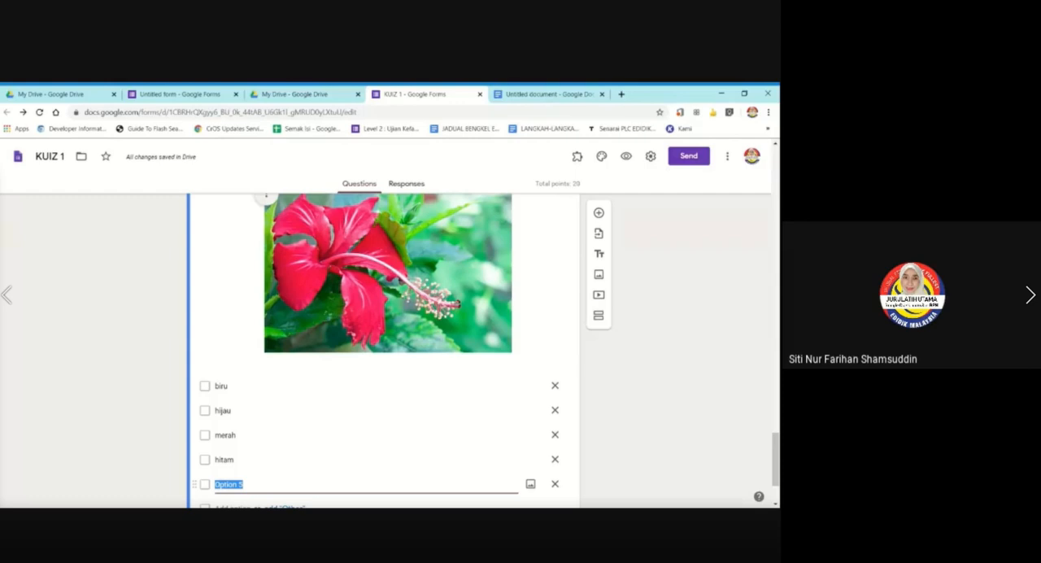
{"action": "type", "text": "ungi"}
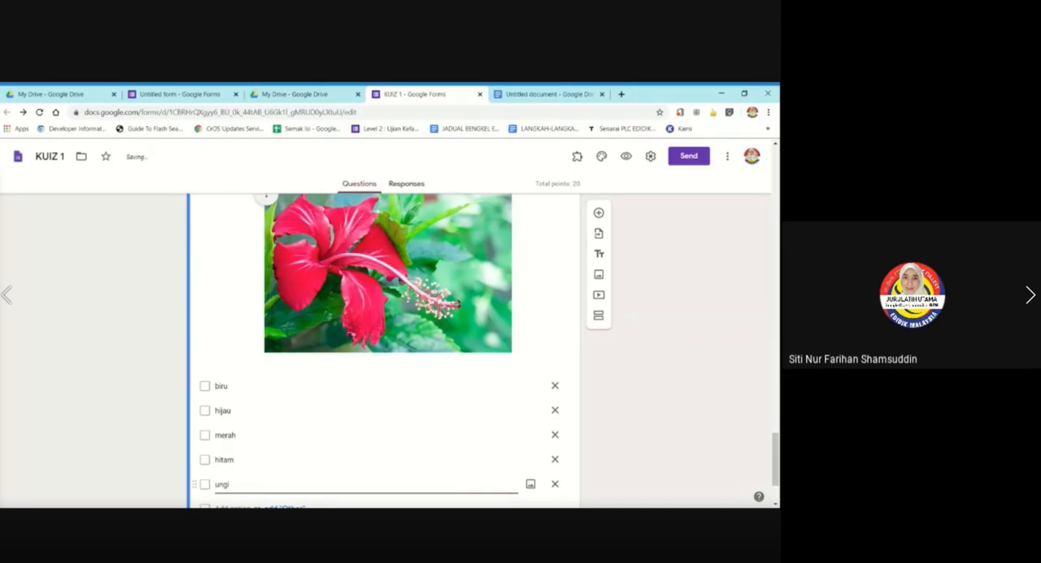
{"action": "key", "text": "BackSpace"}
{"action": "type", "text": "u"}
{"action": "scroll", "coordinate": [238, 471], "scroll_direction": "down", "scroll_amount": 1}
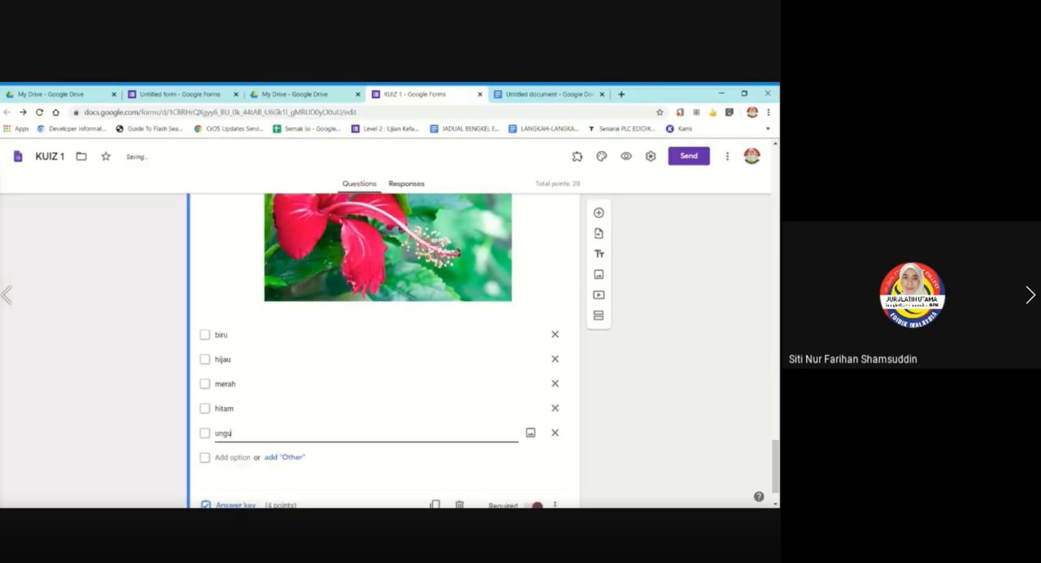
{"action": "key", "text": "BackSpace"}
{"action": "key", "text": "BackSpace"}
{"action": "key", "text": "BackSpace"}
{"action": "key", "text": "BackSpace"}
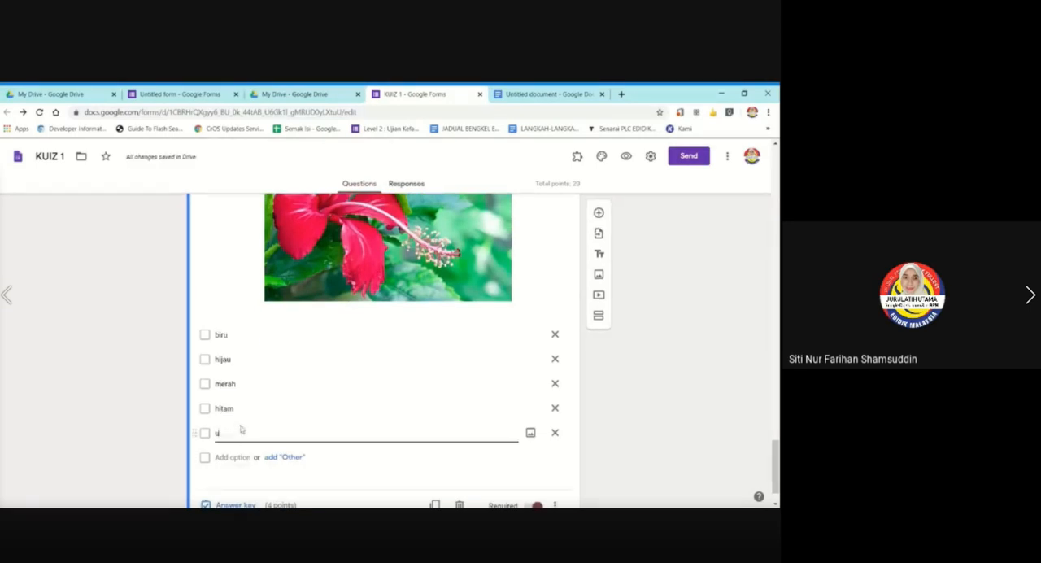
{"action": "type", "text": "jingga"}
{"action": "left_click", "coordinate": [128, 408]}
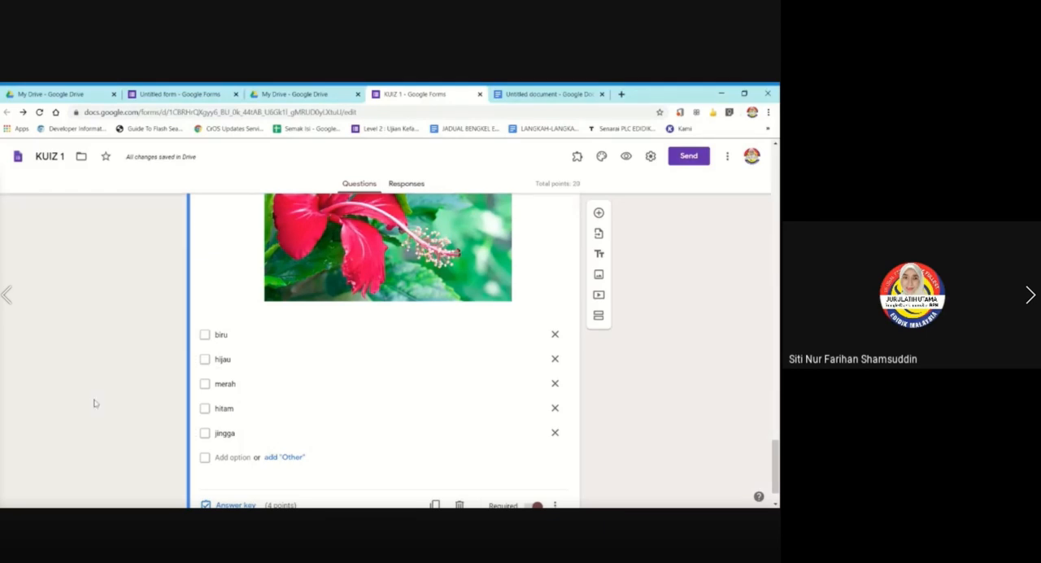
Mark "hijau" and "merah" as the correct answers in the hibiscus color question's answer key.
{"action": "scroll", "coordinate": [95, 403], "scroll_direction": "down", "scroll_amount": 1}
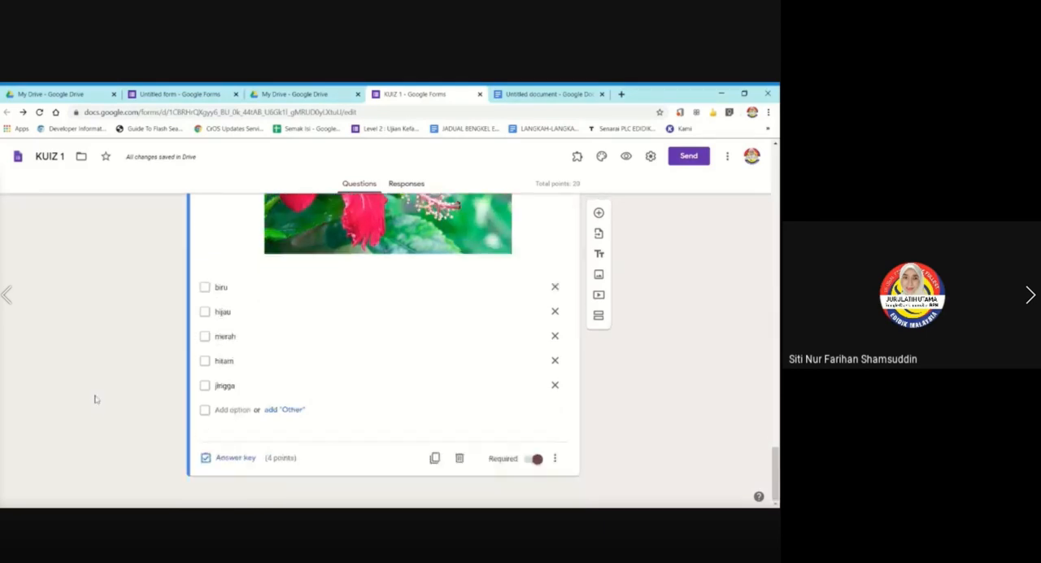
{"action": "left_click", "coordinate": [234, 458]}
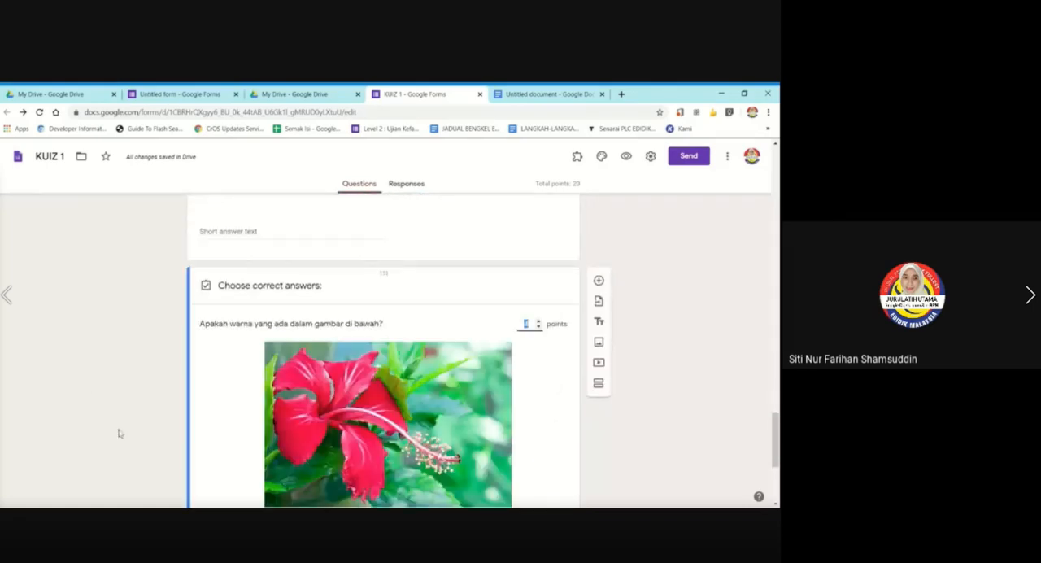
{"action": "scroll", "coordinate": [516, 365], "scroll_direction": "down", "scroll_amount": 3}
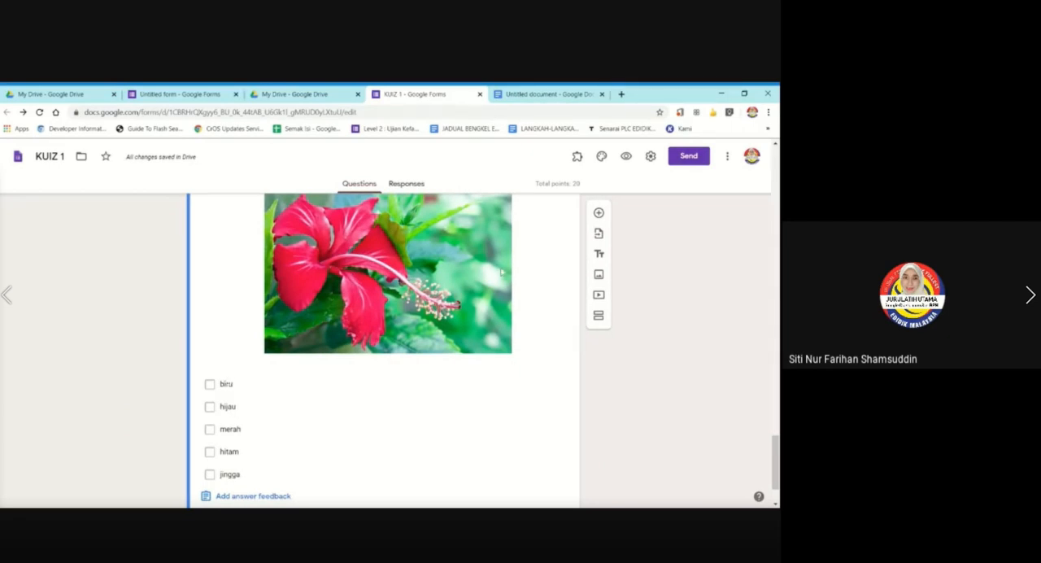
{"action": "scroll", "coordinate": [479, 273], "scroll_direction": "up", "scroll_amount": 3}
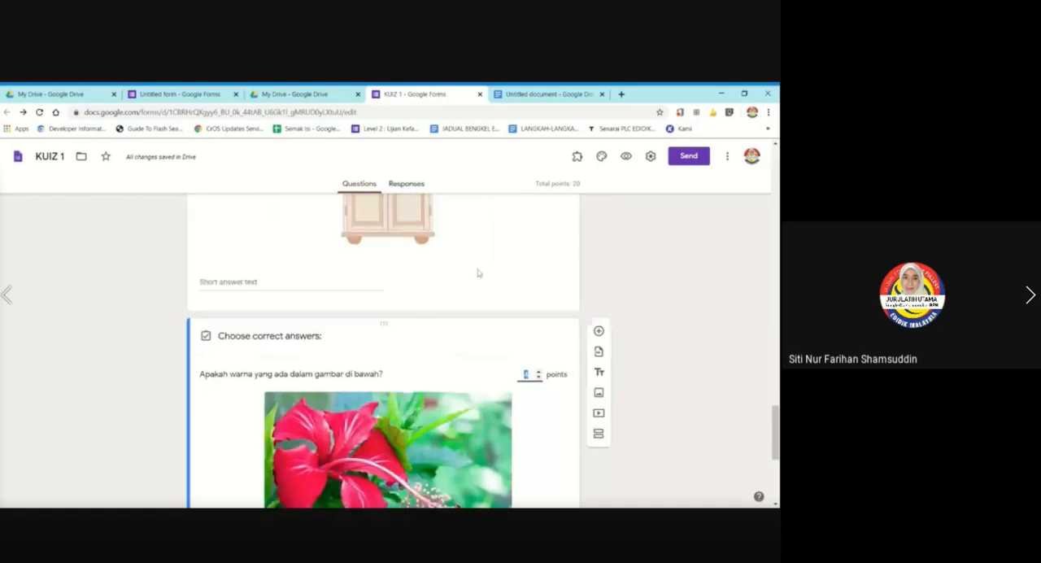
{"action": "scroll", "coordinate": [479, 272], "scroll_direction": "down", "scroll_amount": 3}
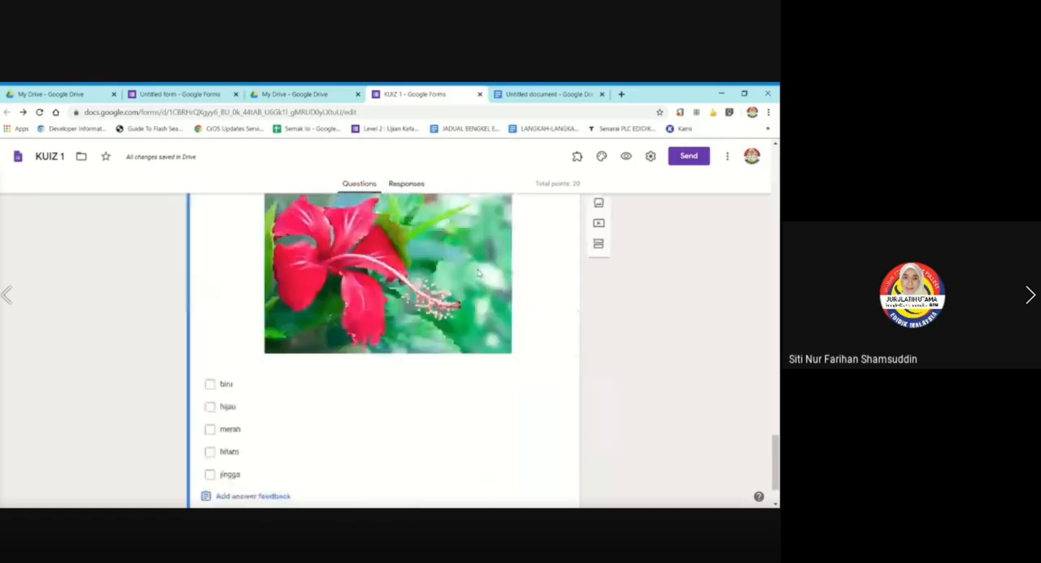
{"action": "left_click", "coordinate": [210, 406]}
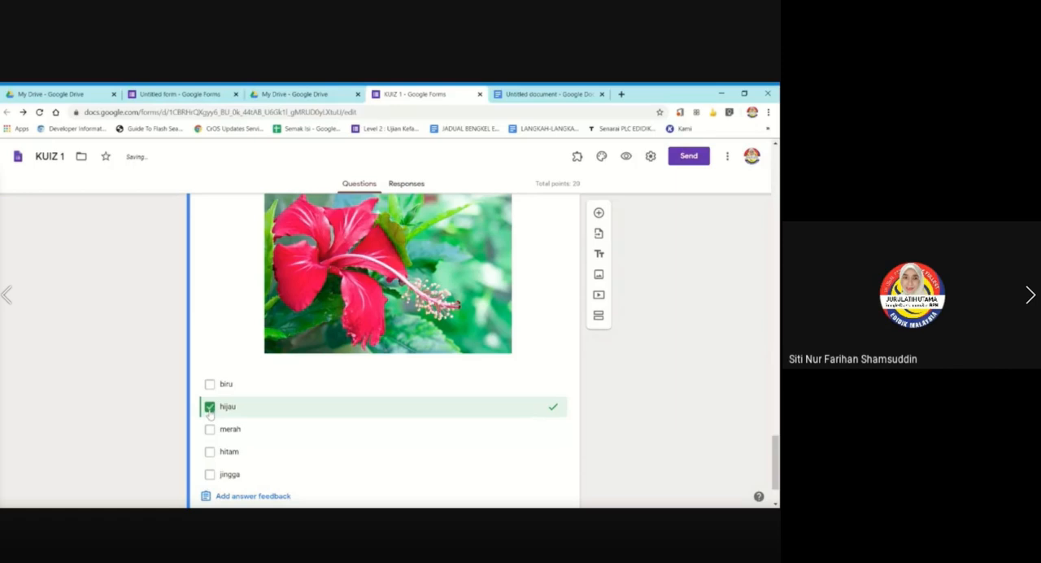
{"action": "left_click", "coordinate": [210, 429]}
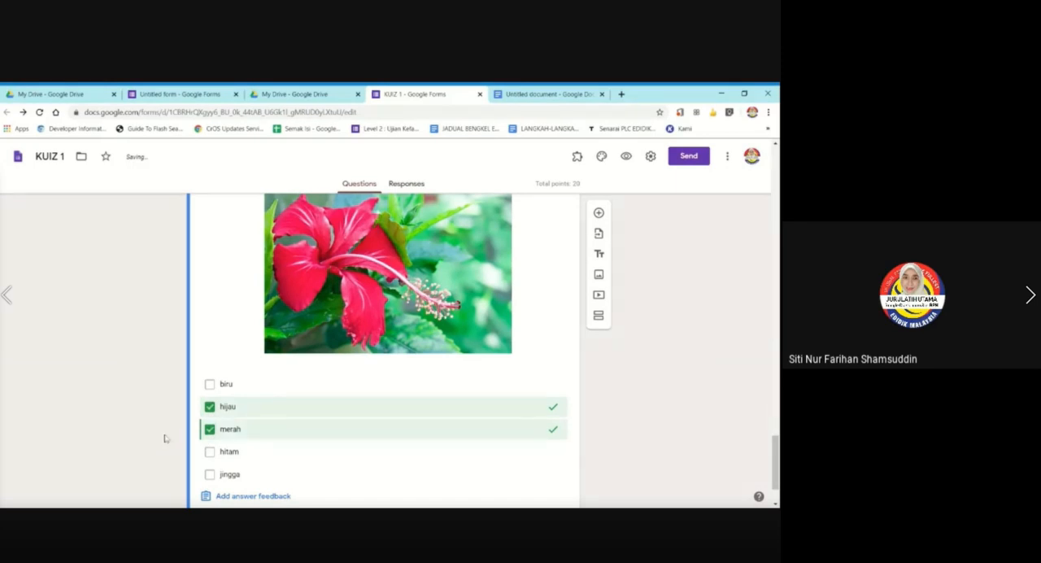
{"action": "scroll", "coordinate": [147, 375], "scroll_direction": "up", "scroll_amount": 2}
{"action": "scroll", "coordinate": [145, 376], "scroll_direction": "down", "scroll_amount": 2}
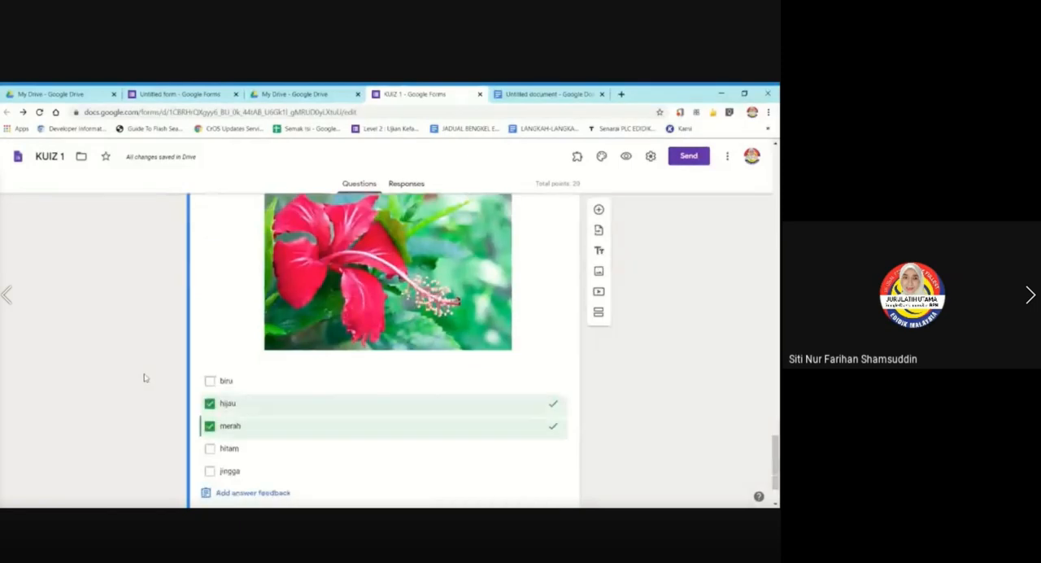
{"action": "scroll", "coordinate": [145, 377], "scroll_direction": "down", "scroll_amount": 1}
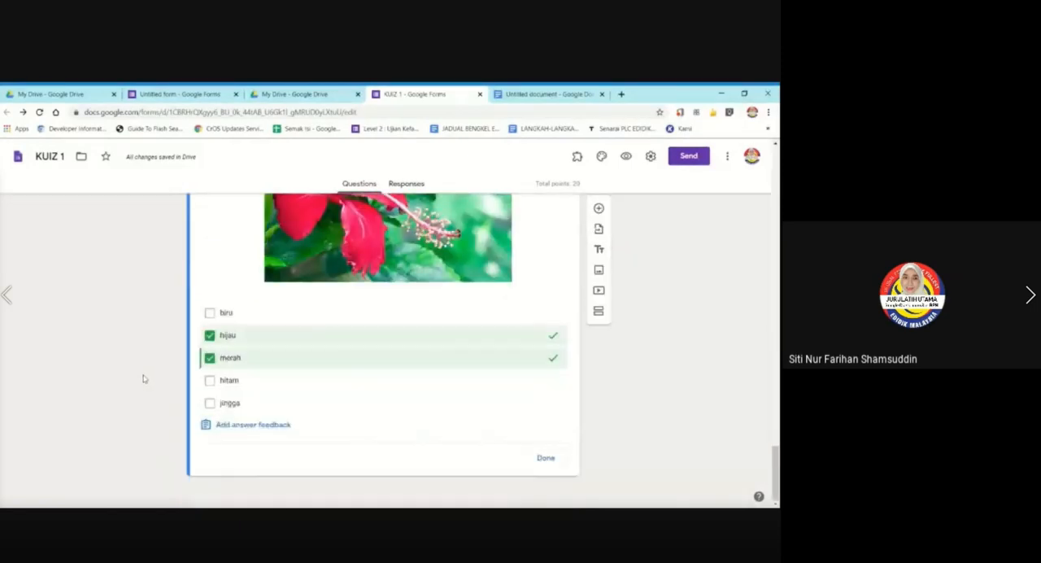
{"action": "left_click", "coordinate": [546, 458]}
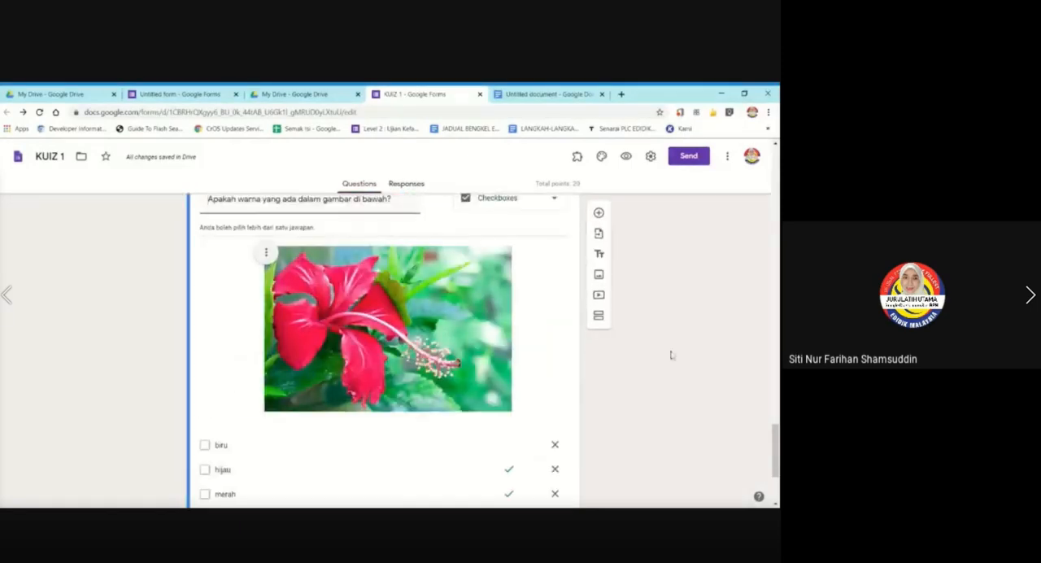
Review the hibiscus color question's text, description, picture and marked answers, including its extra options for description, response validation and shuffling.
{"action": "scroll", "coordinate": [670, 354], "scroll_direction": "up", "scroll_amount": 1}
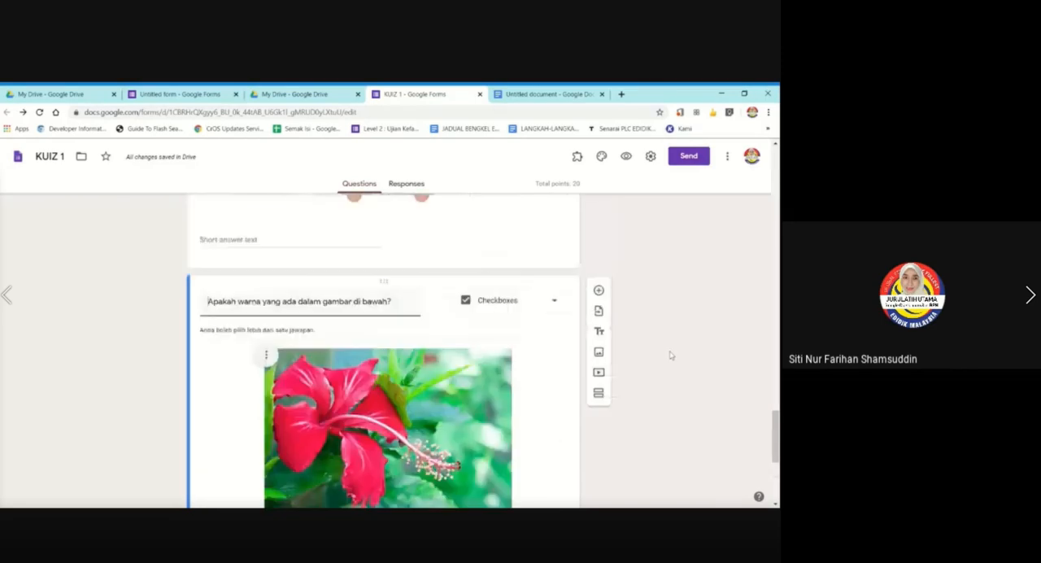
{"action": "scroll", "coordinate": [668, 356], "scroll_direction": "down", "scroll_amount": 3}
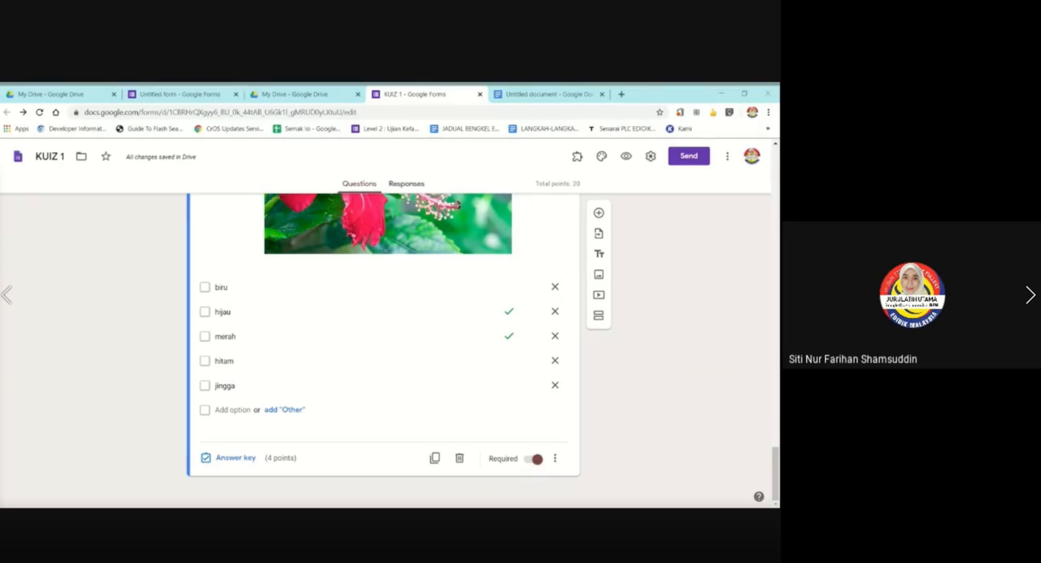
{"action": "scroll", "coordinate": [425, 309], "scroll_direction": "up", "scroll_amount": 3}
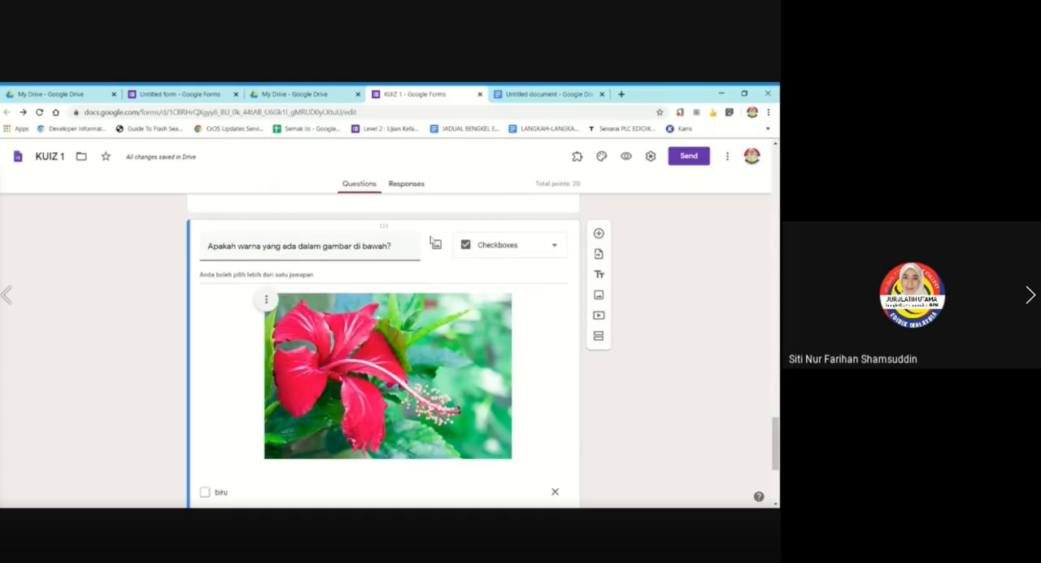
{"action": "scroll", "coordinate": [535, 272], "scroll_direction": "down", "scroll_amount": 3}
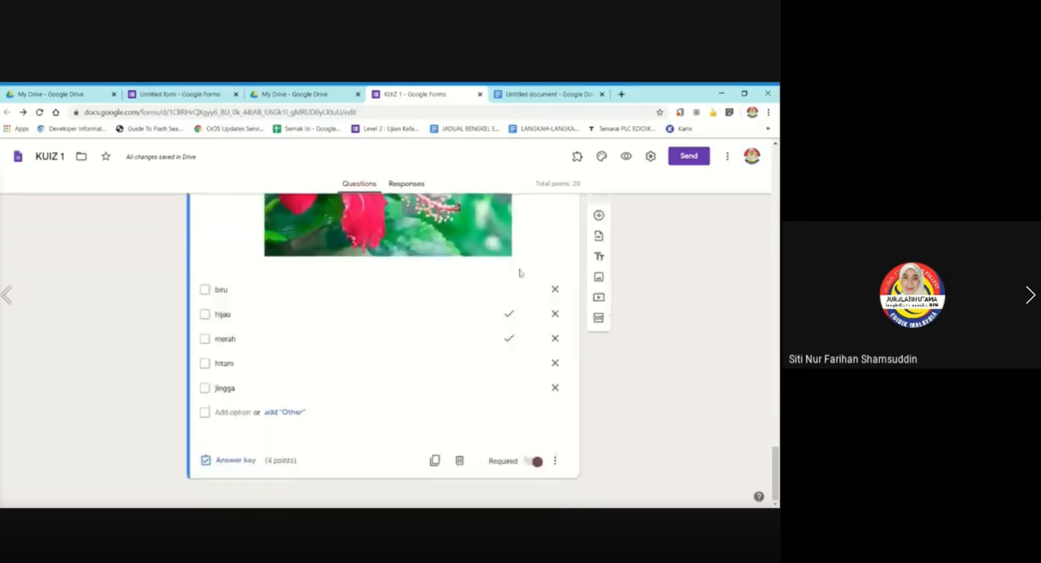
{"action": "scroll", "coordinate": [520, 272], "scroll_direction": "up", "scroll_amount": 3}
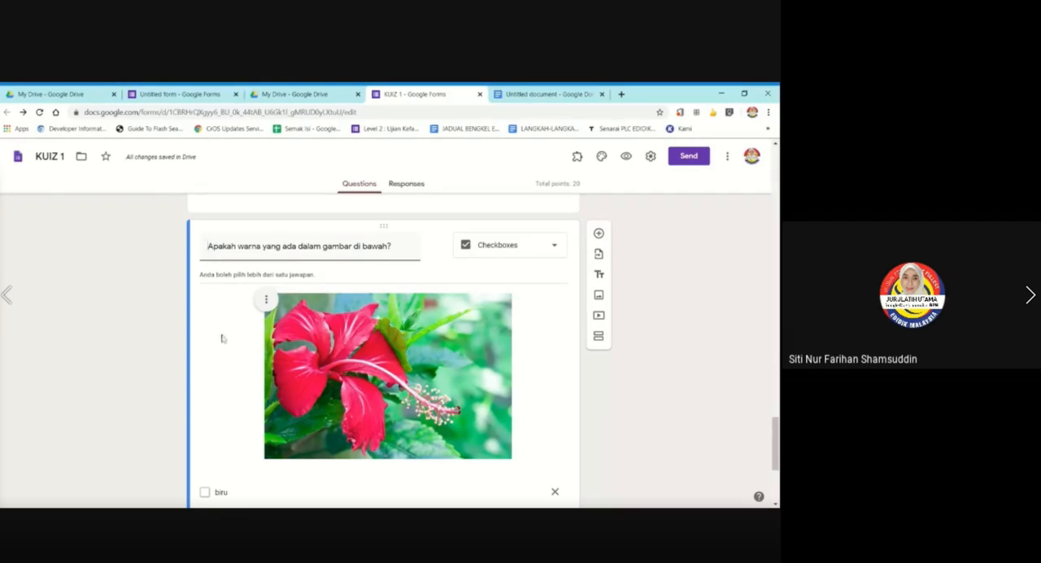
{"action": "scroll", "coordinate": [221, 336], "scroll_direction": "down", "scroll_amount": 2}
{"action": "scroll", "coordinate": [387, 362], "scroll_direction": "down", "scroll_amount": 1}
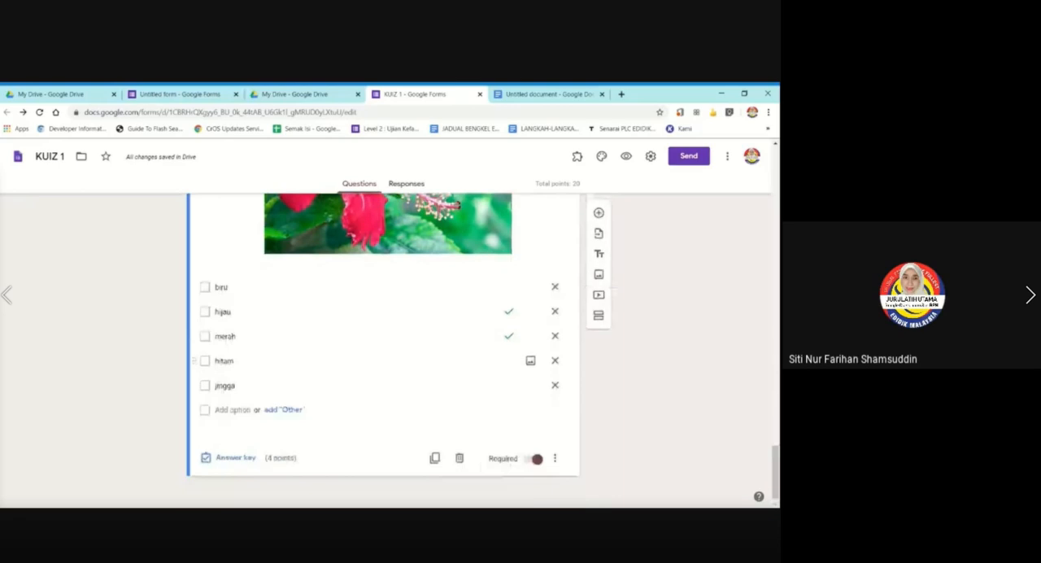
{"action": "left_click", "coordinate": [554, 458]}
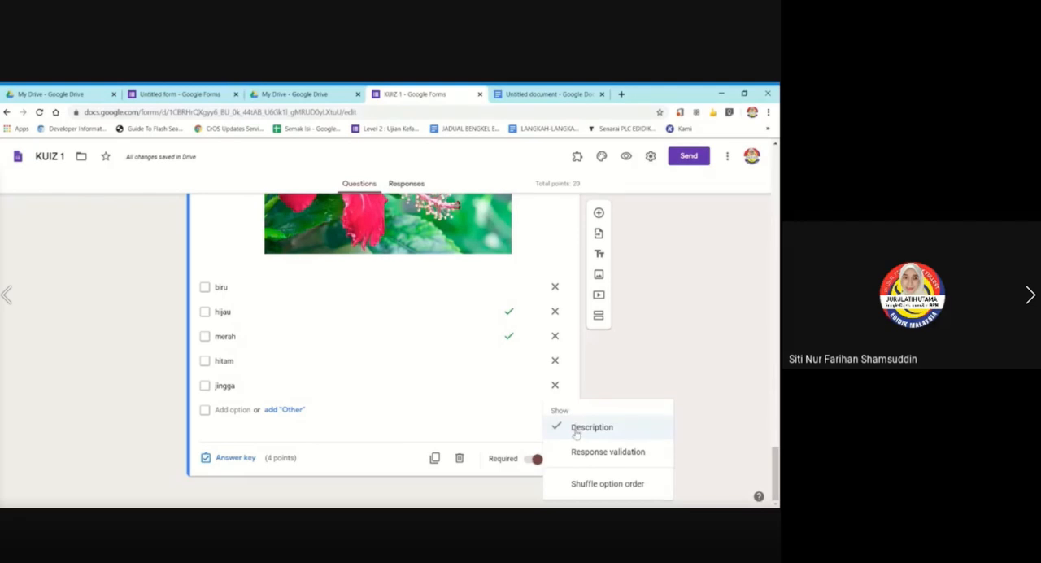
{"action": "scroll", "coordinate": [337, 304], "scroll_direction": "up", "scroll_amount": 2}
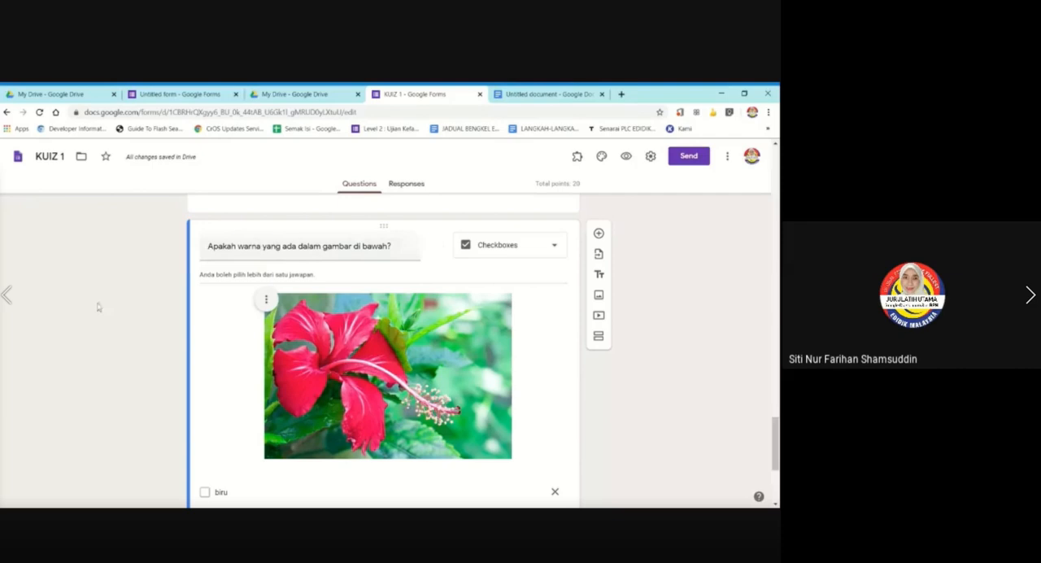
{"action": "scroll", "coordinate": [98, 305], "scroll_direction": "down", "scroll_amount": 3}
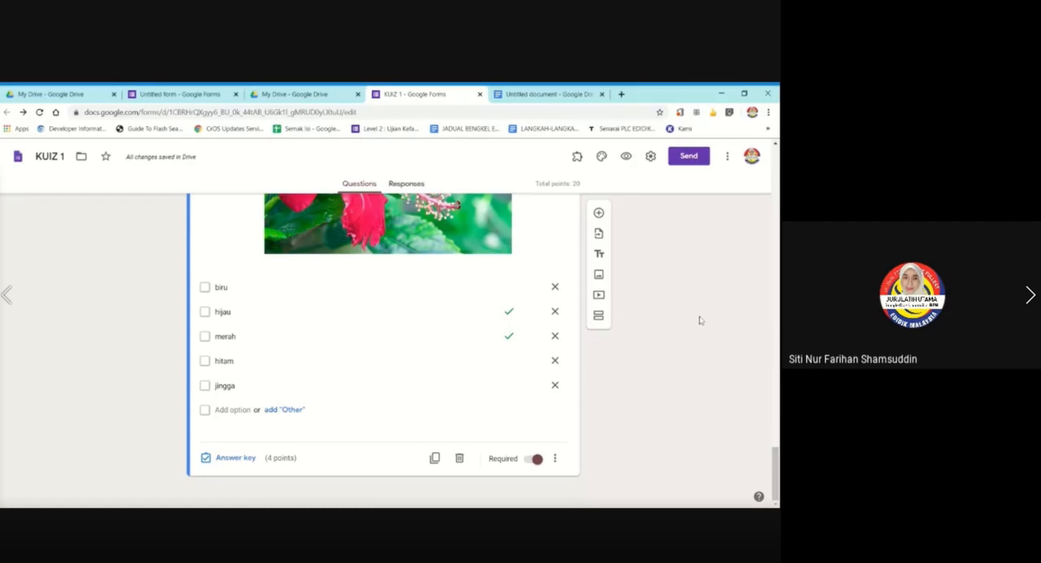
Look back over the number and cupboard questions, and check the question type choices and answer options of the hibiscus question.
{"action": "scroll", "coordinate": [696, 320], "scroll_direction": "up", "scroll_amount": 5}
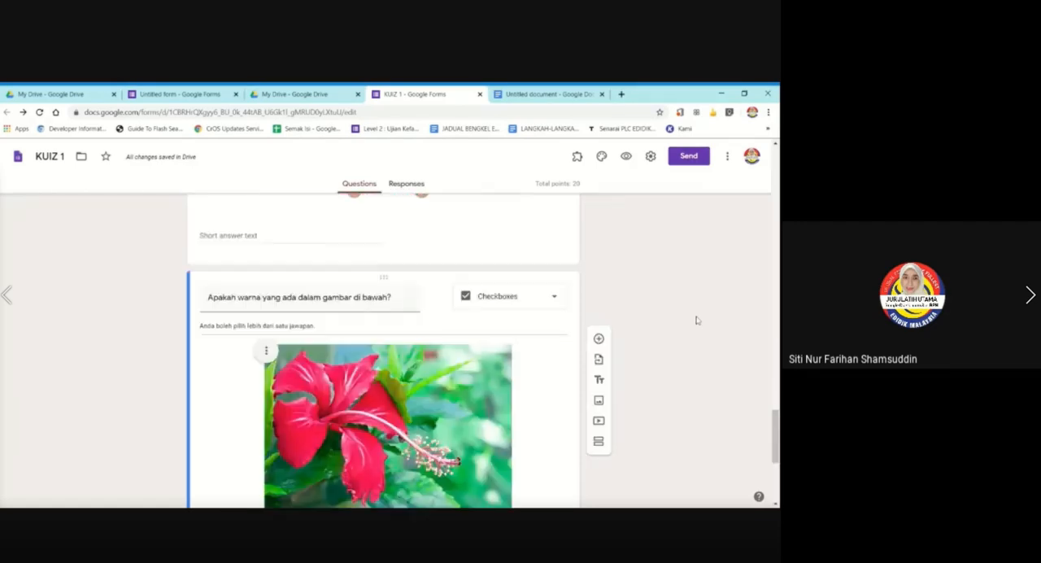
{"action": "scroll", "coordinate": [696, 320], "scroll_direction": "down", "scroll_amount": 3}
{"action": "scroll", "coordinate": [696, 322], "scroll_direction": "up", "scroll_amount": 1}
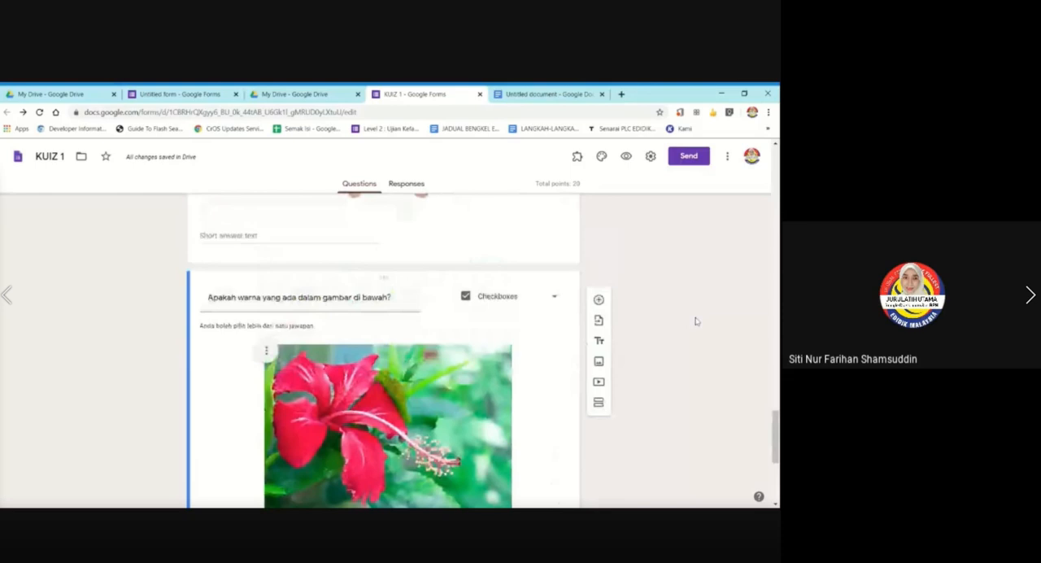
{"action": "scroll", "coordinate": [500, 270], "scroll_direction": "up", "scroll_amount": 4}
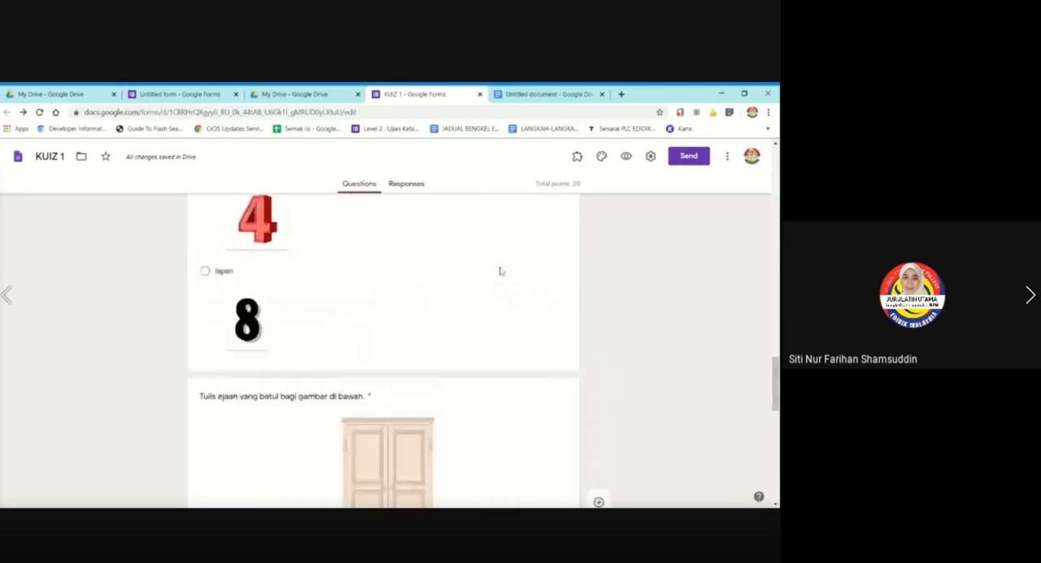
{"action": "scroll", "coordinate": [497, 270], "scroll_direction": "up", "scroll_amount": 3}
{"action": "scroll", "coordinate": [492, 276], "scroll_direction": "down", "scroll_amount": 5}
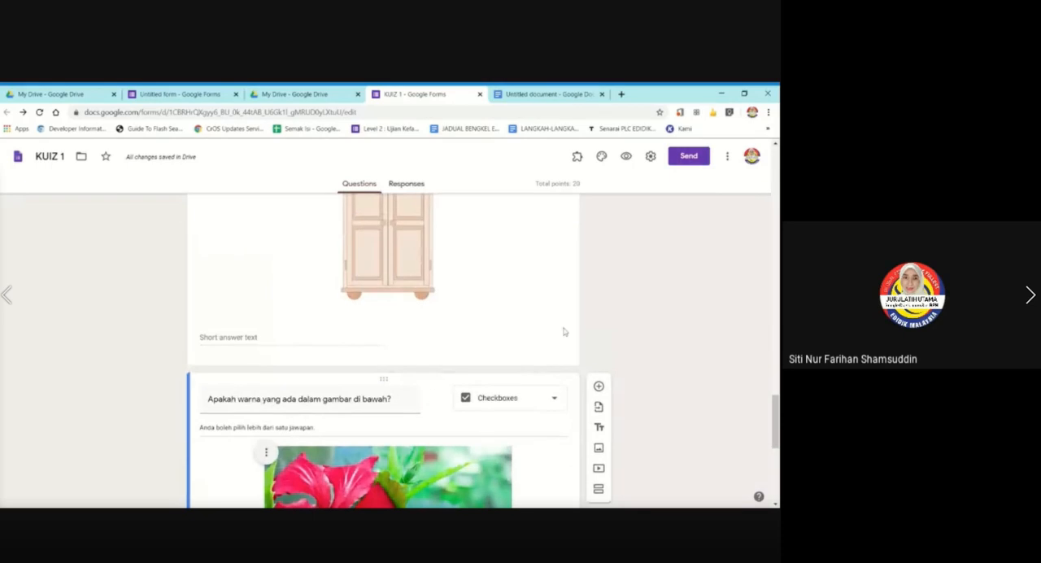
{"action": "scroll", "coordinate": [561, 330], "scroll_direction": "down", "scroll_amount": 3}
{"action": "scroll", "coordinate": [559, 330], "scroll_direction": "up", "scroll_amount": 2}
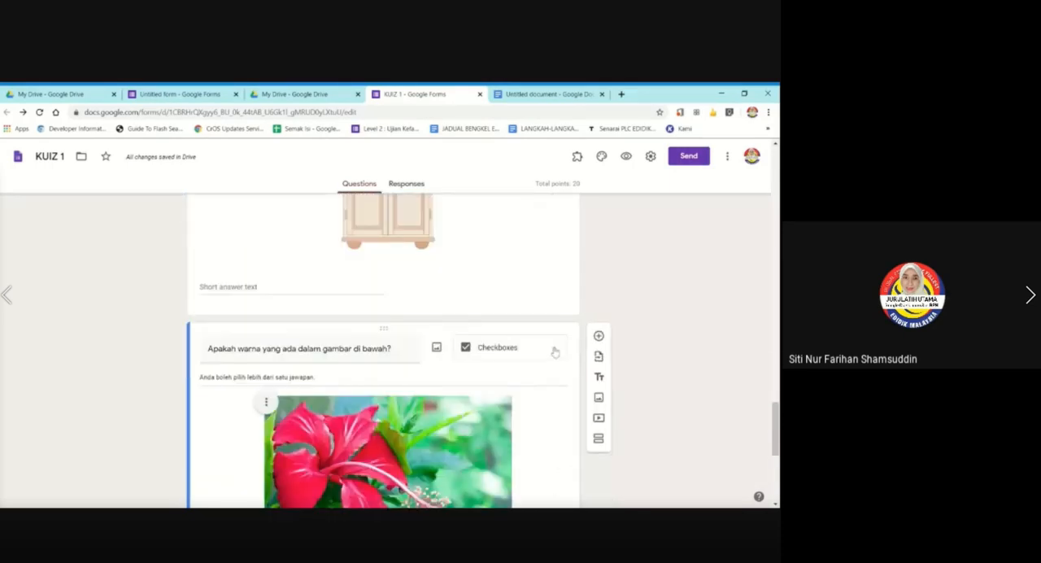
{"action": "left_click", "coordinate": [554, 351]}
{"action": "left_click", "coordinate": [688, 267]}
{"action": "scroll", "coordinate": [530, 268], "scroll_direction": "down", "scroll_amount": 3}
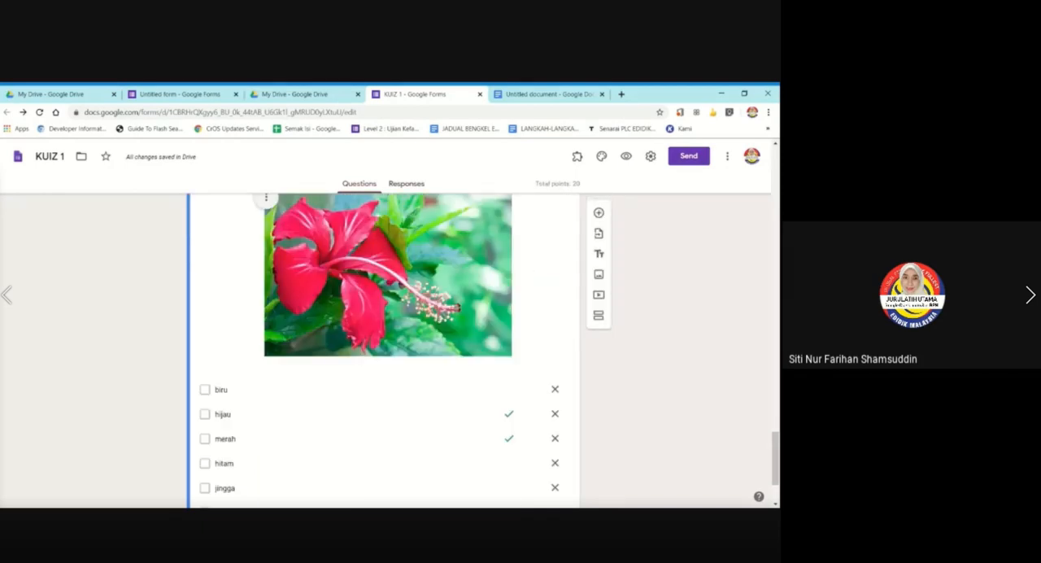
{"action": "scroll", "coordinate": [98, 391], "scroll_direction": "down", "scroll_amount": 2}
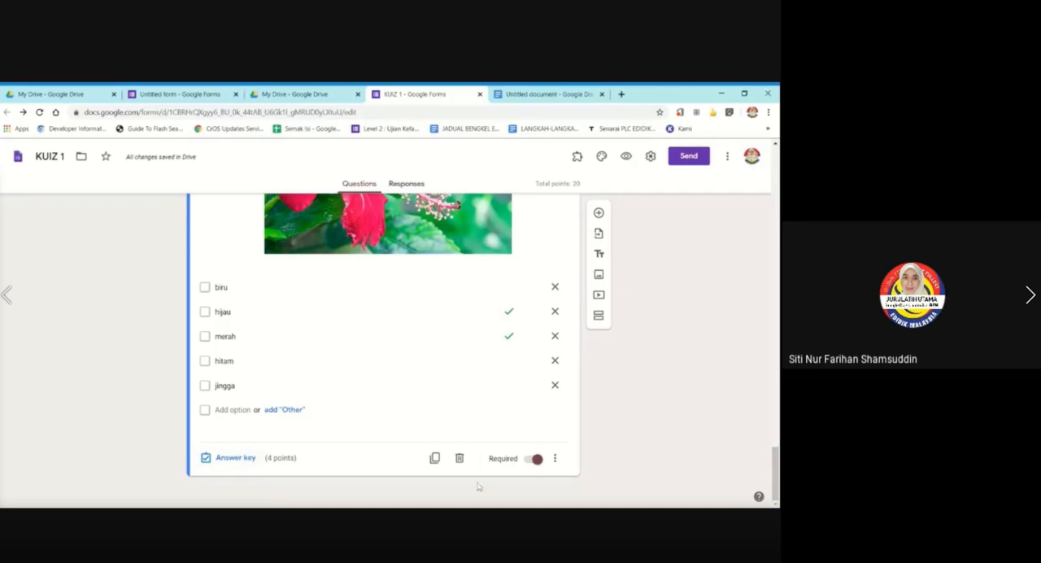
Check the form's general settings and quiz options, and save the settings.
{"action": "left_click", "coordinate": [476, 514]}
{"action": "left_click", "coordinate": [650, 155]}
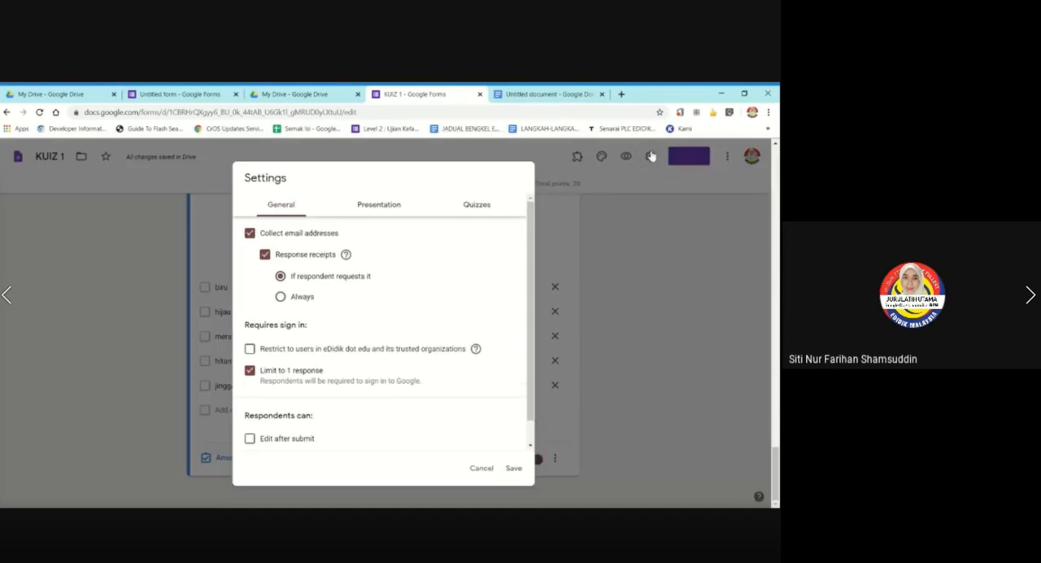
{"action": "left_click", "coordinate": [478, 206]}
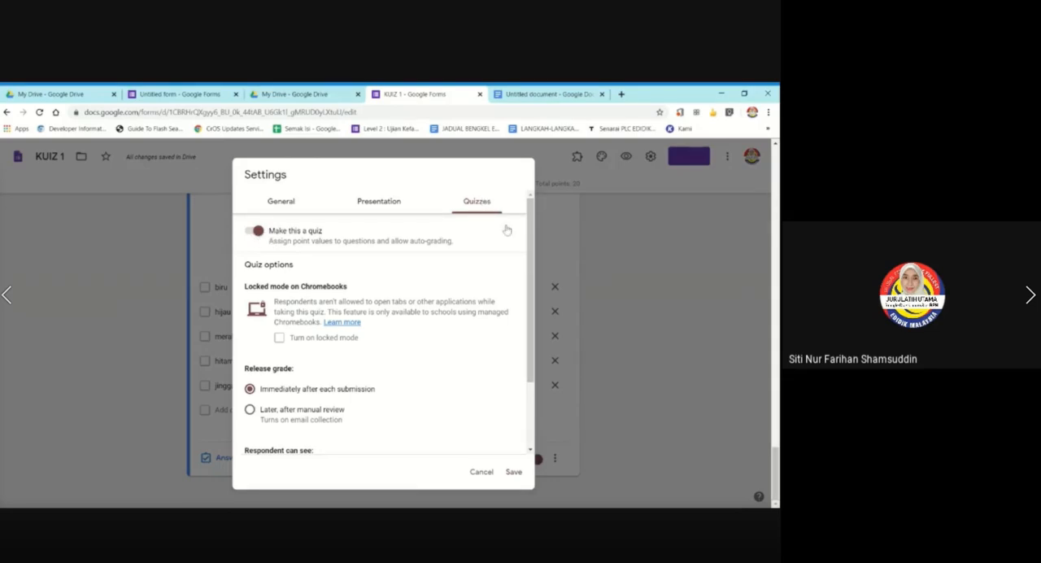
{"action": "left_click", "coordinate": [511, 474]}
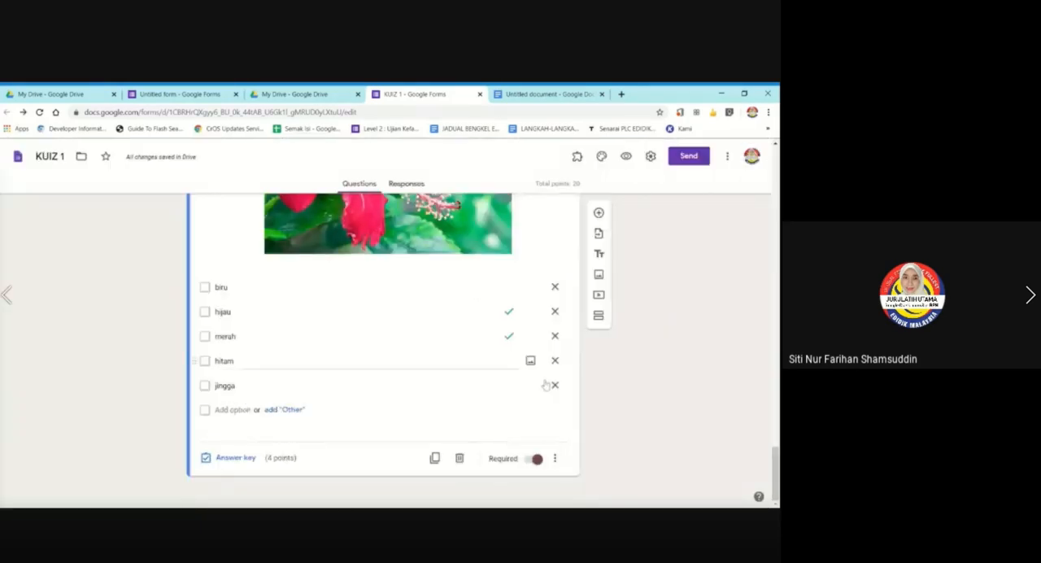
{"action": "key", "text": "alt+Tab"}
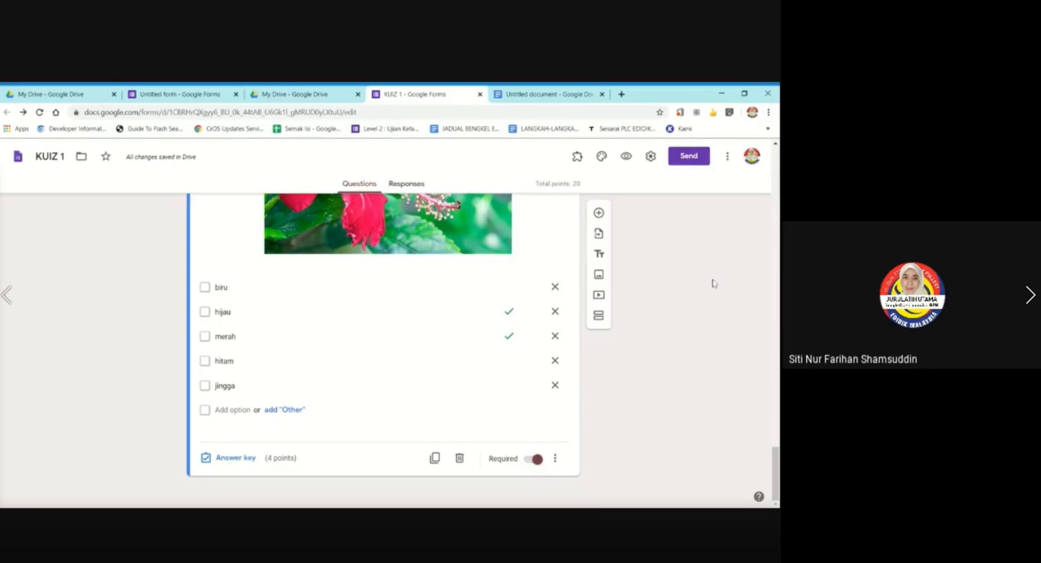
Change the form's title to "KUIZ 1 - PELBAGAI".
{"action": "scroll", "coordinate": [713, 283], "scroll_direction": "up", "scroll_amount": 10}
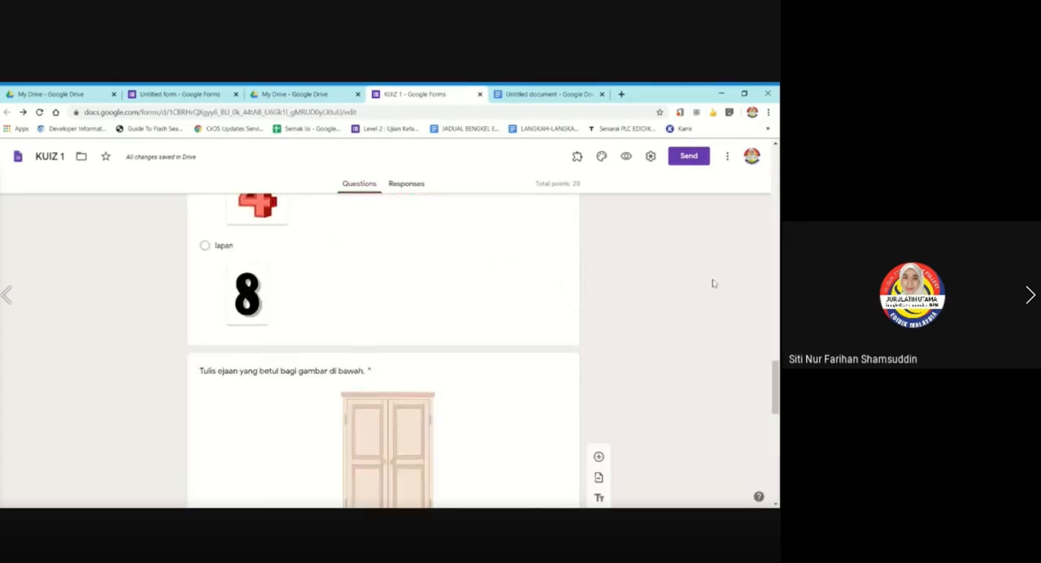
{"action": "scroll", "coordinate": [713, 283], "scroll_direction": "up", "scroll_amount": 3}
{"action": "scroll", "coordinate": [713, 283], "scroll_direction": "up", "scroll_amount": 3}
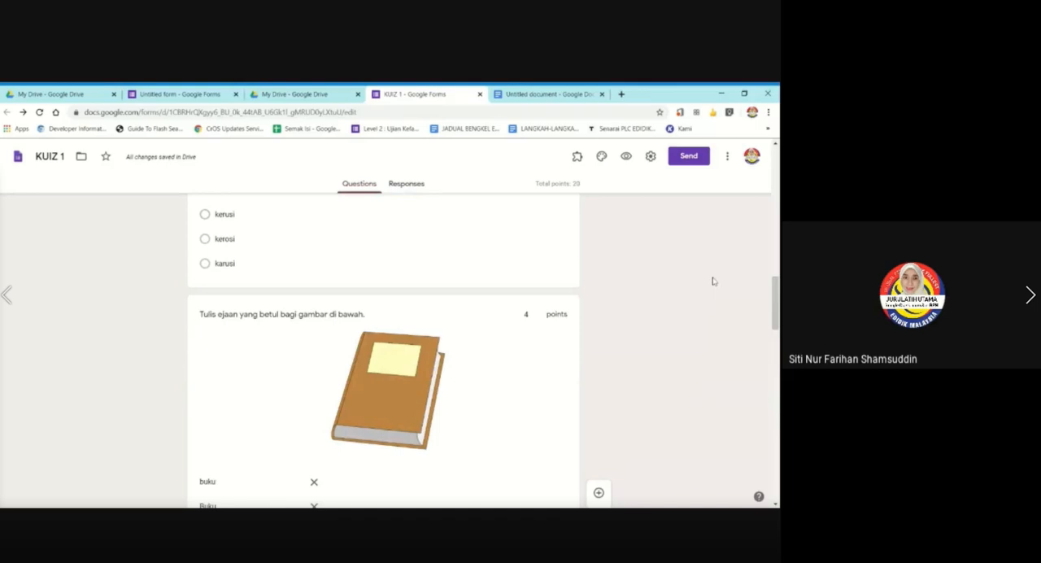
{"action": "scroll", "coordinate": [710, 279], "scroll_direction": "down", "scroll_amount": 4}
{"action": "scroll", "coordinate": [708, 277], "scroll_direction": "down", "scroll_amount": 2}
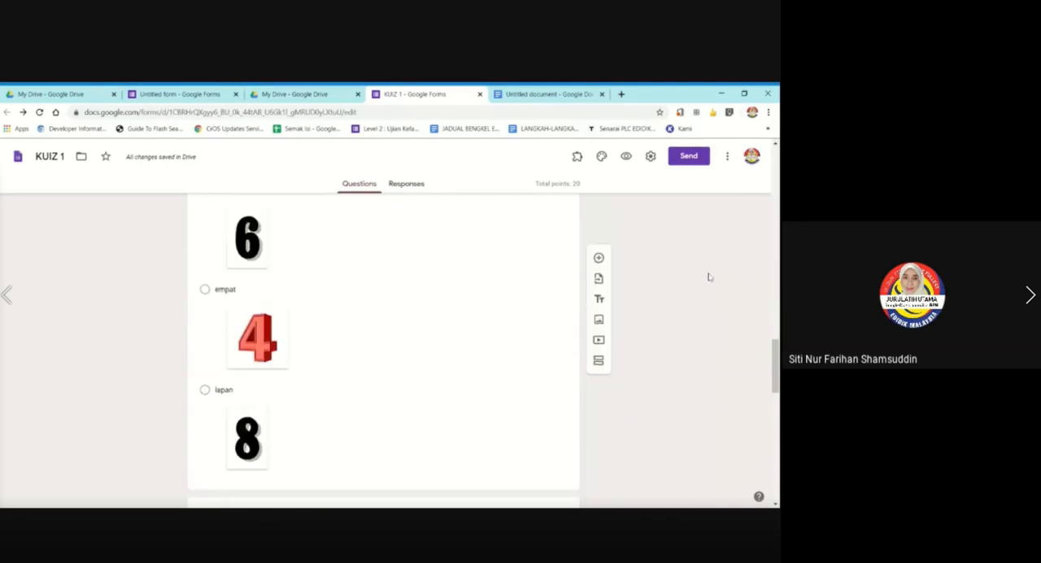
{"action": "scroll", "coordinate": [708, 275], "scroll_direction": "up", "scroll_amount": 15}
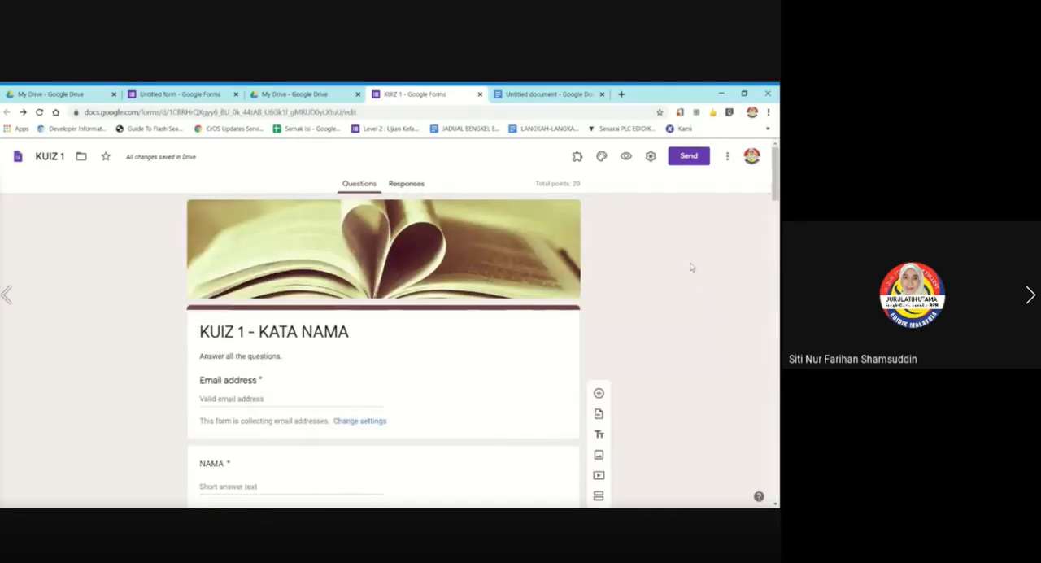
{"action": "triple_click", "coordinate": [279, 325]}
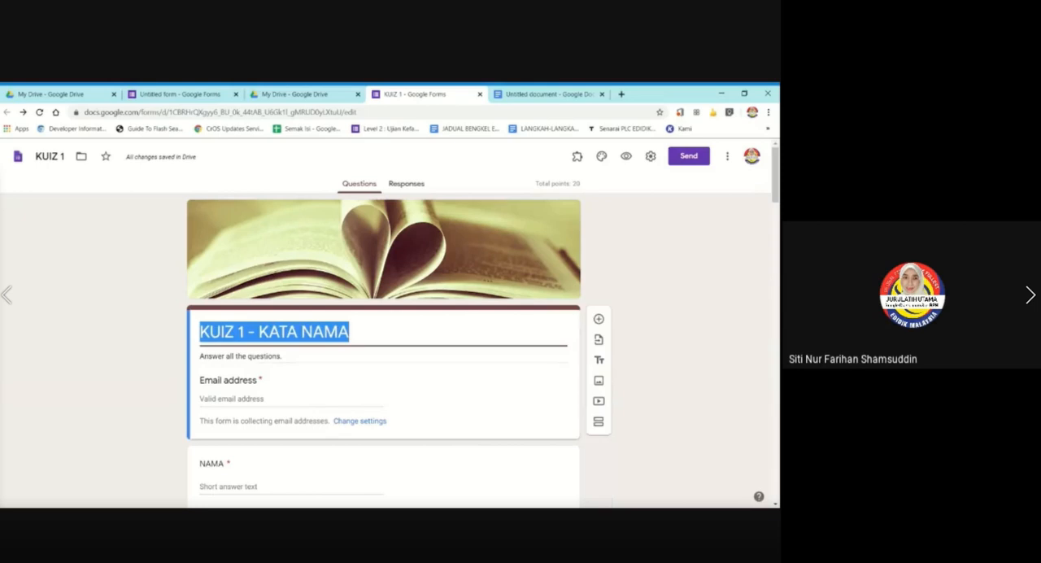
{"action": "left_click", "coordinate": [339, 332]}
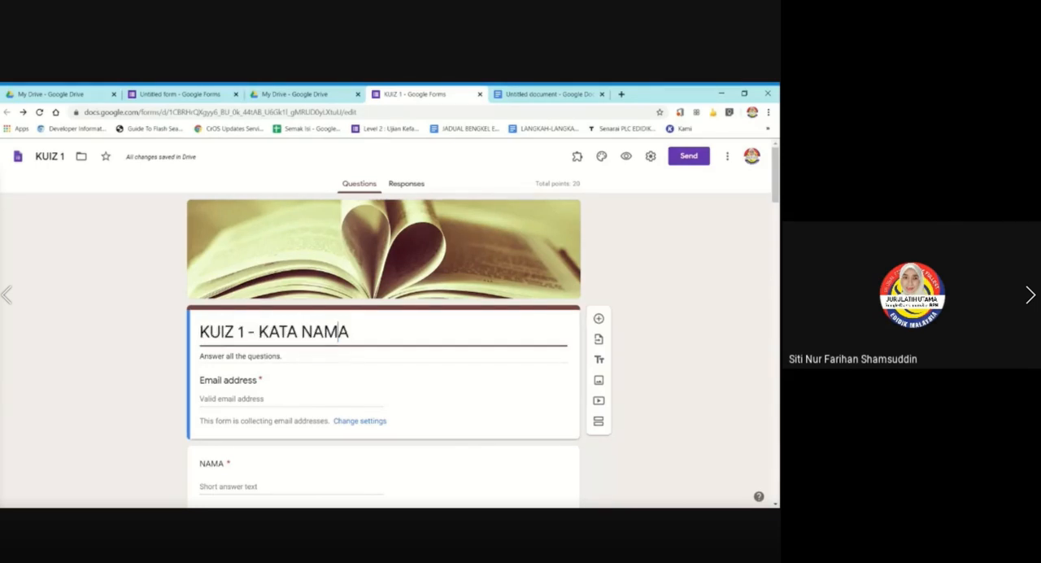
{"action": "key", "text": "Right"}
{"action": "key", "text": "BackSpace"}
{"action": "key", "text": "BackSpace"}
{"action": "key", "text": "BackSpace"}
{"action": "key", "text": "BackSpace"}
{"action": "key", "text": "BackSpace"}
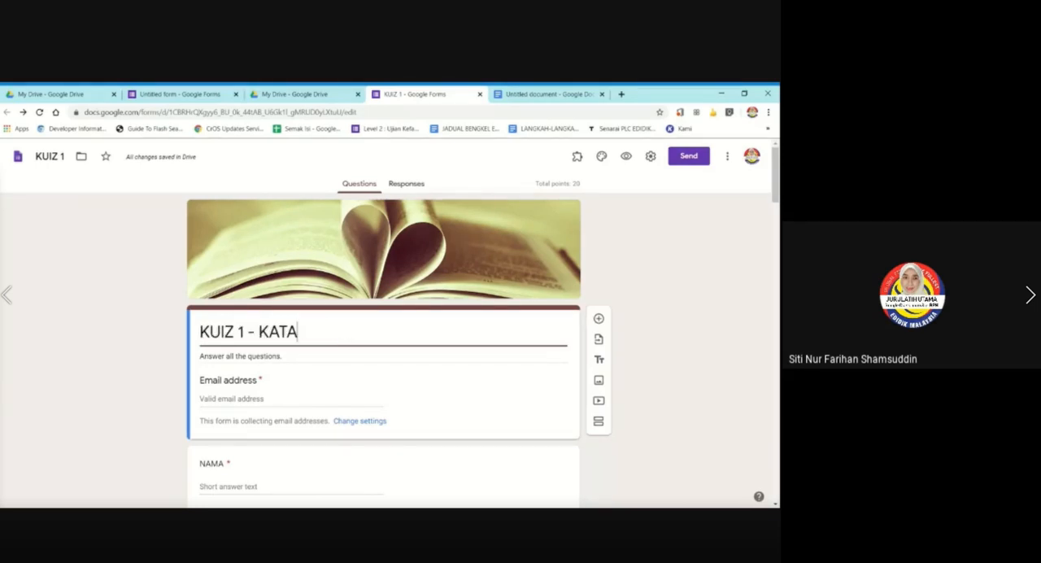
{"action": "key", "text": "BackSpace"}
{"action": "key", "text": "BackSpace"}
{"action": "key", "text": "BackSpace"}
{"action": "key", "text": "BackSpace"}
{"action": "type", "text": "P"}
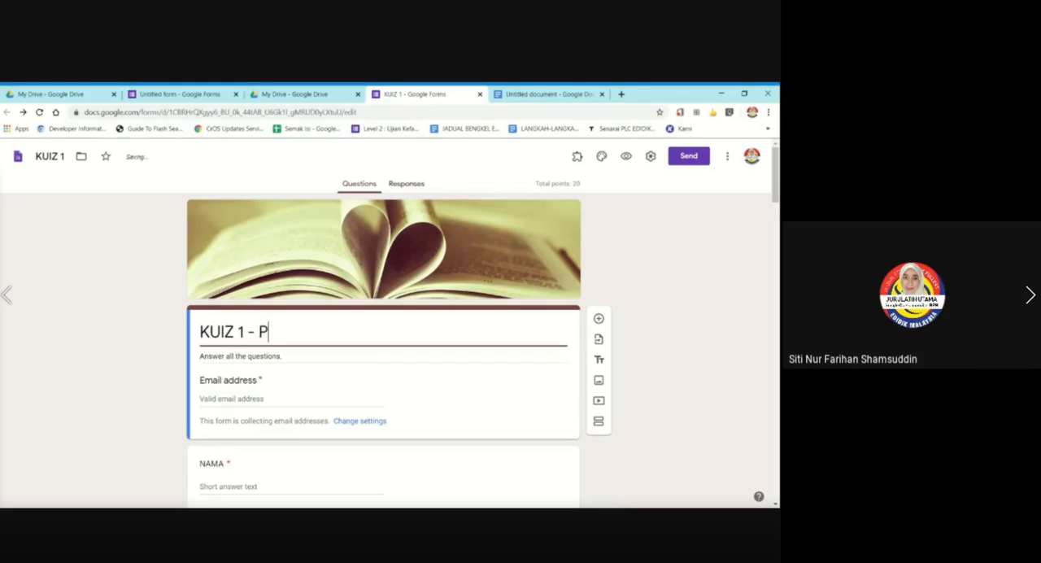
{"action": "type", "text": "ELBAGAI"}
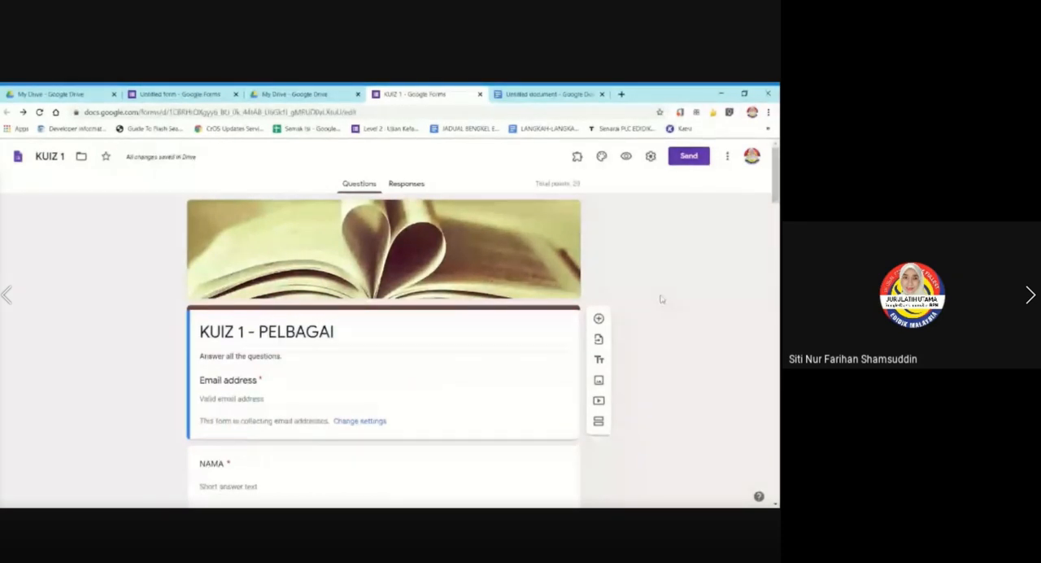
Look over the quiz down to the hibiscus question, and browse the My Drive folders available as a destination for the form.
{"action": "scroll", "coordinate": [657, 305], "scroll_direction": "down", "scroll_amount": 15}
{"action": "scroll", "coordinate": [648, 313], "scroll_direction": "down", "scroll_amount": 15}
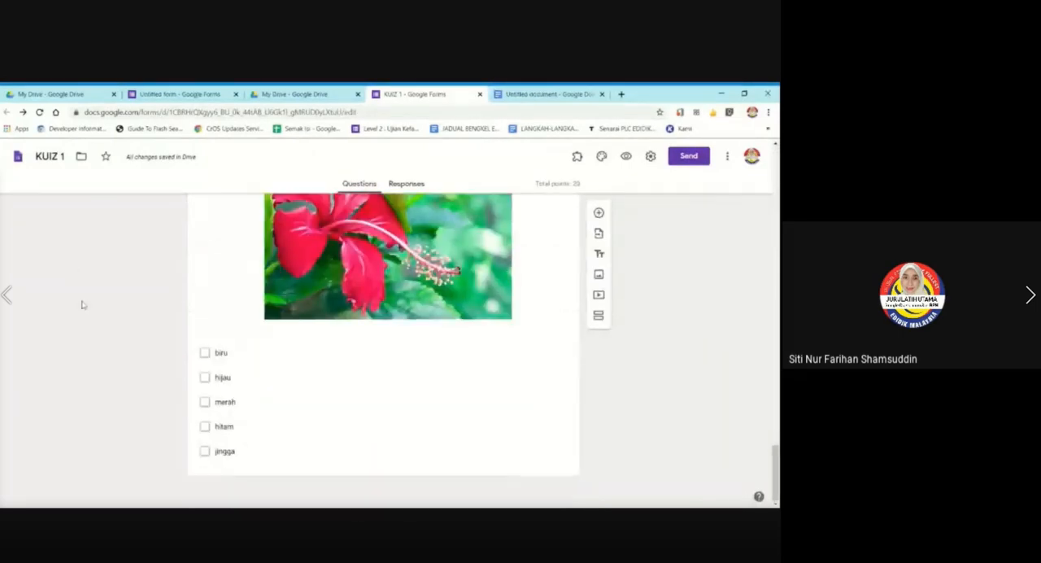
{"action": "scroll", "coordinate": [82, 305], "scroll_direction": "up", "scroll_amount": 20}
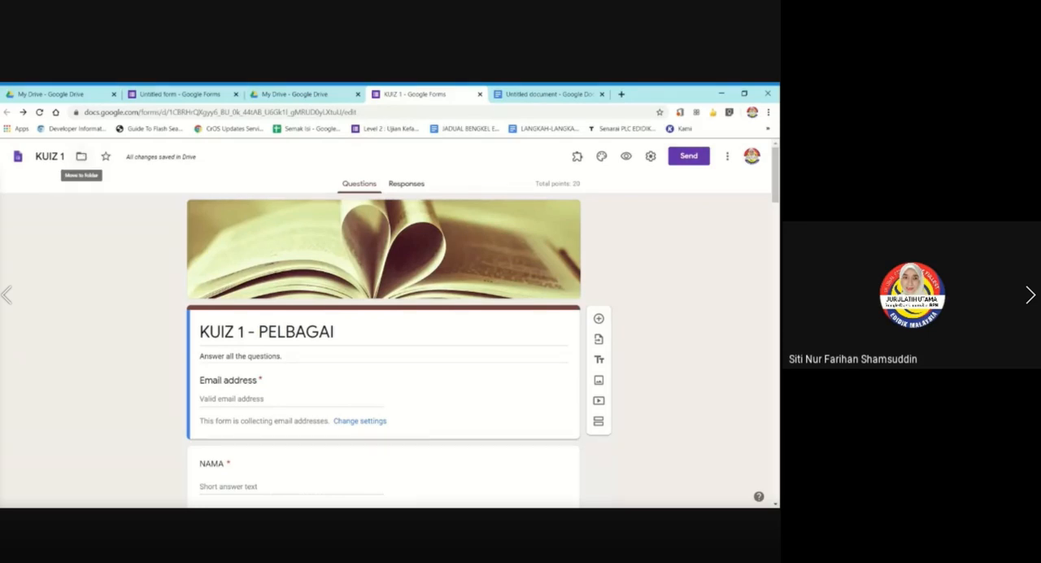
{"action": "left_click", "coordinate": [82, 157]}
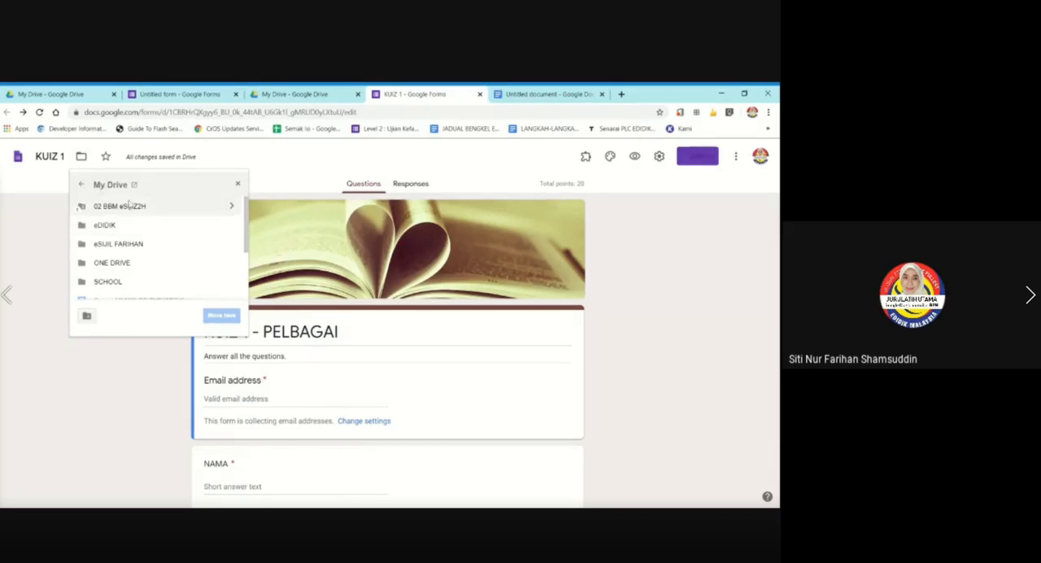
{"action": "scroll", "coordinate": [159, 224], "scroll_direction": "down", "scroll_amount": 3}
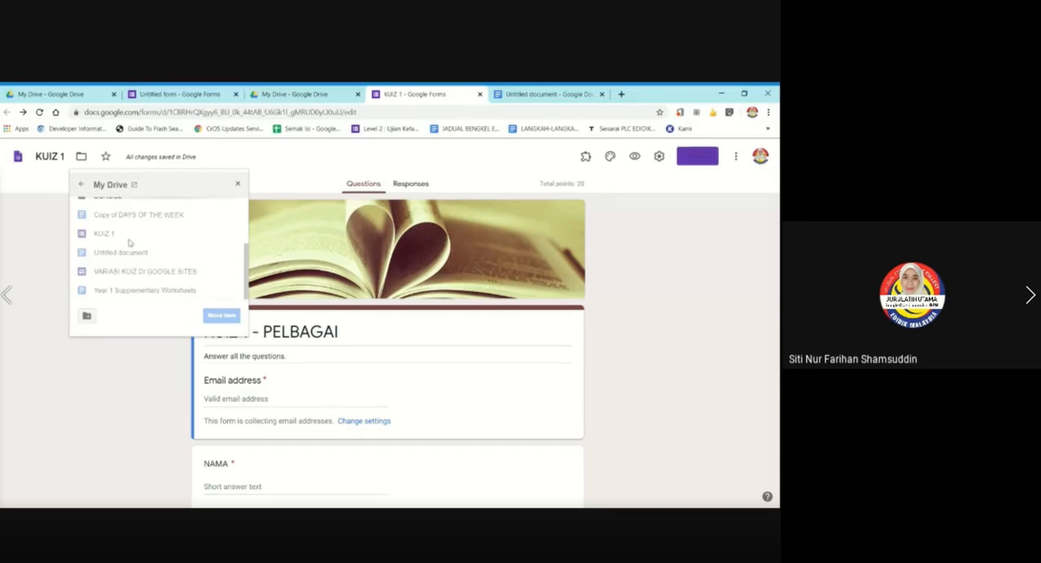
{"action": "scroll", "coordinate": [159, 224], "scroll_direction": "up", "scroll_amount": 3}
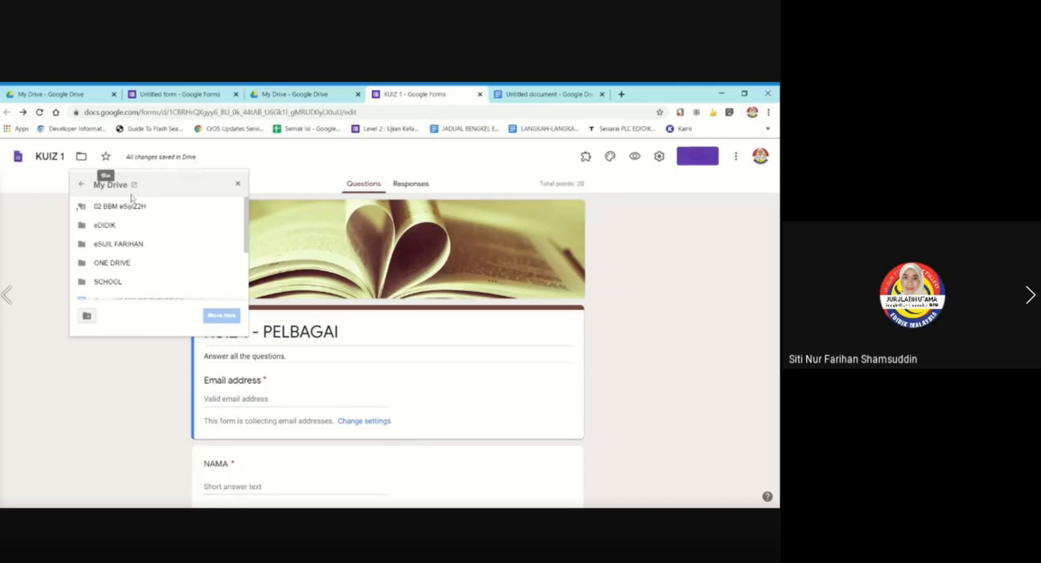
{"action": "scroll", "coordinate": [172, 244], "scroll_direction": "down", "scroll_amount": 5}
{"action": "scroll", "coordinate": [173, 252], "scroll_direction": "up", "scroll_amount": 5}
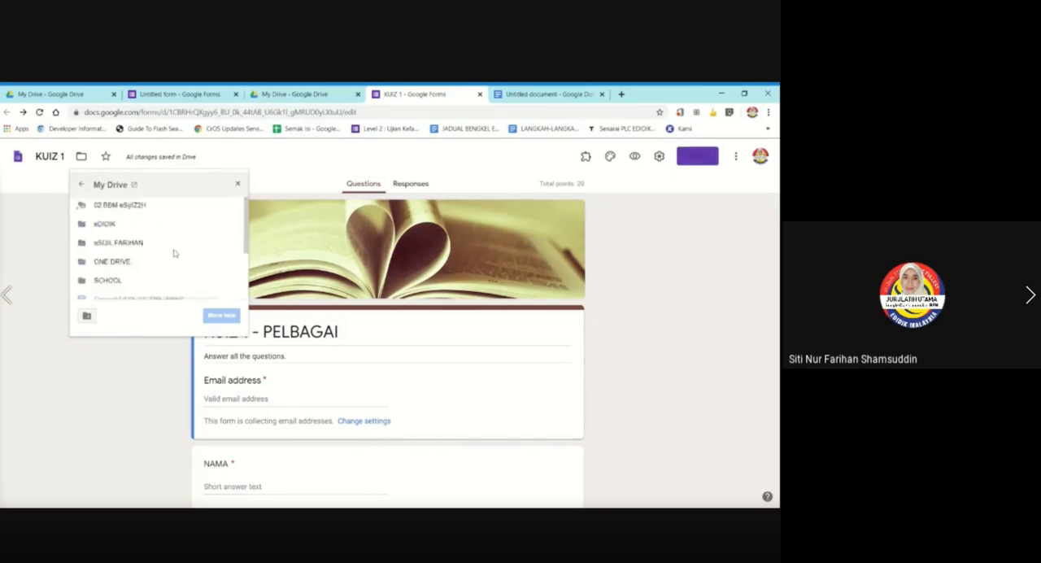
{"action": "scroll", "coordinate": [171, 253], "scroll_direction": "down", "scroll_amount": 5}
{"action": "scroll", "coordinate": [167, 252], "scroll_direction": "up", "scroll_amount": 5}
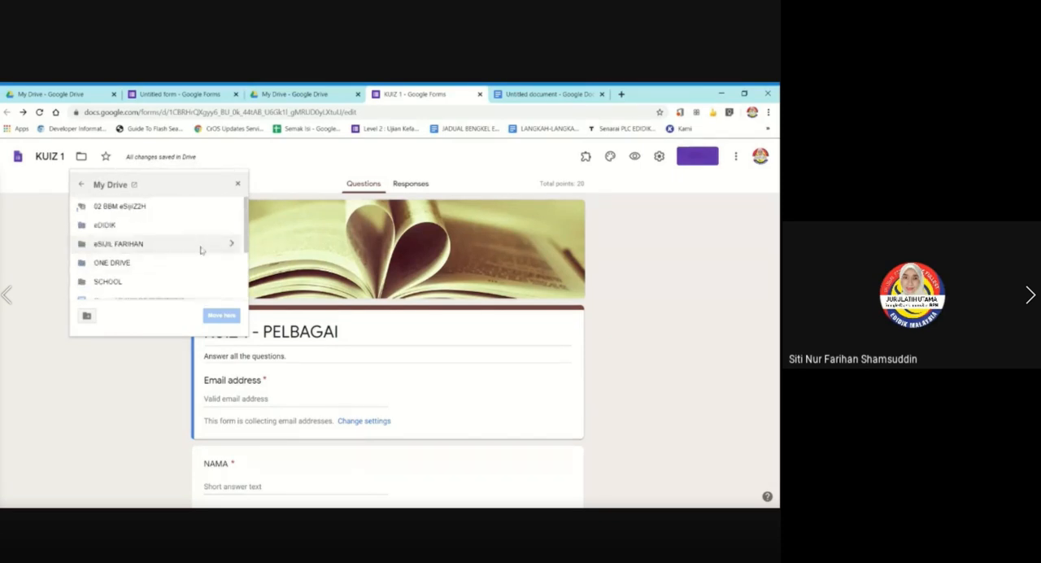
{"action": "scroll", "coordinate": [196, 227], "scroll_direction": "down", "scroll_amount": 5}
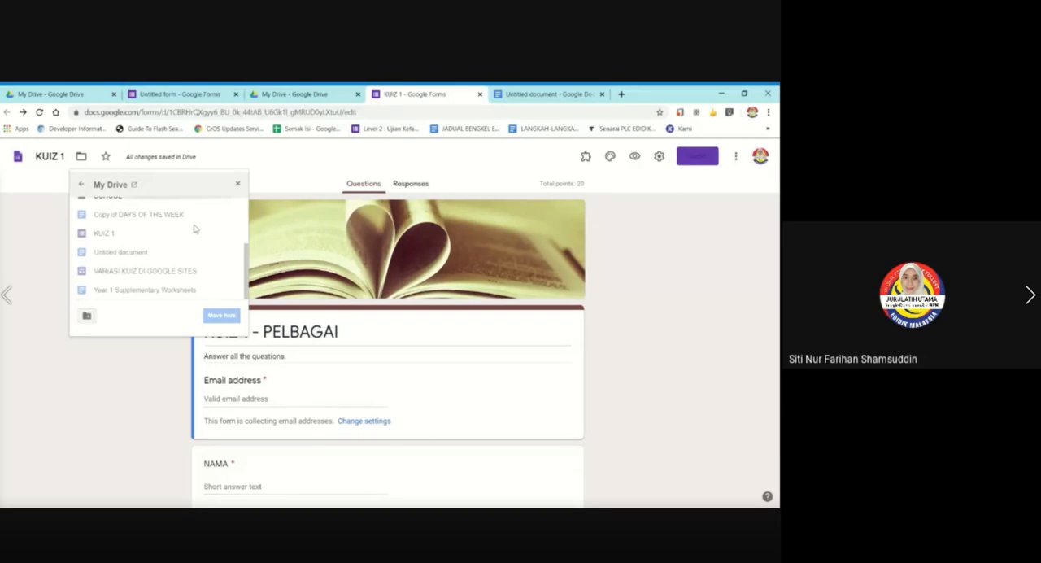
{"action": "scroll", "coordinate": [195, 228], "scroll_direction": "up", "scroll_amount": 5}
{"action": "scroll", "coordinate": [194, 230], "scroll_direction": "down", "scroll_amount": 5}
{"action": "scroll", "coordinate": [189, 232], "scroll_direction": "up", "scroll_amount": 5}
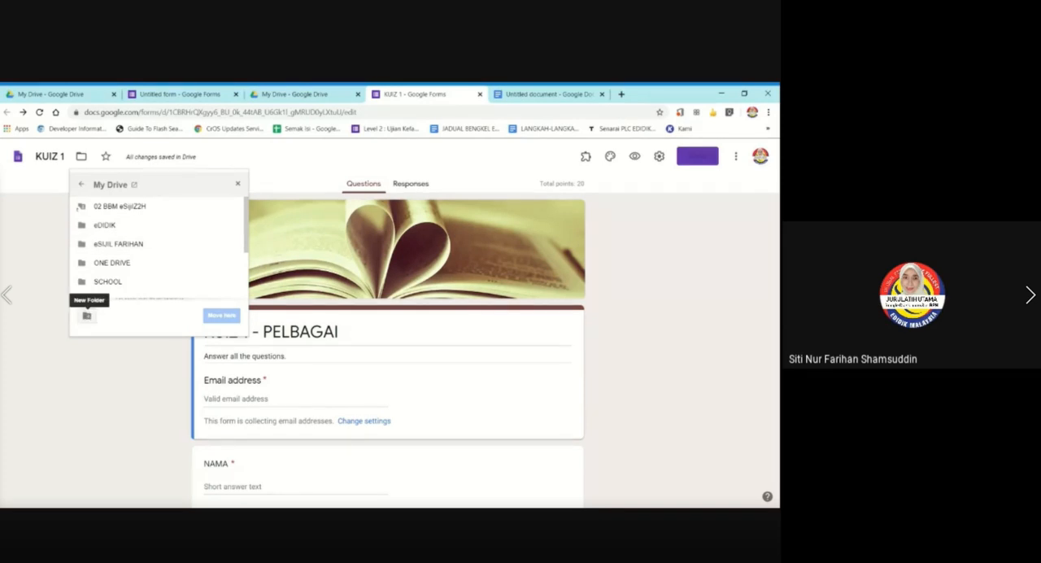
Create a folder named "KUIZ MUDAH GOOGLE FORMS" in My Drive and move the KUIZ 1 form into it.
{"action": "left_click", "coordinate": [86, 316]}
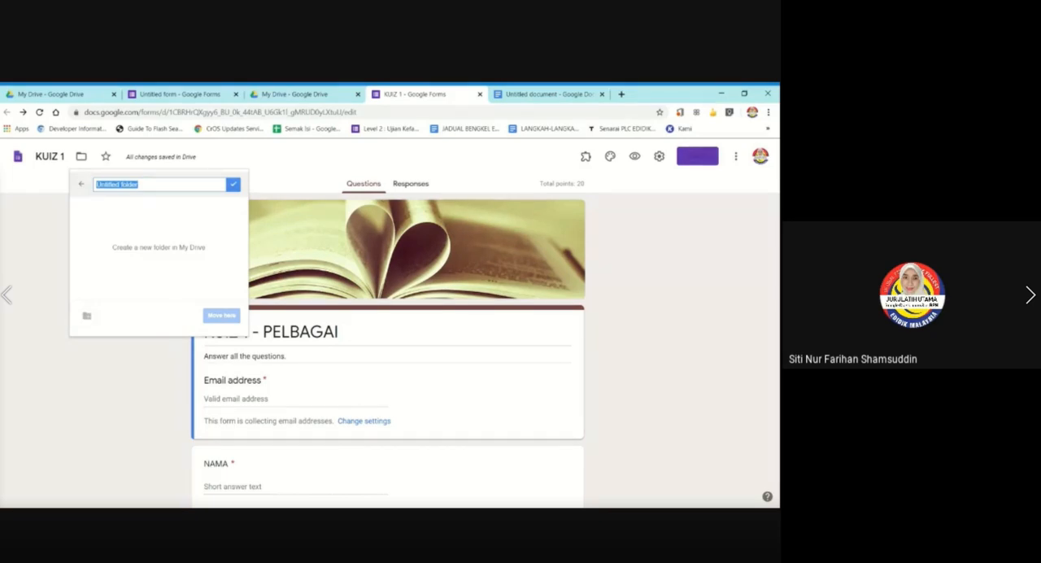
{"action": "type", "text": "K"}
{"action": "type", "text": "UIZ"}
{"action": "type", "text": " BE"}
{"action": "key", "text": "BackSpace"}
{"action": "key", "text": "BackSpace"}
{"action": "type", "text": "MUDAH GOOGLE "}
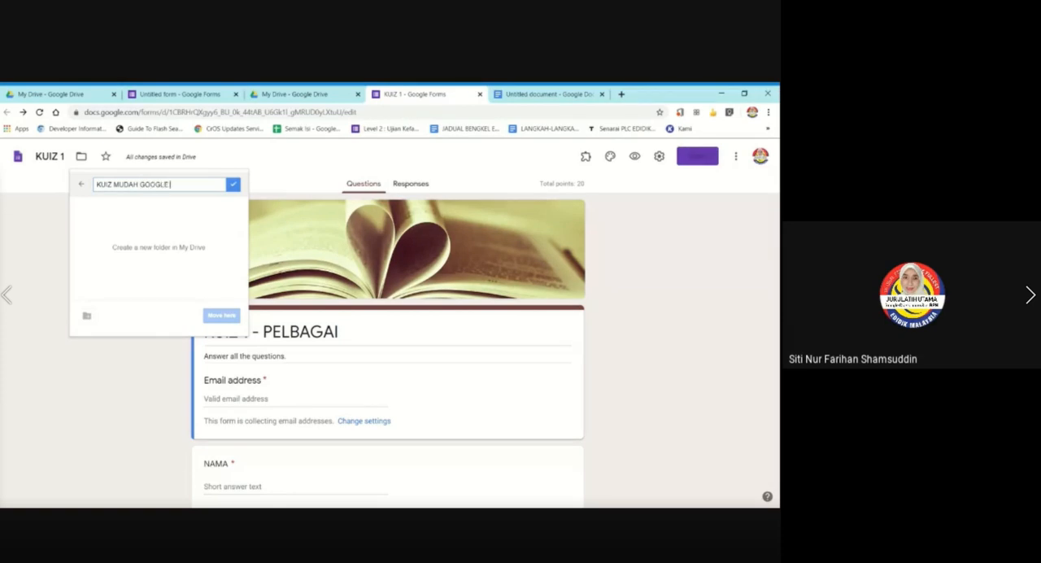
{"action": "type", "text": "FORMS"}
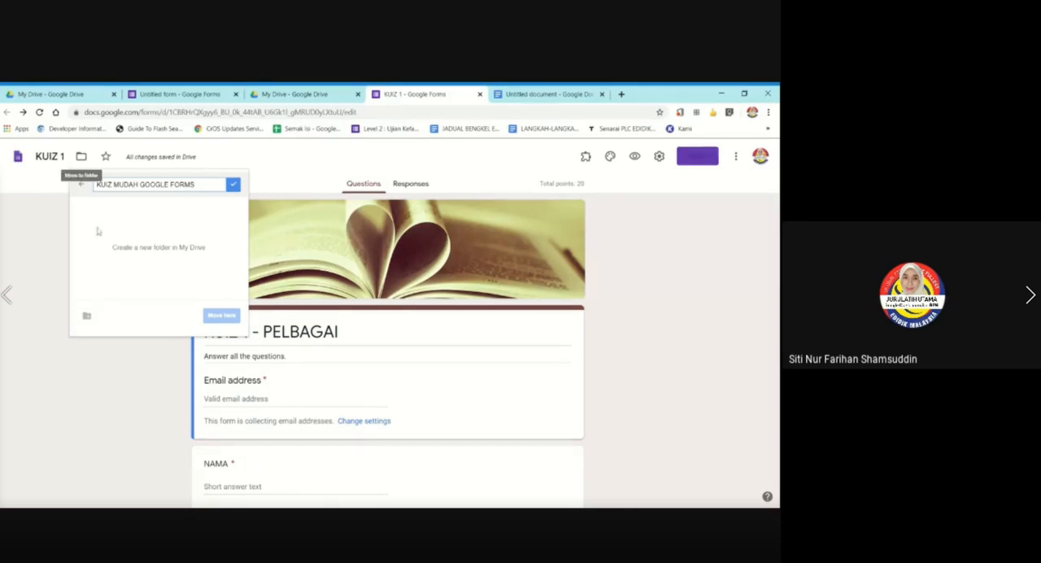
{"action": "left_click", "coordinate": [234, 187]}
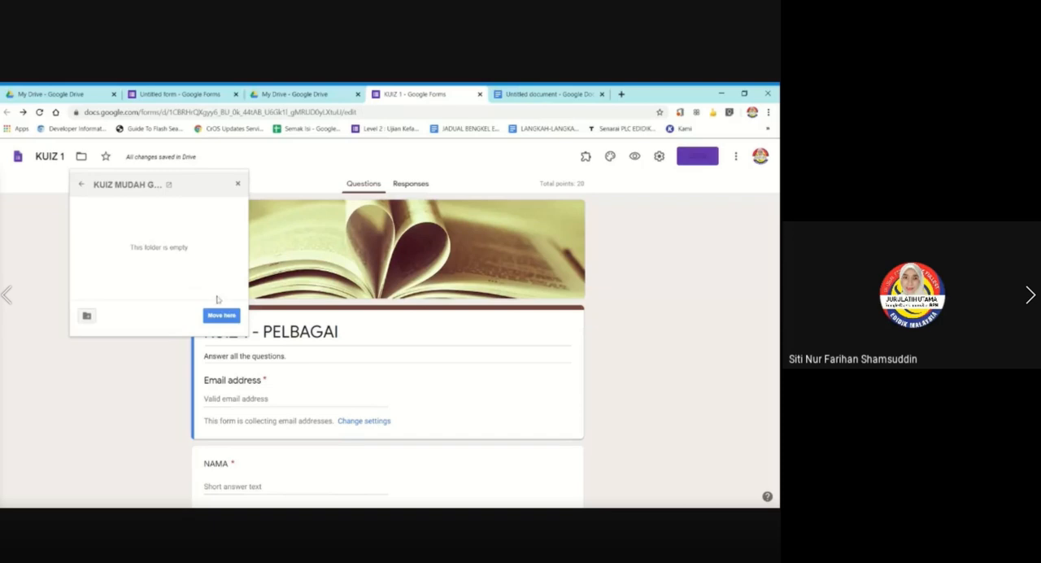
{"action": "left_click", "coordinate": [230, 321]}
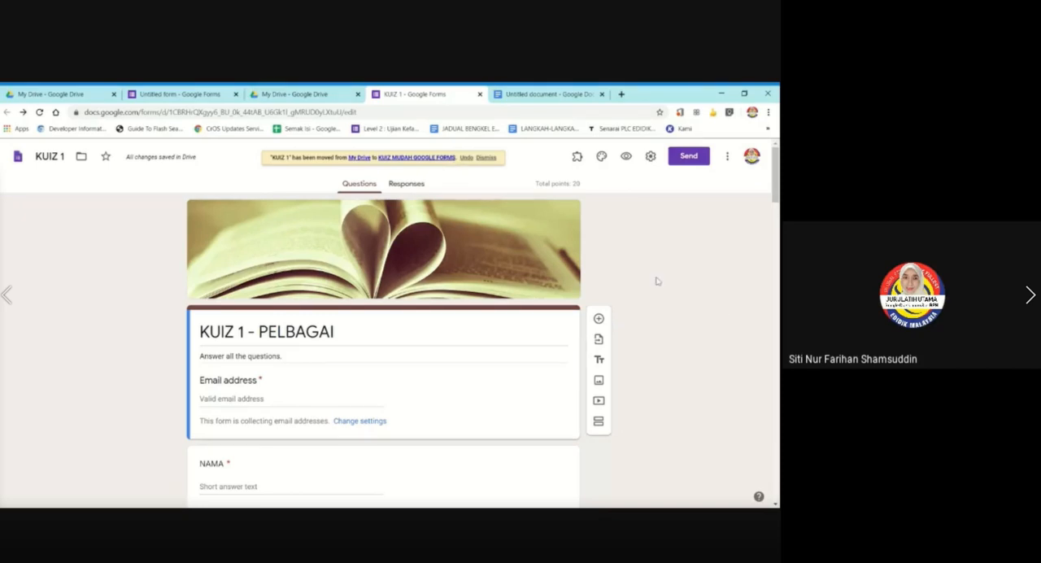
Switch to Google Drive, refresh My Drive to check for the KUIZ MUDAH GOOGLE FORMS folder, and return to the KUIZ 1 form.
{"action": "left_click", "coordinate": [274, 91]}
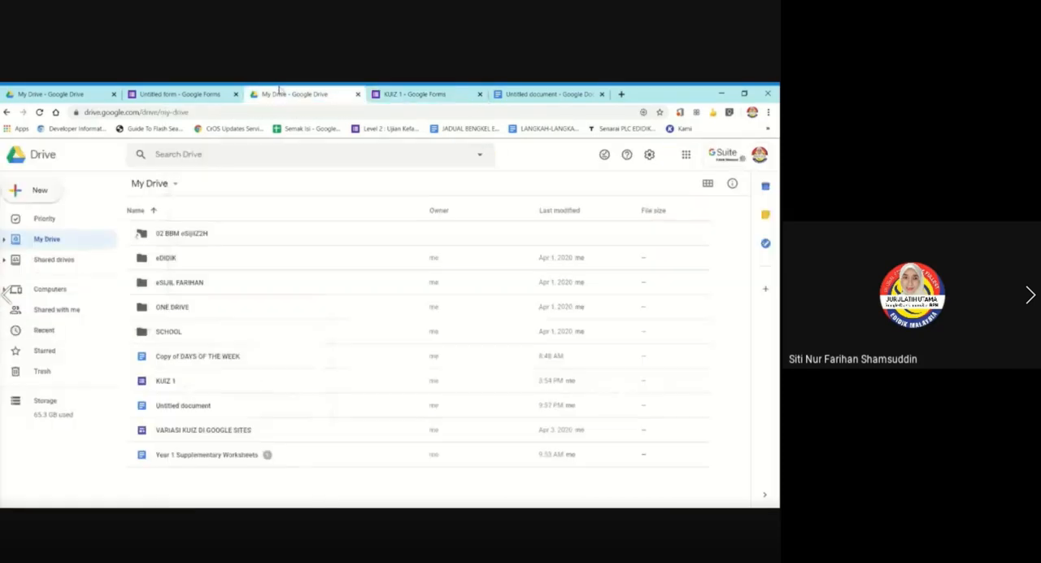
{"action": "left_click", "coordinate": [40, 112]}
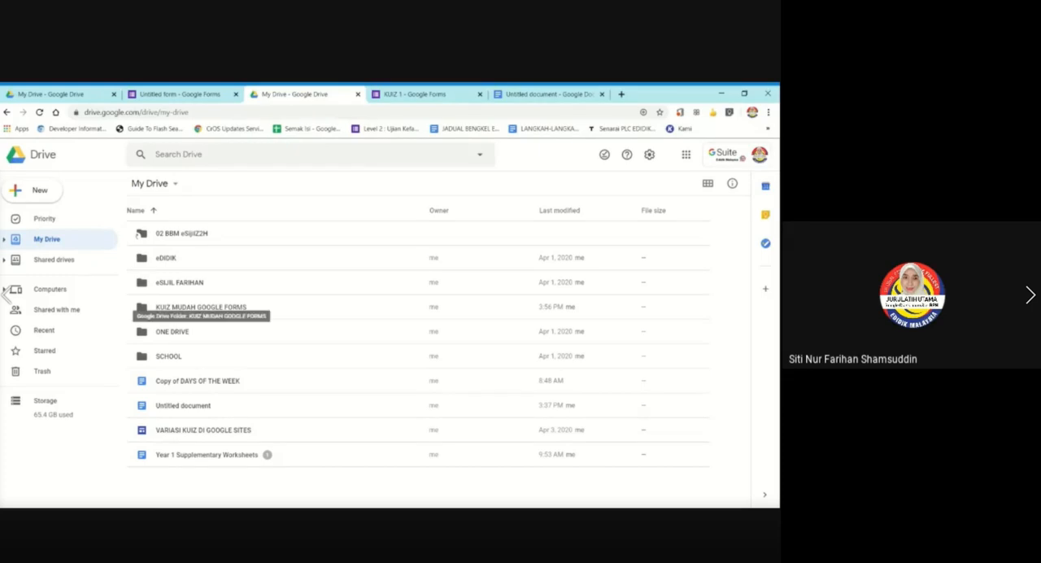
{"action": "left_click", "coordinate": [455, 94]}
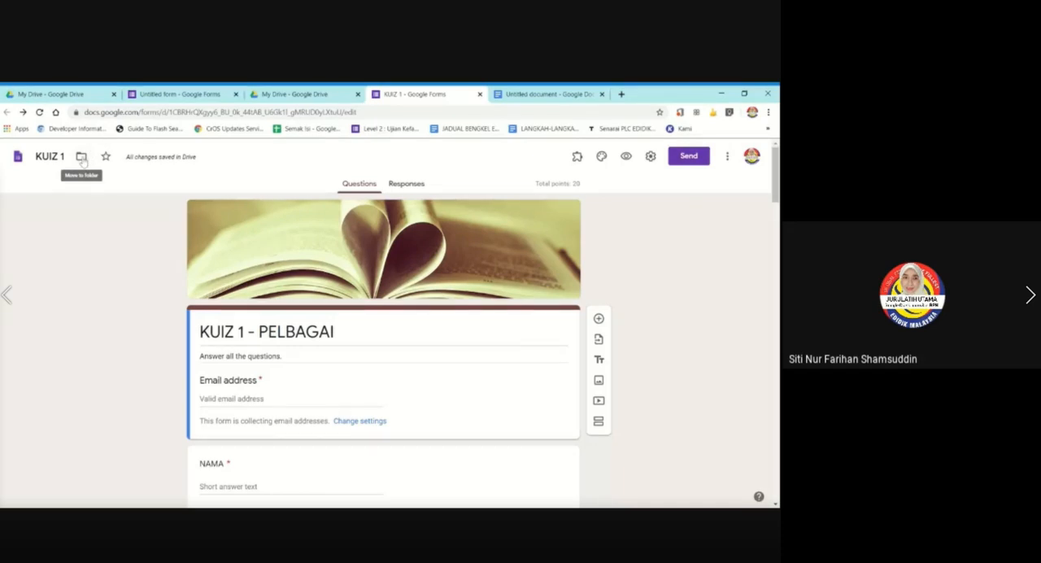
Examine the form's move-to-folder options again, covering the quiz folder's contents, the new folder option, My Drive and the top-level Drive locations.
{"action": "left_click", "coordinate": [82, 156]}
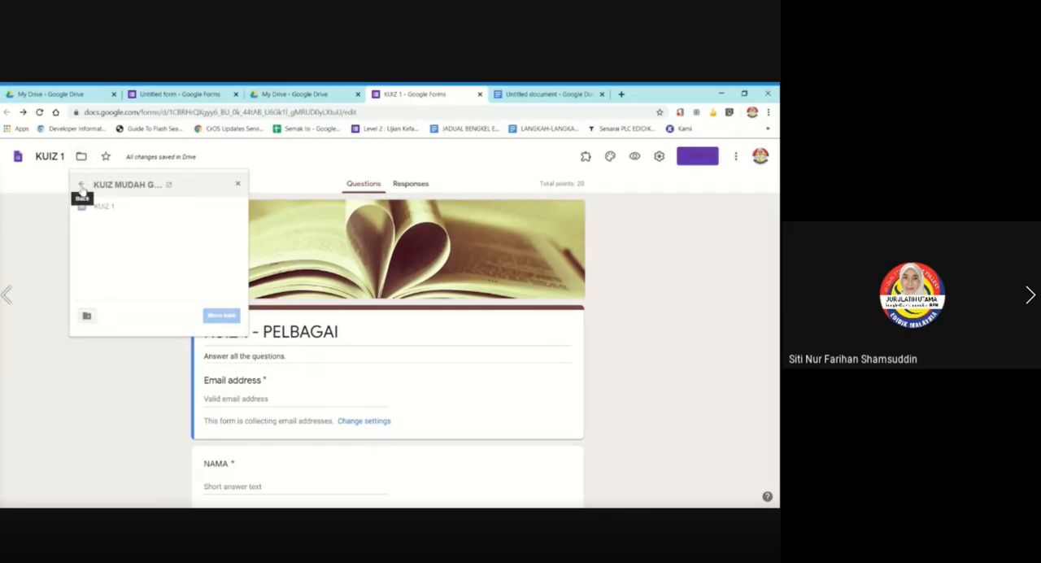
{"action": "left_click", "coordinate": [81, 187]}
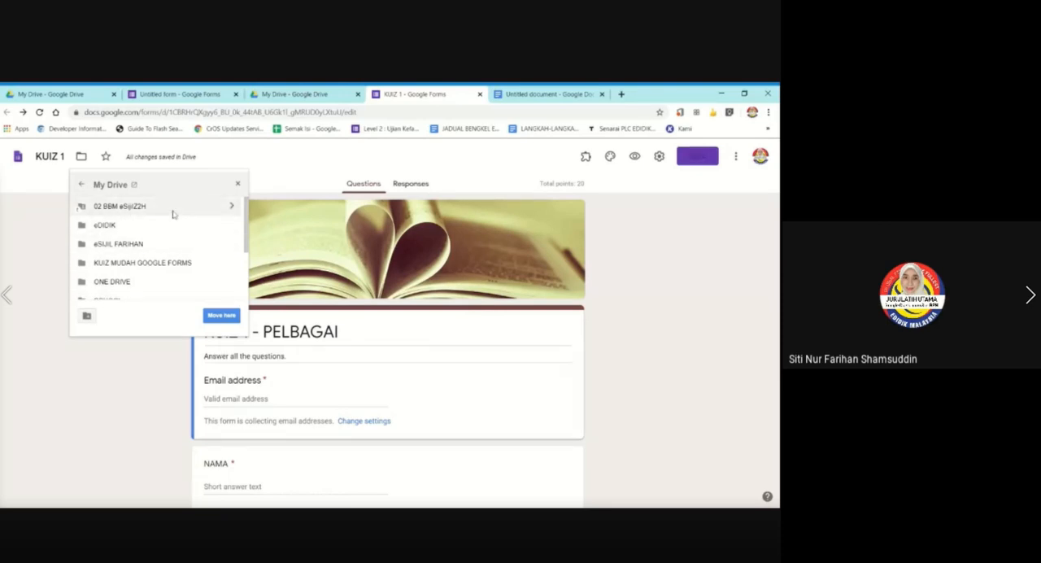
{"action": "left_click", "coordinate": [87, 317]}
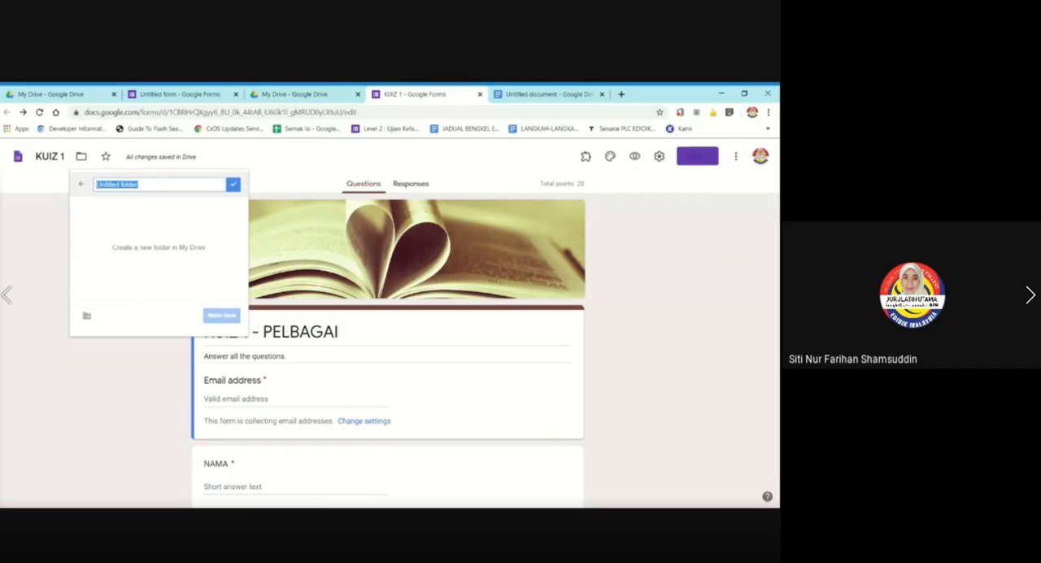
{"action": "left_click", "coordinate": [82, 184]}
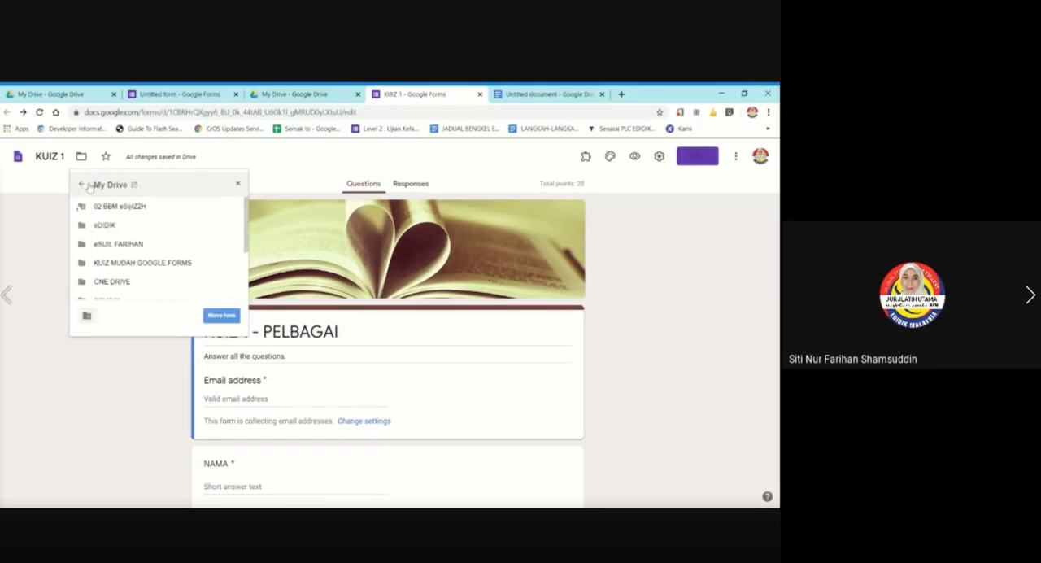
{"action": "double_click", "coordinate": [169, 263]}
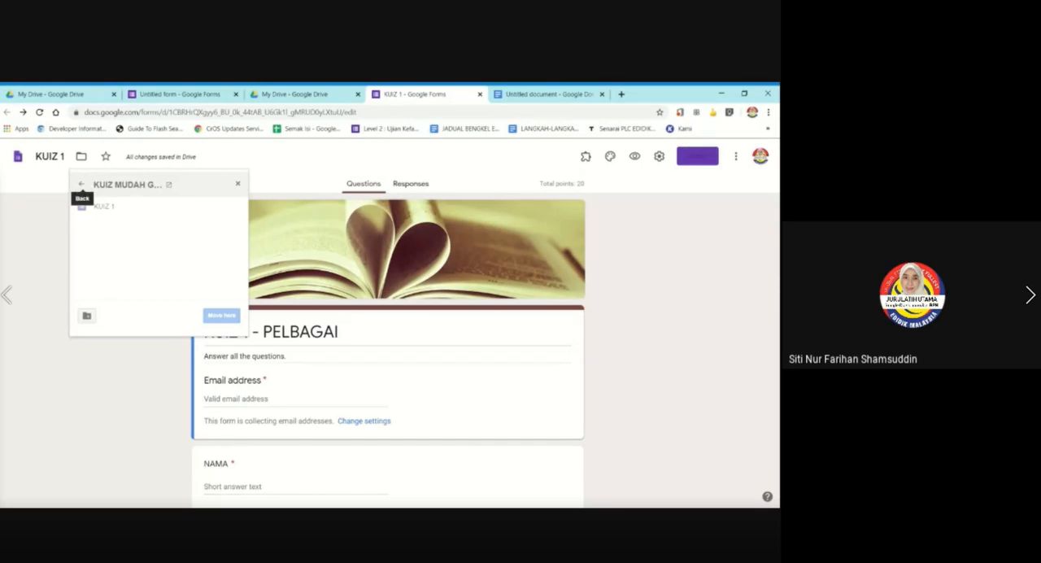
{"action": "left_click", "coordinate": [81, 185]}
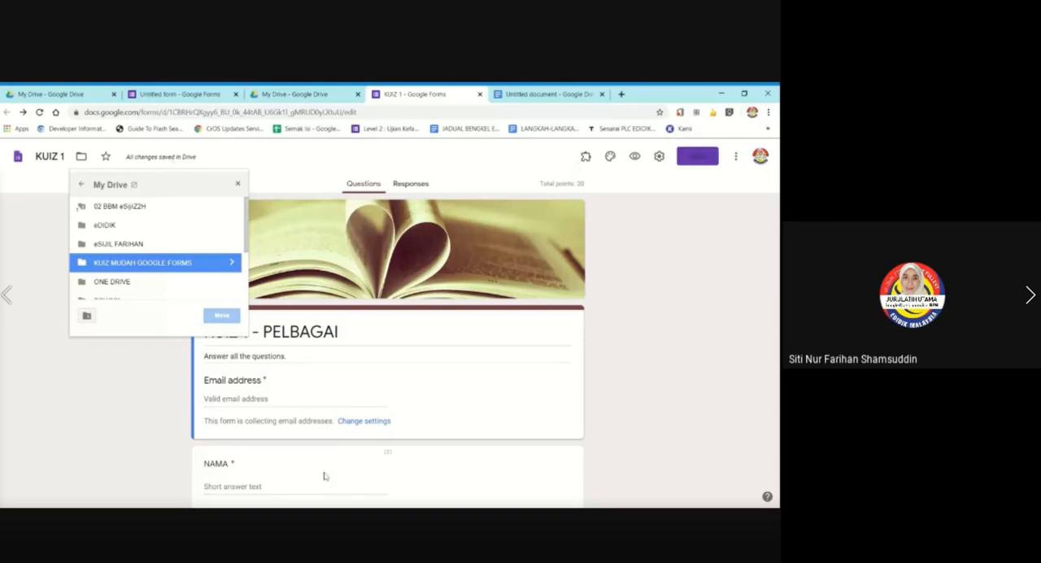
{"action": "left_click", "coordinate": [81, 185]}
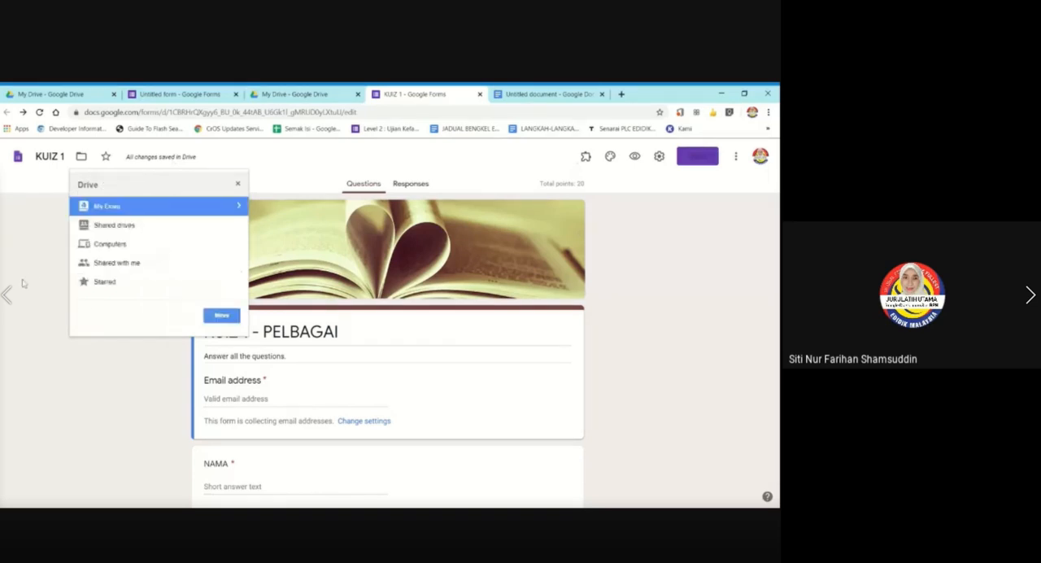
{"action": "double_click", "coordinate": [122, 207]}
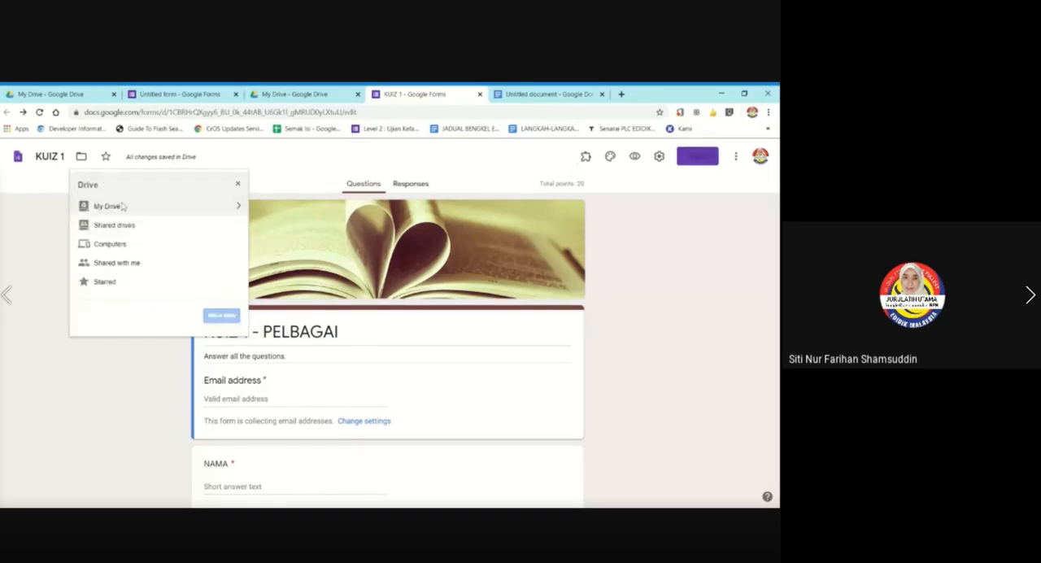
{"action": "left_click", "coordinate": [237, 205]}
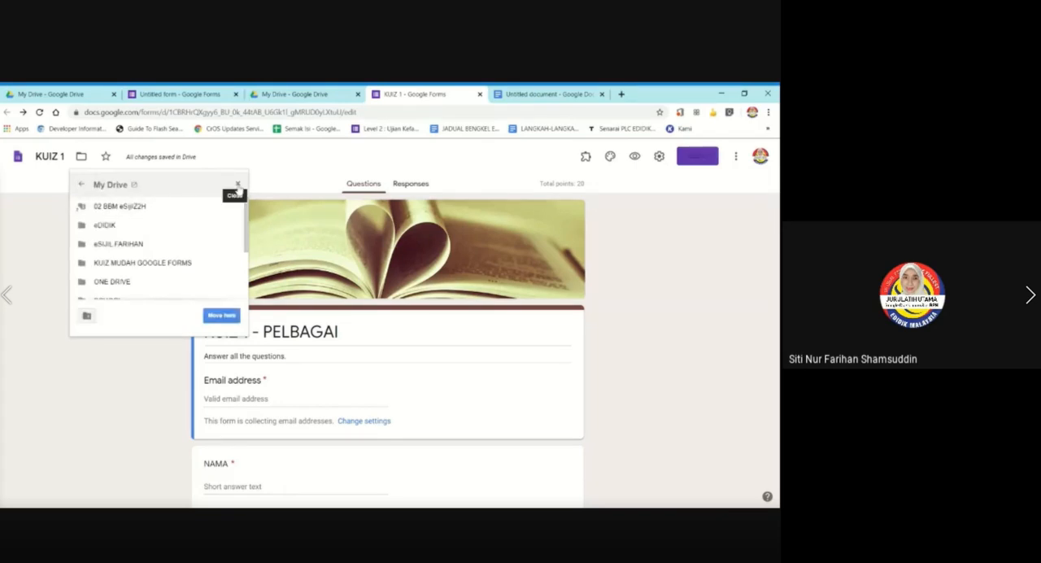
Close the move-to-folder list, check the My Drive folders in Google Drive, and return to the KUIZ 1 form.
{"action": "left_click", "coordinate": [238, 185]}
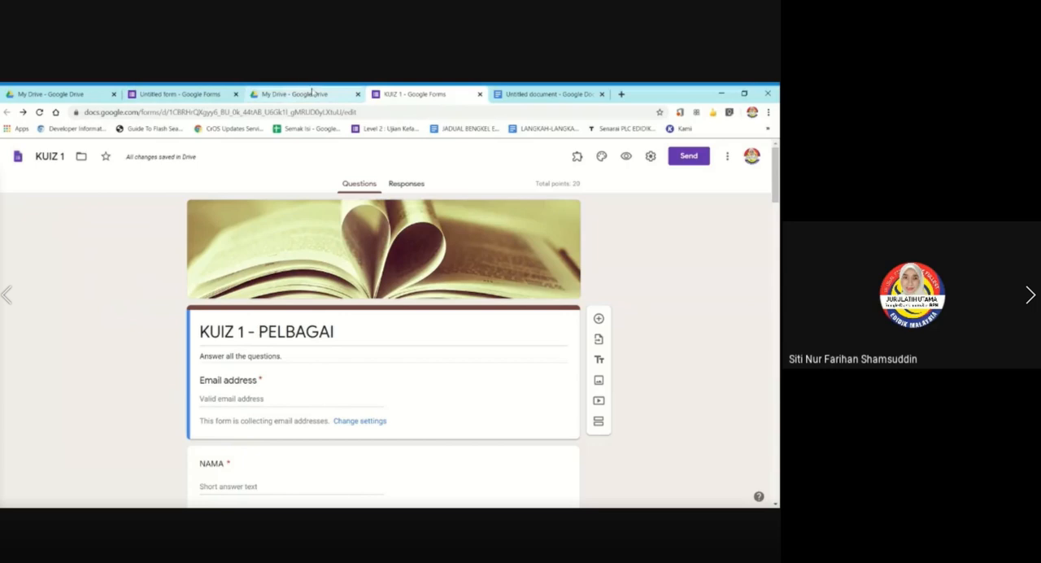
{"action": "left_click", "coordinate": [313, 94]}
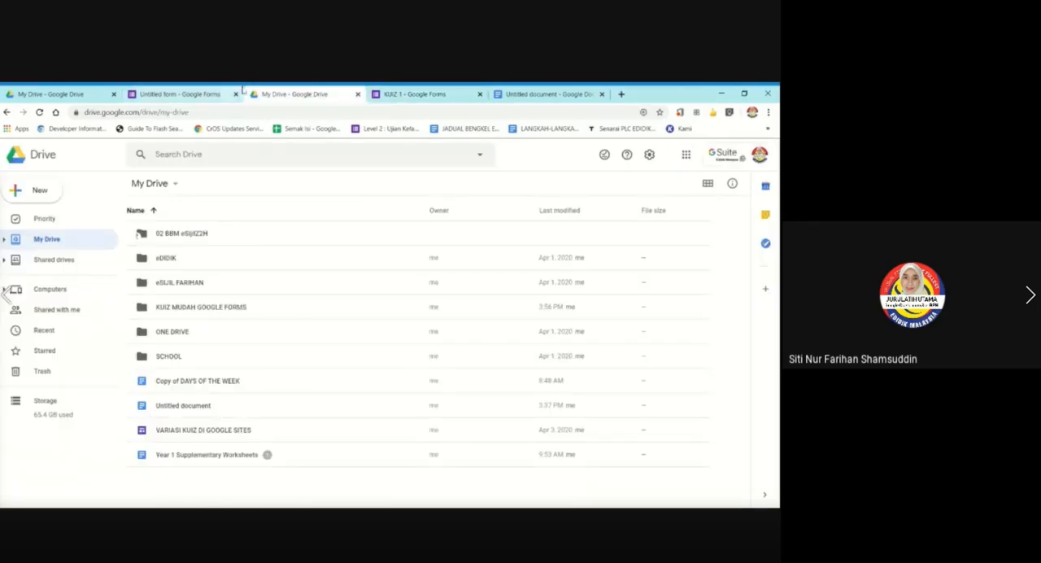
{"action": "left_click", "coordinate": [448, 92]}
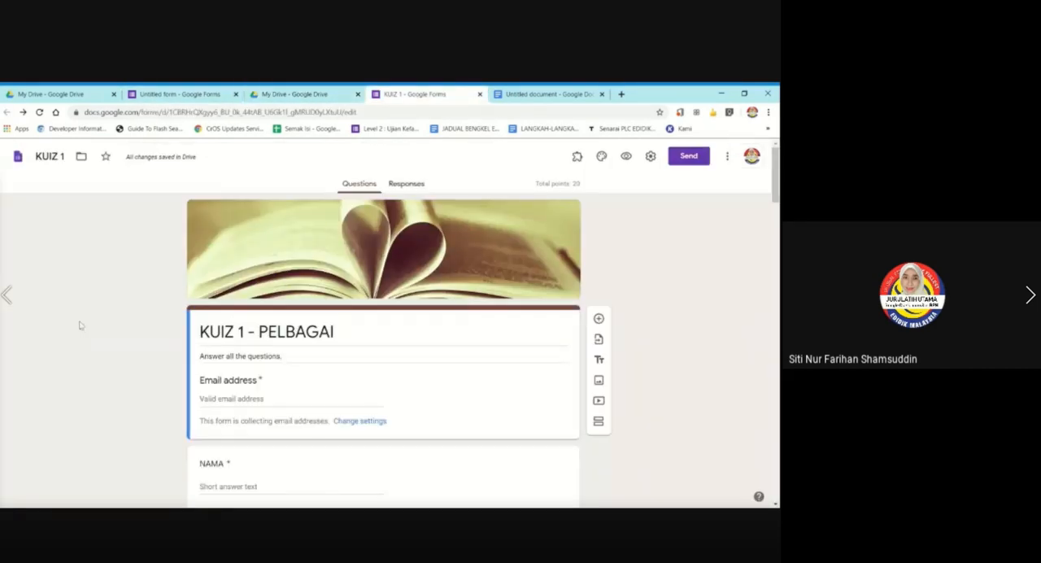
Move the desk picture question above the KELAS question and put it back below KELAS.
{"action": "scroll", "coordinate": [80, 325], "scroll_direction": "down", "scroll_amount": 2}
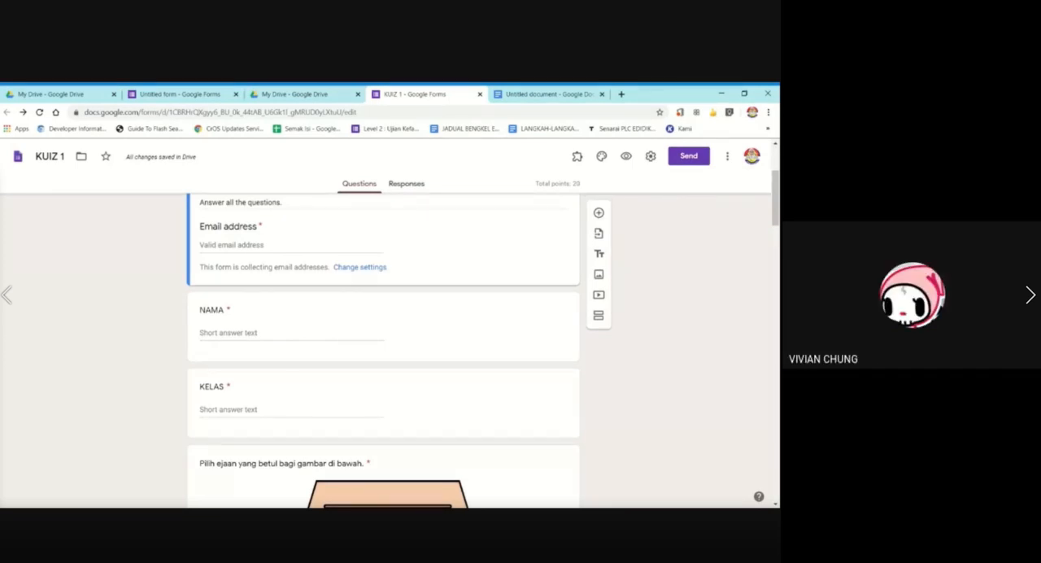
{"action": "scroll", "coordinate": [428, 333], "scroll_direction": "down", "scroll_amount": 3}
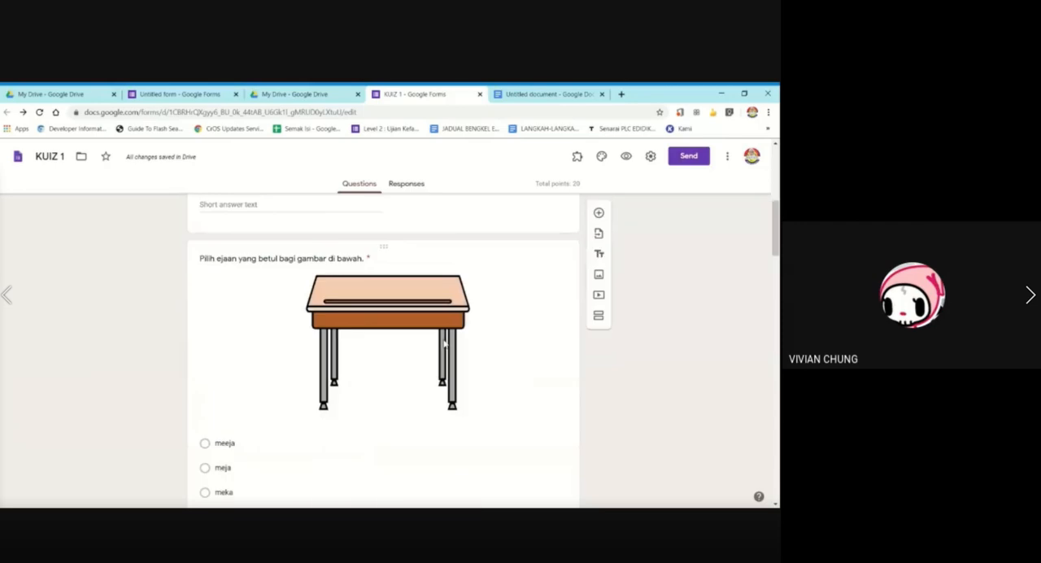
{"action": "left_click", "coordinate": [381, 247]}
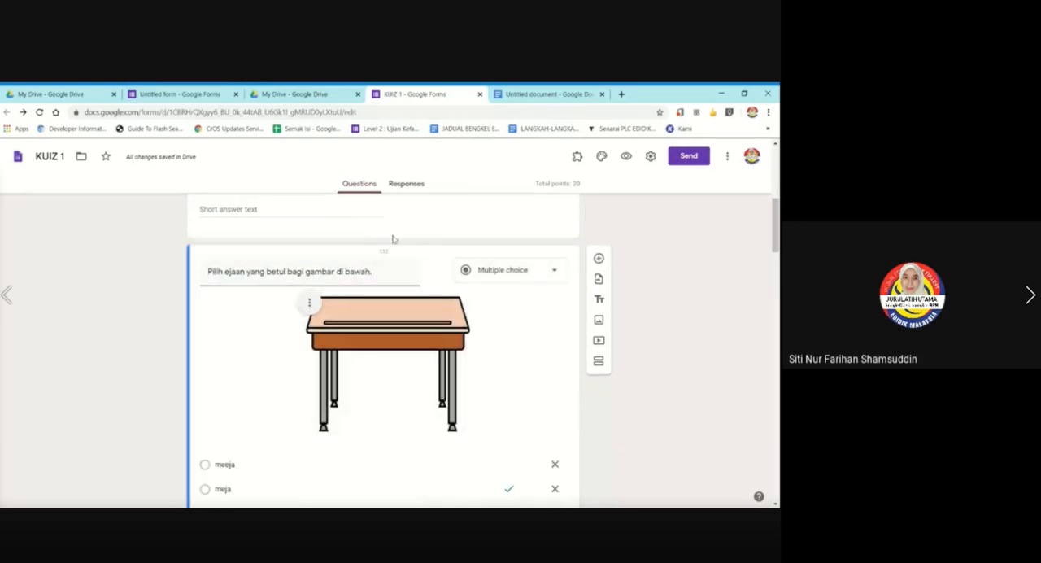
{"action": "mouse_move", "coordinate": [383, 252]}
{"action": "left_mouse_down"}
{"action": "mouse_move", "coordinate": [398, 187]}
{"action": "mouse_move", "coordinate": [390, 241]}
{"action": "left_mouse_up"}
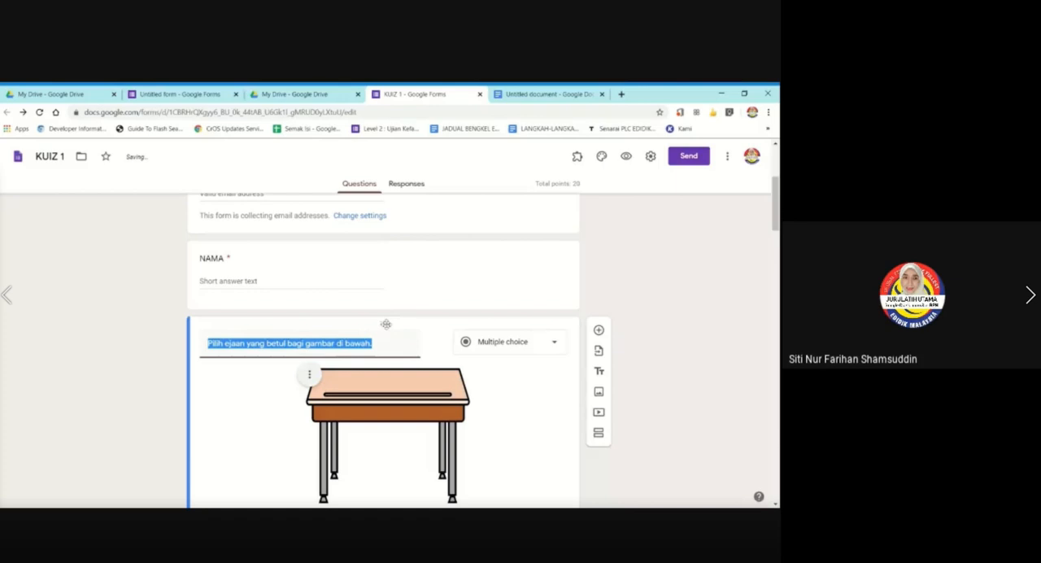
{"action": "left_click_drag", "start_coordinate": [385, 323], "coordinate": [343, 407]}
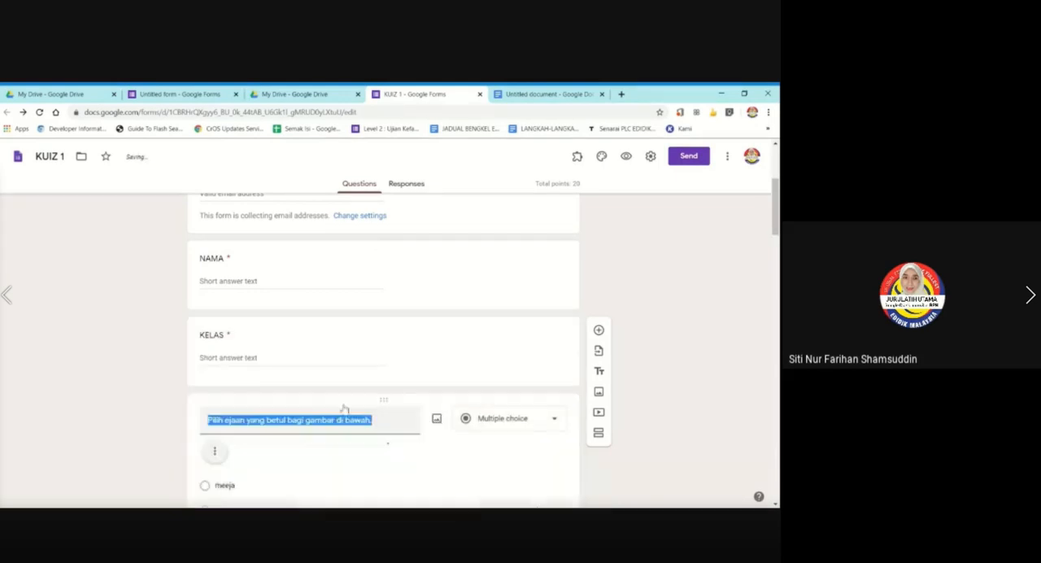
{"action": "left_click", "coordinate": [125, 355]}
Look over the quiz questions down to the hibiscus question, and view the Send form options without sending the form.
{"action": "scroll", "coordinate": [123, 354], "scroll_direction": "down", "scroll_amount": 3}
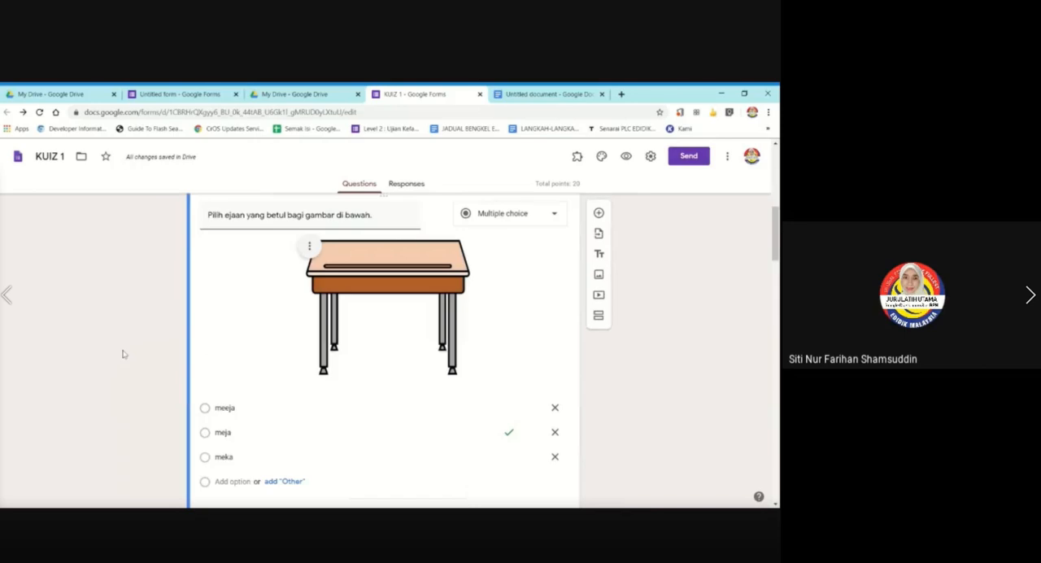
{"action": "scroll", "coordinate": [123, 353], "scroll_direction": "down", "scroll_amount": 4}
{"action": "scroll", "coordinate": [124, 354], "scroll_direction": "down", "scroll_amount": 3}
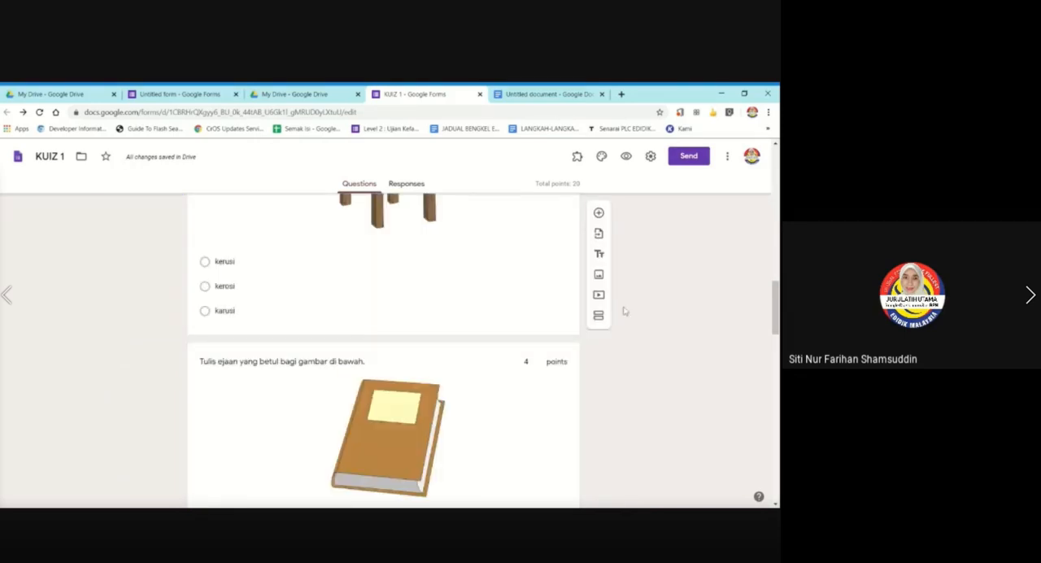
{"action": "scroll", "coordinate": [718, 290], "scroll_direction": "down", "scroll_amount": 6}
{"action": "scroll", "coordinate": [718, 290], "scroll_direction": "down", "scroll_amount": 10}
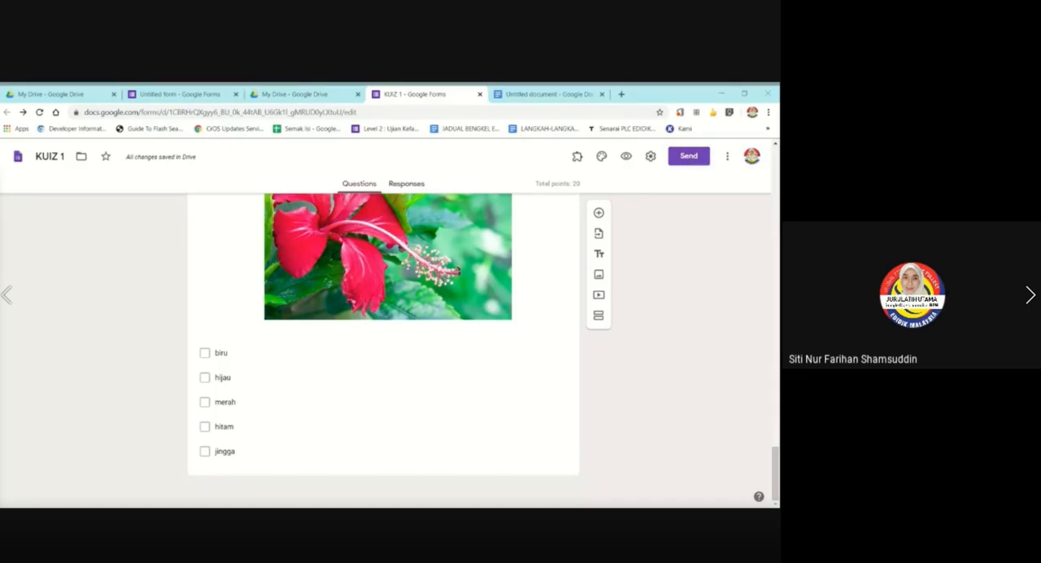
{"action": "left_click", "coordinate": [685, 160]}
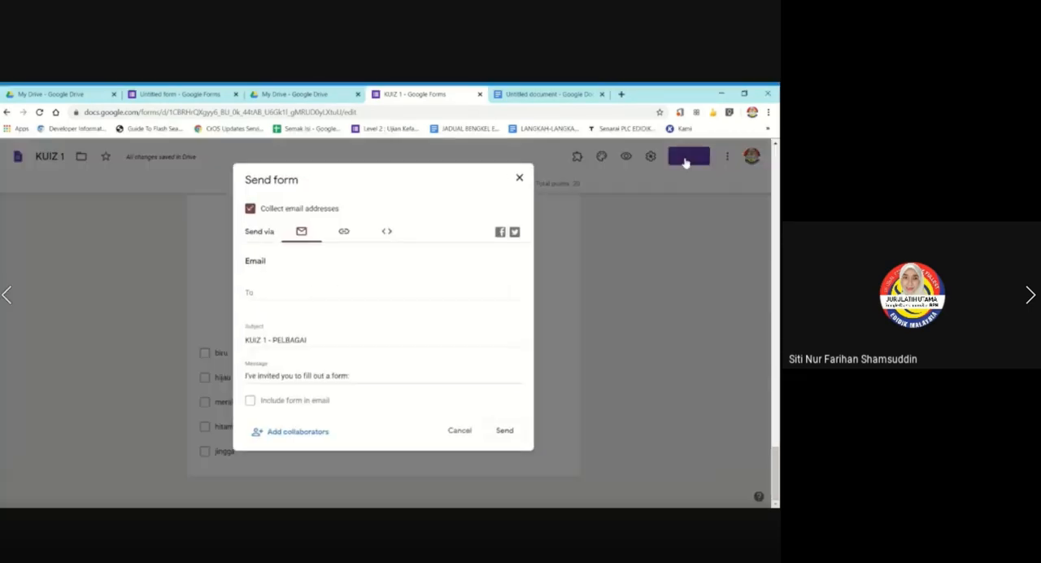
{"action": "left_click", "coordinate": [520, 185]}
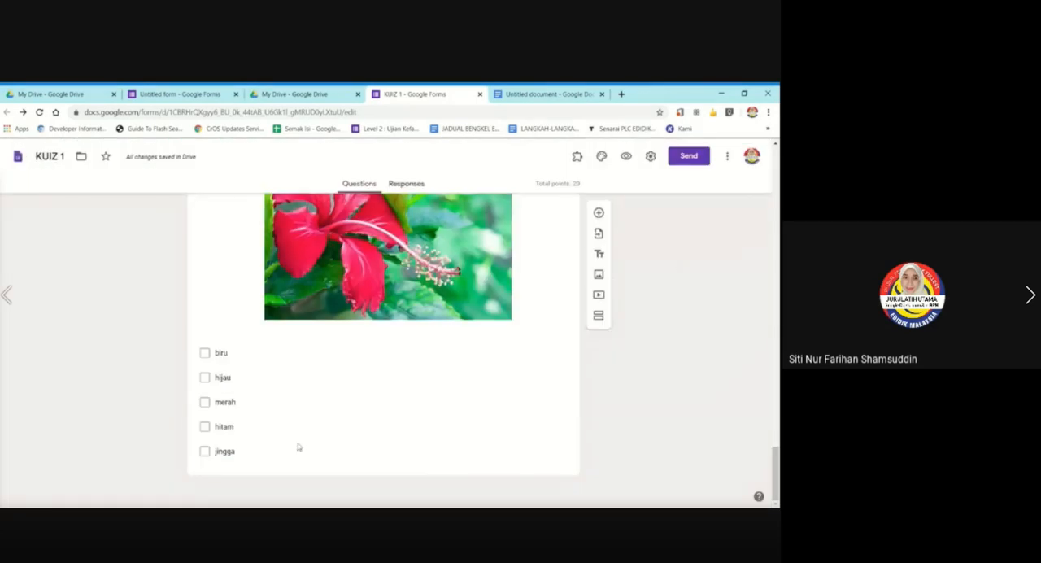
Review the wardrobe and hibiscus questions, and go back through the quiz to the desk question.
{"action": "scroll", "coordinate": [93, 371], "scroll_direction": "up", "scroll_amount": 3}
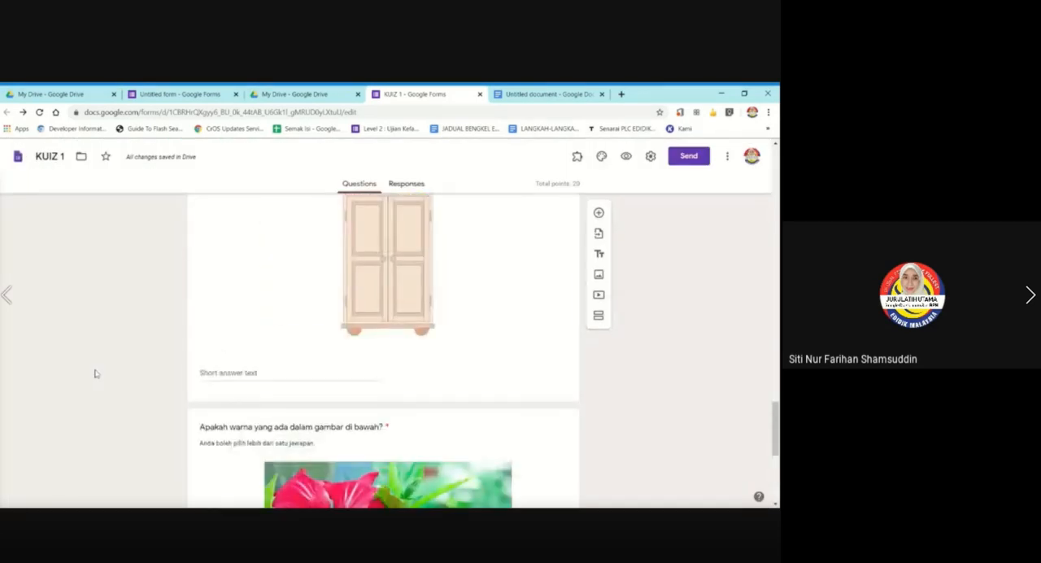
{"action": "scroll", "coordinate": [94, 373], "scroll_direction": "up", "scroll_amount": 3}
{"action": "scroll", "coordinate": [94, 374], "scroll_direction": "down", "scroll_amount": 4}
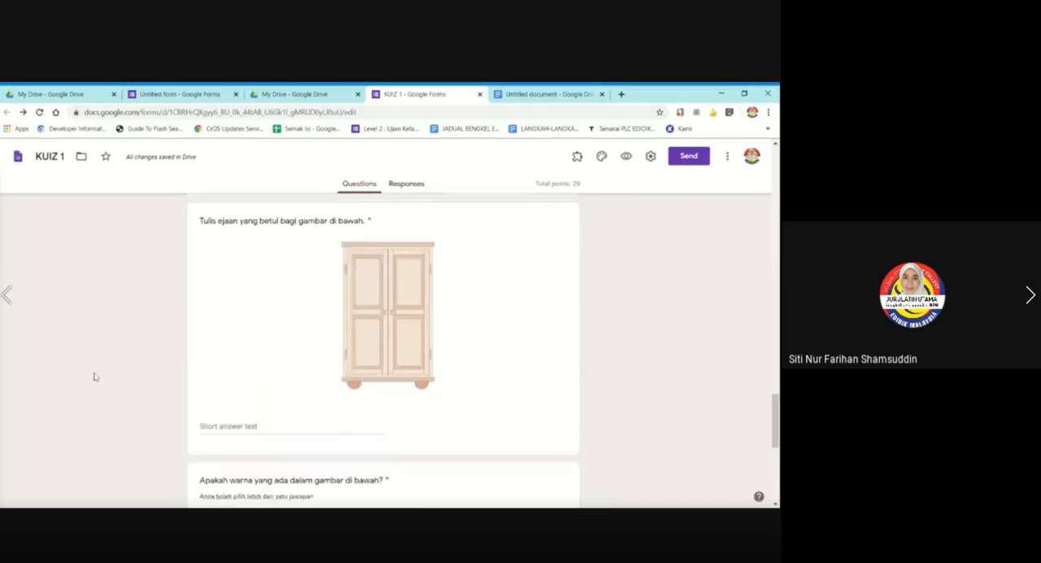
{"action": "scroll", "coordinate": [93, 374], "scroll_direction": "down", "scroll_amount": 2}
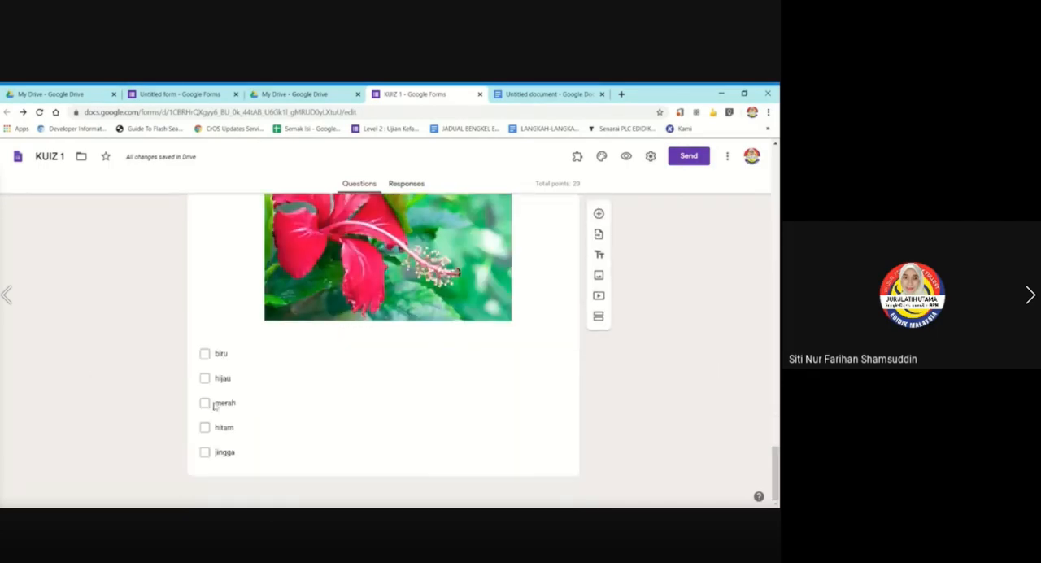
{"action": "scroll", "coordinate": [212, 396], "scroll_direction": "up", "scroll_amount": 8}
{"action": "scroll", "coordinate": [219, 394], "scroll_direction": "down", "scroll_amount": 6}
{"action": "scroll", "coordinate": [755, 268], "scroll_direction": "up", "scroll_amount": 4}
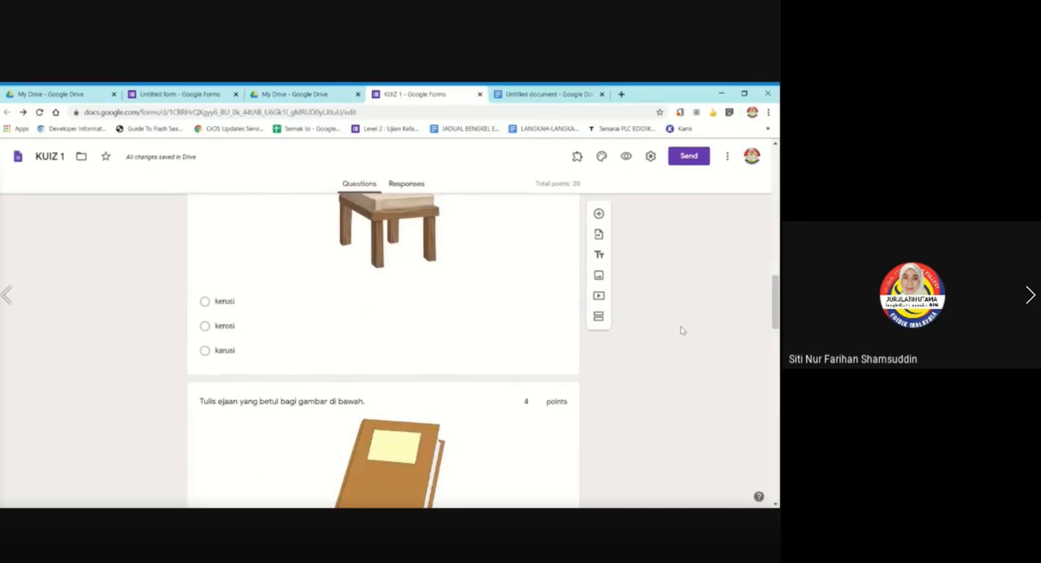
{"action": "scroll", "coordinate": [685, 330], "scroll_direction": "up", "scroll_amount": 5}
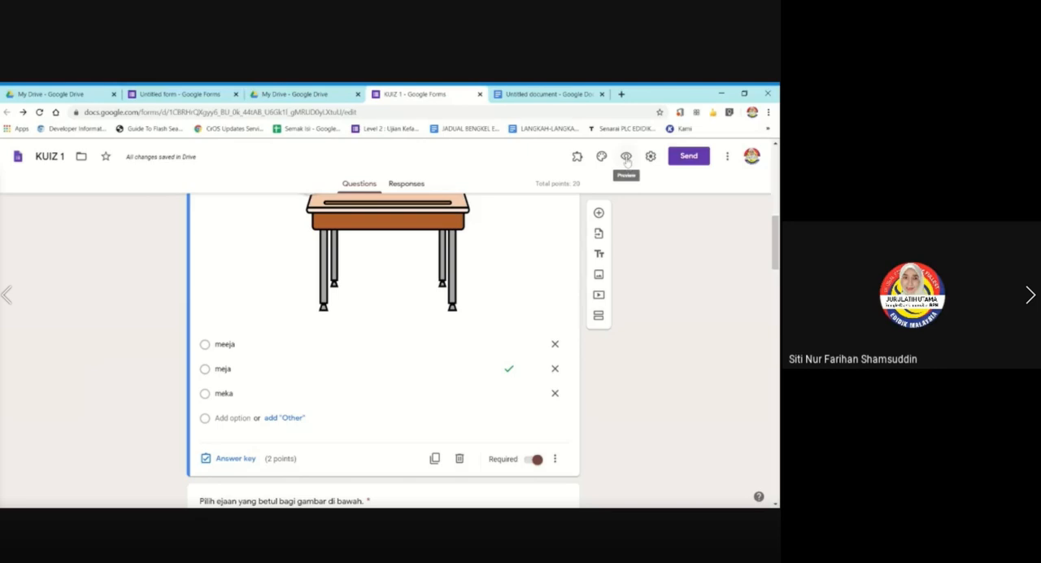
Preview the quiz as a respondent and look through it from the header to the submission area and back.
{"action": "left_click", "coordinate": [626, 157]}
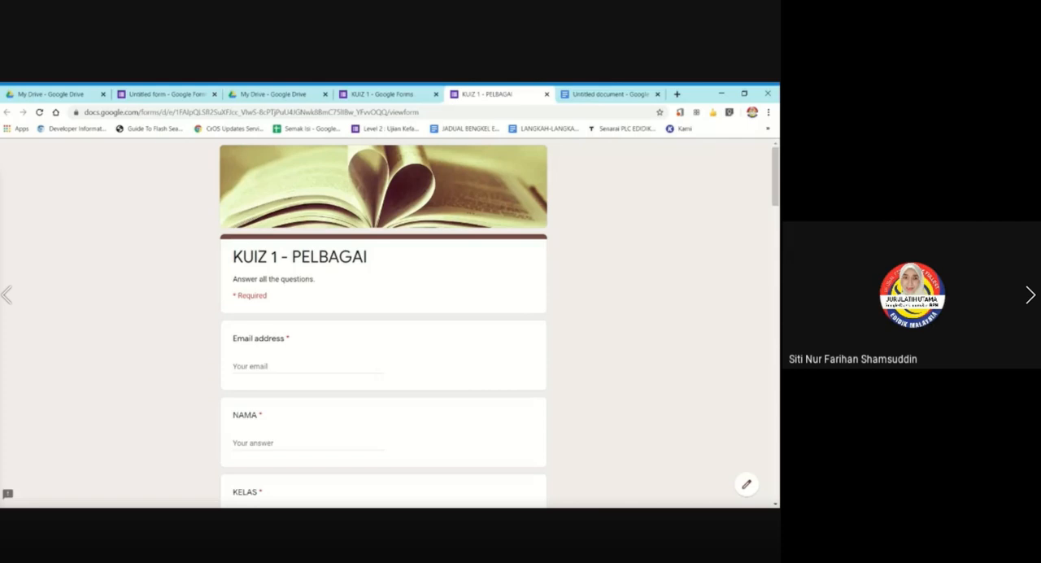
{"action": "scroll", "coordinate": [618, 252], "scroll_direction": "down", "scroll_amount": 5}
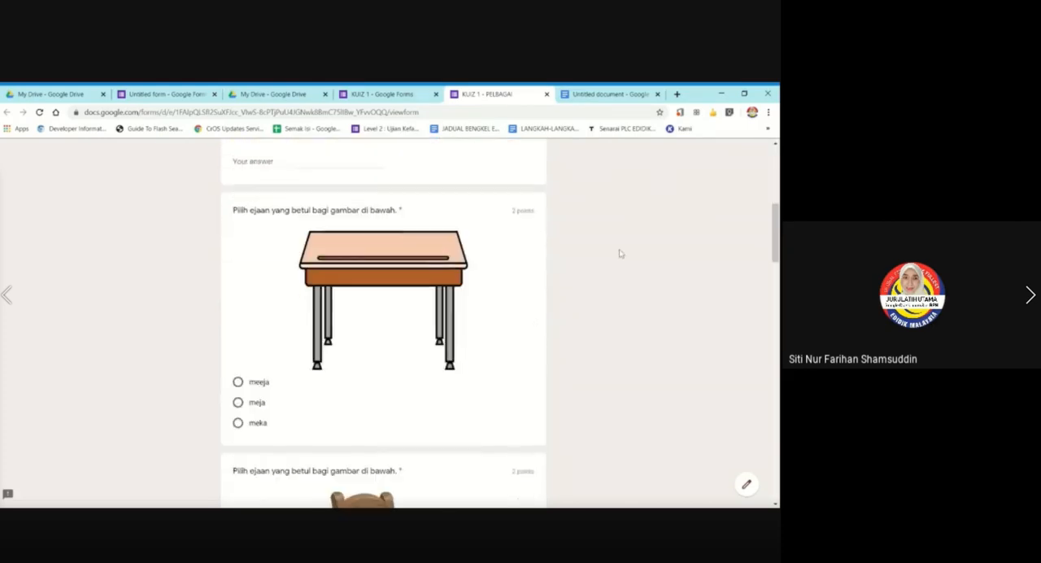
{"action": "scroll", "coordinate": [618, 254], "scroll_direction": "down", "scroll_amount": 5}
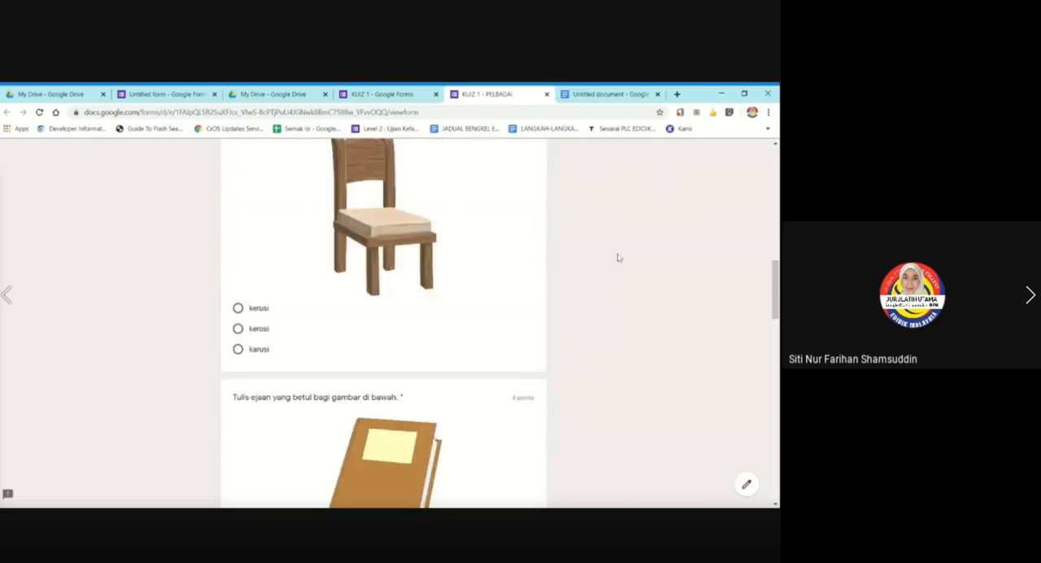
{"action": "scroll", "coordinate": [618, 257], "scroll_direction": "down", "scroll_amount": 5}
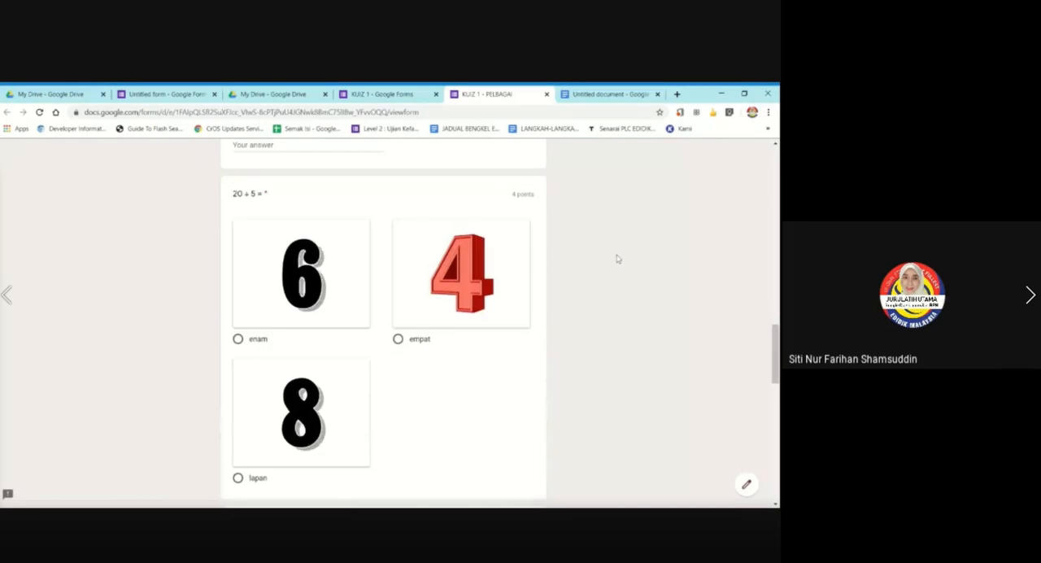
{"action": "scroll", "coordinate": [617, 259], "scroll_direction": "down", "scroll_amount": 5}
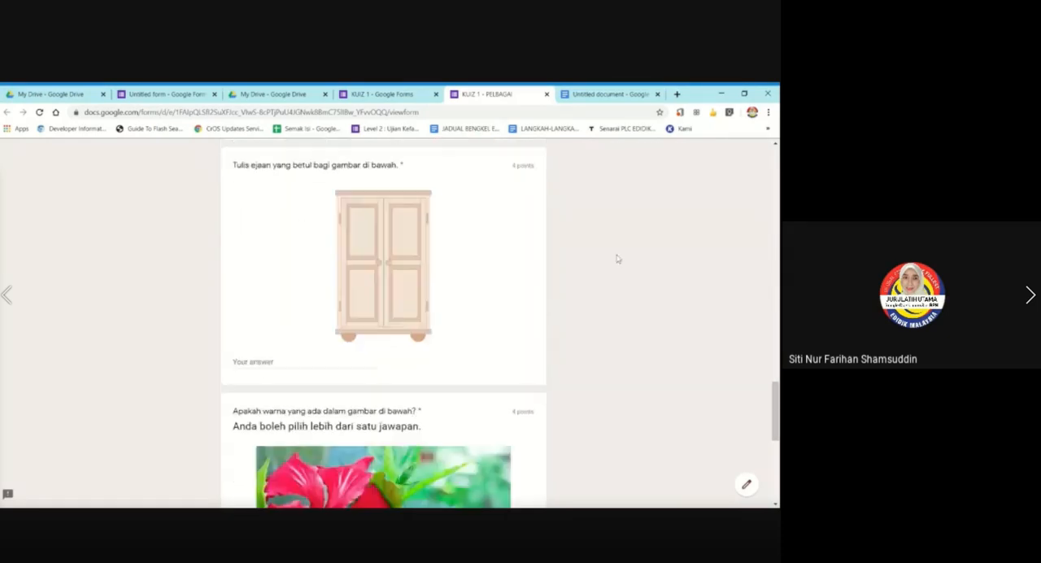
{"action": "scroll", "coordinate": [617, 258], "scroll_direction": "down", "scroll_amount": 3}
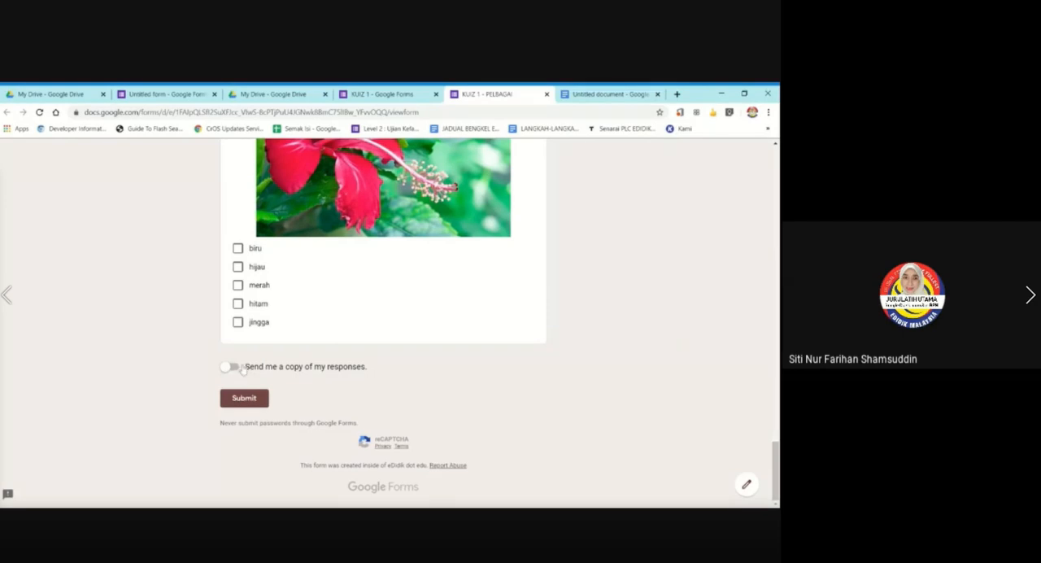
{"action": "scroll", "coordinate": [777, 244], "scroll_direction": "up", "scroll_amount": 10}
{"action": "scroll", "coordinate": [770, 239], "scroll_direction": "up", "scroll_amount": 15}
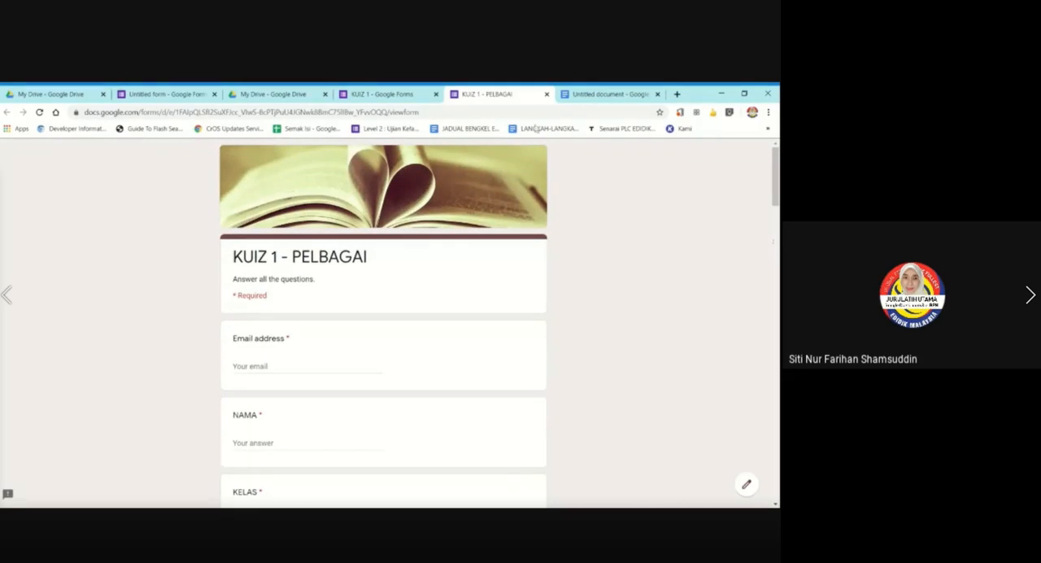
Return to the KUIZ 1 form editor, turn off Collect email addresses in the form settings, and save them.
{"action": "left_click", "coordinate": [403, 95]}
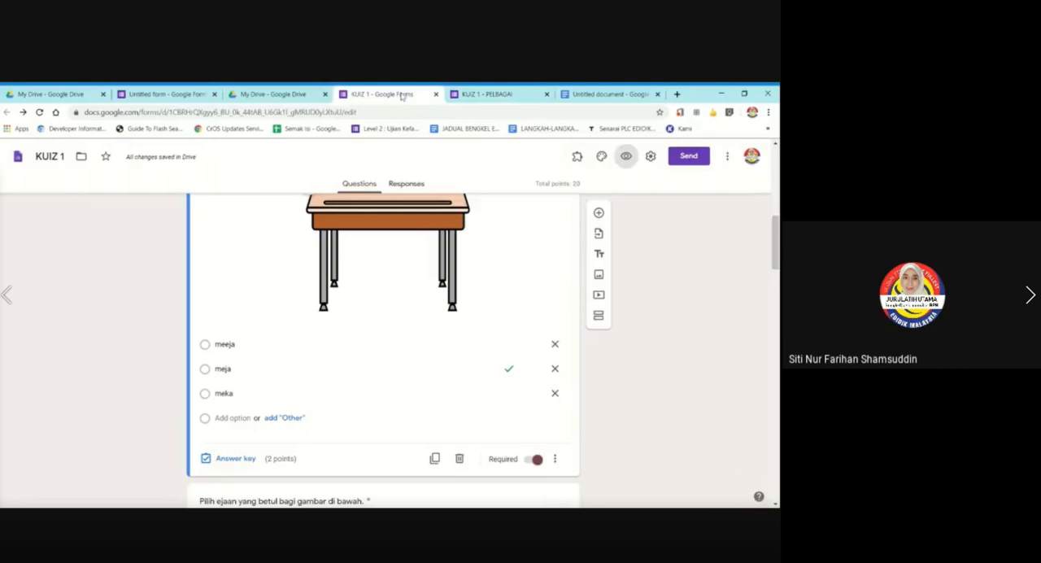
{"action": "scroll", "coordinate": [608, 331], "scroll_direction": "up", "scroll_amount": 10}
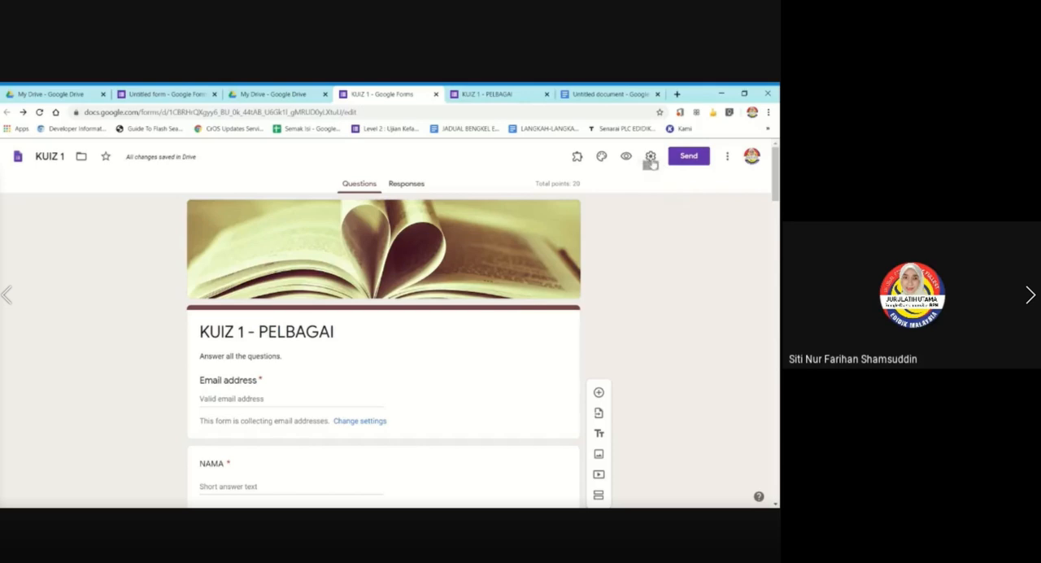
{"action": "left_click", "coordinate": [650, 158]}
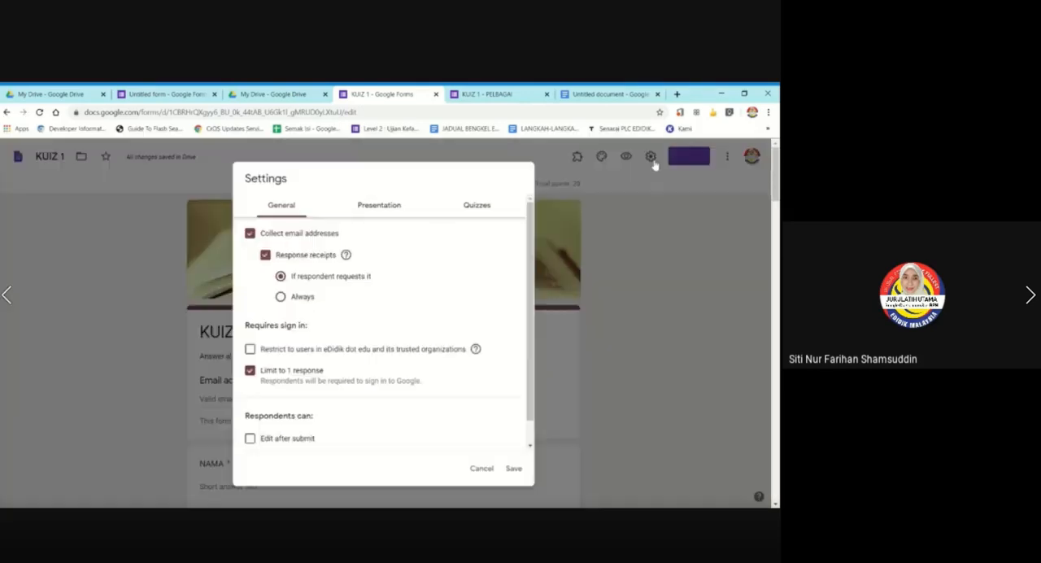
{"action": "left_click", "coordinate": [256, 235]}
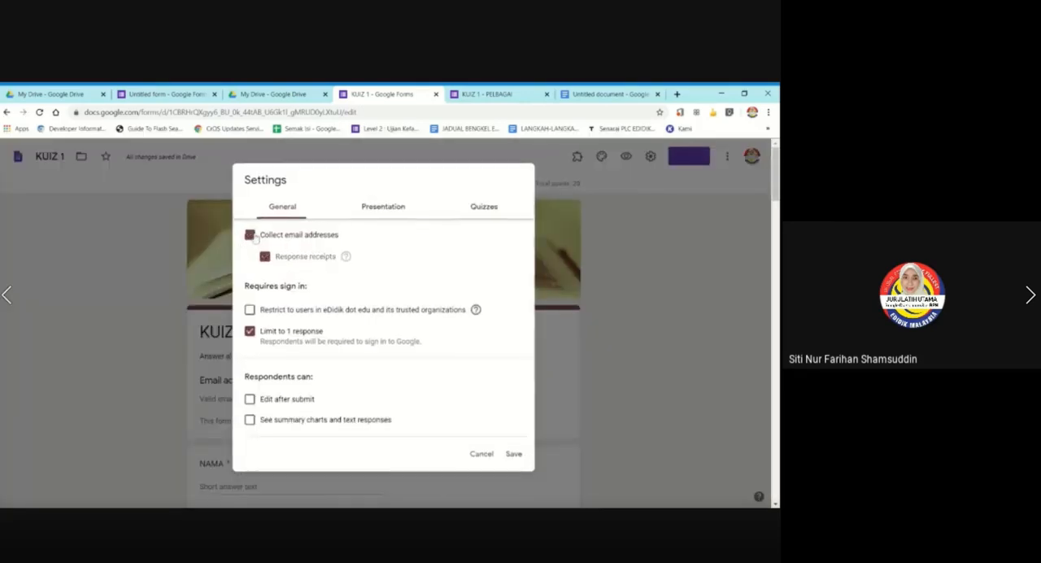
{"action": "left_click", "coordinate": [516, 454]}
Close the existing quiz preview and open a fresh preview of the KUIZ 1 form.
{"action": "scroll", "coordinate": [674, 349], "scroll_direction": "down", "scroll_amount": 6}
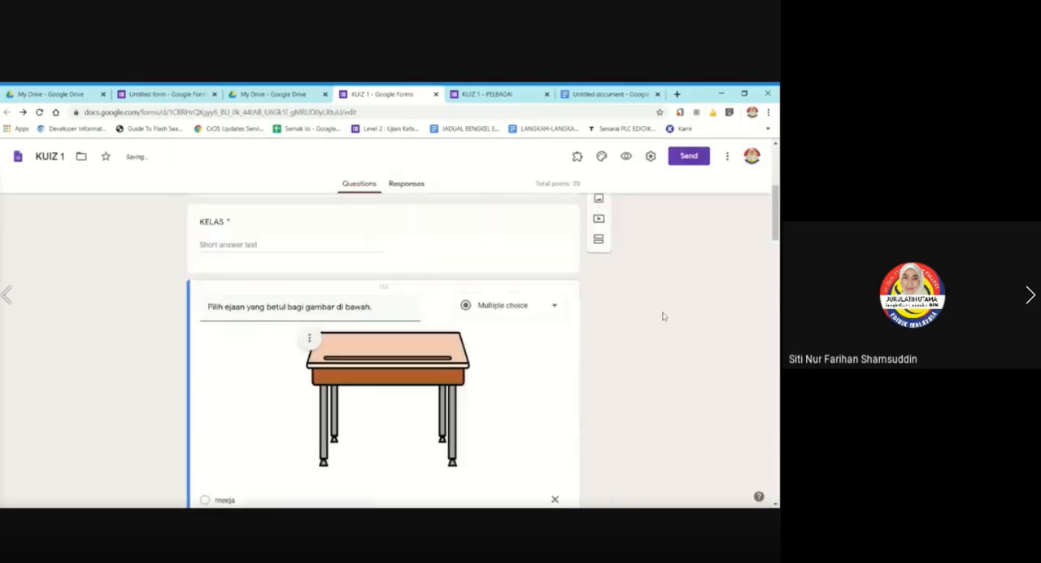
{"action": "scroll", "coordinate": [662, 316], "scroll_direction": "down", "scroll_amount": 5}
{"action": "scroll", "coordinate": [659, 316], "scroll_direction": "up", "scroll_amount": 2}
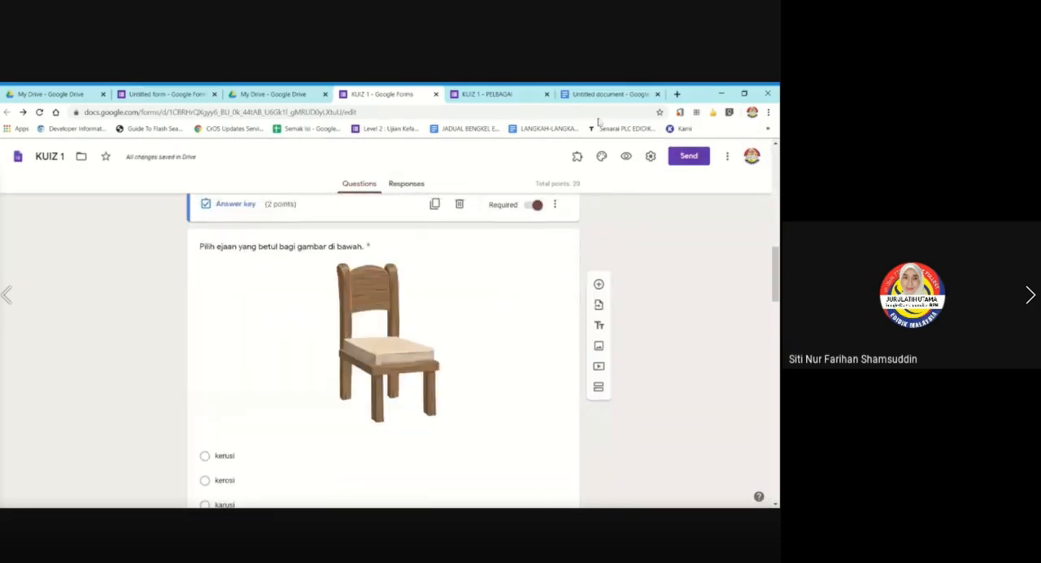
{"action": "left_click", "coordinate": [547, 94]}
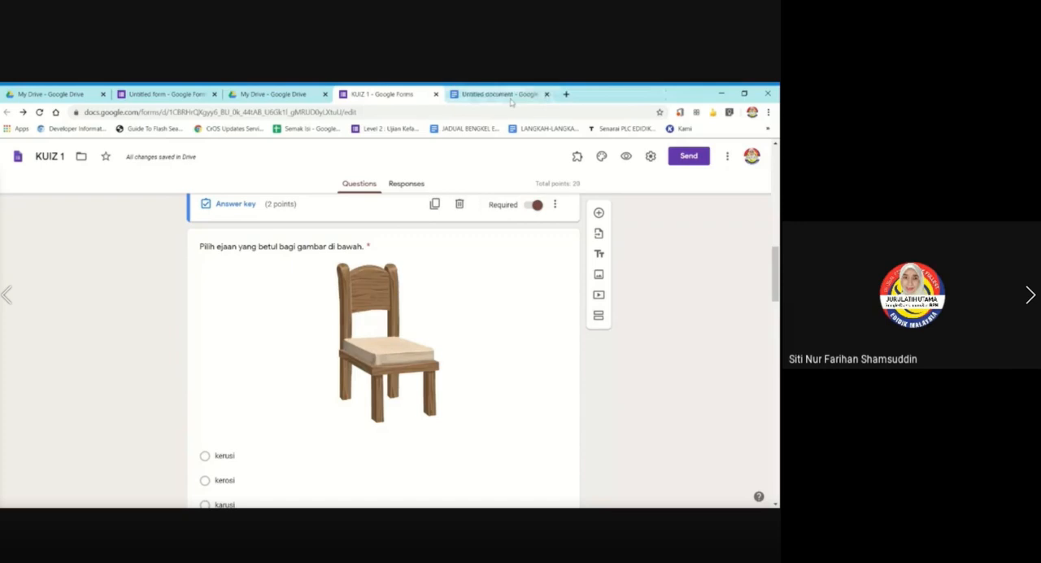
{"action": "left_click", "coordinate": [627, 159]}
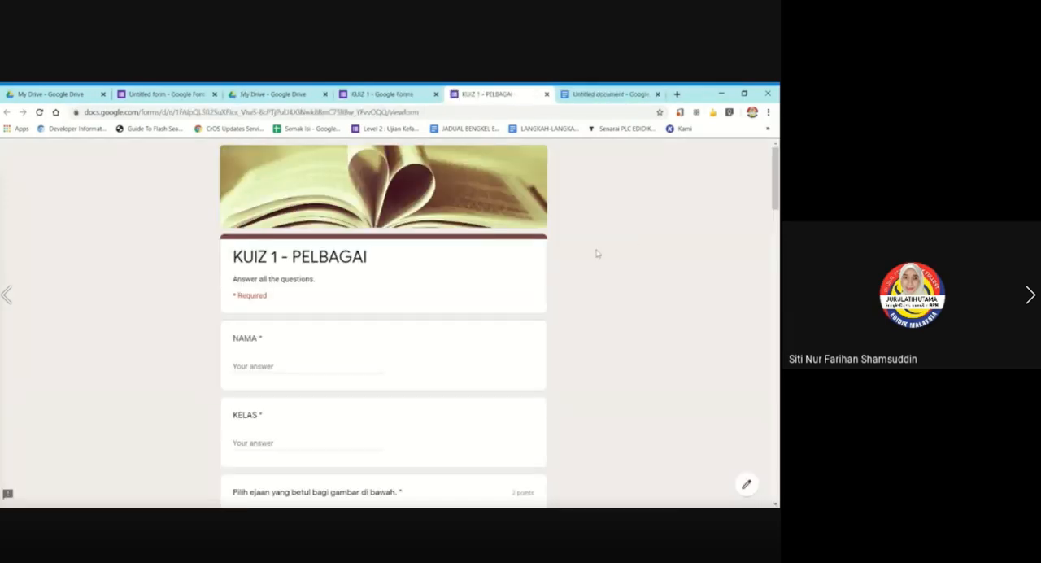
Fill in the previewed quiz with "A" for NAMA and "B" for KELAS.
{"action": "left_click", "coordinate": [291, 365]}
{"action": "type", "text": "A"}
{"action": "left_click", "coordinate": [370, 439]}
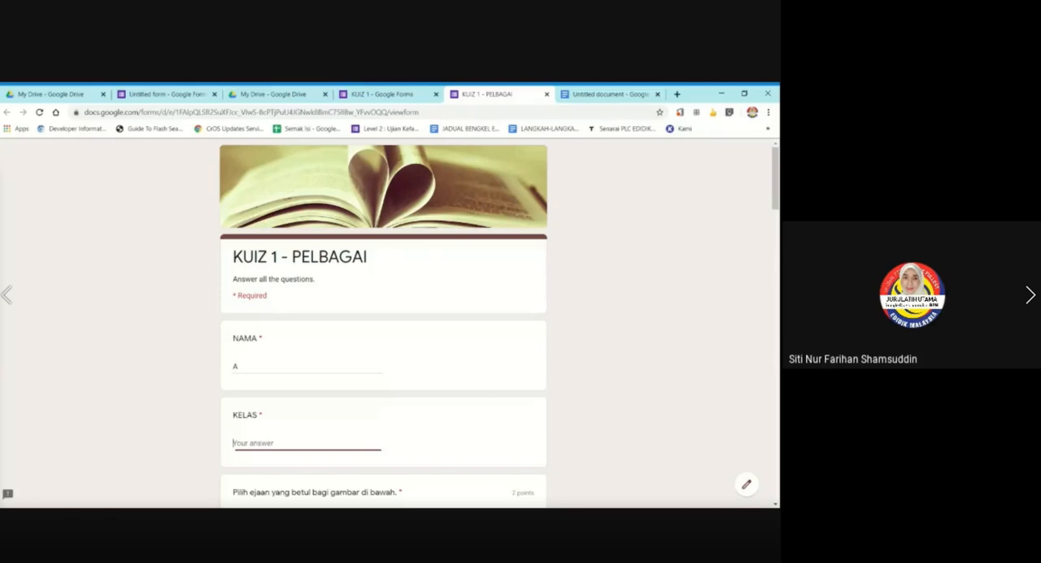
{"action": "type", "text": "B"}
{"action": "scroll", "coordinate": [360, 411], "scroll_direction": "down", "scroll_amount": 3}
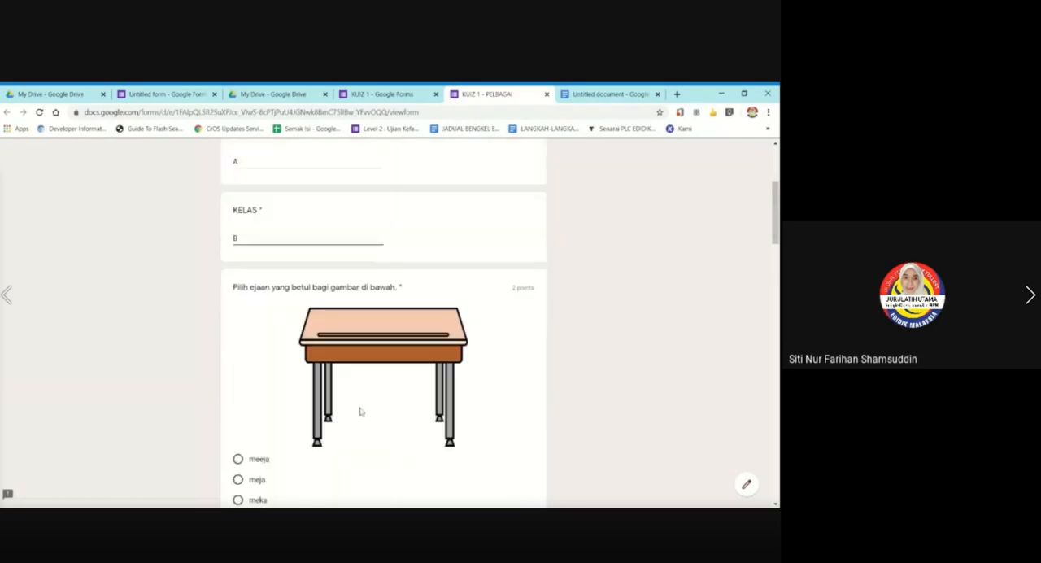
Answer the table picture question with "meja" and the chair picture question with "kerusi".
{"action": "scroll", "coordinate": [300, 364], "scroll_direction": "down", "scroll_amount": 2}
{"action": "scroll", "coordinate": [300, 363], "scroll_direction": "down", "scroll_amount": 1}
{"action": "left_click", "coordinate": [237, 325]}
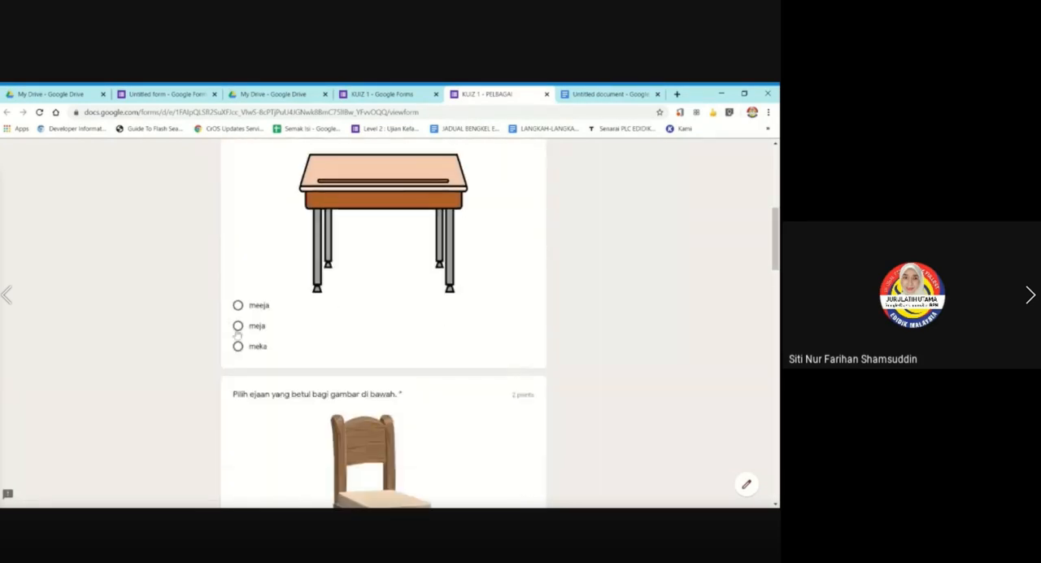
{"action": "left_click", "coordinate": [237, 436]}
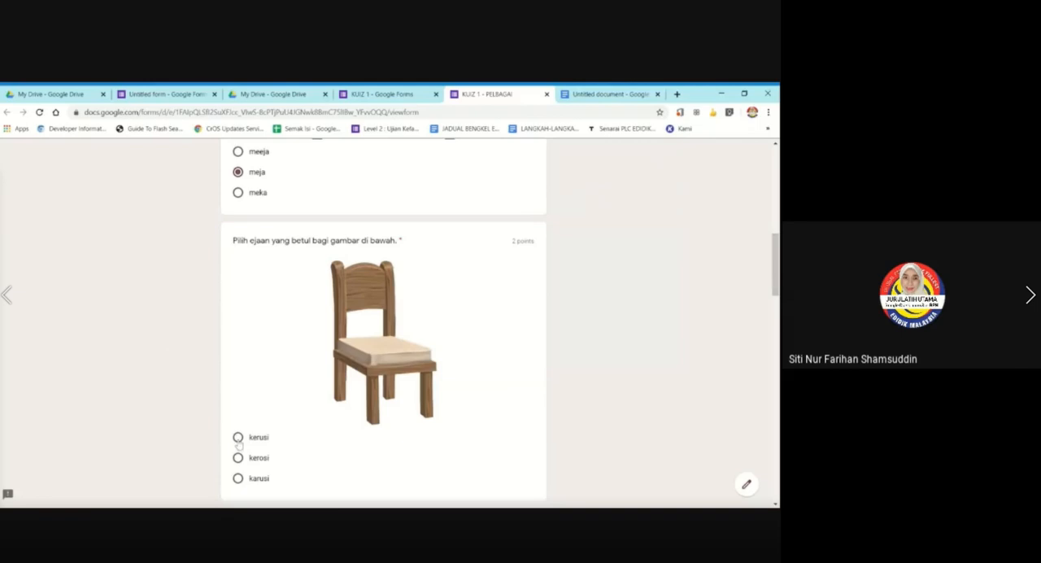
Enter "BUKU" as the answer for the book picture and choose "empat" for the 20 ÷ 5 question.
{"action": "scroll", "coordinate": [202, 404], "scroll_direction": "down", "scroll_amount": 5}
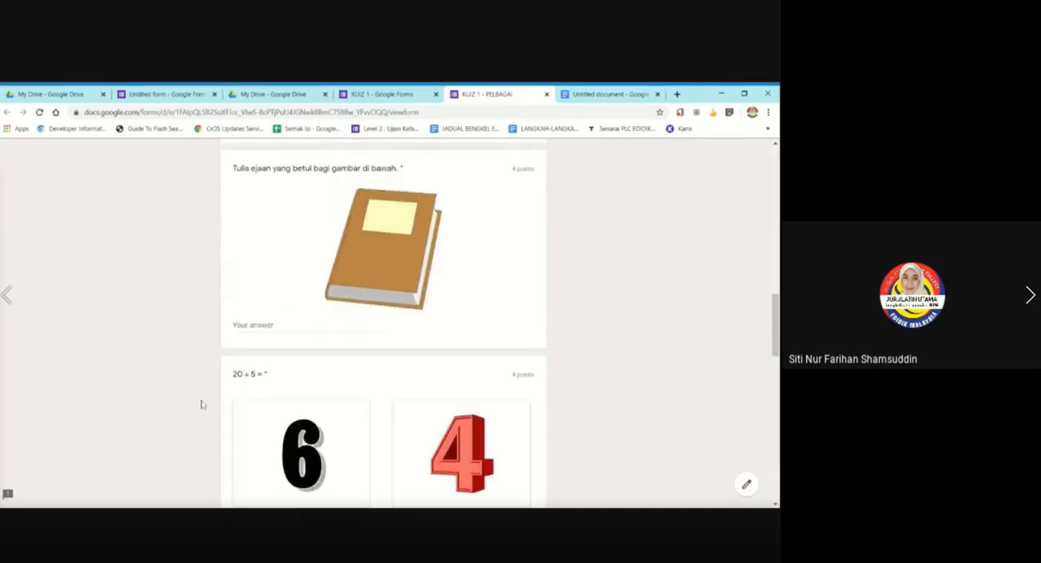
{"action": "left_click", "coordinate": [280, 323]}
{"action": "type", "text": "BUKU"}
{"action": "scroll", "coordinate": [281, 329], "scroll_direction": "down", "scroll_amount": 2}
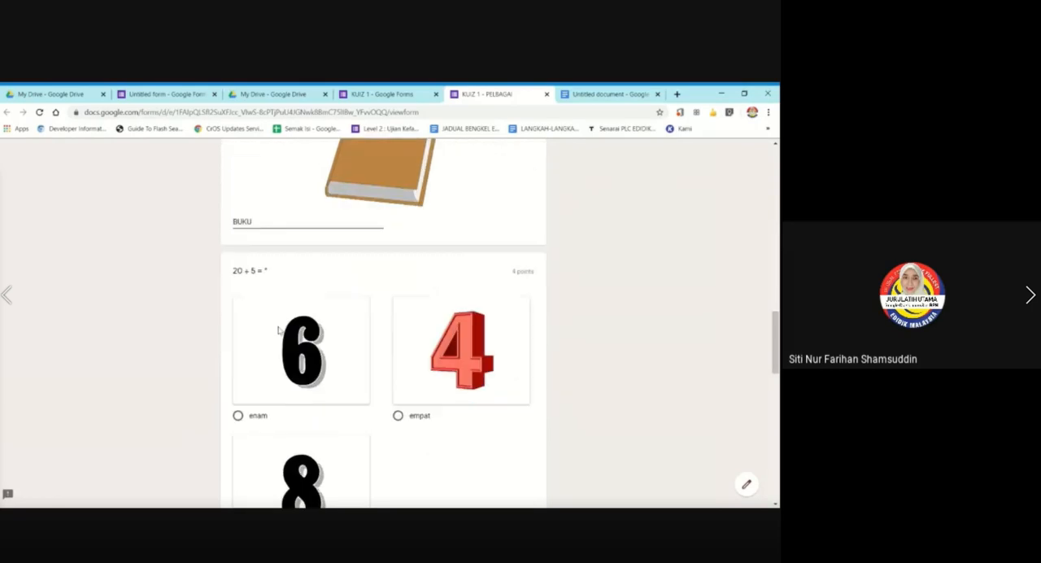
{"action": "scroll", "coordinate": [280, 329], "scroll_direction": "down", "scroll_amount": 2}
{"action": "left_click", "coordinate": [397, 312]}
Enter "ALMARI" for the cupboard picture and select "hijau" and "merah" as the flower's colours.
{"action": "scroll", "coordinate": [440, 314], "scroll_direction": "down", "scroll_amount": 3}
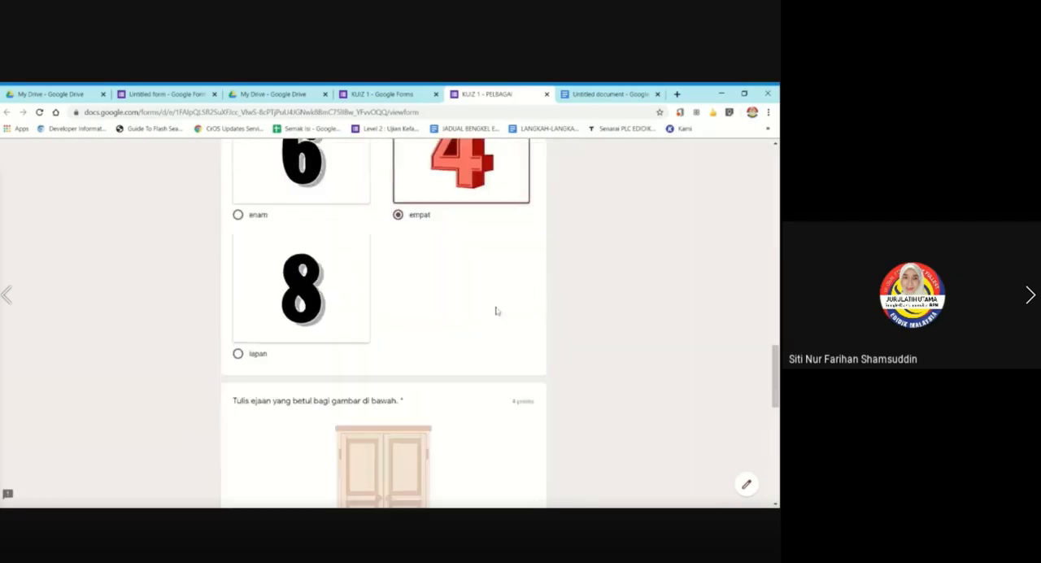
{"action": "left_click", "coordinate": [281, 431]}
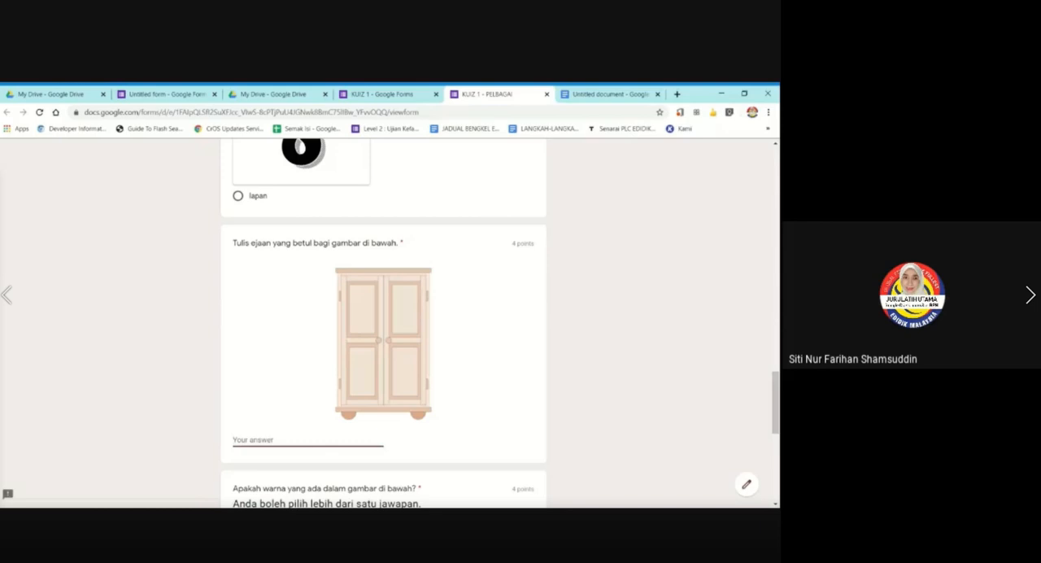
{"action": "type", "text": "ALMARI"}
{"action": "scroll", "coordinate": [223, 341], "scroll_direction": "down", "scroll_amount": 2}
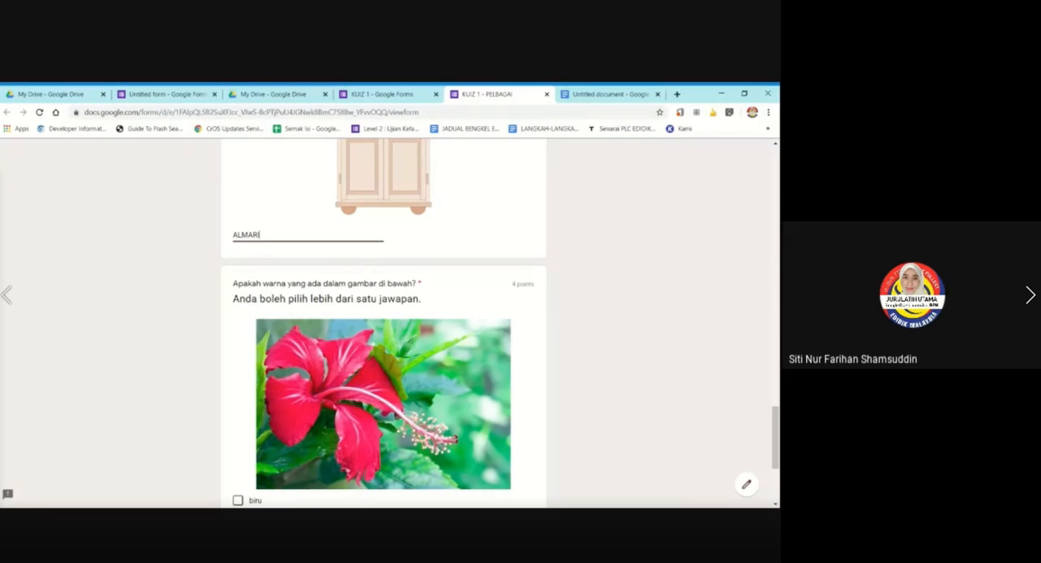
{"action": "scroll", "coordinate": [276, 325], "scroll_direction": "down", "scroll_amount": 4}
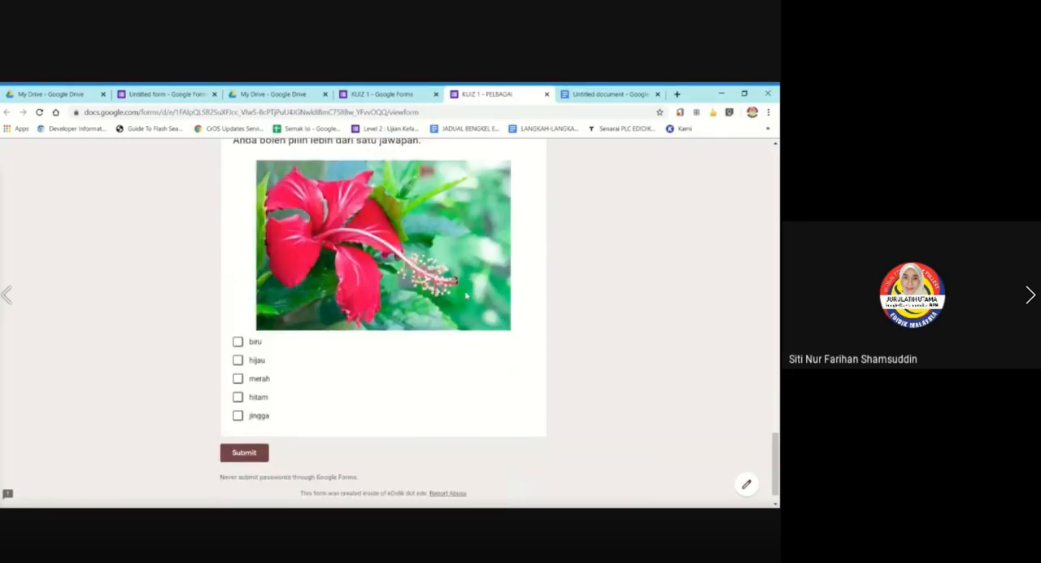
{"action": "left_click", "coordinate": [236, 333]}
{"action": "left_click", "coordinate": [237, 350]}
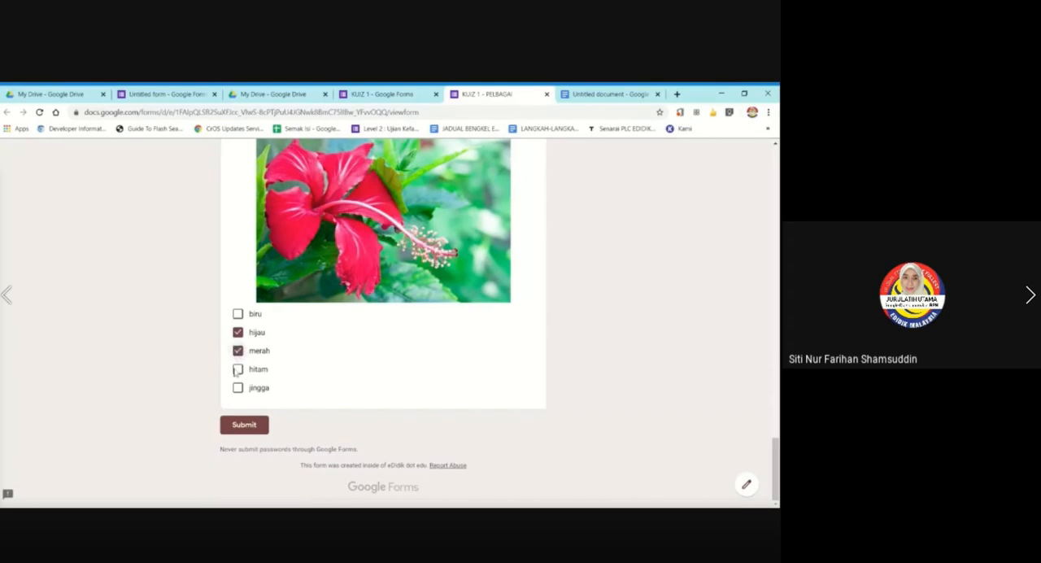
Submit the quiz response, view its score, and close the submission confirmation page.
{"action": "left_click", "coordinate": [243, 424]}
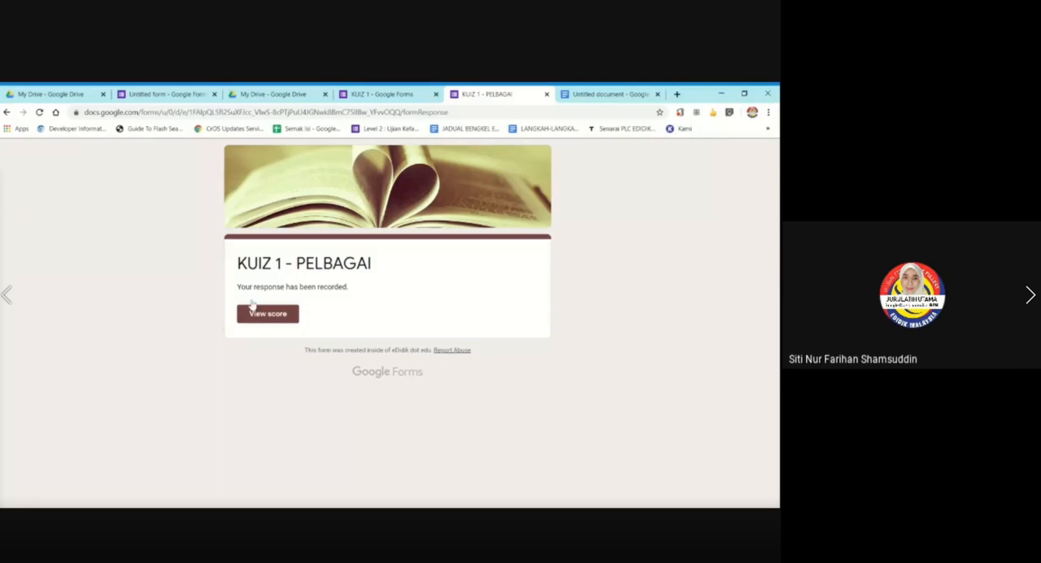
{"action": "left_click", "coordinate": [273, 315]}
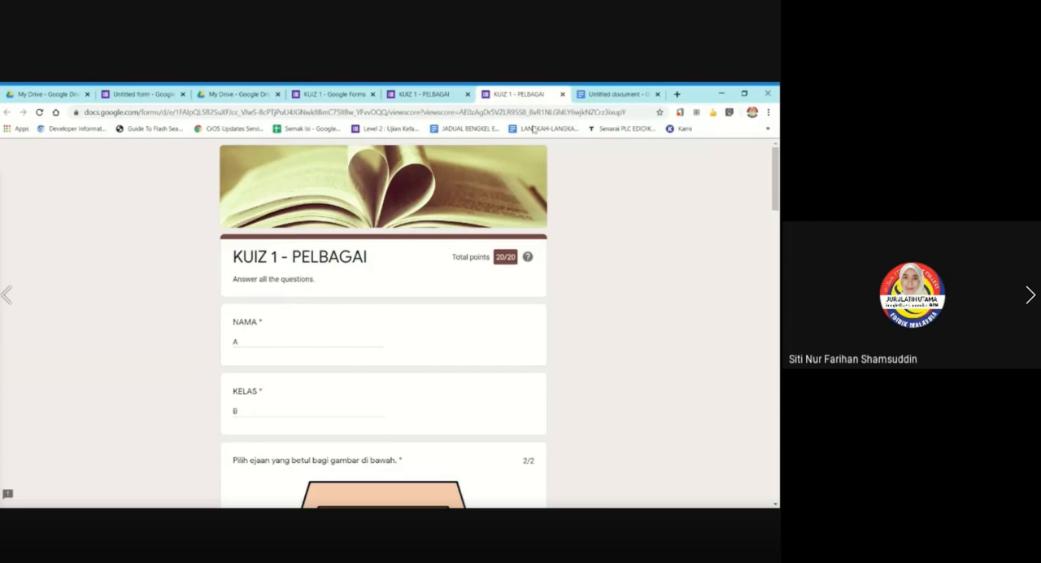
{"action": "left_click", "coordinate": [416, 94]}
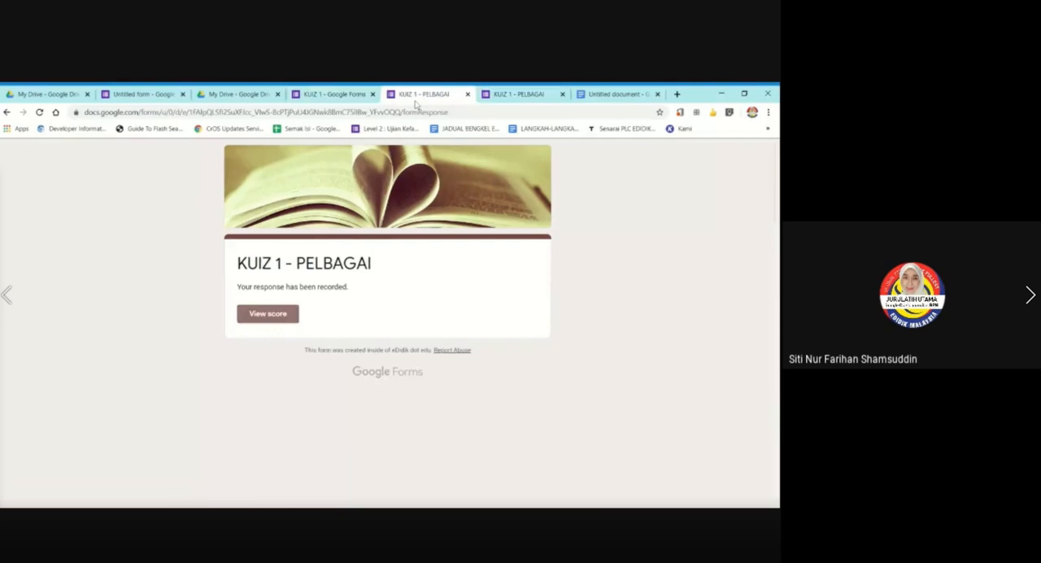
{"action": "left_click", "coordinate": [468, 94]}
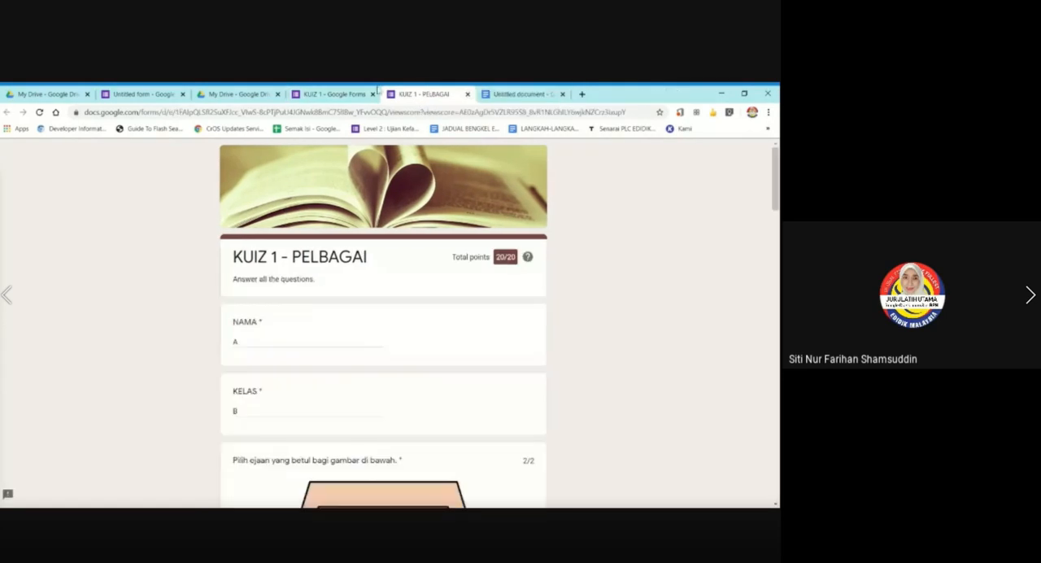
Return to the KUIZ 1 form editor and look through the response summary, from the insights to the per-question charts.
{"action": "left_click", "coordinate": [330, 94]}
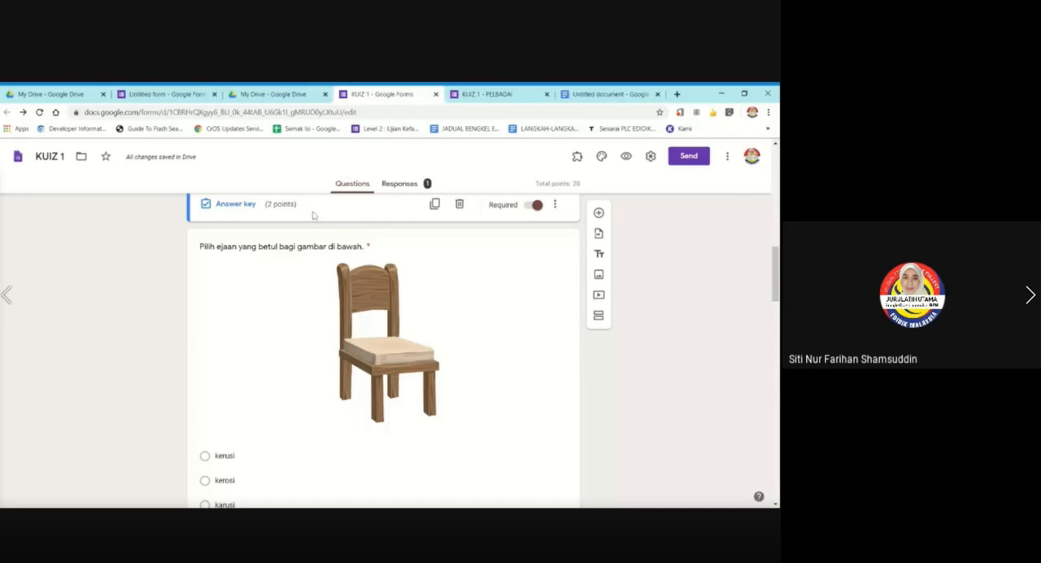
{"action": "left_click", "coordinate": [406, 184]}
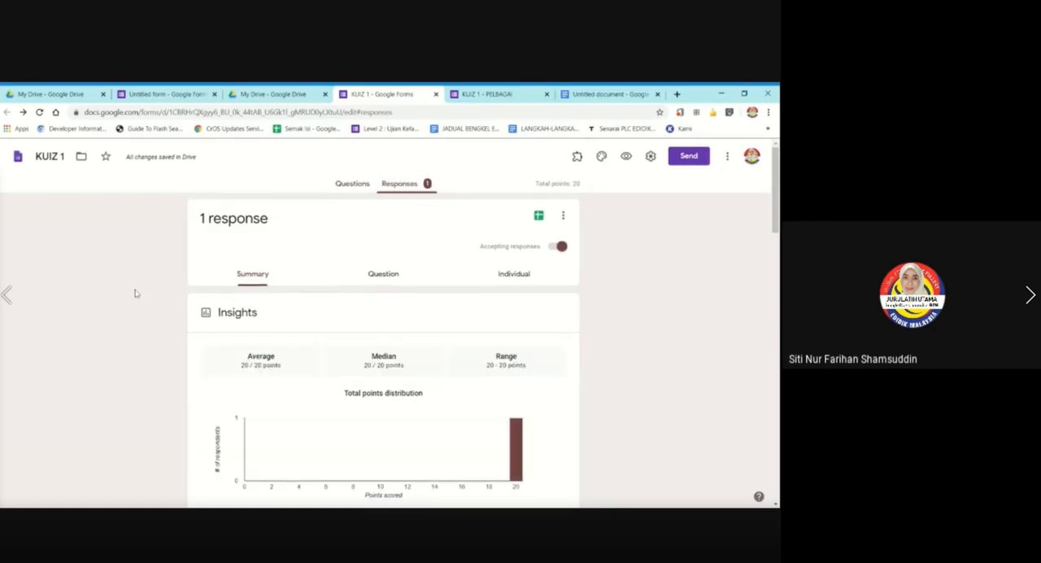
{"action": "scroll", "coordinate": [136, 294], "scroll_direction": "down", "scroll_amount": 4}
{"action": "scroll", "coordinate": [135, 295], "scroll_direction": "down", "scroll_amount": 3}
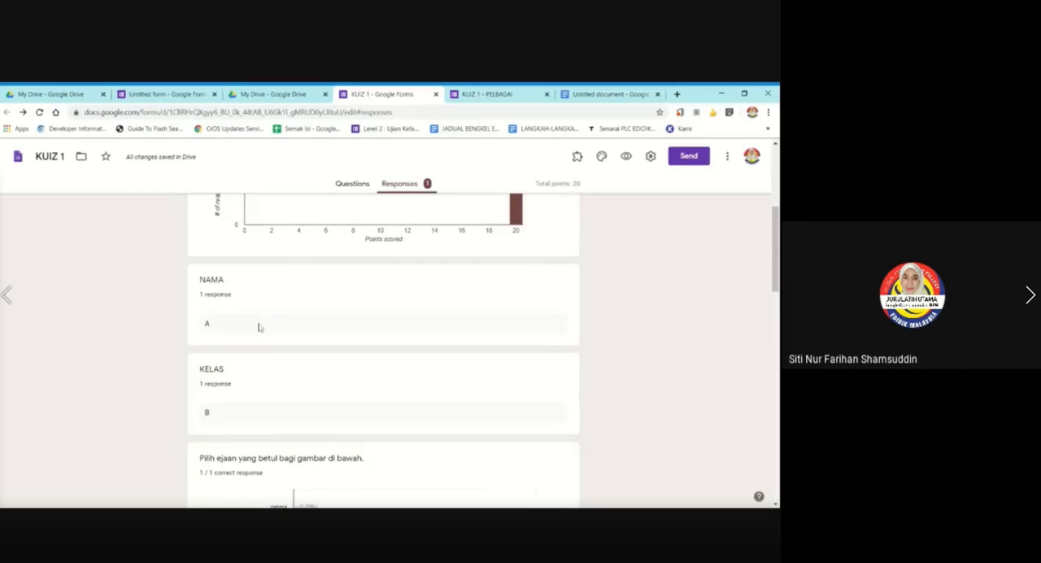
{"action": "scroll", "coordinate": [257, 325], "scroll_direction": "down", "scroll_amount": 2}
{"action": "scroll", "coordinate": [251, 349], "scroll_direction": "down", "scroll_amount": 2}
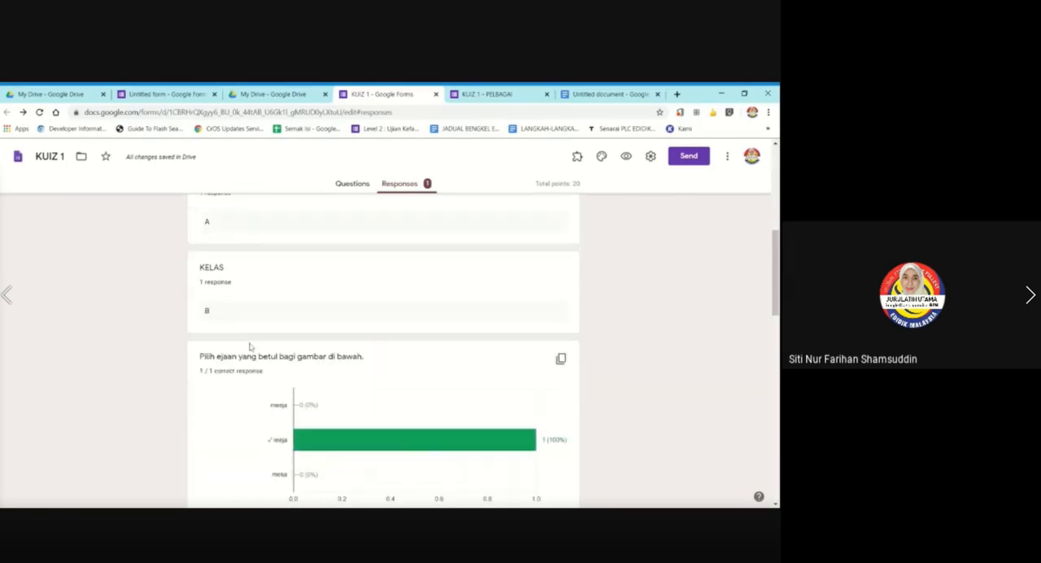
{"action": "scroll", "coordinate": [371, 327], "scroll_direction": "down", "scroll_amount": 7}
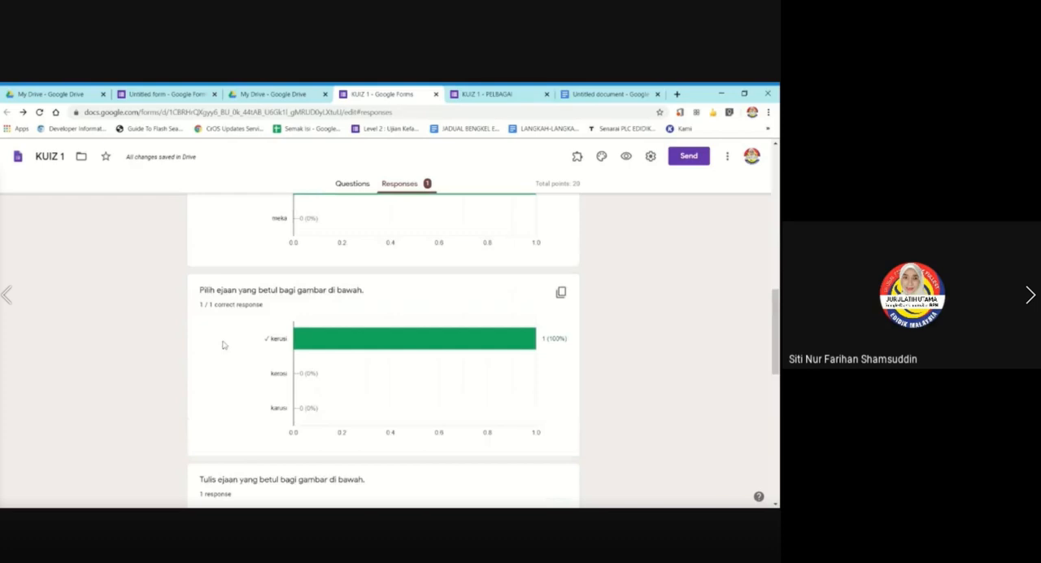
{"action": "scroll", "coordinate": [225, 342], "scroll_direction": "up", "scroll_amount": 20}
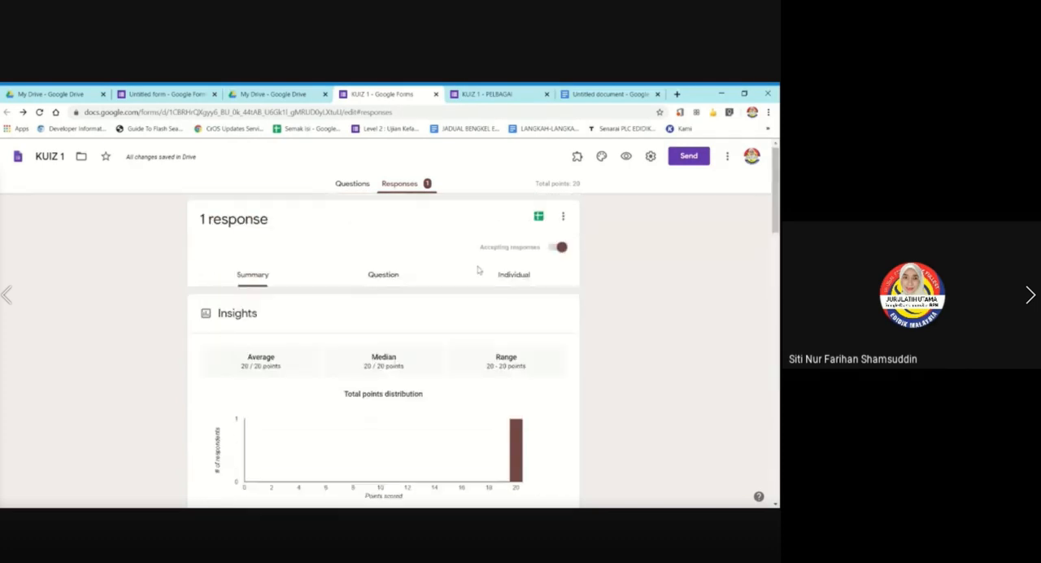
View the individual response and look through its marked answers from the header to the flower question and back.
{"action": "left_click", "coordinate": [514, 277]}
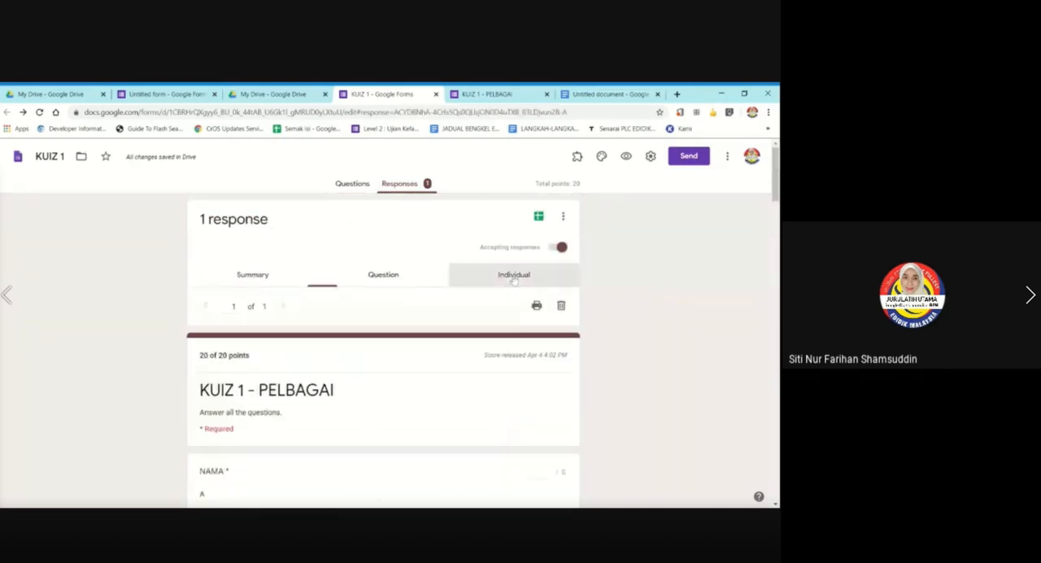
{"action": "scroll", "coordinate": [177, 373], "scroll_direction": "down", "scroll_amount": 2}
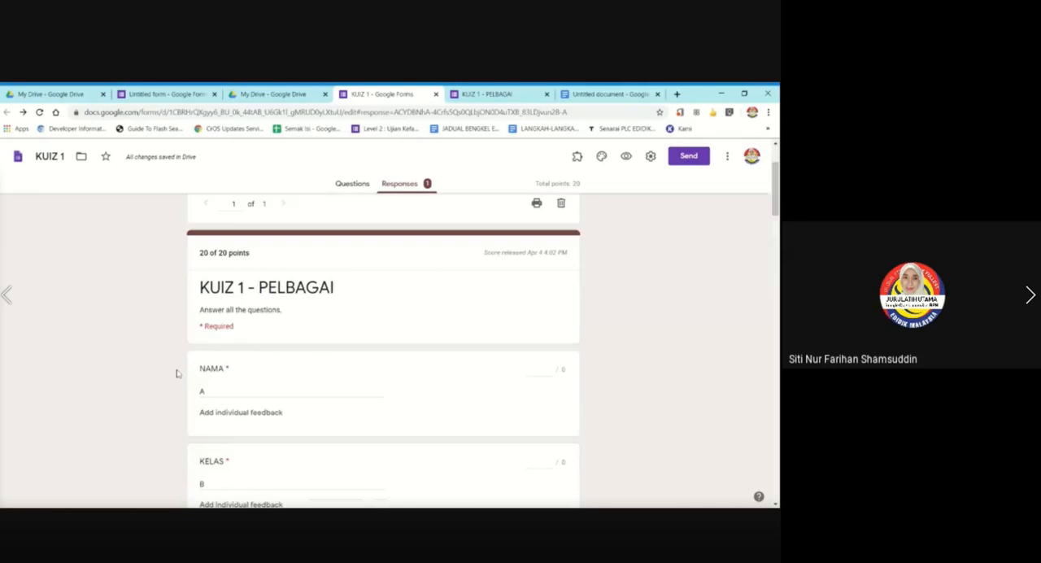
{"action": "scroll", "coordinate": [180, 365], "scroll_direction": "down", "scroll_amount": 6}
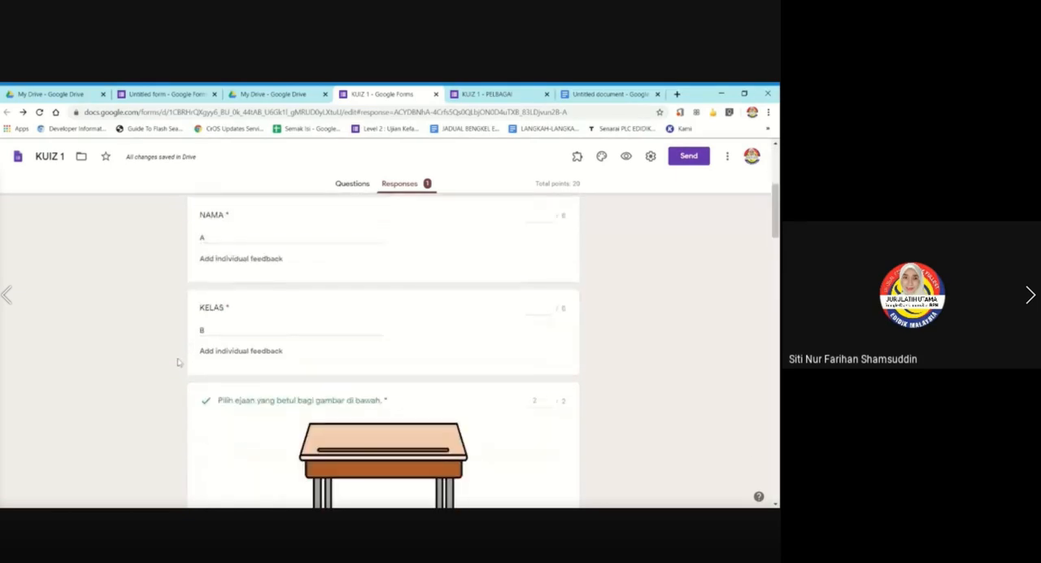
{"action": "scroll", "coordinate": [177, 364], "scroll_direction": "down", "scroll_amount": 17}
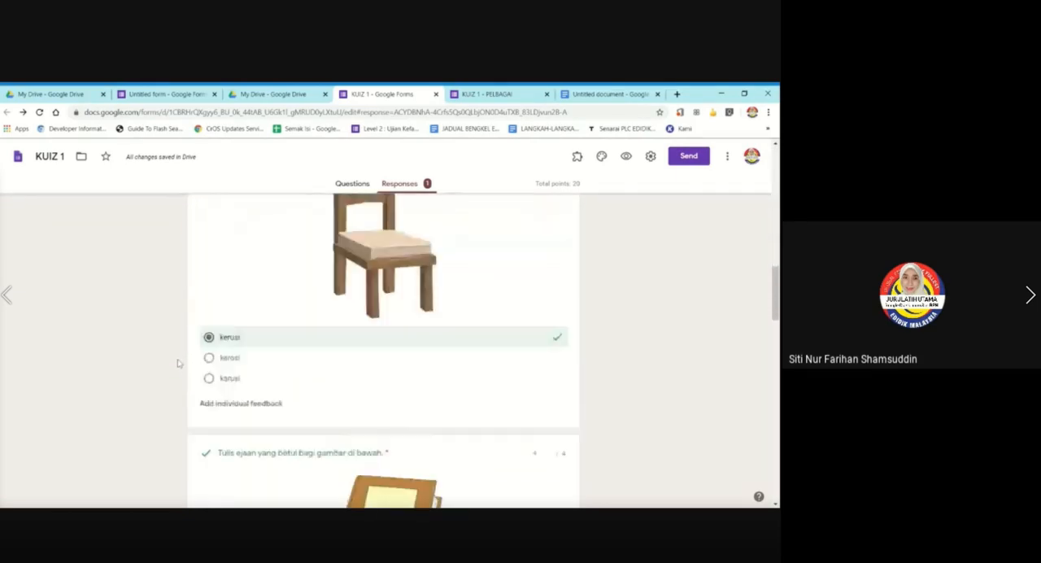
{"action": "scroll", "coordinate": [177, 363], "scroll_direction": "down", "scroll_amount": 10}
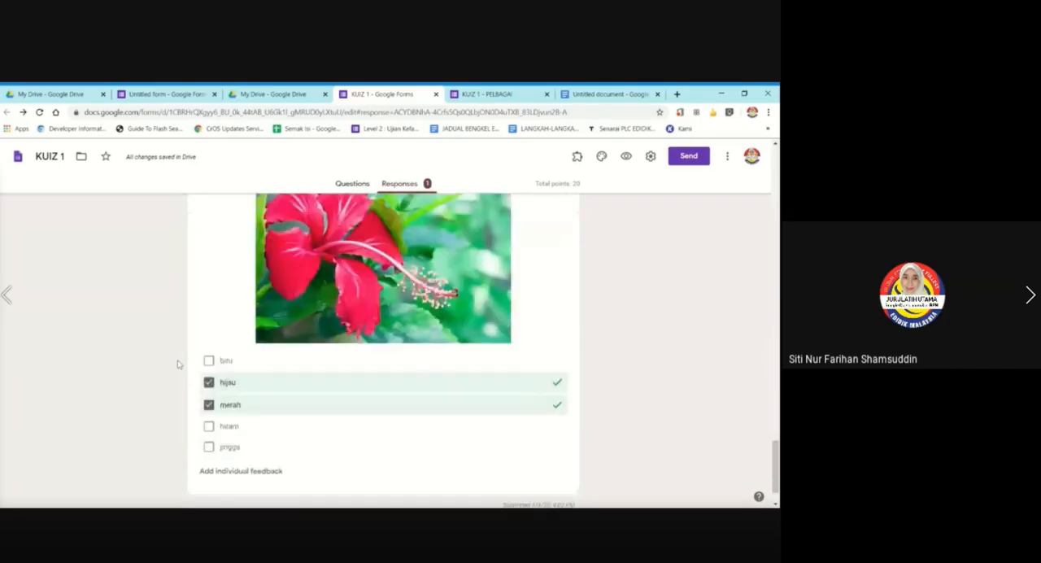
{"action": "scroll", "coordinate": [178, 364], "scroll_direction": "up", "scroll_amount": 20}
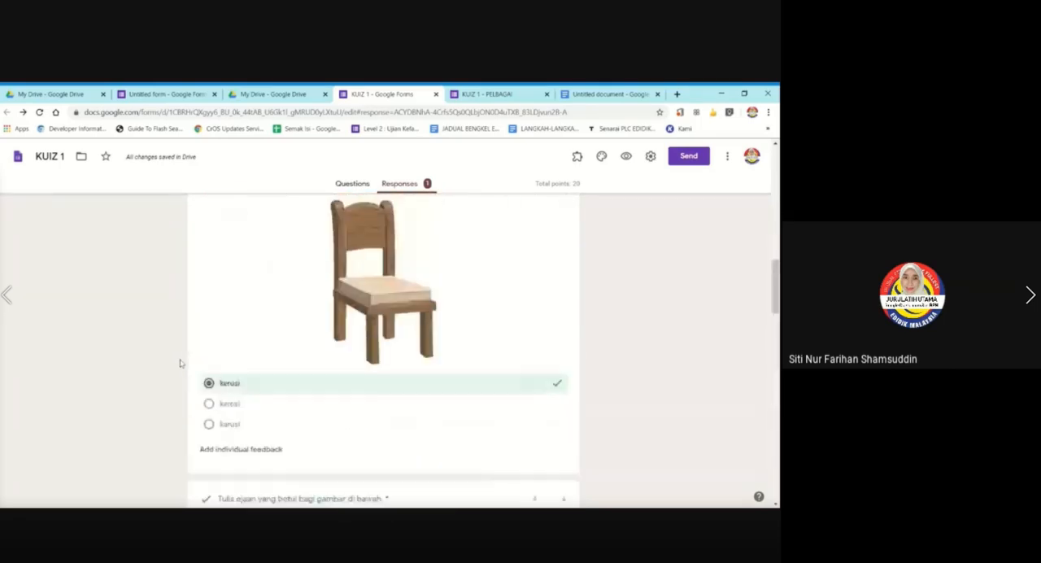
{"action": "scroll", "coordinate": [179, 362], "scroll_direction": "up", "scroll_amount": 5}
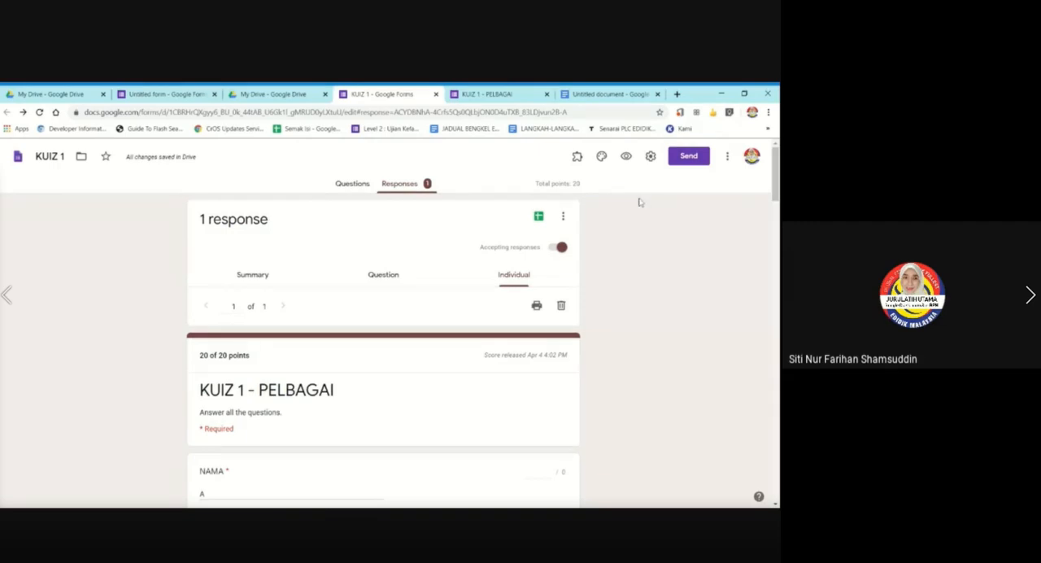
Go back to the response summary and examine the bar in the total points distribution chart.
{"action": "left_click", "coordinate": [259, 274]}
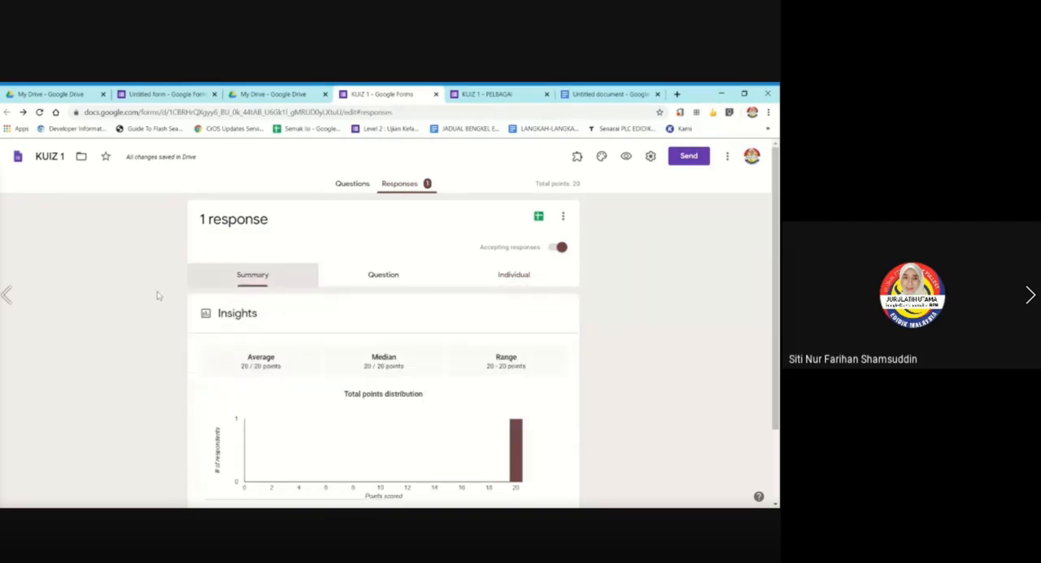
{"action": "scroll", "coordinate": [94, 341], "scroll_direction": "down", "scroll_amount": 2}
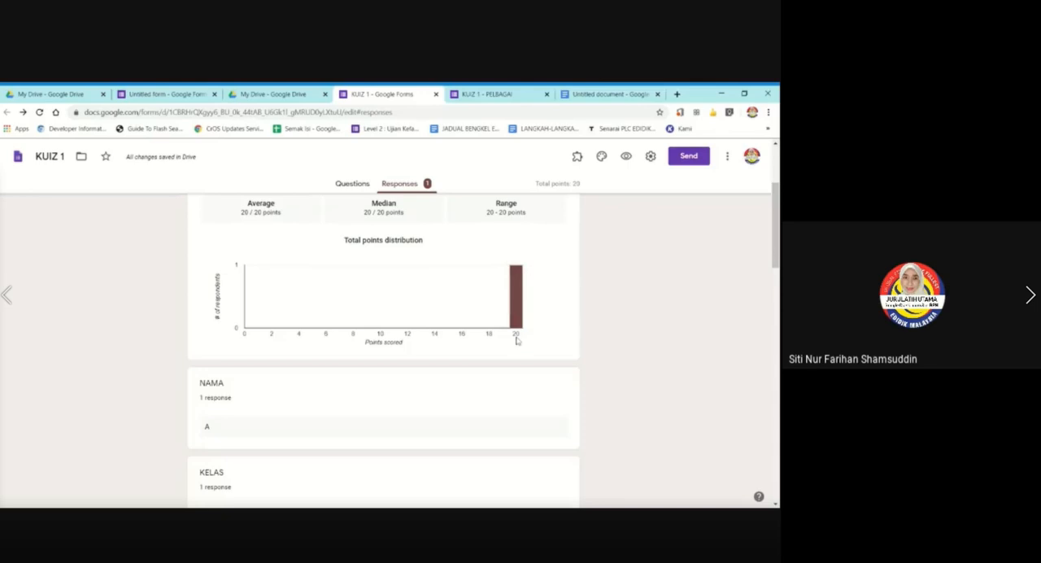
{"action": "mouse_move", "coordinate": [521, 324]}
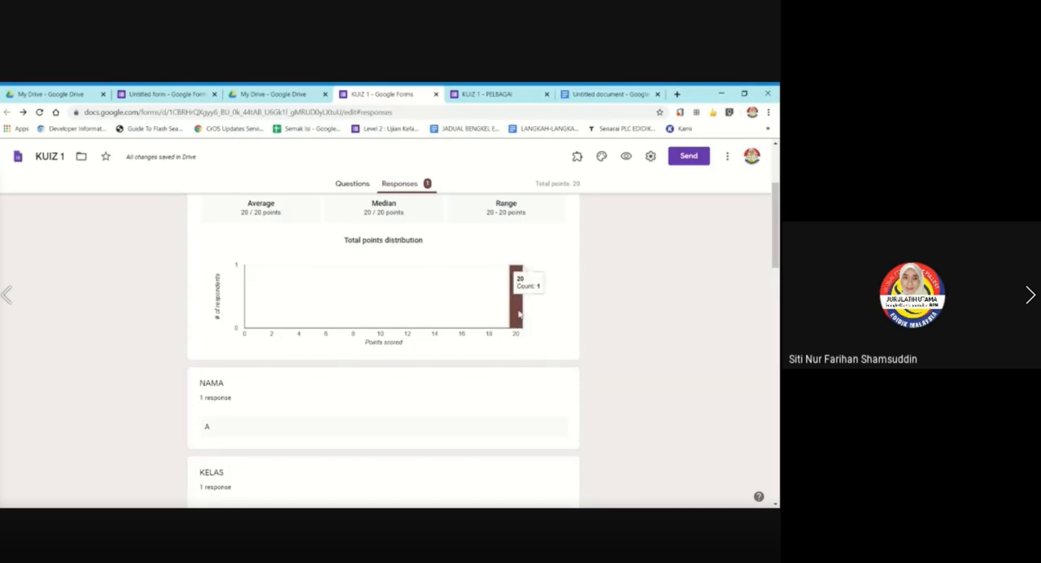
{"action": "left_click", "coordinate": [361, 183]}
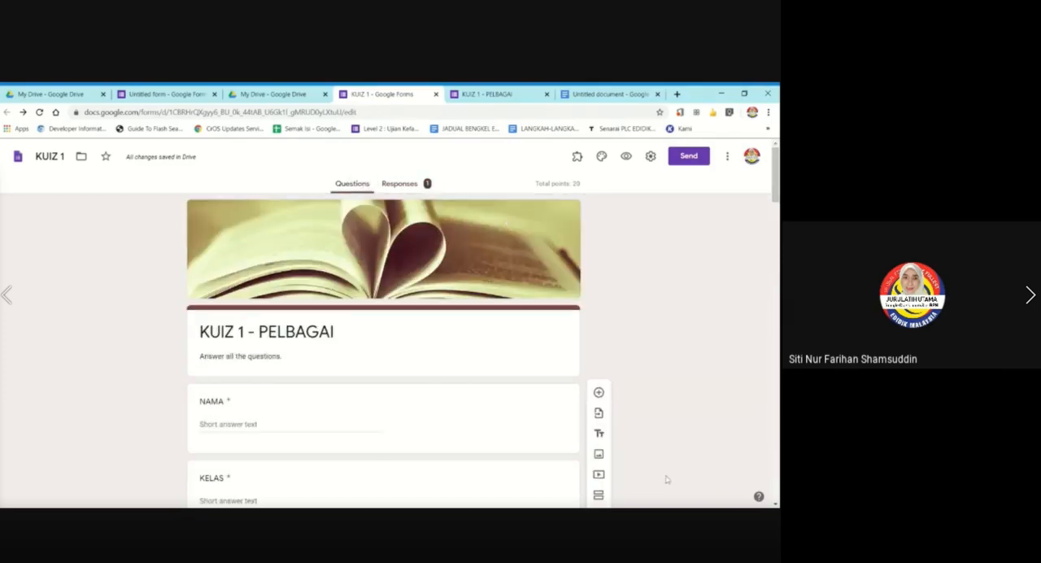
{"action": "left_click", "coordinate": [414, 185]}
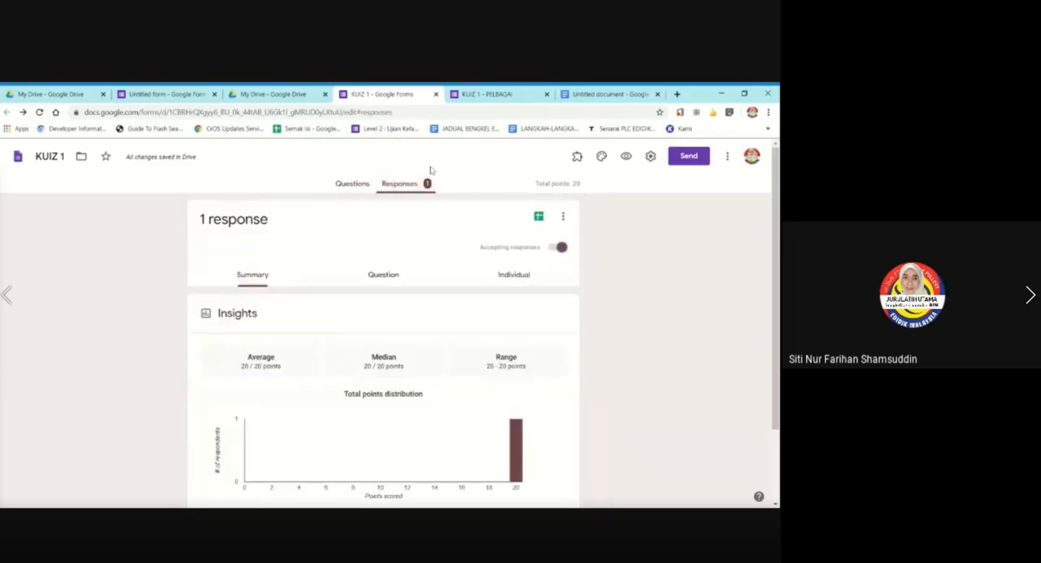
{"action": "scroll", "coordinate": [128, 365], "scroll_direction": "down", "scroll_amount": 2}
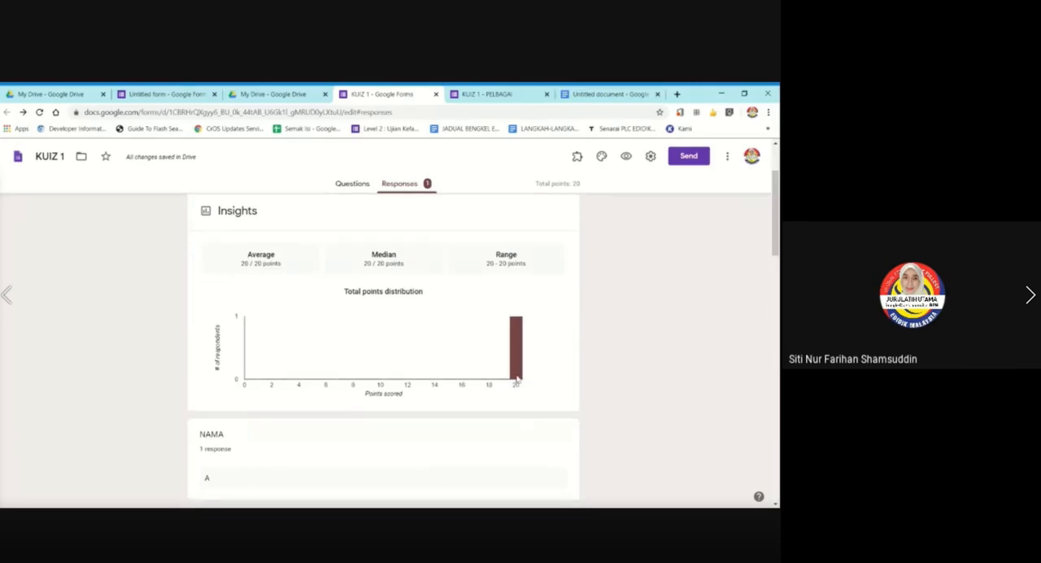
{"action": "mouse_move", "coordinate": [514, 361]}
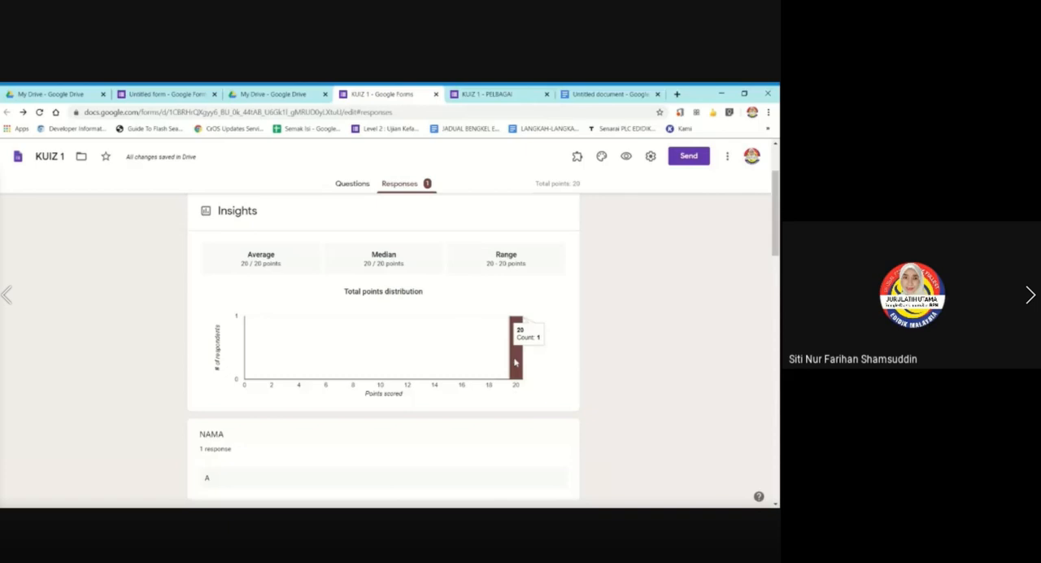
Send the form responses to a new spreadsheet named "KUIZ 1 (Responses)".
{"action": "scroll", "coordinate": [513, 361], "scroll_direction": "up", "scroll_amount": 2}
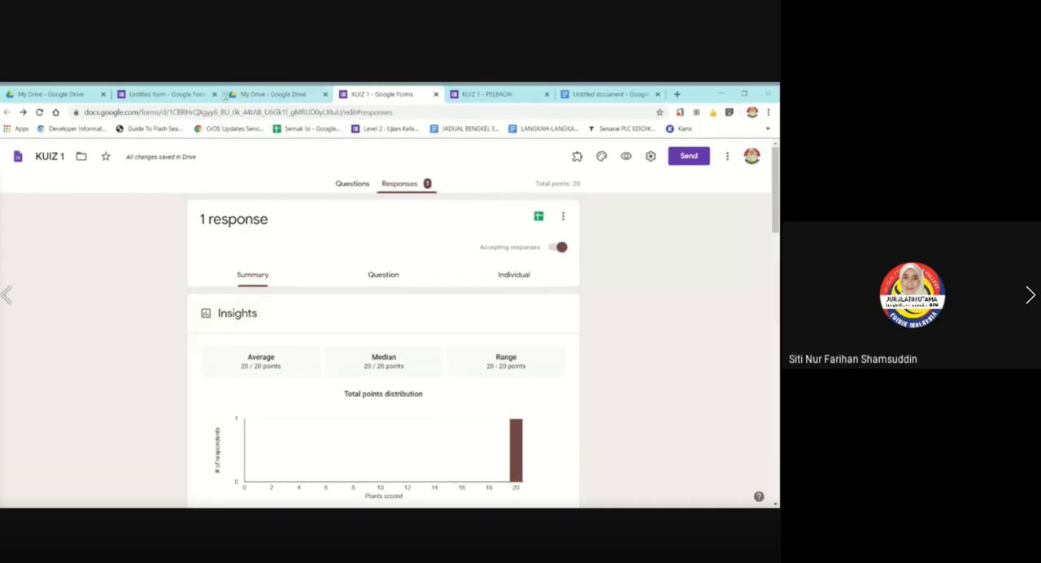
{"action": "left_click", "coordinate": [601, 227]}
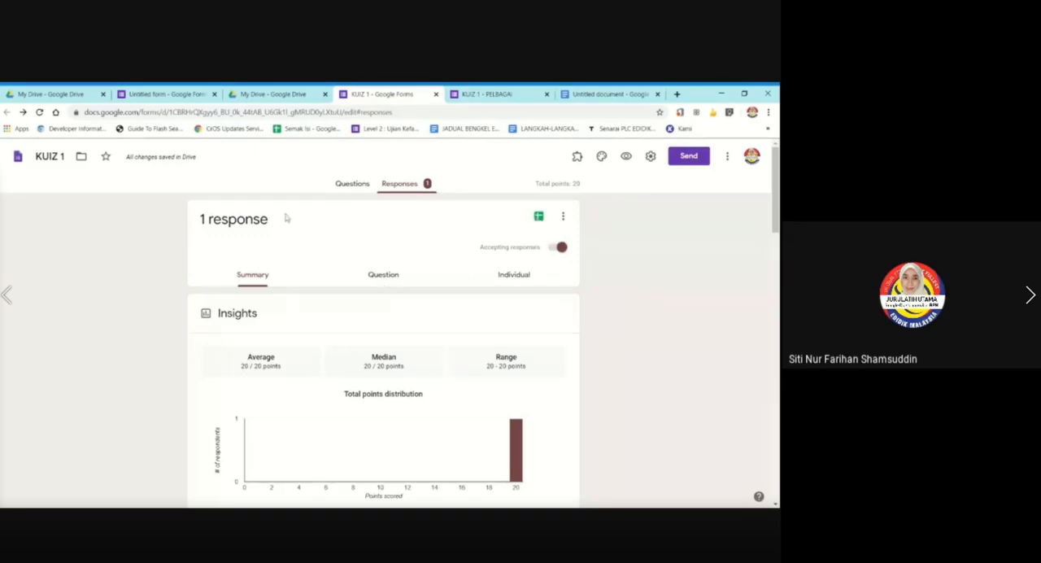
{"action": "left_click", "coordinate": [539, 217]}
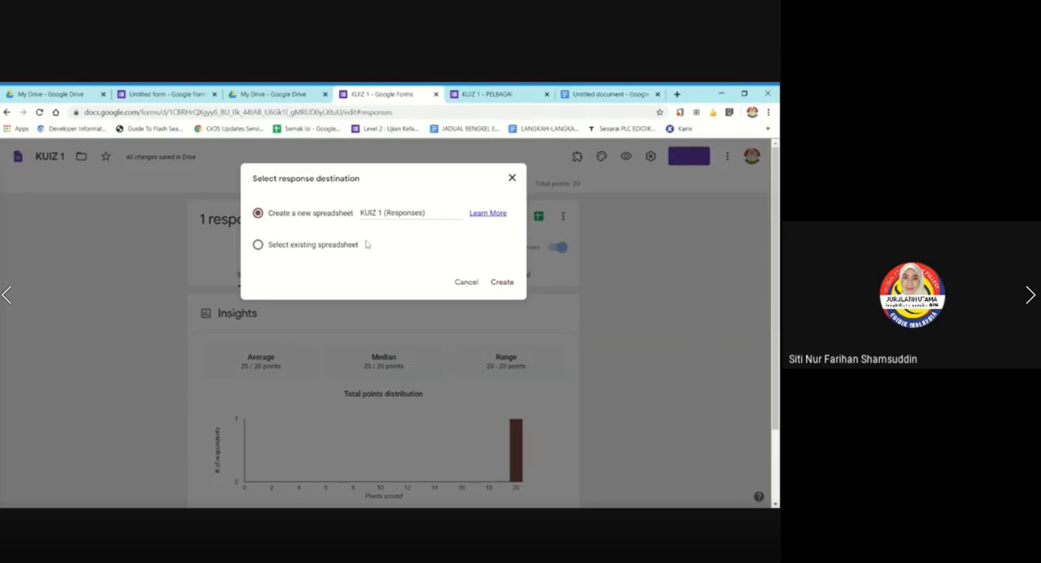
{"action": "left_click_drag", "start_coordinate": [418, 178], "coordinate": [411, 204]}
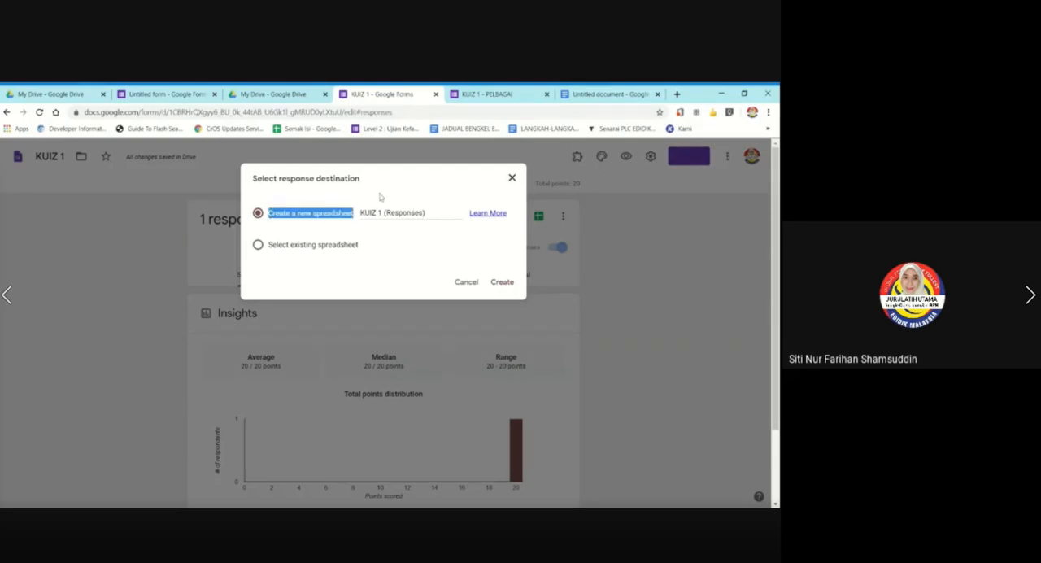
{"action": "left_click", "coordinate": [380, 197]}
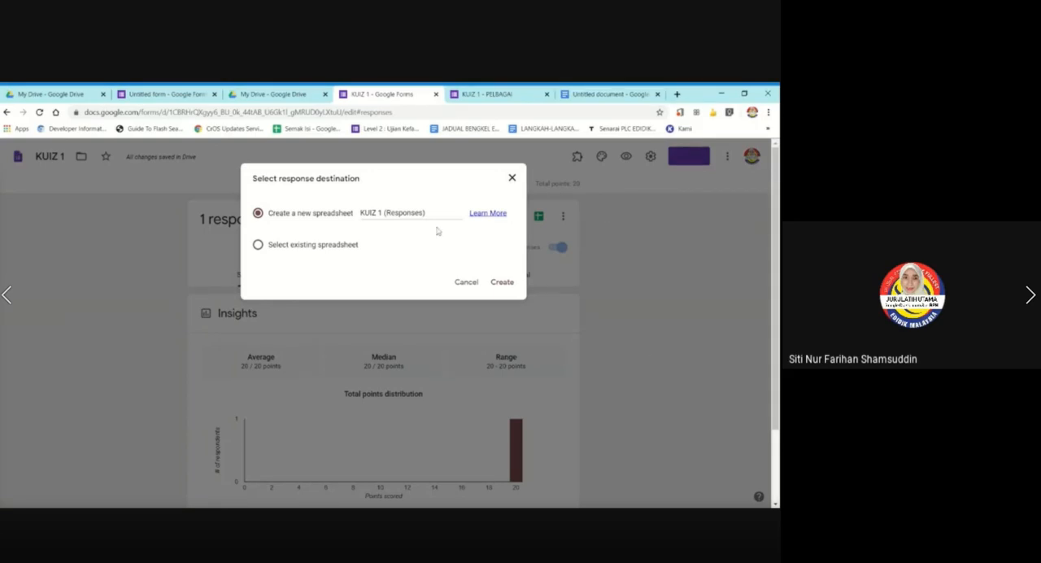
{"action": "left_click", "coordinate": [514, 280]}
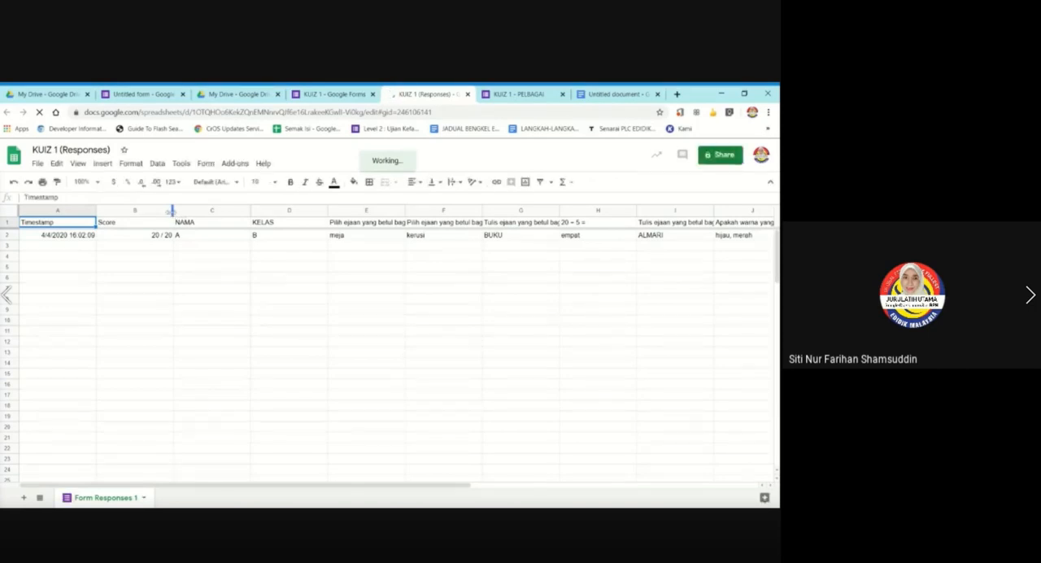
Narrow columns B through J of the responses sheet one by one, from Score to the picture colour question.
{"action": "left_click_drag", "start_coordinate": [171, 211], "coordinate": [157, 216]}
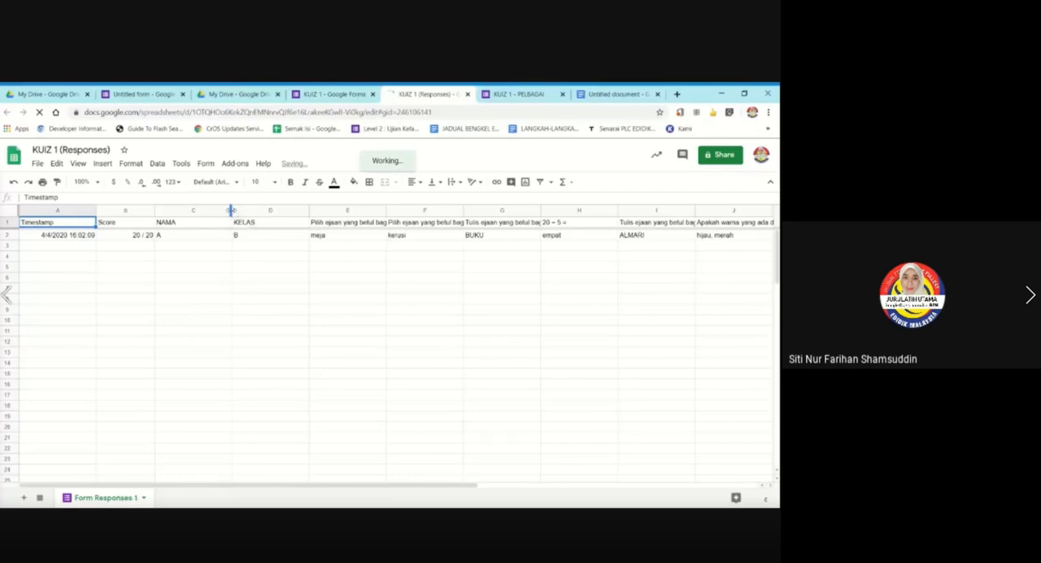
{"action": "left_click_drag", "start_coordinate": [232, 213], "coordinate": [212, 213]}
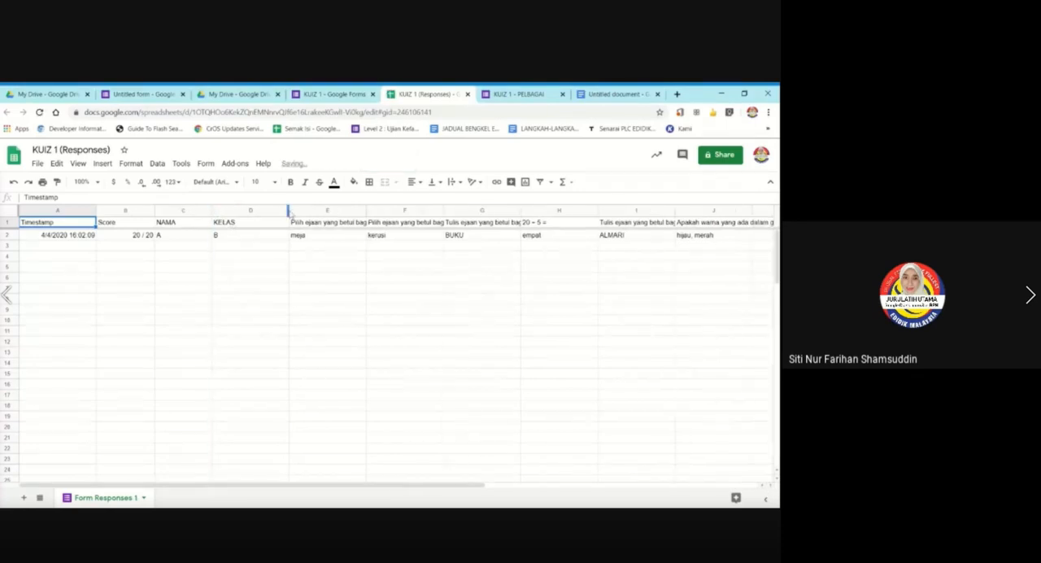
{"action": "left_click_drag", "start_coordinate": [289, 211], "coordinate": [268, 210]}
{"action": "left_click_drag", "start_coordinate": [347, 211], "coordinate": [324, 212]}
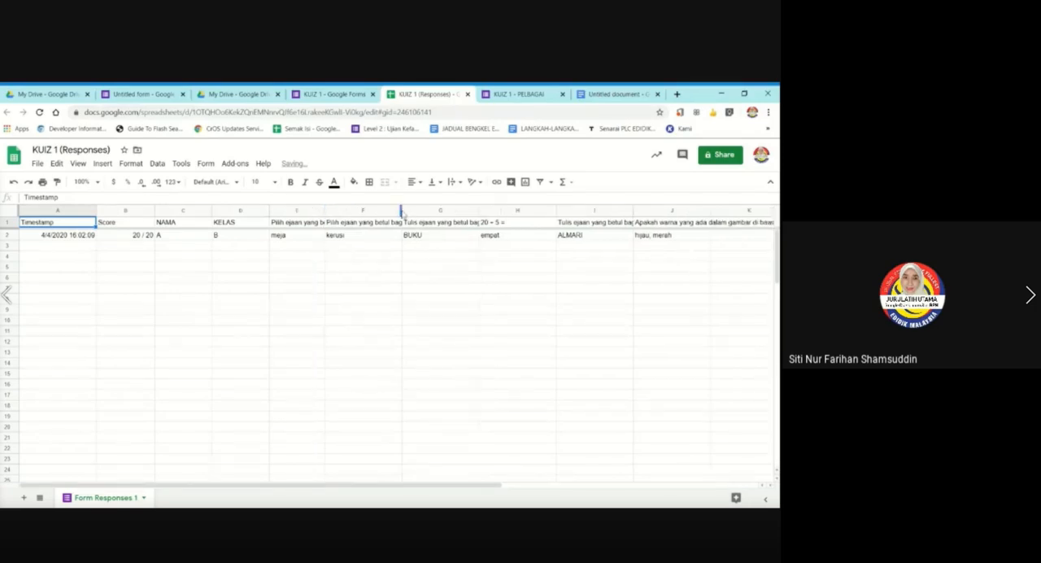
{"action": "left_click_drag", "start_coordinate": [401, 212], "coordinate": [372, 210]}
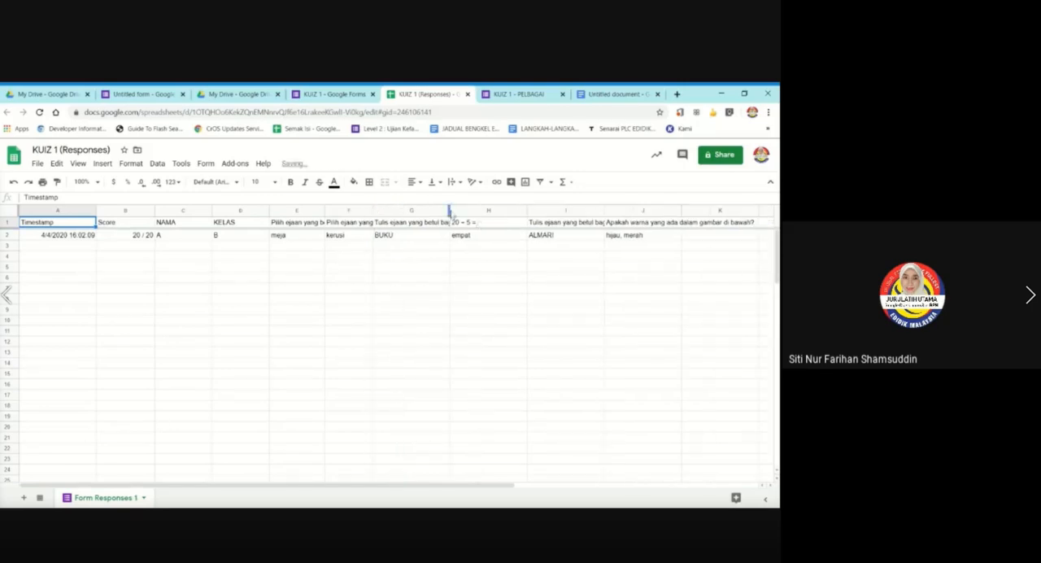
{"action": "left_click_drag", "start_coordinate": [450, 211], "coordinate": [424, 211]}
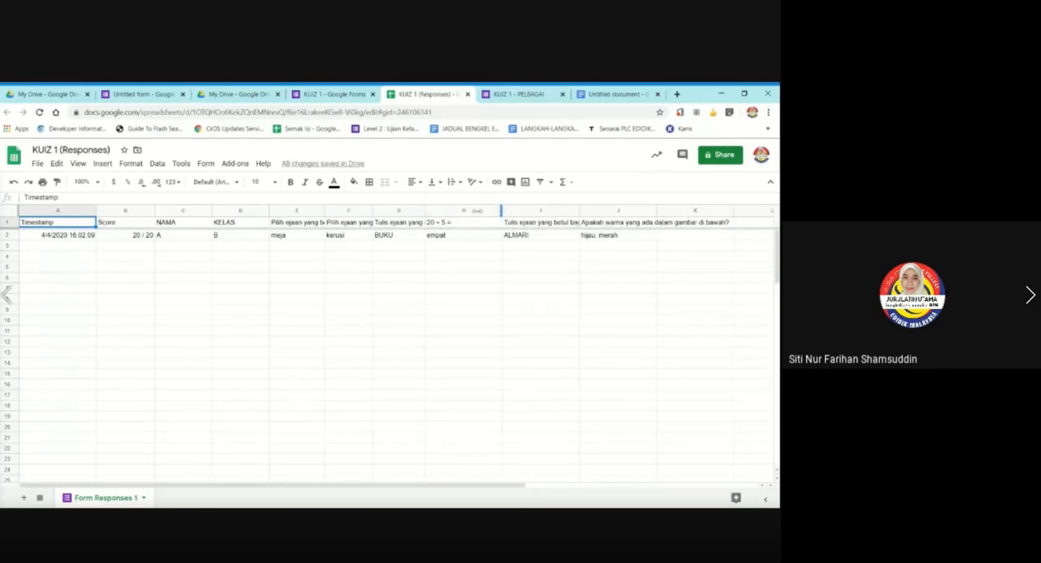
{"action": "left_click_drag", "start_coordinate": [501, 209], "coordinate": [476, 210]}
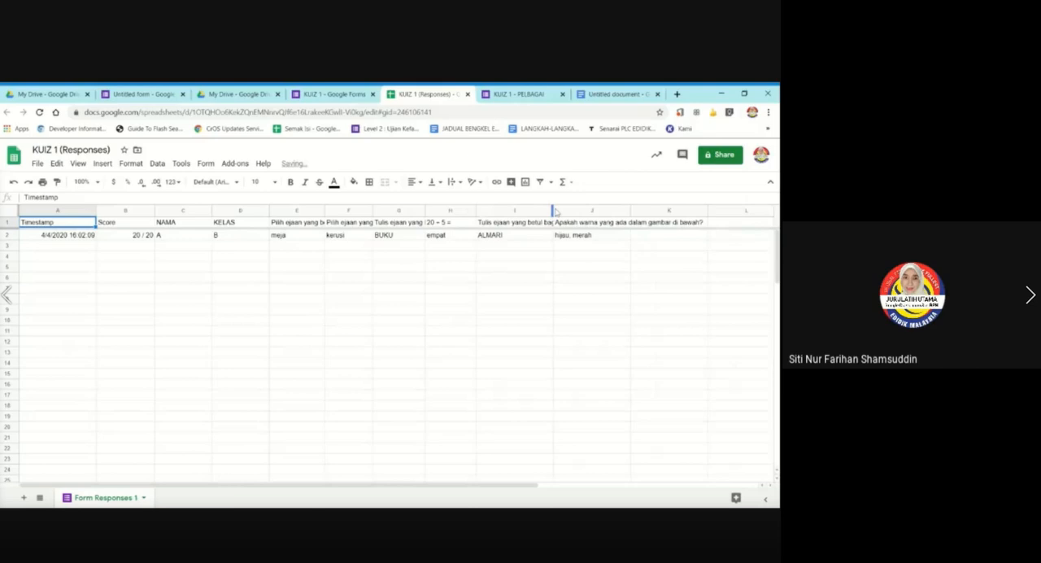
{"action": "left_click_drag", "start_coordinate": [552, 209], "coordinate": [526, 210]}
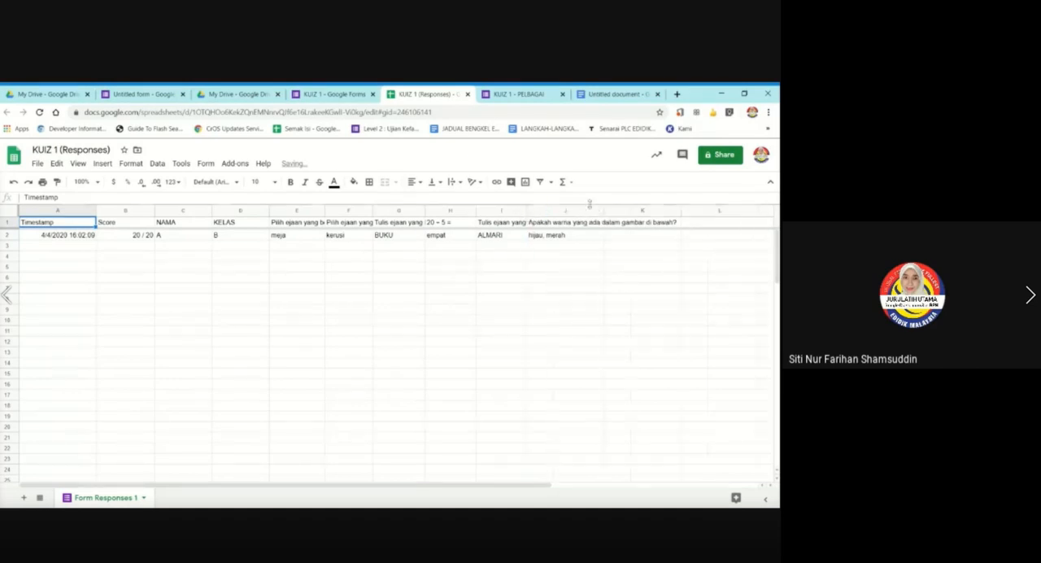
{"action": "left_click_drag", "start_coordinate": [602, 209], "coordinate": [578, 209]}
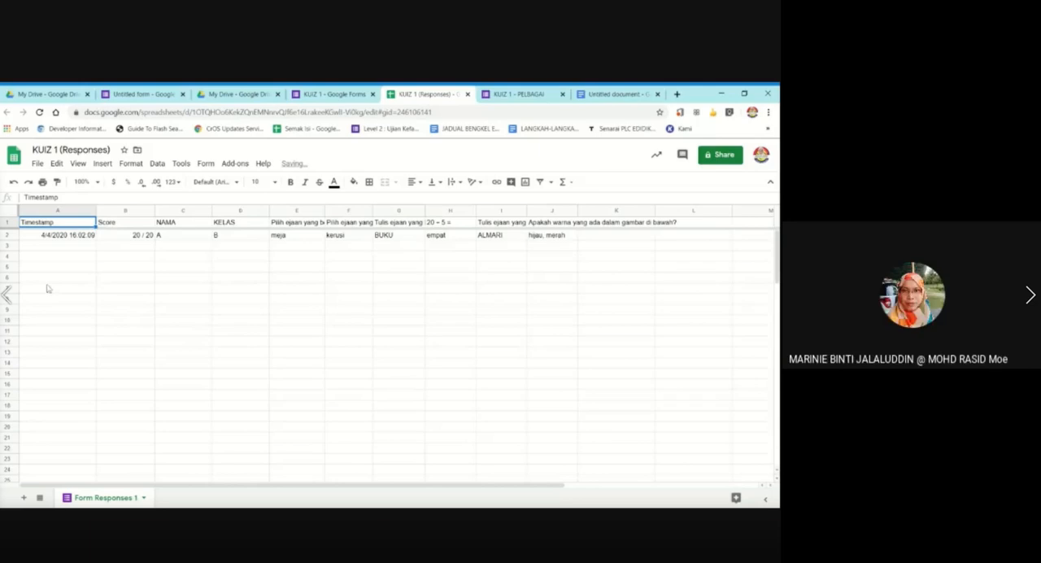
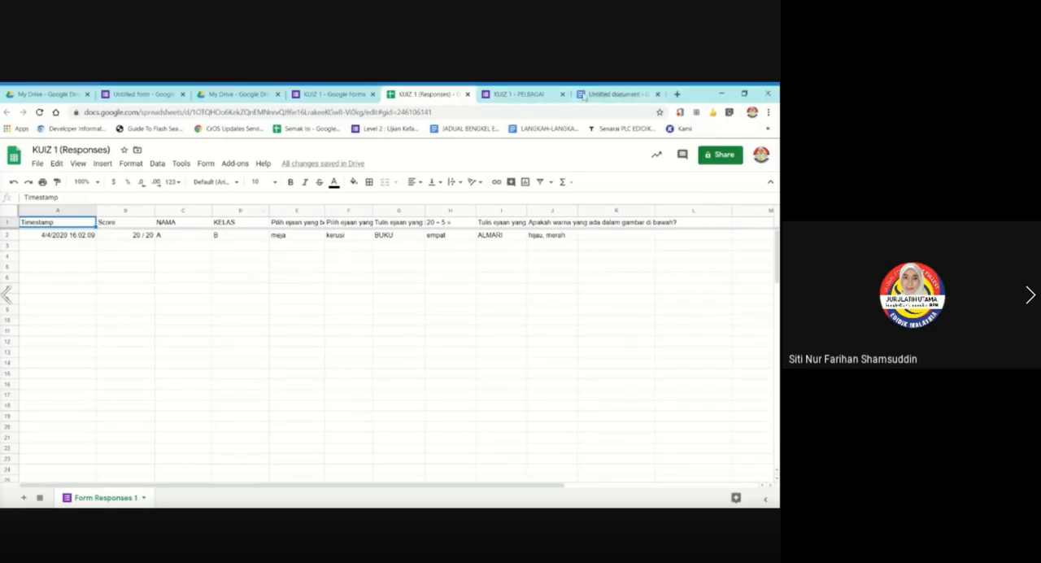
Review the KUIZ 1 form's questions and response summary against the linked responses spreadsheet, ending on the form's responses.
{"action": "left_click", "coordinate": [333, 94]}
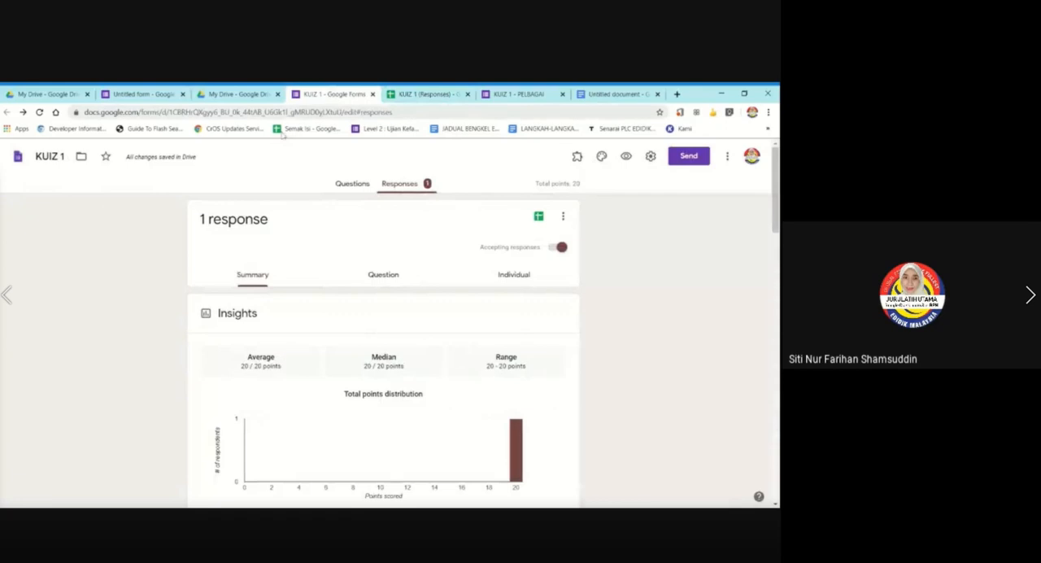
{"action": "left_click", "coordinate": [352, 183]}
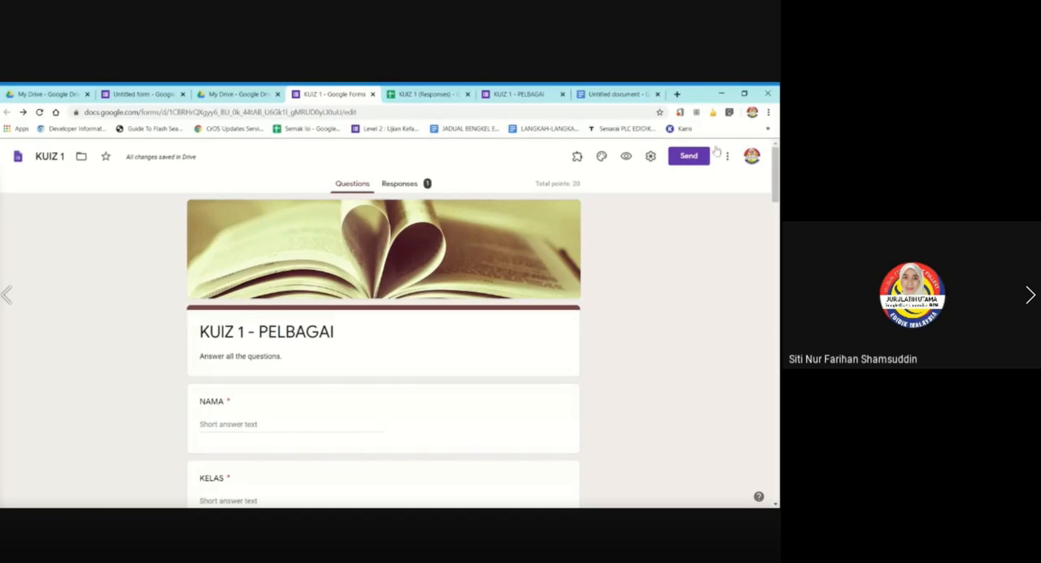
{"action": "left_click", "coordinate": [409, 188]}
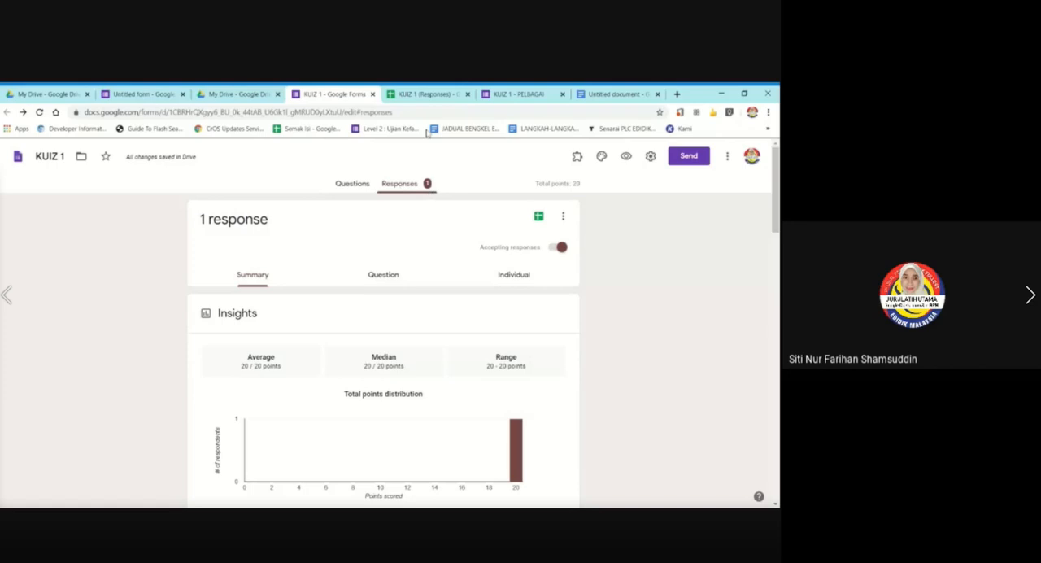
{"action": "left_click", "coordinate": [419, 94]}
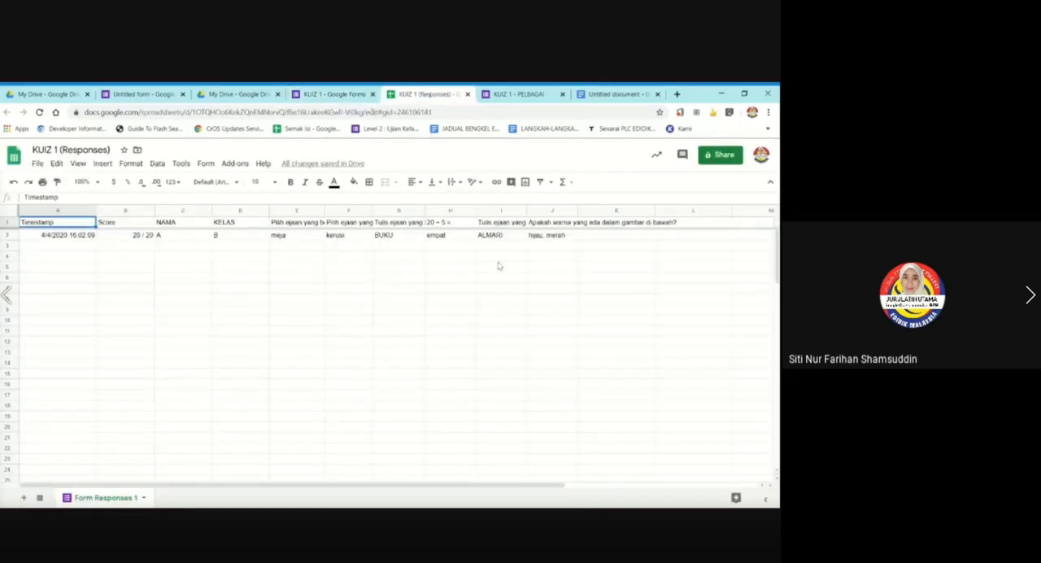
{"action": "left_click", "coordinate": [348, 94]}
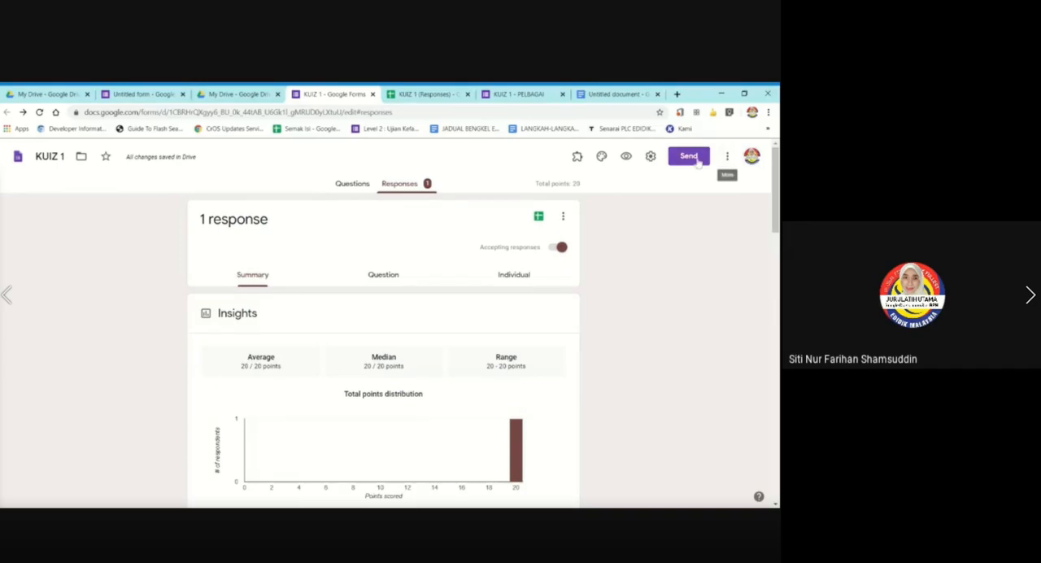
Generate a shortened shareable link for the form, copy it, and close the send form dialog after checking the responses spreadsheet.
{"action": "left_click", "coordinate": [698, 161]}
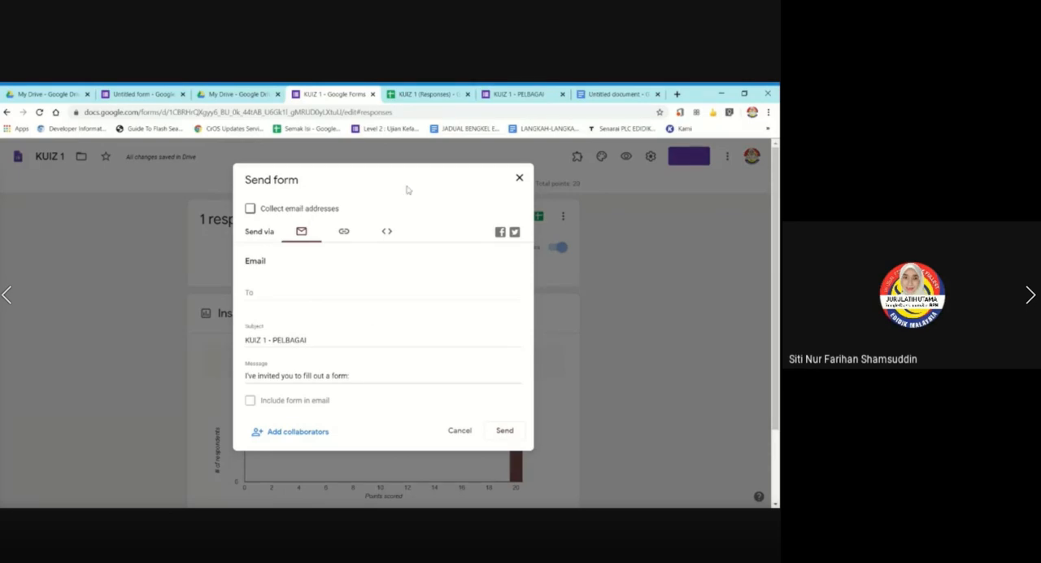
{"action": "left_click", "coordinate": [344, 233]}
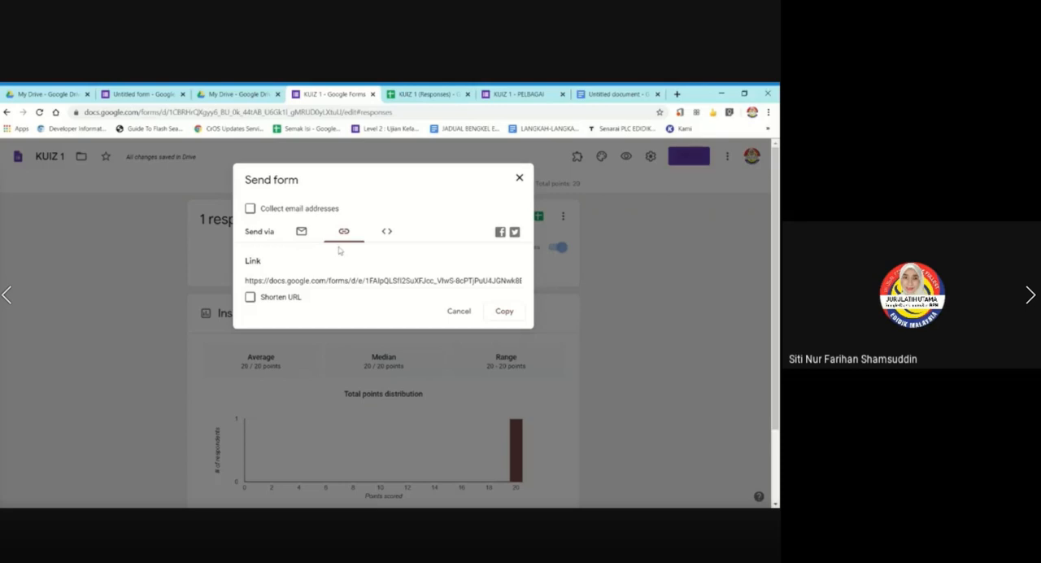
{"action": "left_click", "coordinate": [249, 297]}
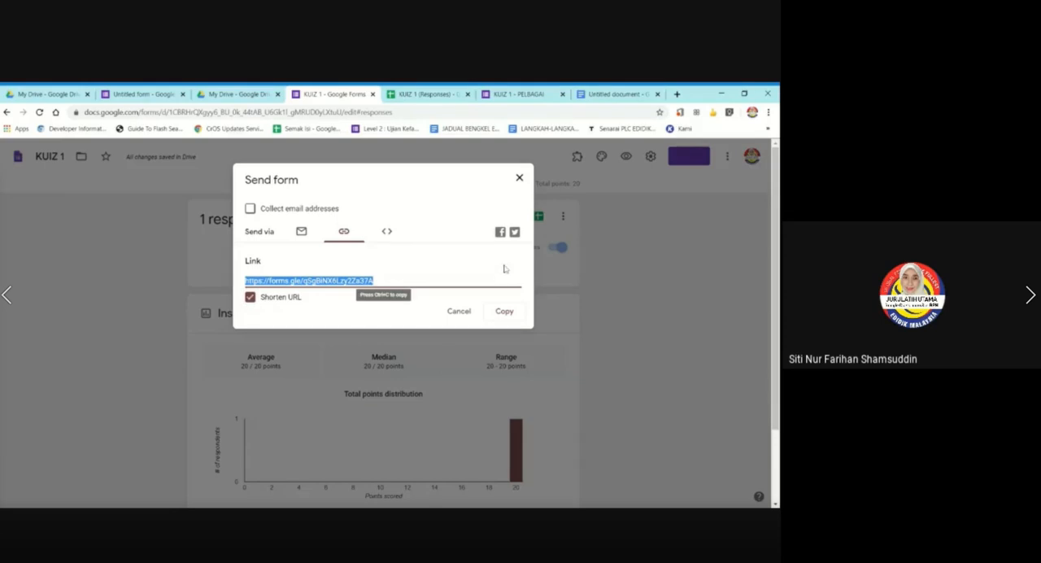
{"action": "left_click", "coordinate": [517, 313]}
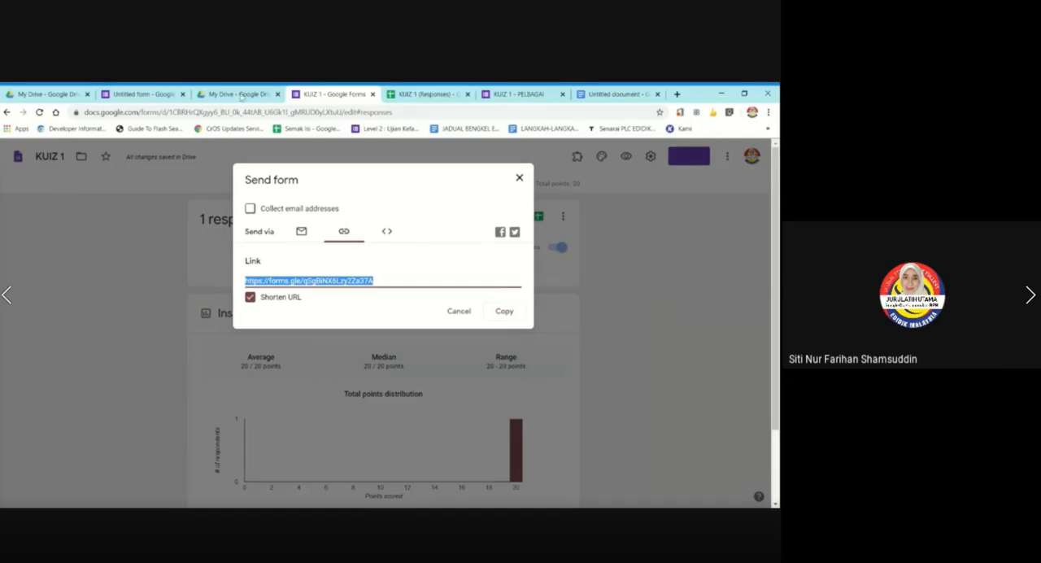
{"action": "left_click", "coordinate": [431, 93]}
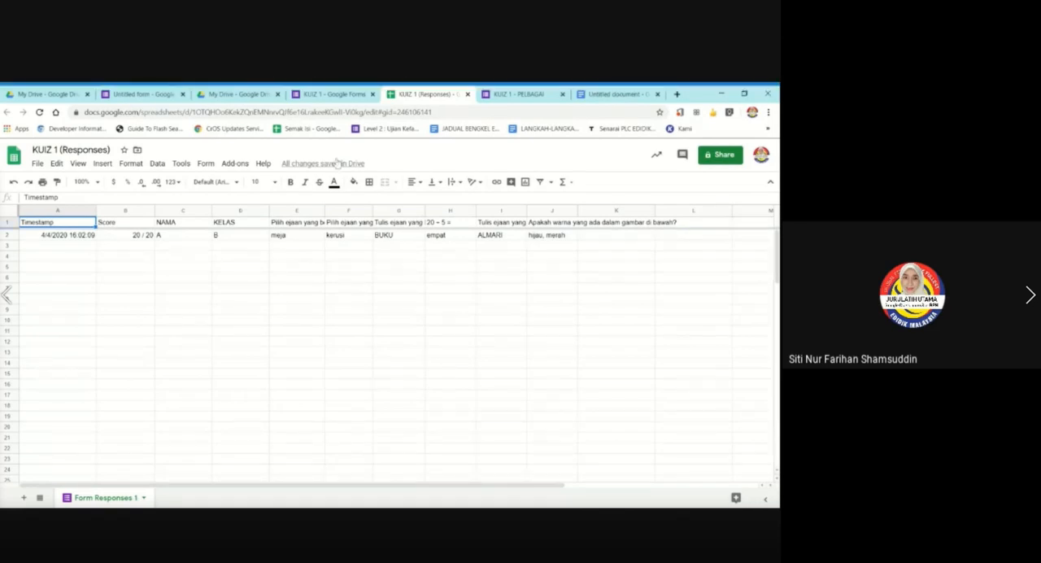
{"action": "left_click", "coordinate": [341, 93]}
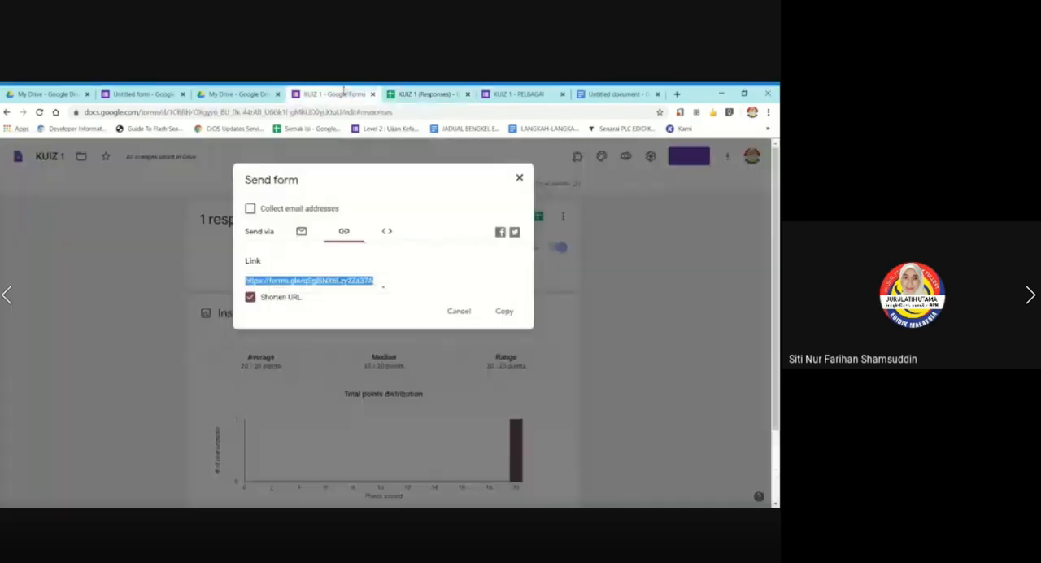
{"action": "left_click", "coordinate": [519, 177]}
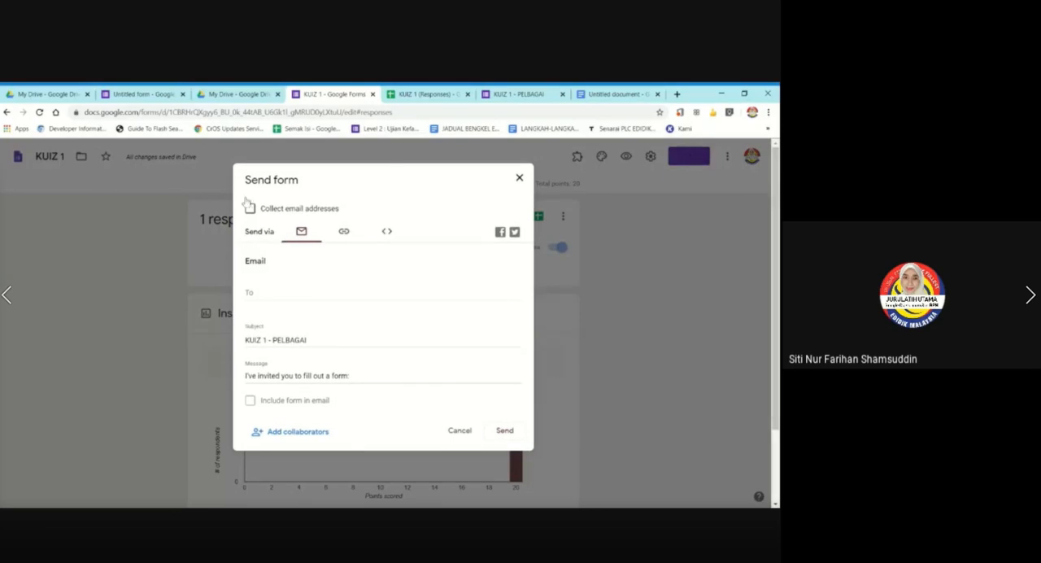
Shorten and copy the form's shareable link once more, and close the send form dialog.
{"action": "left_click", "coordinate": [345, 234]}
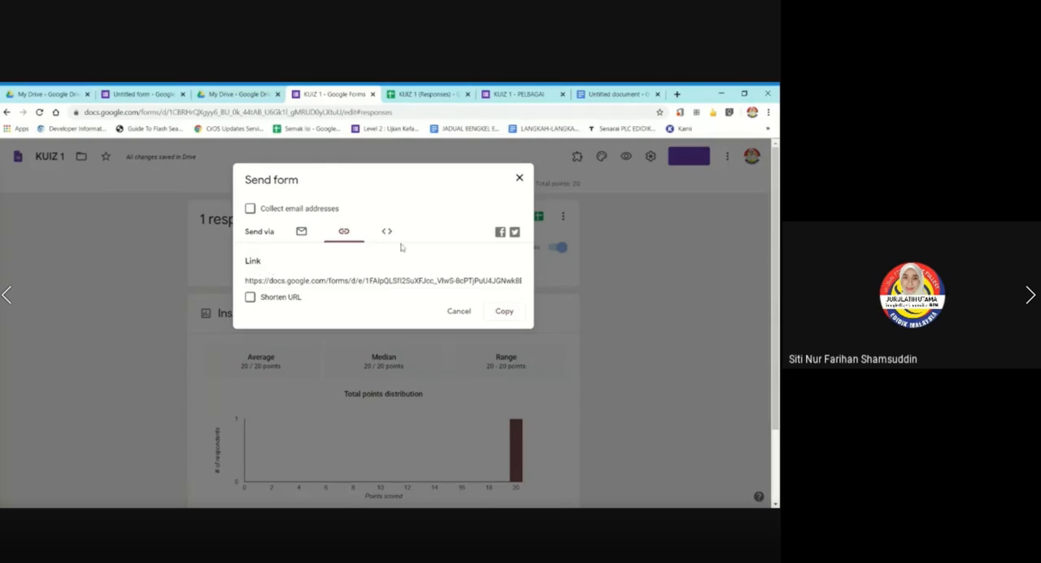
{"action": "left_click", "coordinate": [250, 296]}
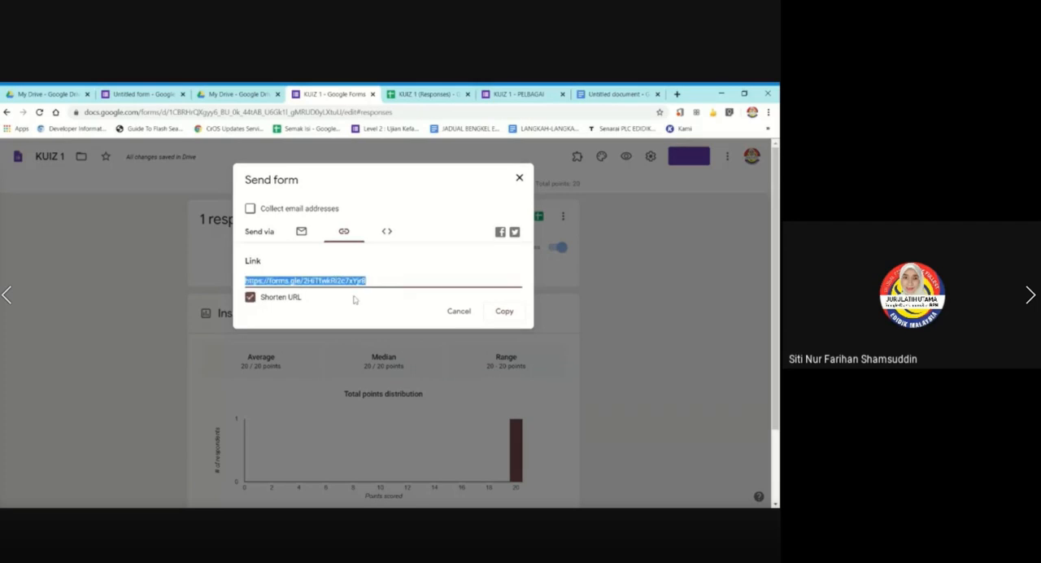
{"action": "left_click", "coordinate": [505, 311]}
{"action": "left_click", "coordinate": [518, 178]}
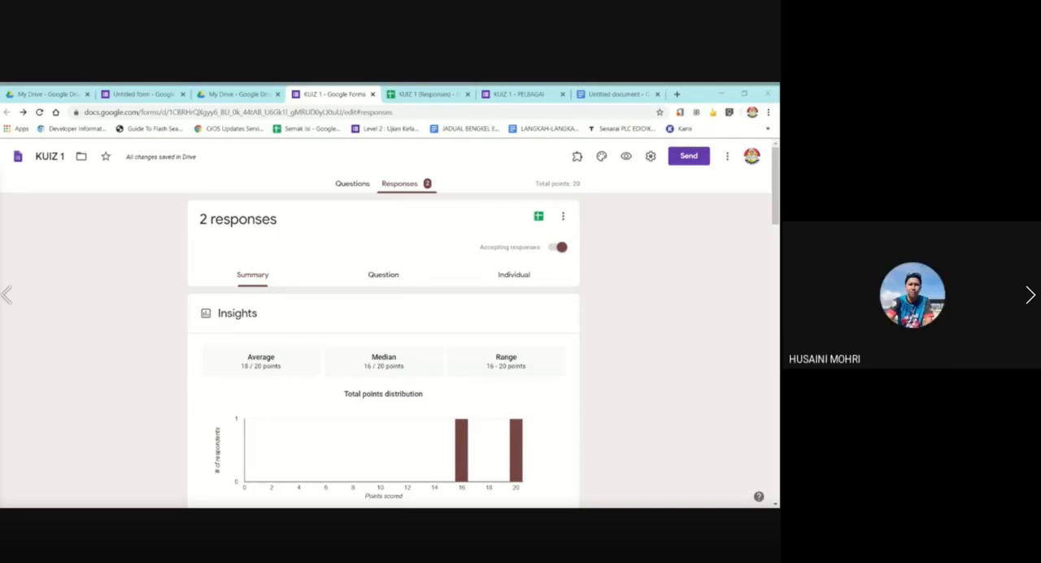
Look through the quiz questions down to the flower question and open the sharing settings for adding collaborators.
{"action": "left_click", "coordinate": [352, 185]}
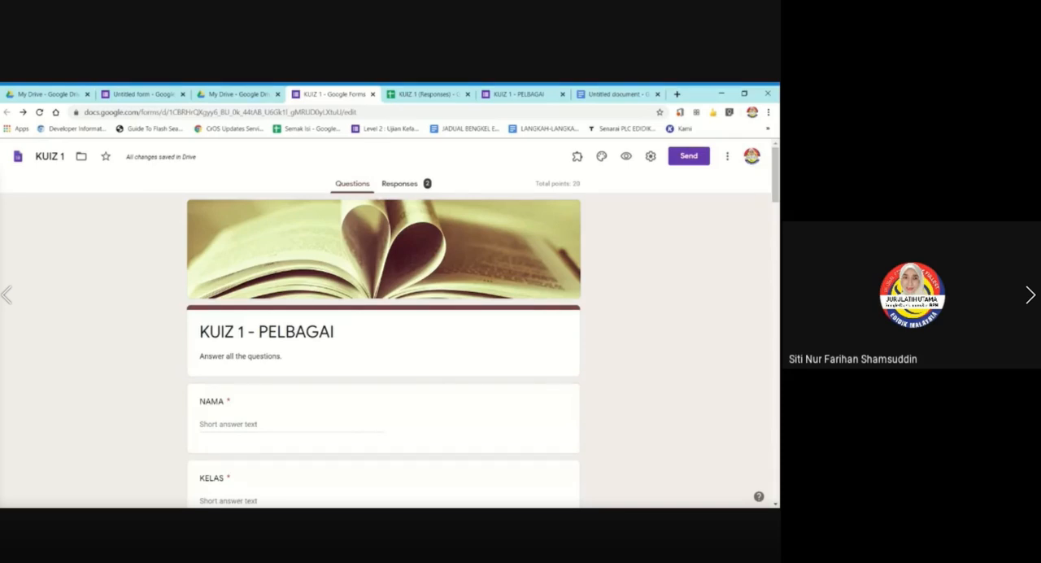
{"action": "scroll", "coordinate": [686, 246], "scroll_direction": "down", "scroll_amount": 8}
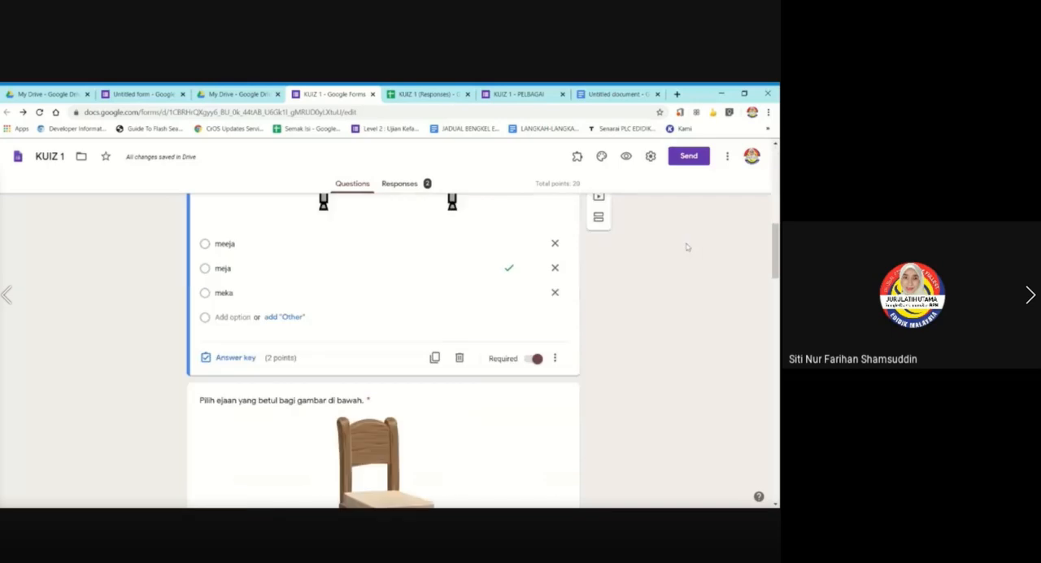
{"action": "scroll", "coordinate": [686, 246], "scroll_direction": "down", "scroll_amount": 10}
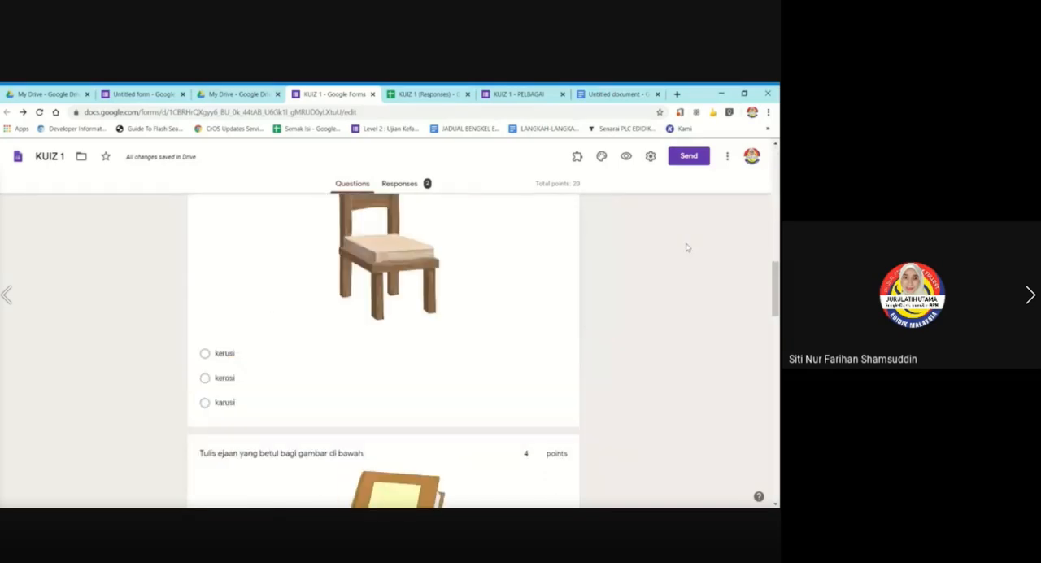
{"action": "scroll", "coordinate": [685, 251], "scroll_direction": "down", "scroll_amount": 10}
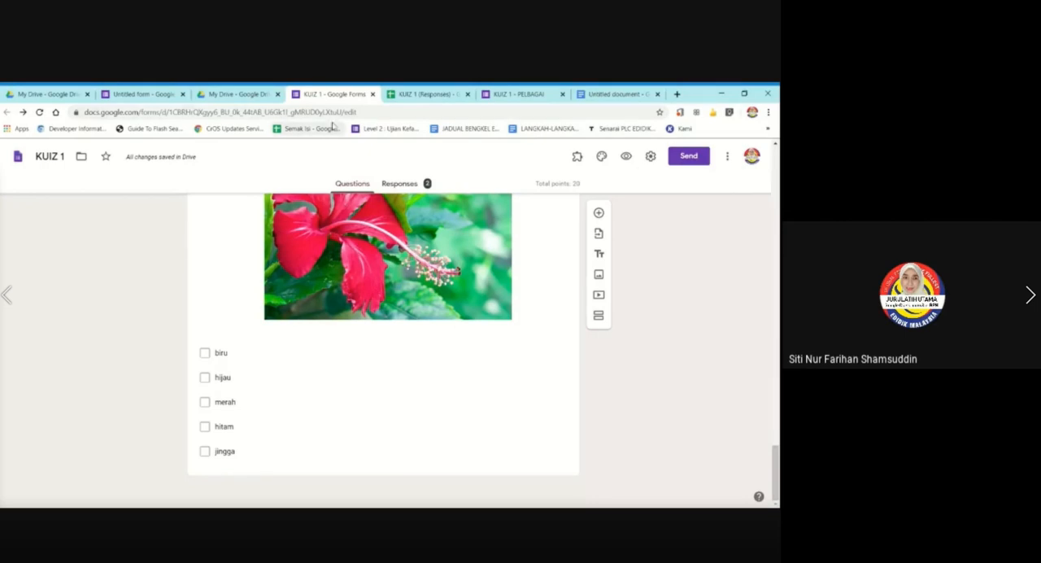
{"action": "left_click", "coordinate": [728, 159]}
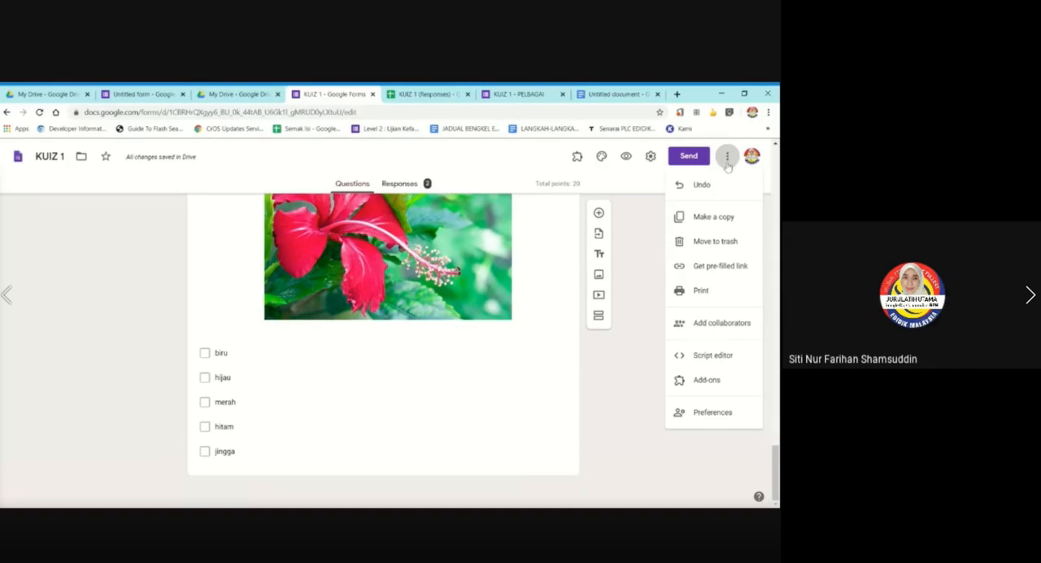
{"action": "left_click", "coordinate": [721, 323]}
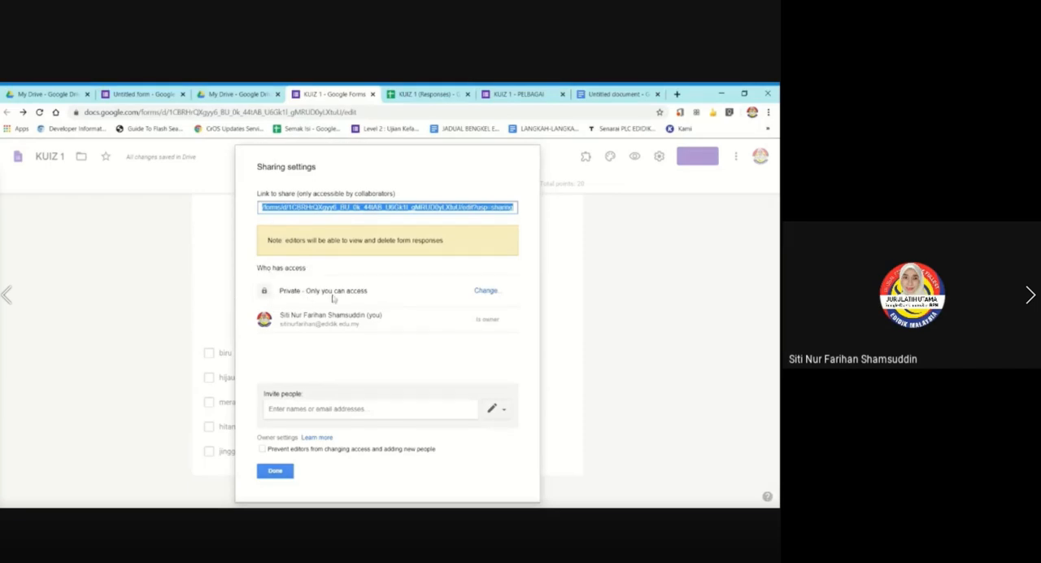
Try link sharing as On - Anyone with the link, and save it as Off - Specific people.
{"action": "left_click", "coordinate": [486, 291]}
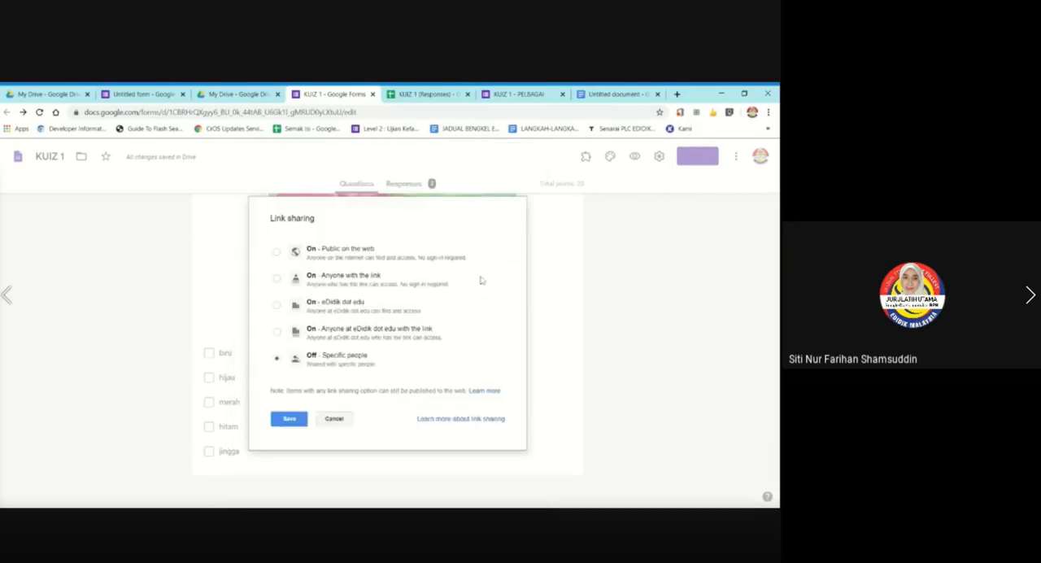
{"action": "left_click", "coordinate": [276, 279]}
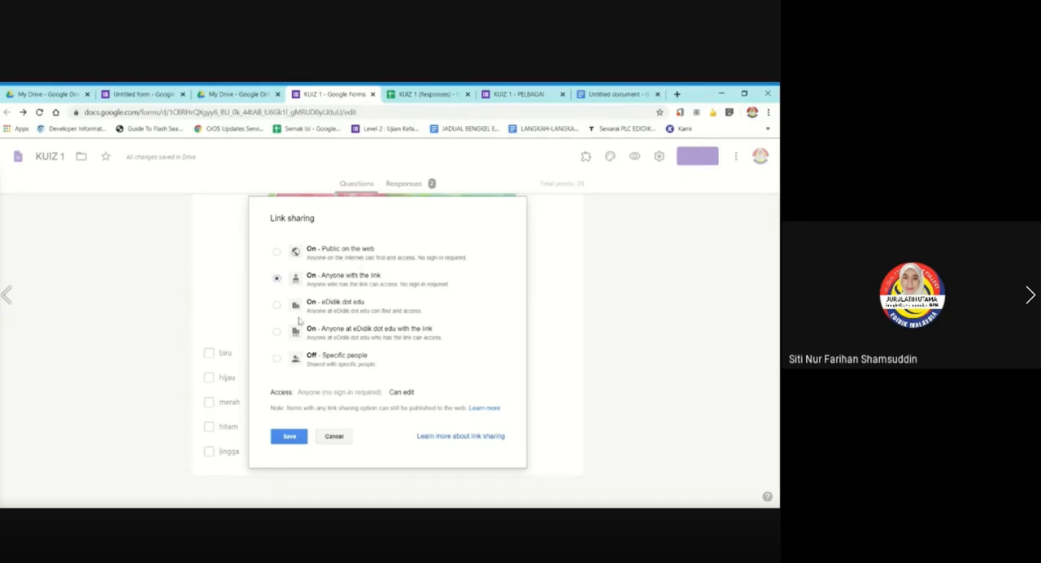
{"action": "left_click", "coordinate": [277, 359]}
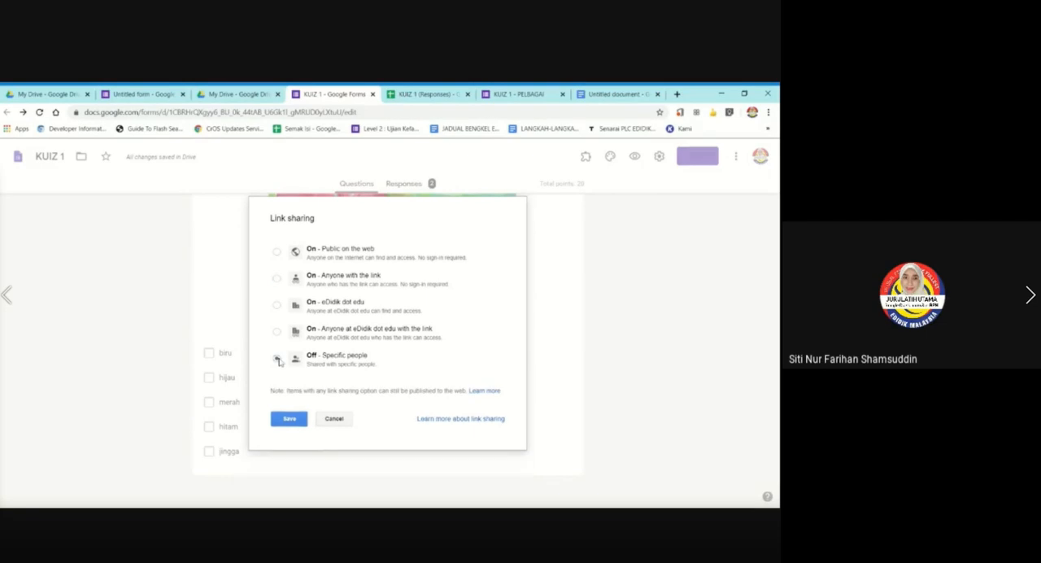
{"action": "left_click", "coordinate": [283, 420]}
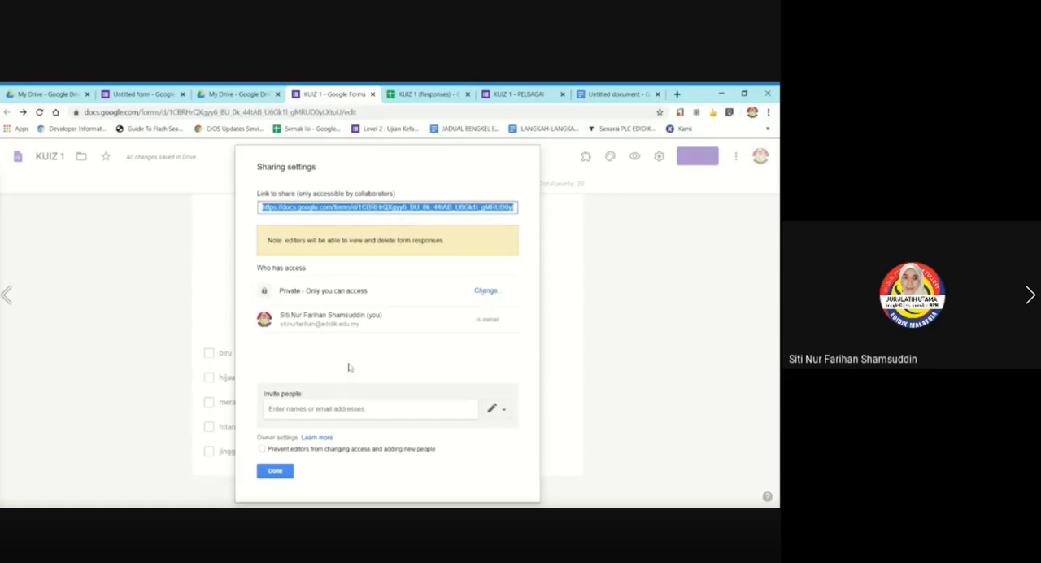
Try the owner setting that prevents editors from changing access and adding new people, and clear it again.
{"action": "left_click", "coordinate": [313, 409]}
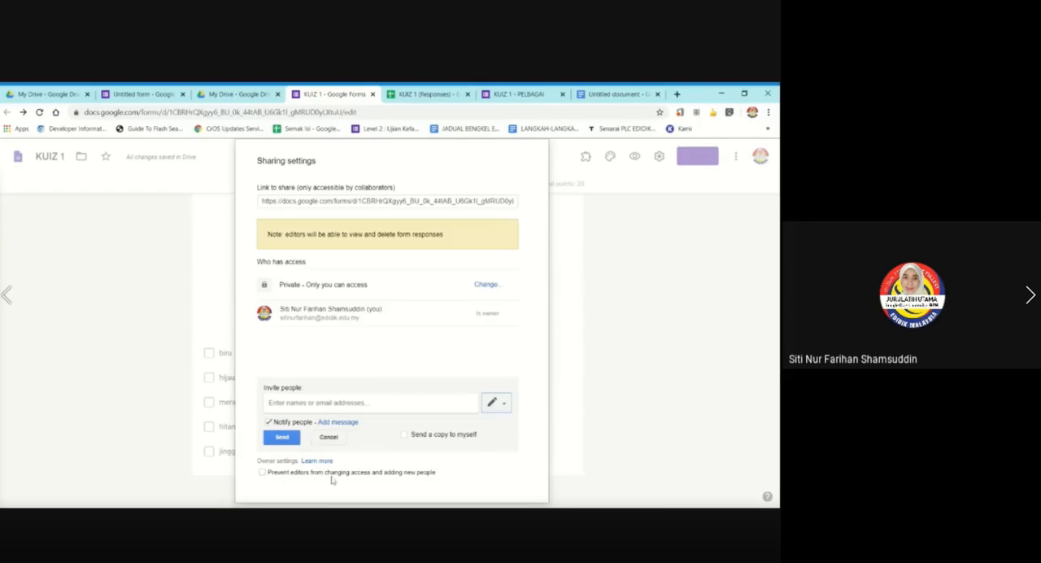
{"action": "left_click", "coordinate": [494, 403]}
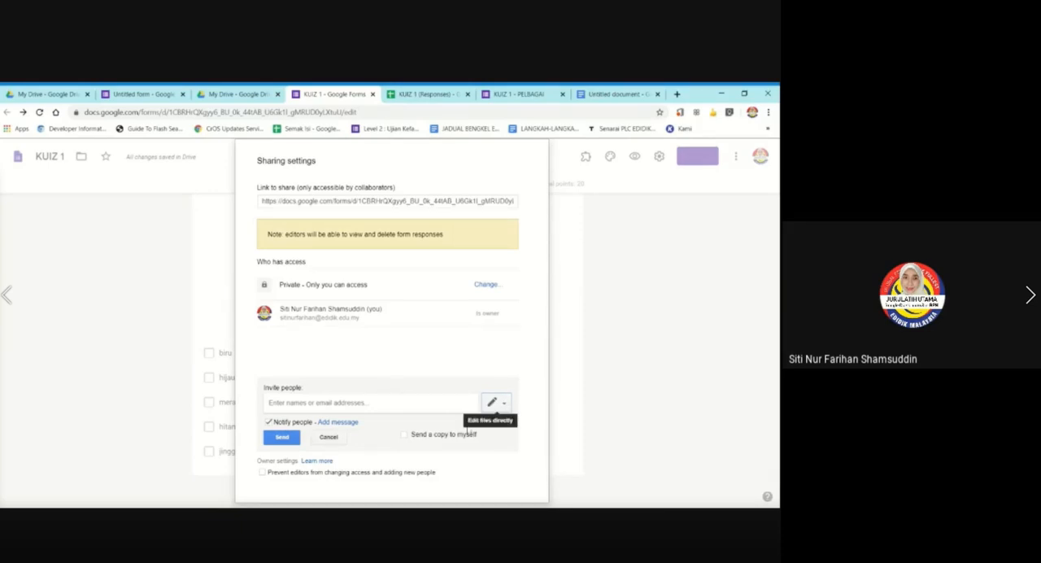
{"action": "left_click", "coordinate": [262, 474]}
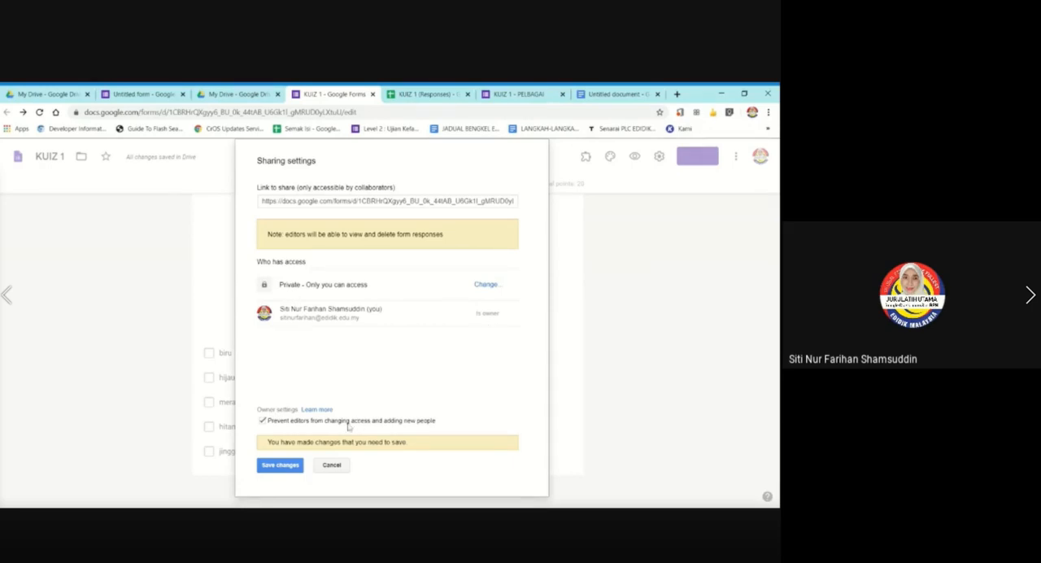
{"action": "left_click", "coordinate": [263, 421]}
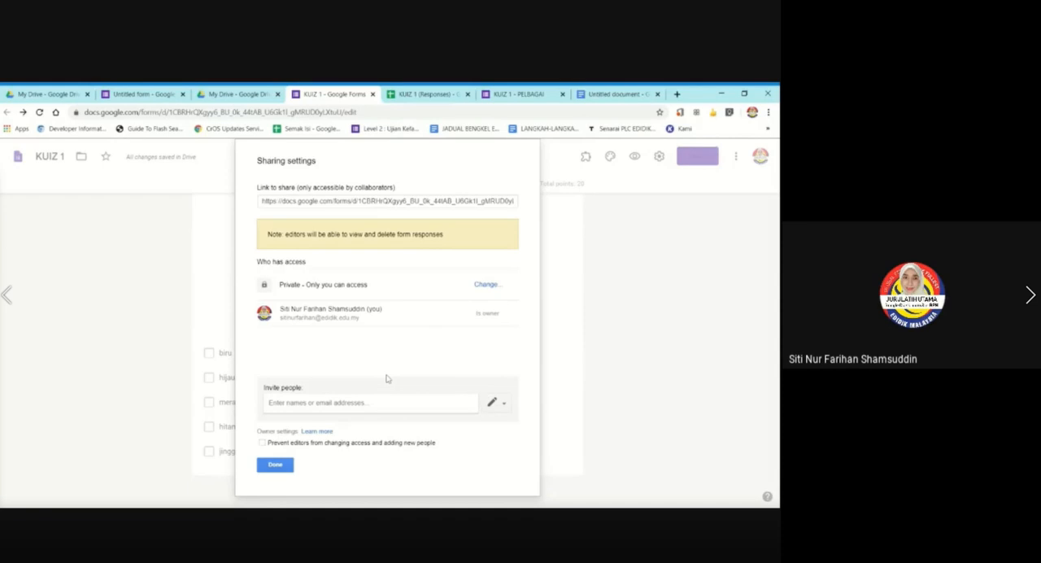
Enter the collaborator's email address as a person to invite in the sharing settings.
{"action": "left_click", "coordinate": [317, 412]}
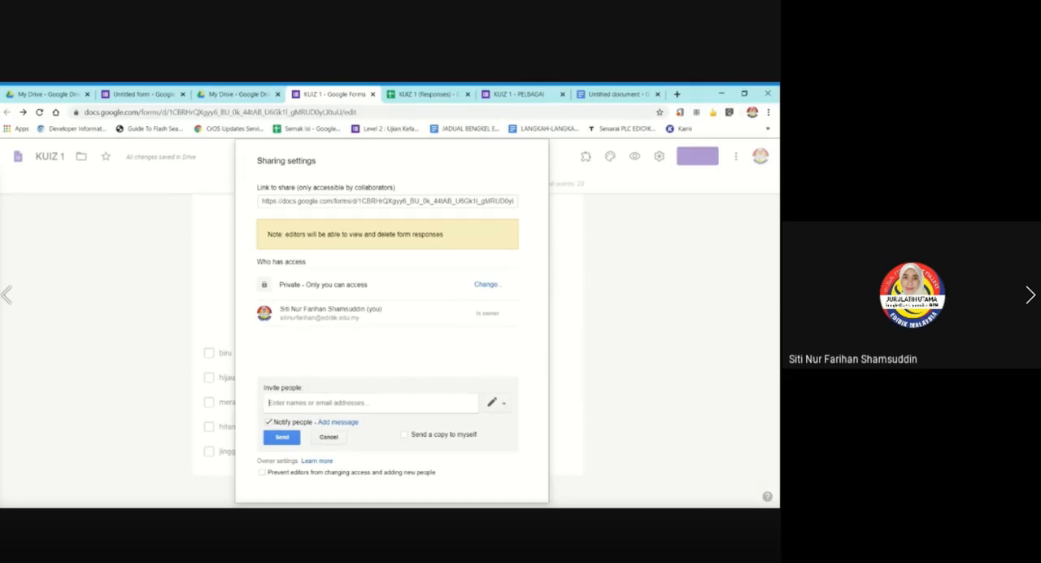
{"action": "type", "text": "s"}
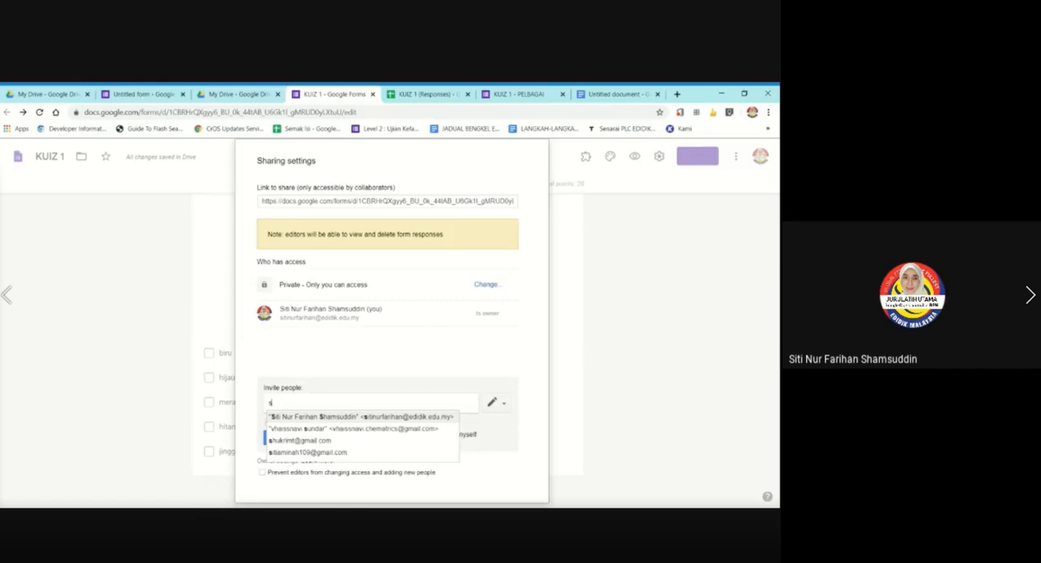
{"action": "key", "text": "BackSpace"}
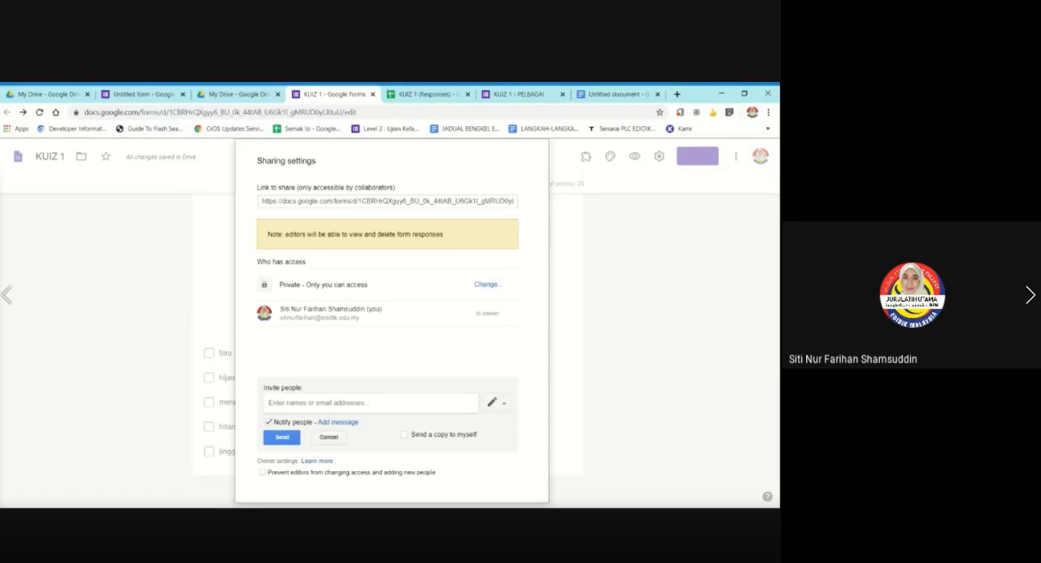
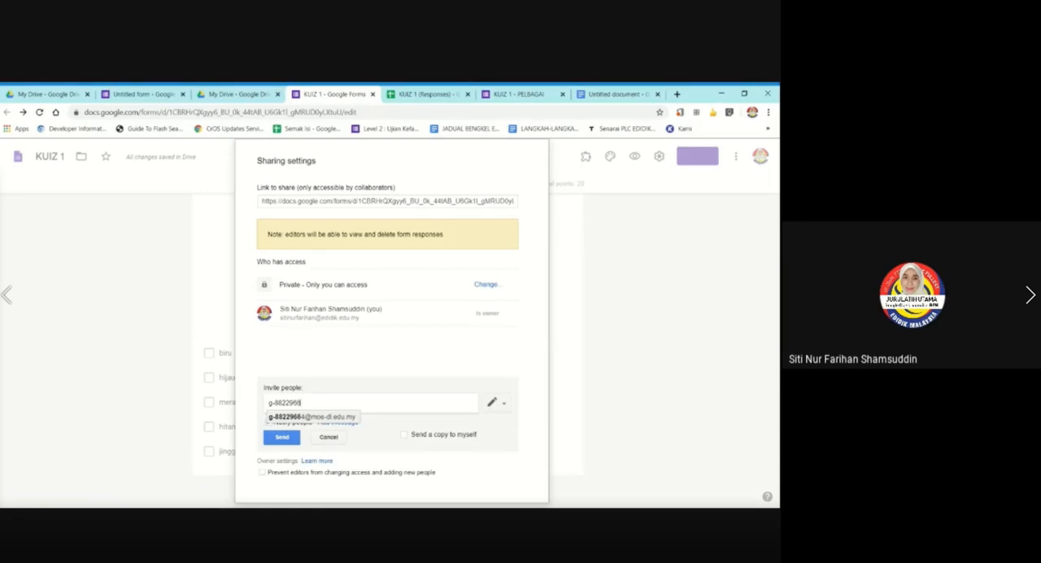
{"action": "key", "text": "Return"}
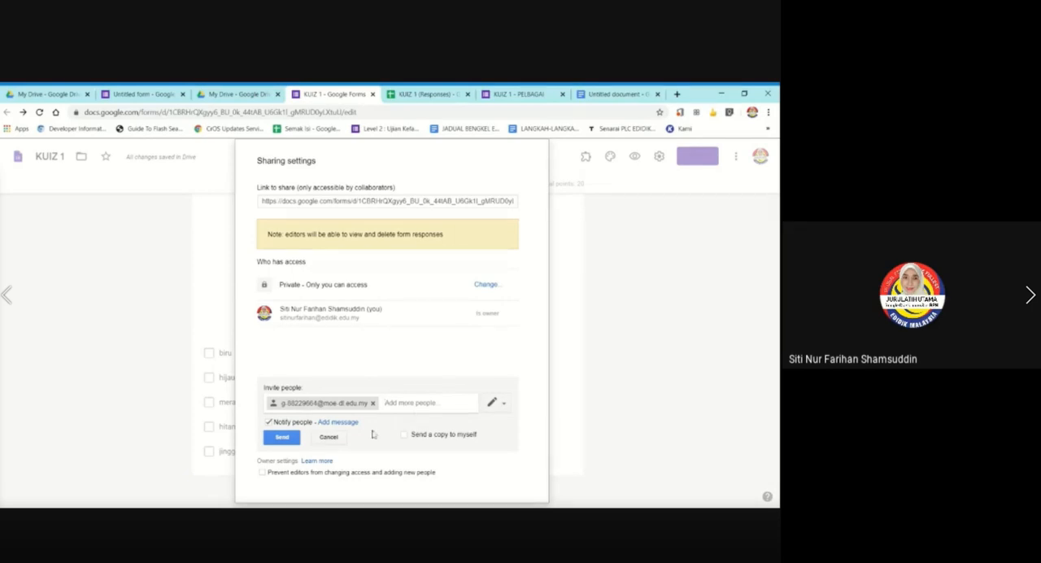
Send the collaborator's invitation, confirm sharing outside the G Suite organization, and close the sharing settings.
{"action": "left_click", "coordinate": [282, 437]}
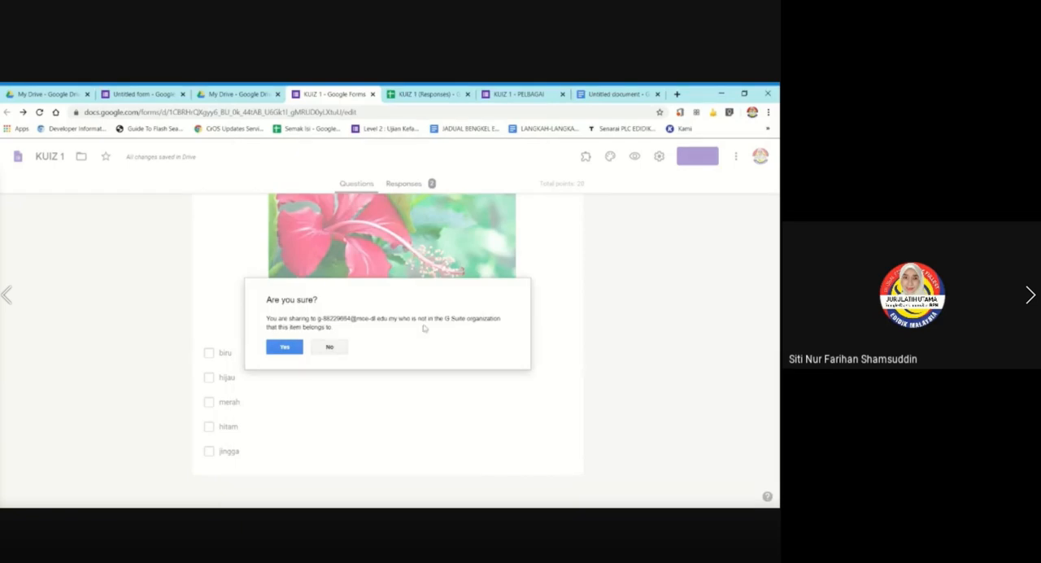
{"action": "left_click", "coordinate": [300, 348]}
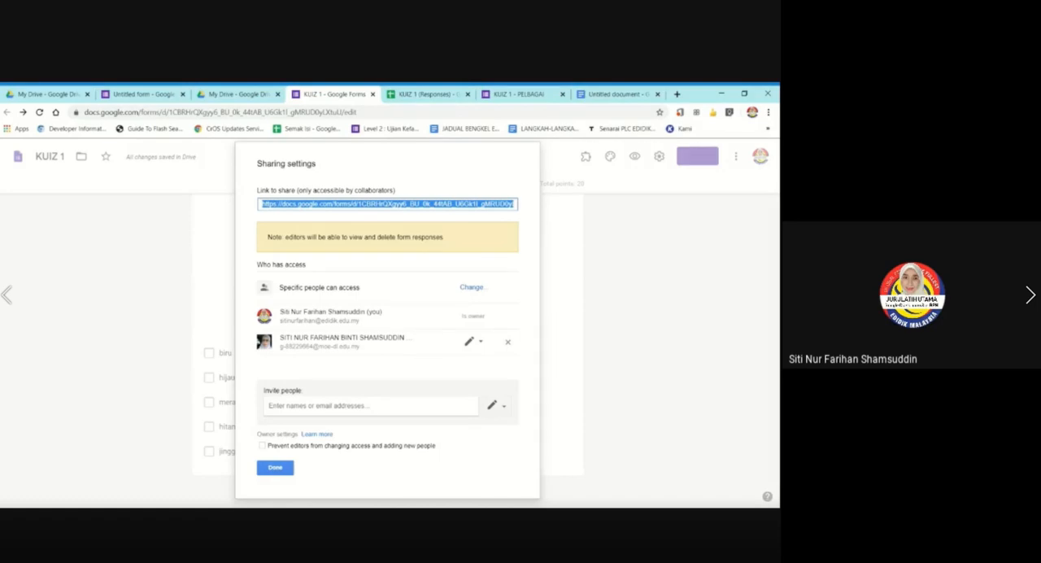
{"action": "left_click", "coordinate": [275, 466]}
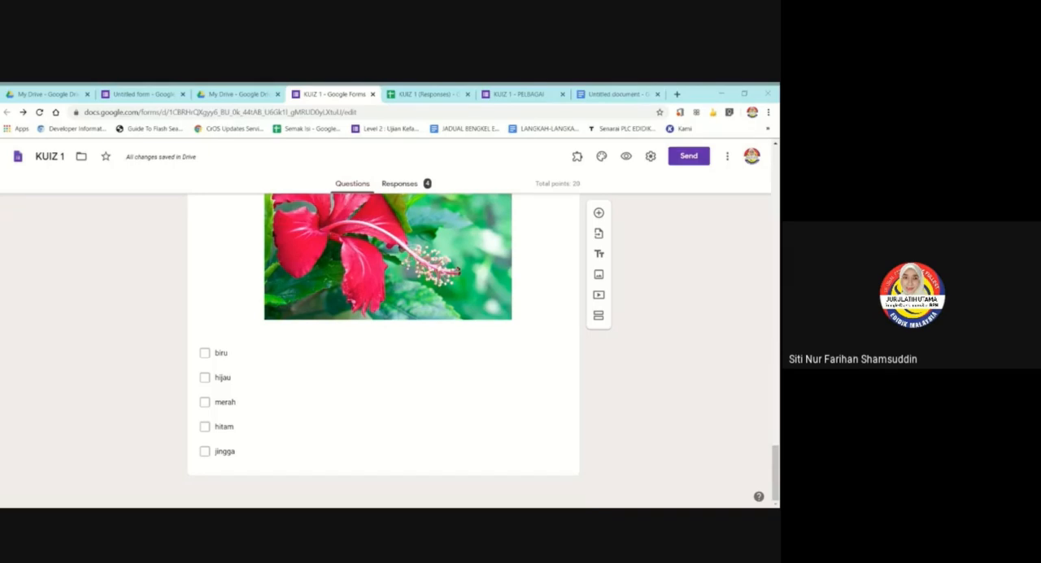
Review the quiz settings for grade release and what respondents can see, and save them as they are.
{"action": "left_click", "coordinate": [650, 156]}
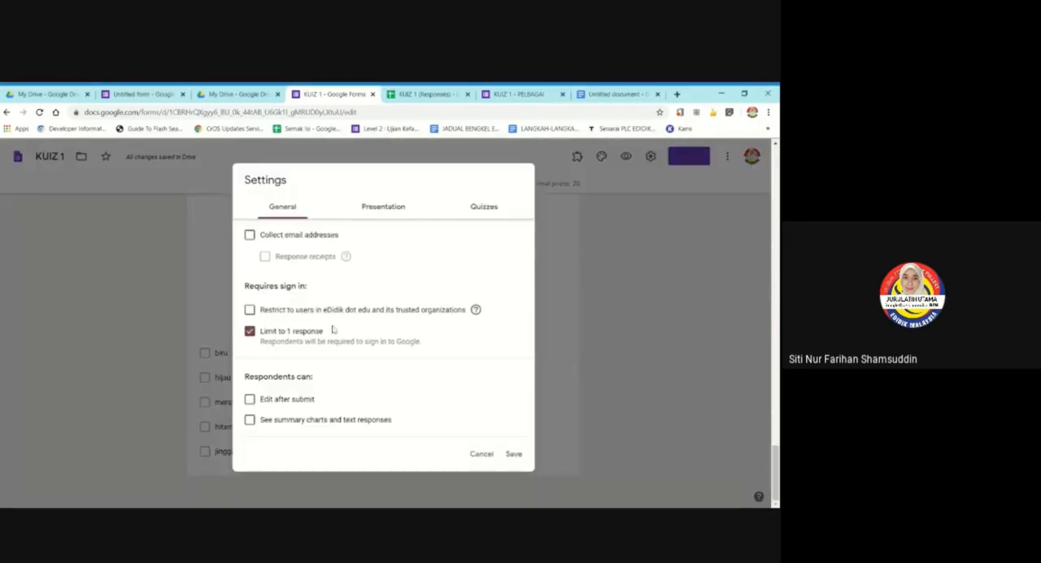
{"action": "left_click", "coordinate": [480, 205]}
{"action": "scroll", "coordinate": [383, 325], "scroll_direction": "down", "scroll_amount": 2}
{"action": "scroll", "coordinate": [382, 325], "scroll_direction": "down", "scroll_amount": 1}
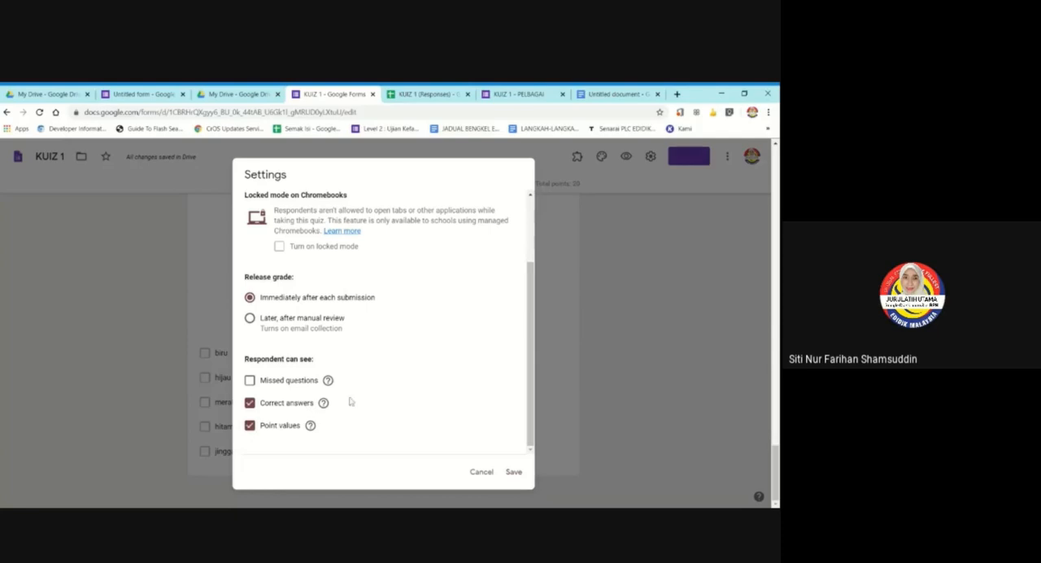
{"action": "left_click", "coordinate": [514, 480]}
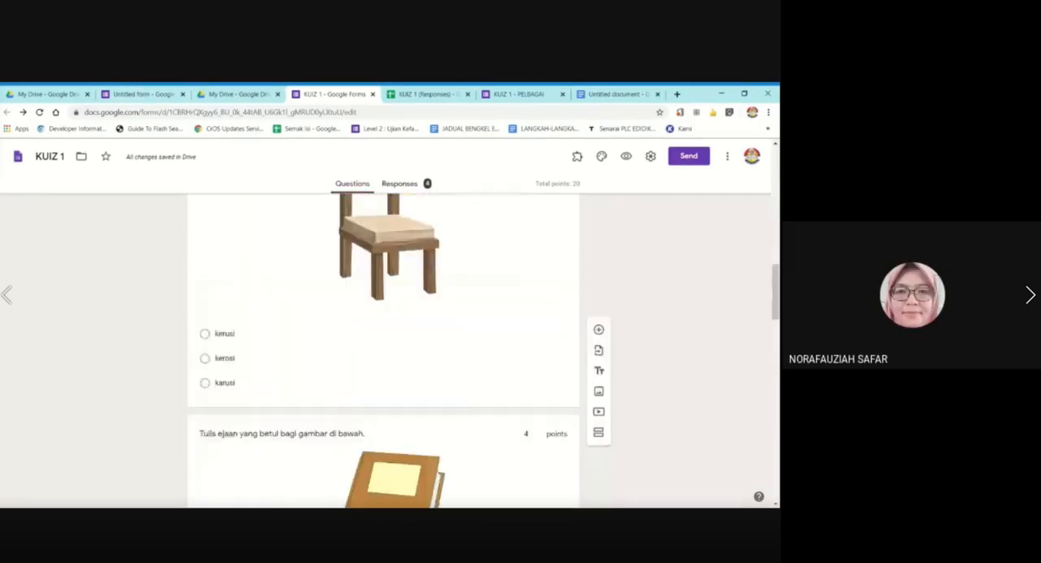
Look over the response summary and view the responses in the linked spreadsheet, closing its older duplicate tab.
{"action": "left_click", "coordinate": [399, 184]}
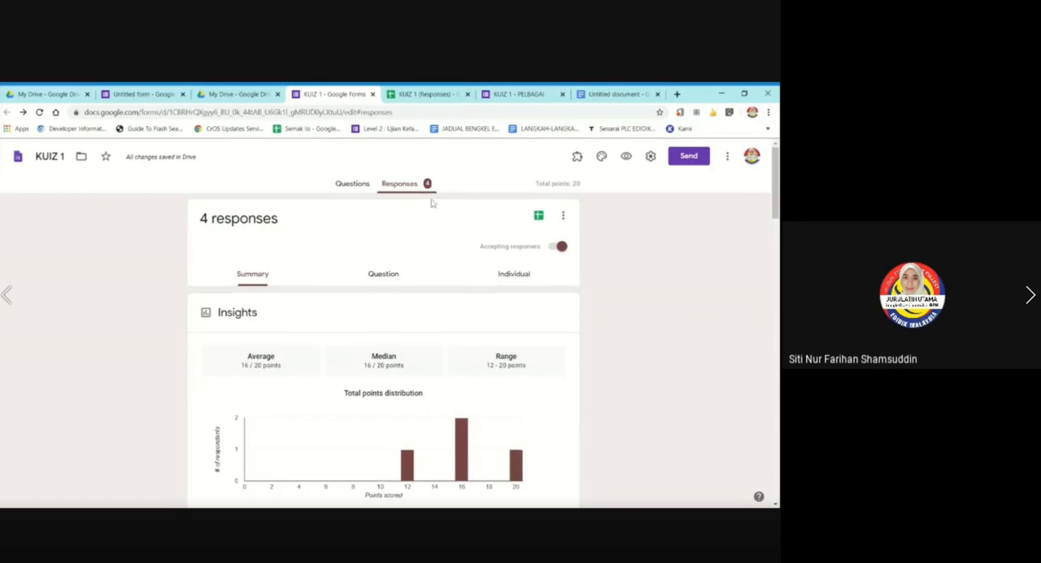
{"action": "scroll", "coordinate": [430, 201], "scroll_direction": "down", "scroll_amount": 2}
{"action": "scroll", "coordinate": [430, 201], "scroll_direction": "up", "scroll_amount": 2}
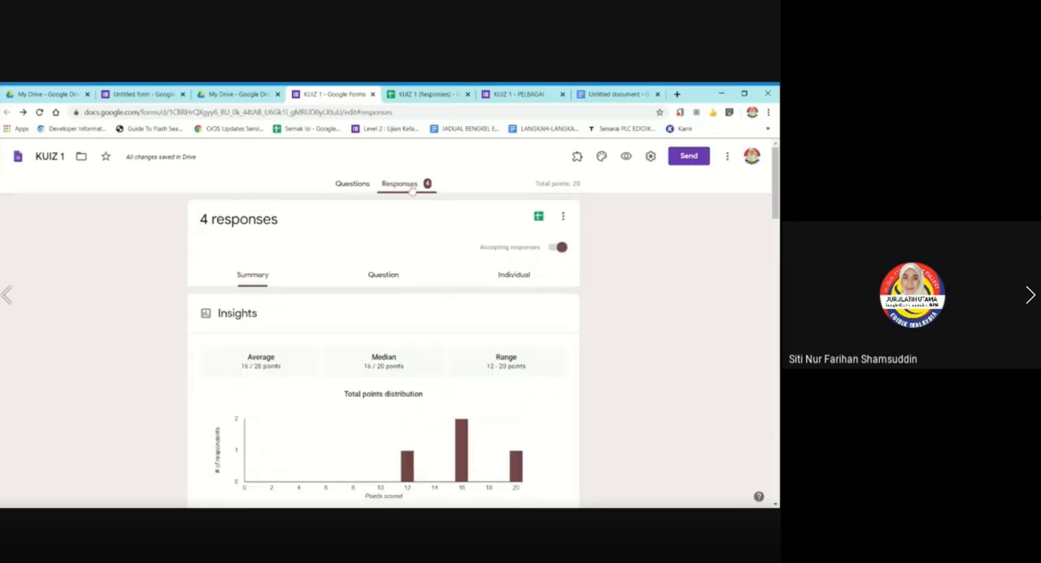
{"action": "left_click", "coordinate": [539, 218]}
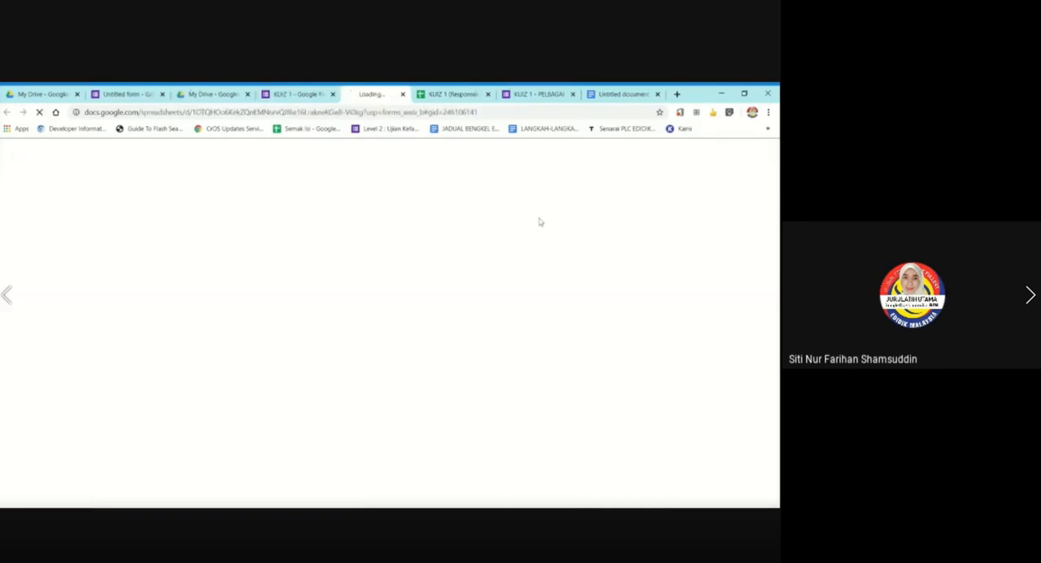
{"action": "left_click", "coordinate": [490, 93]}
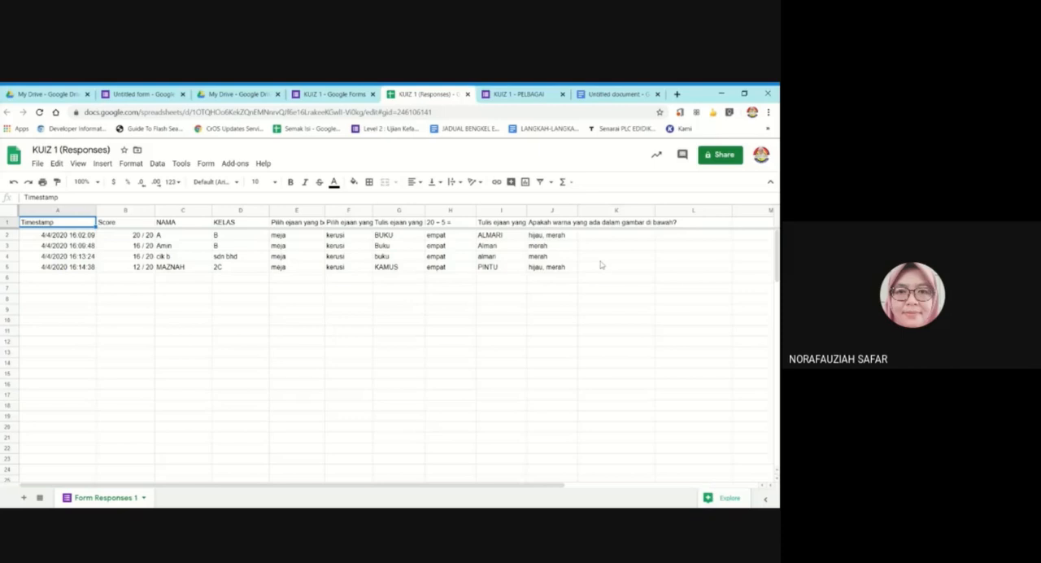
Return to the KUIZ 1 form and compare its questions view with its responses view.
{"action": "left_click", "coordinate": [331, 91]}
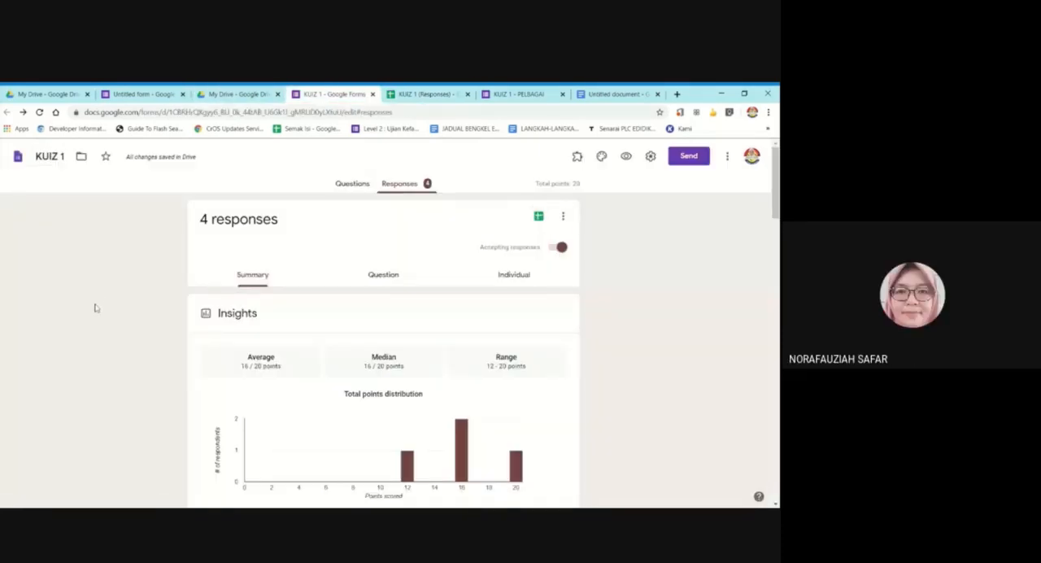
{"action": "left_click", "coordinate": [350, 186]}
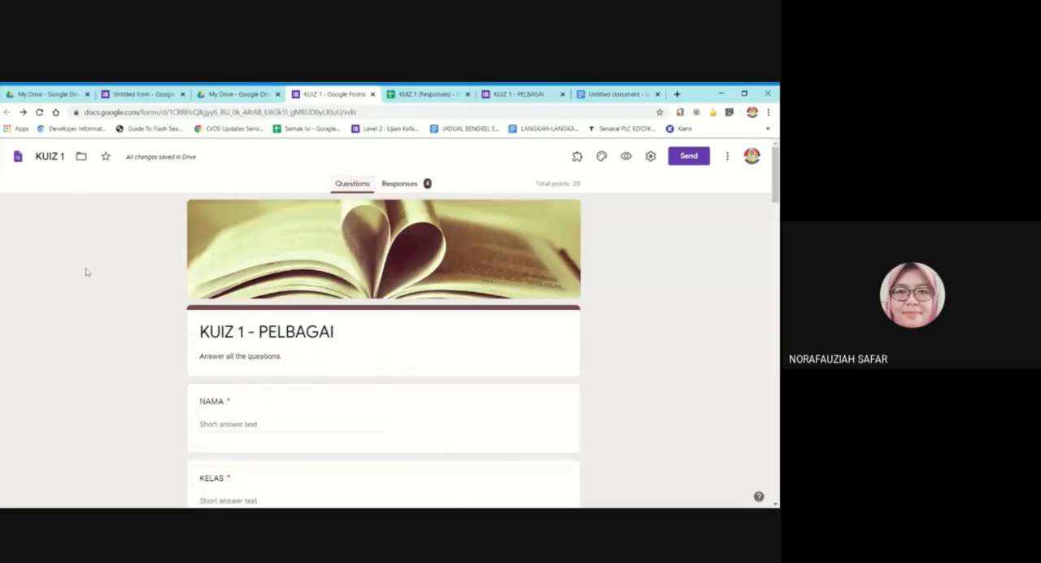
{"action": "left_click", "coordinate": [396, 185]}
{"action": "left_click", "coordinate": [365, 186]}
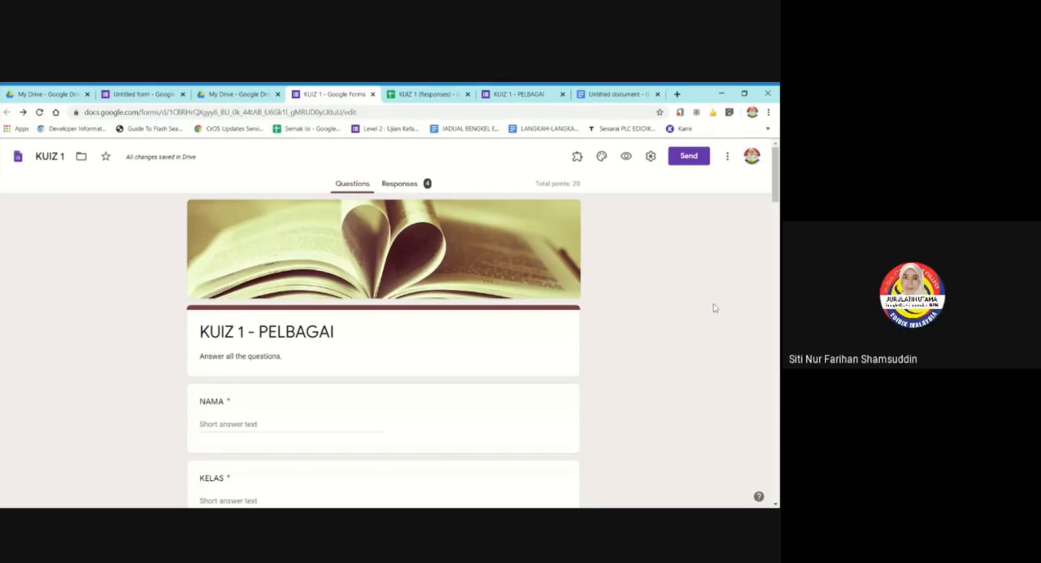
Try turning off accepting responses for the quiz, and turn it back on.
{"action": "left_click", "coordinate": [399, 182]}
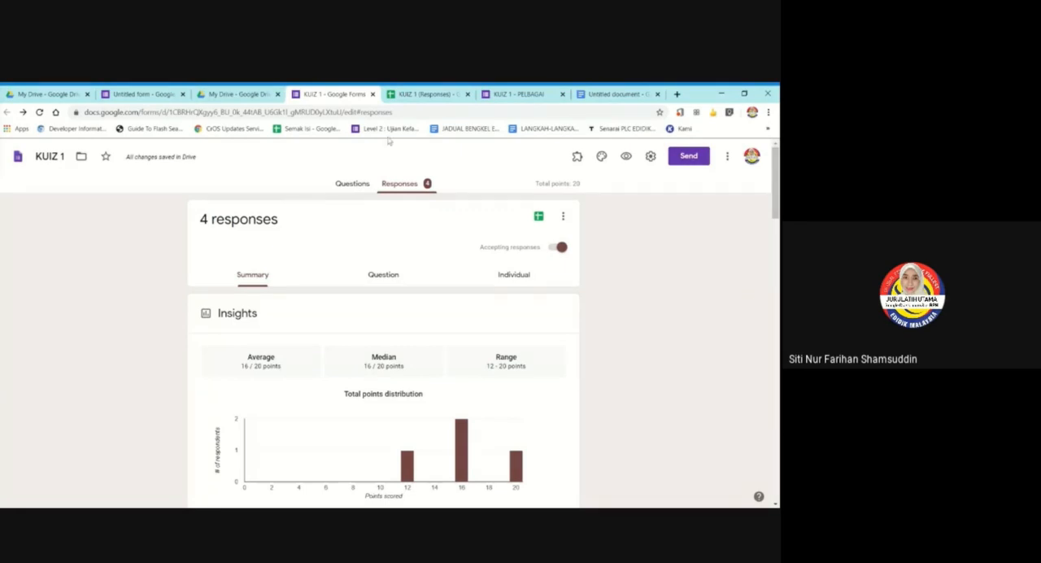
{"action": "left_click", "coordinate": [561, 248]}
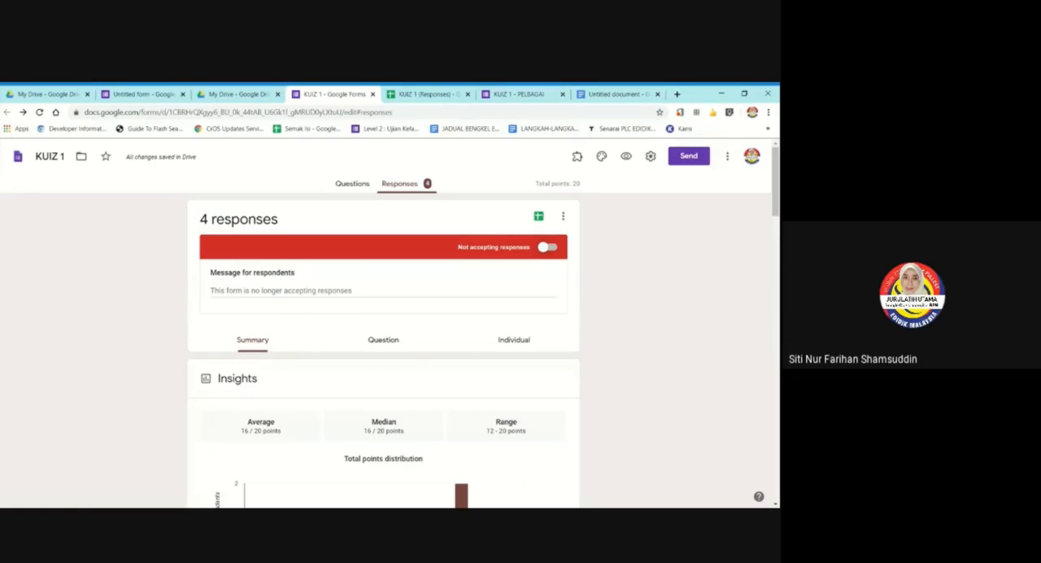
{"action": "left_click", "coordinate": [549, 249]}
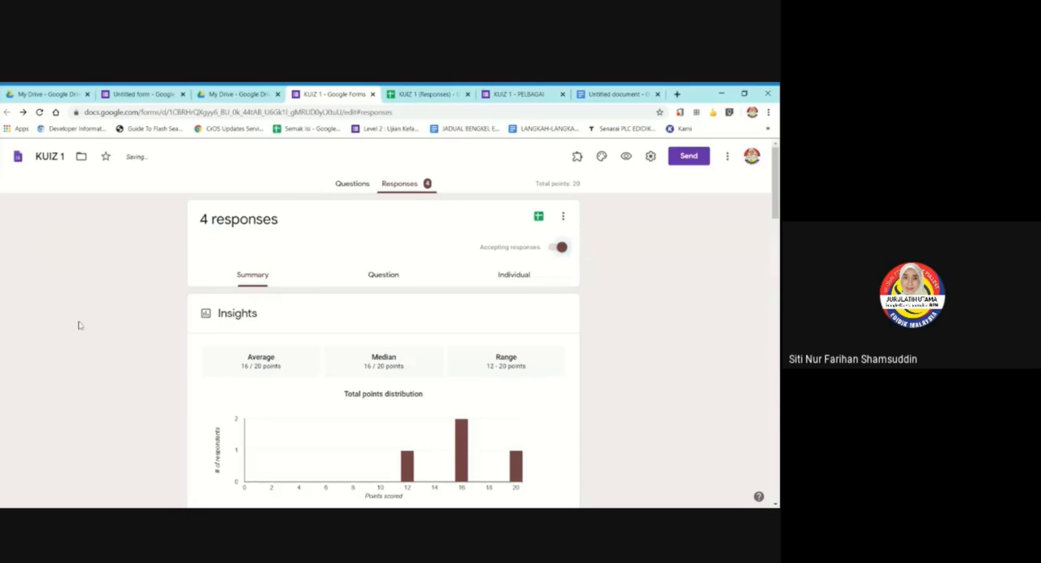
Look through the quiz questions from the title down to the 20 ÷ 5 question.
{"action": "left_click", "coordinate": [342, 183]}
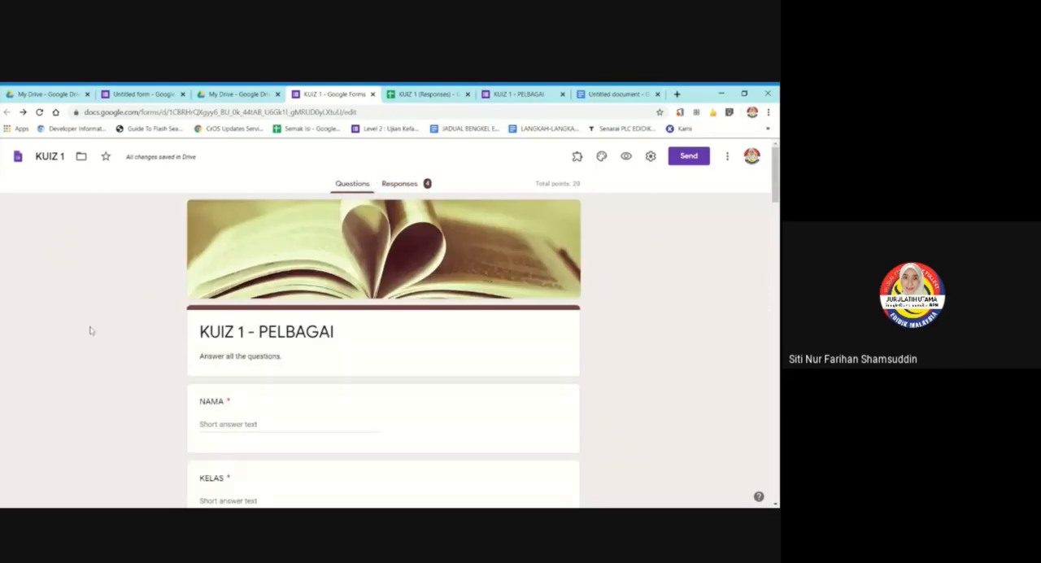
{"action": "scroll", "coordinate": [90, 330], "scroll_direction": "down", "scroll_amount": 12}
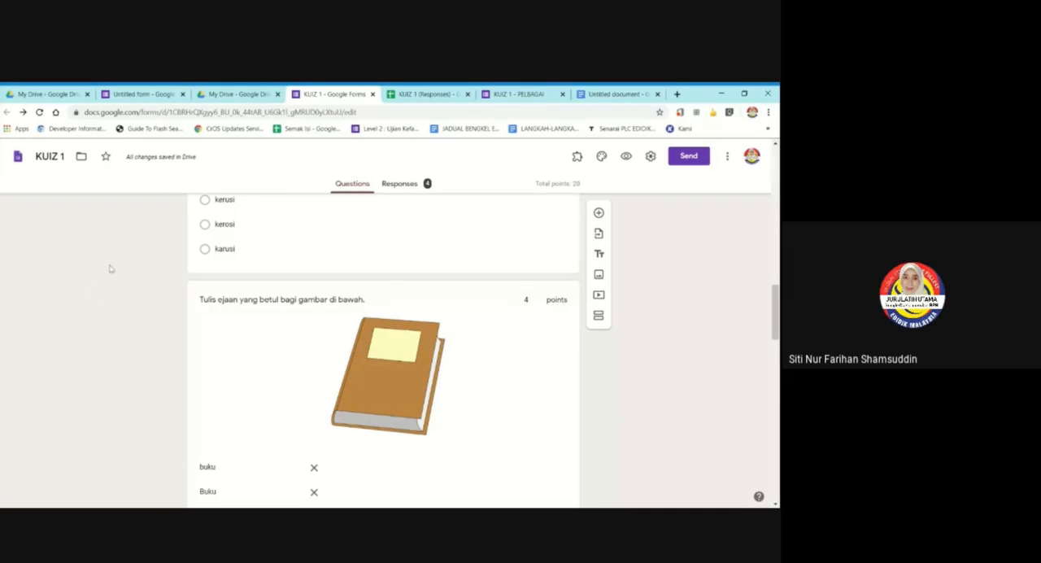
{"action": "scroll", "coordinate": [117, 281], "scroll_direction": "down", "scroll_amount": 5}
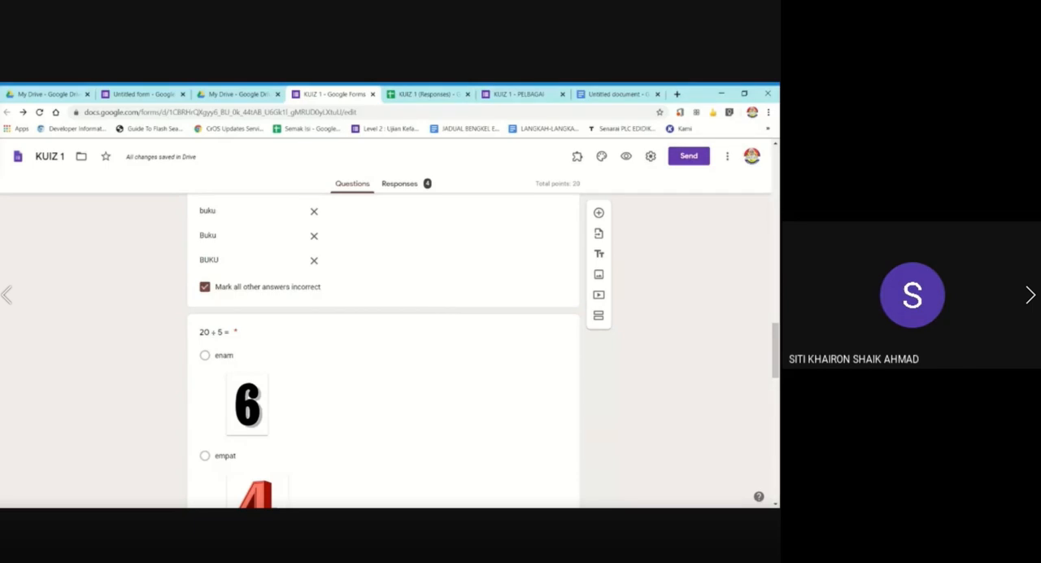
{"action": "scroll", "coordinate": [678, 319], "scroll_direction": "up", "scroll_amount": 10}
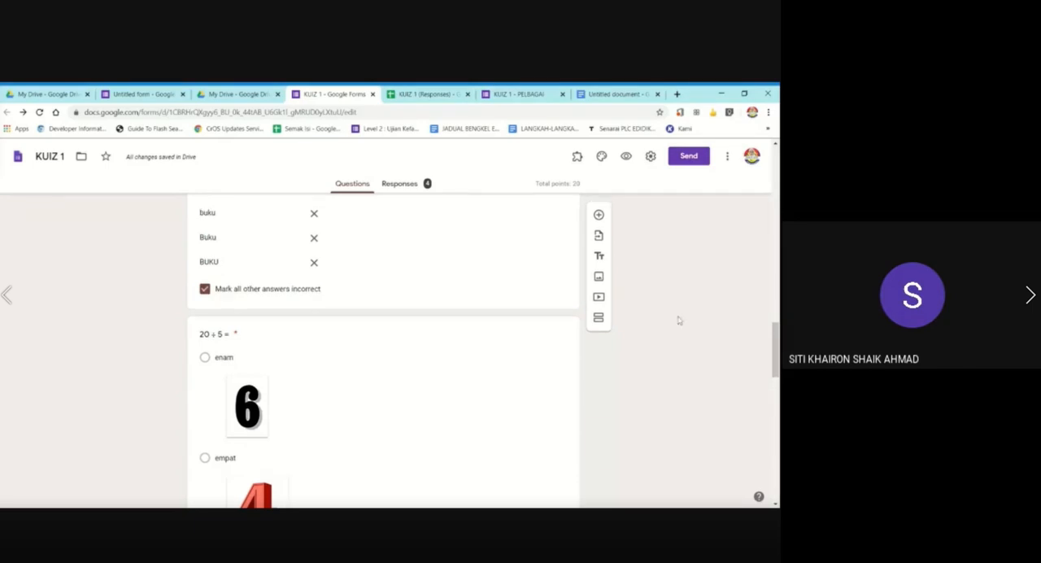